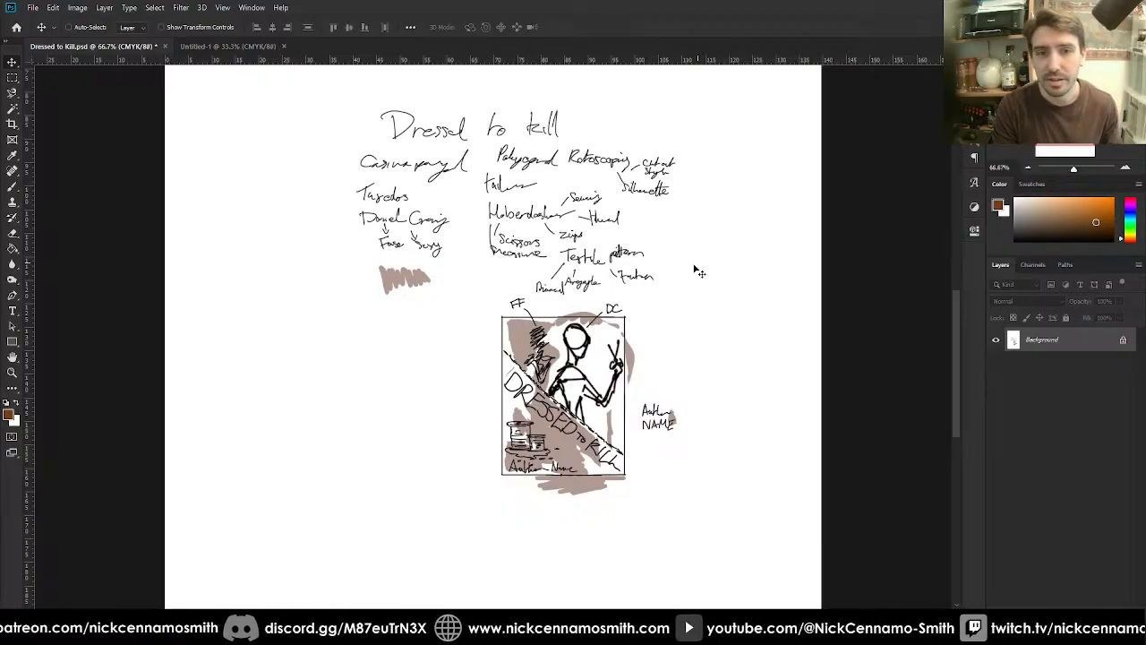
# - Examine the handwritten Dressed to Kill brainstorm notes and the cover thumbnail sketch beneath them at 100% zoom
pyautogui.press('h')
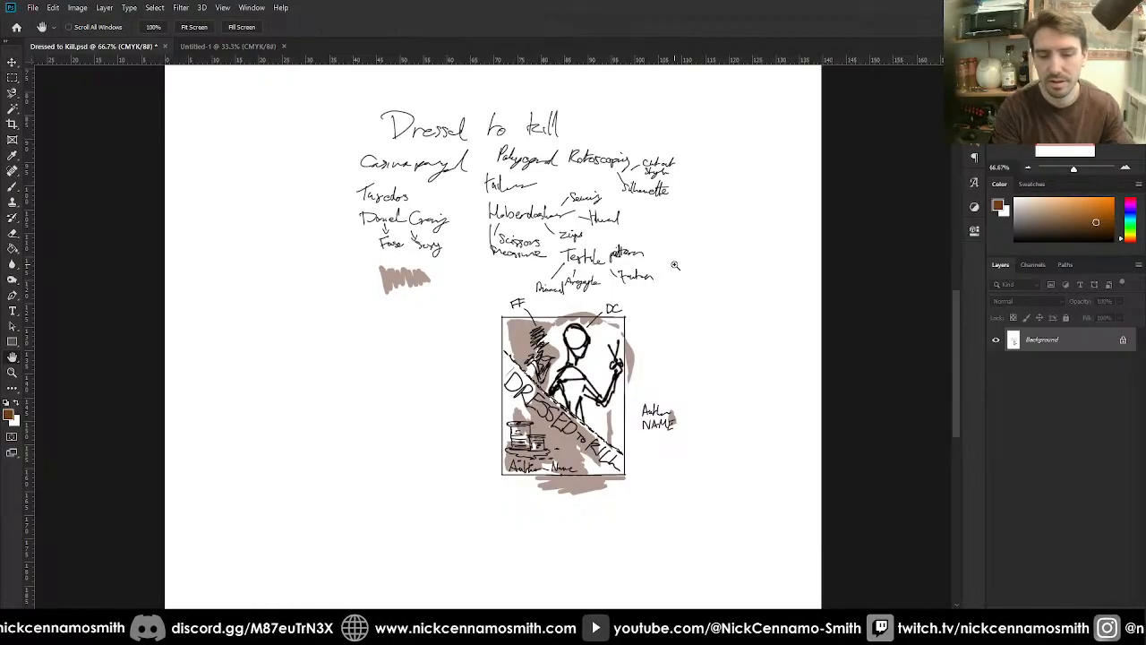
pyautogui.hotkey('ctrl', '1')
pyautogui.moveTo(689, 188); pyautogui.dragTo(593, 308)
pyautogui.scroll(-2, 578, 354)
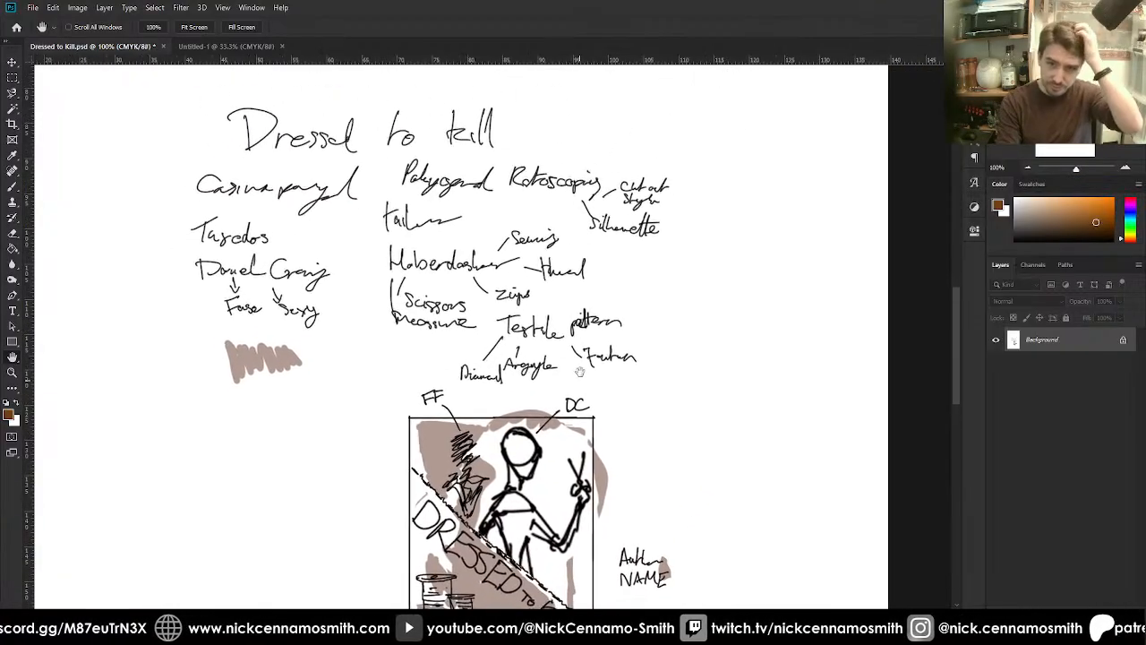
pyautogui.moveTo(581, 363)
pyautogui.mouseDown()
pyautogui.moveTo(578, 289)
pyautogui.moveTo(585, 352)
pyautogui.mouseUp()
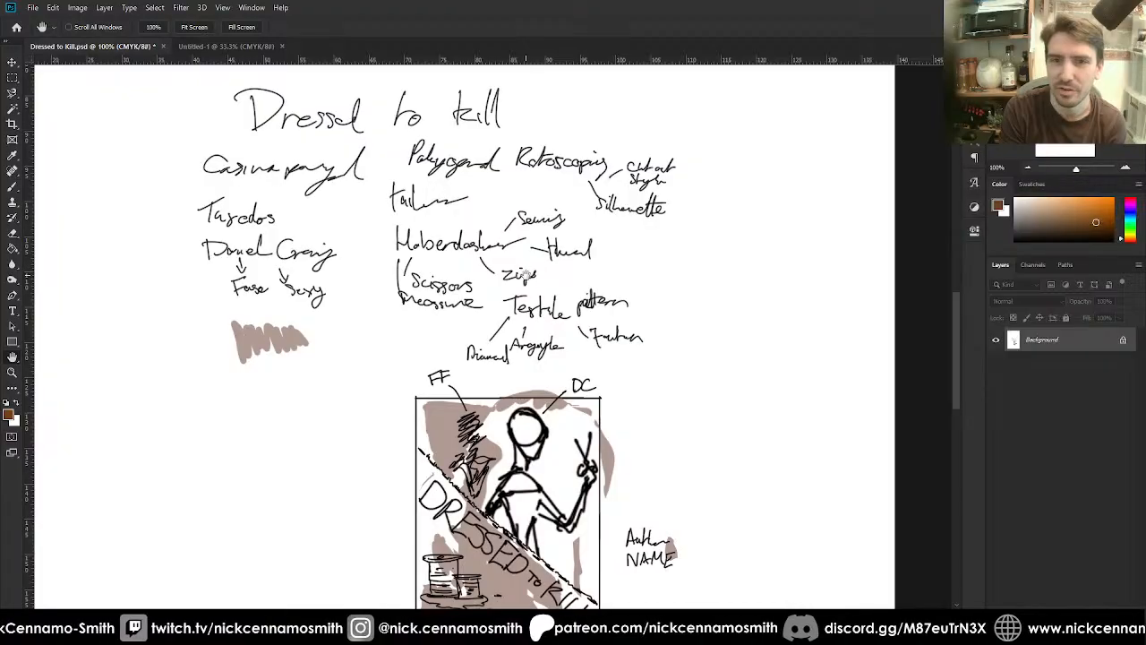
pyautogui.scroll(-1, 534, 266)
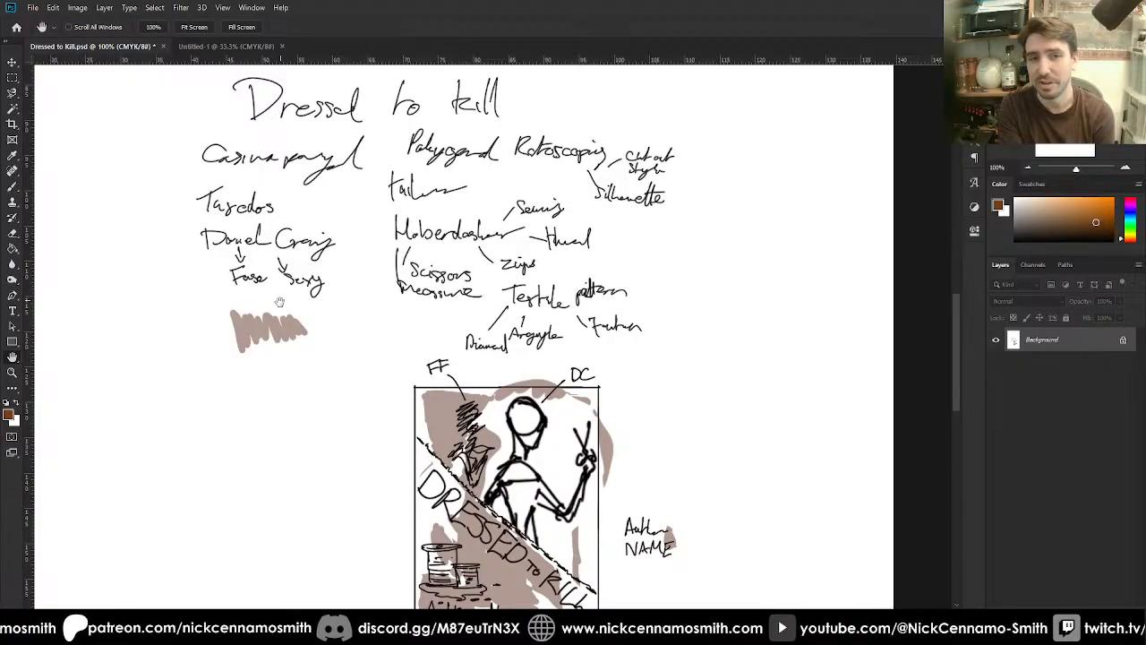
pyautogui.moveTo(279, 302); pyautogui.dragTo(276, 291)
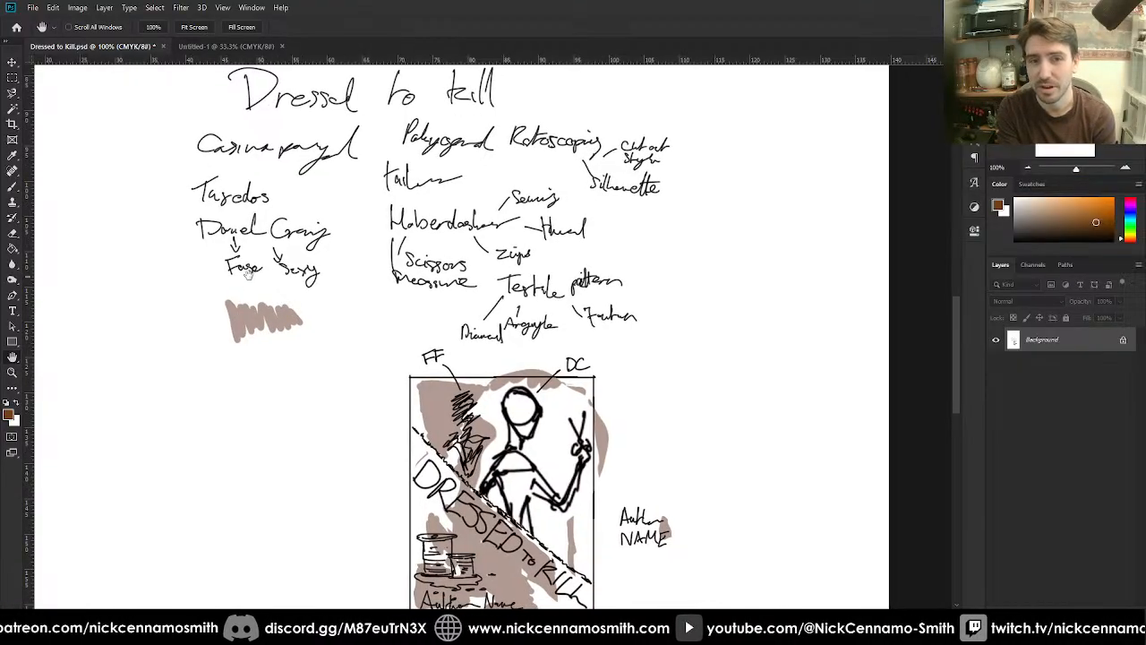
pyautogui.moveTo(537, 269); pyautogui.dragTo(508, 308)
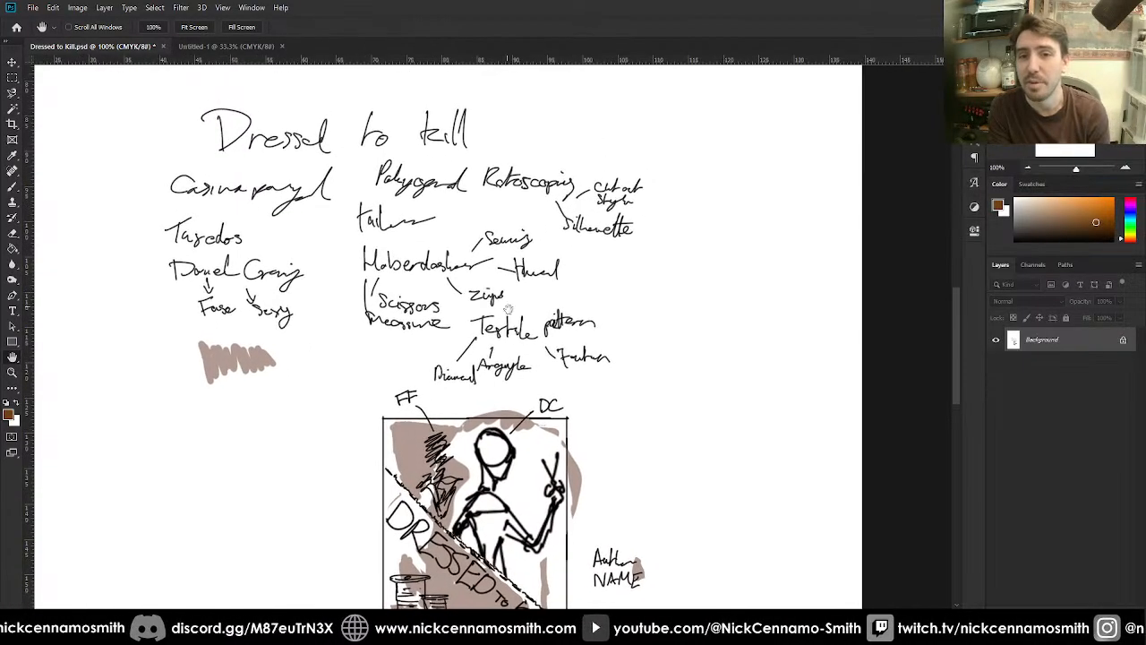
pyautogui.moveTo(377, 319); pyautogui.dragTo(363, 289)
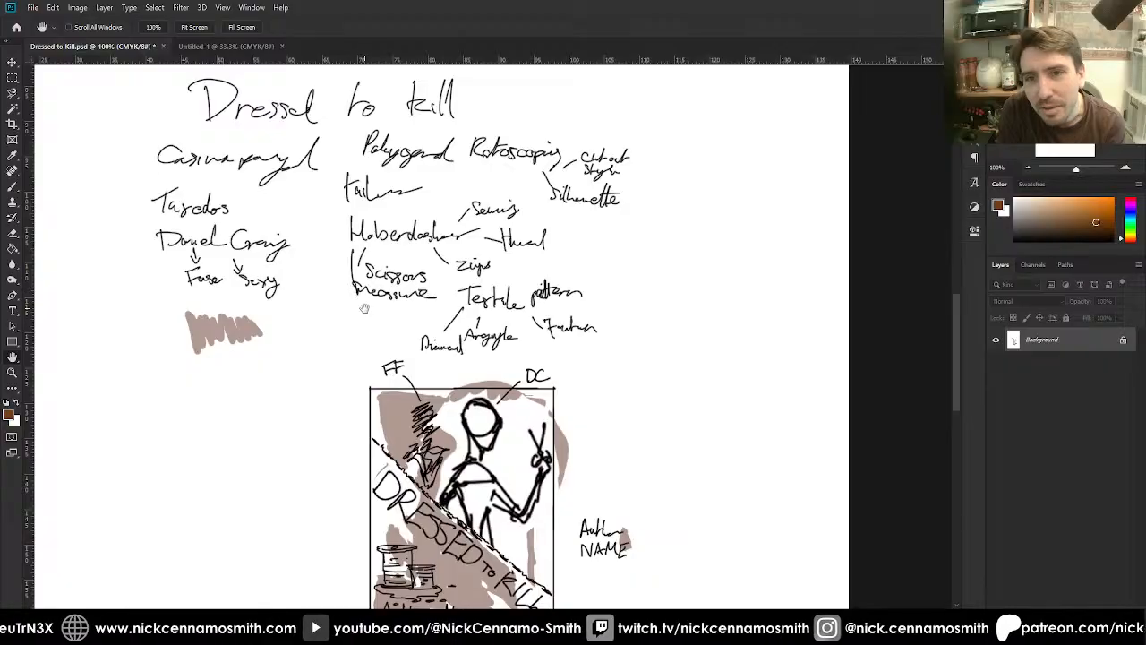
pyautogui.moveTo(364, 308); pyautogui.dragTo(370, 325)
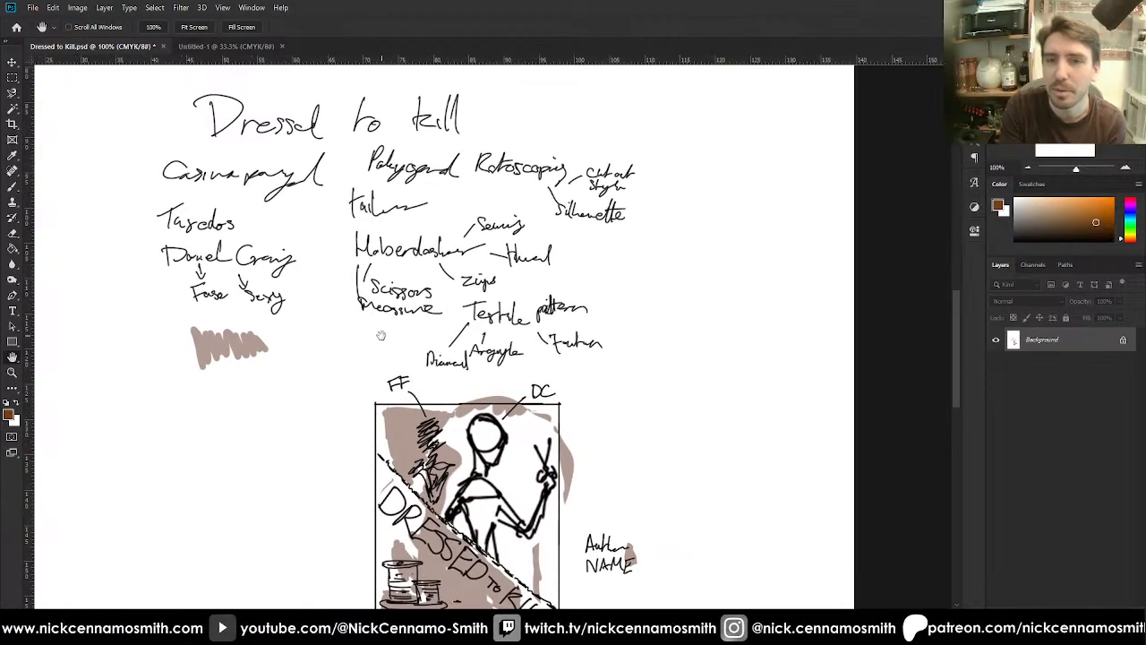
pyautogui.moveTo(416, 327); pyautogui.dragTo(414, 293)
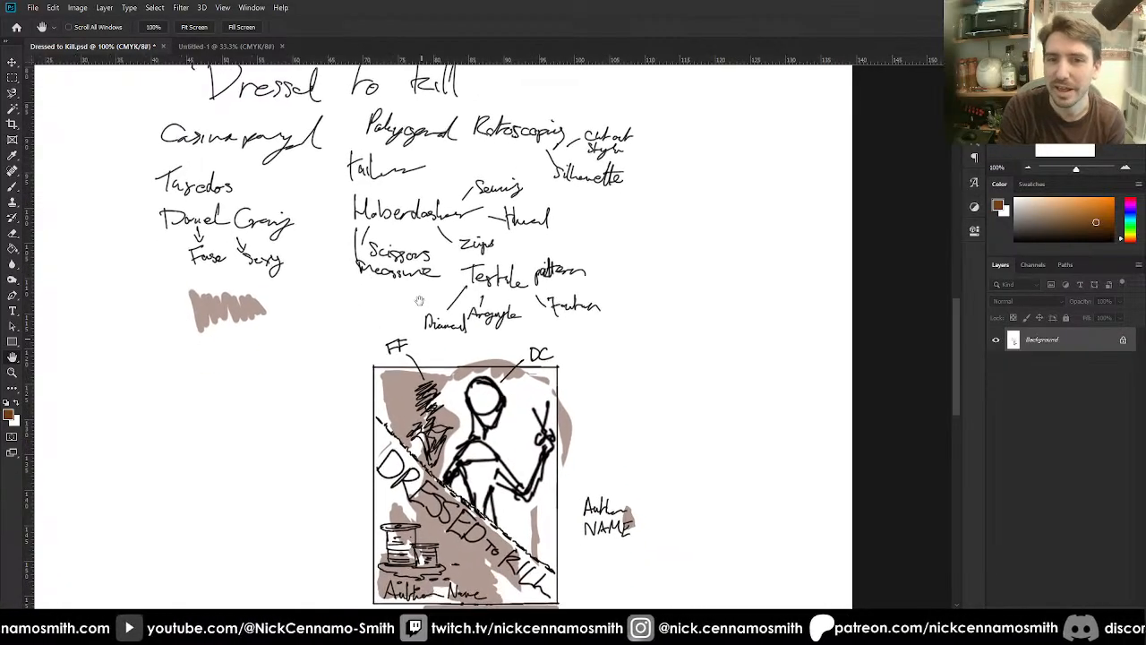
pyautogui.moveTo(463, 331); pyautogui.dragTo(455, 274)
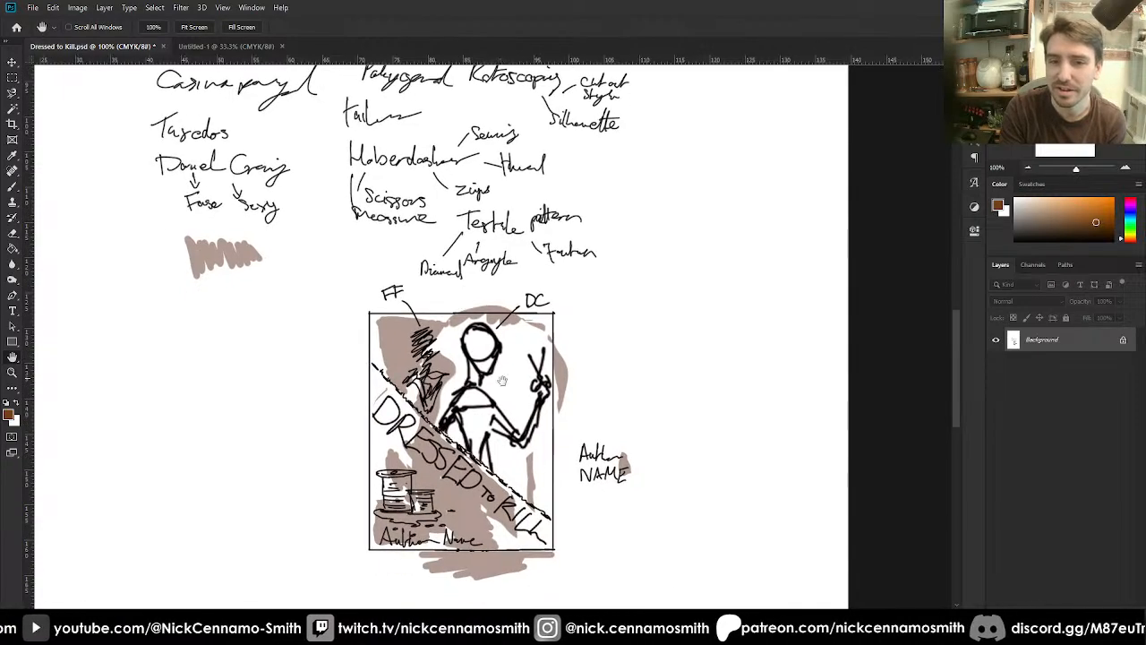
pyautogui.moveTo(522, 422); pyautogui.dragTo(508, 401)
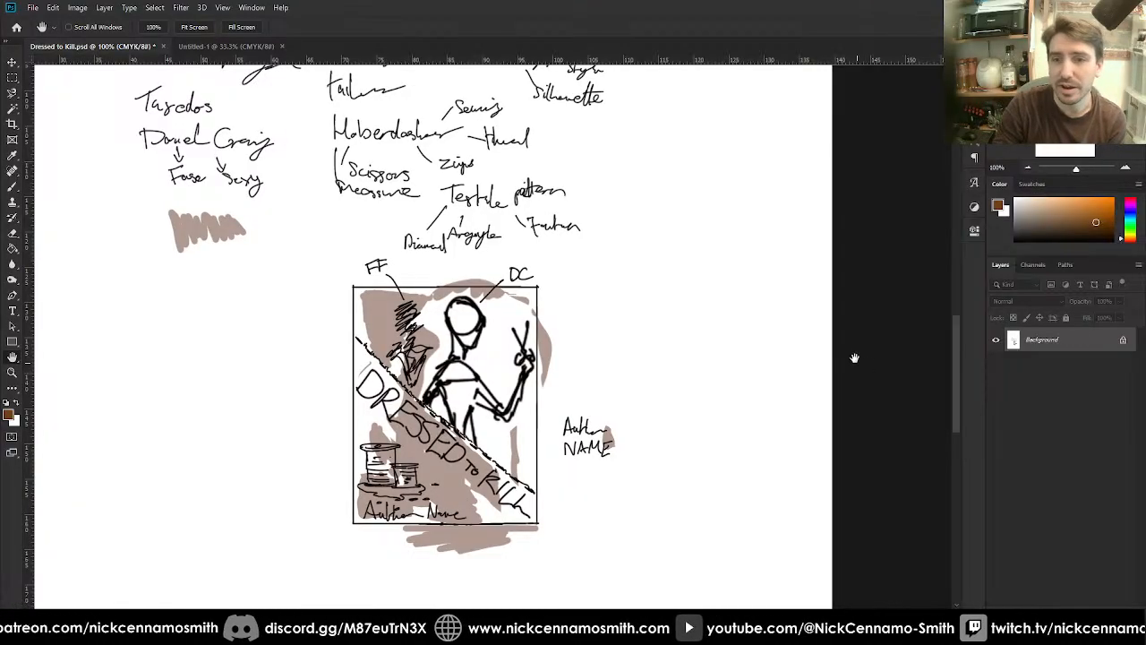
pyautogui.moveTo(611, 320)
pyautogui.mouseDown()
pyautogui.moveTo(637, 289)
pyautogui.moveTo(668, 363)
pyautogui.mouseUp()
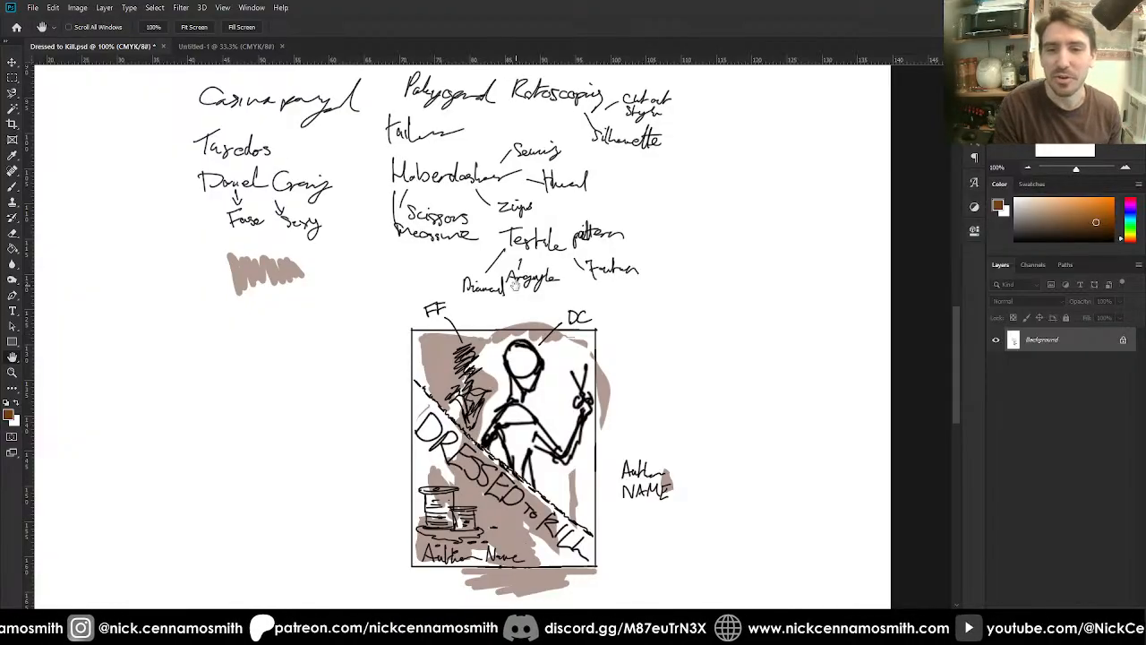
pyautogui.moveTo(487, 367); pyautogui.dragTo(474, 305)
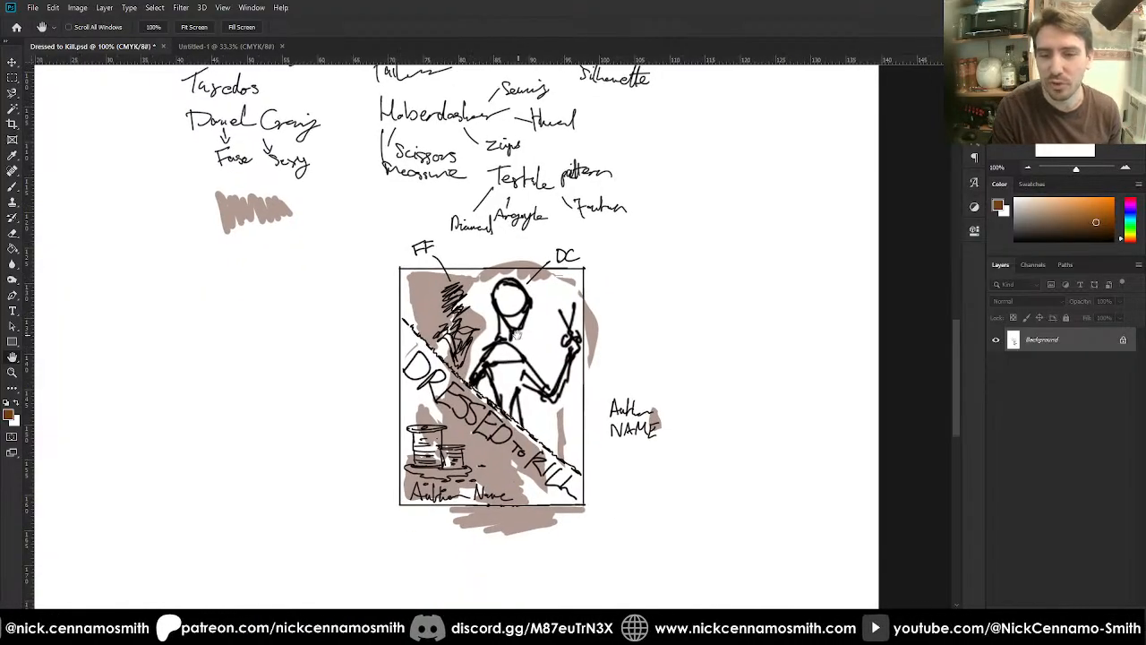
pyautogui.moveTo(522, 367); pyautogui.dragTo(494, 378)
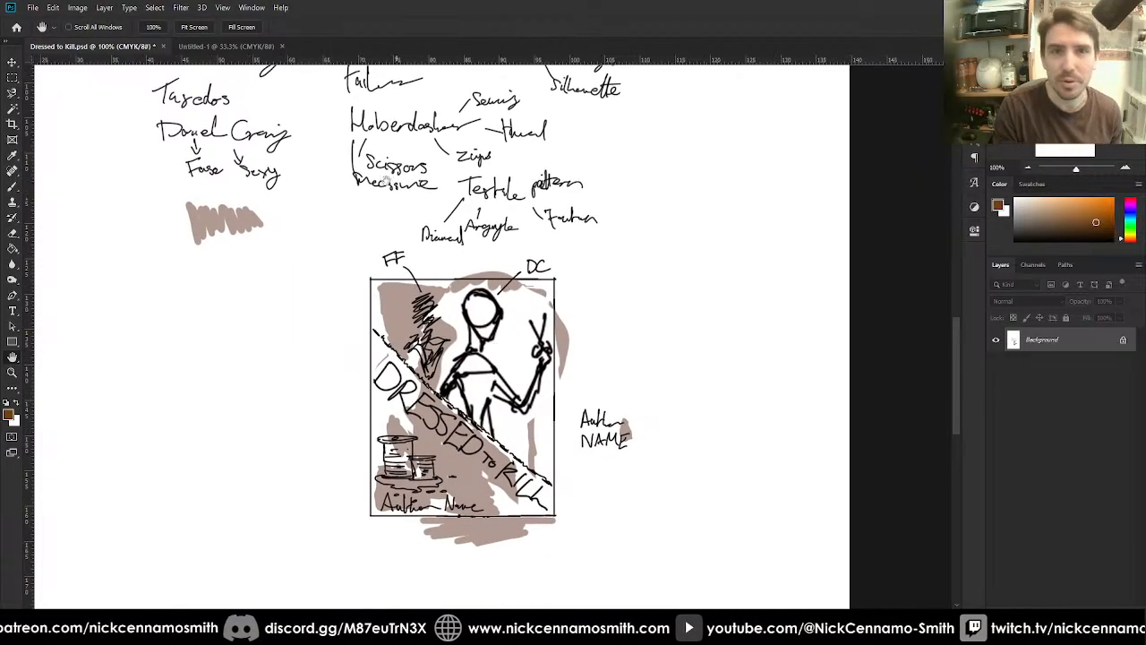
# - Switch to the blank Untitled-1 document with the Brush tool active and the whole page fitted in view
pyautogui.click(267, 47)
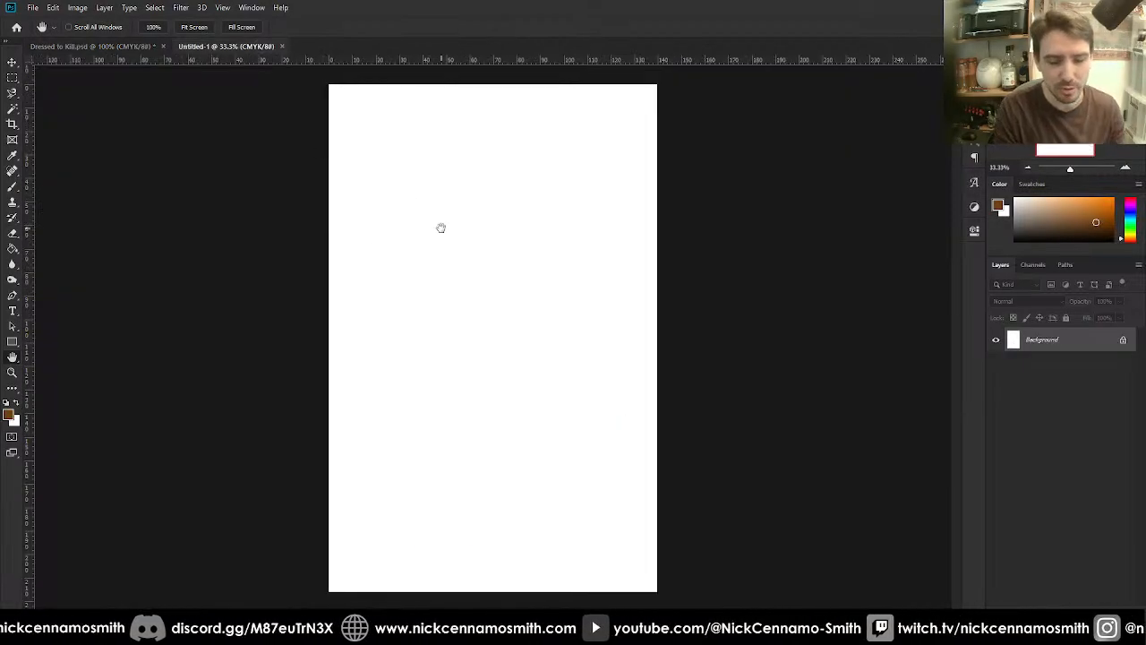
pyautogui.press('b')
pyautogui.hotkey('ctrl', '+')
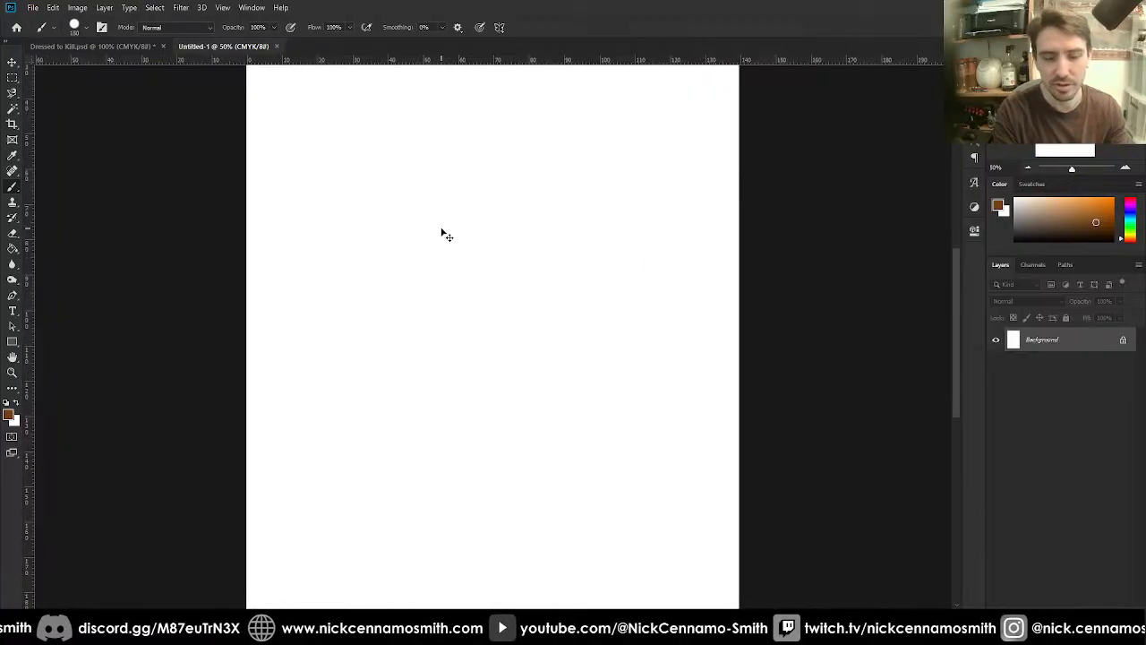
pyautogui.hotkey('ctrl', '0')
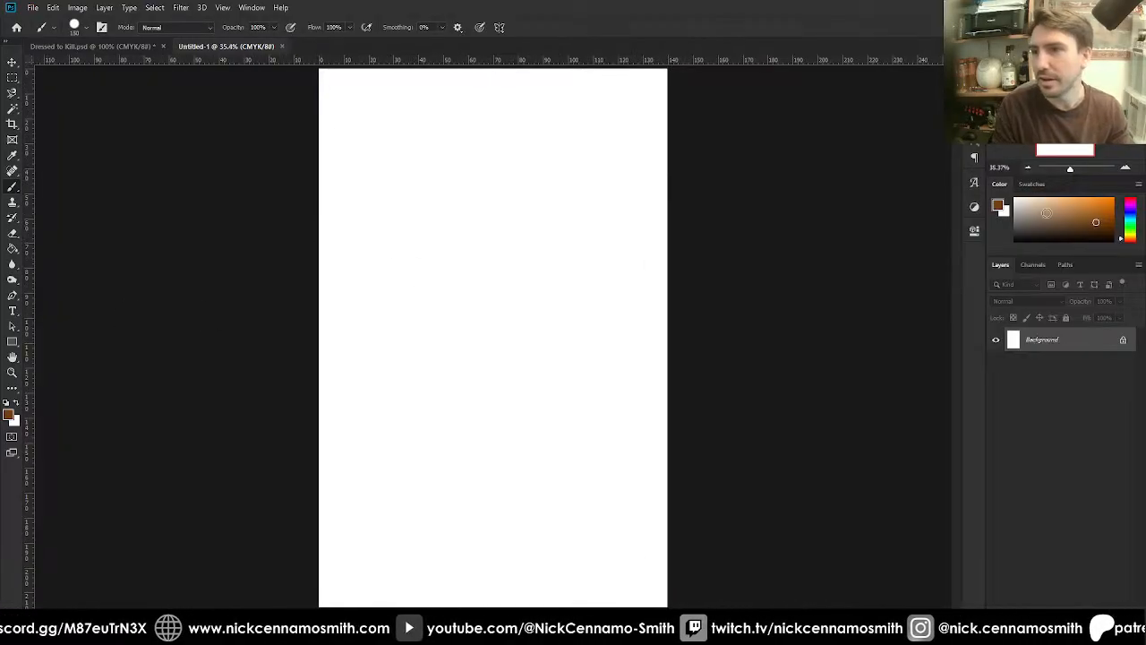
# - Choose a medium green as the foreground colour and reduce the brush to a thin size
pyautogui.click(1131, 227)
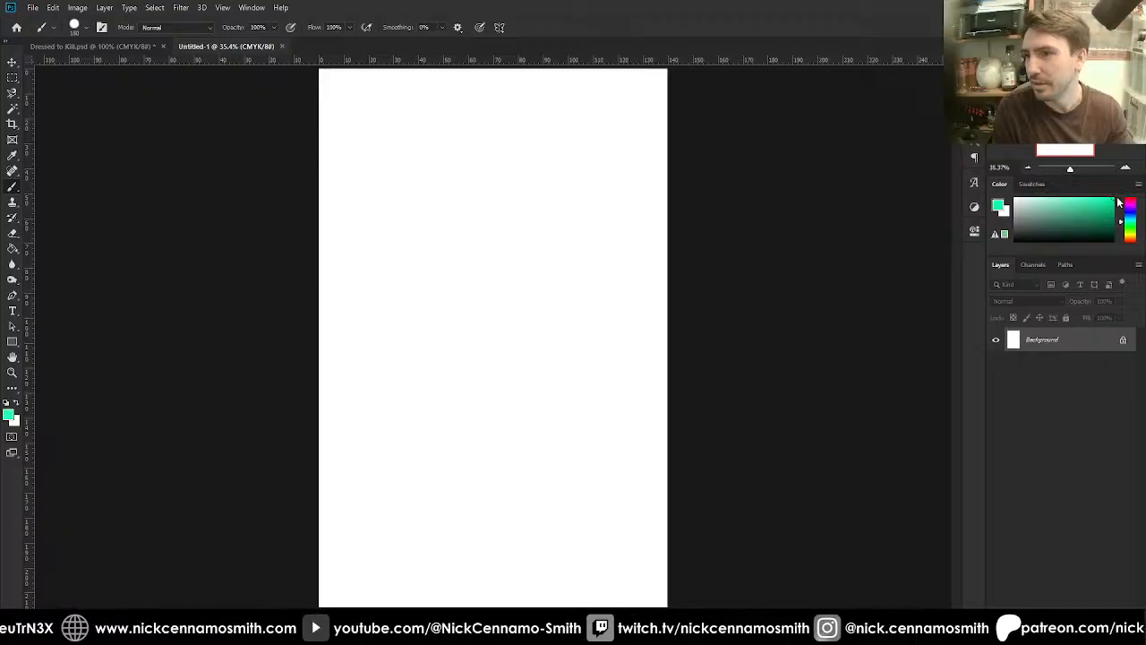
pyautogui.click(1018, 210)
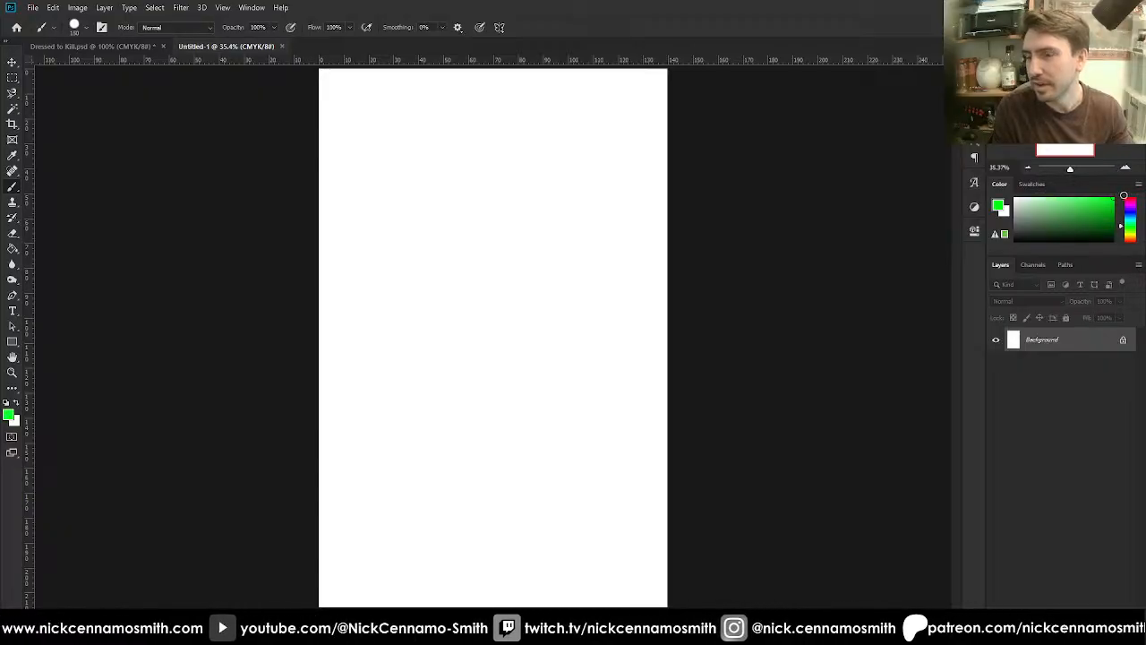
pyautogui.moveTo(1091, 216); pyautogui.dragTo(1120, 214)
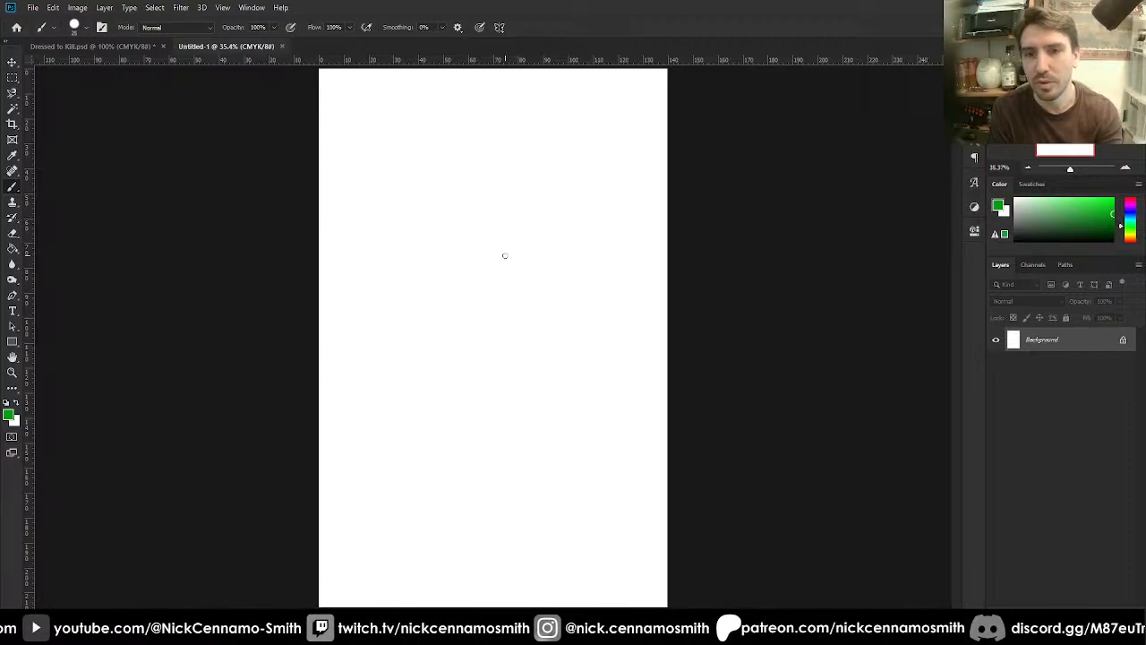
pyautogui.press('[')
pyautogui.press('[')
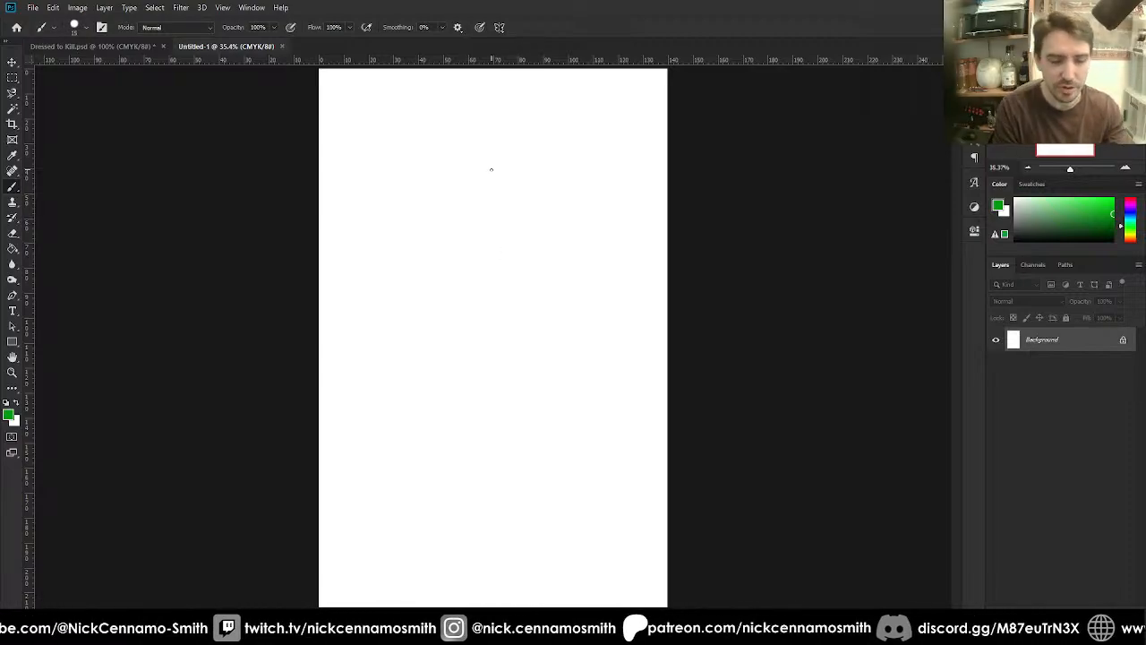
# - Change the screen mode to full screen with the menu bar and position the blank page for drawing
pyautogui.press('f')
pyautogui.press('f')
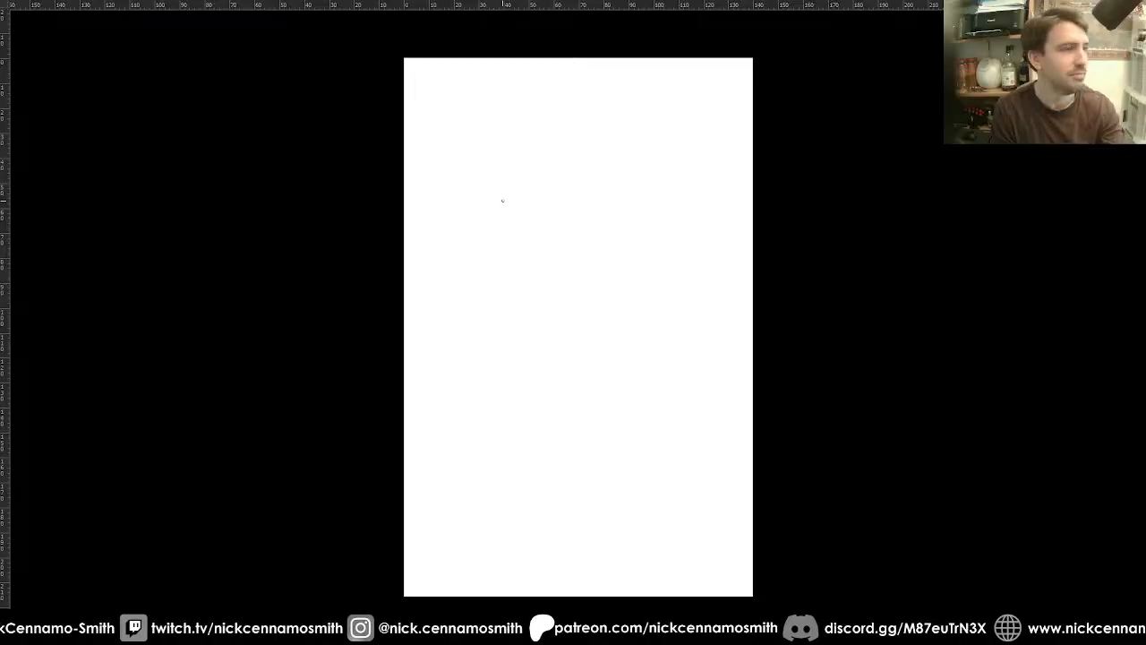
pyautogui.press('f')
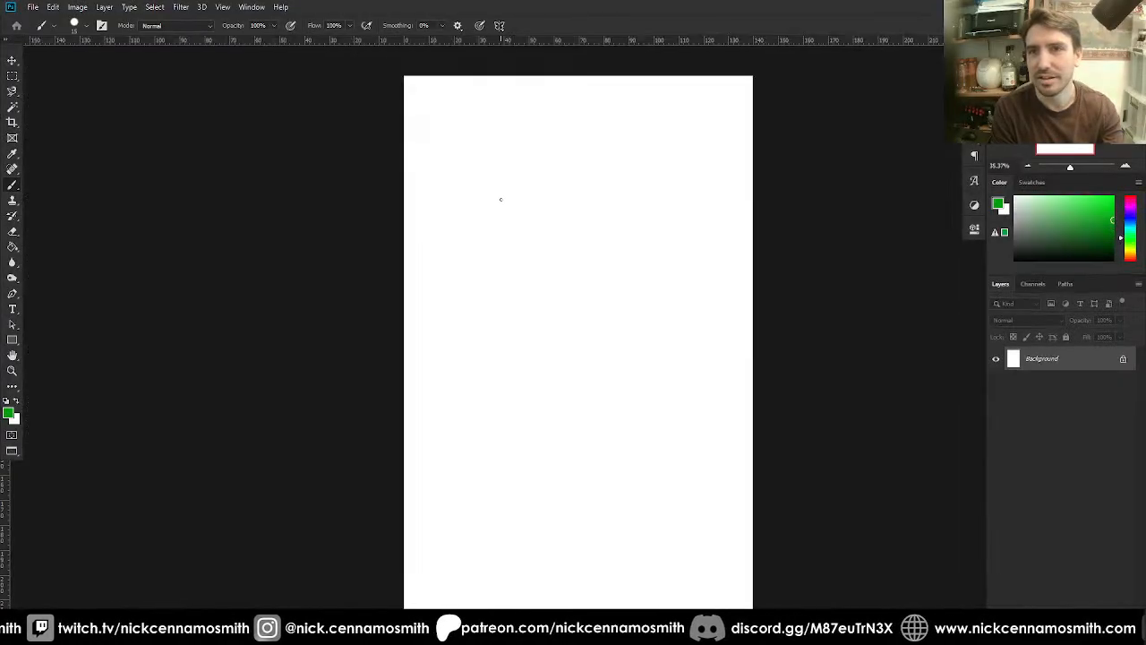
pyautogui.scroll(2, 560, 298)
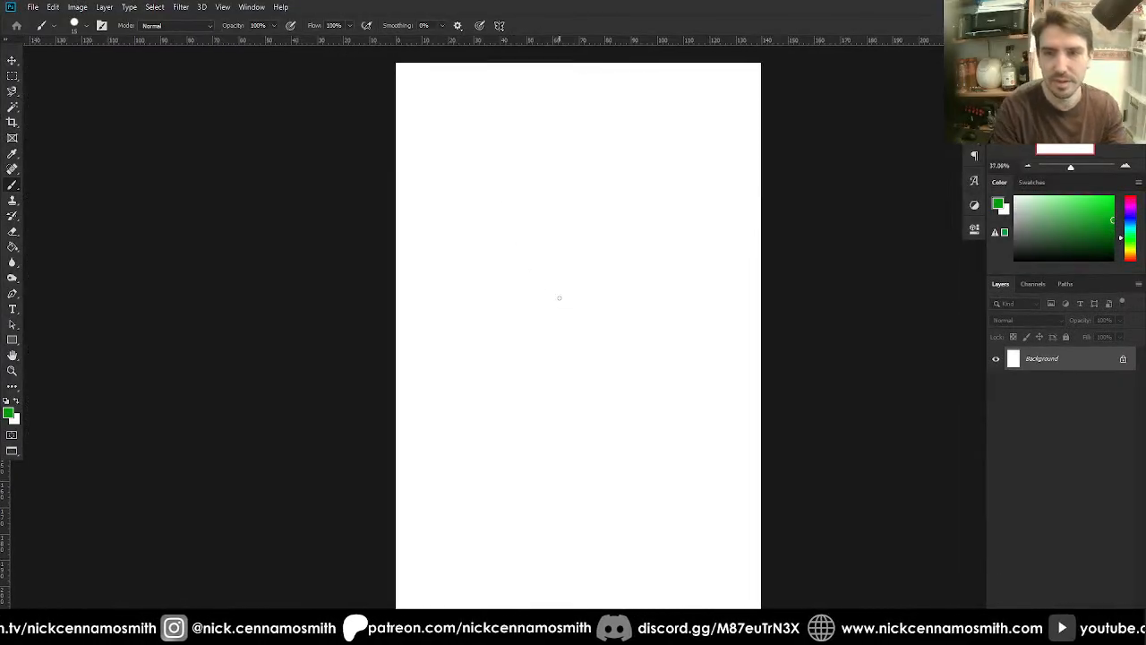
pyautogui.moveTo(689, 256); pyautogui.dragTo(643, 257)
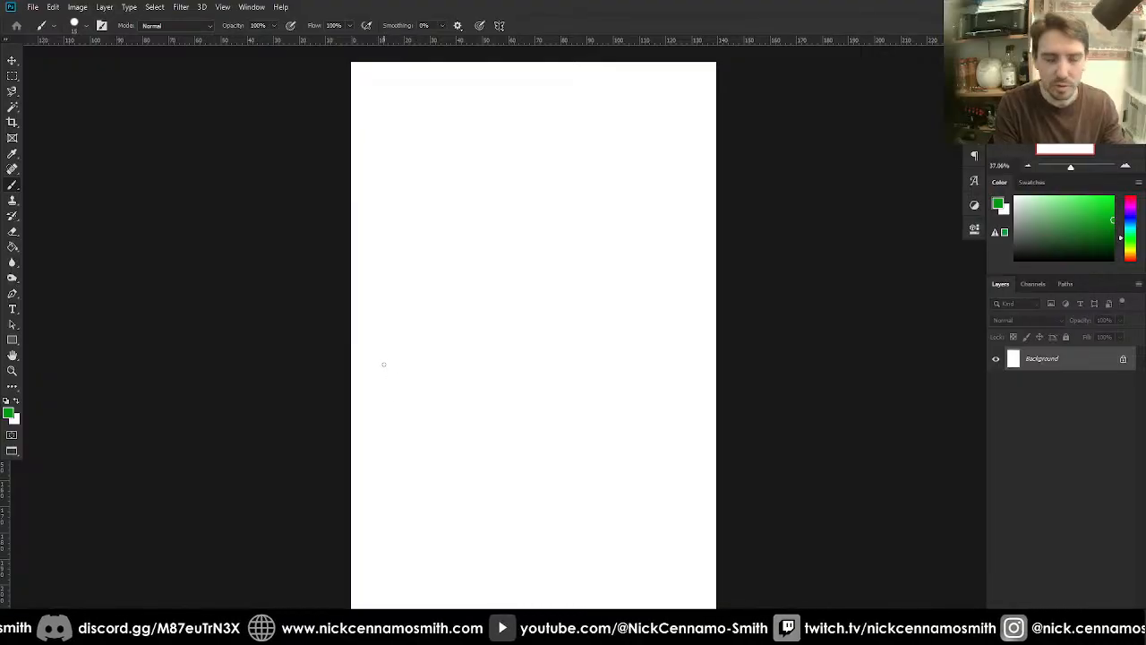
# - Draw a wide green rectangle with straight brush strokes across the lower half of the page, nearly the full page width
pyautogui.moveTo(374, 377); pyautogui.dragTo(665, 380)
pyautogui.hotkey('ctrl', 'z')
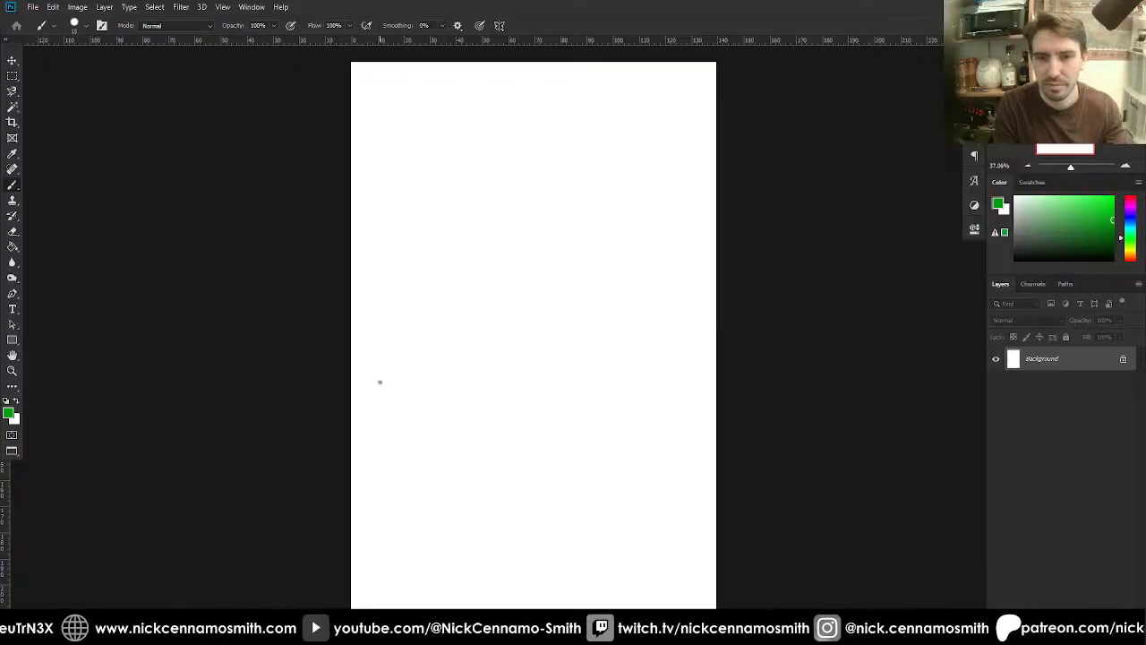
pyautogui.moveTo(379, 382)
pyautogui.mouseDown()
pyautogui.moveTo(685, 391)
pyautogui.moveTo(686, 519)
pyautogui.moveTo(378, 520)
pyautogui.mouseUp()
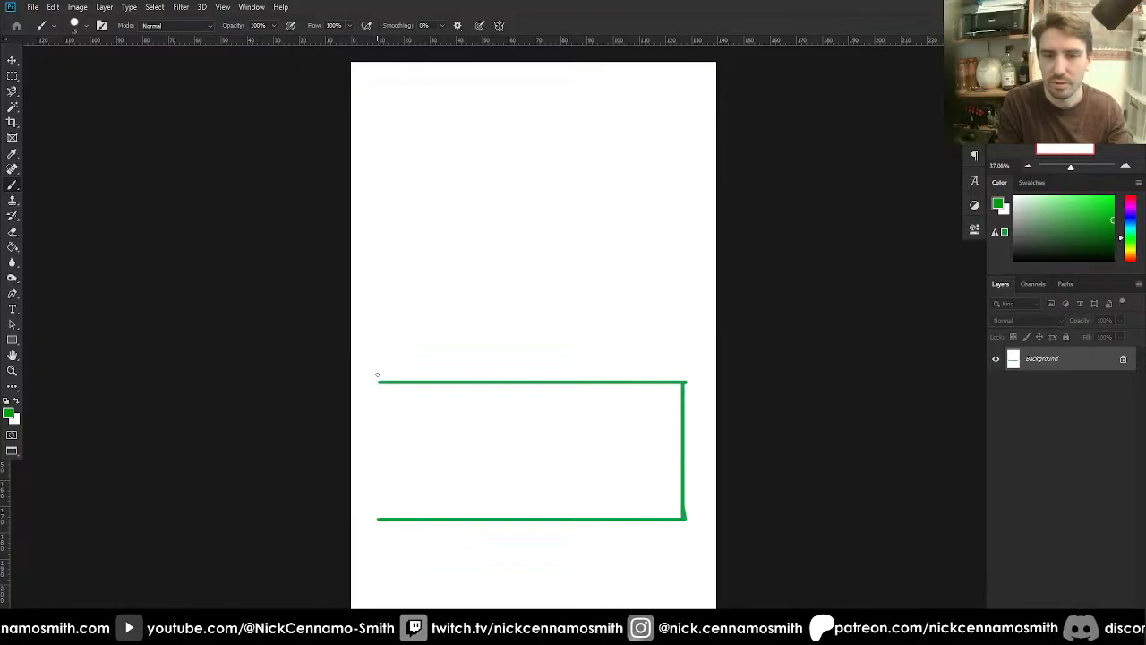
pyautogui.keyDown('shift'); pyautogui.click(377, 375); pyautogui.keyUp('shift')
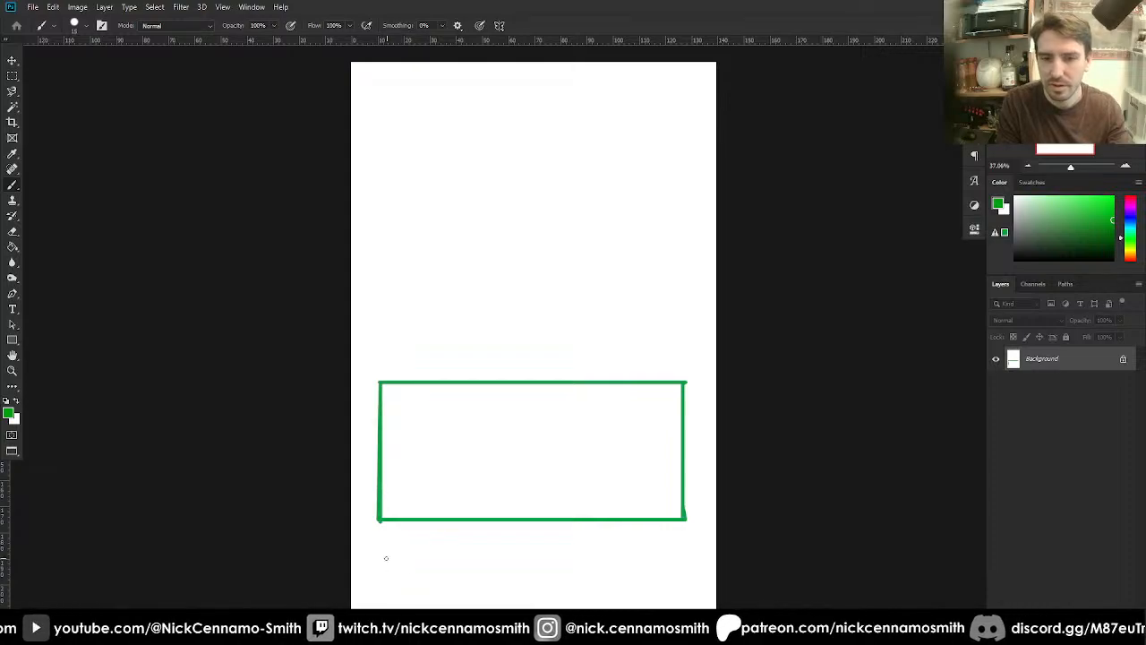
pyautogui.moveTo(386, 558); pyautogui.dragTo(386, 598)
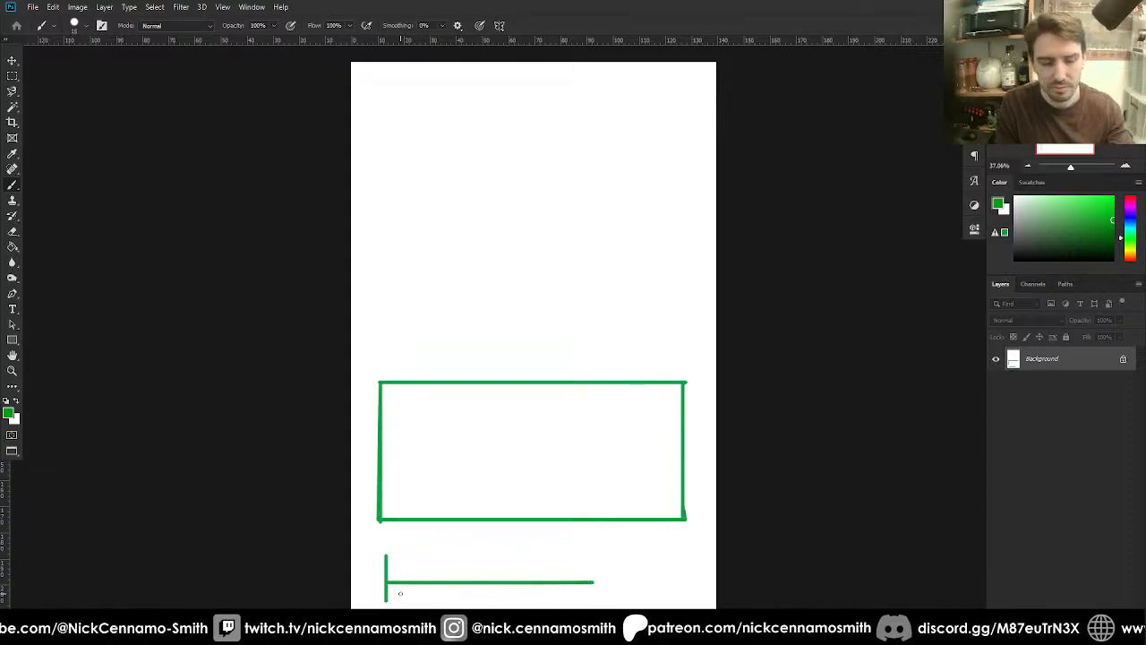
pyautogui.hotkey('ctrl', 'z')
pyautogui.hotkey('ctrl', 'z')
# - Draw a shallow freehand green box with slightly curved edges below the large rectangle
pyautogui.moveTo(381, 550); pyautogui.dragTo(385, 601)
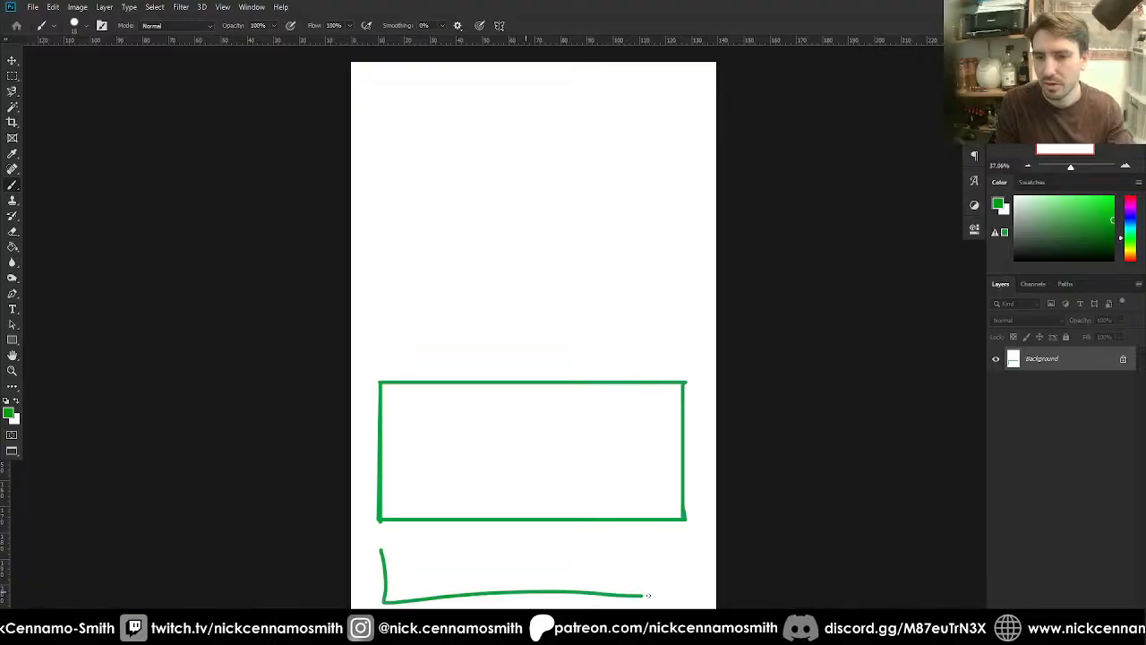
pyautogui.moveTo(648, 594)
pyautogui.mouseDown()
pyautogui.moveTo(679, 547)
pyautogui.moveTo(414, 536)
pyautogui.moveTo(373, 553)
pyautogui.mouseUp()
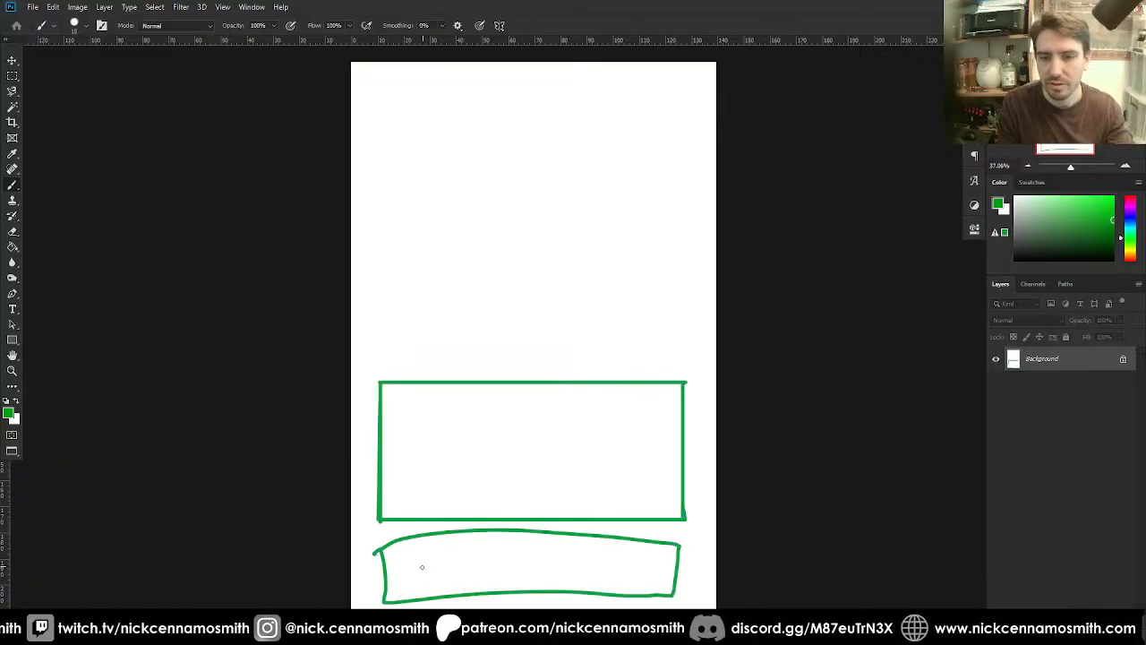
pyautogui.moveTo(412, 587)
pyautogui.mouseDown()
pyautogui.moveTo(441, 583)
pyautogui.moveTo(450, 566)
pyautogui.mouseUp()
pyautogui.moveTo(452, 548); pyautogui.dragTo(464, 580)
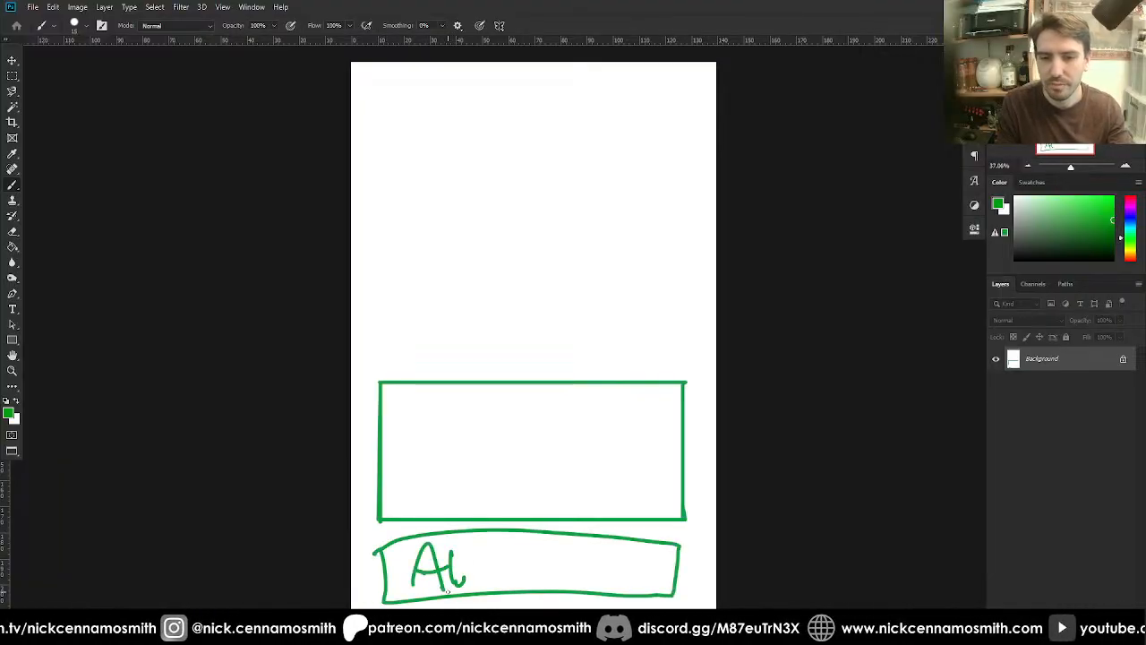
pyautogui.hotkey('ctrl', 'z')
pyautogui.hotkey('ctrl', 'z')
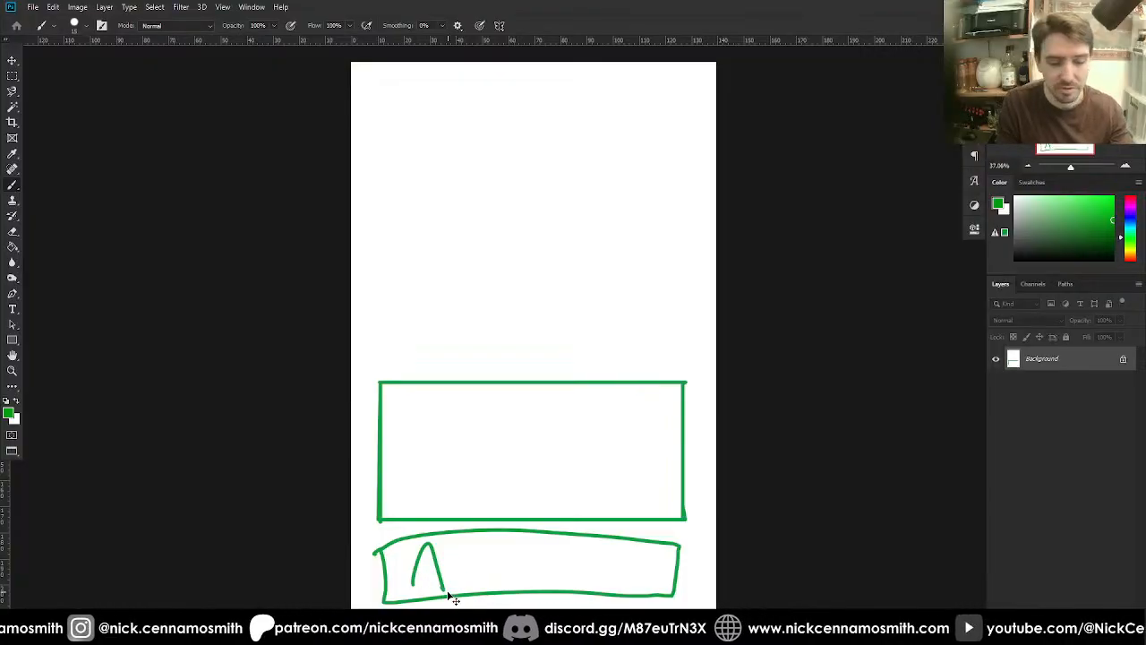
pyautogui.hotkey('ctrl', 'z')
# - Handwrite "Author Name" inside the shallow lower box and "Book Title" on two lines inside the large rectangle
pyautogui.moveTo(403, 582)
pyautogui.mouseDown()
pyautogui.moveTo(441, 559)
pyautogui.moveTo(447, 575)
pyautogui.moveTo(634, 580)
pyautogui.mouseUp()
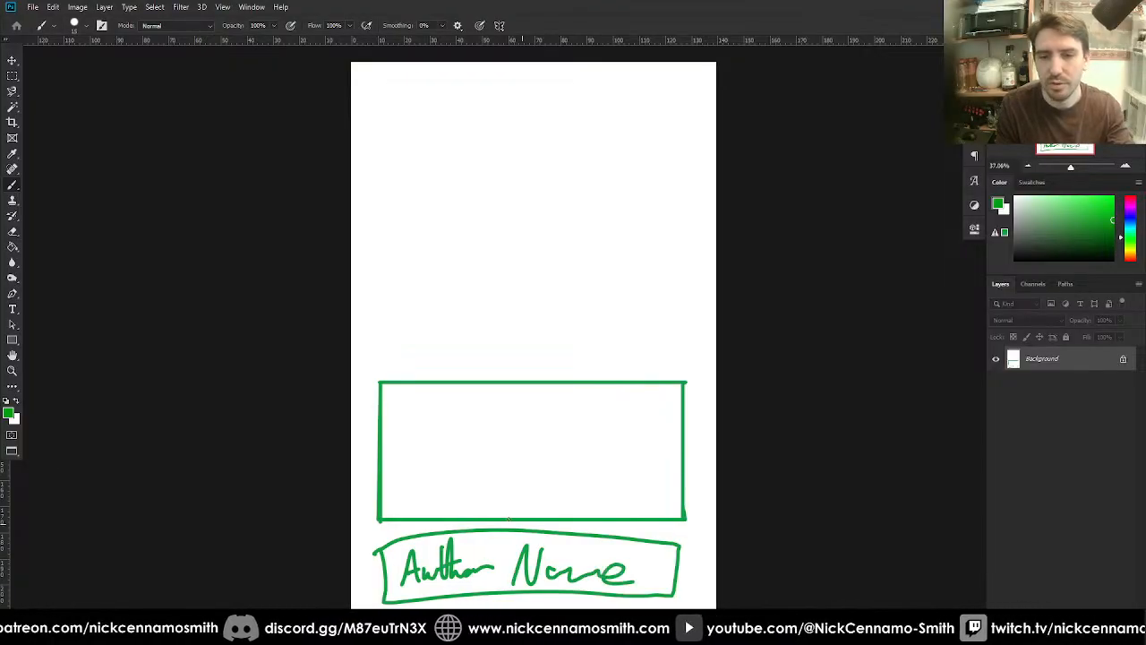
pyautogui.moveTo(408, 394)
pyautogui.mouseDown()
pyautogui.moveTo(421, 421)
pyautogui.moveTo(483, 416)
pyautogui.moveTo(553, 433)
pyautogui.mouseUp()
pyautogui.moveTo(439, 477)
pyautogui.mouseDown()
pyautogui.moveTo(503, 478)
pyautogui.moveTo(522, 456)
pyautogui.moveTo(544, 460)
pyautogui.moveTo(560, 485)
pyautogui.moveTo(616, 495)
pyautogui.mouseUp()
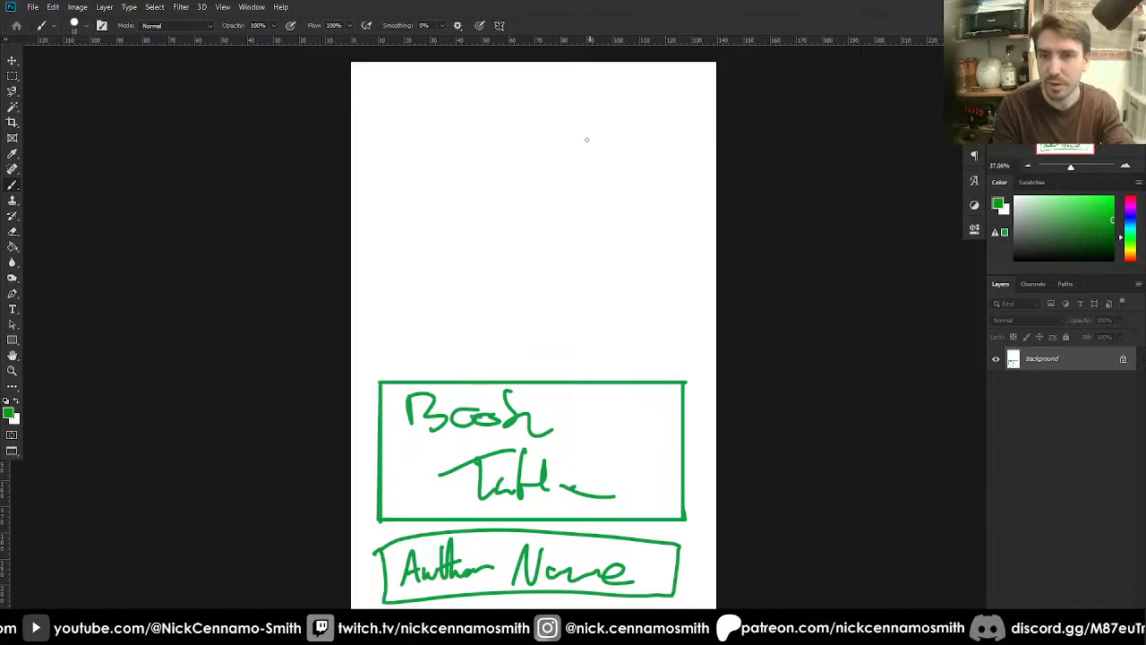
pyautogui.moveTo(588, 125)
pyautogui.mouseDown()
pyautogui.moveTo(550, 120)
pyautogui.moveTo(573, 125)
pyautogui.moveTo(555, 175)
pyautogui.moveTo(600, 195)
pyautogui.moveTo(594, 177)
pyautogui.moveTo(553, 215)
pyautogui.mouseUp()
pyautogui.moveTo(580, 205); pyautogui.dragTo(601, 211)
pyautogui.moveTo(548, 215)
pyautogui.mouseDown()
pyautogui.moveTo(521, 304)
pyautogui.moveTo(526, 360)
pyautogui.moveTo(529, 319)
pyautogui.mouseUp()
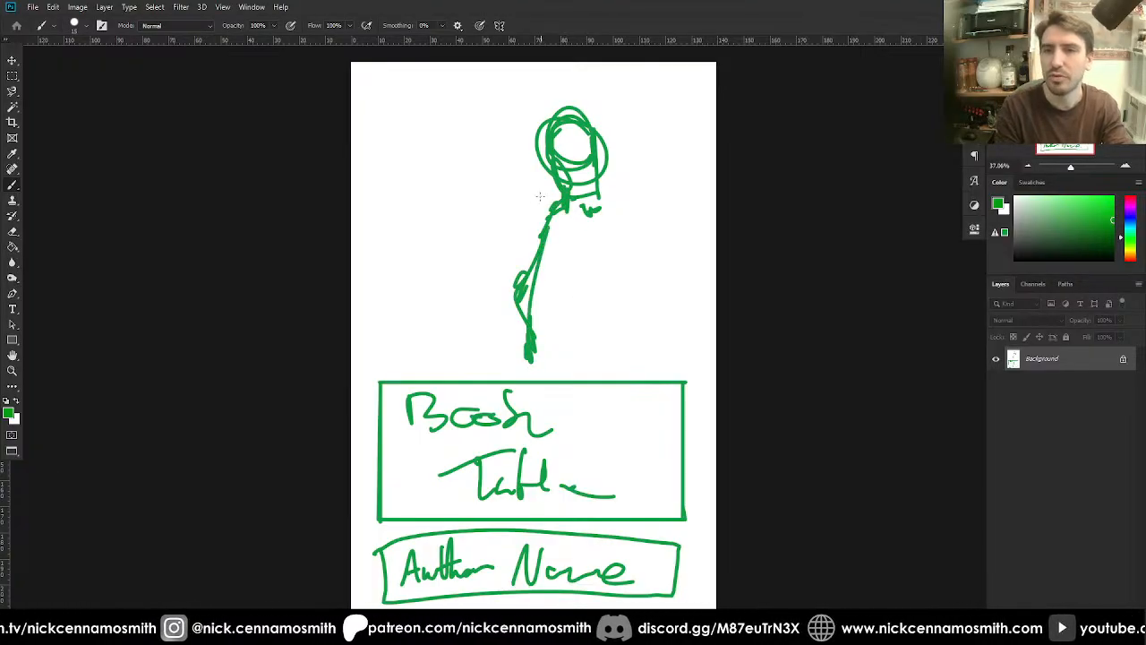
pyautogui.press('e')
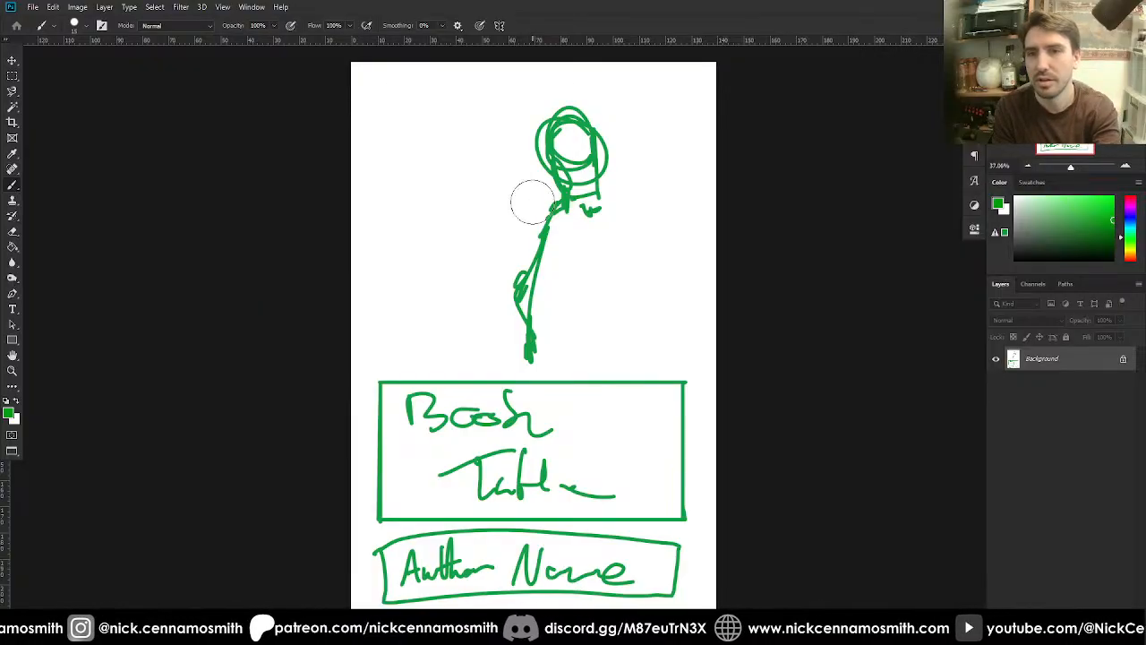
pyautogui.moveTo(529, 199)
pyautogui.mouseDown()
pyautogui.moveTo(572, 120)
pyautogui.moveTo(555, 117)
pyautogui.moveTo(517, 246)
pyautogui.moveTo(551, 250)
pyautogui.moveTo(507, 299)
pyautogui.moveTo(555, 329)
pyautogui.moveTo(517, 343)
pyautogui.mouseUp()
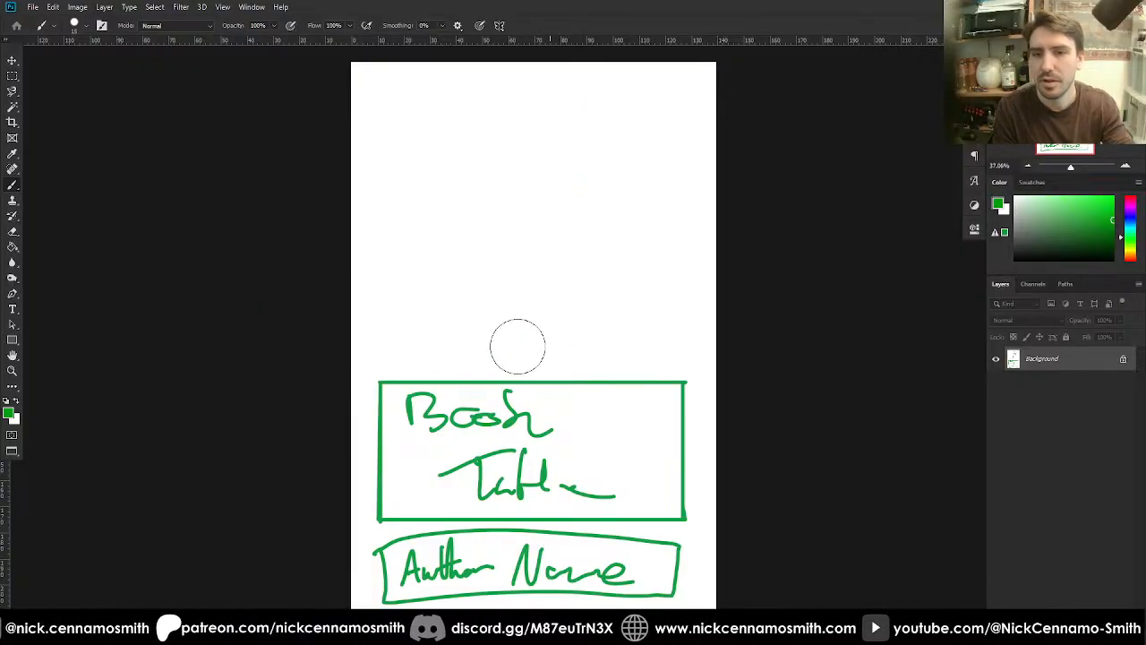
# - Sketch a green standing figure above the title box, right of centre, with a round head, V-shaped torso, short arms and hips
pyautogui.press('b')
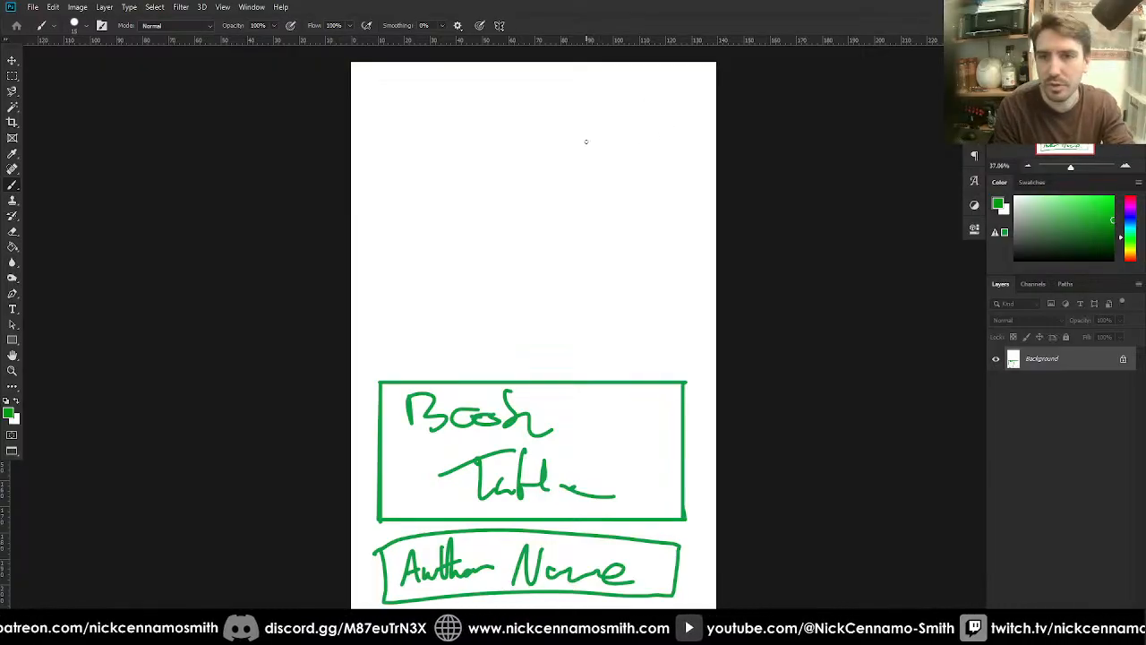
pyautogui.moveTo(575, 140)
pyautogui.mouseDown()
pyautogui.moveTo(552, 174)
pyautogui.moveTo(575, 203)
pyautogui.moveTo(587, 205)
pyautogui.moveTo(597, 186)
pyautogui.moveTo(595, 154)
pyautogui.moveTo(586, 211)
pyautogui.moveTo(548, 223)
pyautogui.moveTo(588, 225)
pyautogui.moveTo(546, 246)
pyautogui.moveTo(578, 320)
pyautogui.mouseUp()
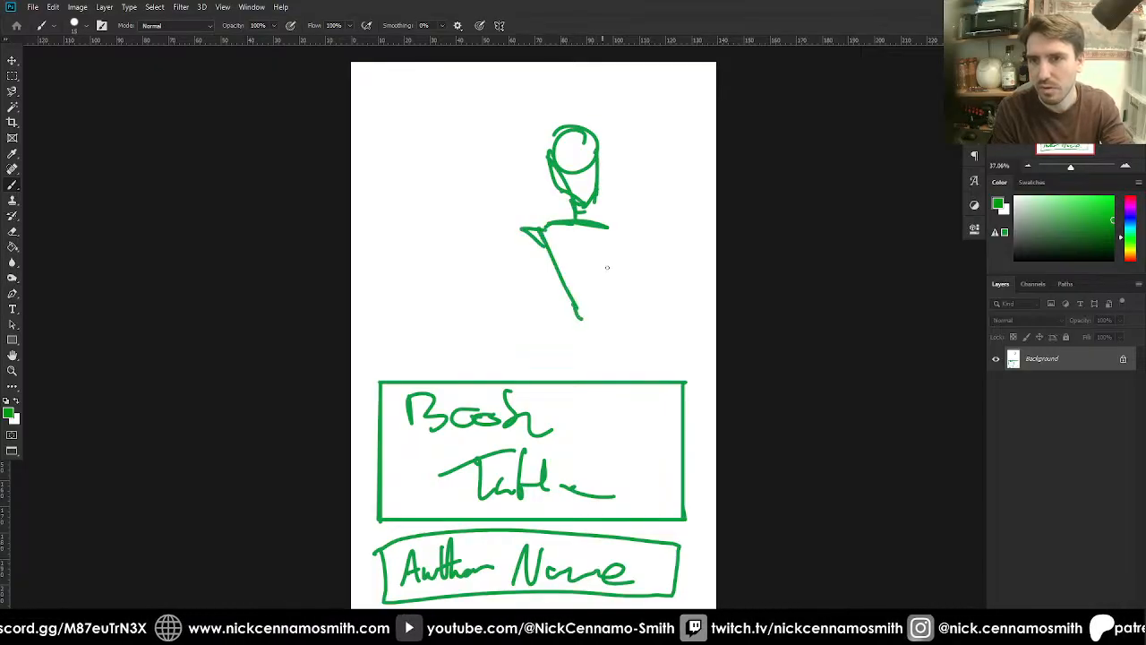
pyautogui.moveTo(622, 231); pyautogui.dragTo(580, 339)
pyautogui.moveTo(519, 233); pyautogui.dragTo(546, 260)
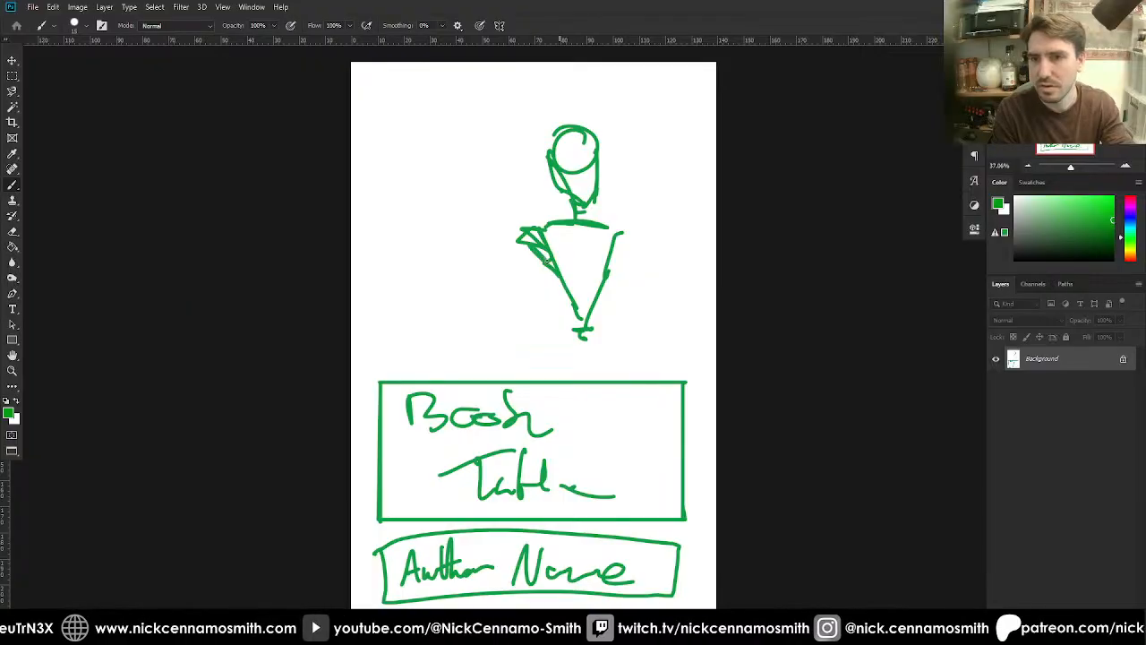
pyautogui.moveTo(605, 240)
pyautogui.mouseDown()
pyautogui.moveTo(631, 231)
pyautogui.moveTo(568, 349)
pyautogui.moveTo(614, 333)
pyautogui.mouseUp()
pyautogui.moveTo(609, 275)
pyautogui.mouseDown()
pyautogui.moveTo(600, 349)
pyautogui.moveTo(558, 389)
pyautogui.mouseUp()
pyautogui.moveTo(575, 375)
pyautogui.mouseDown()
pyautogui.moveTo(606, 363)
pyautogui.moveTo(611, 382)
pyautogui.mouseUp()
pyautogui.moveTo(557, 355); pyautogui.dragTo(554, 392)
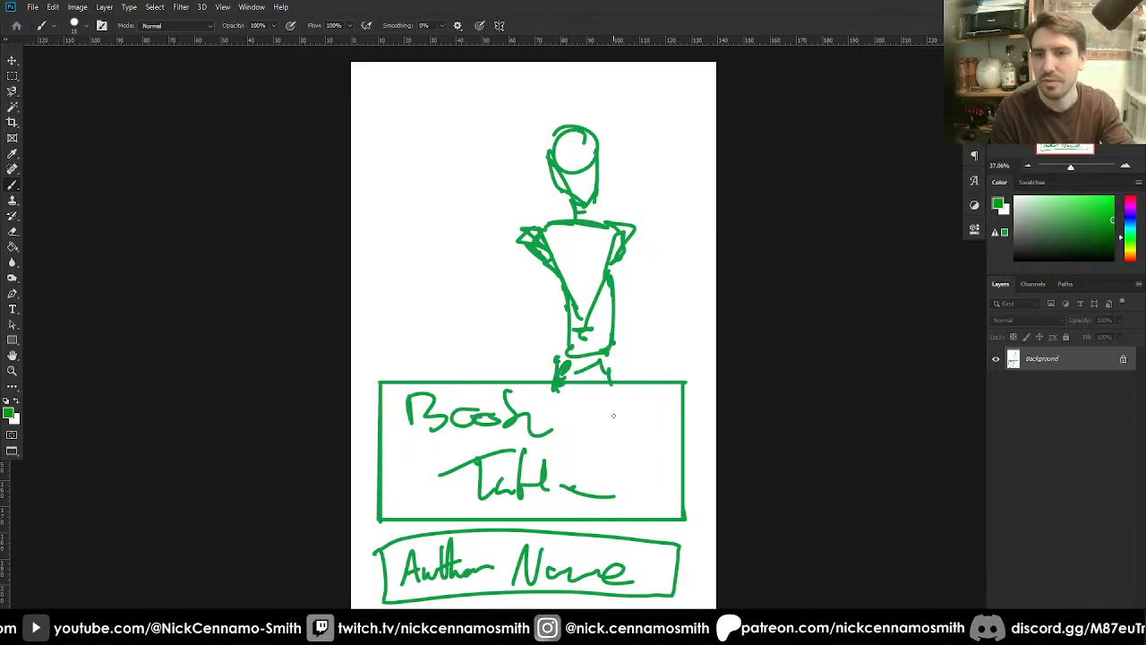
# - Sketch a second green figure beside the first on its left, with a head, slanted triangular torso, one arm and hips
pyautogui.moveTo(469, 125)
pyautogui.mouseDown()
pyautogui.moveTo(486, 154)
pyautogui.moveTo(473, 146)
pyautogui.moveTo(448, 195)
pyautogui.mouseUp()
pyautogui.moveTo(486, 193)
pyautogui.mouseDown()
pyautogui.moveTo(484, 231)
pyautogui.moveTo(507, 203)
pyautogui.moveTo(472, 270)
pyautogui.moveTo(512, 203)
pyautogui.moveTo(487, 290)
pyautogui.moveTo(461, 308)
pyautogui.moveTo(504, 337)
pyautogui.moveTo(503, 318)
pyautogui.moveTo(473, 322)
pyautogui.moveTo(481, 365)
pyautogui.moveTo(509, 346)
pyautogui.mouseUp()
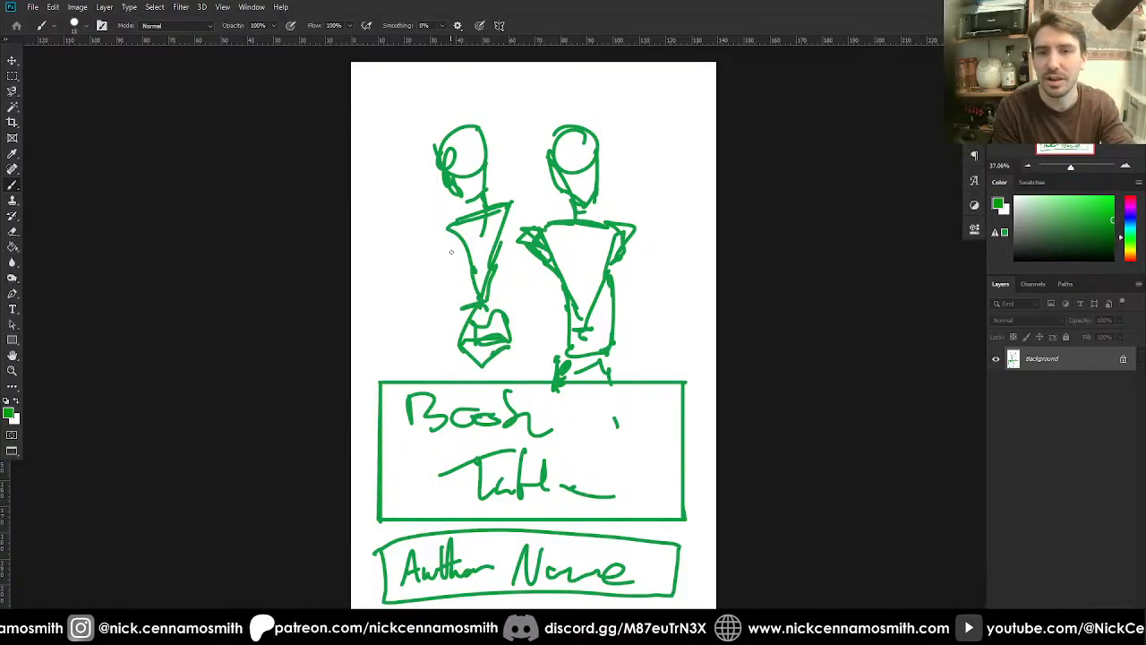
pyautogui.moveTo(452, 235); pyautogui.dragTo(462, 323)
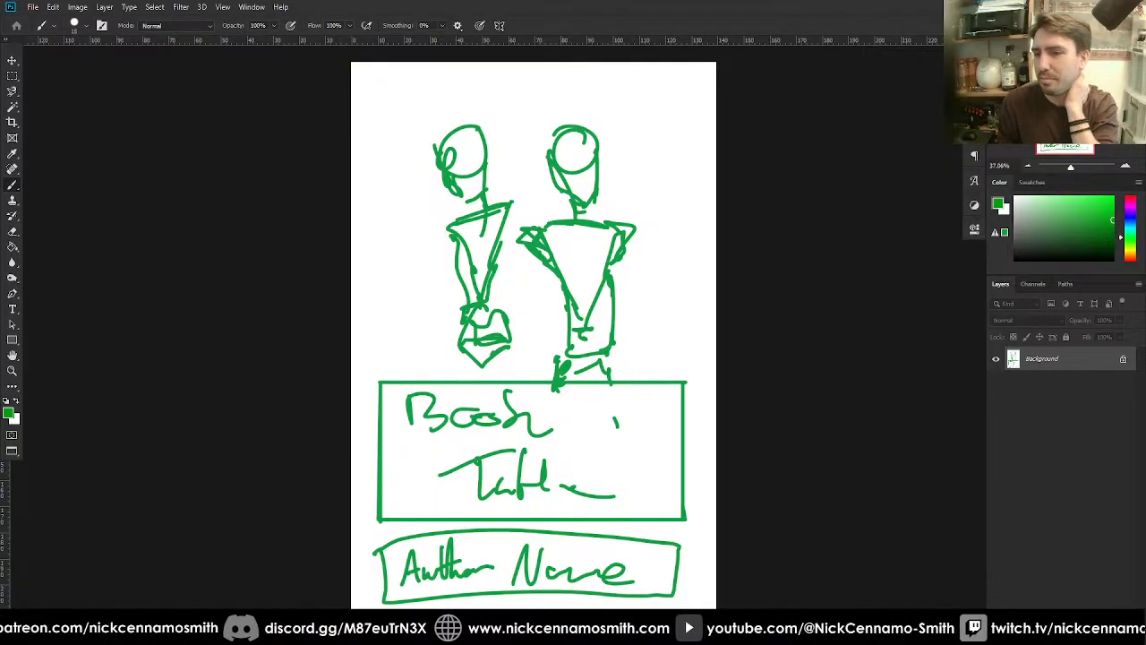
# - Cover the sketch with a single new layer filled with white and lock that layer
pyautogui.hotkey('ctrl', 'shift', 'alt', 'n')
pyautogui.hotkey('ctrl', 'shift', 'alt', 'n')
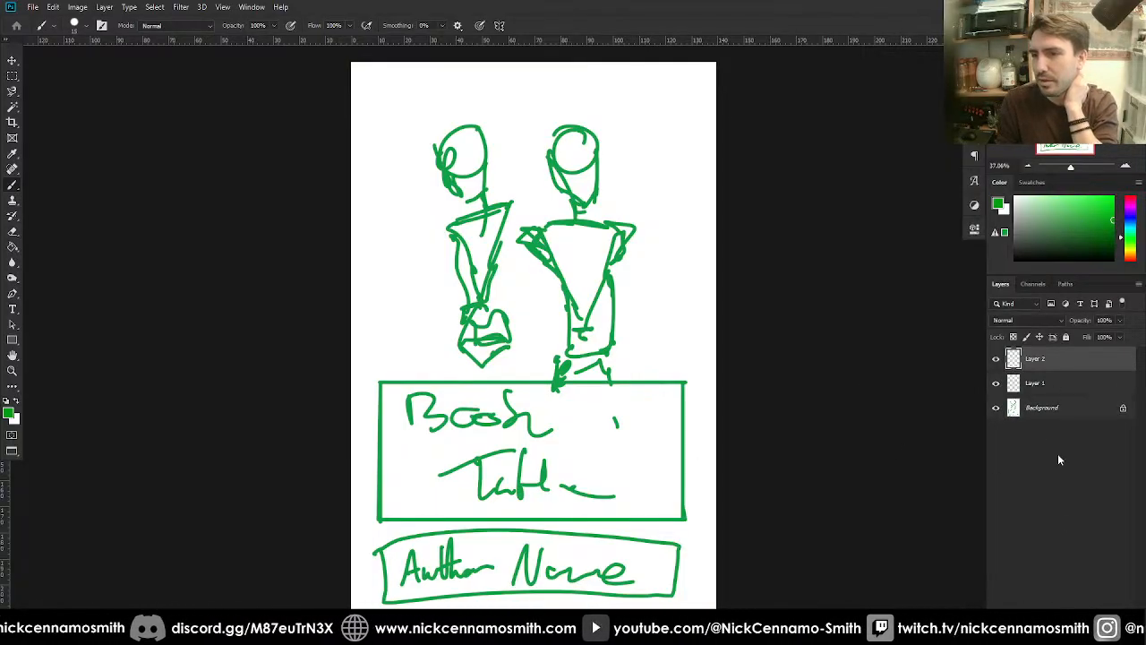
pyautogui.press('Delete')
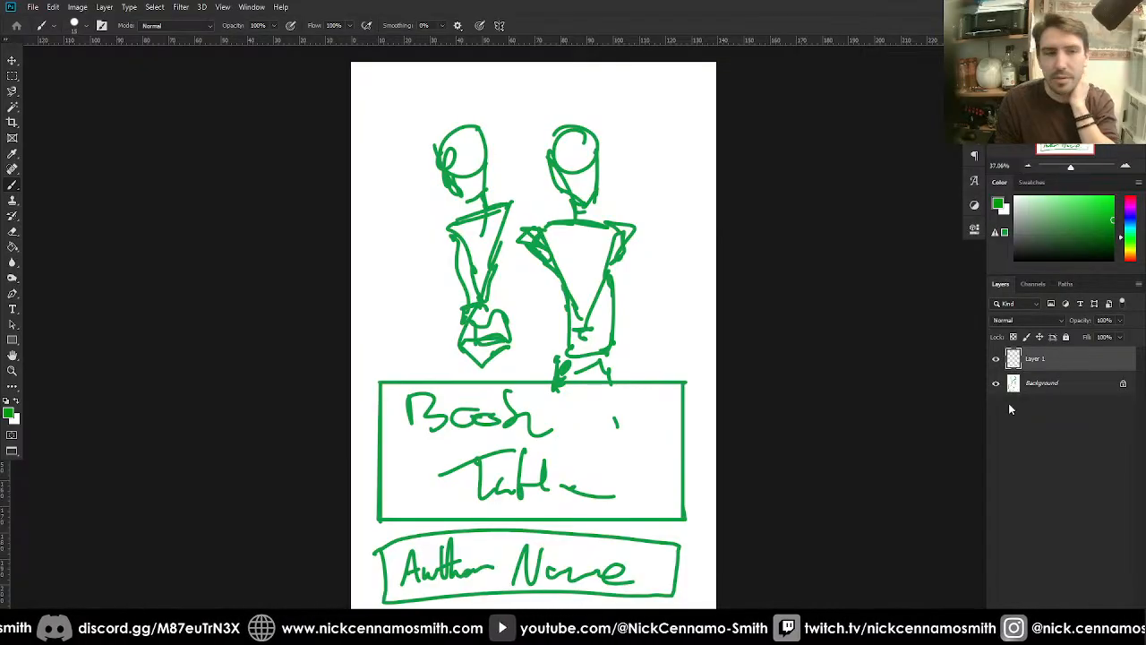
pyautogui.press('x')
pyautogui.press('g')
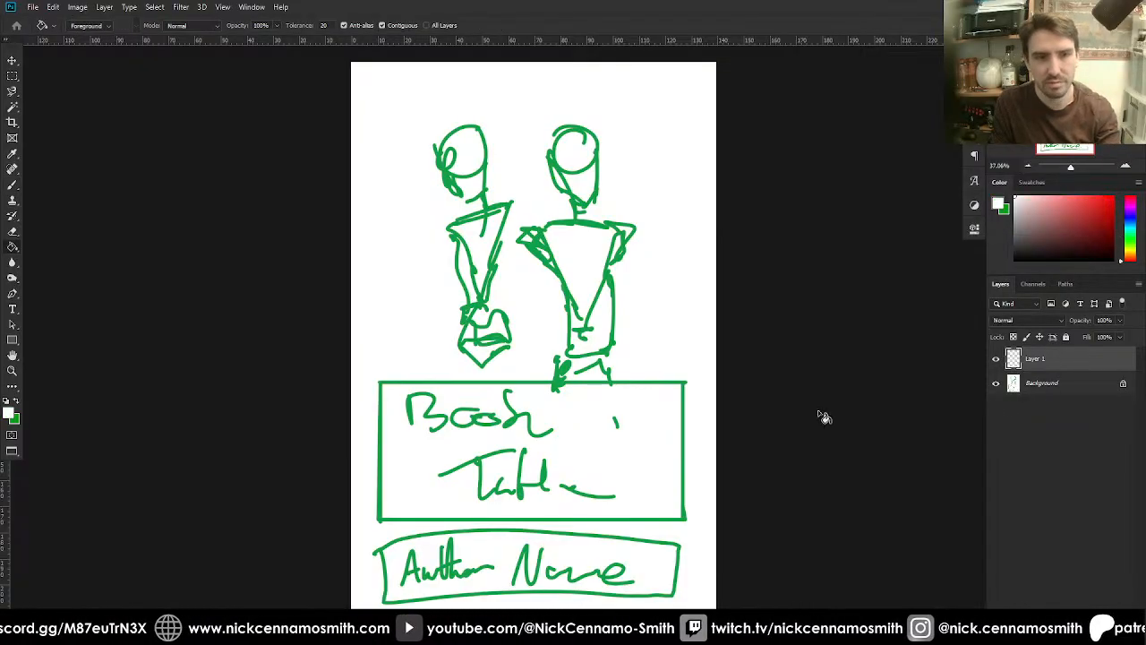
pyautogui.hotkey('alt', 'BackSpace')
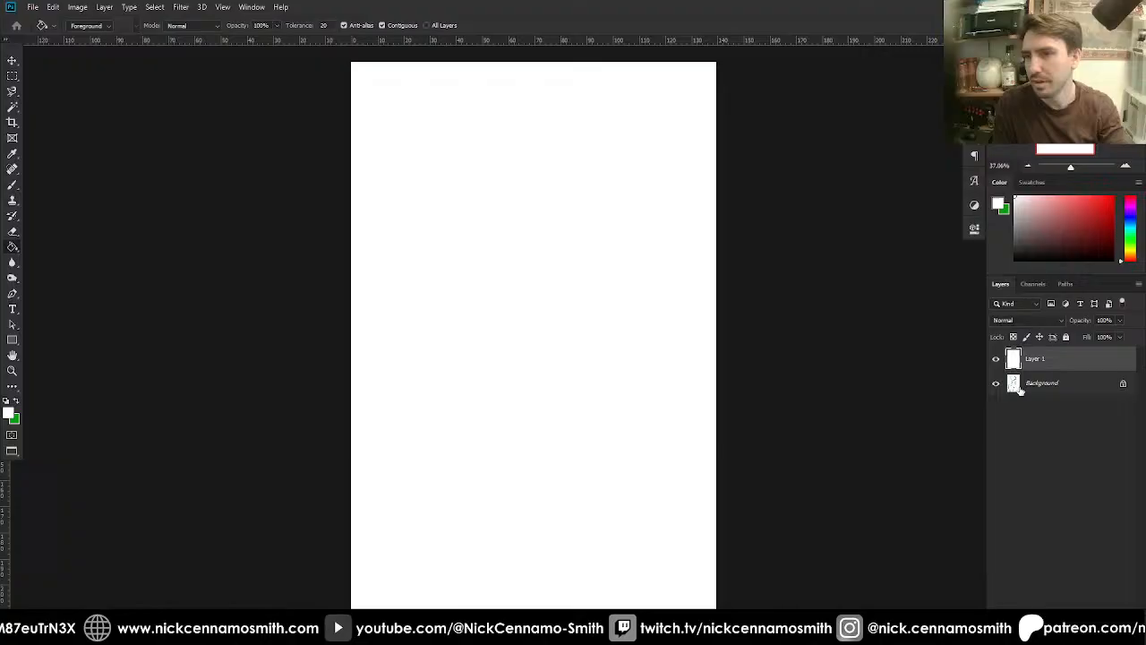
pyautogui.click(1066, 337)
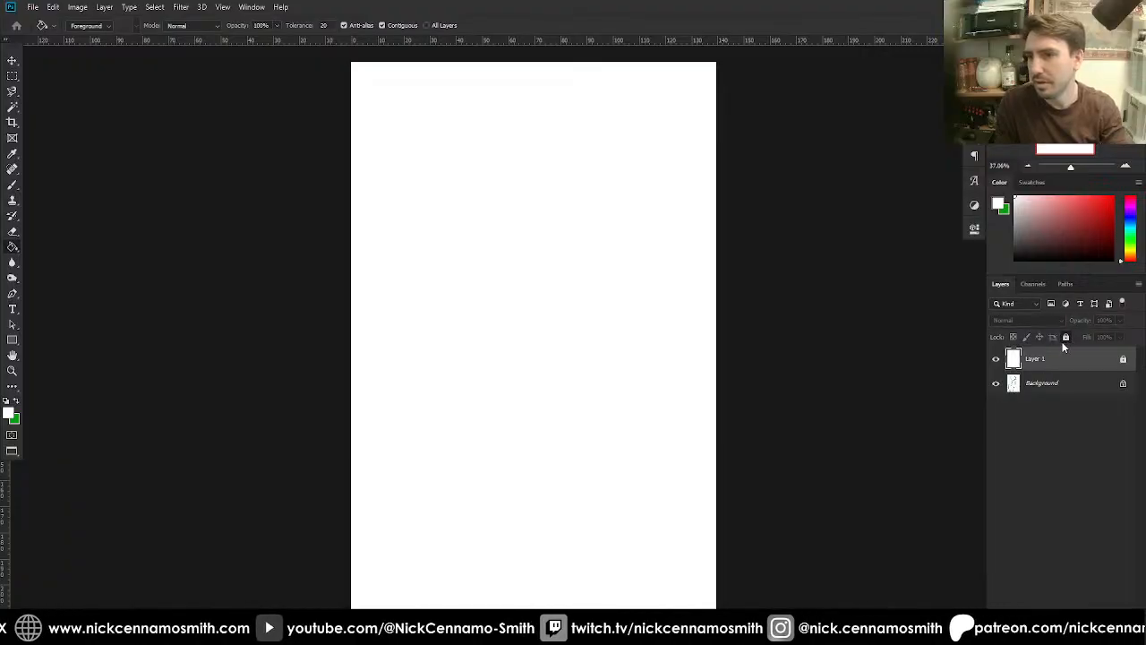
# - Add an empty layer on top, turn the Background into a regular fully locked layer, and hide the white layer
pyautogui.click(1092, 573)
pyautogui.click(1120, 408)
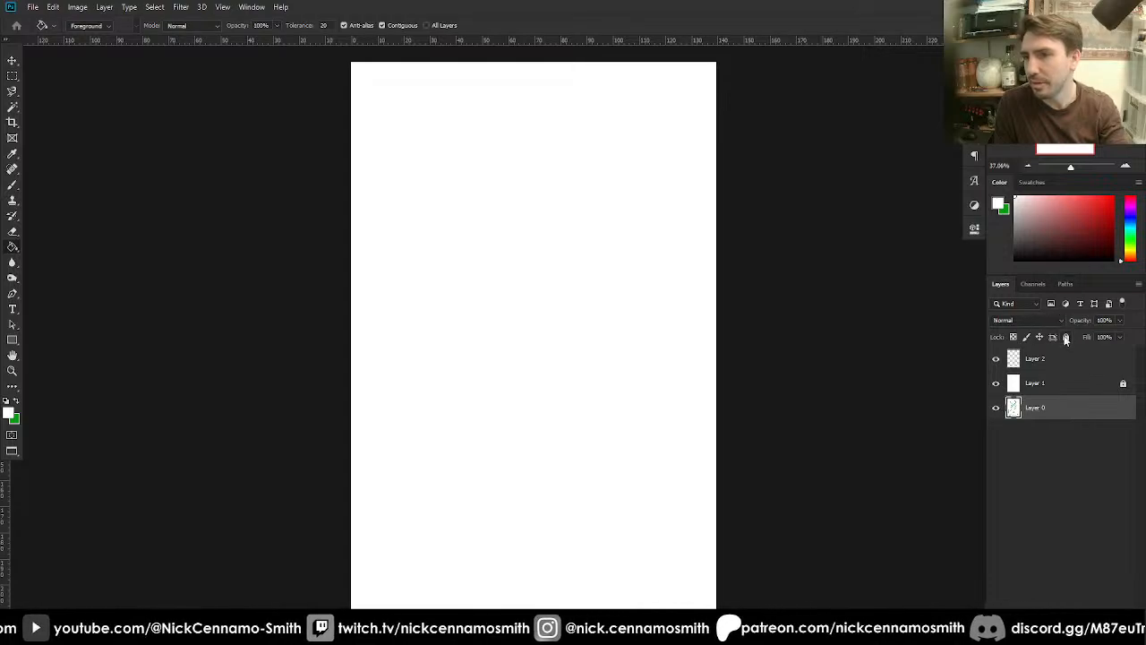
pyautogui.click(1065, 336)
pyautogui.click(995, 383)
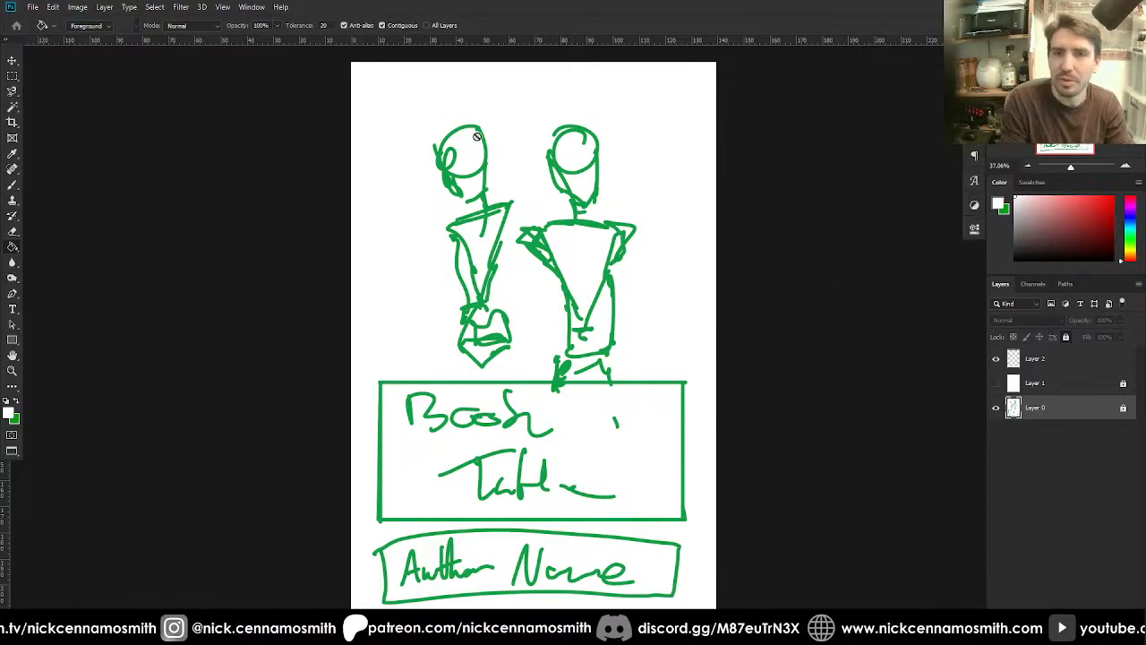
# - Place the photo of the man in the cream suit, scale it down and position it over the sketch's right-hand figure
pyautogui.click(1049, 367)
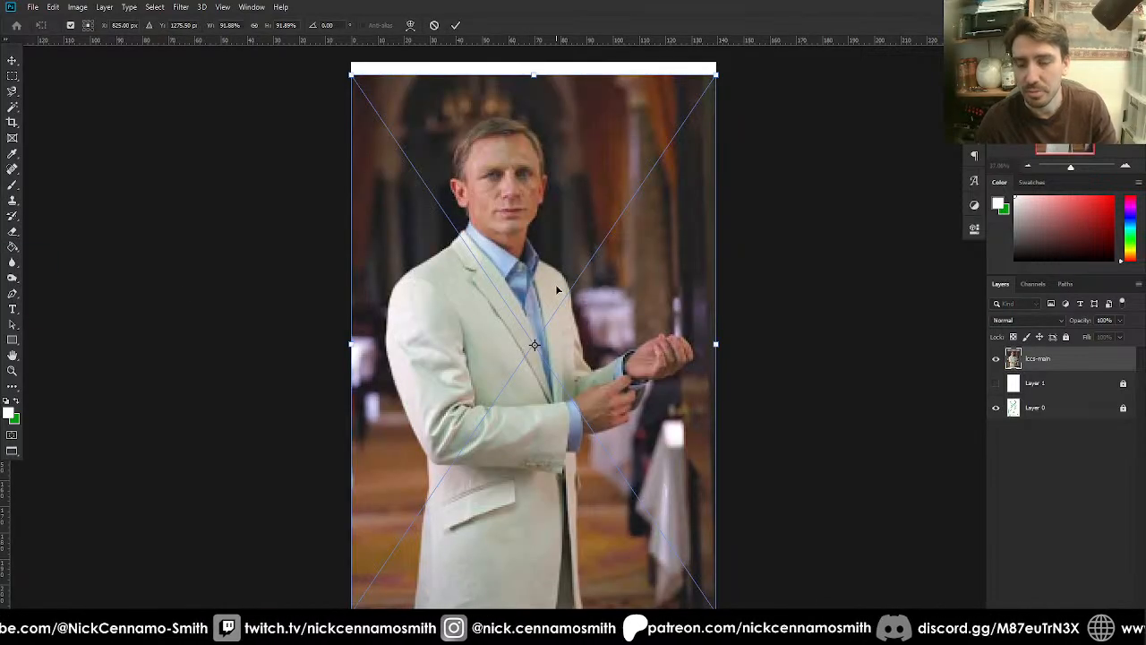
pyautogui.press('Return')
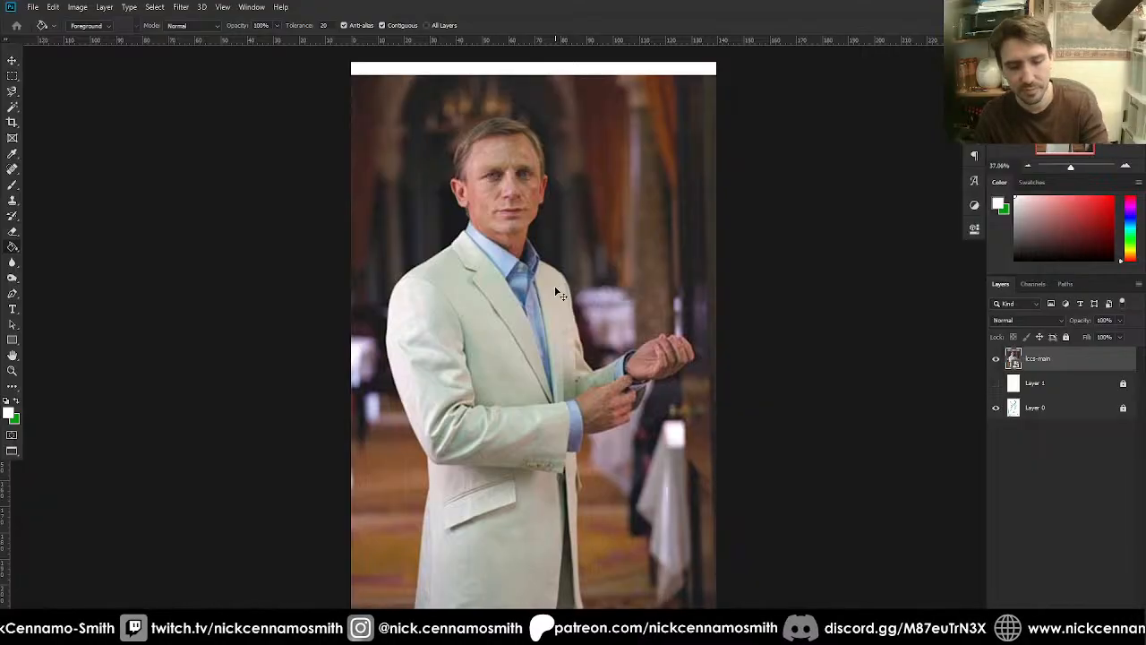
pyautogui.hotkey('ctrl', 't')
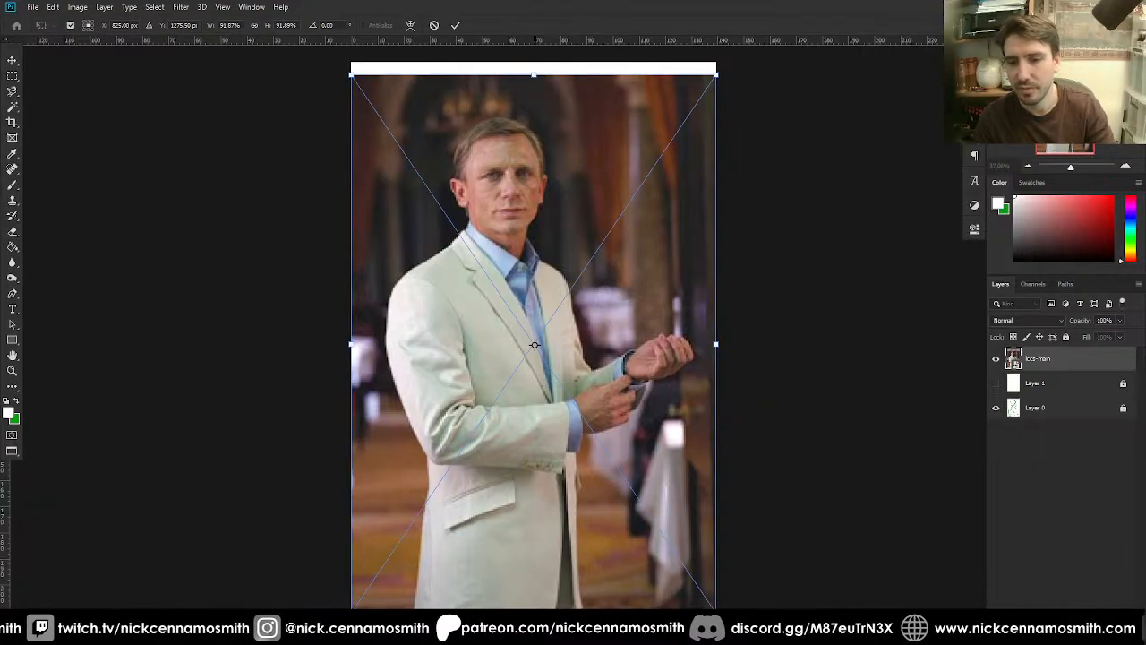
pyautogui.moveTo(534, 612); pyautogui.dragTo(577, 549)
pyautogui.moveTo(482, 394); pyautogui.dragTo(529, 381)
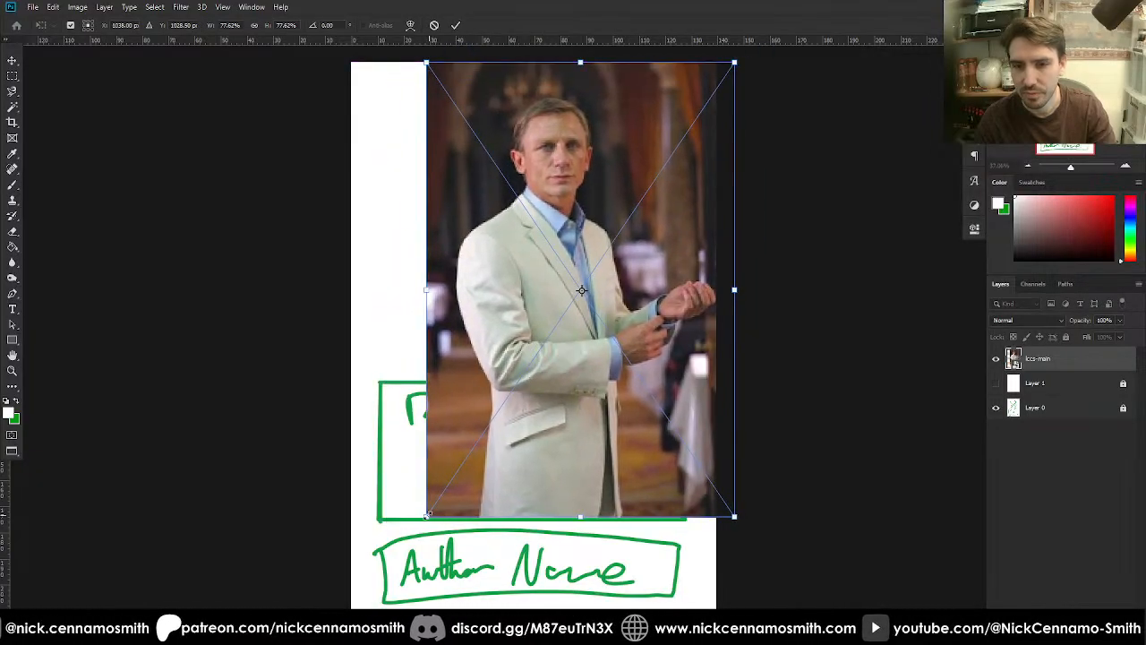
pyautogui.moveTo(428, 515); pyautogui.dragTo(463, 463)
pyautogui.moveTo(597, 377); pyautogui.dragTo(585, 385)
pyautogui.press('Return')
pyautogui.press('g')
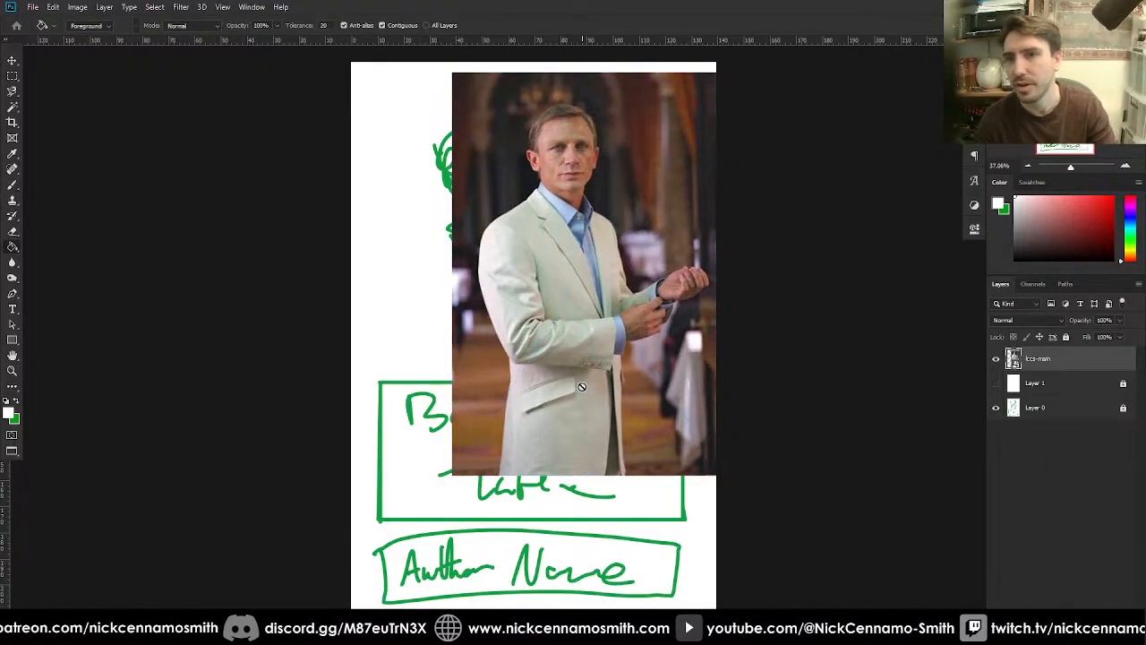
# - Lock the photo layer, add an empty layer above it, and show the white layer to cover the sketch
pyautogui.click(1065, 337)
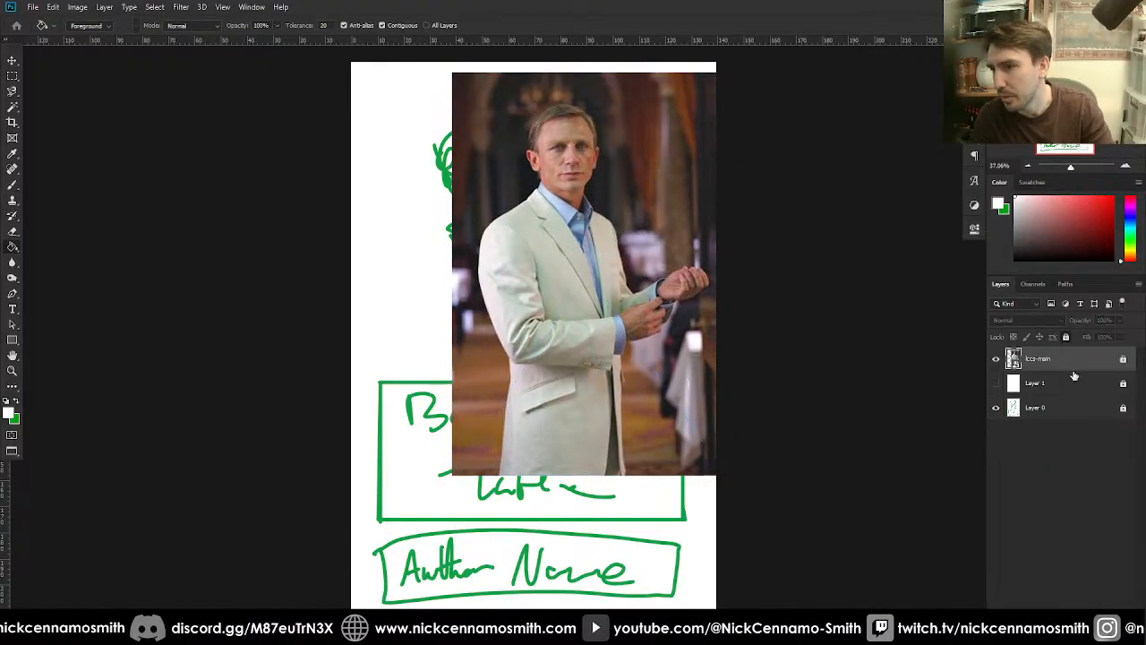
pyautogui.hotkey('ctrl', 'shift', 'alt', 'n')
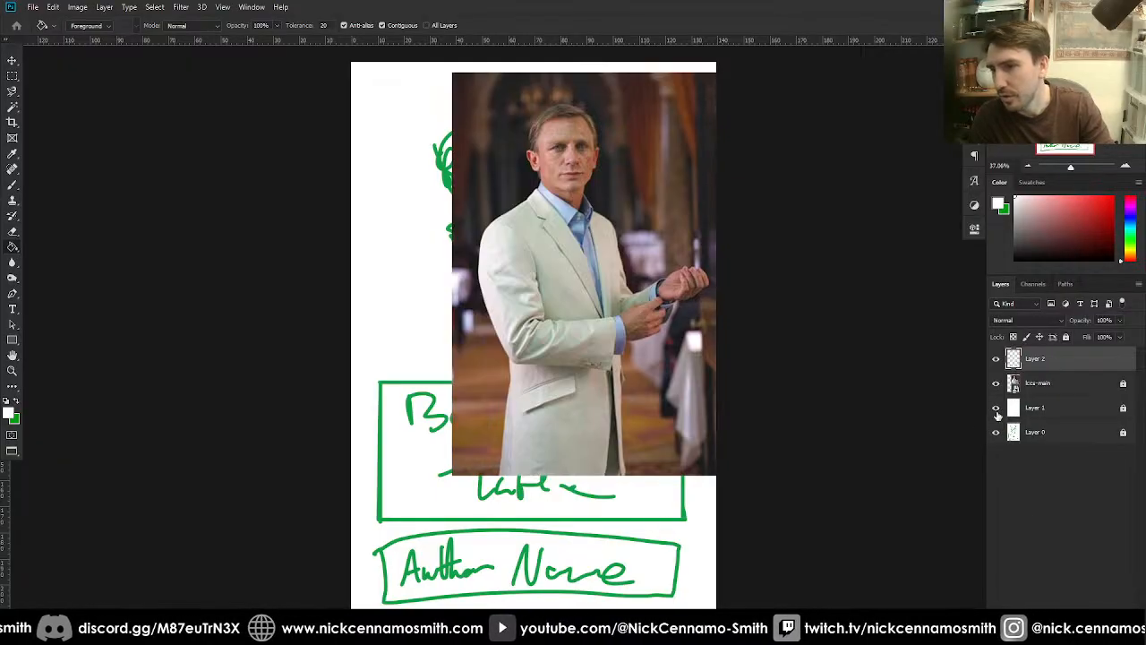
pyautogui.click(995, 408)
# - Trace the man's face, ears and neck down to the shirt collar with a Pen tool path
pyautogui.hotkey('ctrl', '+')
pyautogui.hotkey('ctrl', '+')
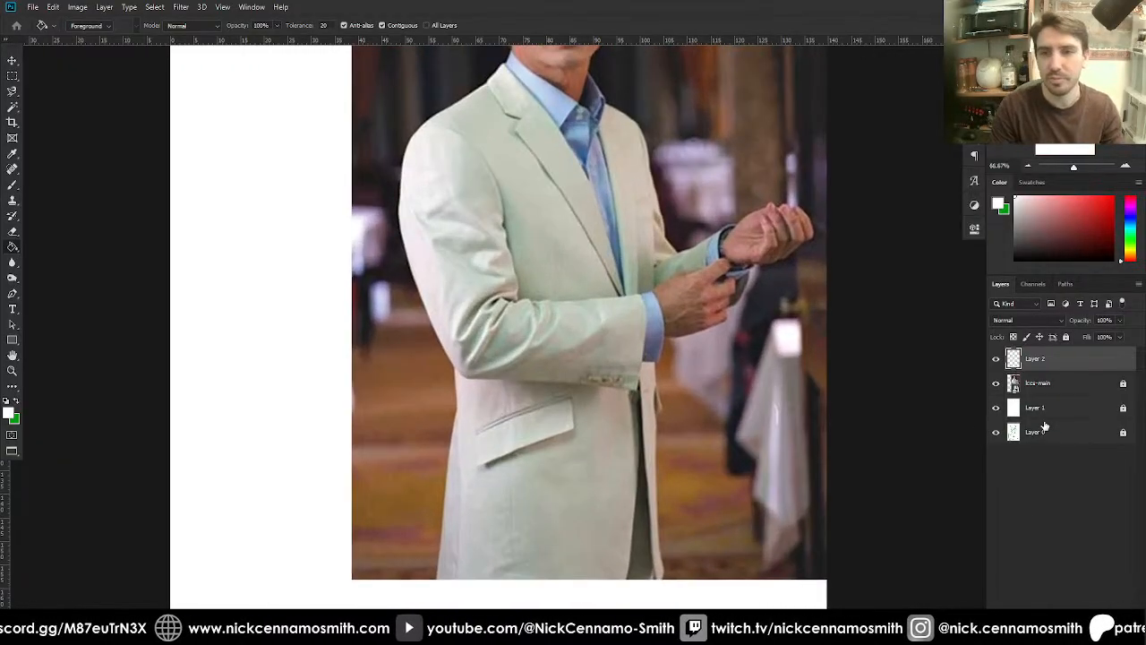
pyautogui.moveTo(647, 361); pyautogui.dragTo(542, 534)
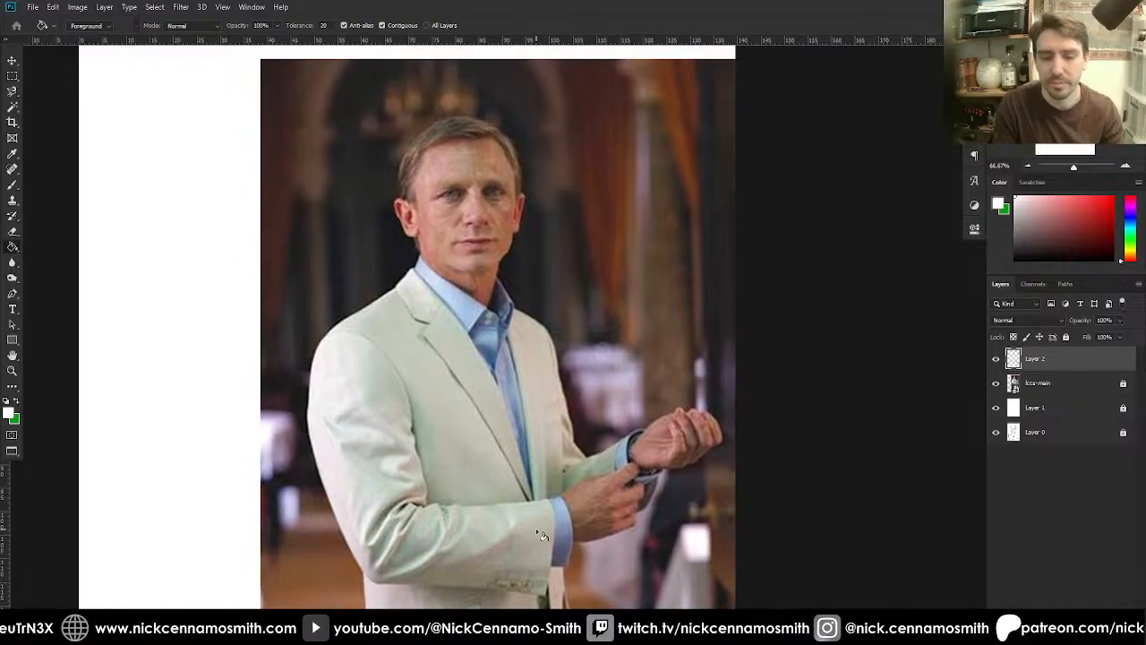
pyautogui.press('p')
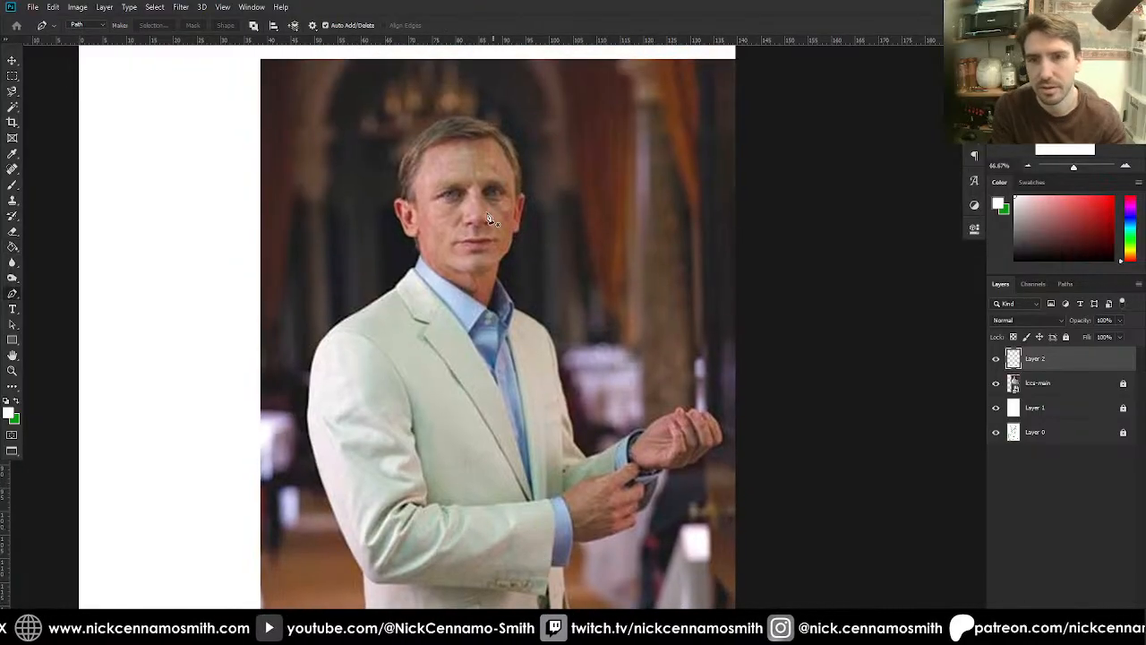
pyautogui.click(427, 152)
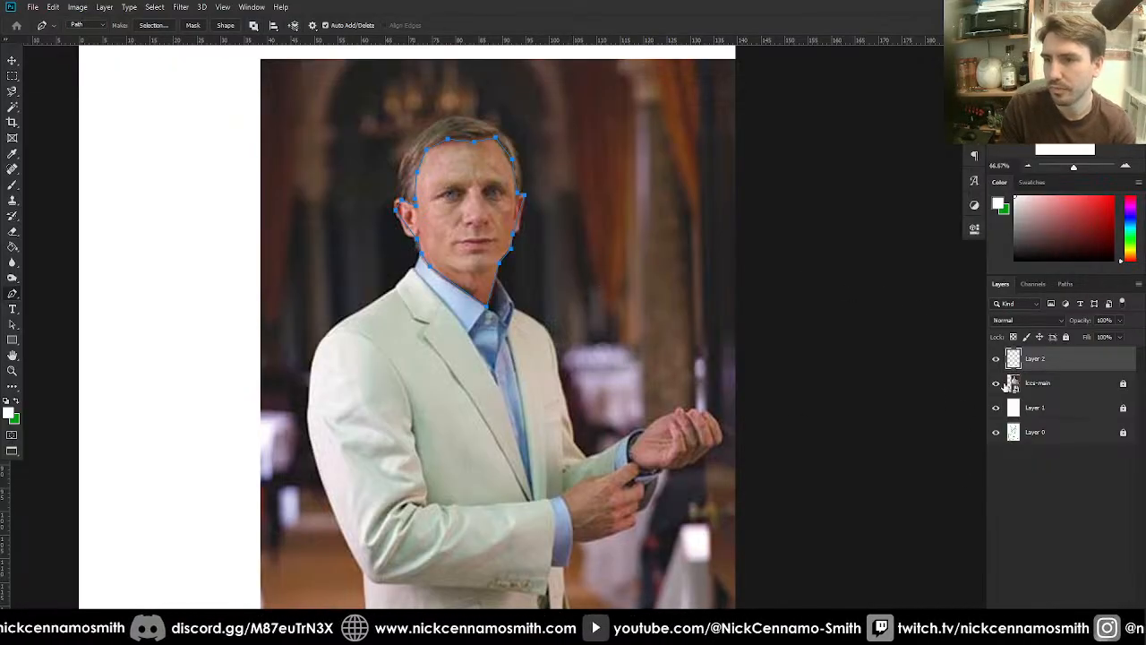
# - Create a new empty path alongside the work path and switch between the two
pyautogui.click(1065, 284)
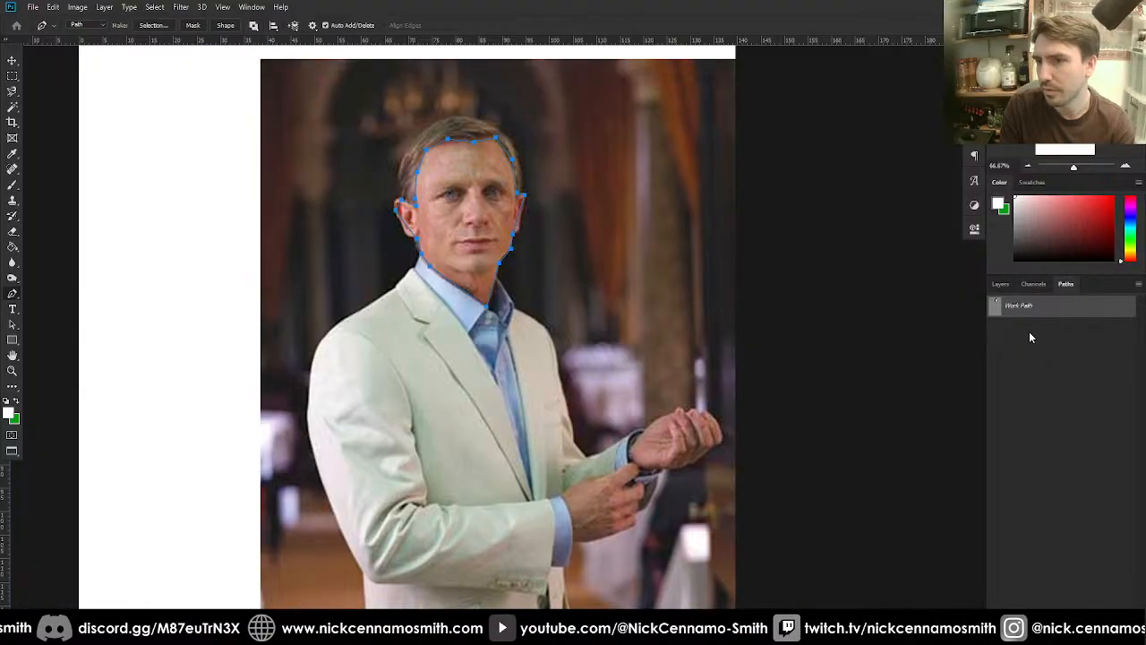
pyautogui.click(1040, 436)
pyautogui.click(1109, 615)
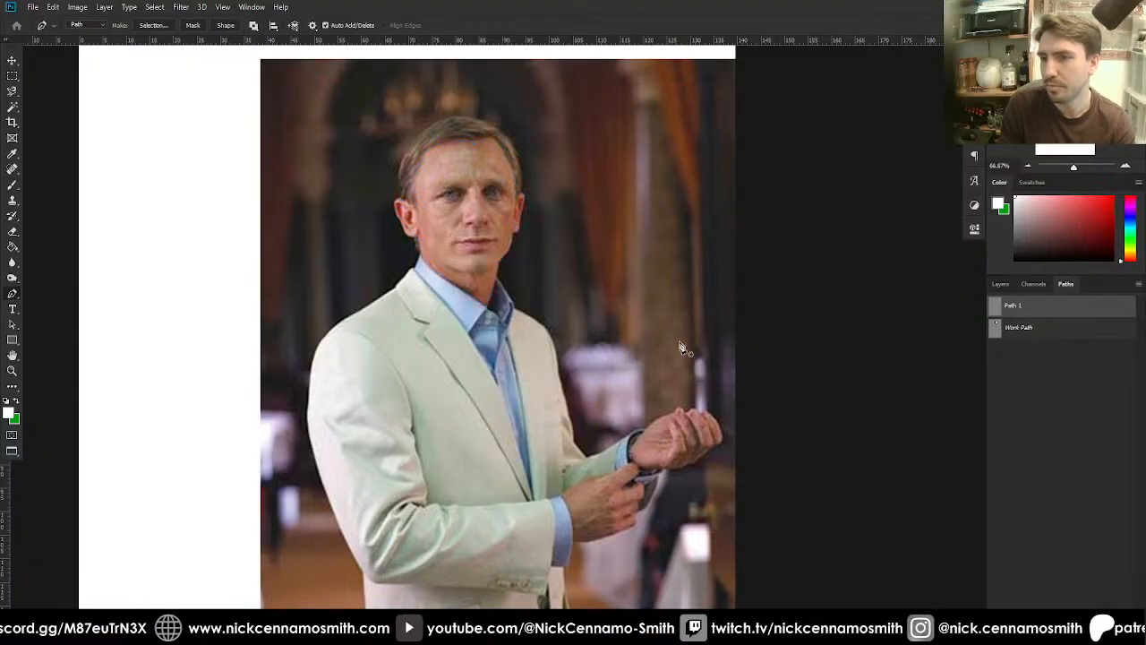
pyautogui.click(1013, 326)
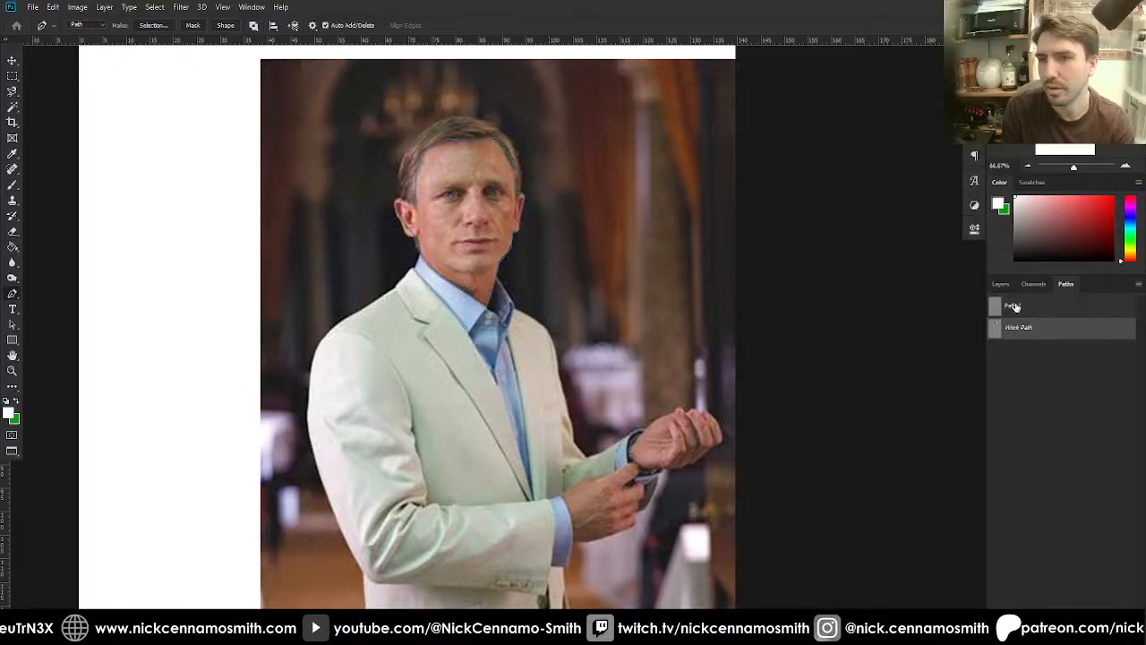
pyautogui.click(1016, 305)
pyautogui.click(1019, 329)
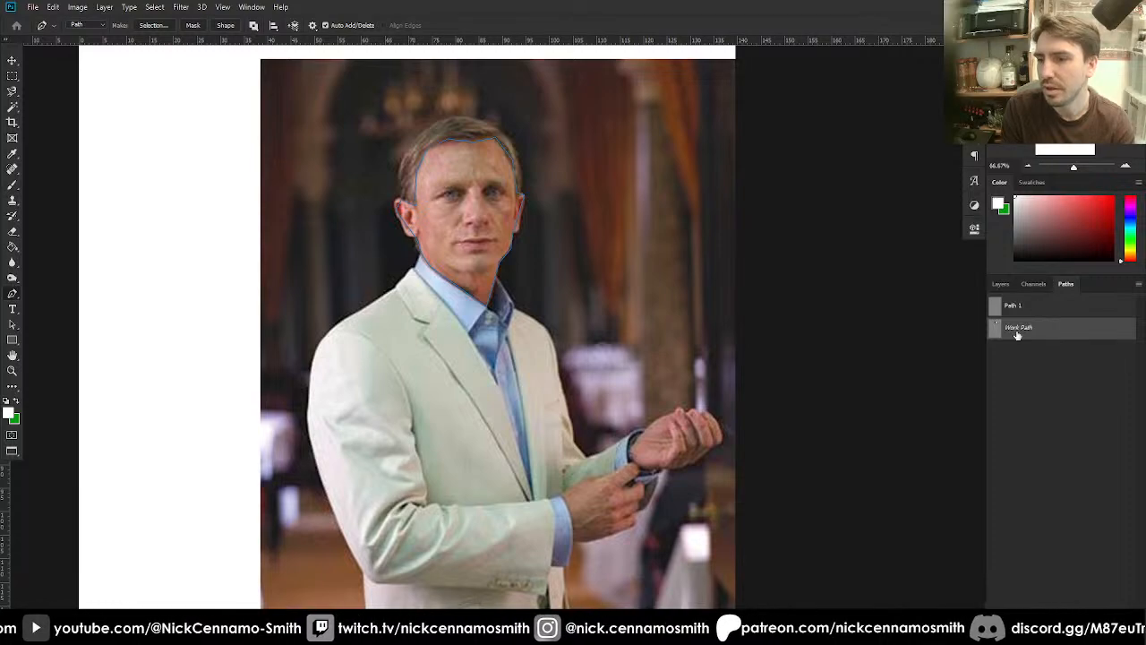
# - Delete both the work path and the empty path
pyautogui.press('Delete')
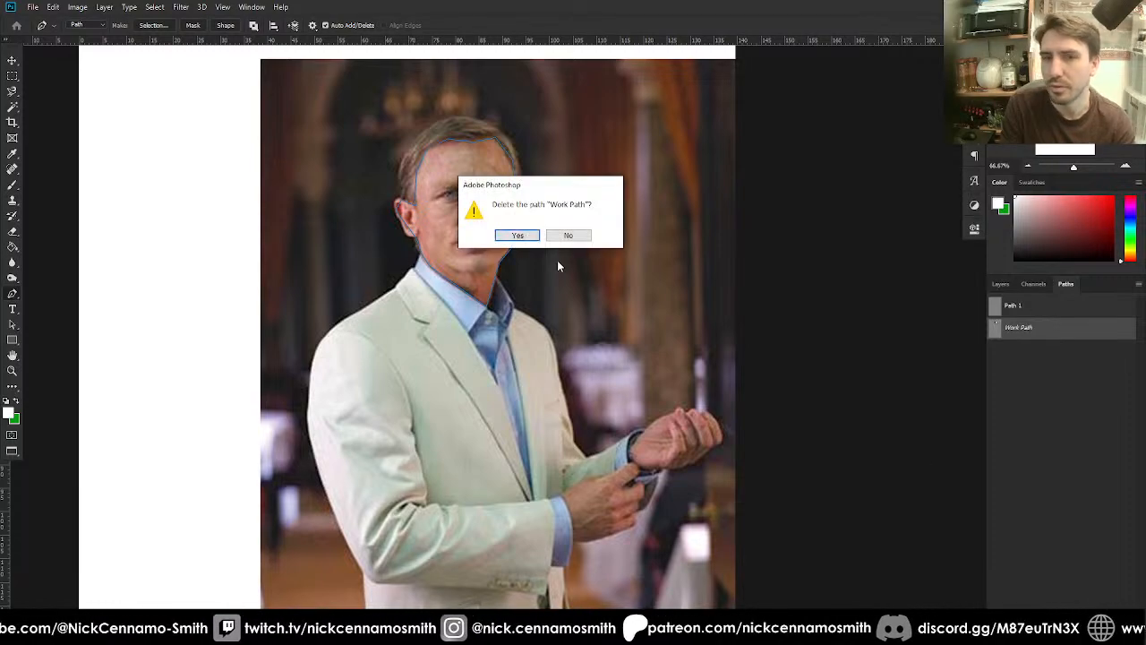
pyautogui.press('Return')
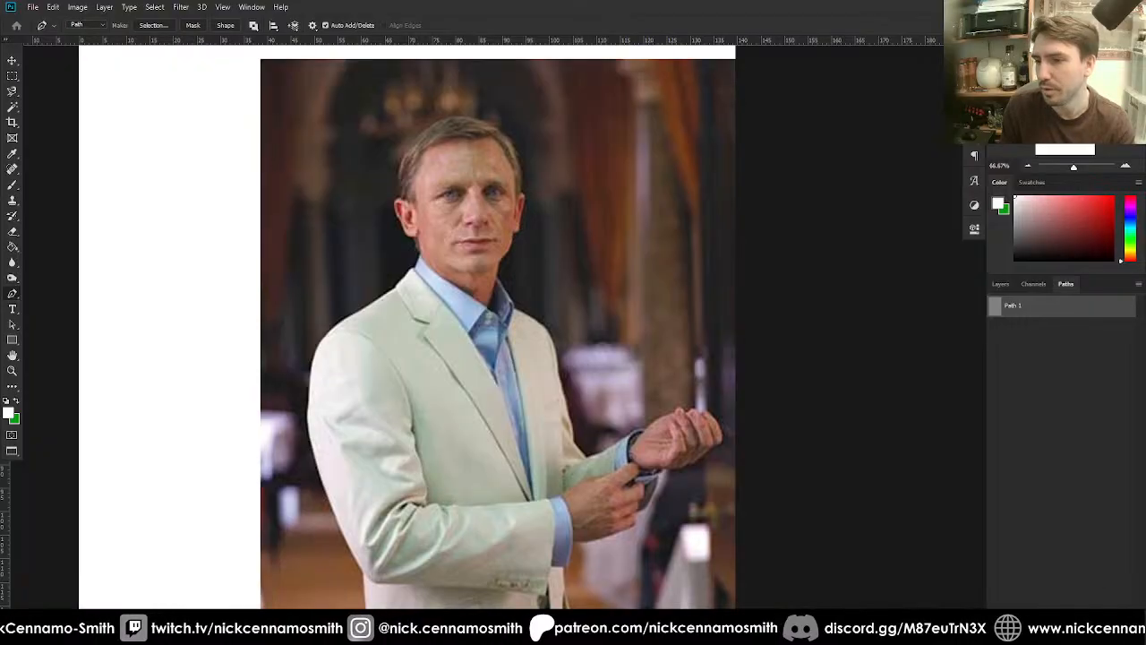
pyautogui.press('Delete')
pyautogui.press('Return')
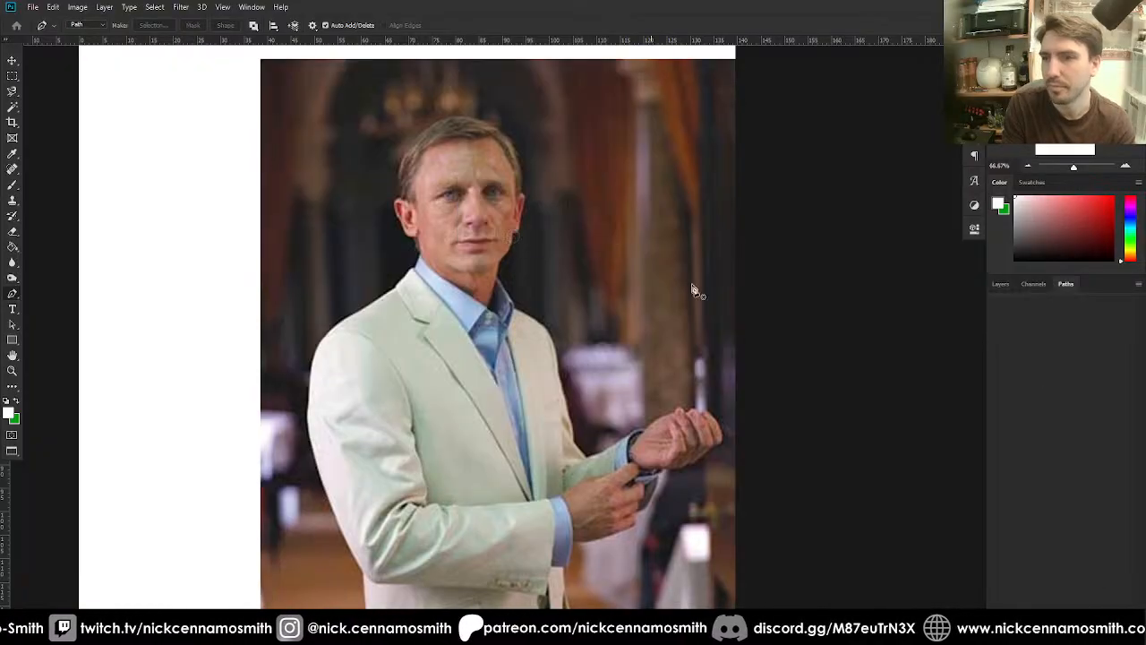
# - Select the man's face, ears and neck down to the shirt collar with the Polygonal Lasso on the empty layer
pyautogui.click(999, 285)
pyautogui.press('l')
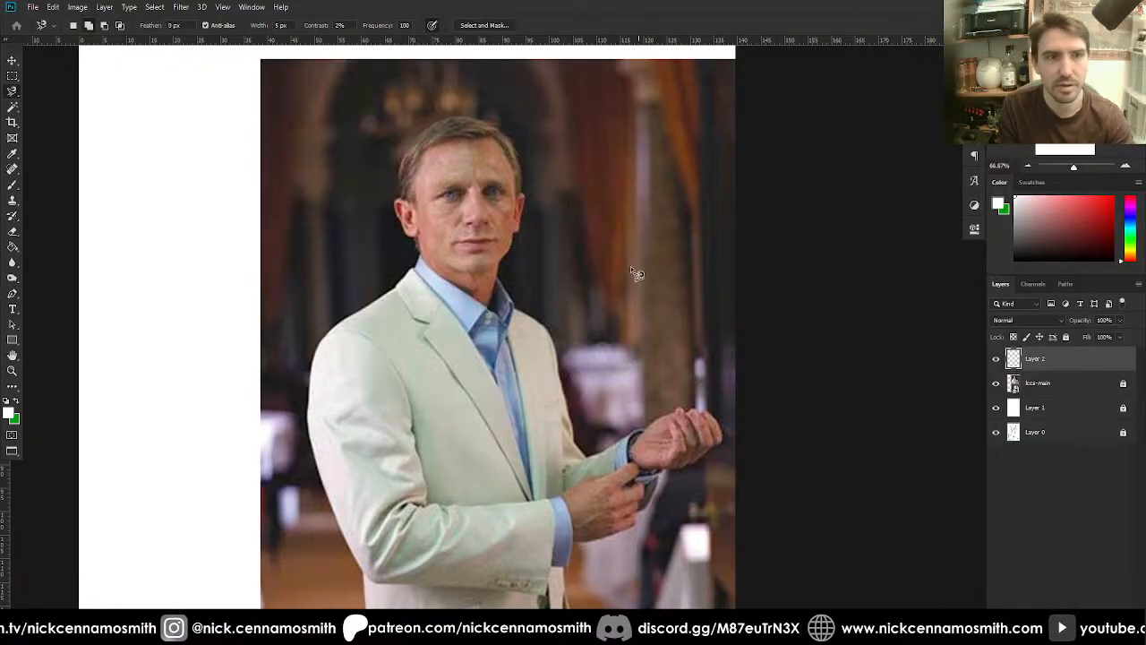
pyautogui.hotkey('shift', 'l')
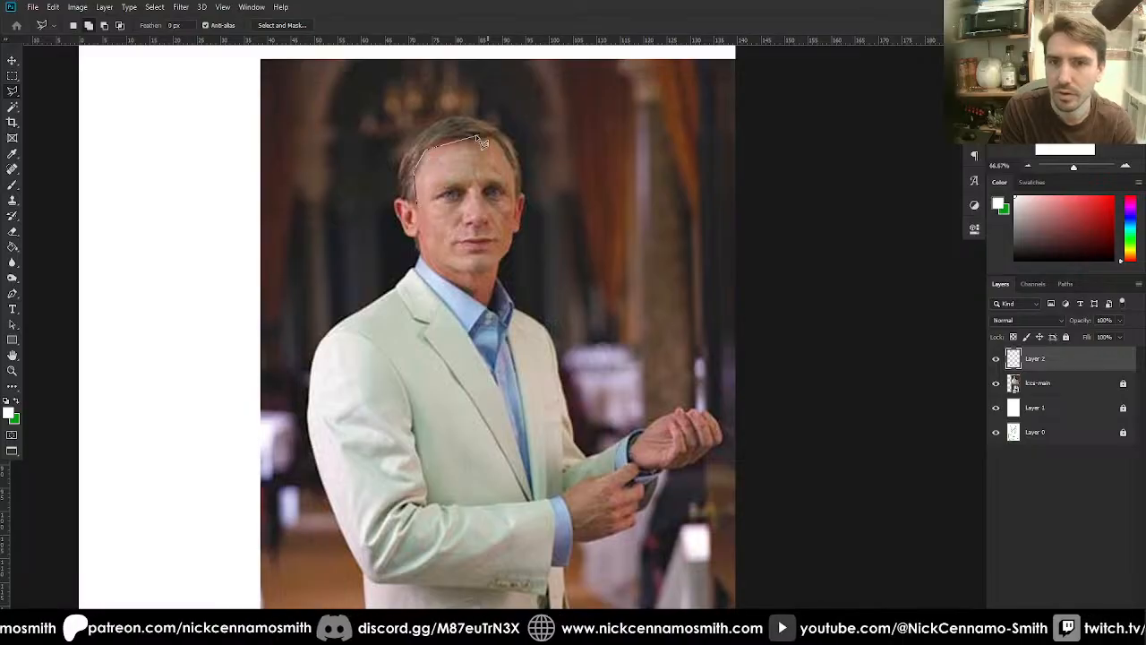
pyautogui.moveTo(498, 143)
pyautogui.mouseDown()
pyautogui.moveTo(538, 188)
pyautogui.moveTo(511, 163)
pyautogui.moveTo(524, 197)
pyautogui.moveTo(503, 269)
pyautogui.mouseUp()
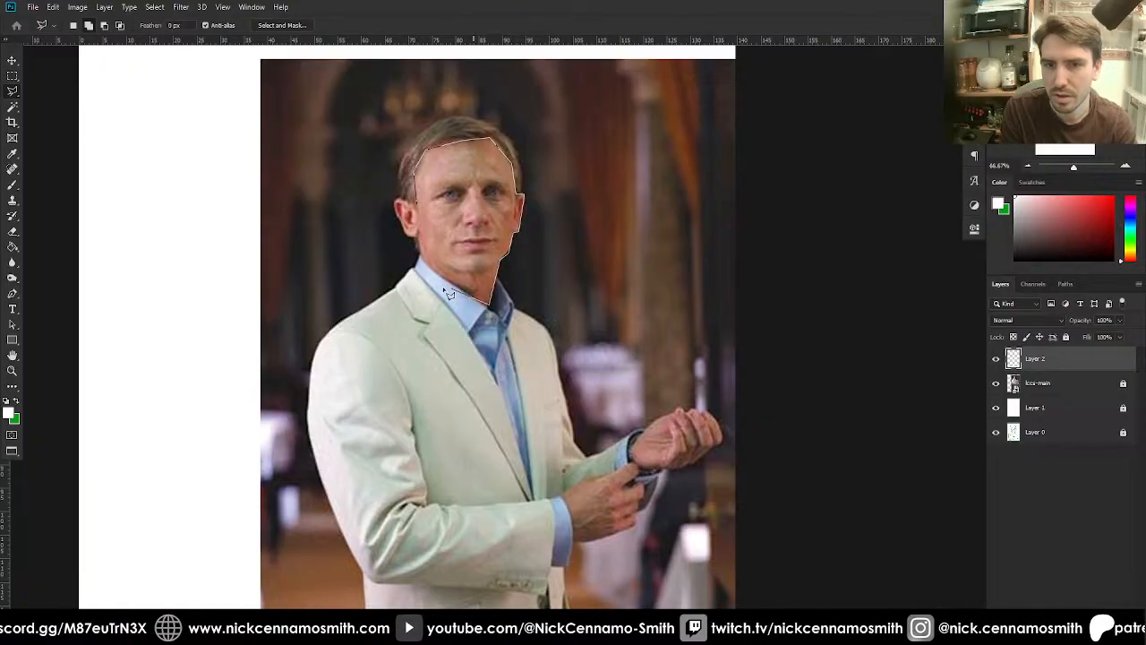
pyautogui.moveTo(448, 294); pyautogui.dragTo(431, 276)
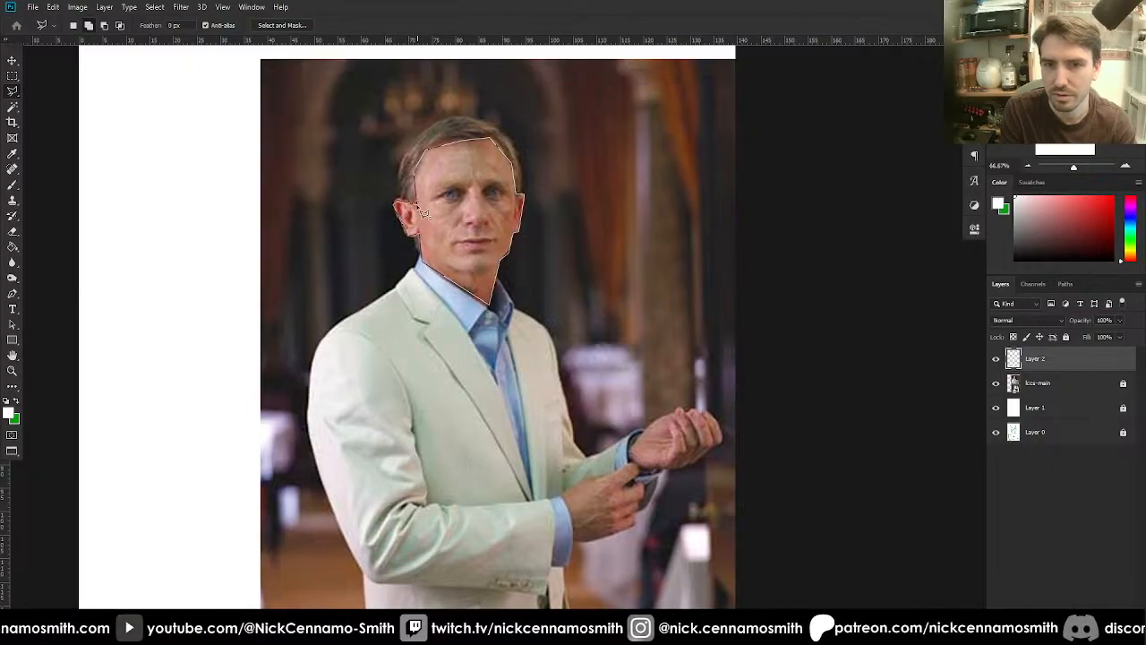
pyautogui.moveTo(423, 211); pyautogui.dragTo(417, 211)
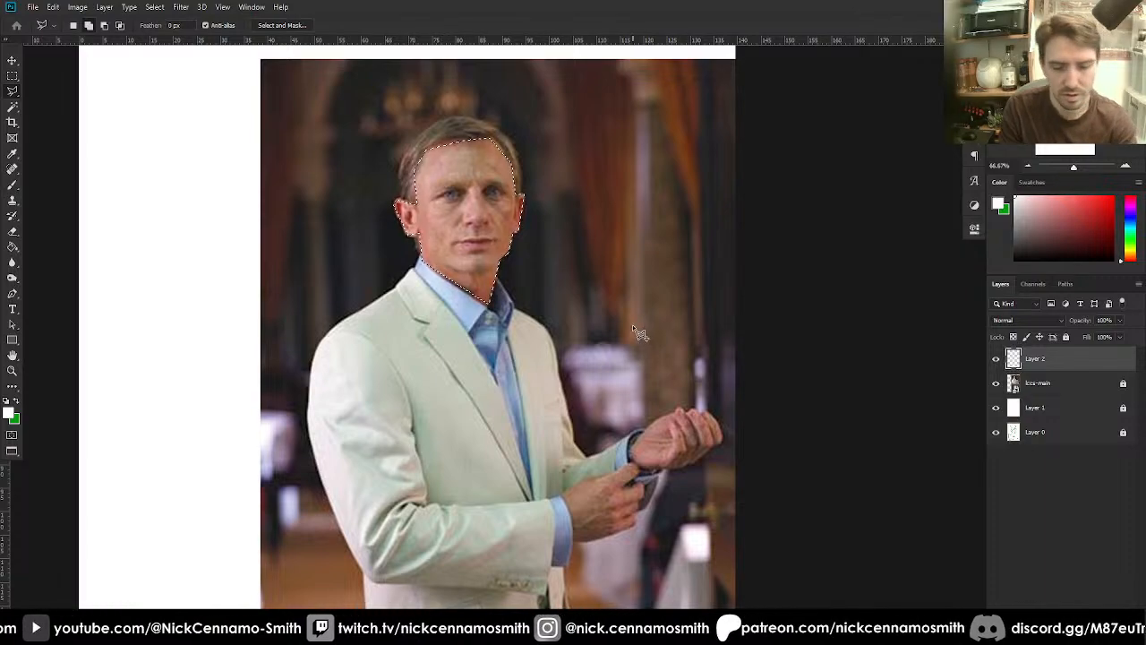
# - Paint the face selection solid with a skin tone sampled from the forehead, using an 80 px brush, and deselect
pyautogui.press('i')
pyautogui.click(490, 171)
pyautogui.press('b')
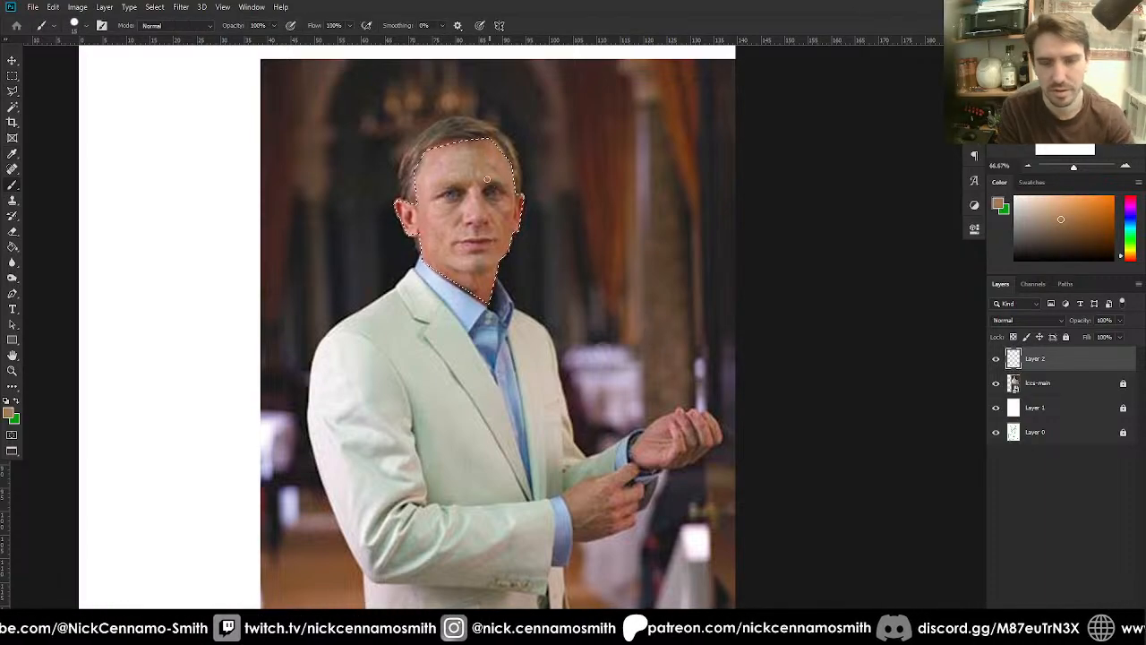
pyautogui.press(']')
pyautogui.press(']')
pyautogui.press(']')
pyautogui.press(']')
pyautogui.press(']')
pyautogui.press(']')
pyautogui.press(']')
pyautogui.press(']')
pyautogui.press(']')
pyautogui.press(']')
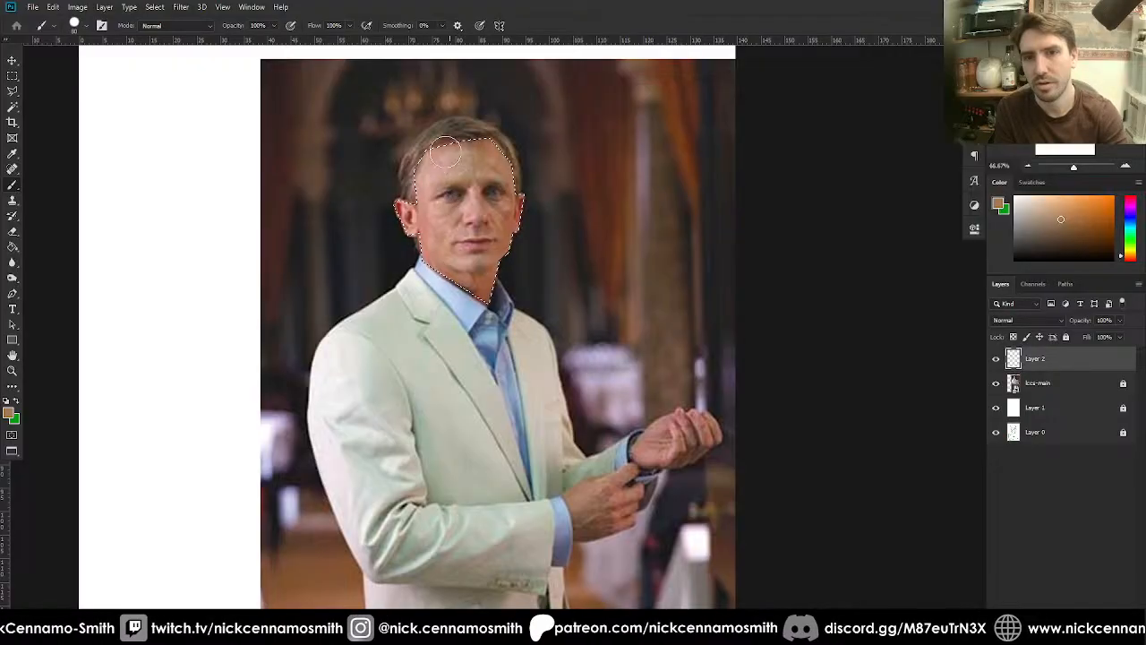
pyautogui.moveTo(445, 152)
pyautogui.mouseDown()
pyautogui.moveTo(421, 215)
pyautogui.moveTo(465, 152)
pyautogui.moveTo(488, 197)
pyautogui.moveTo(539, 162)
pyautogui.mouseUp()
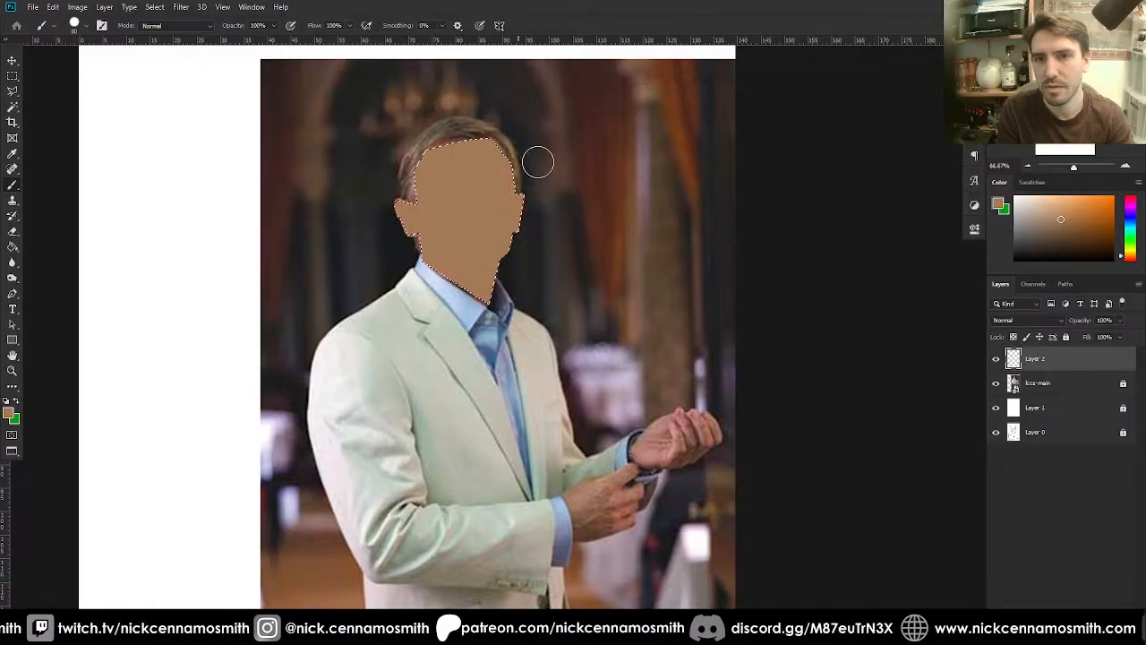
pyautogui.hotkey('ctrl', 'd')
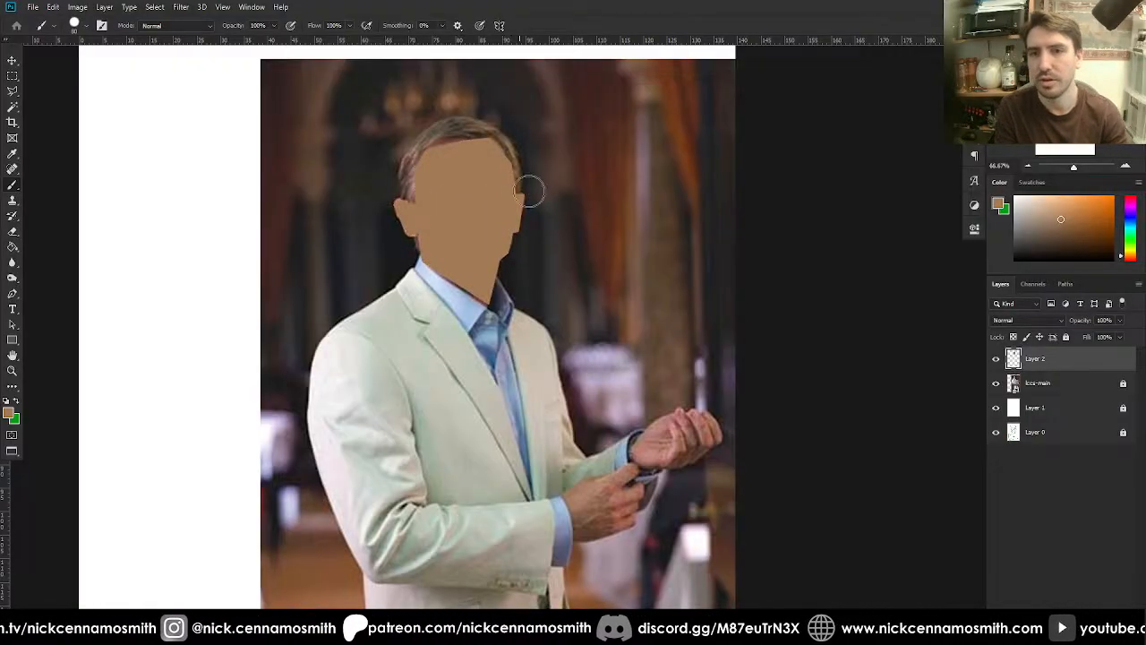
# - Rename the painted face layer as "skinn"
pyautogui.press('l')
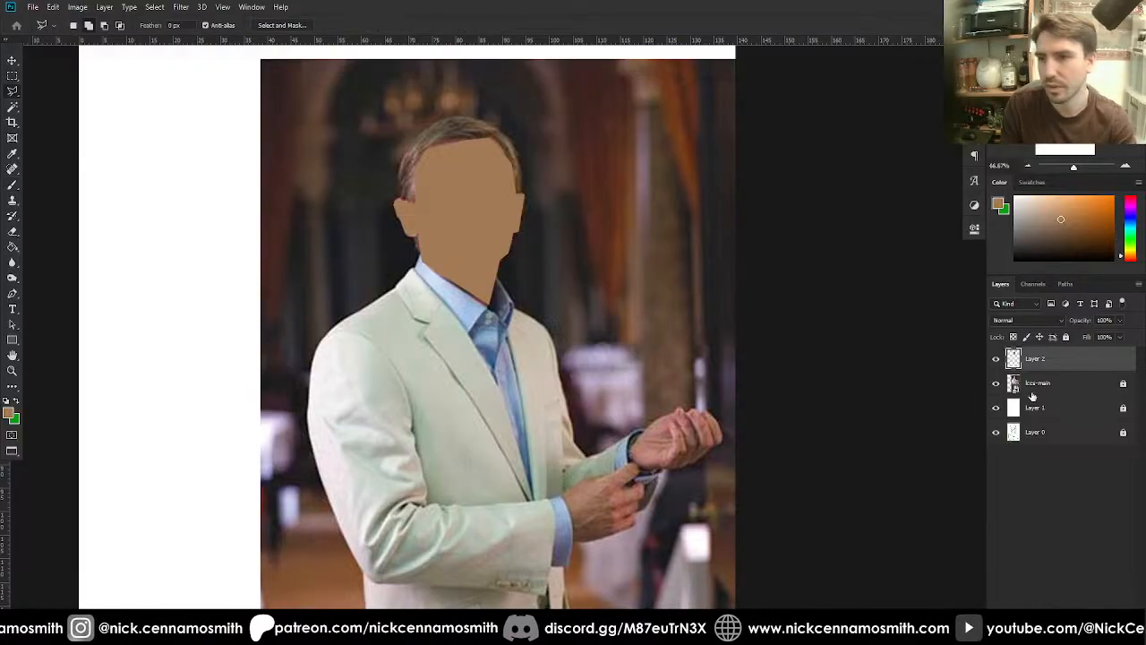
pyautogui.doubleClick(1036, 358)
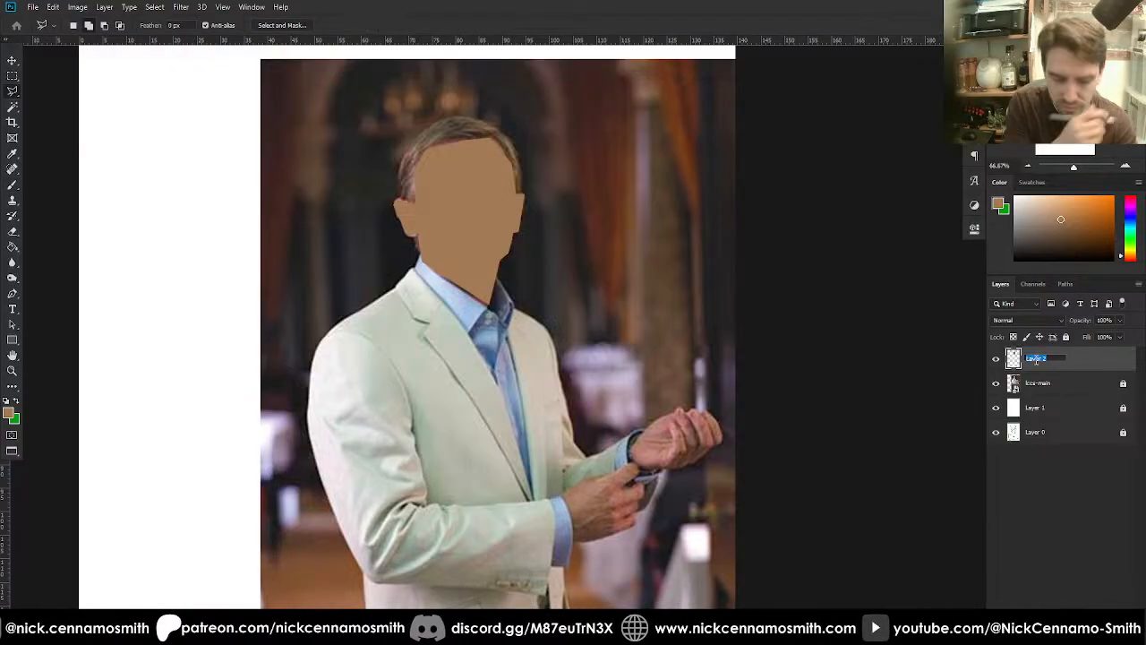
pyautogui.write('skin')
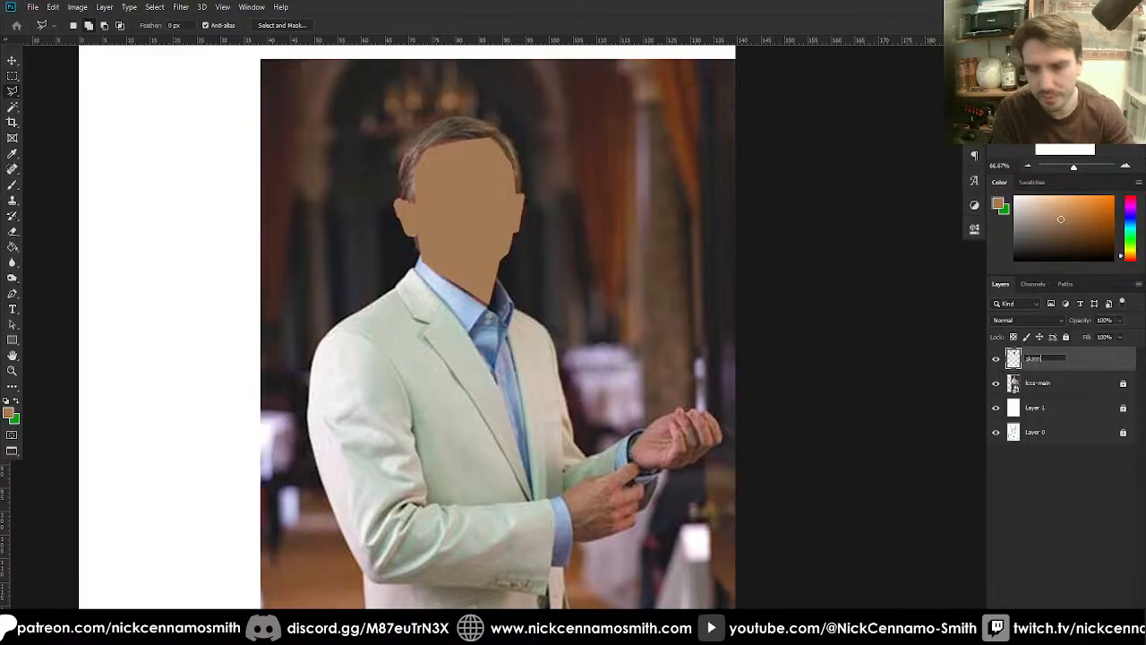
pyautogui.press('Return')
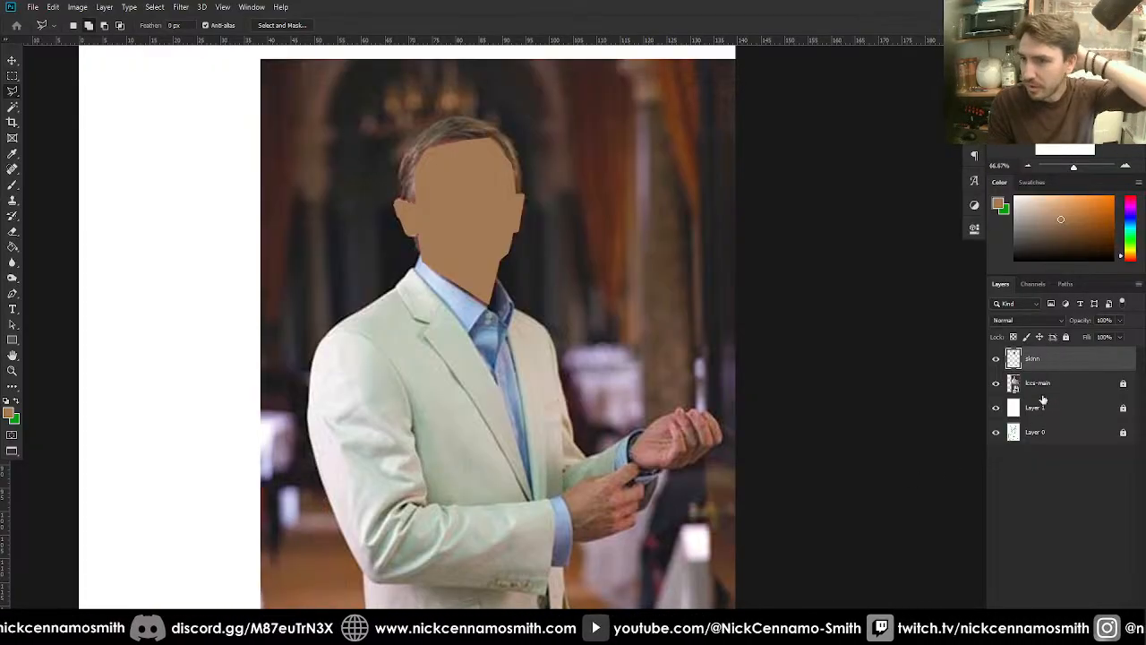
# - Select the man's lower hand with the Polygonal Lasso, following the cuff edge and the fingers
pyautogui.press('p')
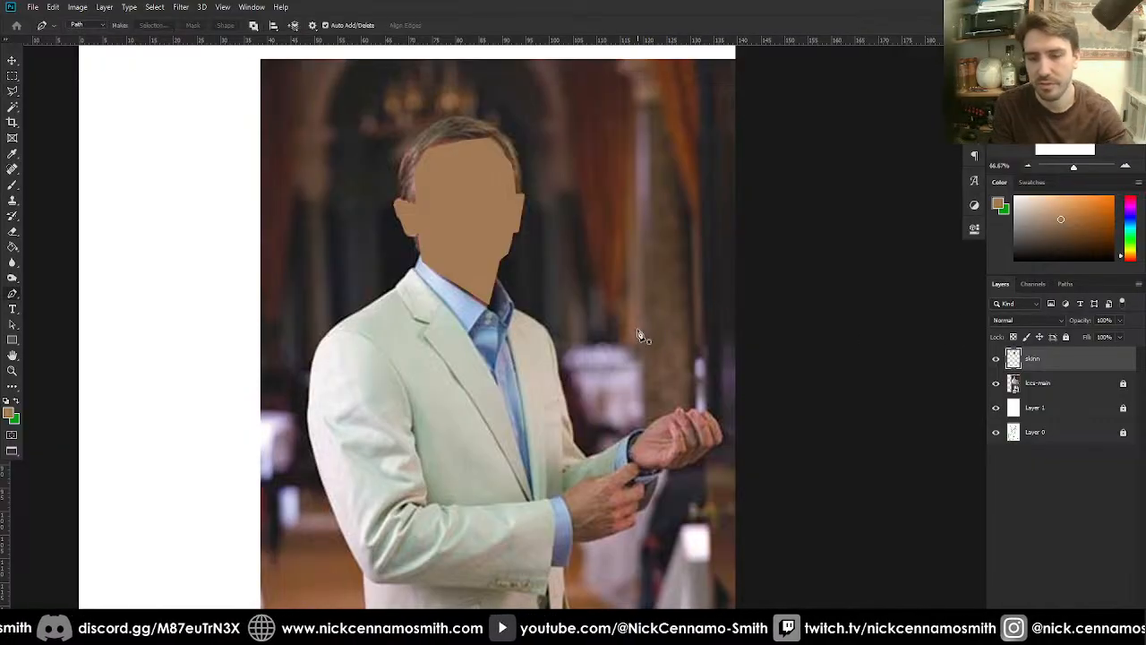
pyautogui.hotkey('ctrl', '+')
pyautogui.moveTo(701, 376); pyautogui.dragTo(633, 192)
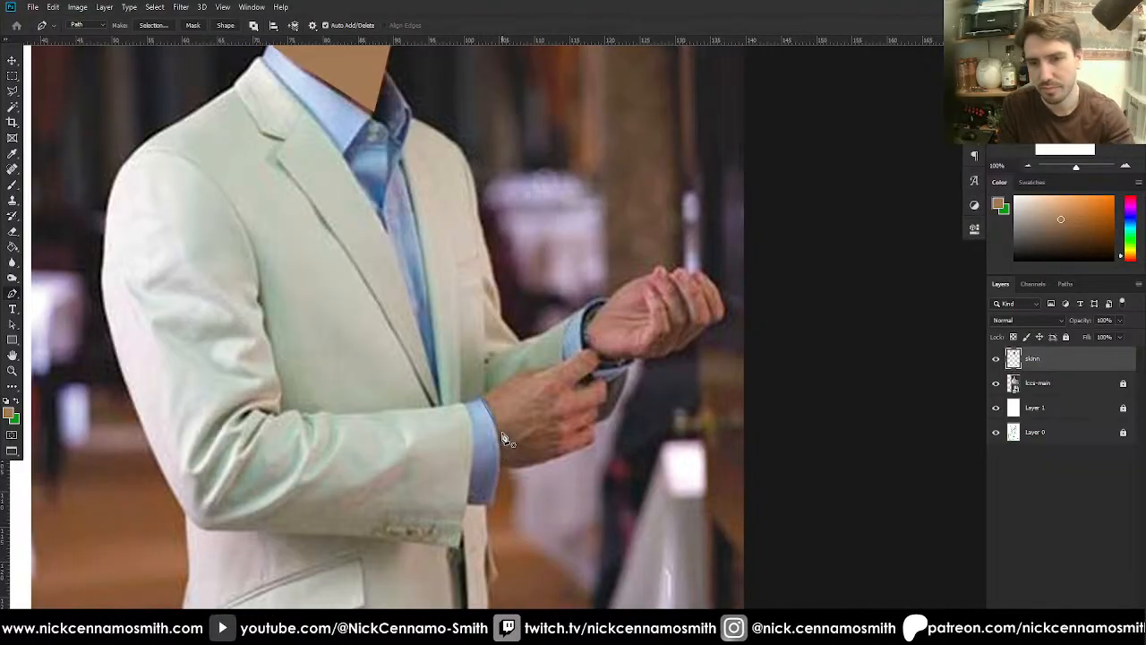
pyautogui.press('l')
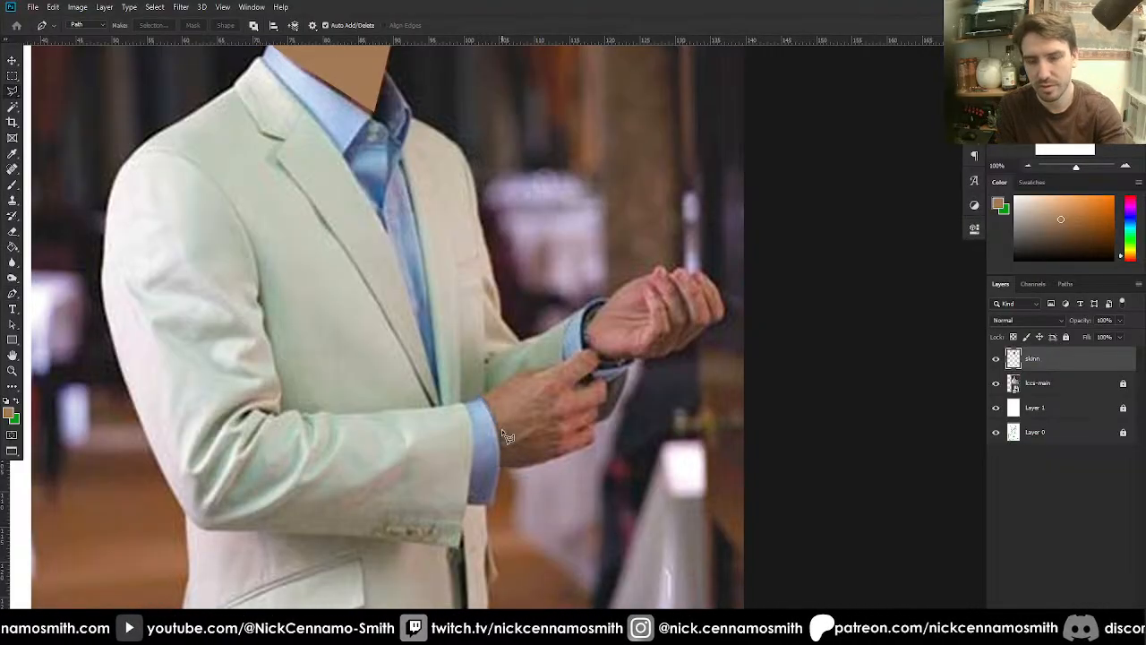
pyautogui.click(483, 399)
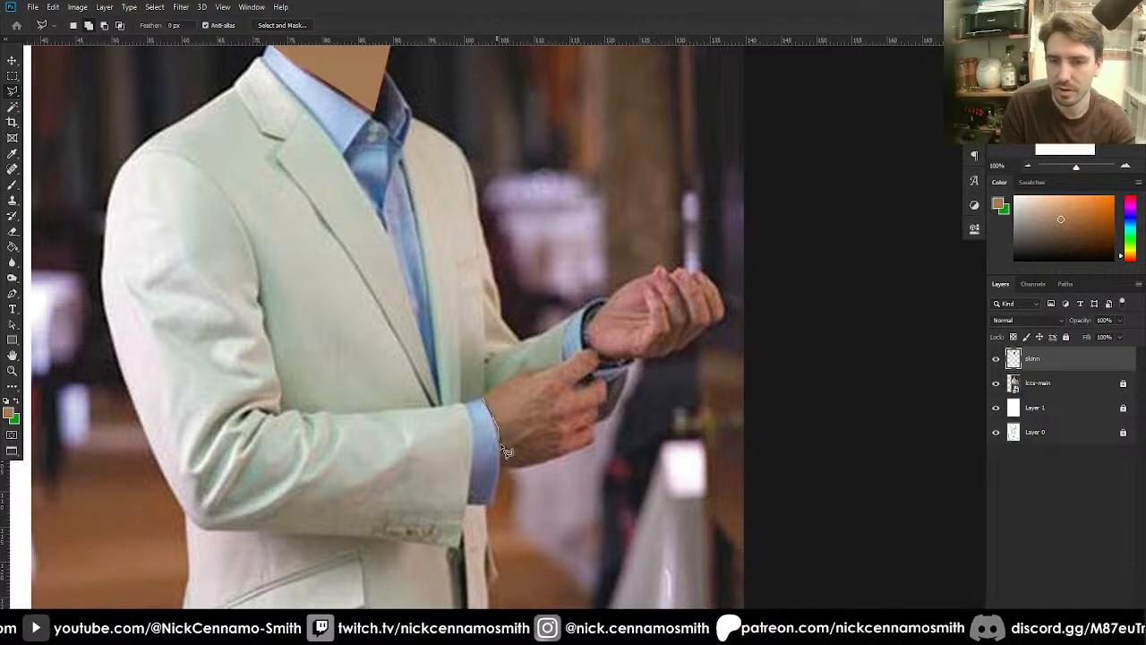
pyautogui.click(499, 440)
pyautogui.click(500, 466)
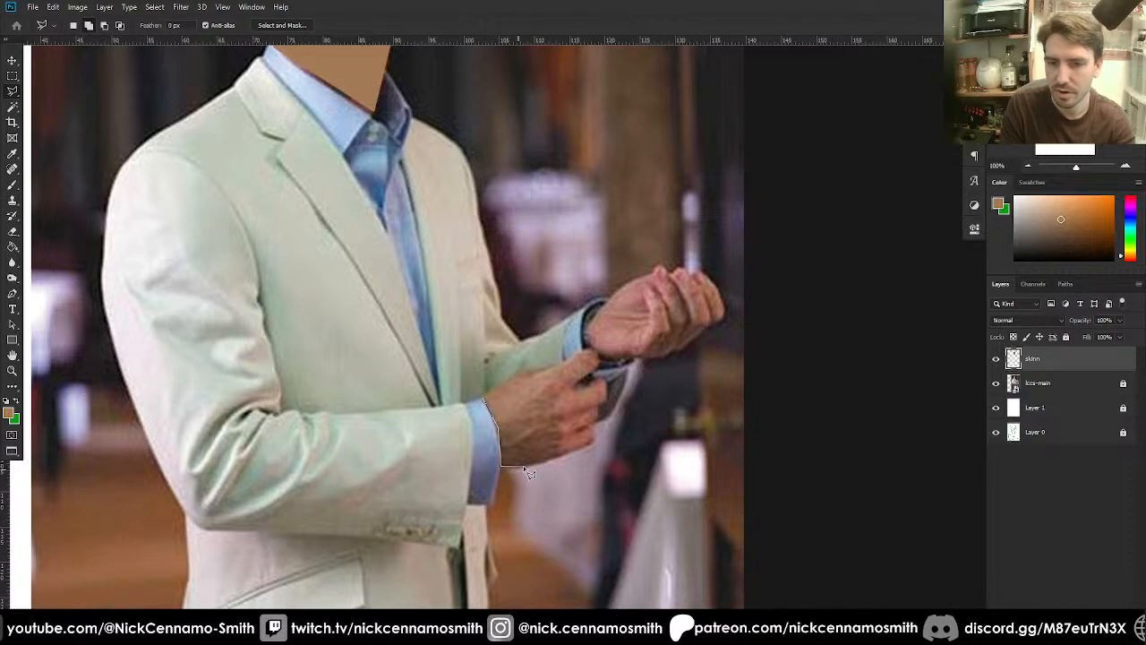
pyautogui.click(593, 442)
pyautogui.click(591, 424)
pyautogui.click(598, 416)
pyautogui.click(598, 405)
pyautogui.click(608, 400)
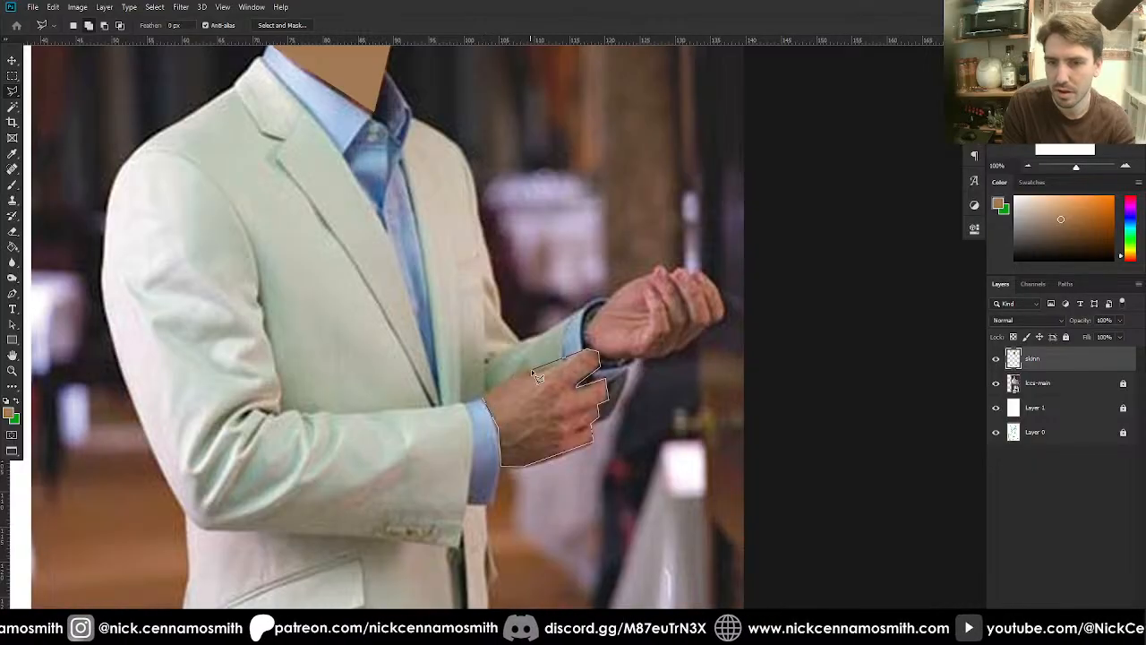
pyautogui.click(479, 400)
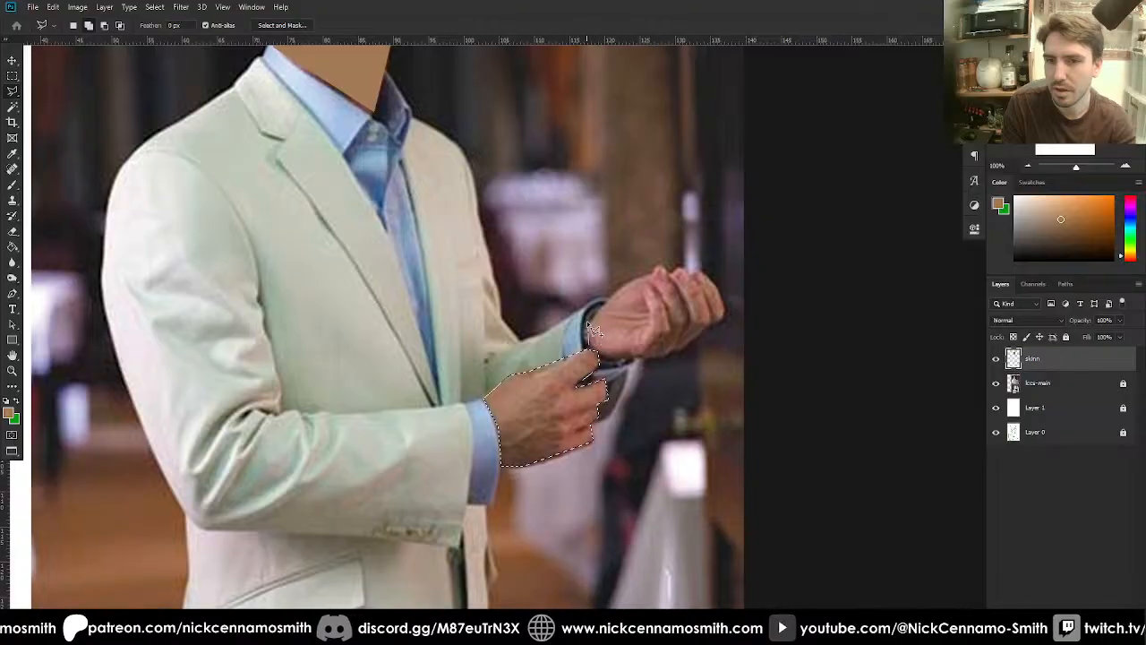
# - Add the raised hand to the selection with a Polygonal Lasso outline from the wrist around the fingers
pyautogui.click(620, 286)
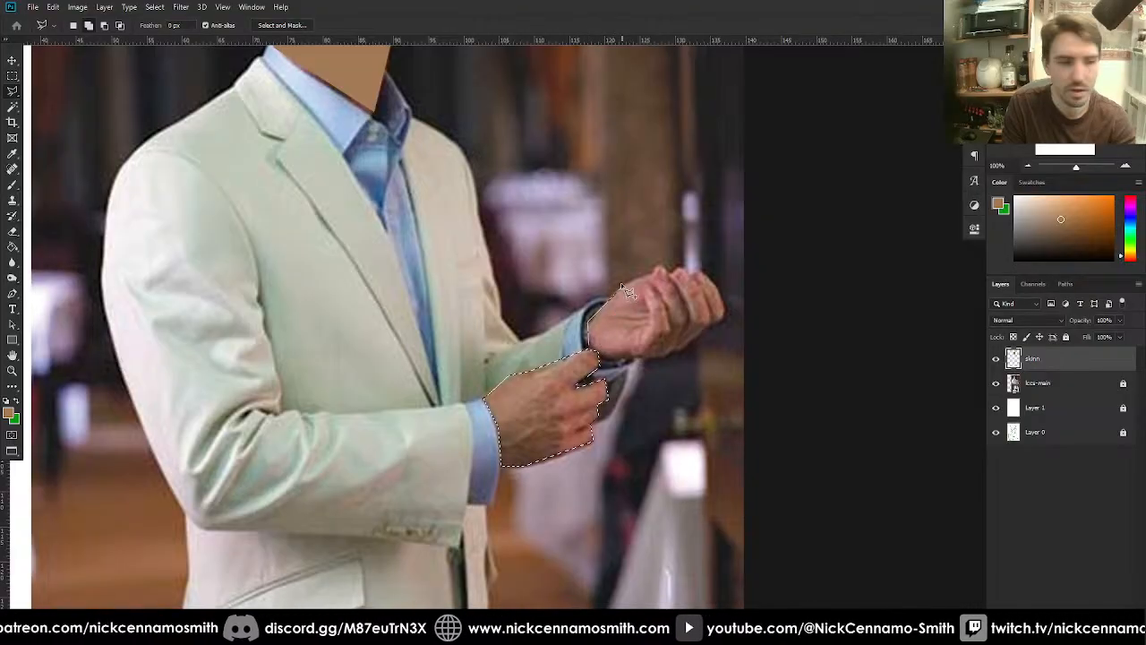
pyautogui.click(655, 271)
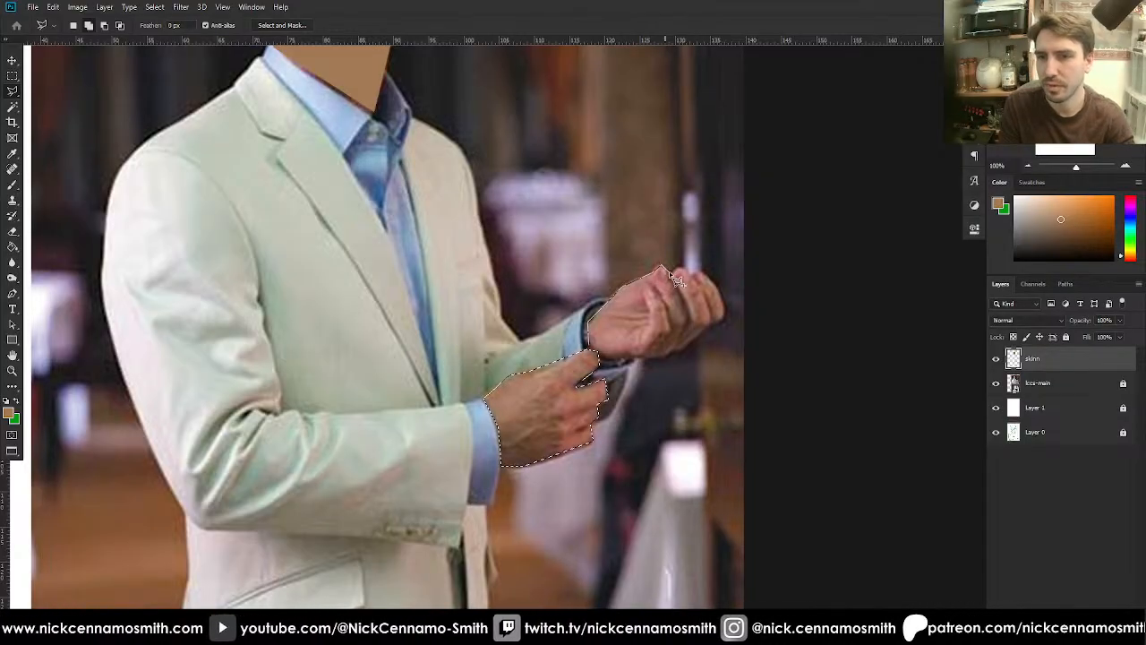
pyautogui.click(671, 271)
pyautogui.click(679, 267)
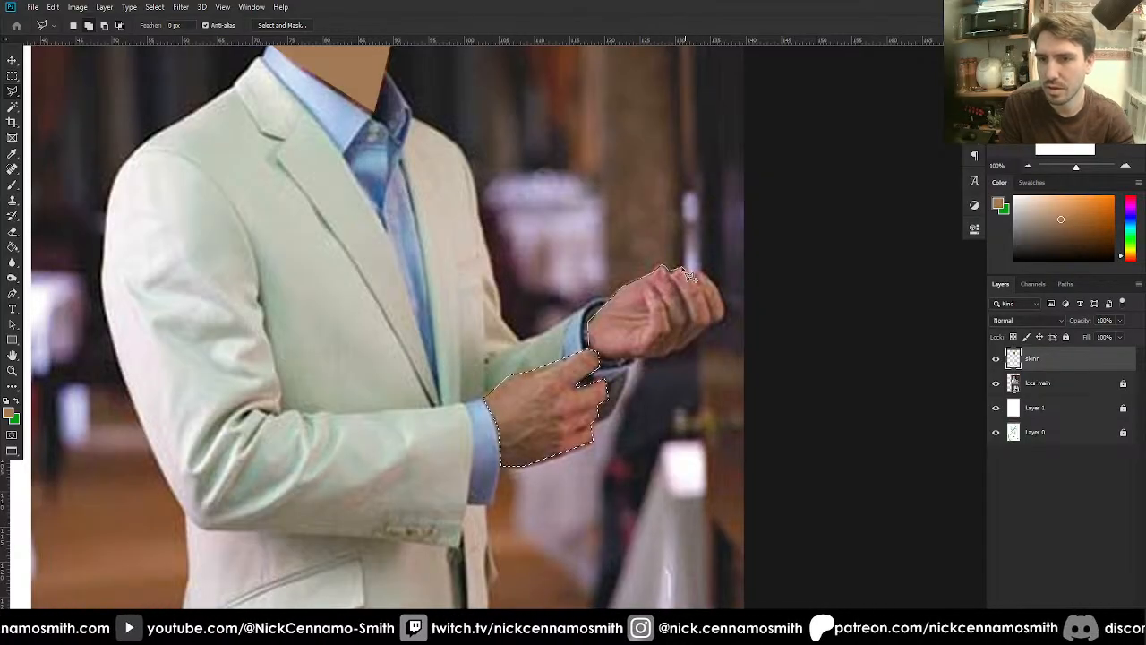
pyautogui.click(692, 273)
pyautogui.click(700, 271)
pyautogui.click(717, 287)
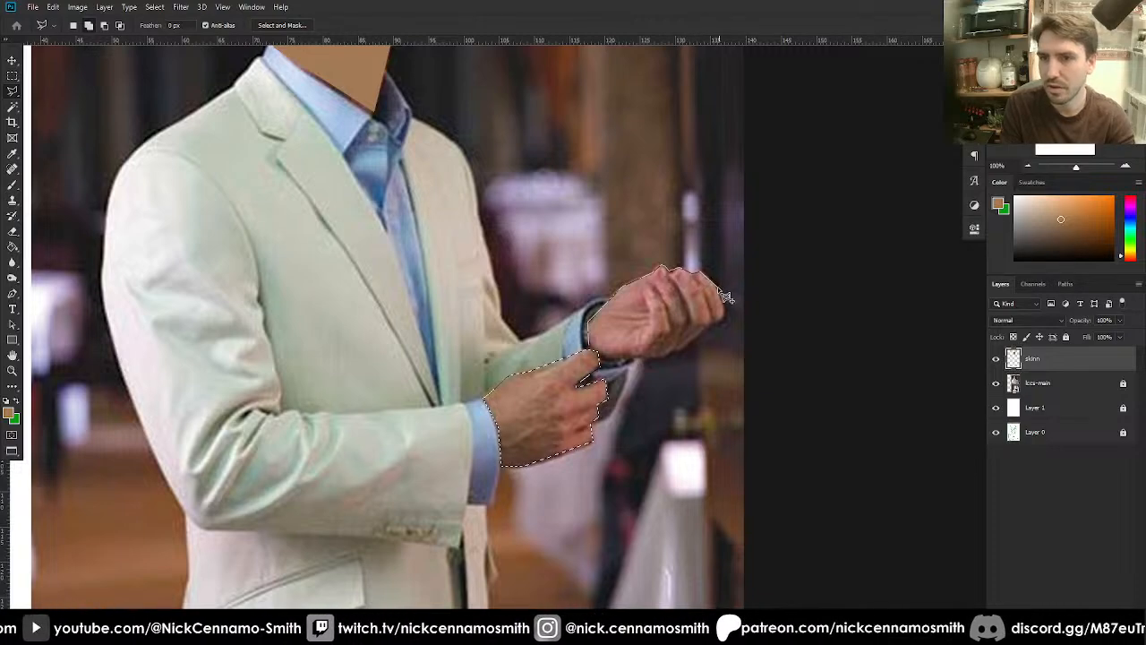
pyautogui.click(723, 309)
pyautogui.click(720, 322)
pyautogui.click(711, 327)
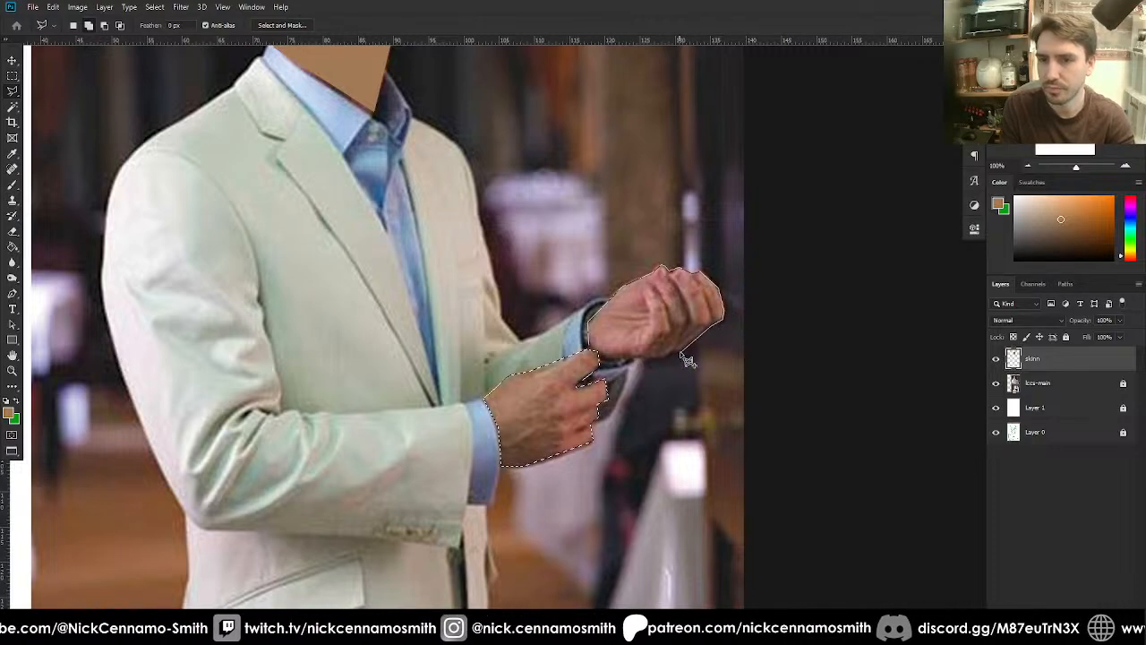
pyautogui.click(682, 351)
pyautogui.click(672, 353)
pyautogui.click(668, 357)
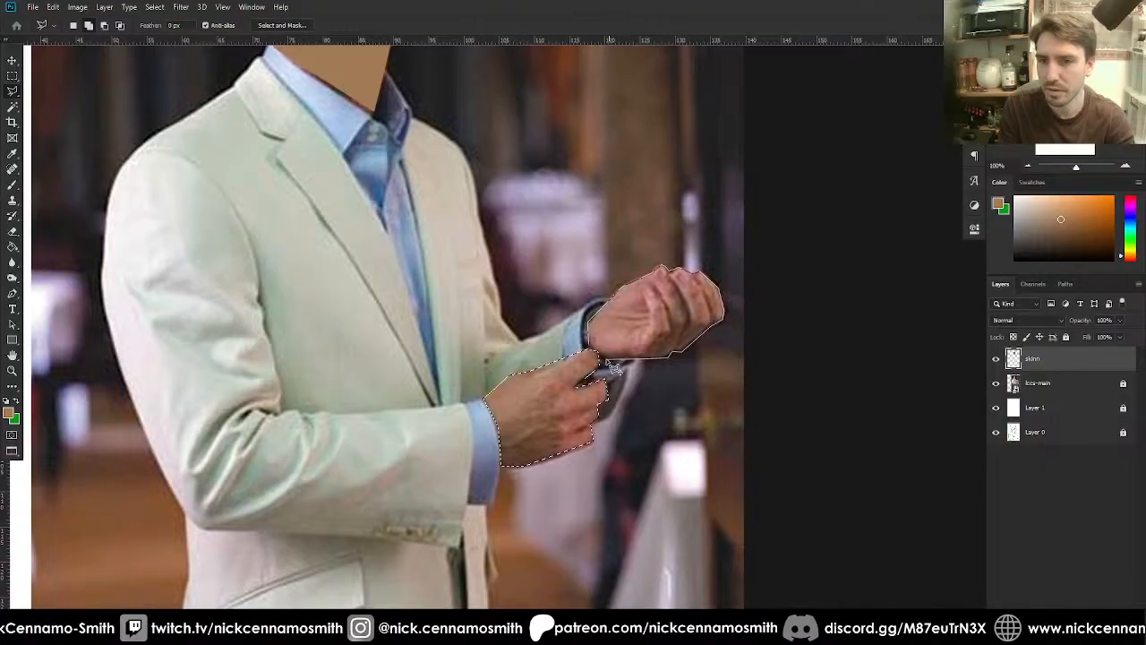
pyautogui.click(598, 357)
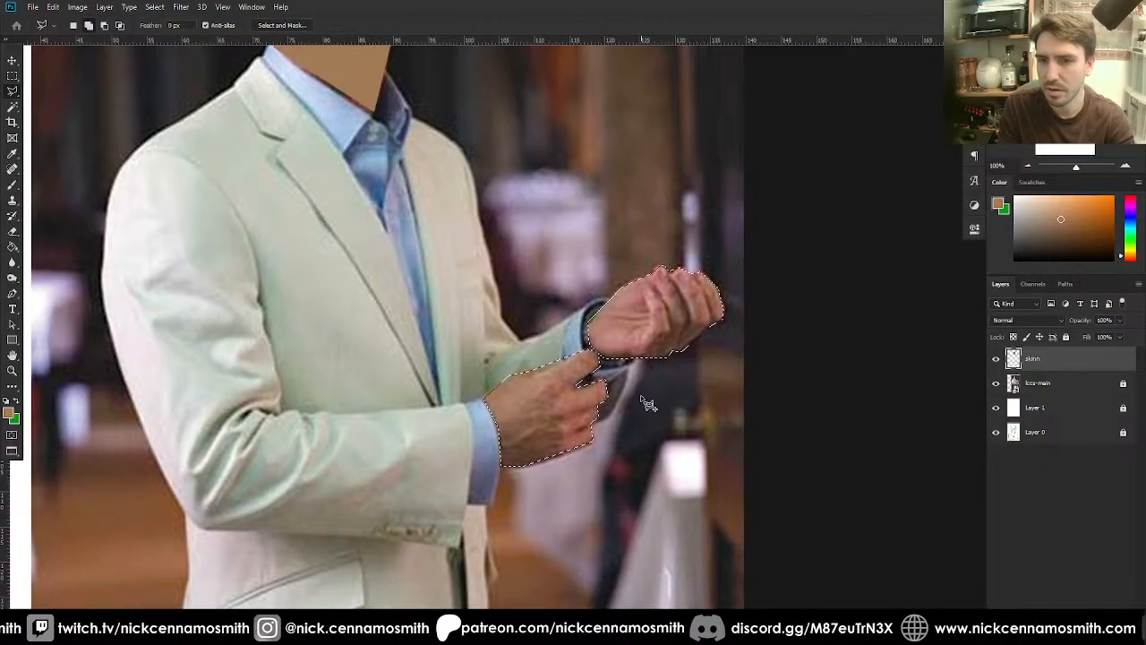
# - Paint both selected hands solid with the same skin tone and deselect
pyautogui.press('b')
pyautogui.moveTo(590, 305)
pyautogui.mouseDown()
pyautogui.moveTo(575, 370)
pyautogui.moveTo(642, 296)
pyautogui.moveTo(700, 260)
pyautogui.moveTo(677, 363)
pyautogui.moveTo(631, 407)
pyautogui.moveTo(575, 342)
pyautogui.moveTo(501, 461)
pyautogui.mouseUp()
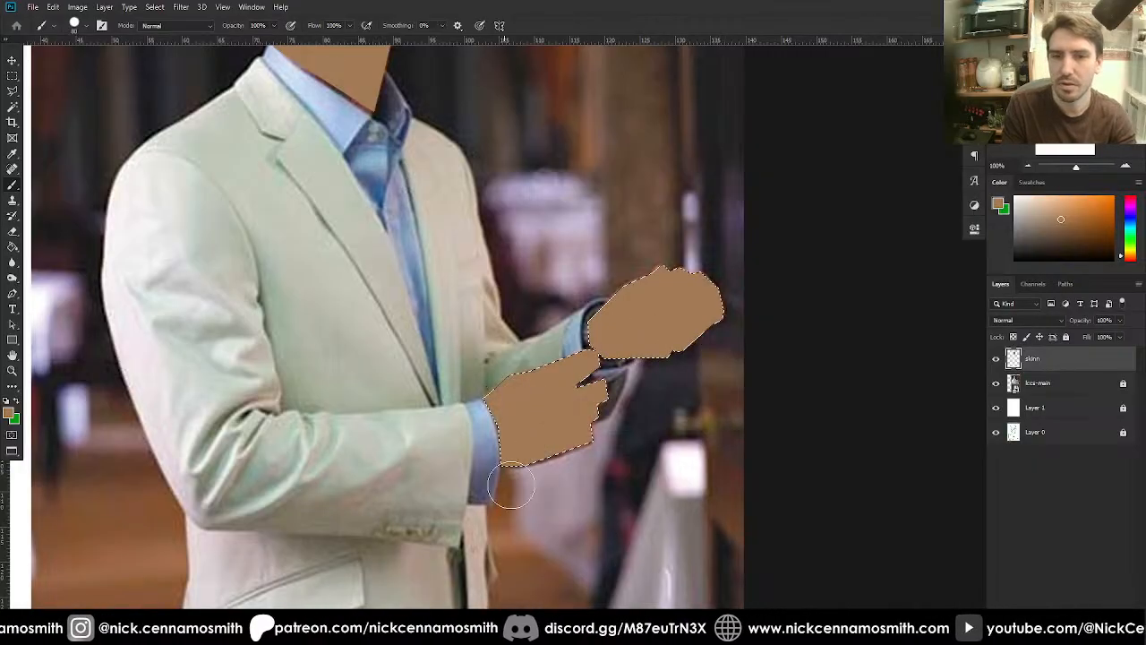
pyautogui.hotkey('ctrl', 'd')
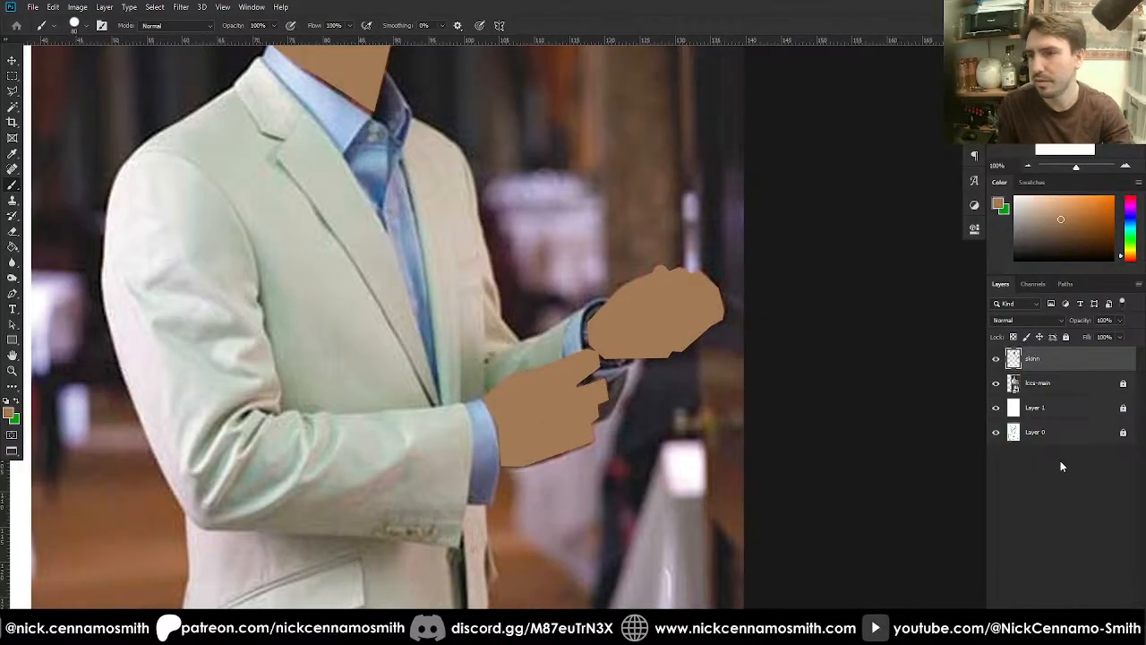
# - Add a new layer above the skin layer and select the blue shirt's collar and front with the Polygonal Lasso
pyautogui.click(1105, 630)
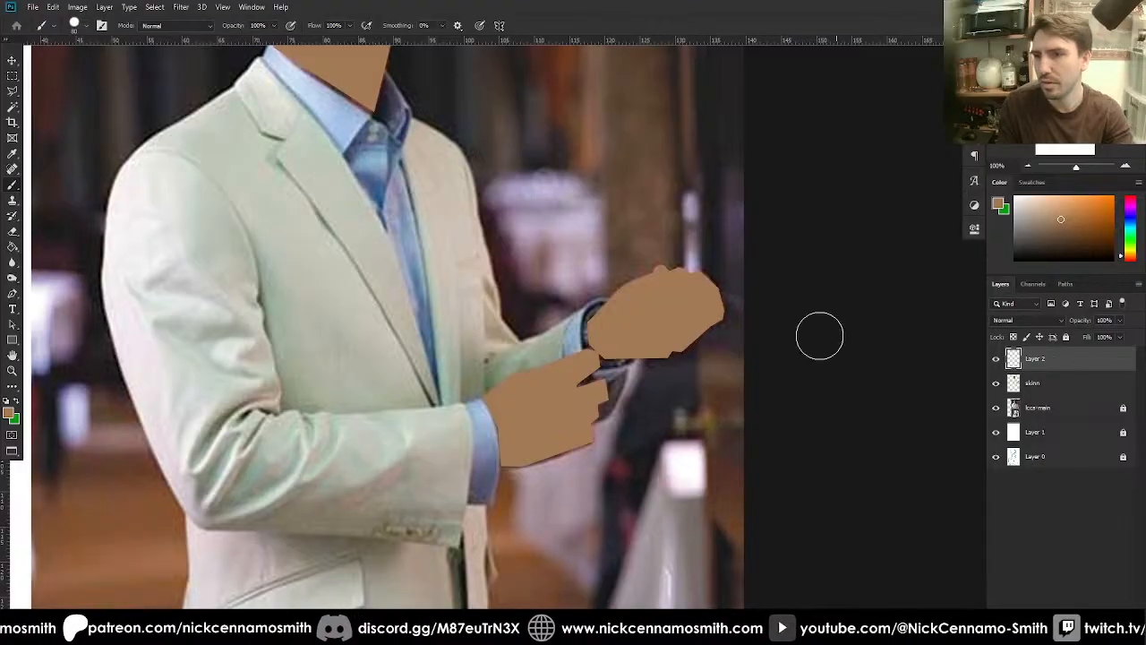
pyautogui.press('l')
pyautogui.moveTo(456, 295); pyautogui.dragTo(496, 501)
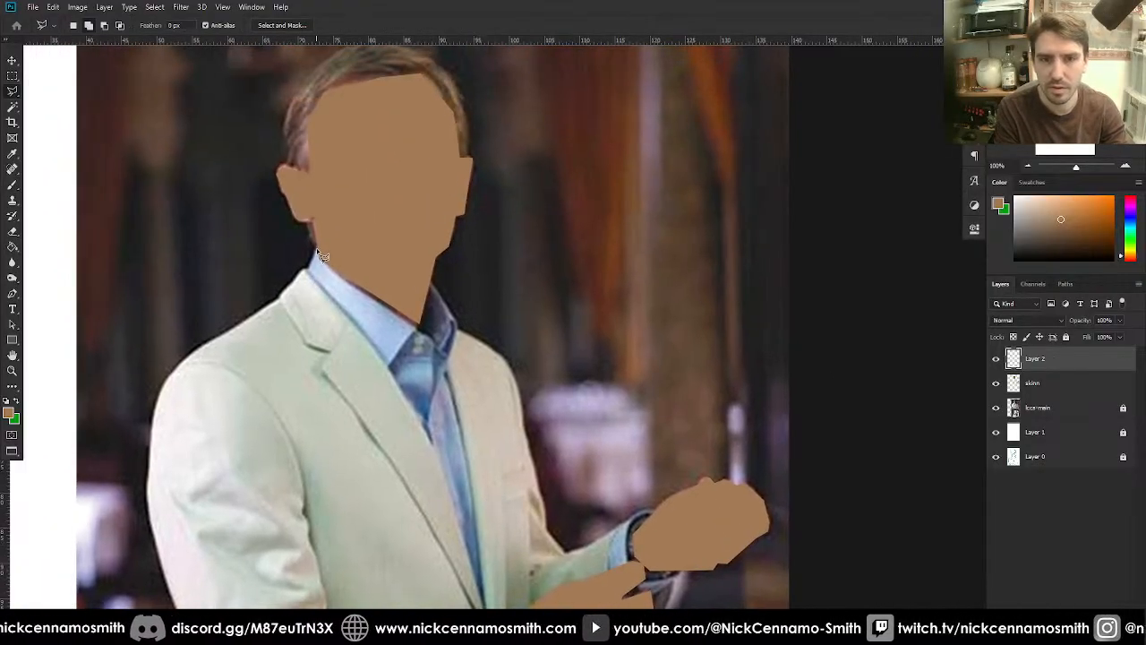
pyautogui.moveTo(308, 259)
pyautogui.mouseDown()
pyautogui.moveTo(402, 372)
pyautogui.moveTo(387, 371)
pyautogui.moveTo(421, 337)
pyautogui.mouseUp()
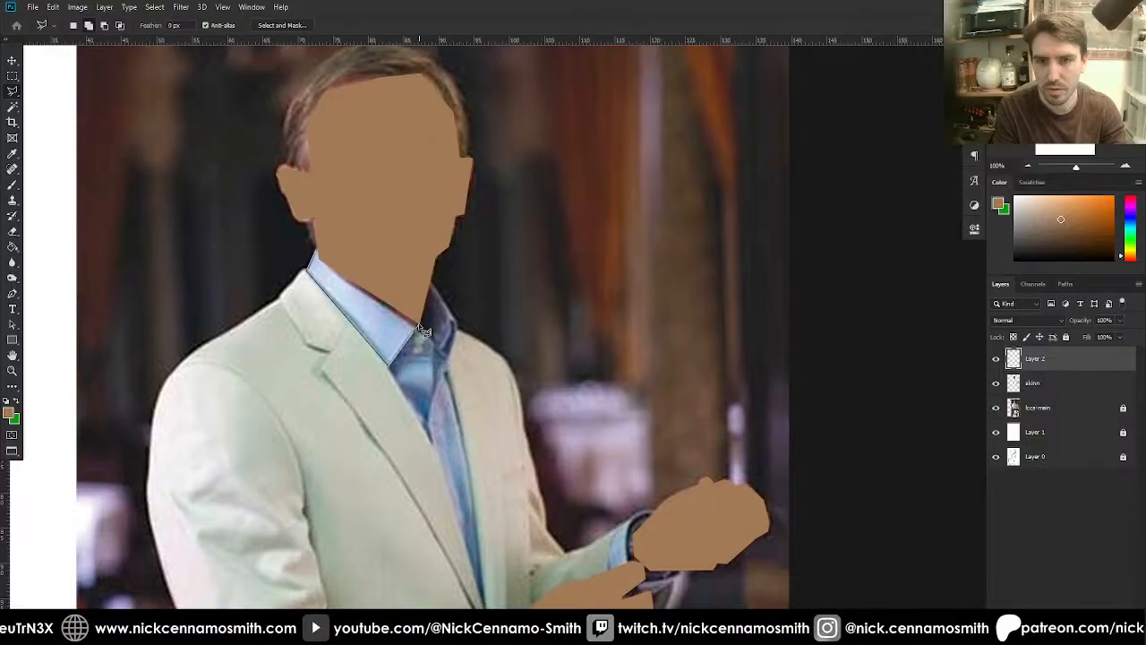
pyautogui.moveTo(425, 331)
pyautogui.mouseDown()
pyautogui.moveTo(397, 358)
pyautogui.moveTo(459, 455)
pyautogui.moveTo(422, 364)
pyautogui.mouseUp()
pyautogui.click(435, 445)
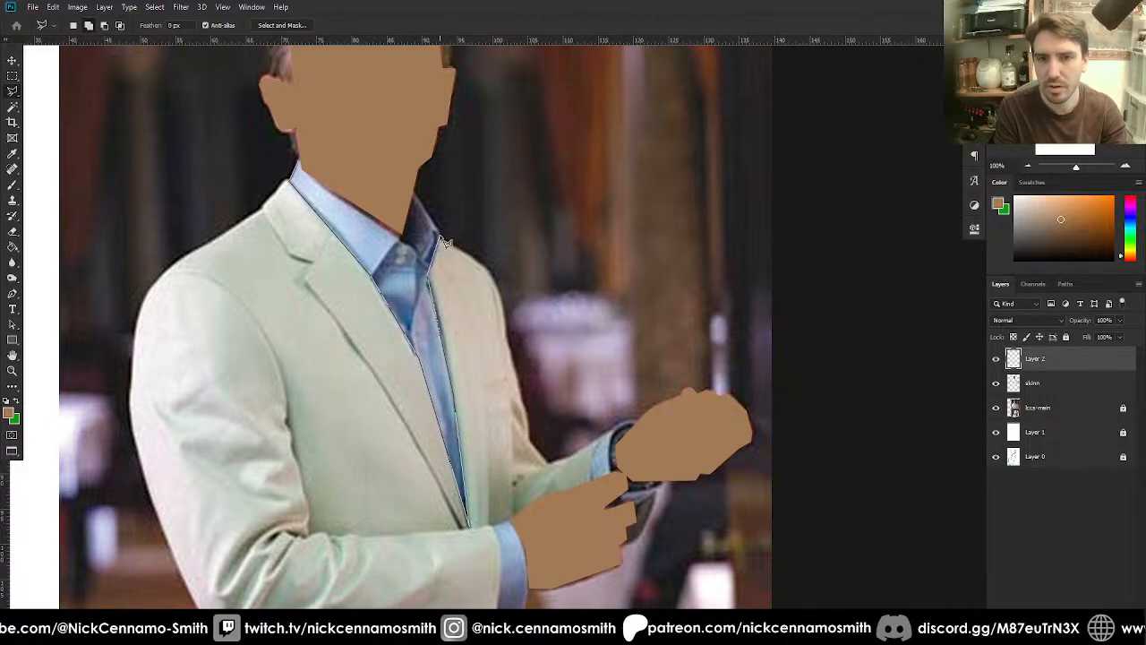
pyautogui.doubleClick(330, 162)
# - Add both blue shirt cuffs at the man's wrists to the selection with the Polygonal Lasso
pyautogui.moveTo(605, 476); pyautogui.dragTo(505, 327)
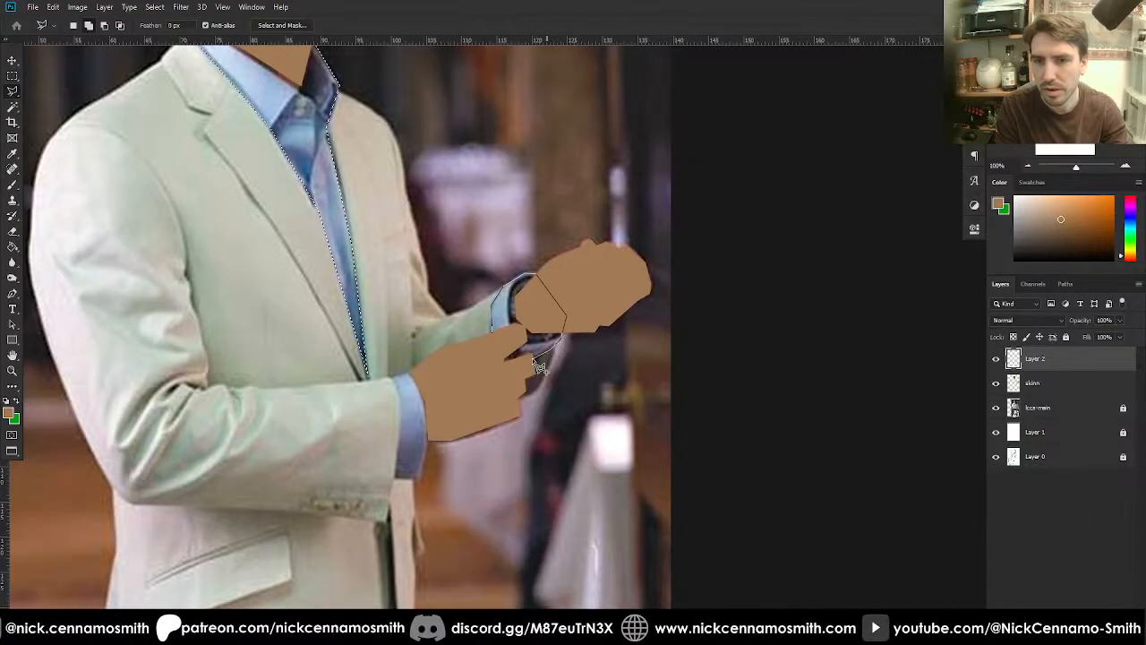
pyautogui.click(496, 348)
pyautogui.scroll(-3, 391, 282)
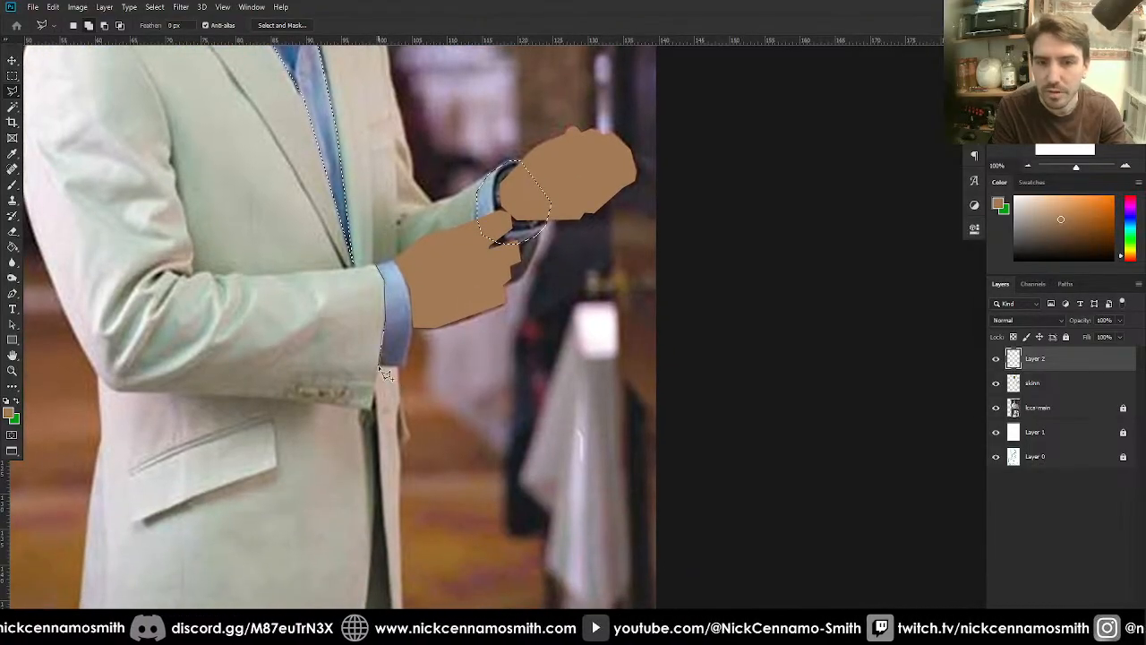
pyautogui.click(403, 365)
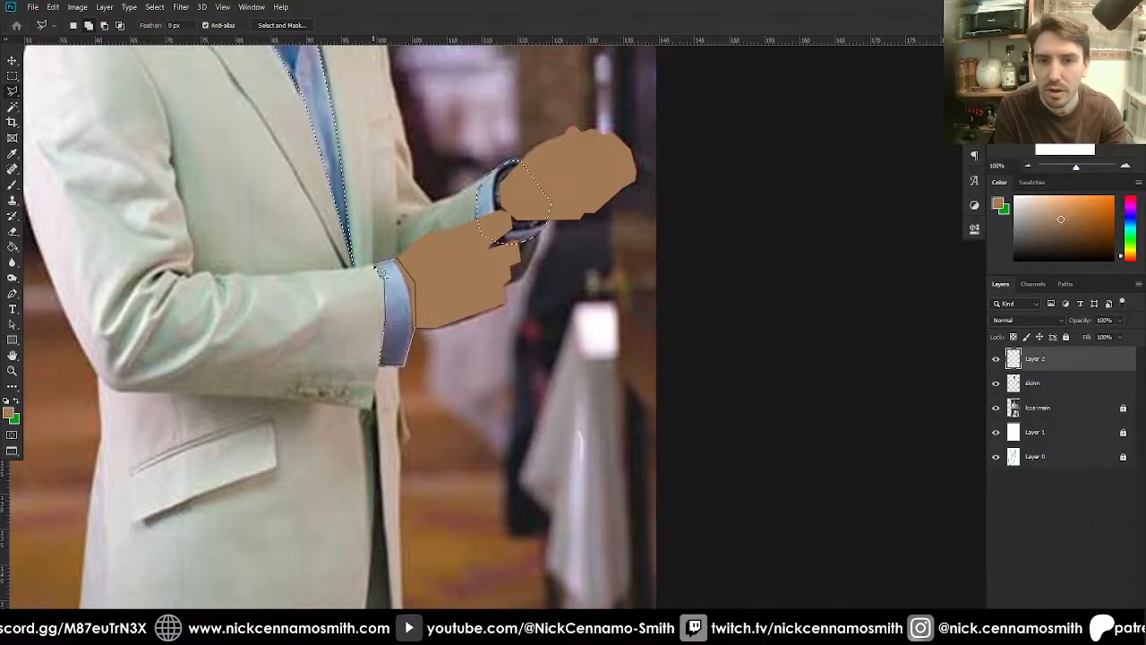
pyautogui.click(380, 272)
# - Sample a dark grey-blue from the shirt, paint the selected cuffs, collar and shirt front solid with it, and deselect
pyautogui.press('i')
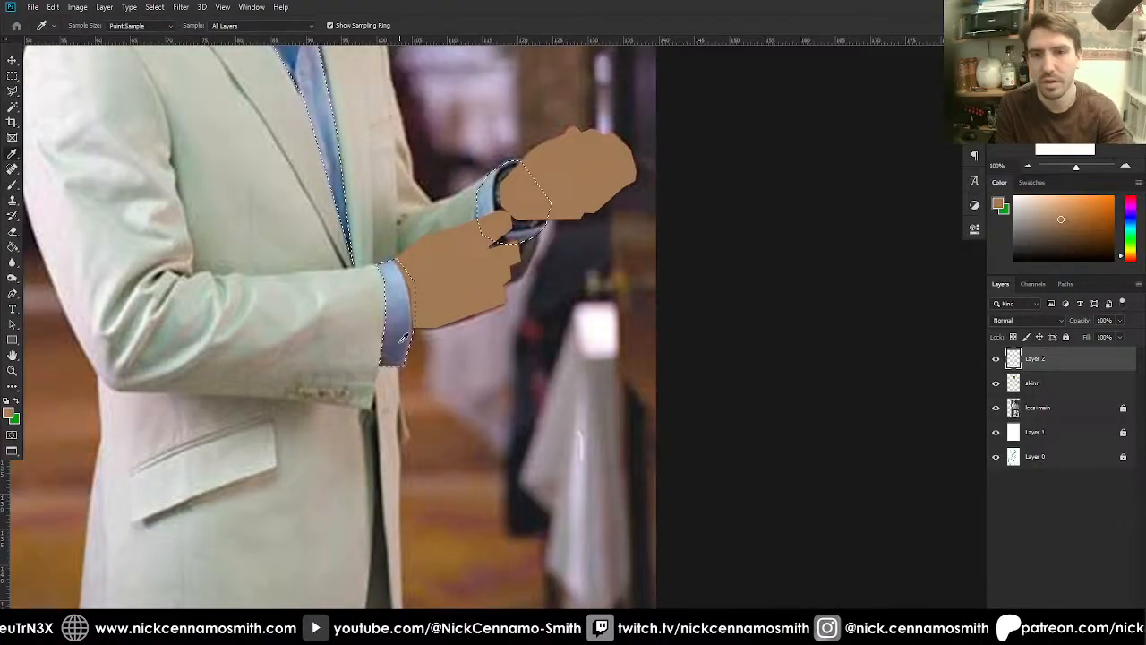
pyautogui.click(346, 238)
pyautogui.press('b')
pyautogui.moveTo(394, 274); pyautogui.dragTo(387, 331)
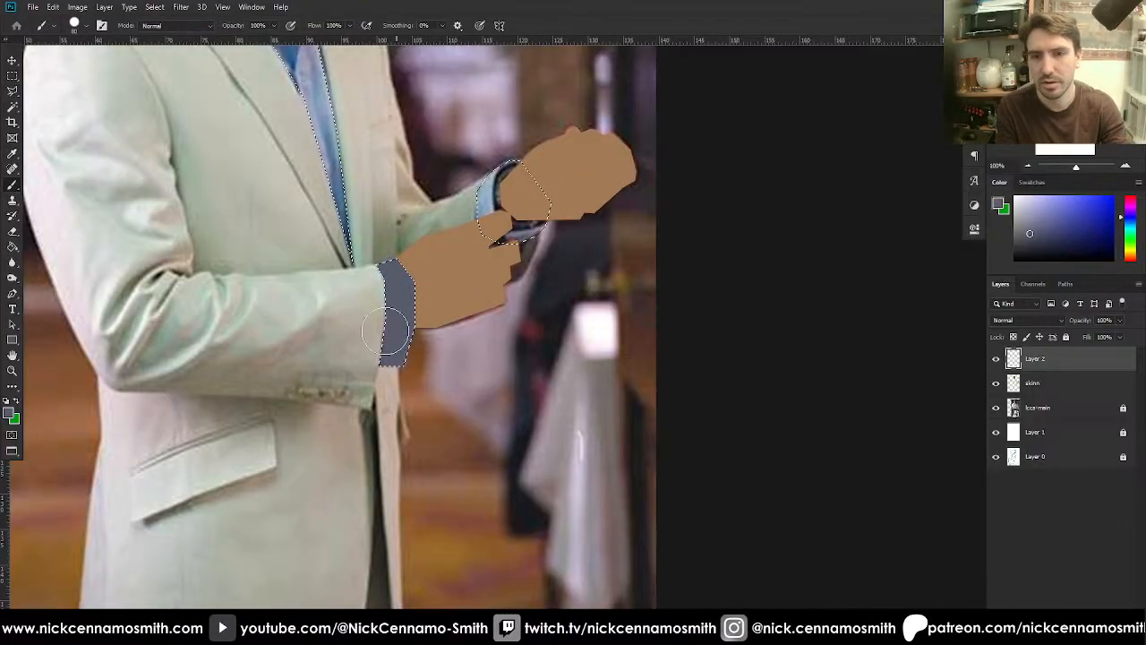
pyautogui.moveTo(473, 206)
pyautogui.mouseDown()
pyautogui.moveTo(469, 263)
pyautogui.moveTo(496, 254)
pyautogui.moveTo(537, 166)
pyautogui.mouseUp()
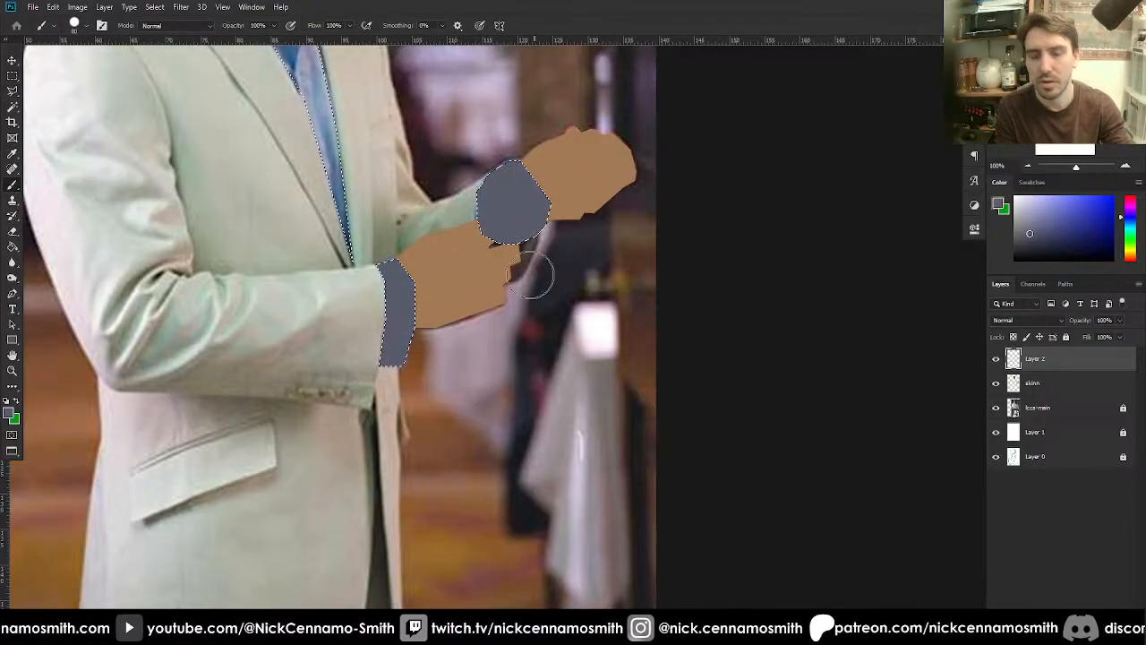
pyautogui.moveTo(430, 264); pyautogui.dragTo(504, 468)
pyautogui.moveTo(273, 117)
pyautogui.mouseDown()
pyautogui.moveTo(310, 144)
pyautogui.moveTo(320, 214)
pyautogui.moveTo(387, 156)
pyautogui.moveTo(392, 270)
pyautogui.moveTo(413, 315)
pyautogui.mouseUp()
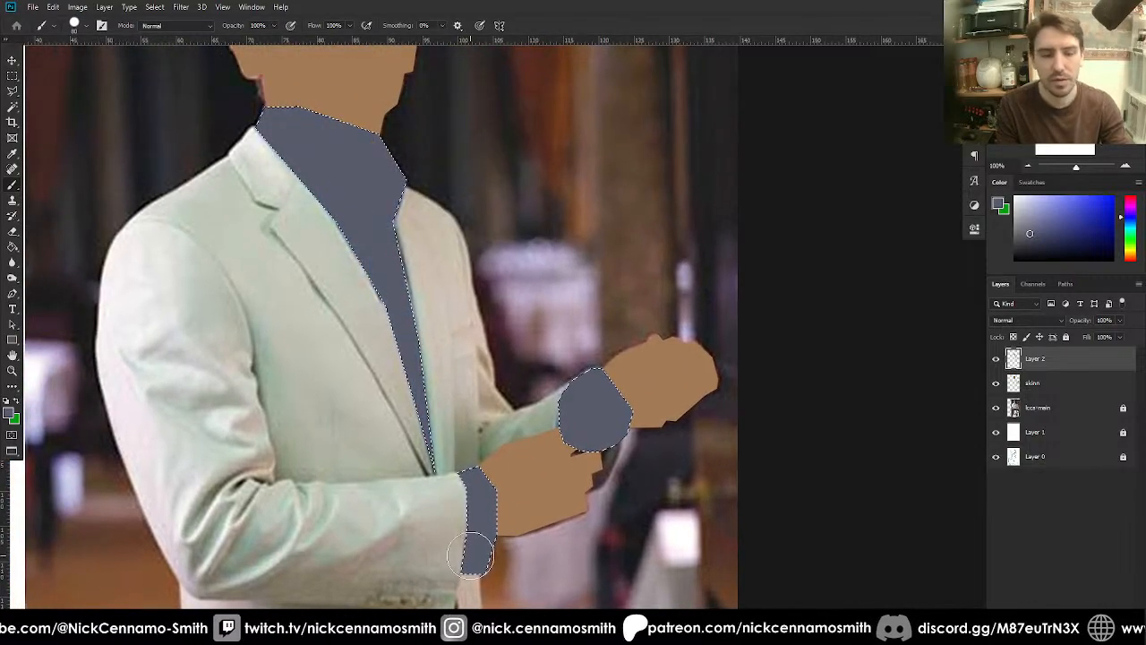
pyautogui.hotkey('ctrl', 'd')
# - Move the painted shirt layer below the skin layer and rename it shirt
pyautogui.moveTo(1044, 383); pyautogui.dragTo(1039, 360)
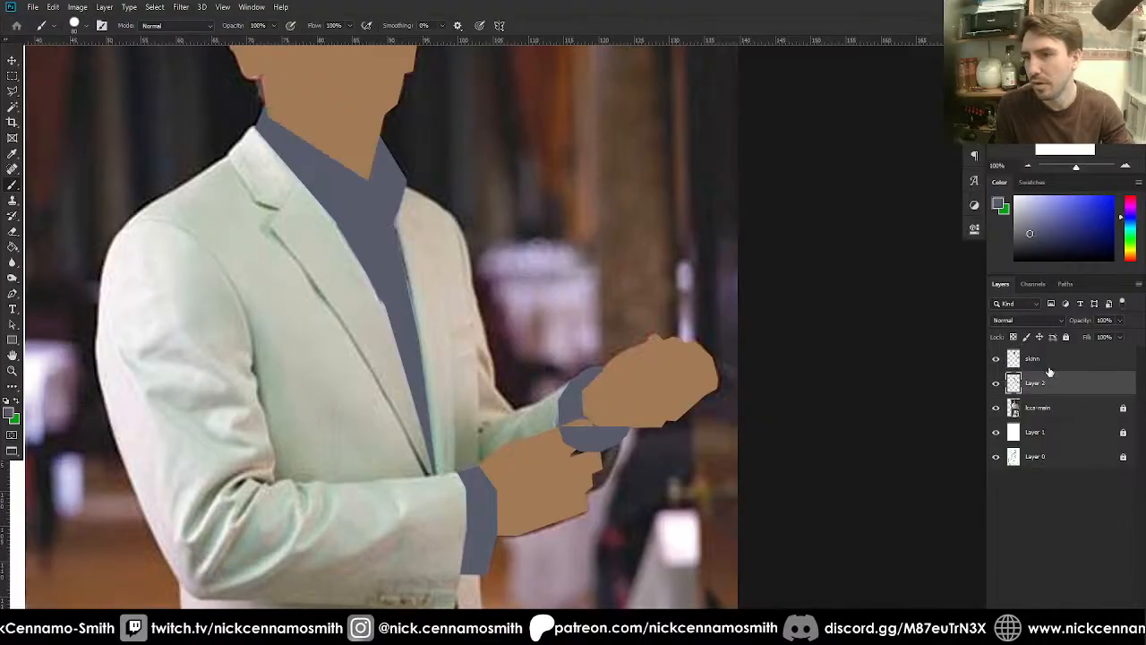
pyautogui.click(1036, 385)
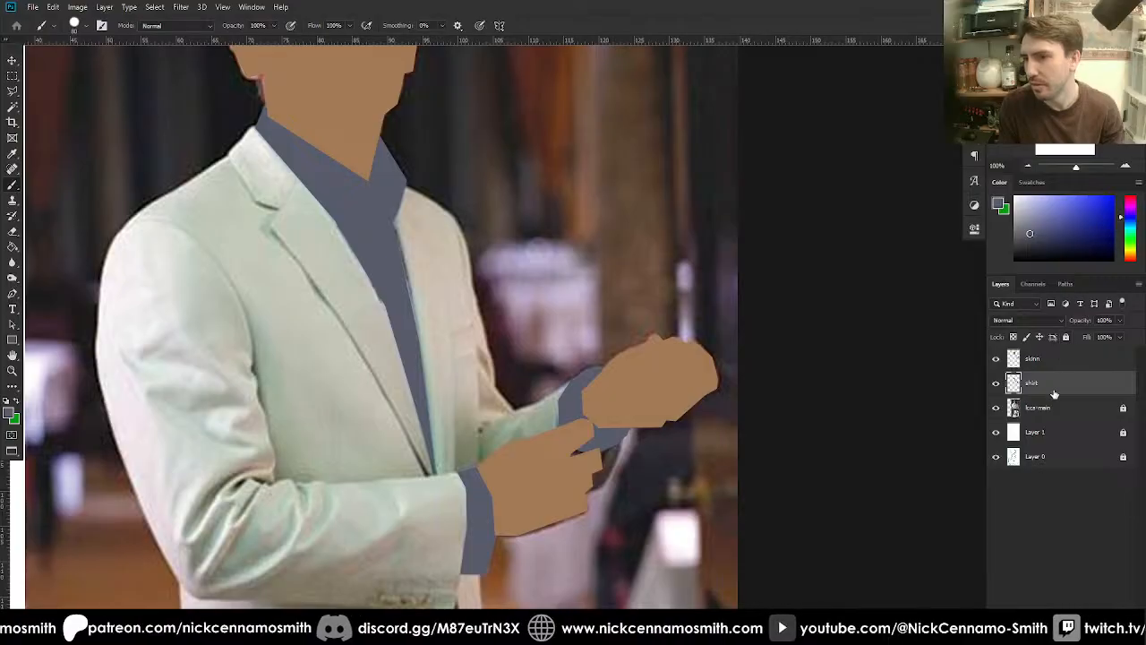
# - Add a new layer below the shirt layer and select the whole jacket, including the far sleeve, with the Polygonal Lasso
pyautogui.hotkey('ctrl', 'shift', 'alt', 'n')
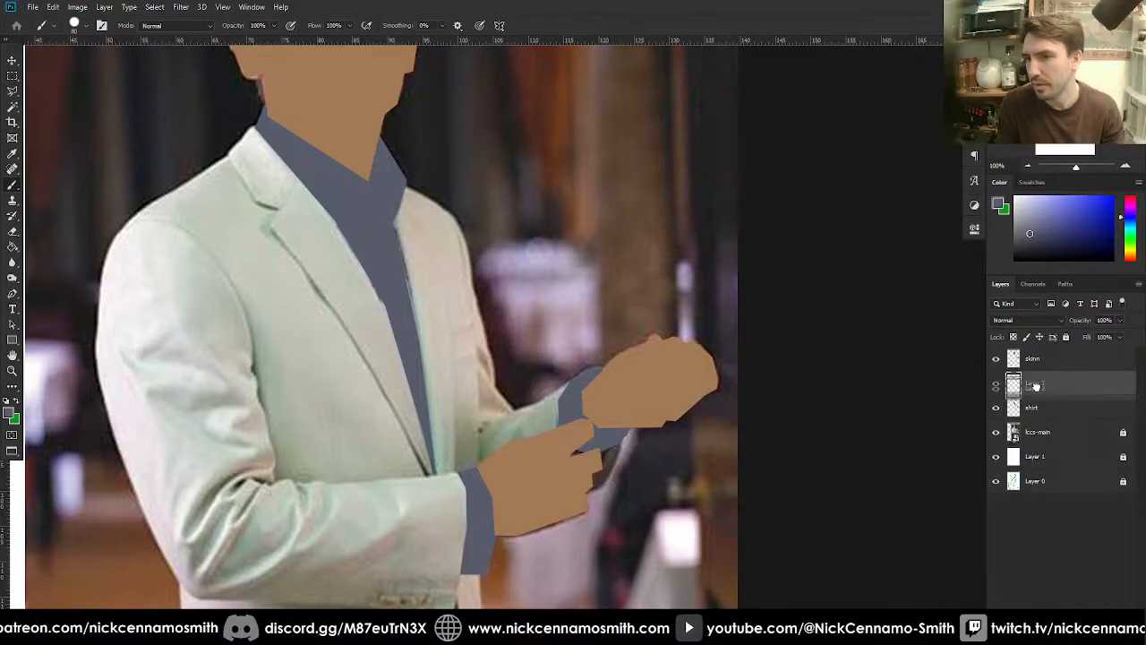
pyautogui.moveTo(1037, 385); pyautogui.dragTo(1040, 414)
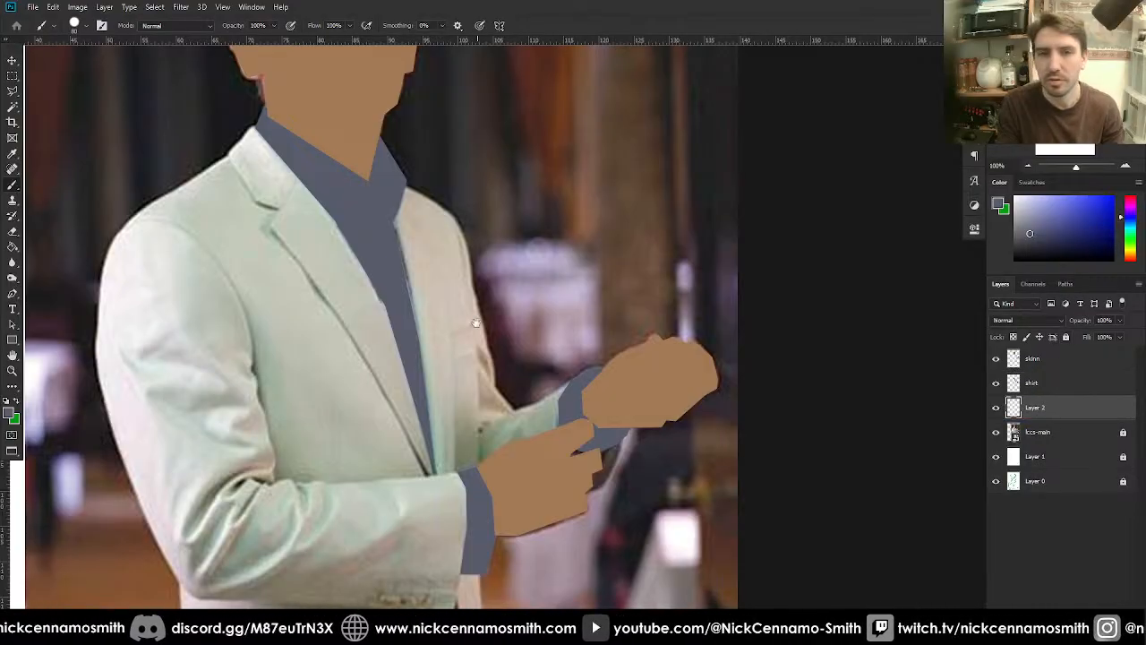
pyautogui.moveTo(475, 323); pyautogui.dragTo(563, 345)
pyautogui.press('l')
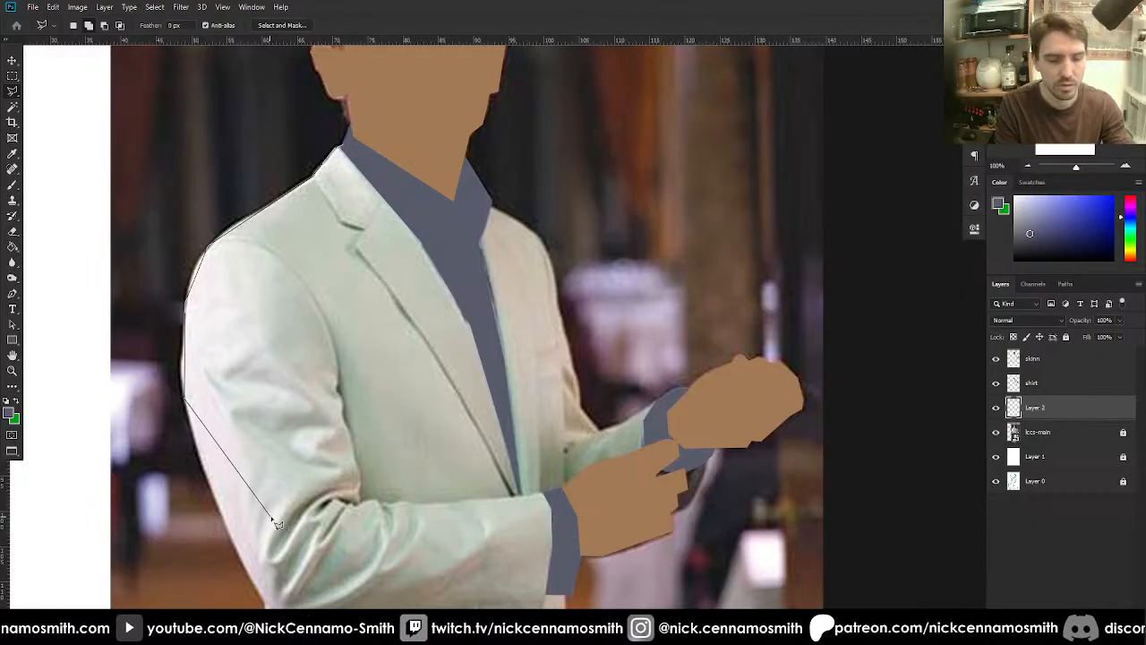
pyautogui.scroll(-4, 275, 519)
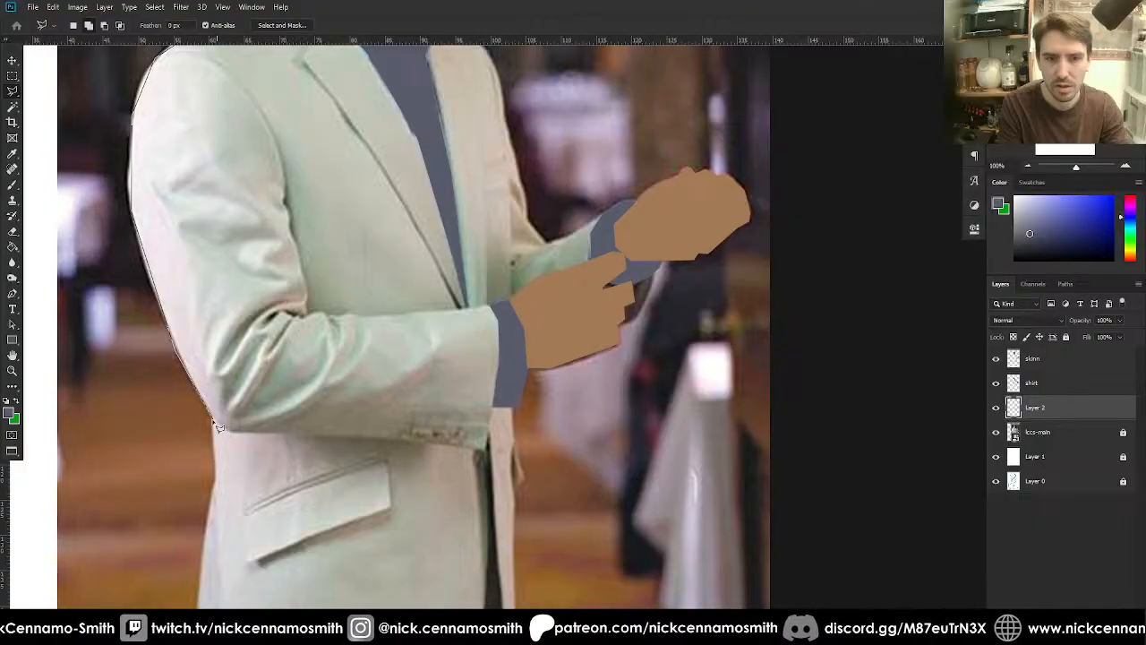
pyautogui.scroll(-5, 222, 484)
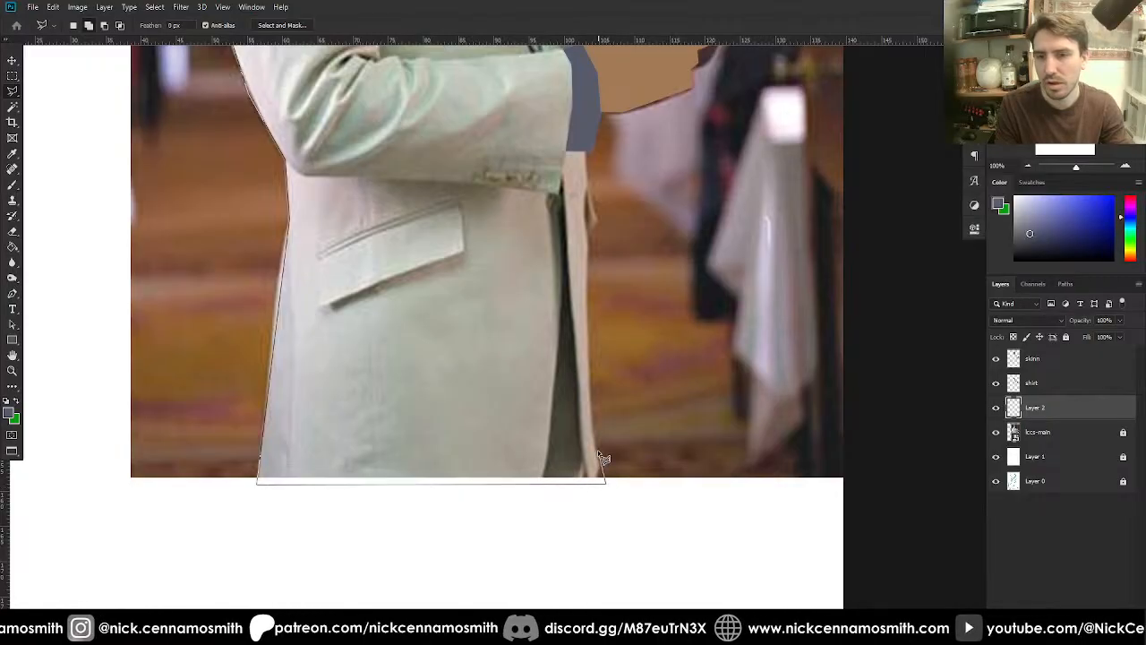
pyautogui.click(587, 154)
pyautogui.scroll(5, 587, 154)
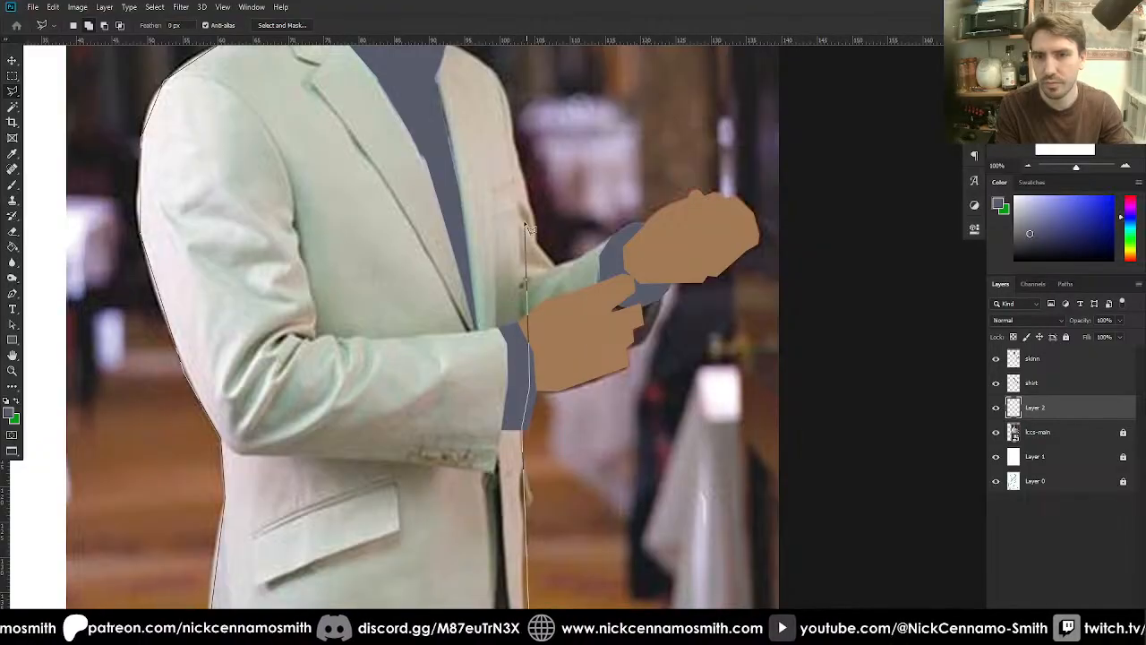
pyautogui.scroll(3, 521, 320)
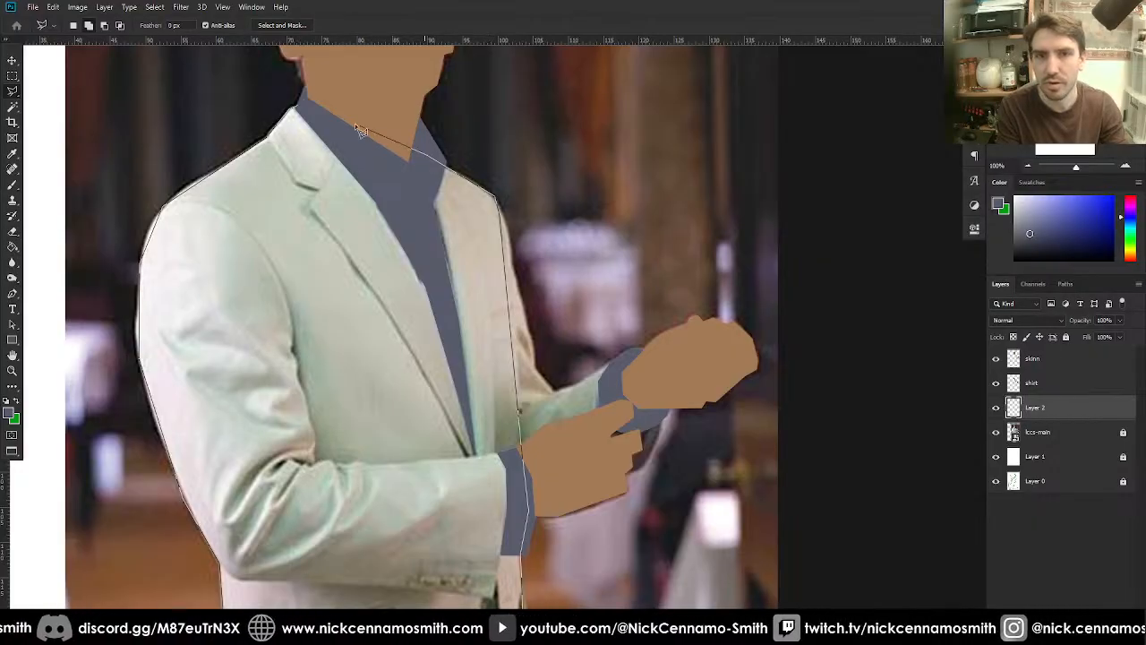
pyautogui.click(300, 105)
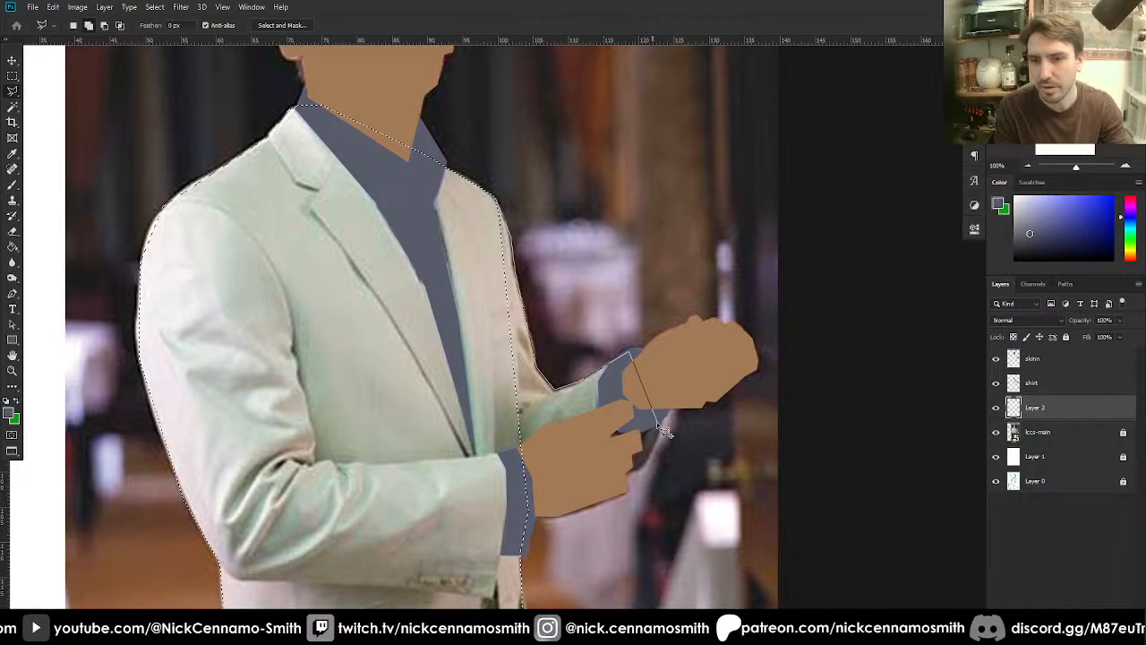
pyautogui.click(644, 470)
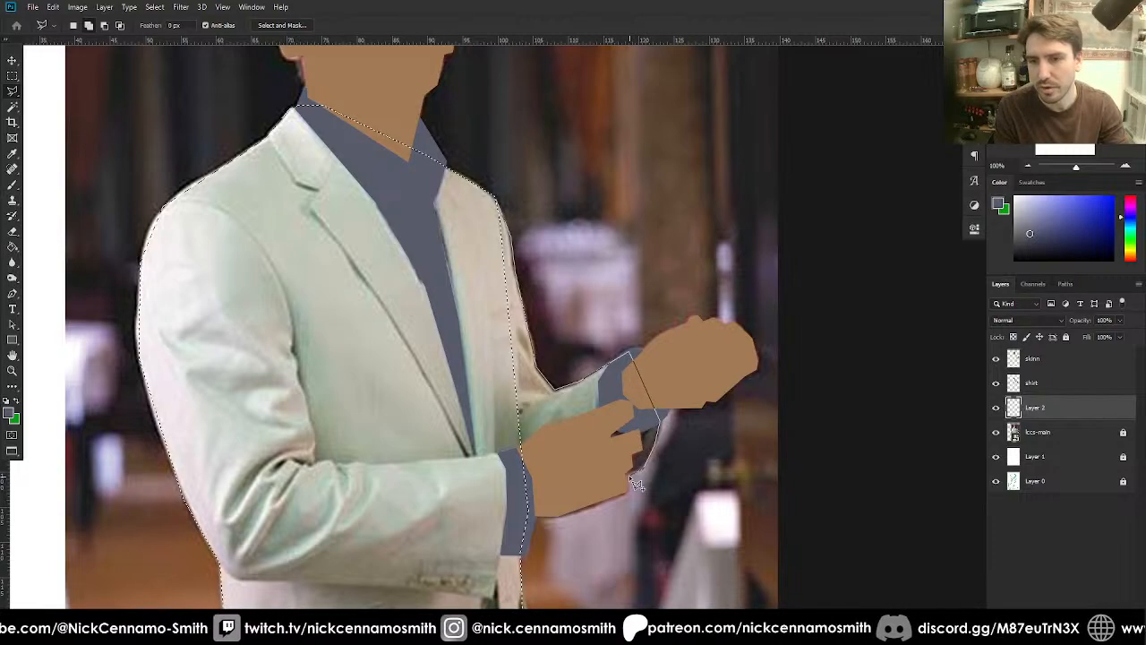
pyautogui.click(527, 522)
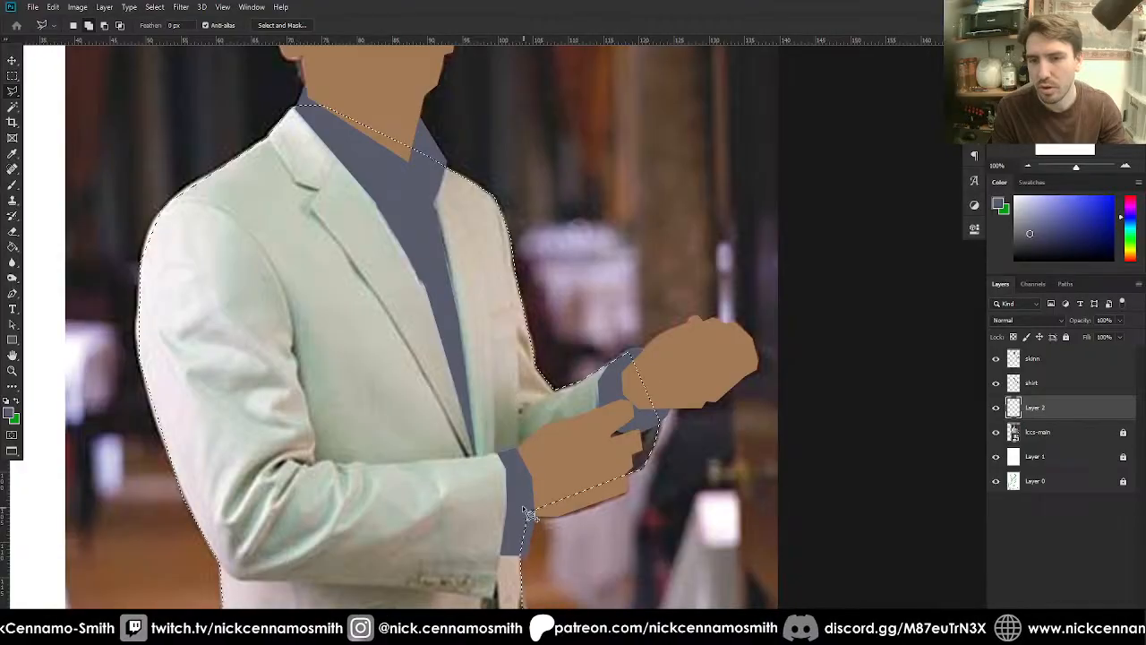
# - Sample a light beige-grey from the jacket front as the foreground color
pyautogui.press('i')
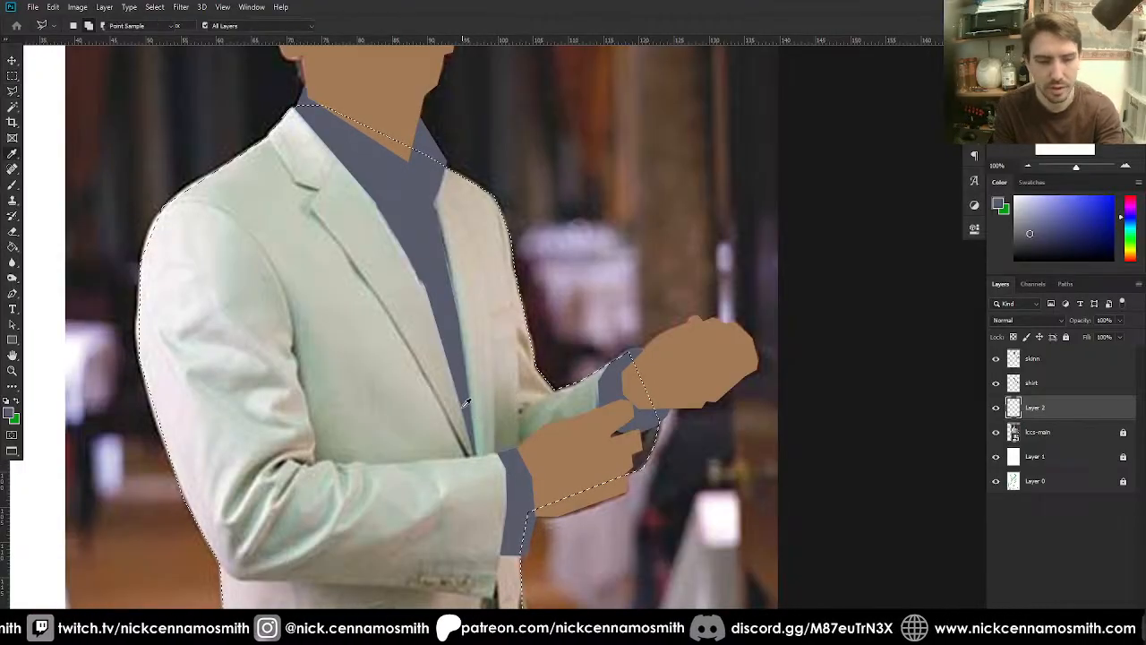
pyautogui.click(419, 392)
pyautogui.press('b')
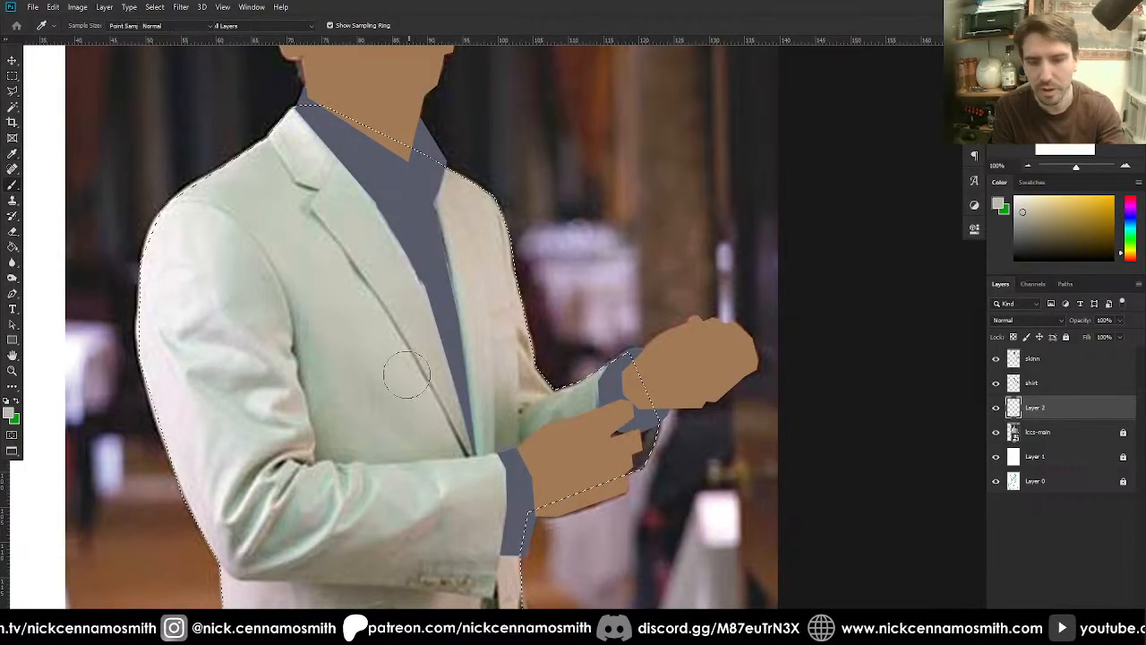
pyautogui.moveTo(278, 179)
pyautogui.mouseDown()
pyautogui.moveTo(324, 105)
pyautogui.moveTo(366, 113)
pyautogui.moveTo(370, 259)
pyautogui.moveTo(487, 189)
pyautogui.moveTo(474, 347)
pyautogui.moveTo(514, 307)
pyautogui.moveTo(567, 342)
pyautogui.moveTo(607, 458)
pyautogui.mouseUp()
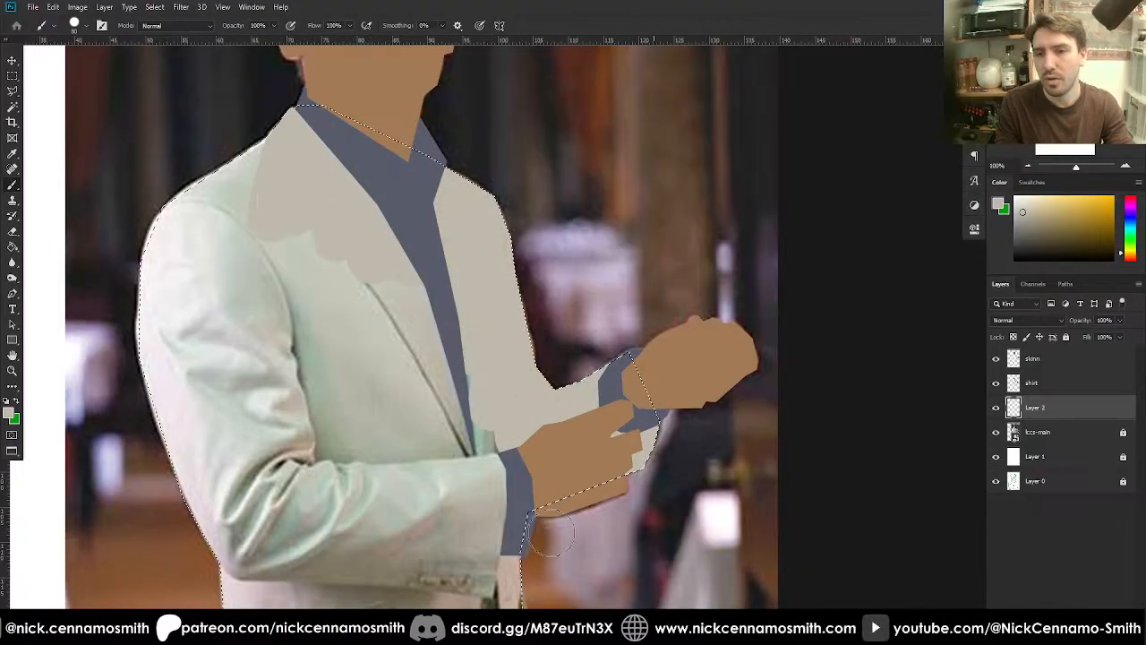
pyautogui.moveTo(550, 533)
pyautogui.mouseDown()
pyautogui.moveTo(504, 546)
pyautogui.moveTo(465, 531)
pyautogui.moveTo(435, 483)
pyautogui.moveTo(421, 355)
pyautogui.moveTo(366, 163)
pyautogui.moveTo(314, 134)
pyautogui.moveTo(261, 141)
pyautogui.moveTo(236, 115)
pyautogui.moveTo(202, 160)
pyautogui.moveTo(215, 247)
pyautogui.moveTo(201, 197)
pyautogui.moveTo(198, 244)
pyautogui.moveTo(277, 470)
pyautogui.mouseUp()
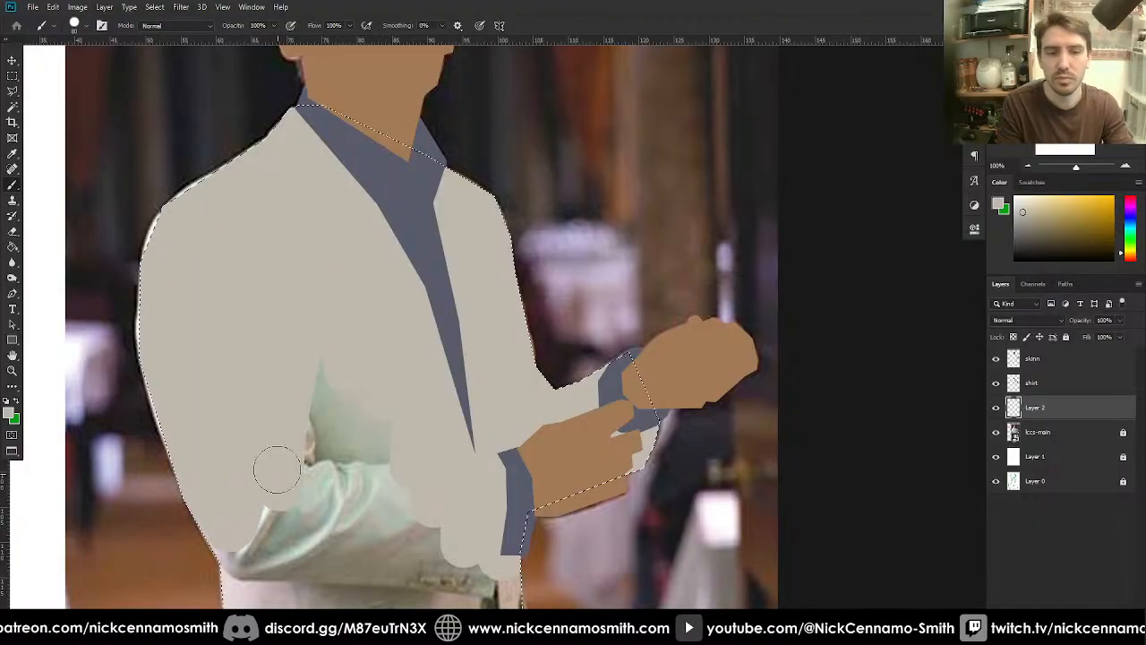
pyautogui.hotkey('ctrl', 'z')
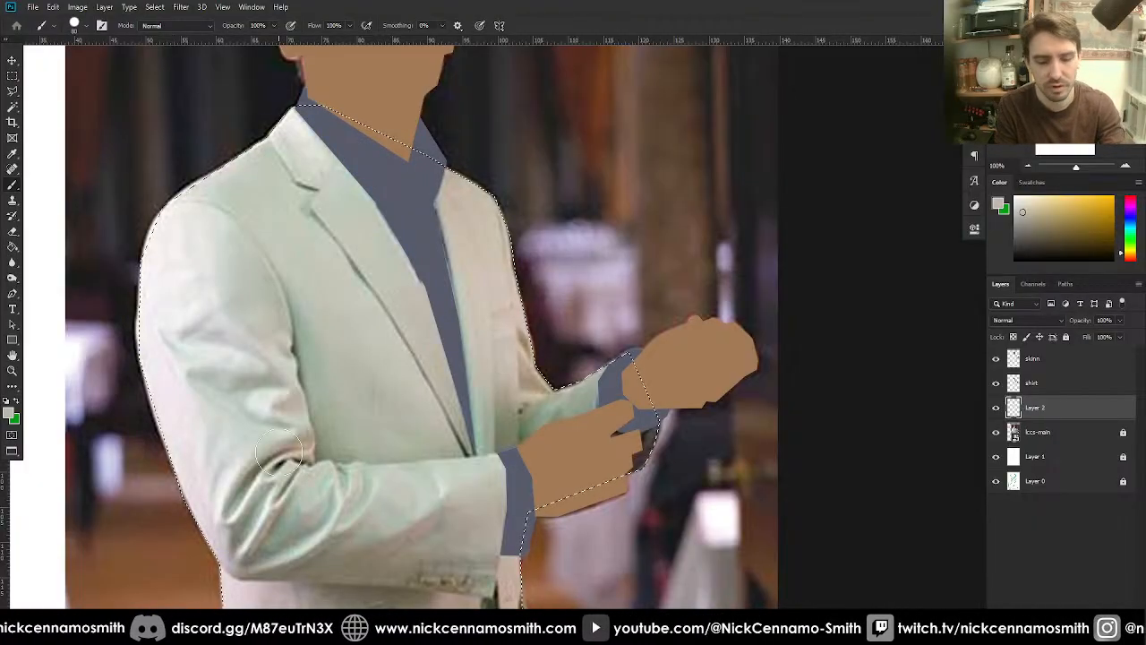
# - Fill the selected jacket with the sampled beige-grey using the Paint Bucket and deselect
pyautogui.press('g')
pyautogui.click(351, 331)
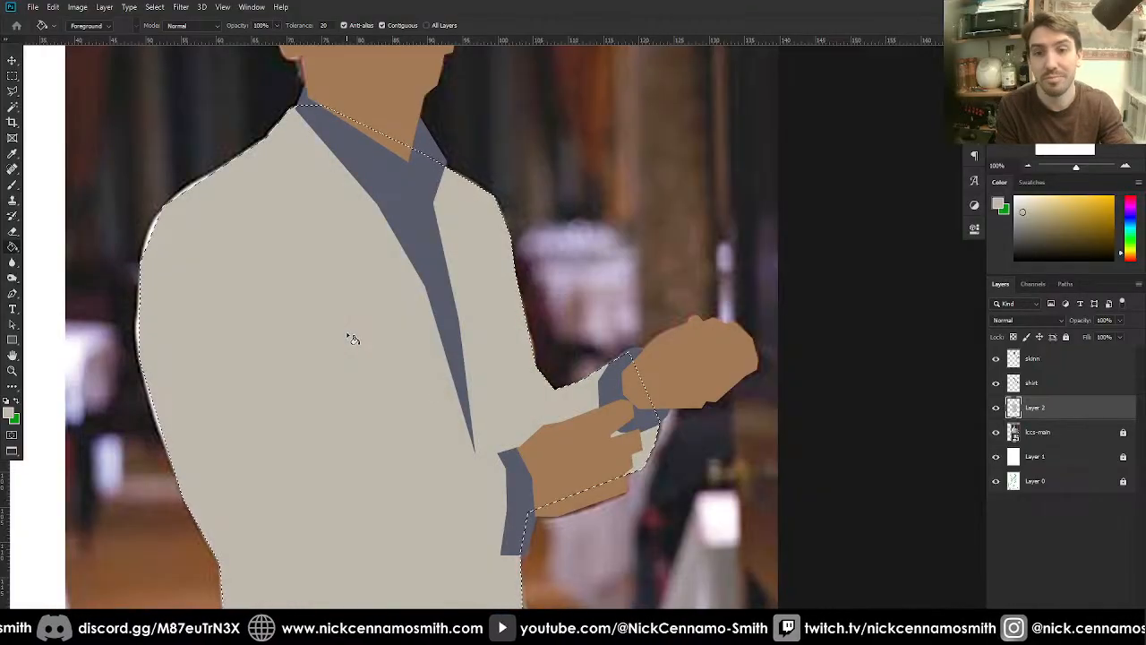
pyautogui.hotkey('ctrl', 'shift', 's')
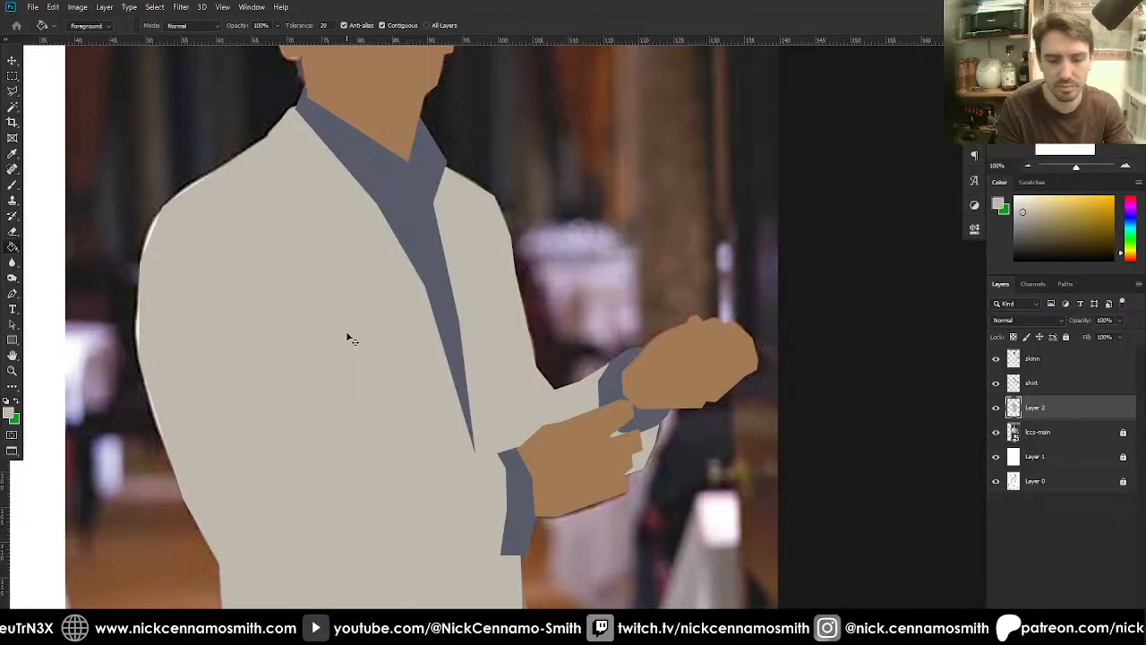
# - Rename the jacket's layer as suit
pyautogui.hotkey('ctrl', '-')
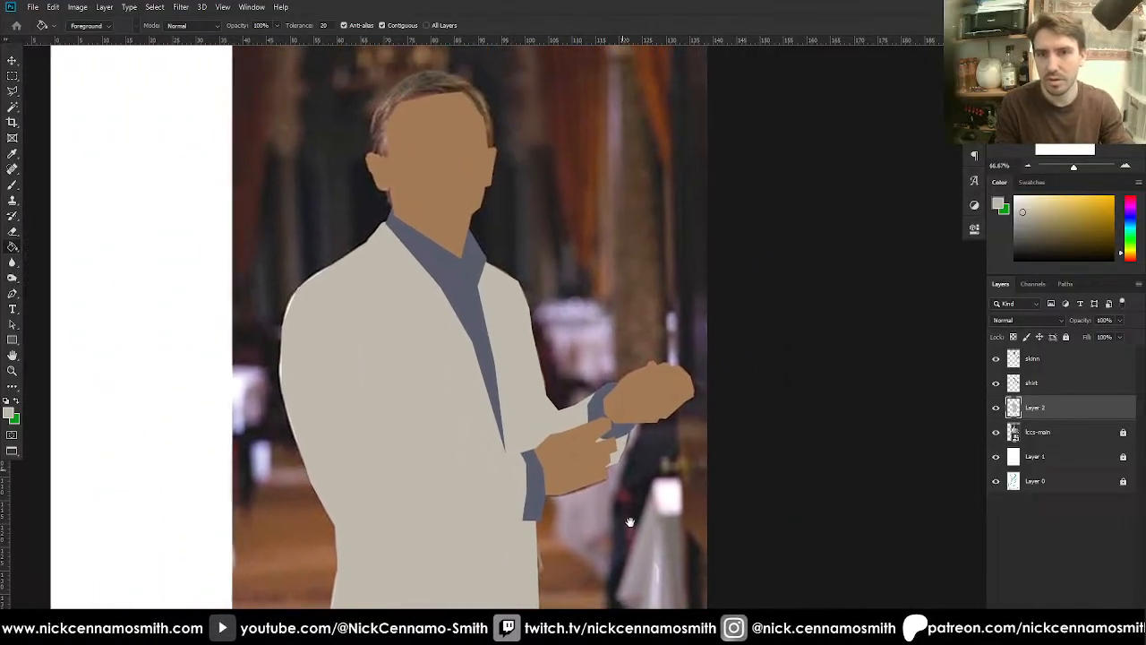
pyautogui.moveTo(630, 522); pyautogui.dragTo(627, 560)
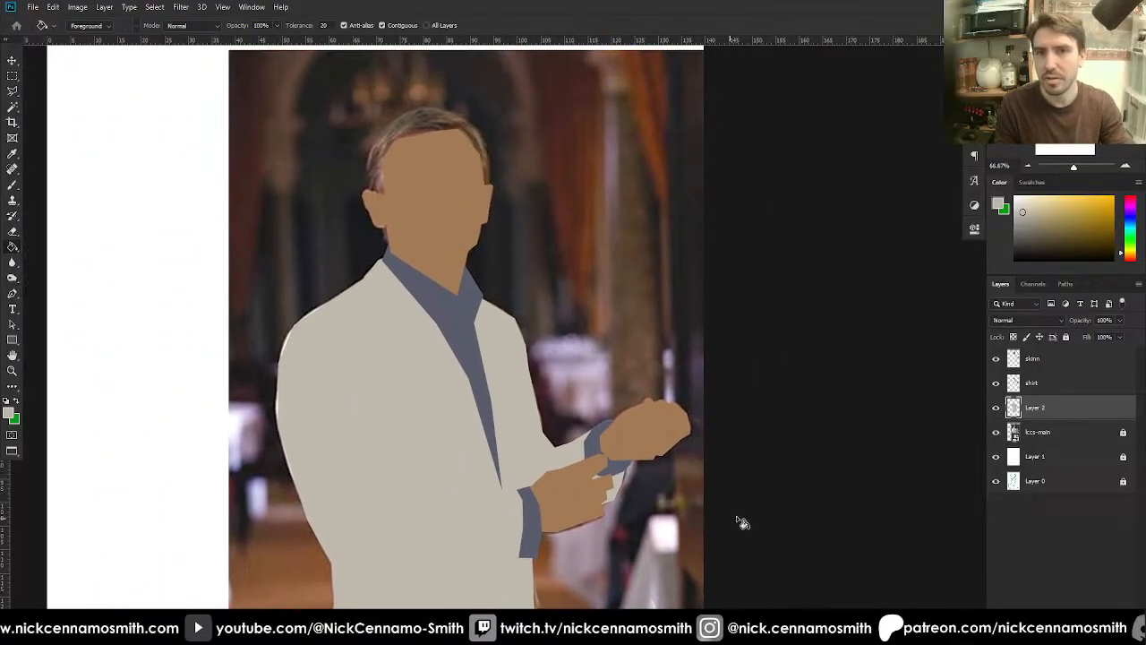
pyautogui.doubleClick(1035, 408)
pyautogui.write('sui')
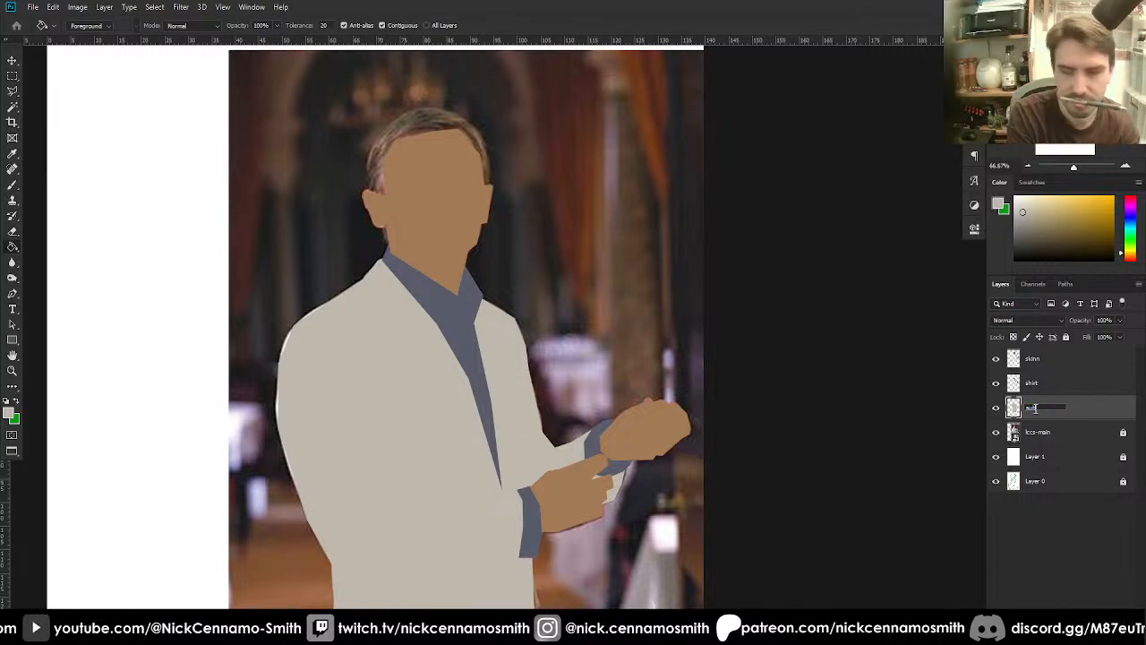
pyautogui.write('t')
pyautogui.press('Return')
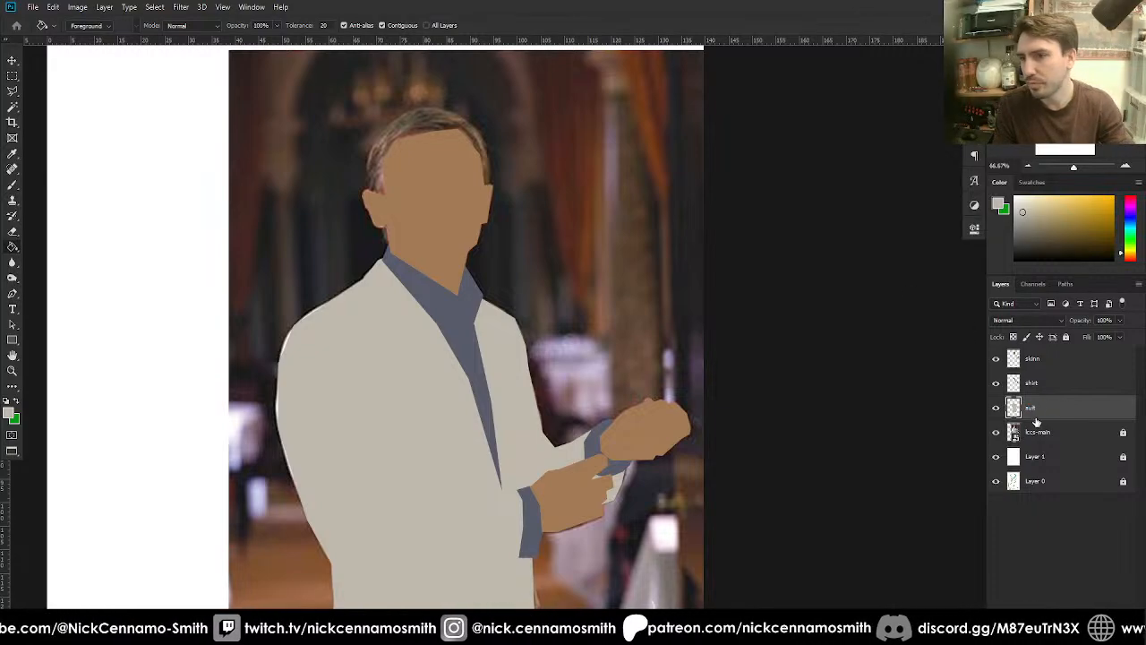
# - Add a new layer above the skin layer and select the man's hair from ear to ear with the Polygonal Lasso
pyautogui.click(1043, 359)
pyautogui.click(1109, 616)
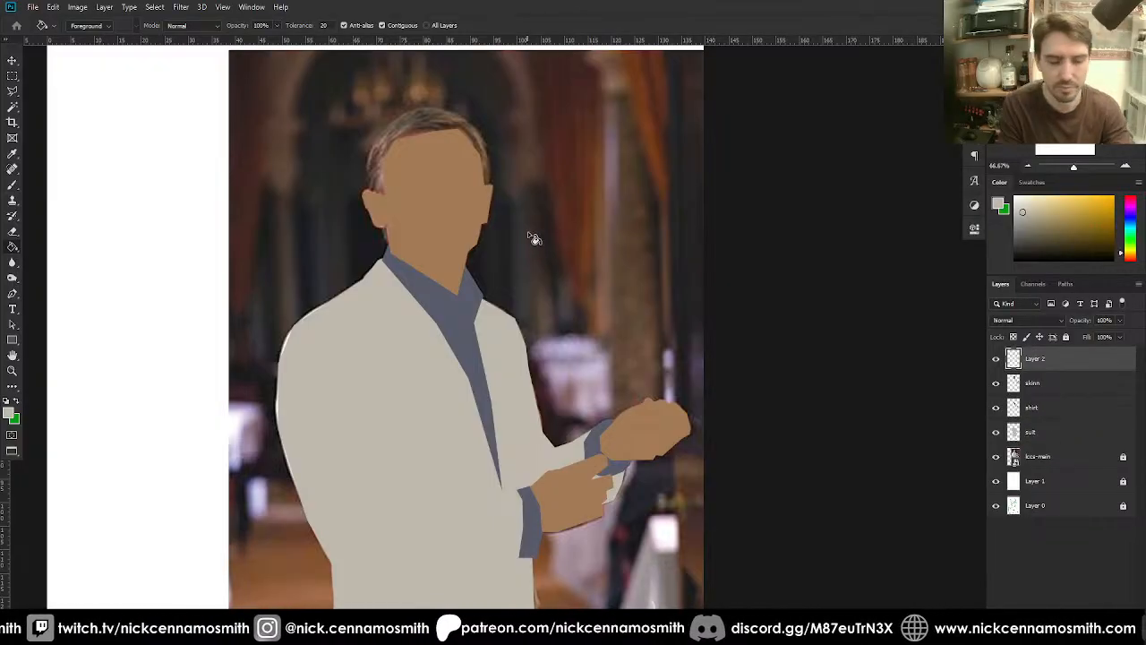
pyautogui.press('p')
pyautogui.hotkey('ctrl', '+')
pyautogui.hotkey('ctrl', '+')
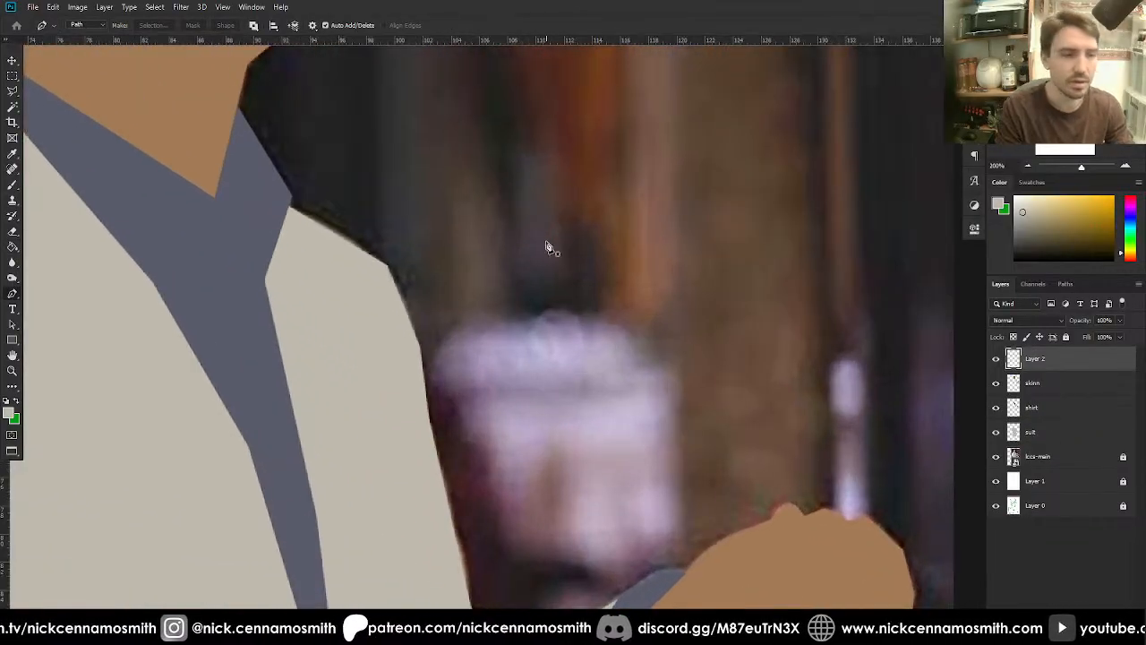
pyautogui.moveTo(420, 291); pyautogui.dragTo(699, 583)
pyautogui.moveTo(414, 253); pyautogui.dragTo(455, 317)
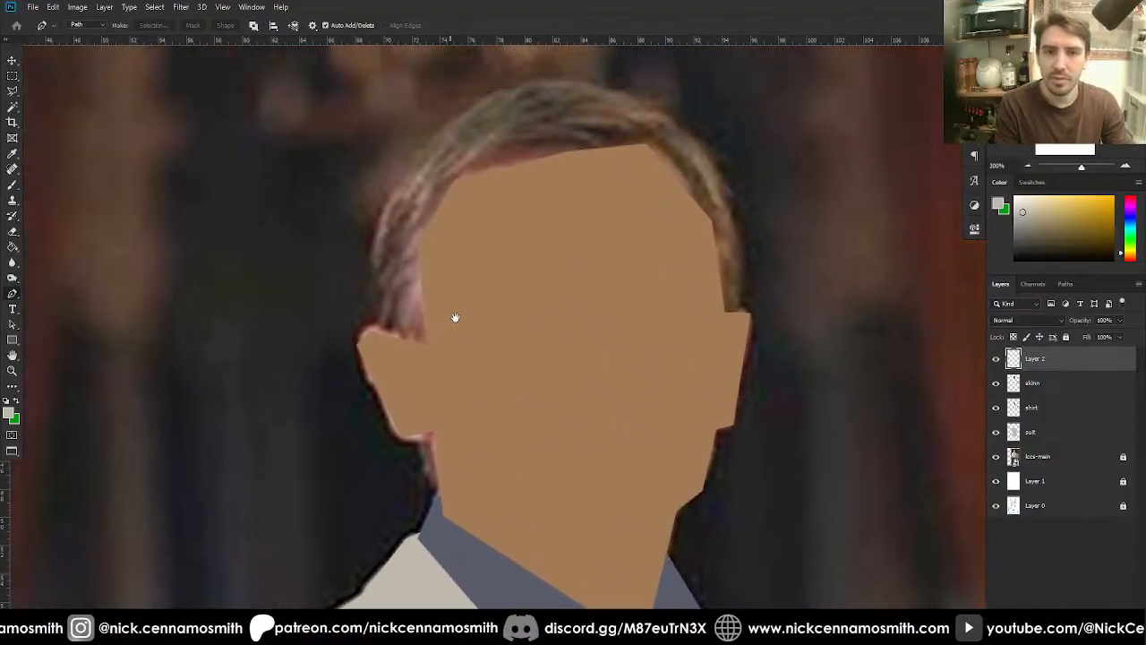
pyautogui.press('l')
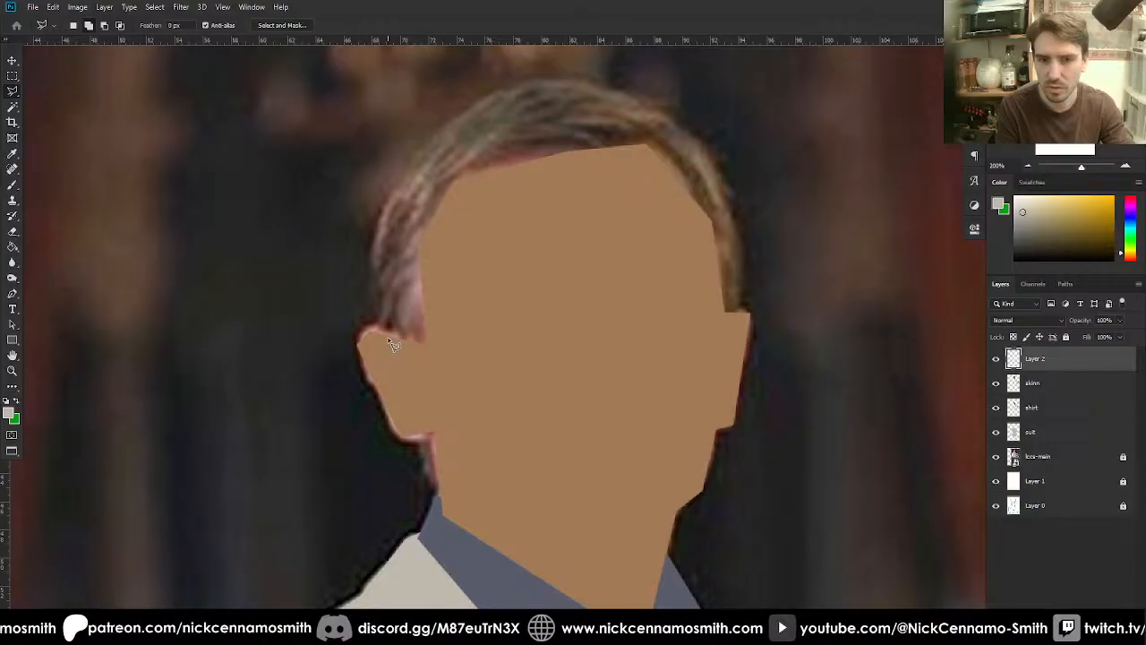
pyautogui.click(389, 338)
pyautogui.click(429, 344)
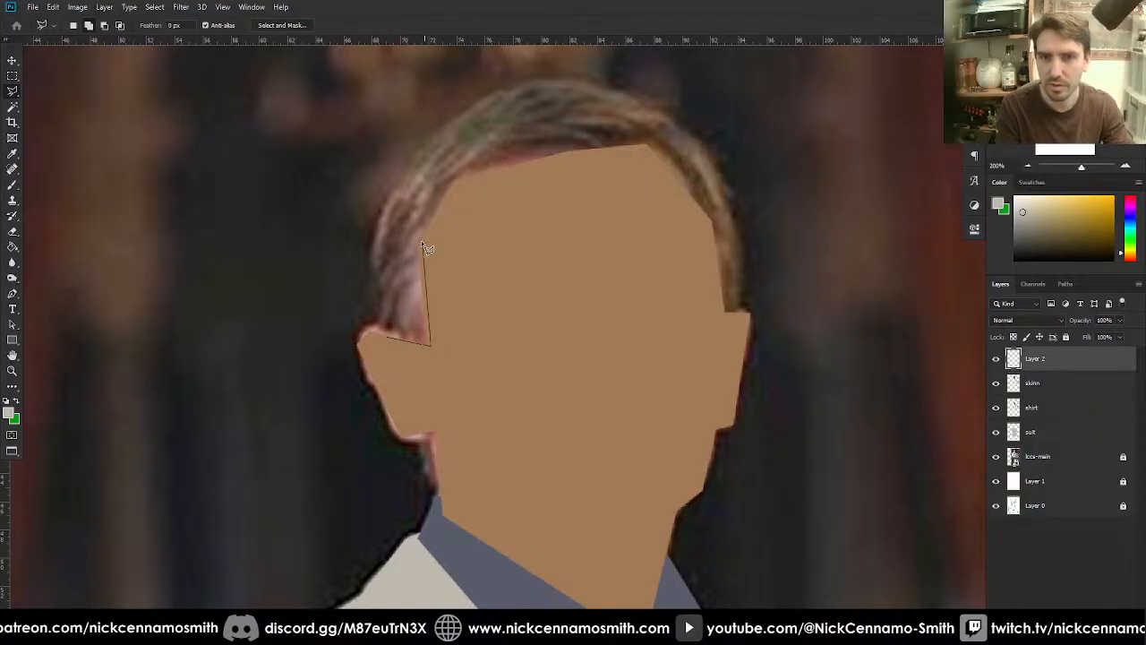
pyautogui.click(421, 240)
pyautogui.click(458, 181)
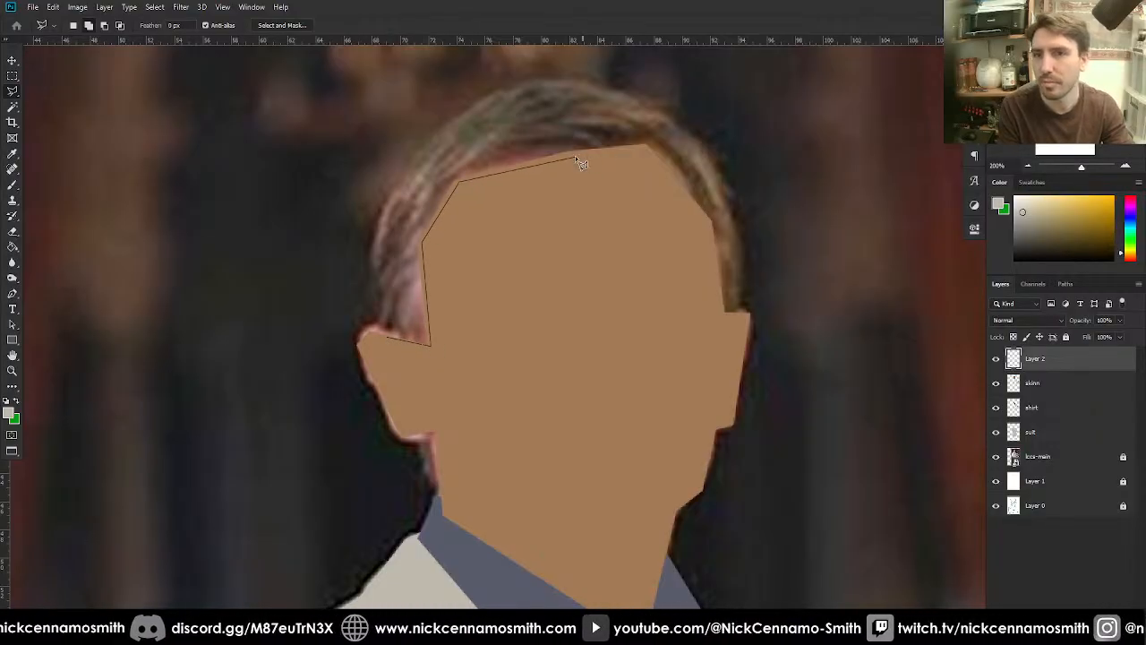
pyautogui.click(575, 156)
pyautogui.click(642, 150)
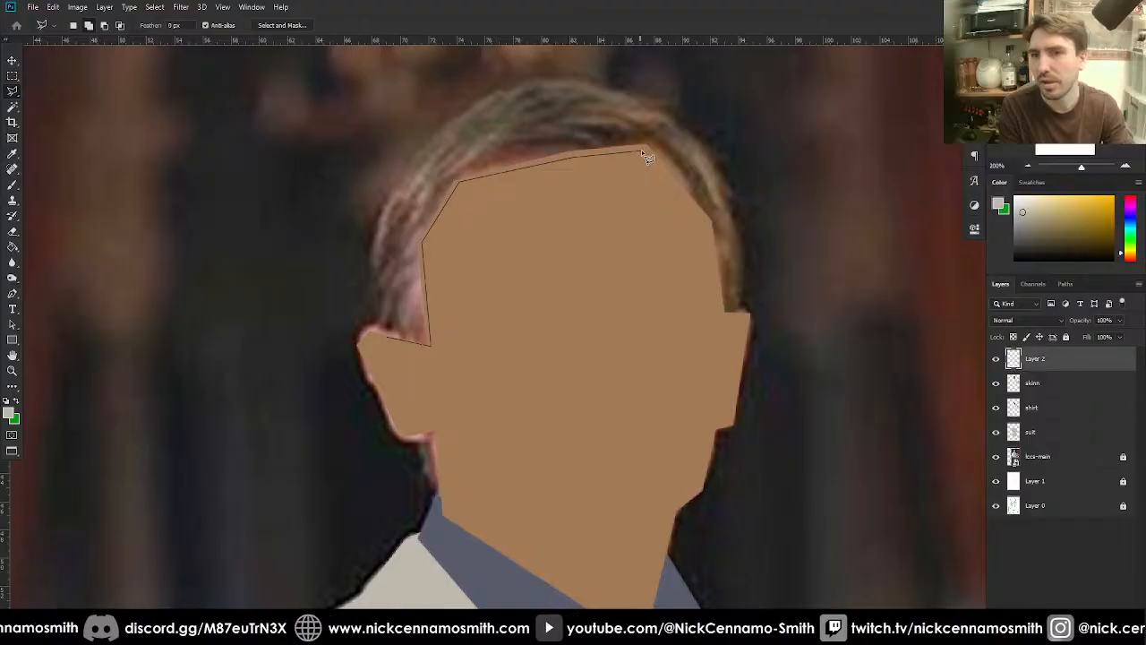
pyautogui.click(708, 223)
pyautogui.click(722, 314)
pyautogui.click(739, 315)
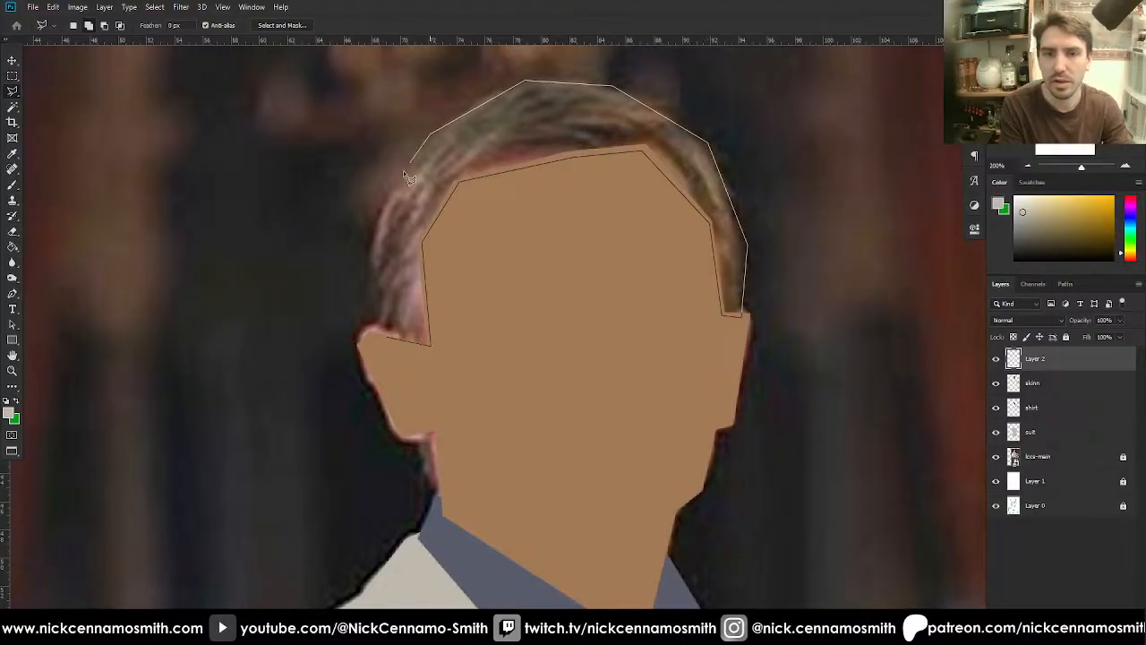
pyautogui.doubleClick(404, 345)
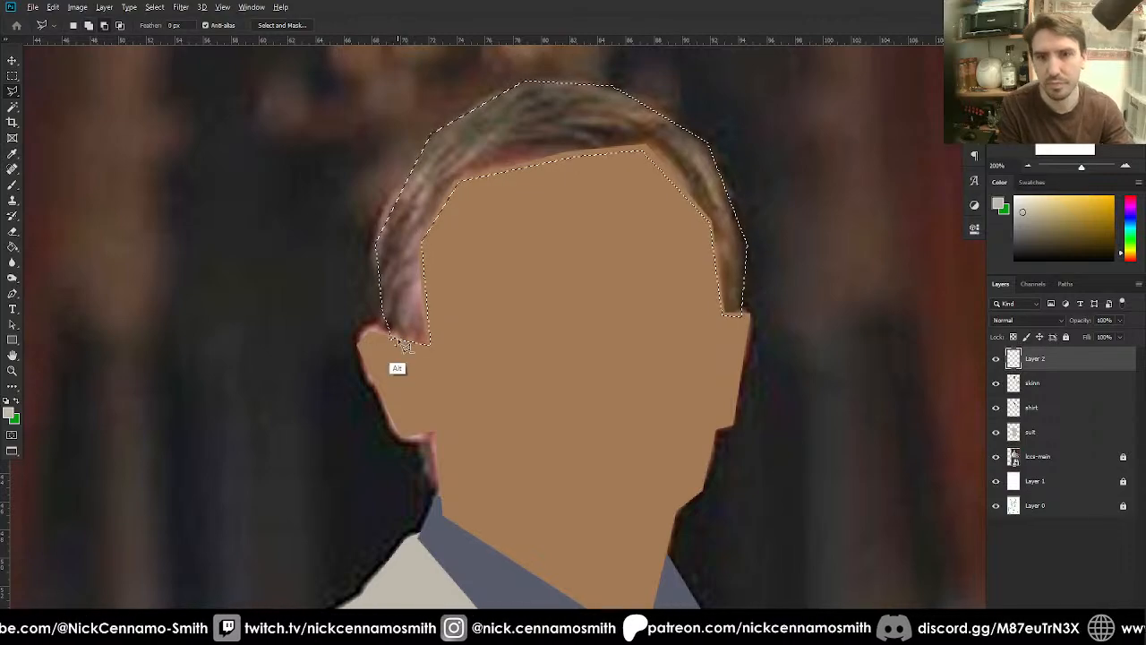
pyautogui.keyDown('alt'); pyautogui.click(370, 331); pyautogui.keyUp('alt')
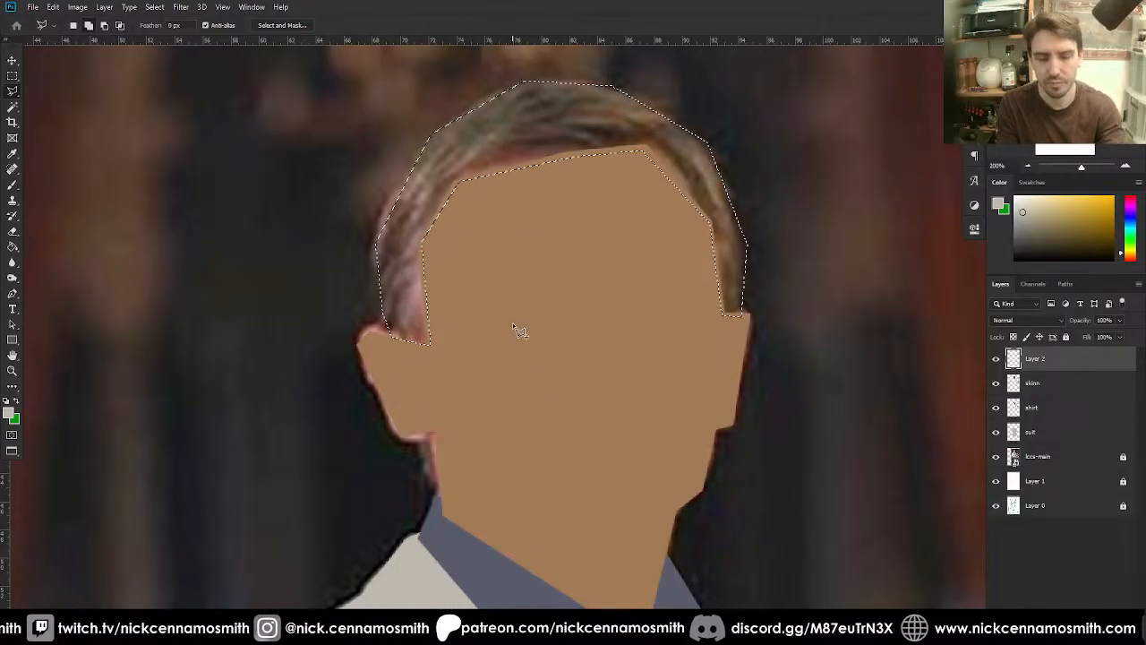
# - Sample a dark grey-brown from the man's hair, fill the hair selection with it using the Paint Bucket, and deselect
pyautogui.press('i')
pyautogui.click(546, 113)
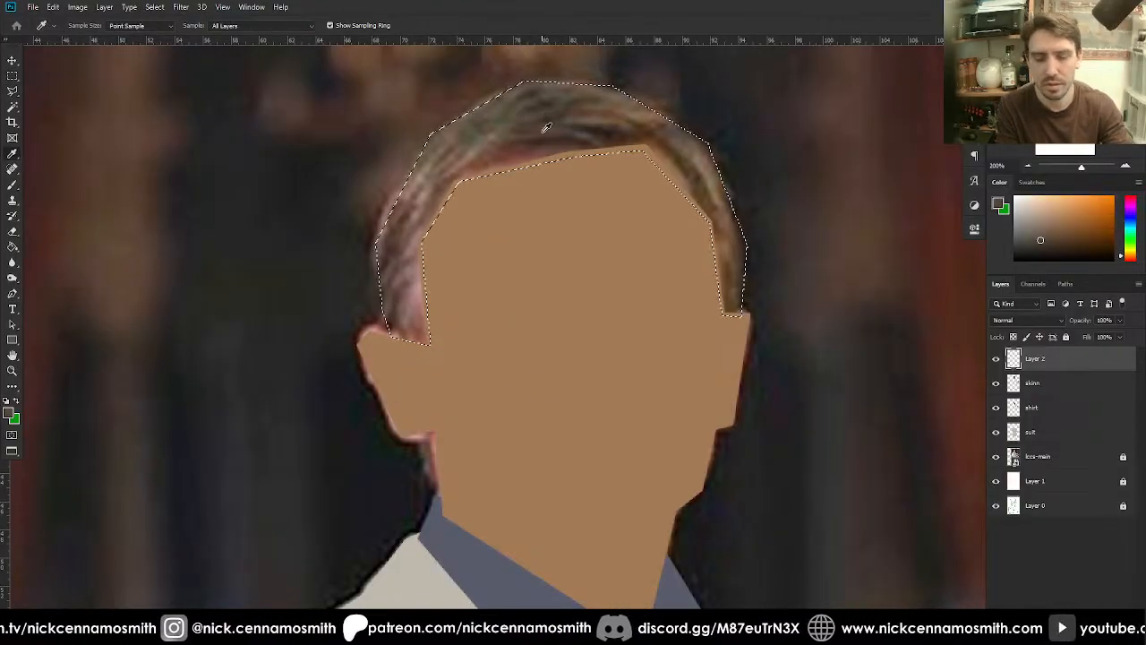
pyautogui.press('b')
pyautogui.press('g')
pyautogui.click(525, 150)
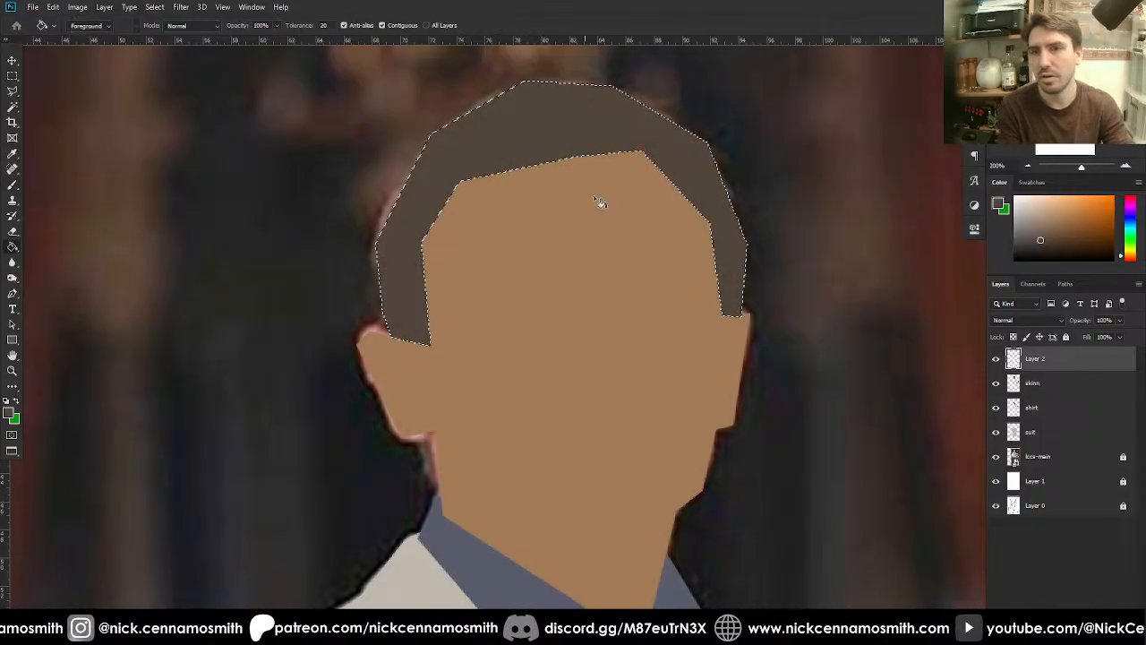
pyautogui.hotkey('ctrl', 'd')
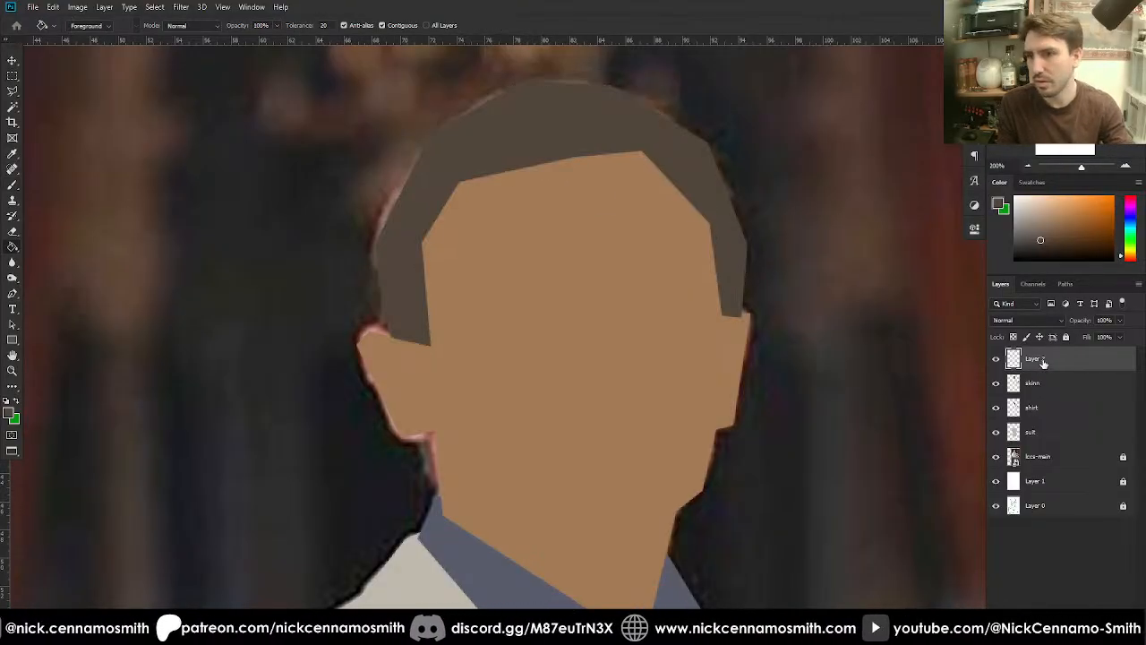
# - Move the hair layer directly below the skin layer and hide the man's reference photo
pyautogui.moveTo(1043, 361); pyautogui.dragTo(1039, 398)
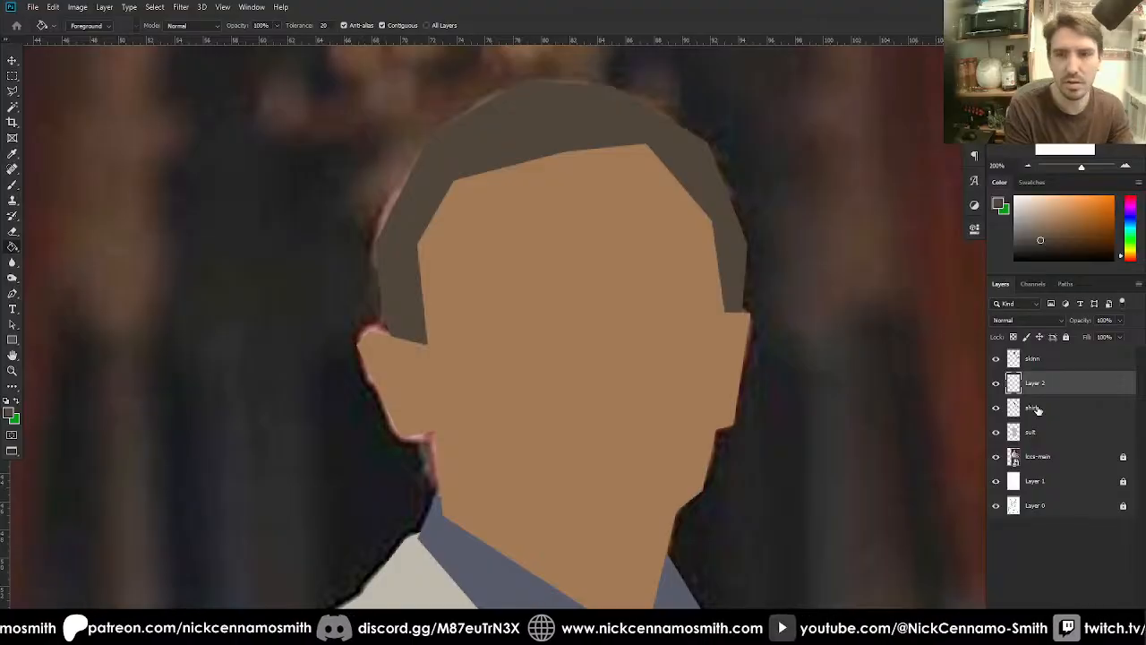
pyautogui.hotkey('ctrl', '0')
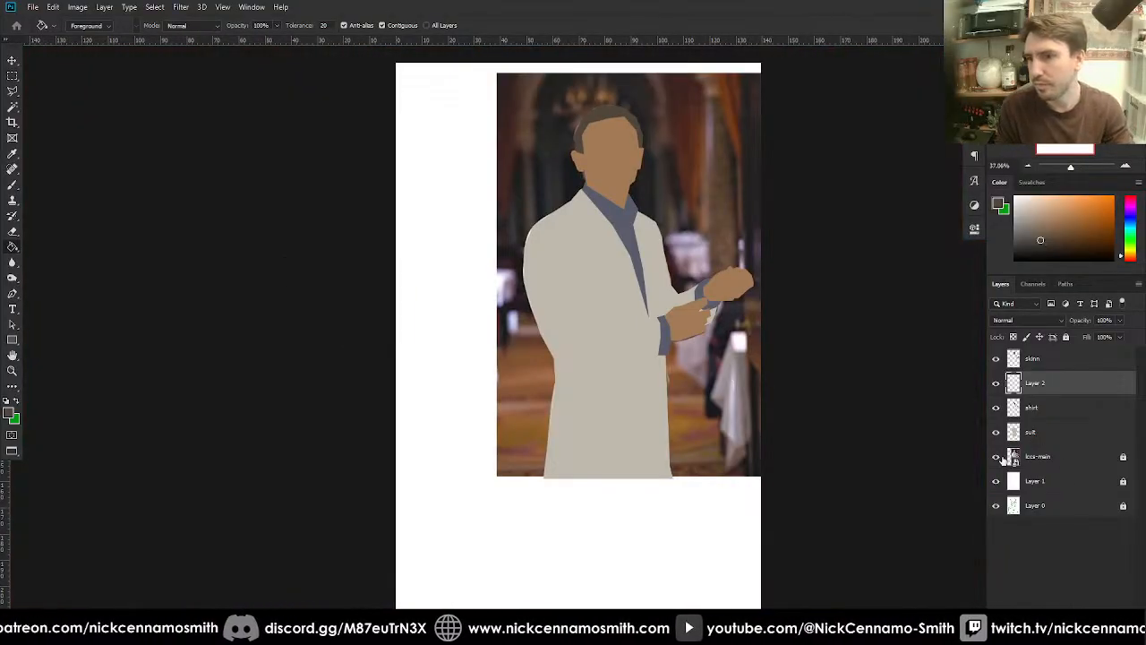
pyautogui.click(996, 457)
# - Group the skin, hair, shirt and suit layers and name the group bond
pyautogui.click(1043, 432)
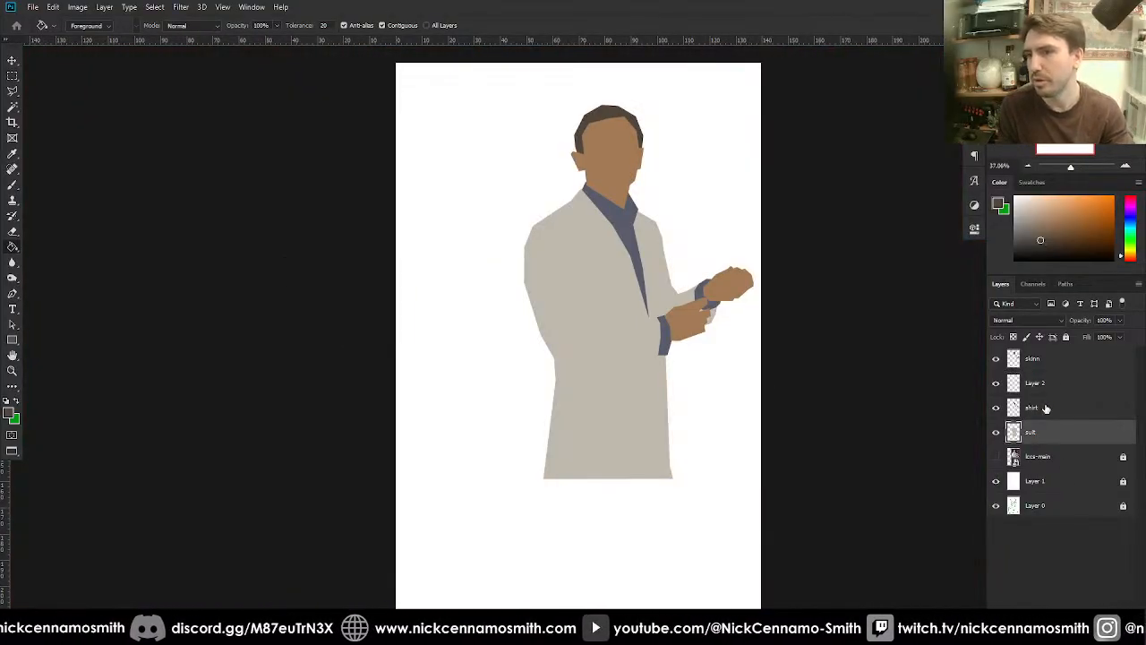
pyautogui.keyDown('shift'); pyautogui.click(1055, 360); pyautogui.keyUp('shift')
pyautogui.moveTo(1054, 362); pyautogui.dragTo(1072, 614)
pyautogui.doubleClick(1044, 357)
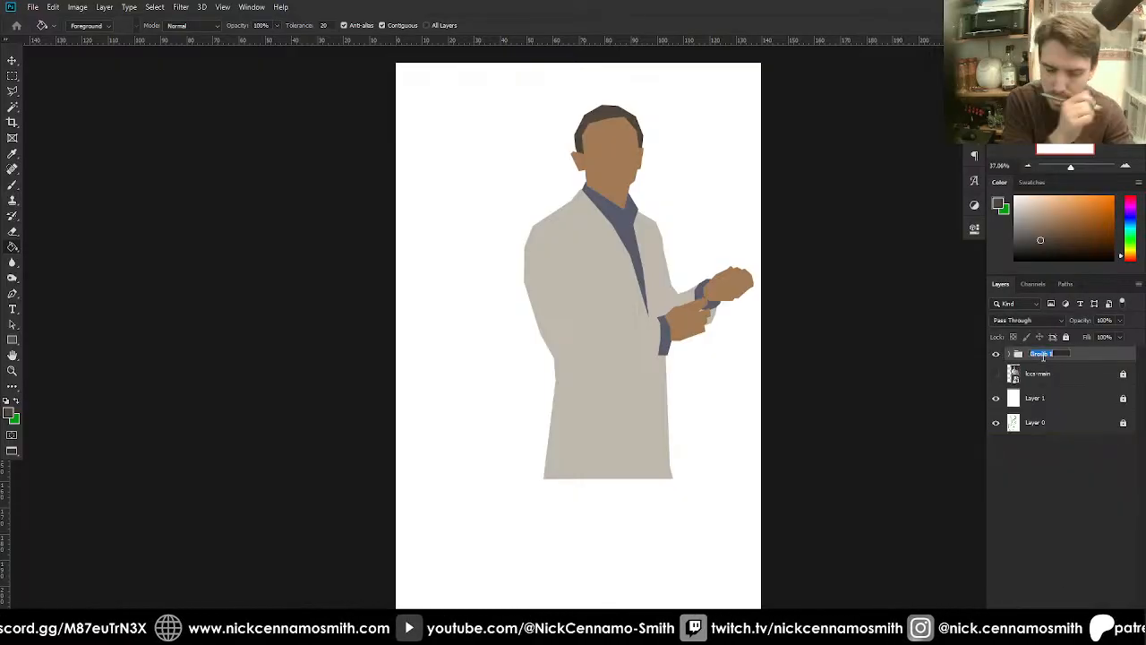
pyautogui.write('body')
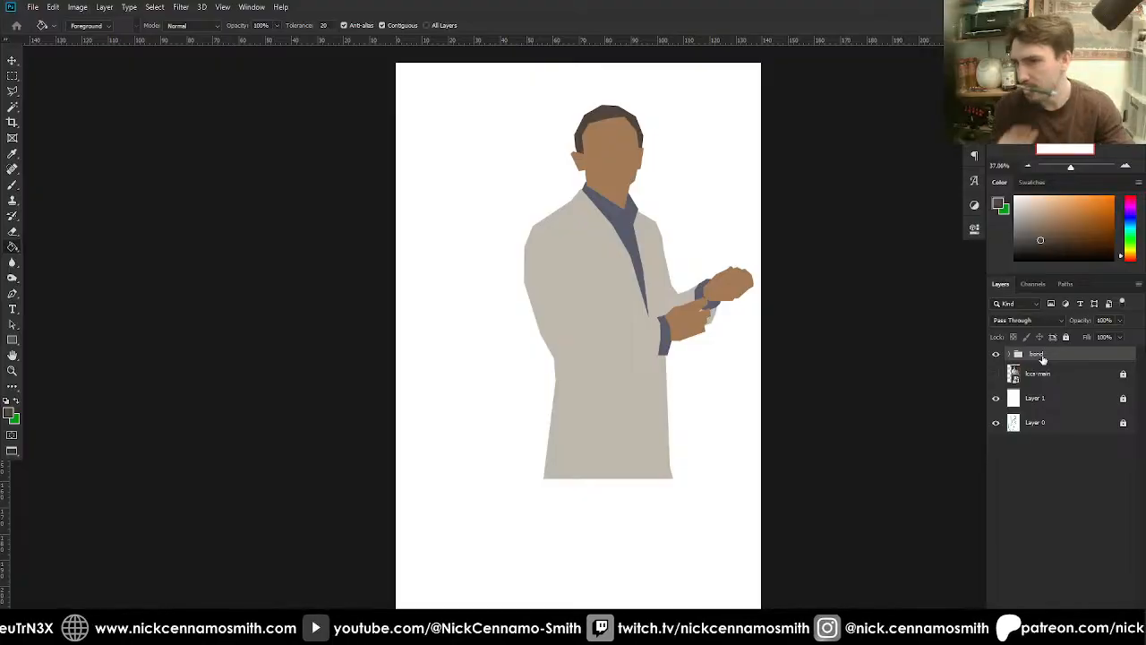
pyautogui.press('Return')
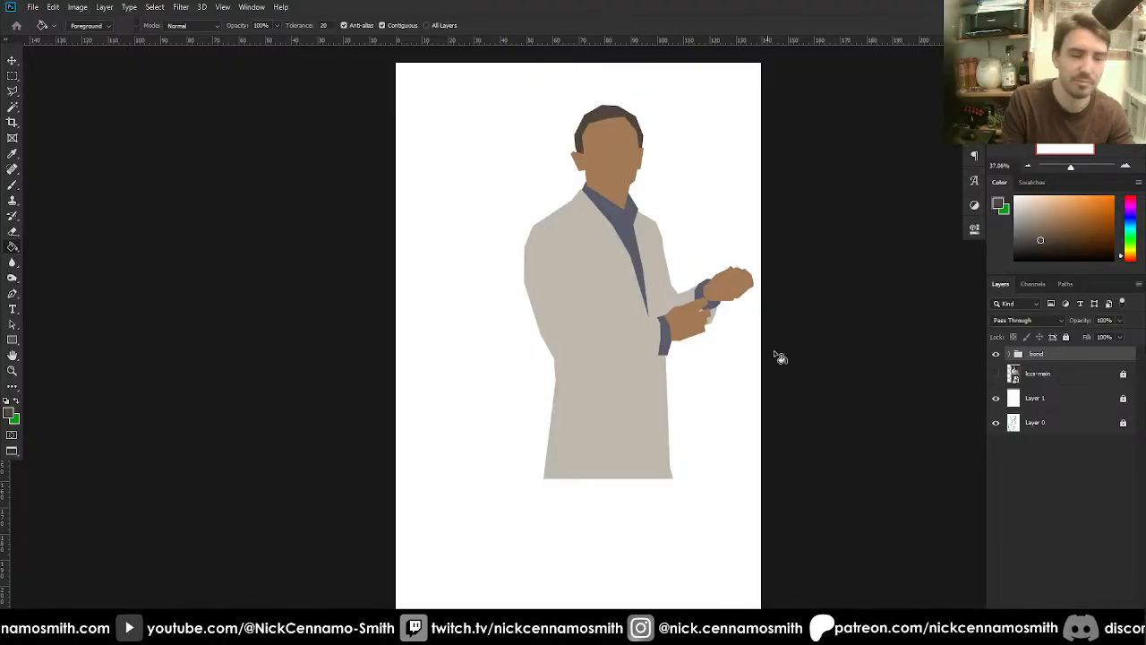
# - Compare the bond group with the man's reference photo by toggling the visibility of both
pyautogui.click(995, 355)
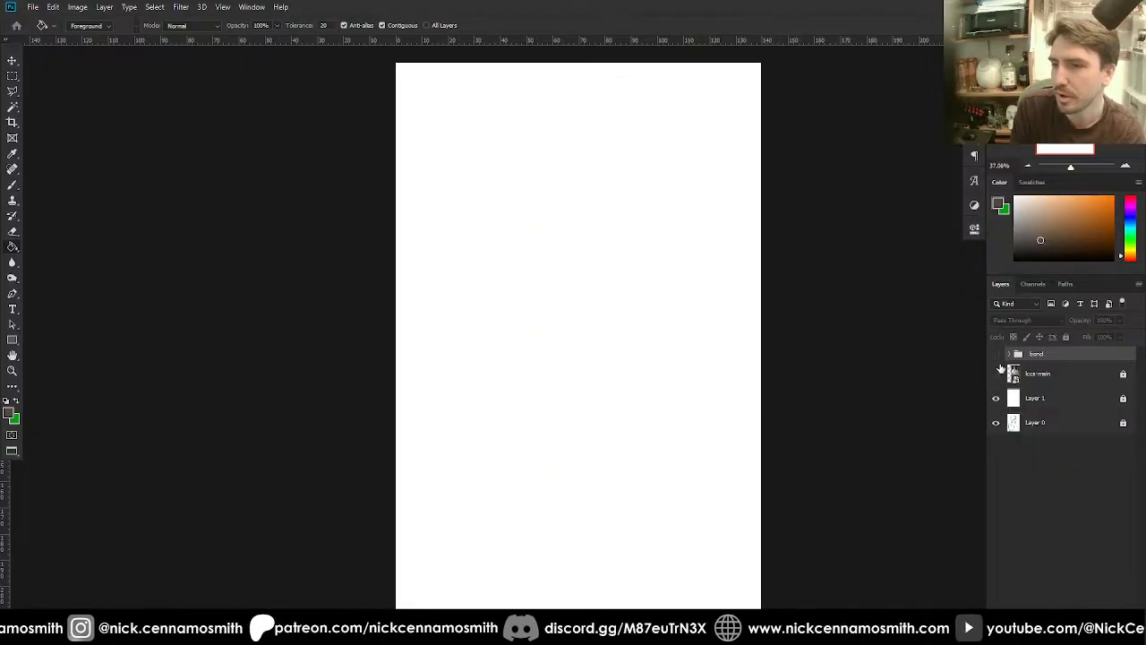
pyautogui.click(996, 354)
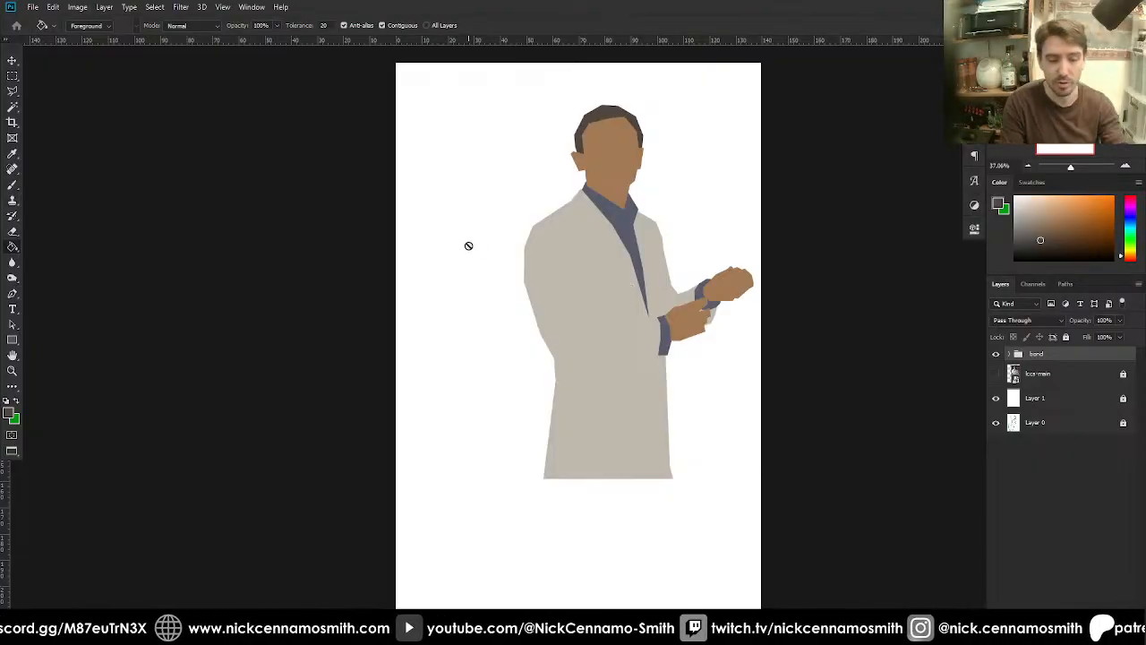
pyautogui.press('v')
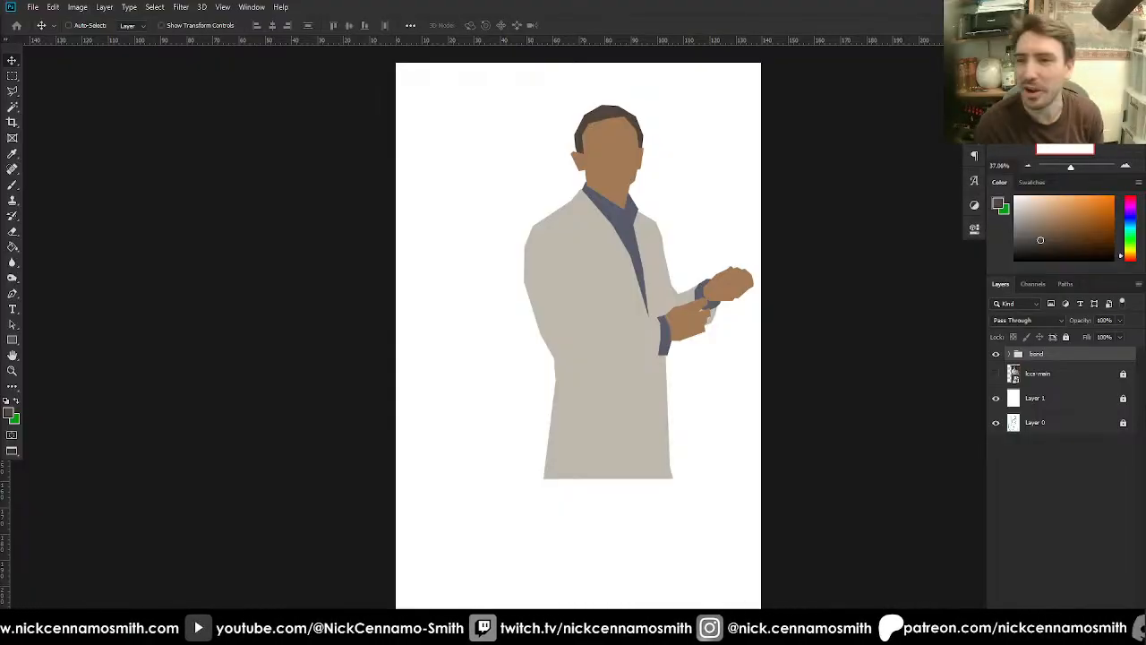
pyautogui.click(995, 354)
pyautogui.click(996, 374)
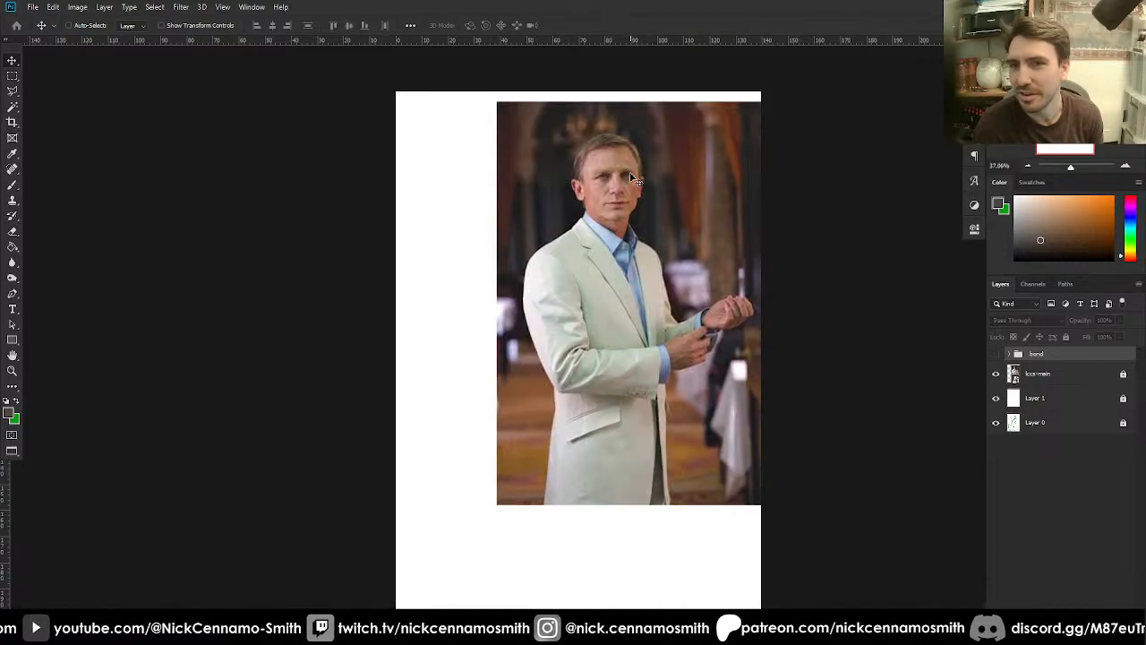
pyautogui.click(995, 354)
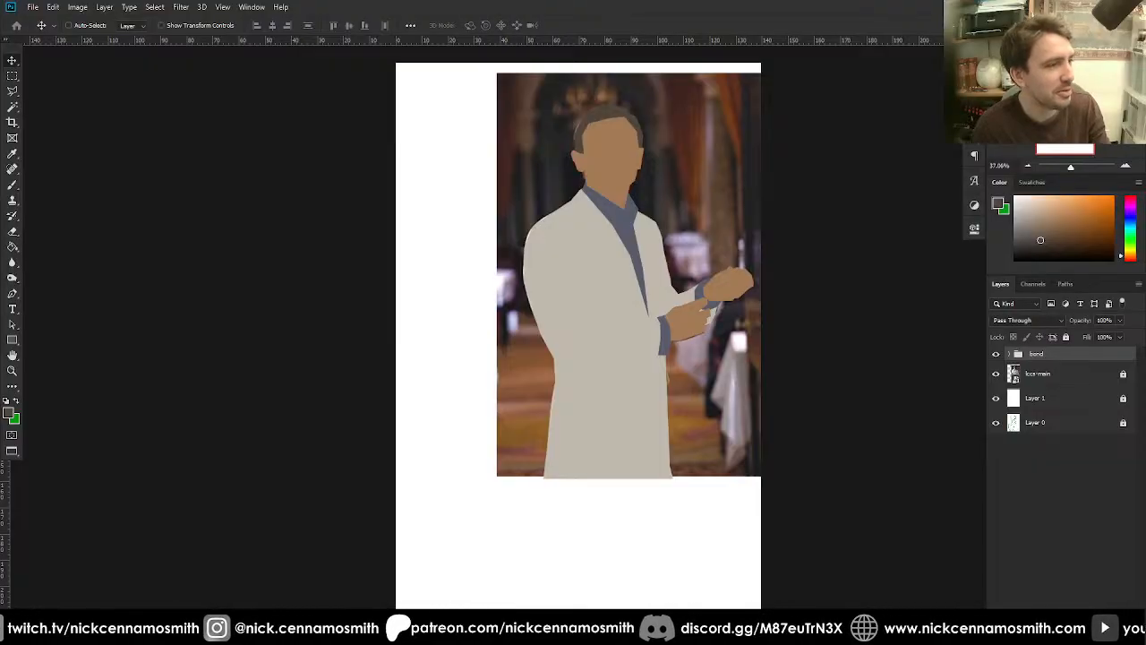
# - Switch to the browser and examine the face in the close-up portrait on Reddit at different zoom levels
pyautogui.hotkey('alt', 'Tab')
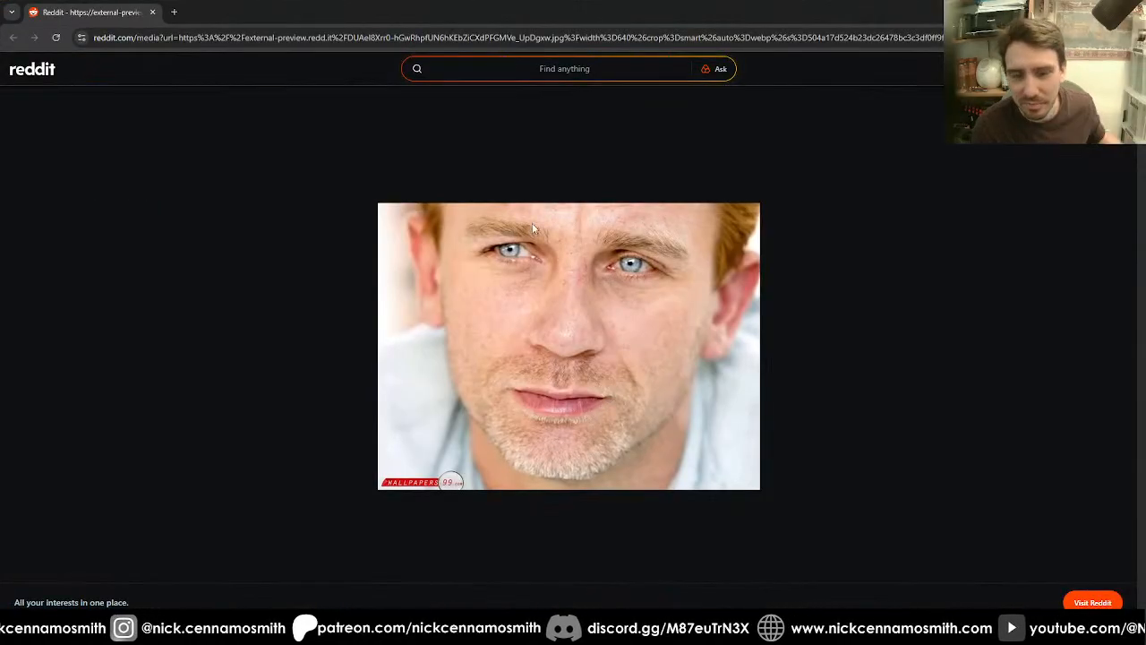
pyautogui.scroll(7, 525, 227)
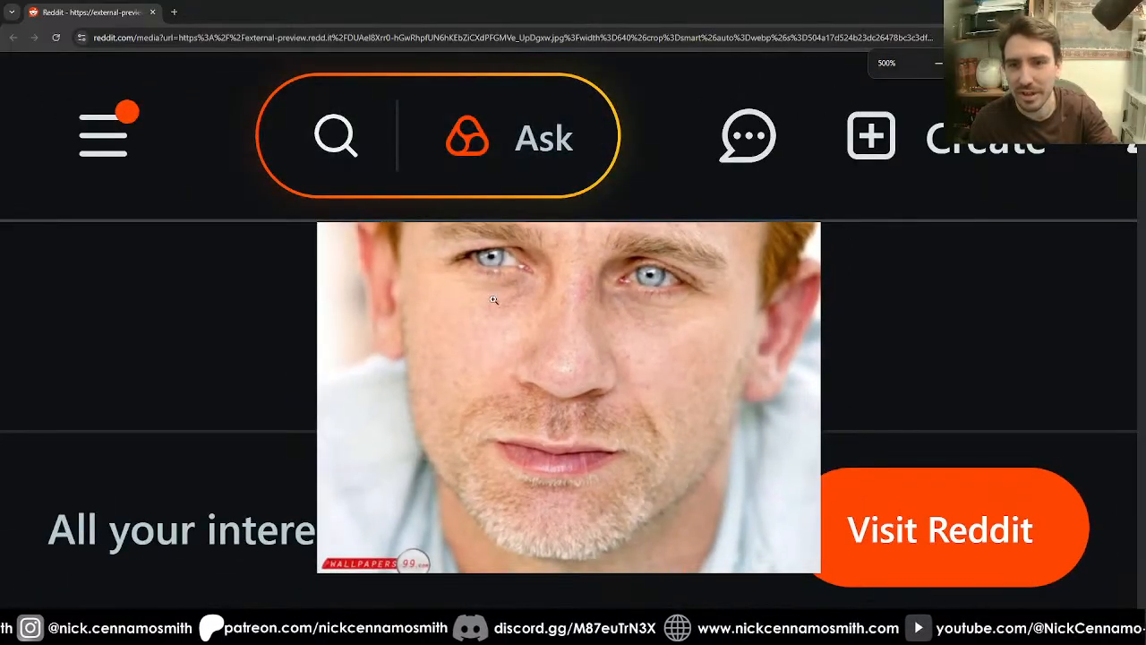
pyautogui.scroll(-2, 496, 221)
pyautogui.scroll(-2, 496, 221)
pyautogui.scroll(-3, 496, 221)
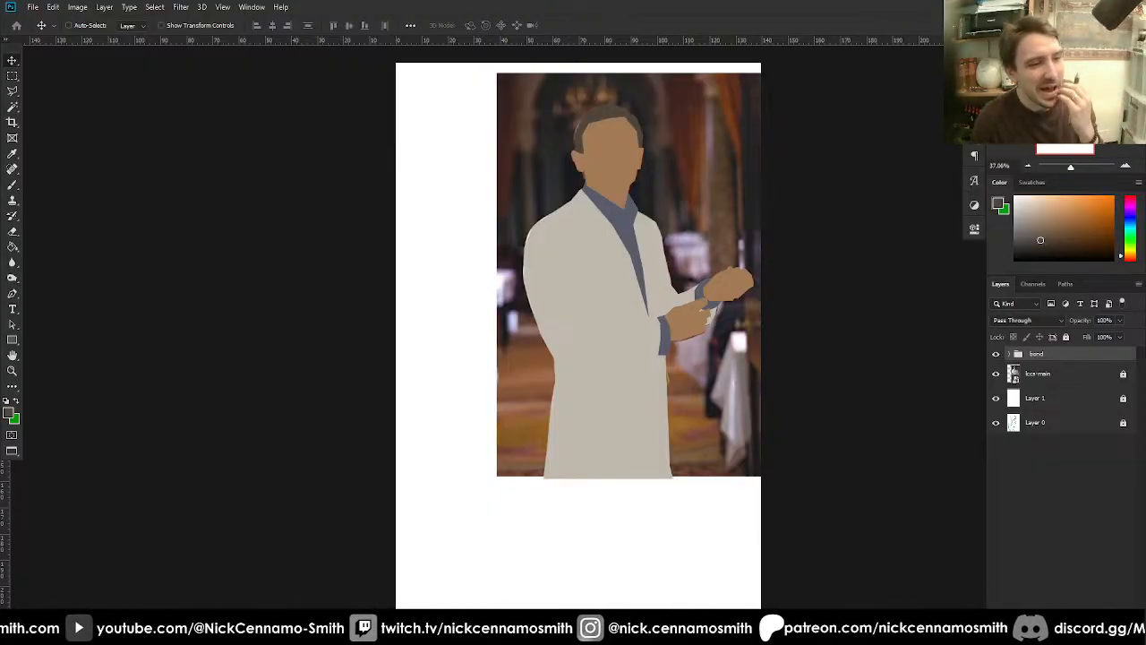
# - Hide the man's reference photo and place the black-and-white photo of a woman in a backless dress below the bond group
pyautogui.click(995, 374)
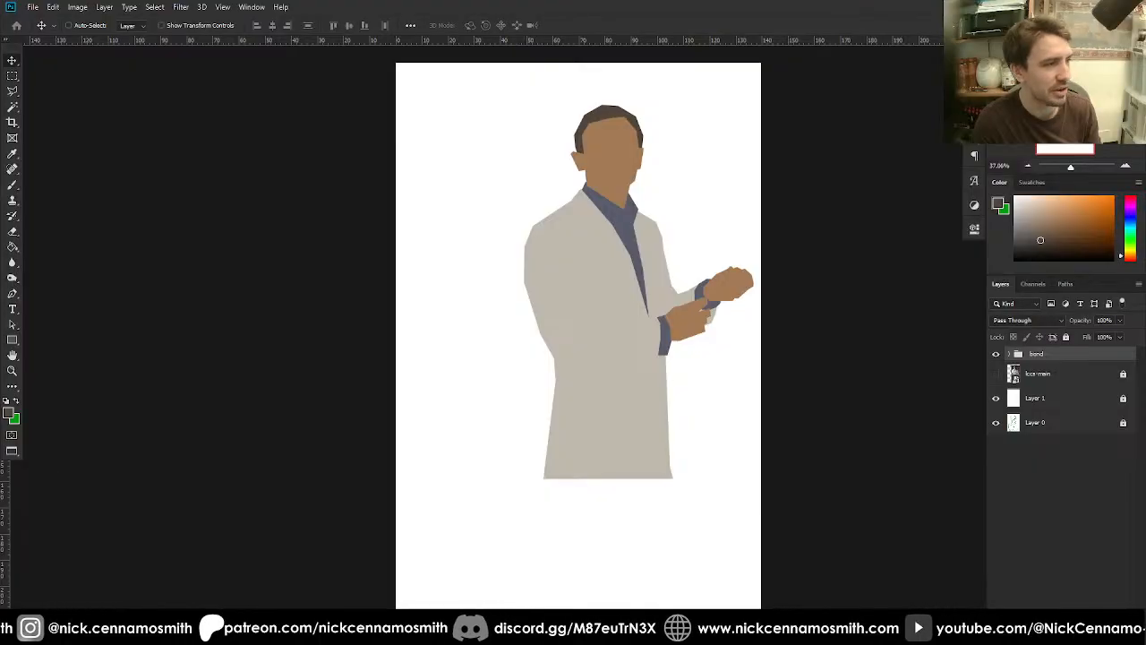
pyautogui.hotkey('ctrl', 't')
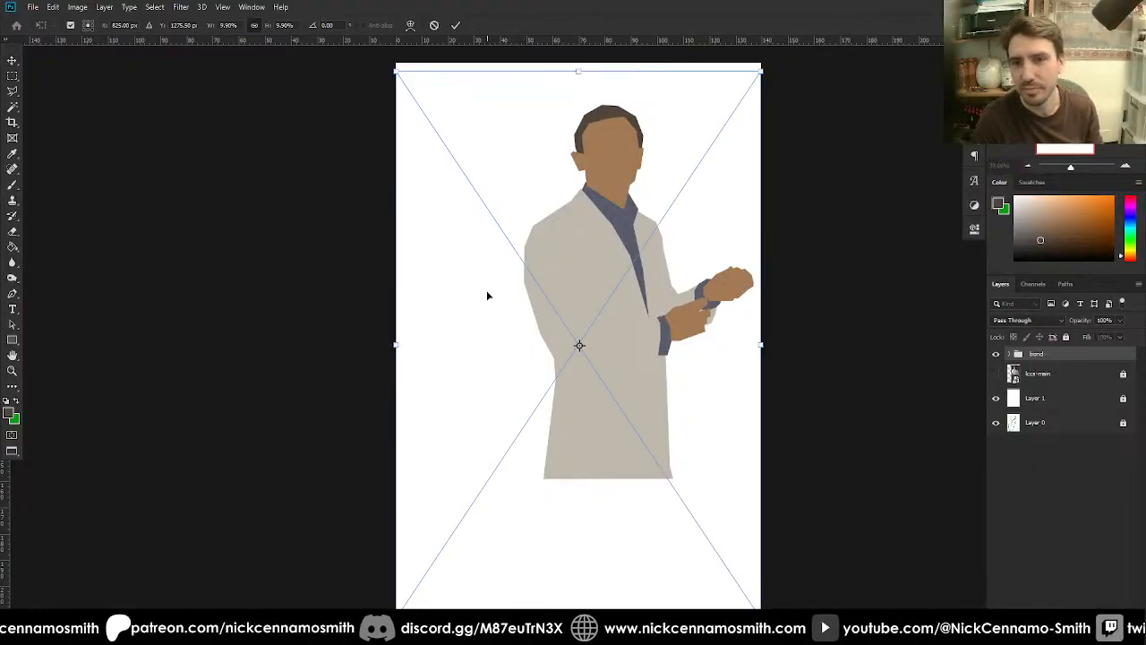
pyautogui.press('Return')
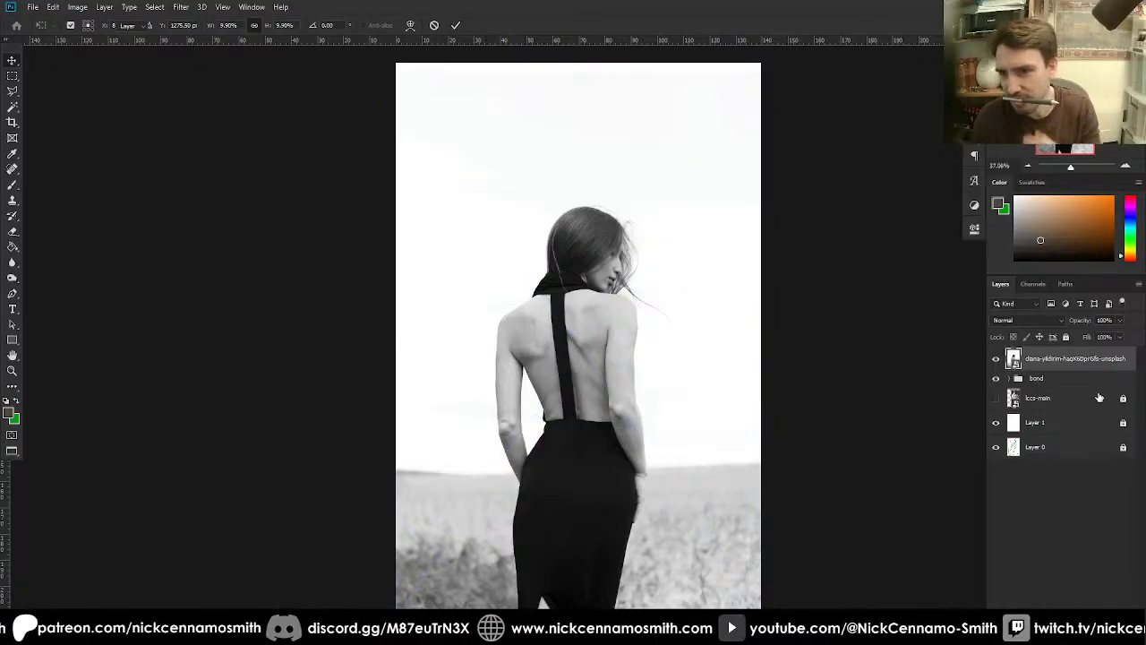
pyautogui.moveTo(1068, 369); pyautogui.dragTo(1037, 398)
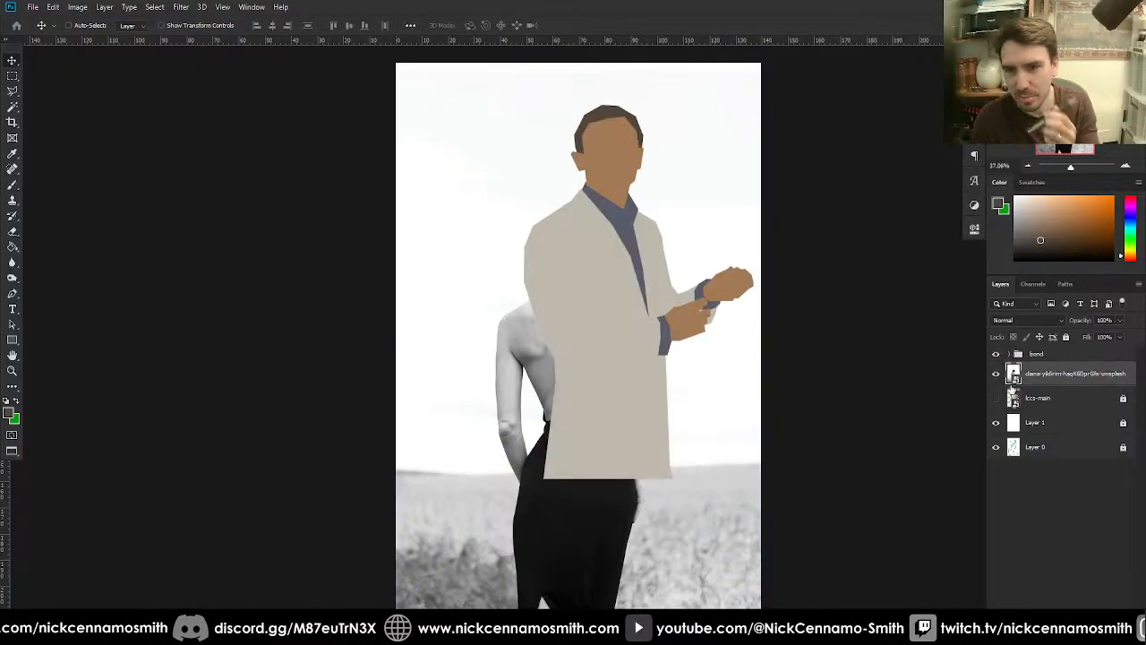
# - Move the woman's photo up and left beside the man and flip it horizontally with a width of -9.90%
pyautogui.moveTo(524, 491); pyautogui.dragTo(452, 384)
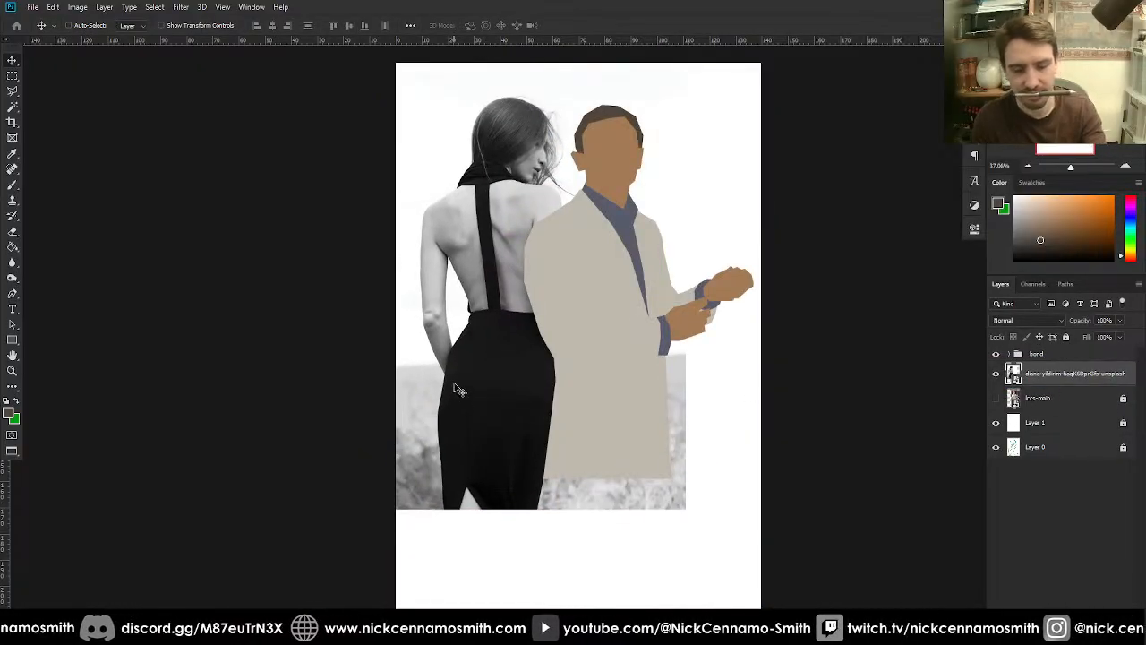
pyautogui.hotkey('ctrl', 't')
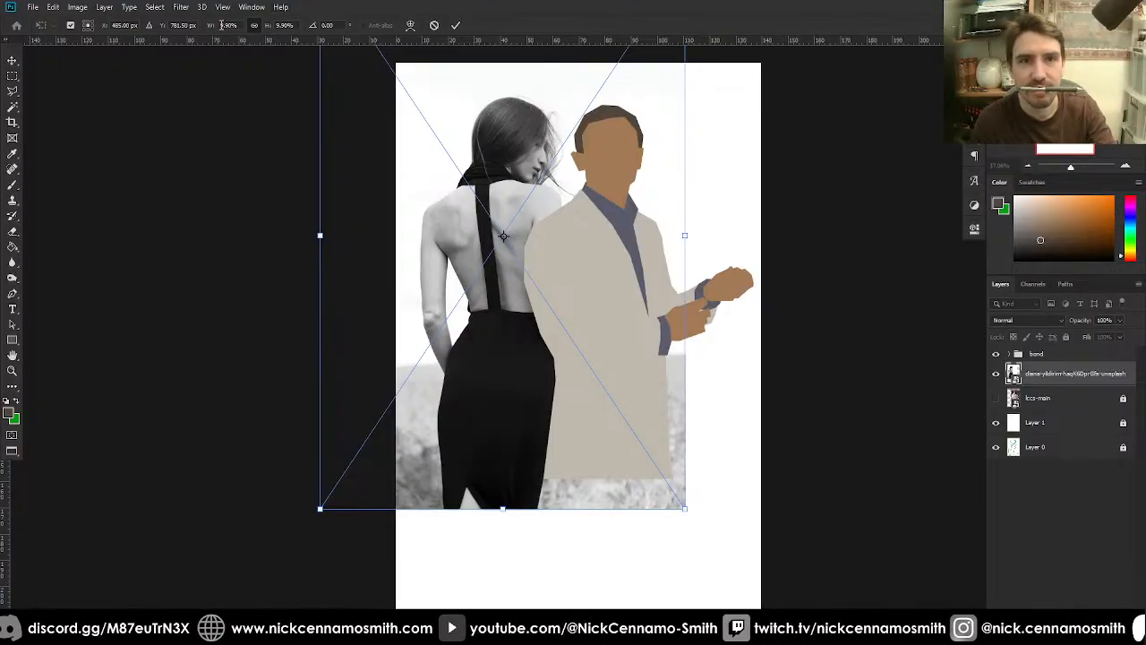
pyautogui.click(221, 25)
pyautogui.write('-')
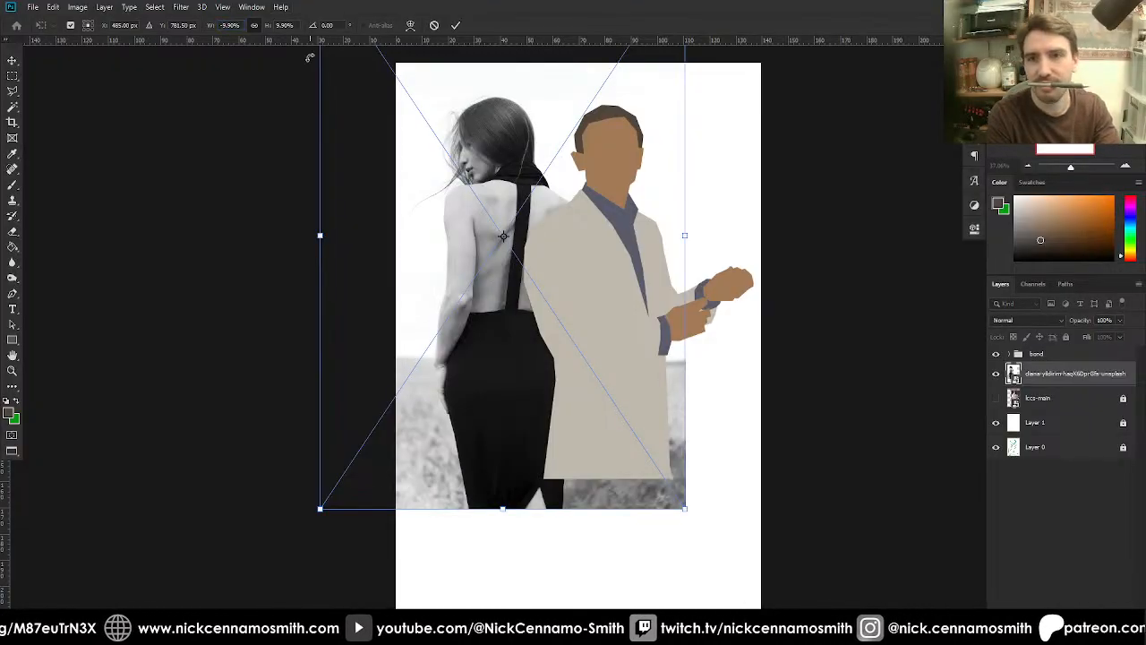
pyautogui.press('Return')
# - Scale the backless-dress photo to 8.72% and position it beside the man with its bottom edge level with his coat hem
pyautogui.moveTo(504, 194)
pyautogui.mouseDown()
pyautogui.moveTo(519, 205)
pyautogui.moveTo(516, 195)
pyautogui.mouseUp()
pyautogui.hotkey('ctrl', 't')
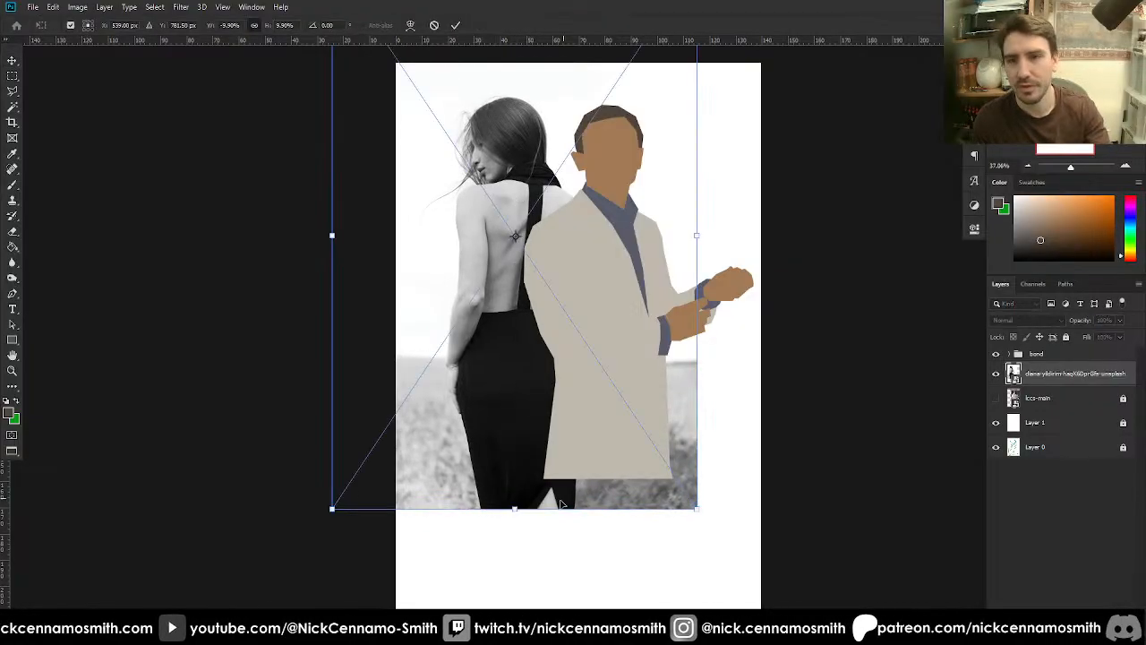
pyautogui.moveTo(561, 507); pyautogui.dragTo(560, 443)
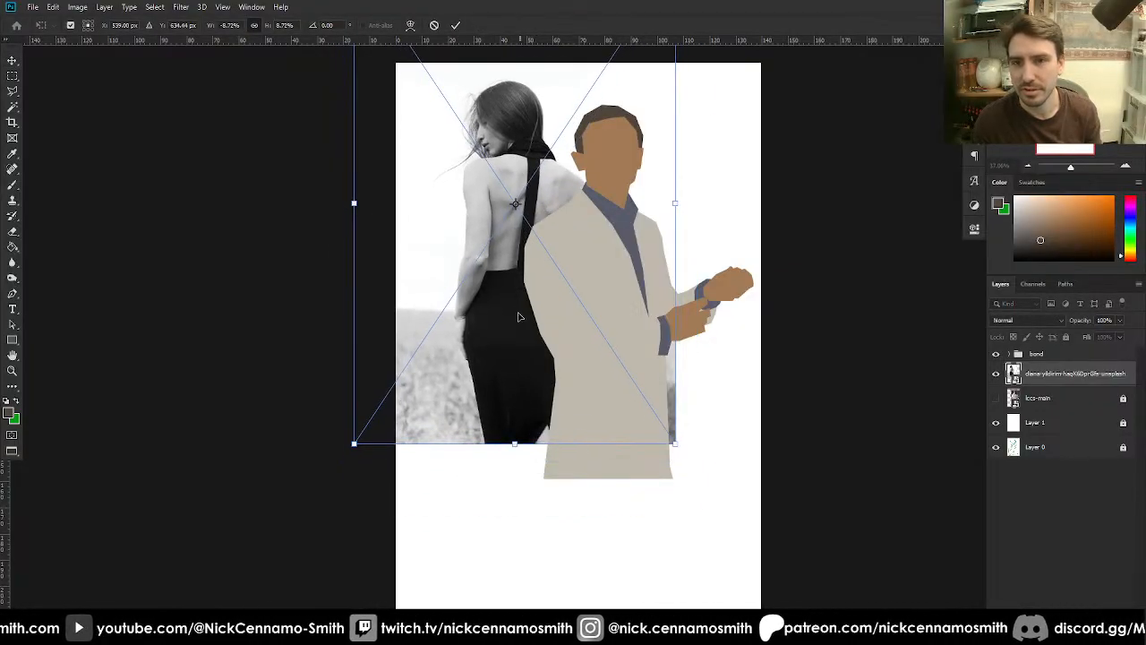
pyautogui.moveTo(517, 316); pyautogui.dragTo(522, 335)
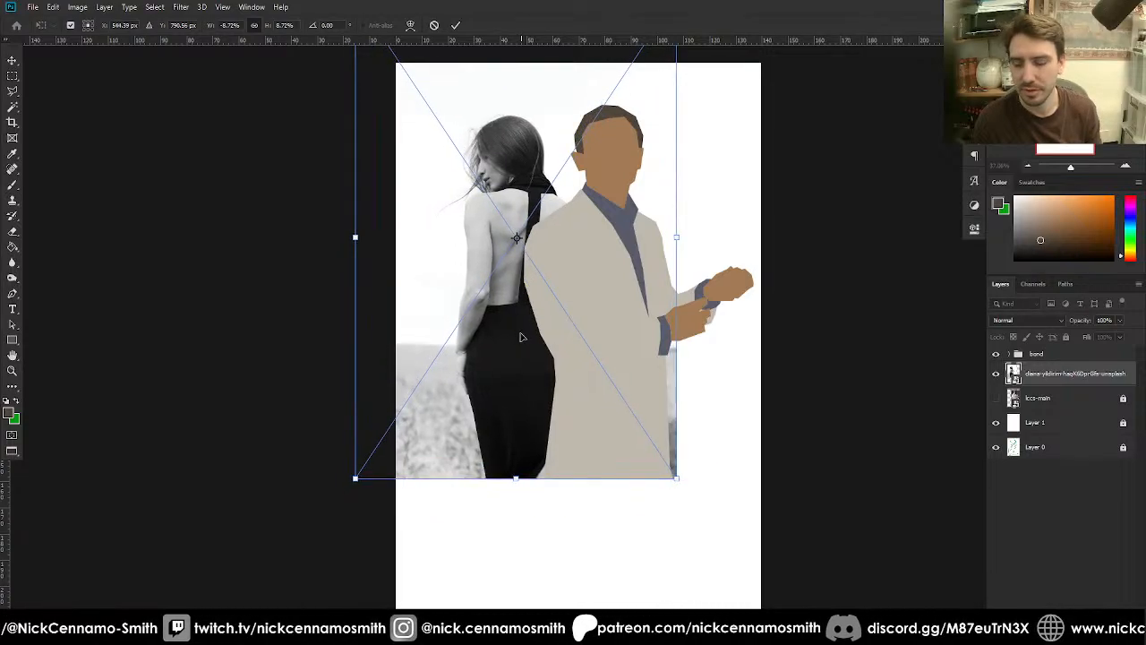
pyautogui.press('Return')
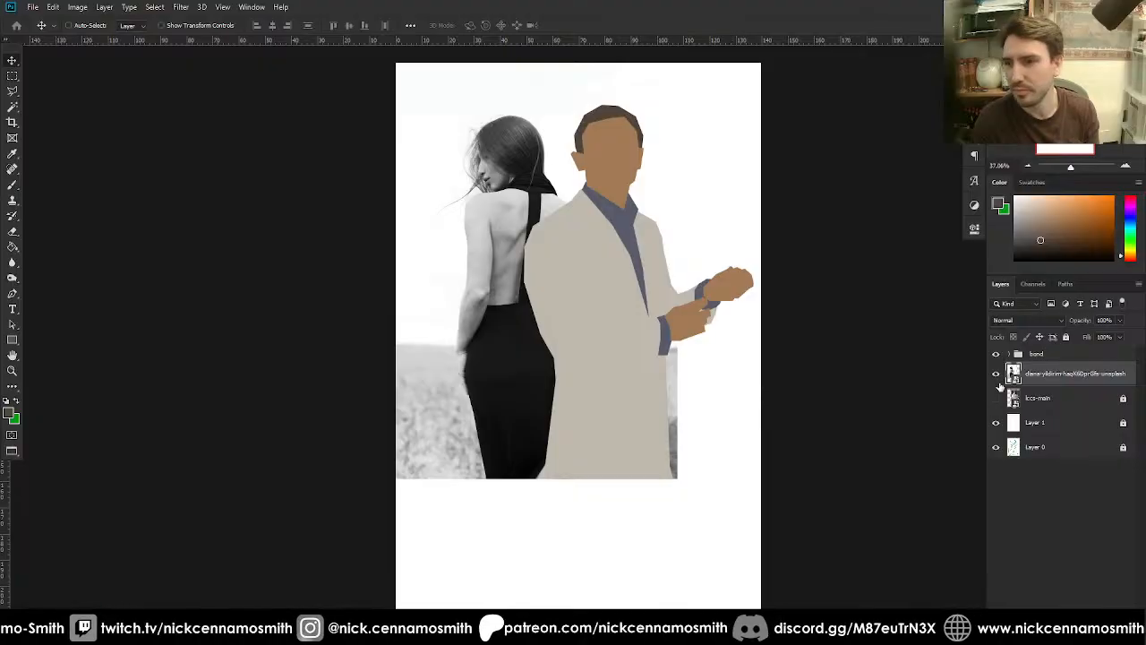
# - Hide the backless-dress photo and place the black-and-white photo of a woman in a long-sleeved black dress at the upper left beside the man
pyautogui.click(996, 374)
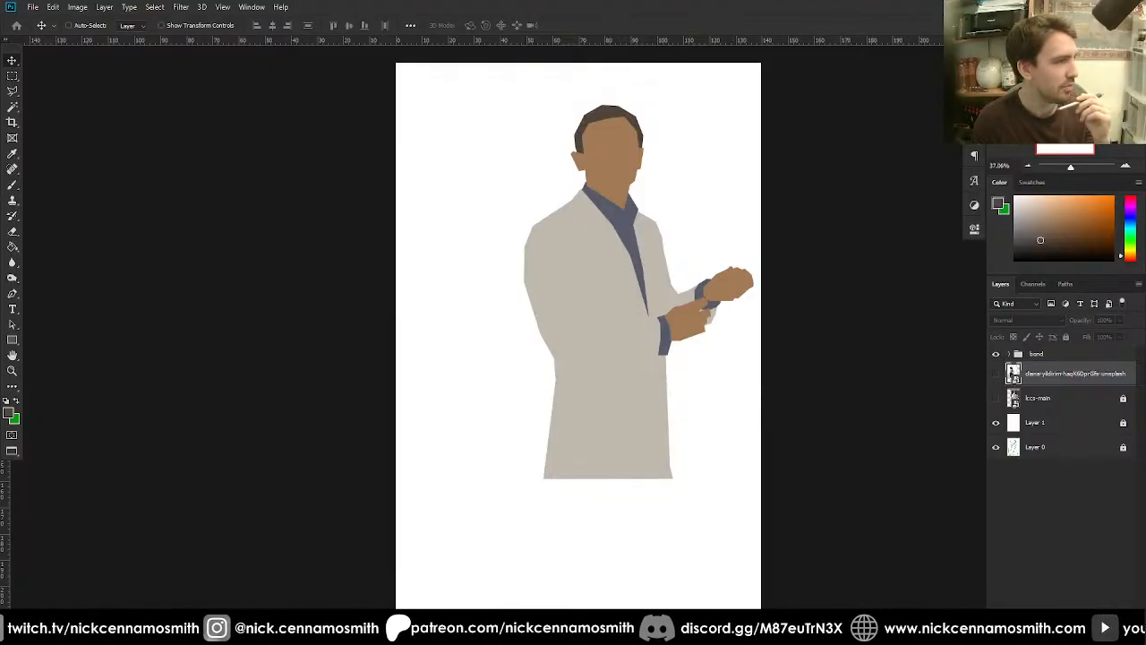
pyautogui.moveTo(755, 429); pyautogui.dragTo(595, 441)
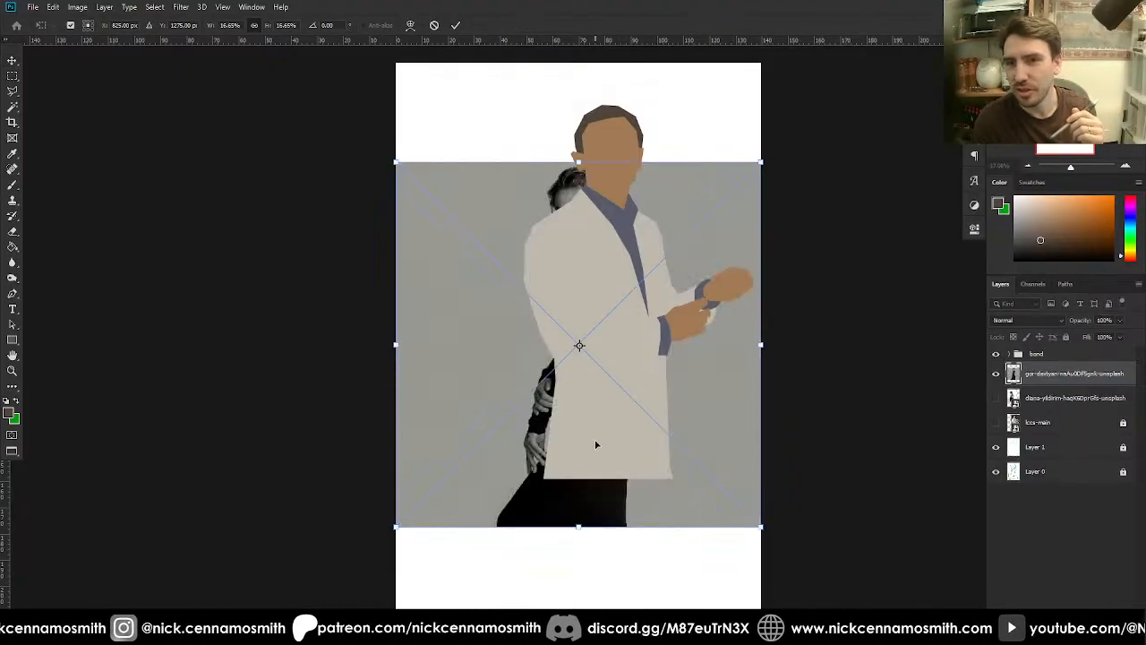
pyautogui.moveTo(499, 436); pyautogui.dragTo(469, 381)
pyautogui.press('Return')
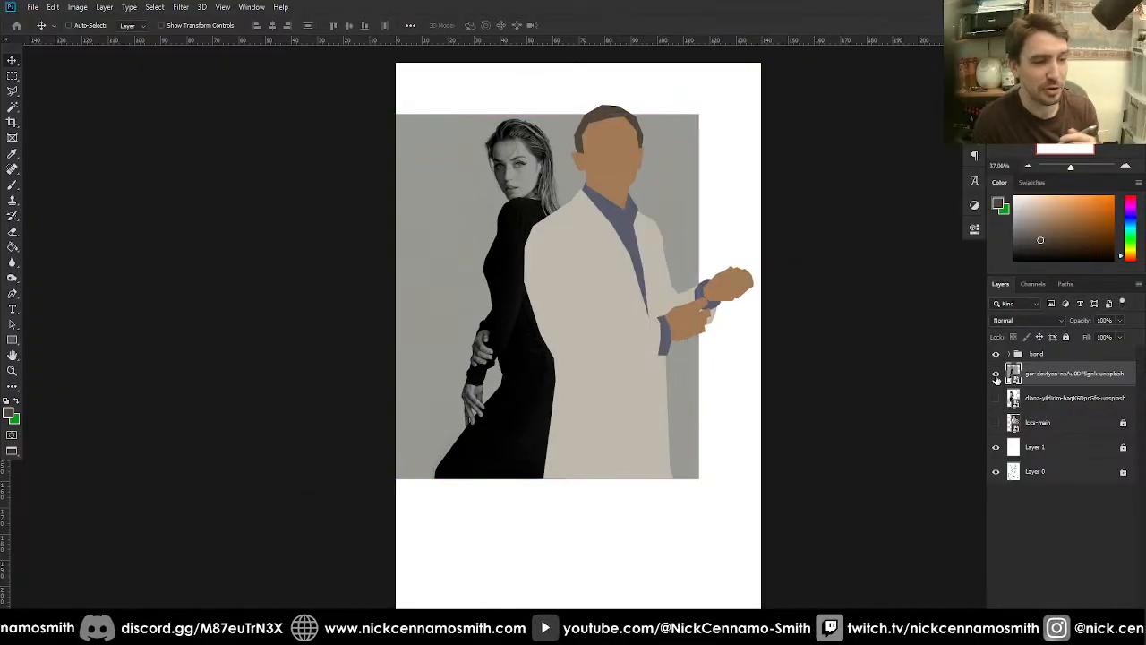
# - Hide the long-sleeved-dress photo and place the photo of the blonde woman in a green dress beside the man, scaled to about 82%
pyautogui.click(996, 375)
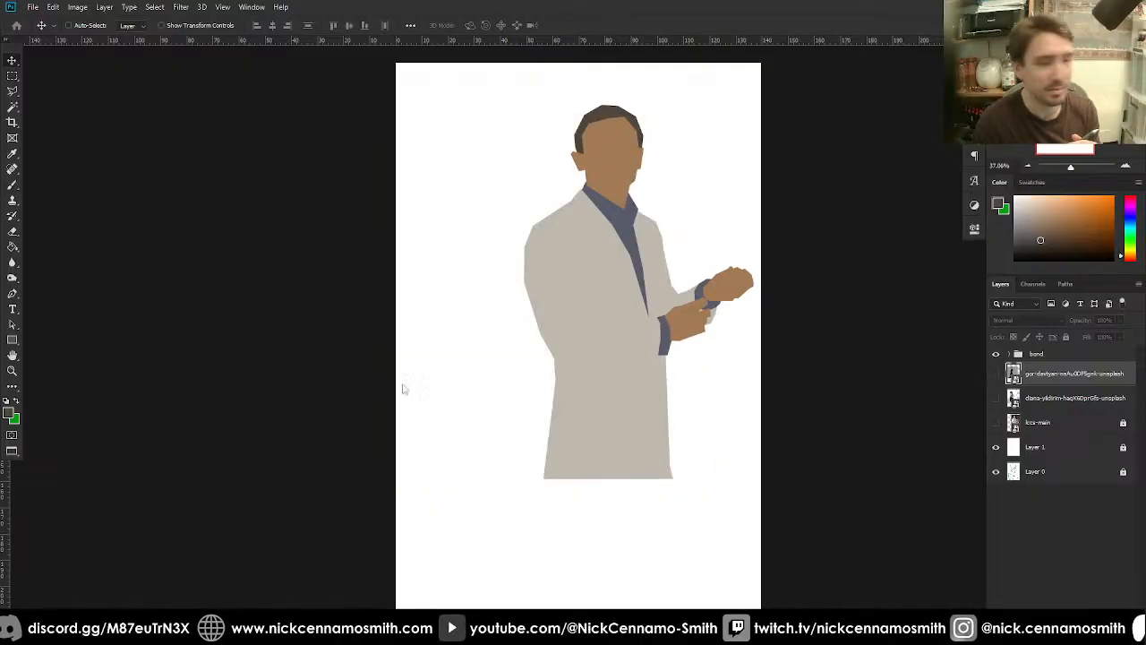
pyautogui.moveTo(402, 385); pyautogui.dragTo(432, 386)
pyautogui.moveTo(517, 441); pyautogui.dragTo(455, 404)
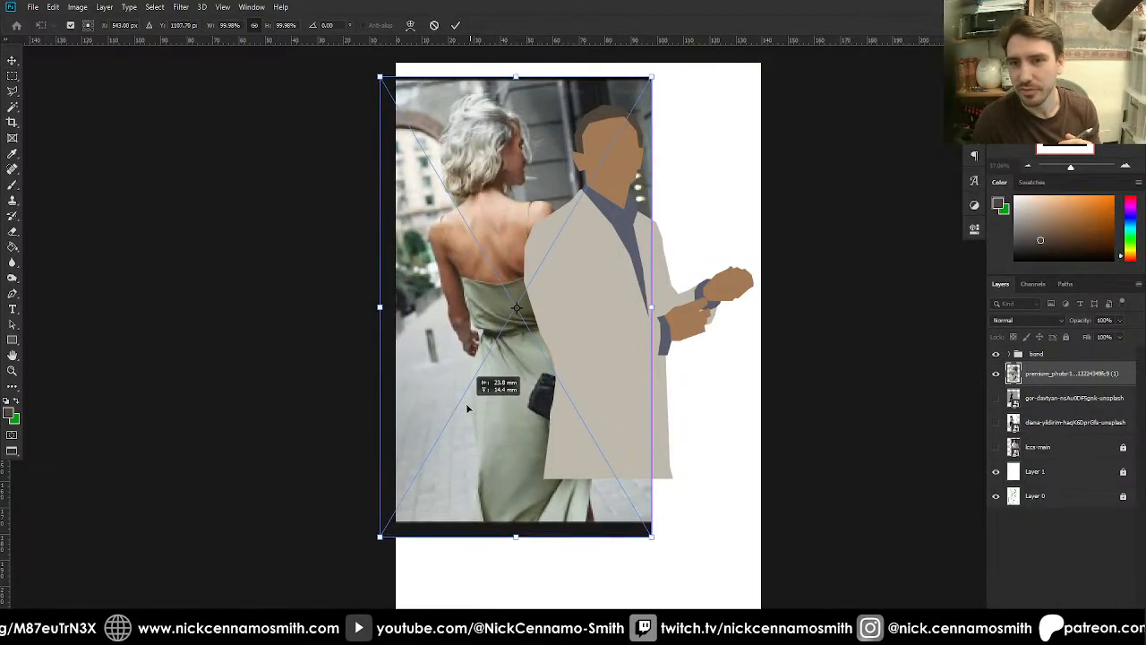
pyautogui.moveTo(521, 541); pyautogui.dragTo(502, 424)
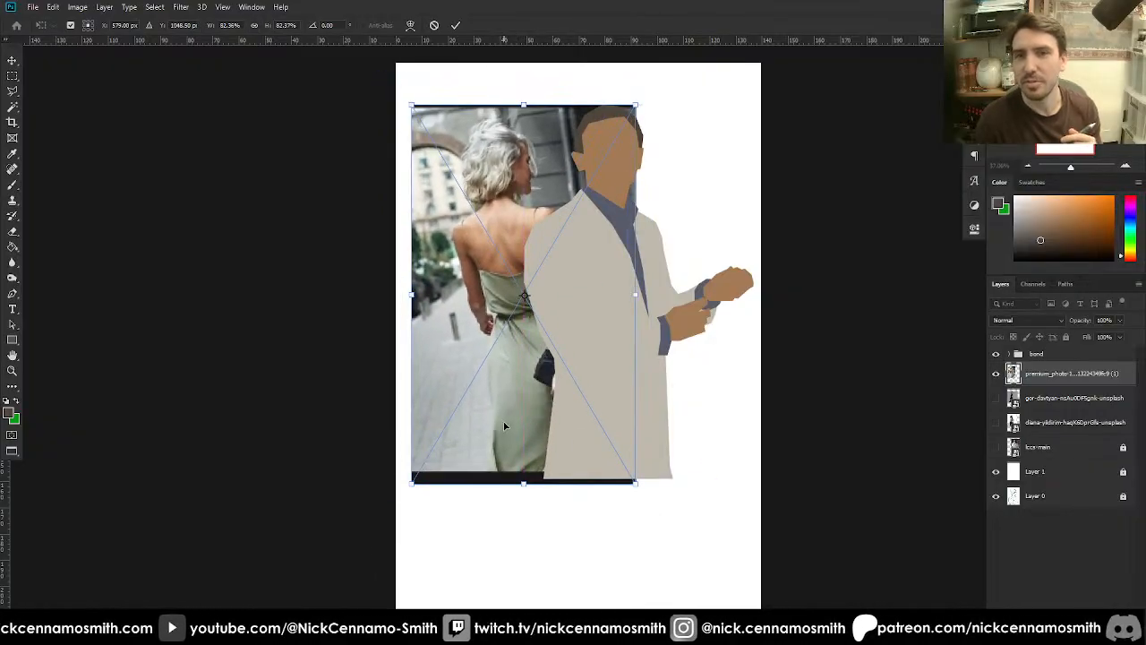
pyautogui.press('Return')
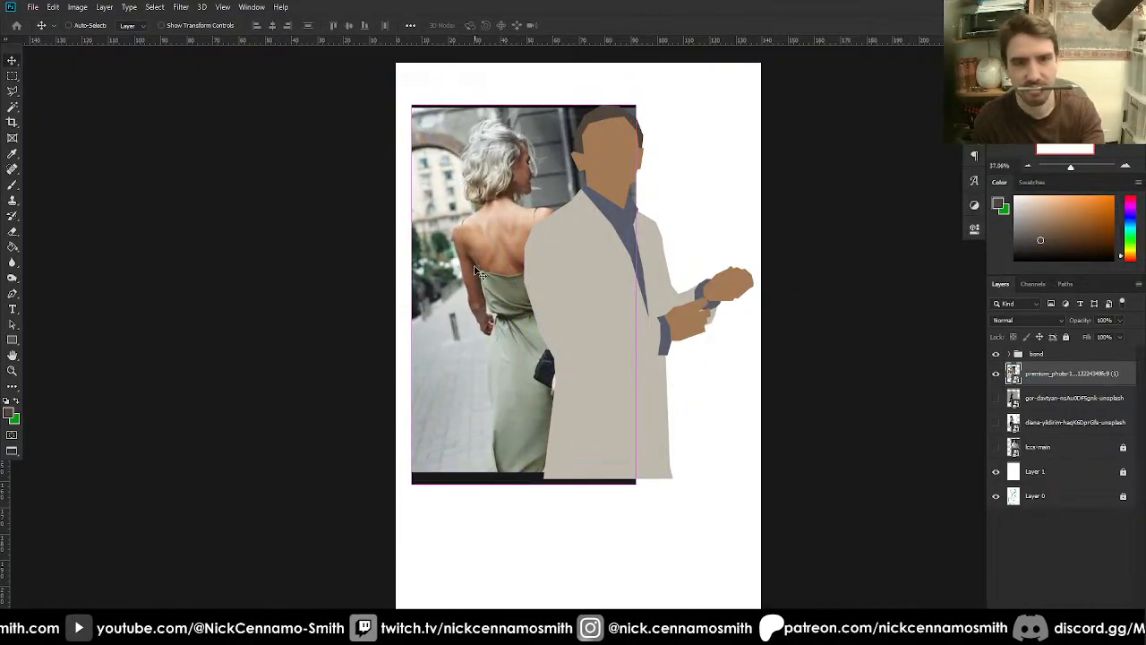
# - Flip the green-dress photo horizontally by making its width percentage negative
pyautogui.hotkey('ctrl', 't')
pyautogui.click(223, 25)
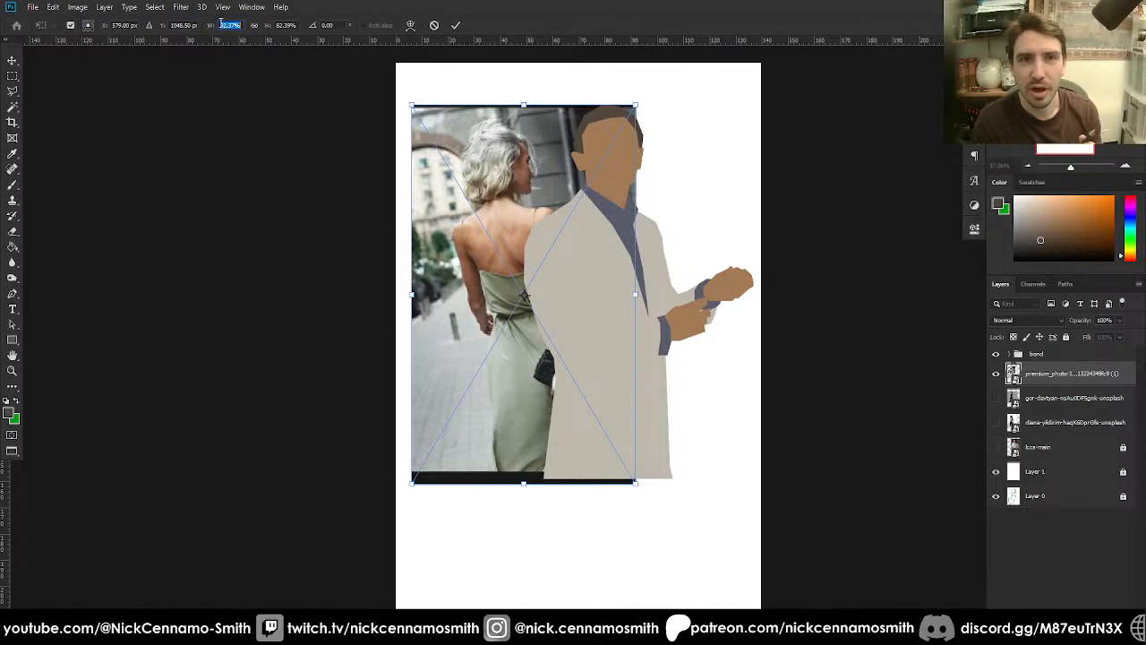
pyautogui.write('-')
pyautogui.press('Return')
pyautogui.press('Return')
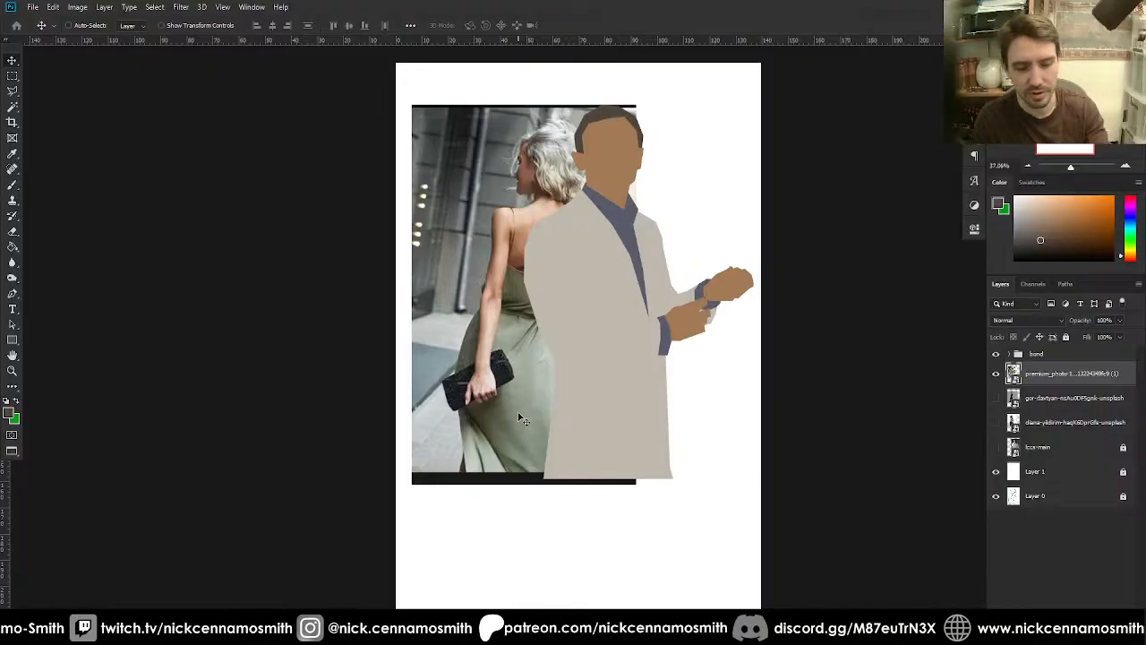
# - Rotate the green-dress photo about 14° counterclockwise and move it slightly up and left behind the man's shoulder
pyautogui.hotkey('ctrl', 't')
pyautogui.moveTo(542, 501); pyautogui.dragTo(583, 487)
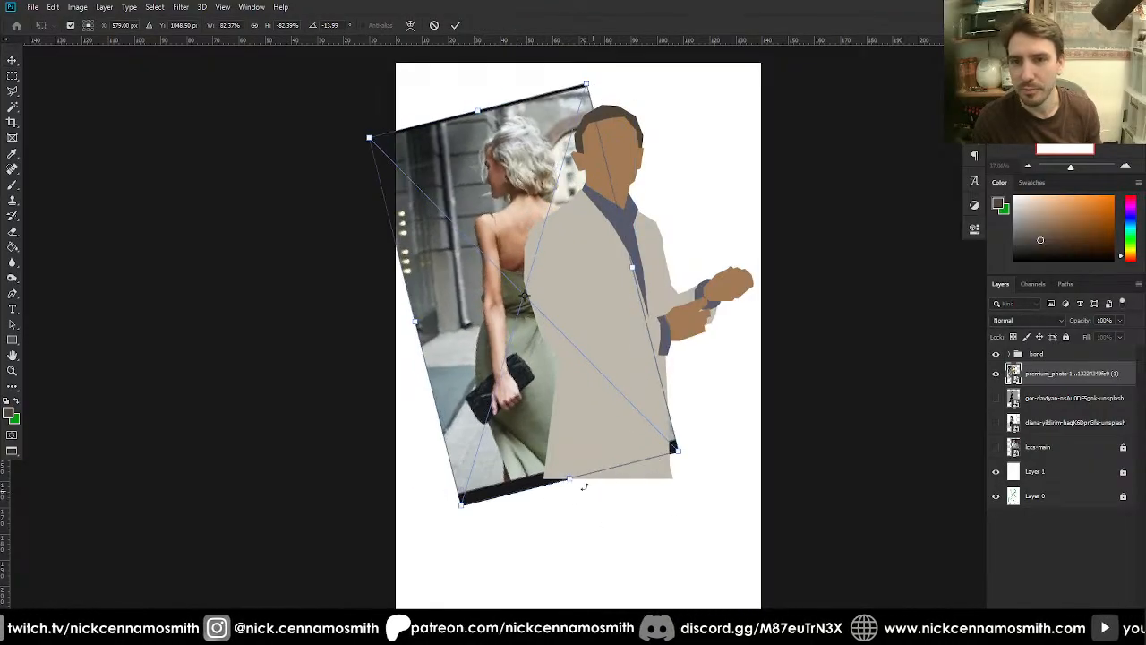
pyautogui.moveTo(521, 458)
pyautogui.mouseDown()
pyautogui.moveTo(502, 439)
pyautogui.moveTo(507, 450)
pyautogui.mouseUp()
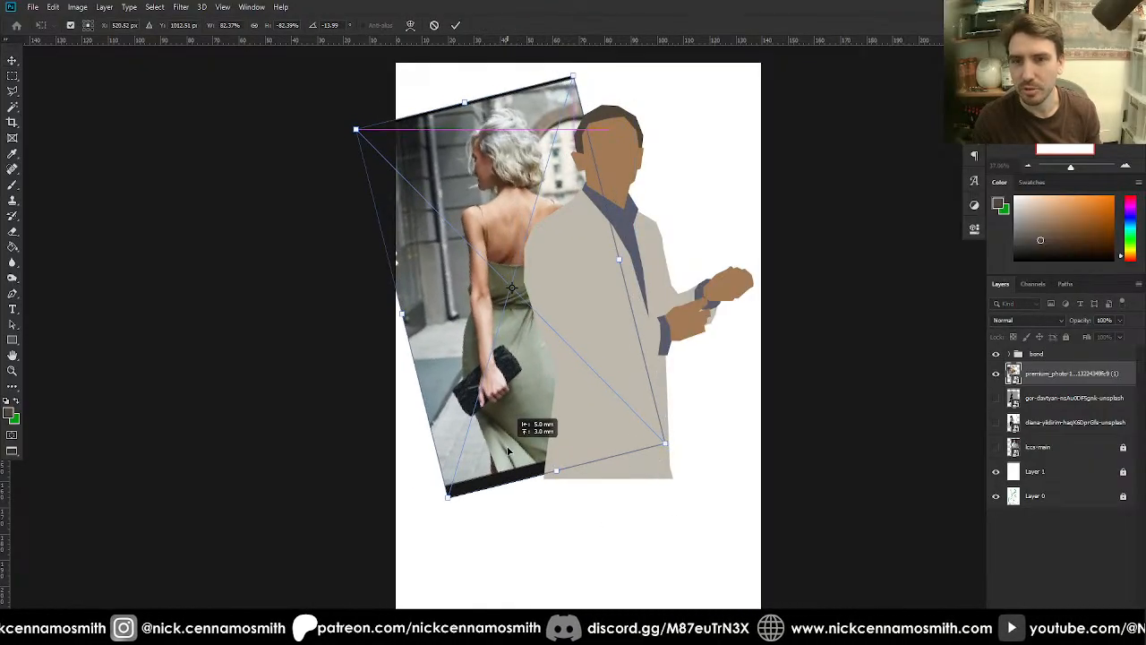
pyautogui.press('Return')
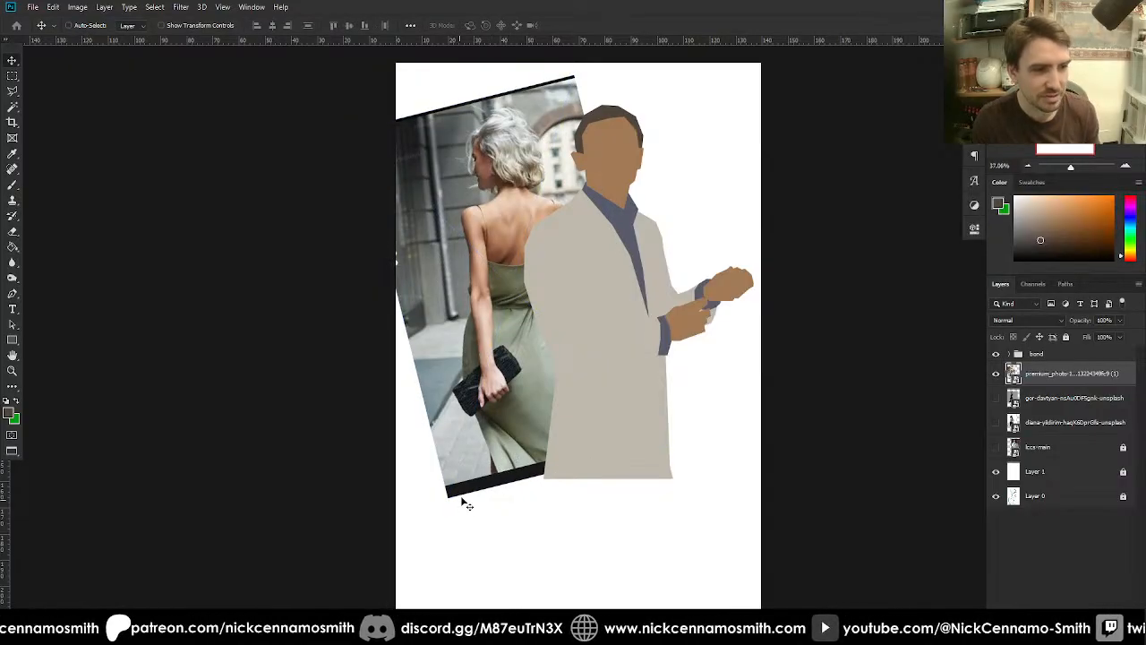
# - Show the long-sleeved-dress photo in place of the green-dress one and move it slightly left, away from the man
pyautogui.click(995, 375)
pyautogui.click(995, 399)
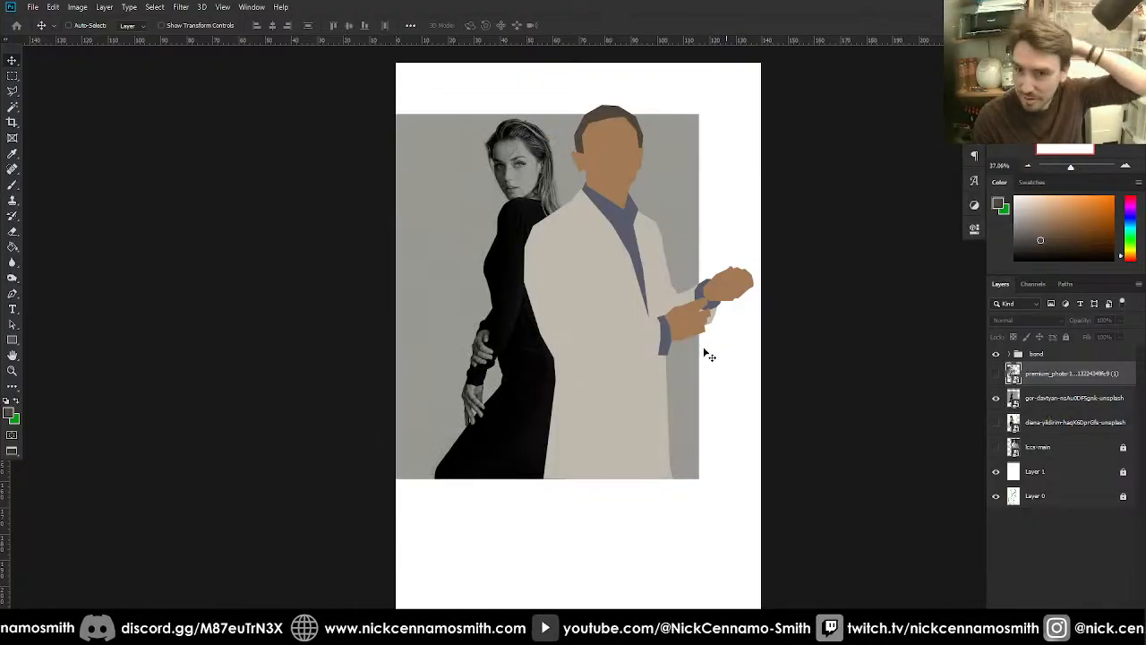
pyautogui.moveTo(531, 332); pyautogui.dragTo(518, 351)
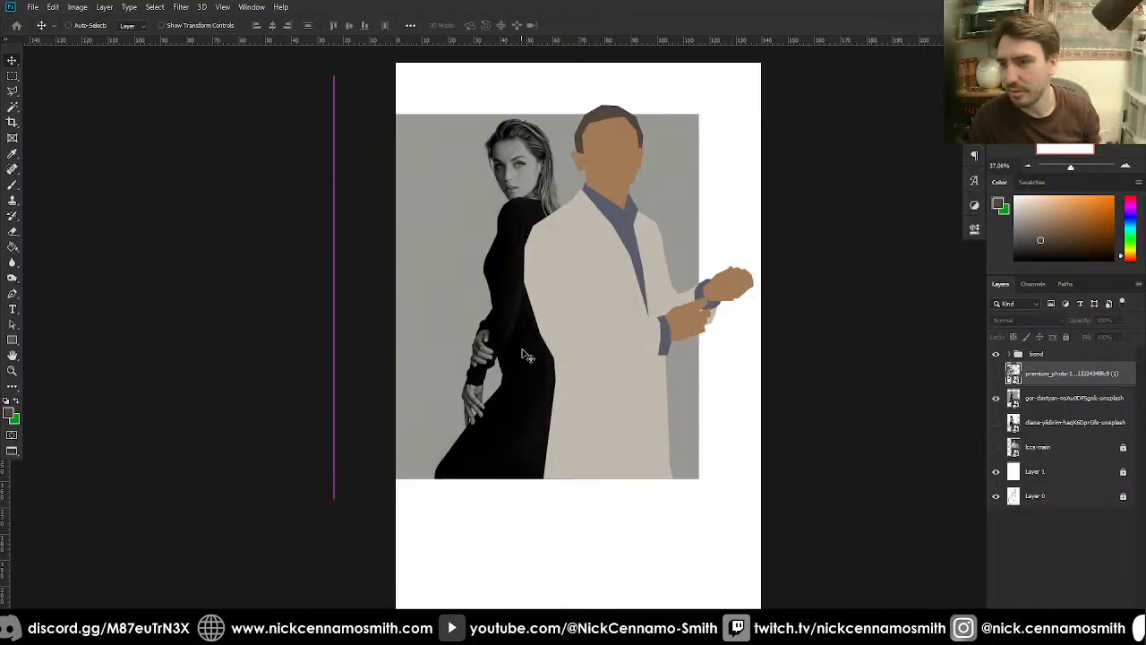
pyautogui.click(1061, 400)
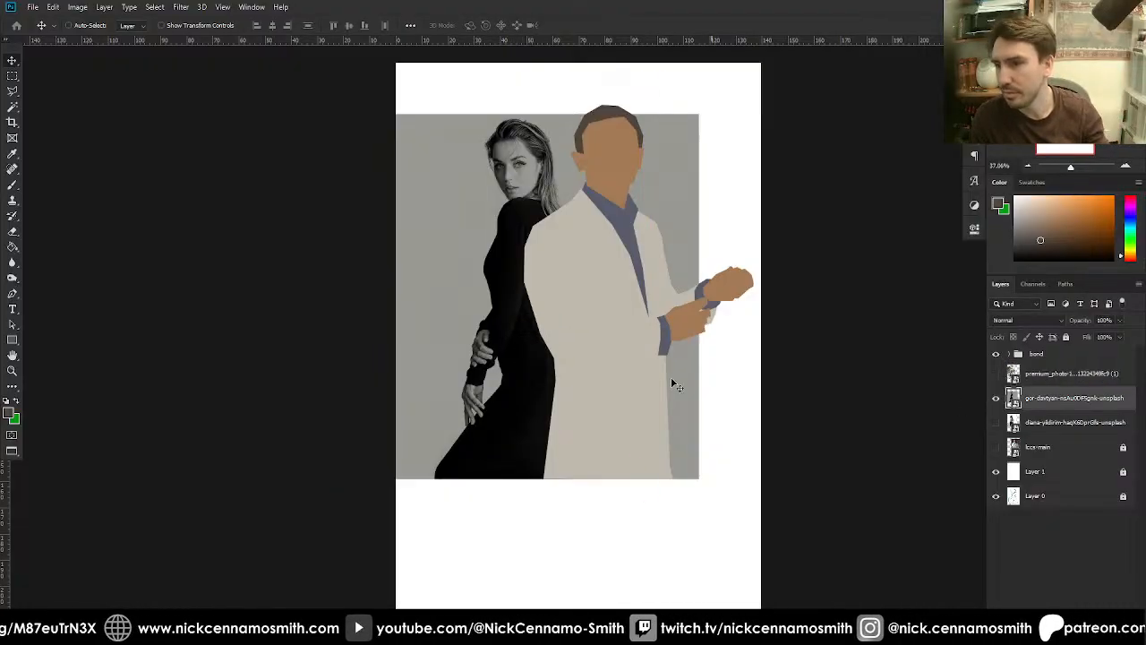
pyautogui.moveTo(589, 375); pyautogui.dragTo(570, 372)
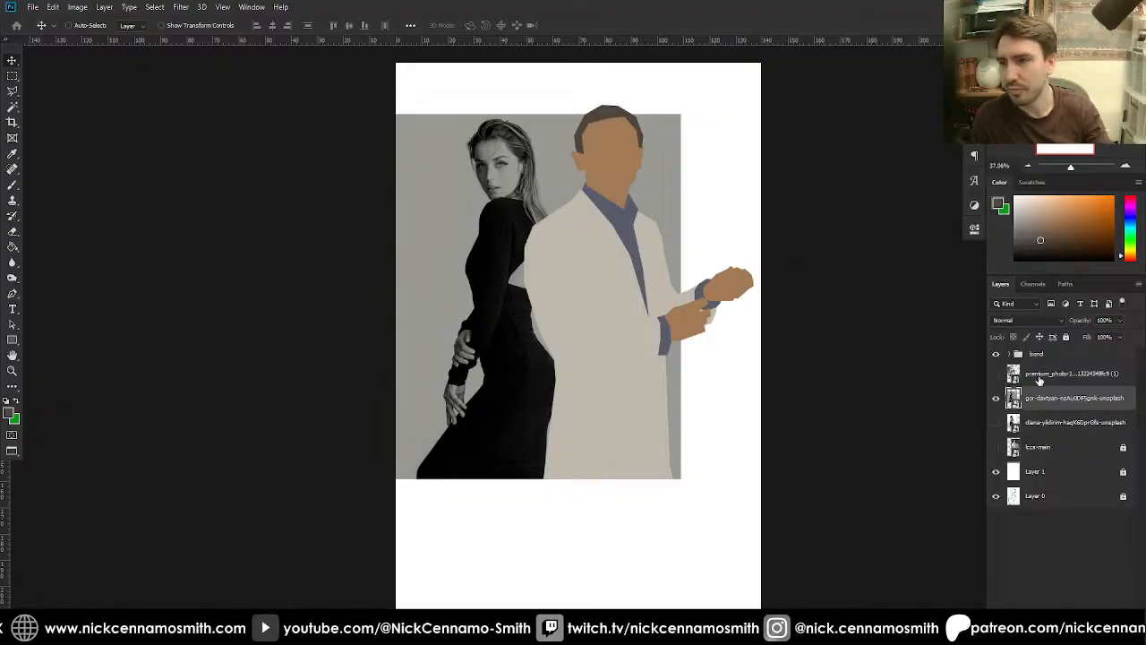
# - Move the bond group together with the green-dress and long-sleeved-dress photos slightly to the right
pyautogui.keyDown('shift'); pyautogui.click(1036, 356); pyautogui.keyUp('shift')
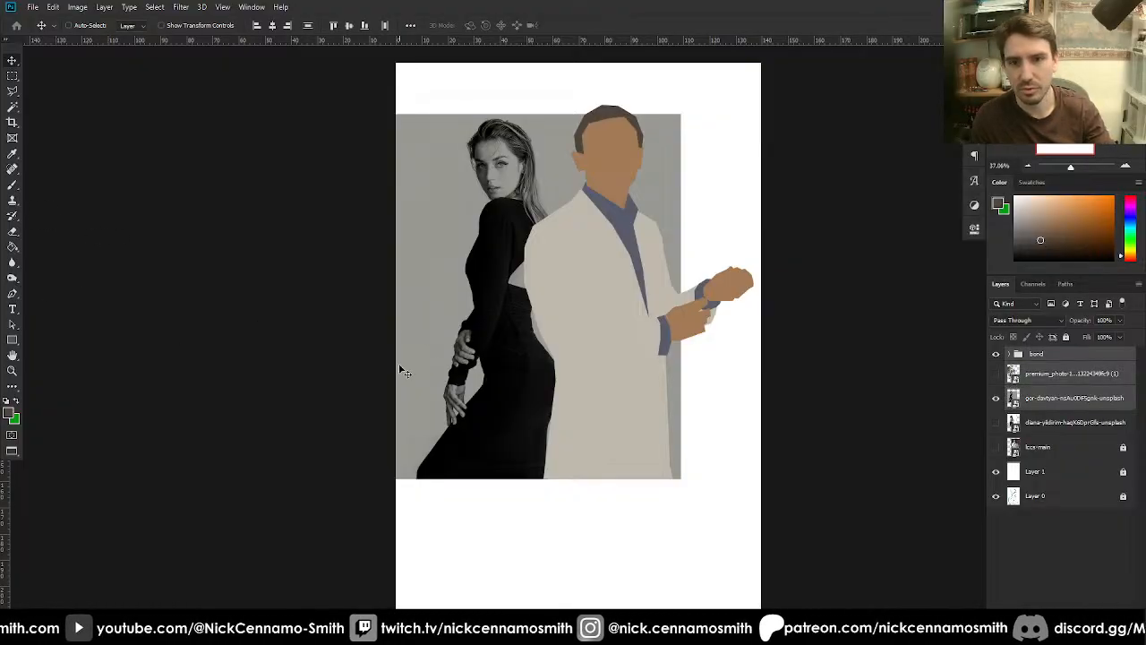
pyautogui.moveTo(400, 371)
pyautogui.mouseDown()
pyautogui.moveTo(426, 370)
pyautogui.moveTo(410, 373)
pyautogui.mouseUp()
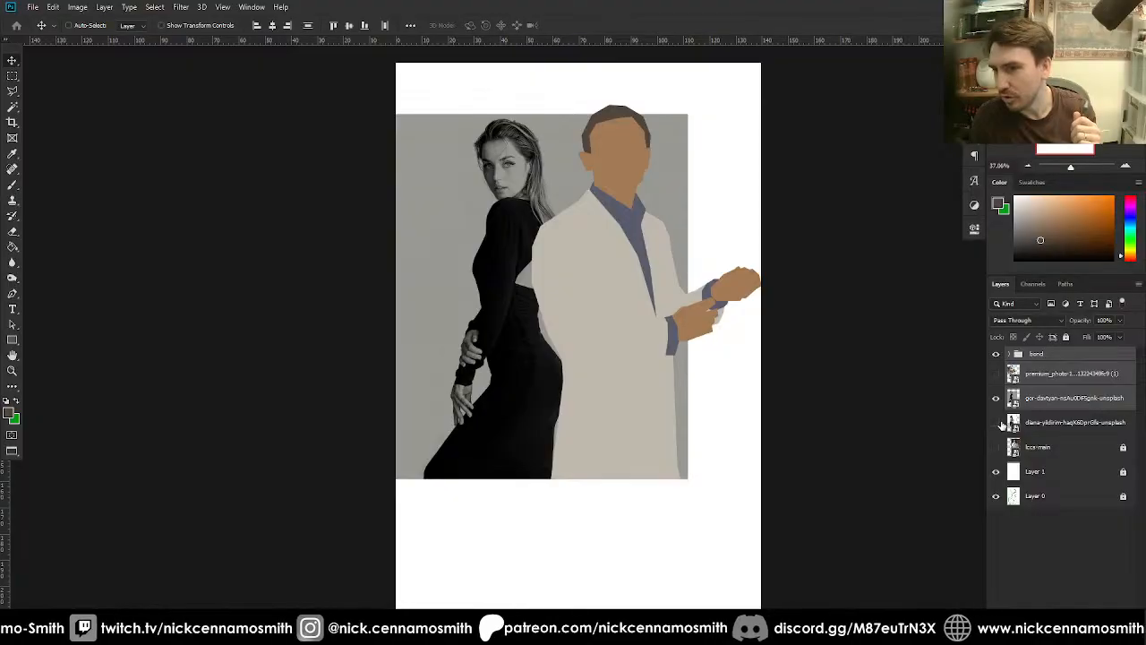
# - Compare the three photos of women beside the man by toggling their visibility, and leave only the backless-dress photo shown
pyautogui.click(996, 398)
pyautogui.click(996, 422)
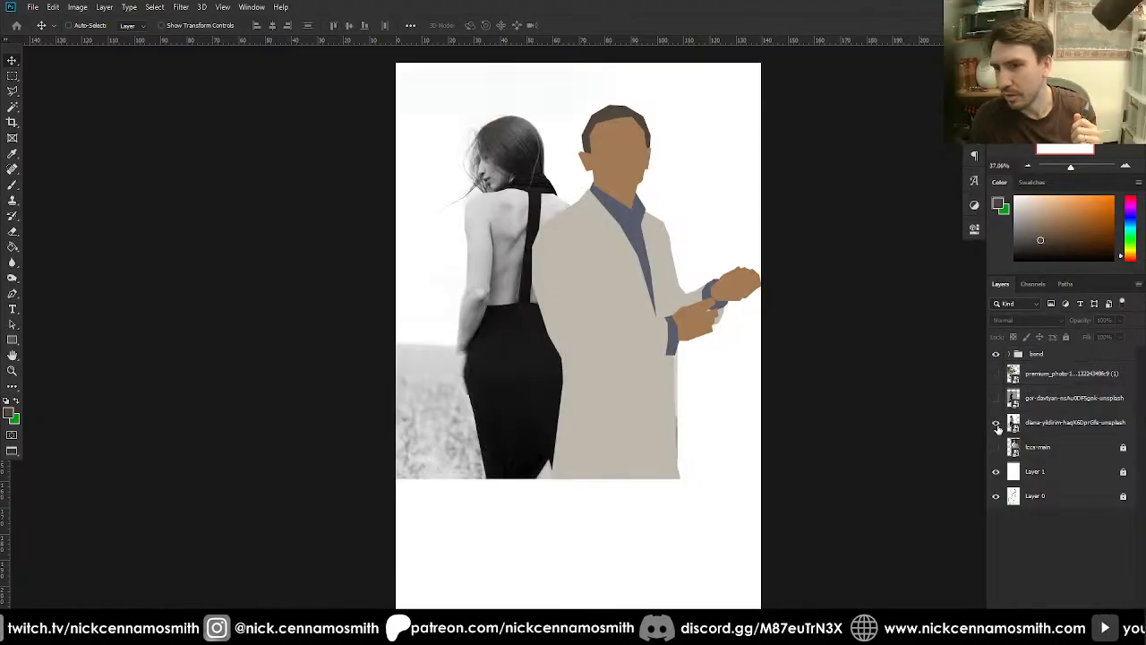
pyautogui.click(995, 421)
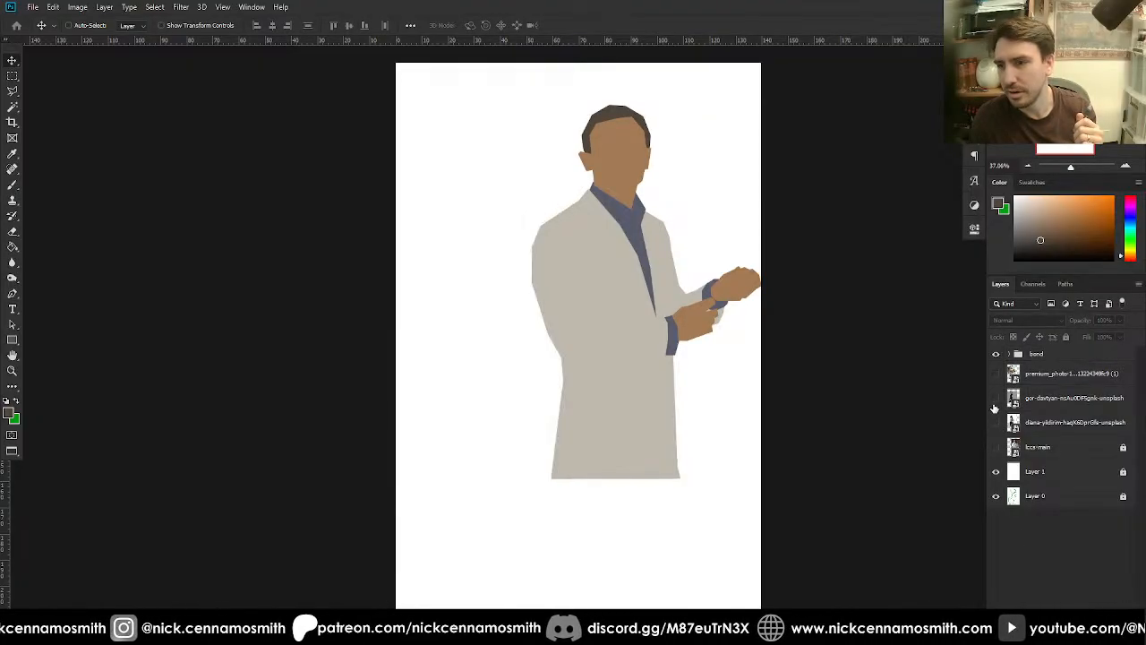
pyautogui.click(996, 398)
pyautogui.click(995, 398)
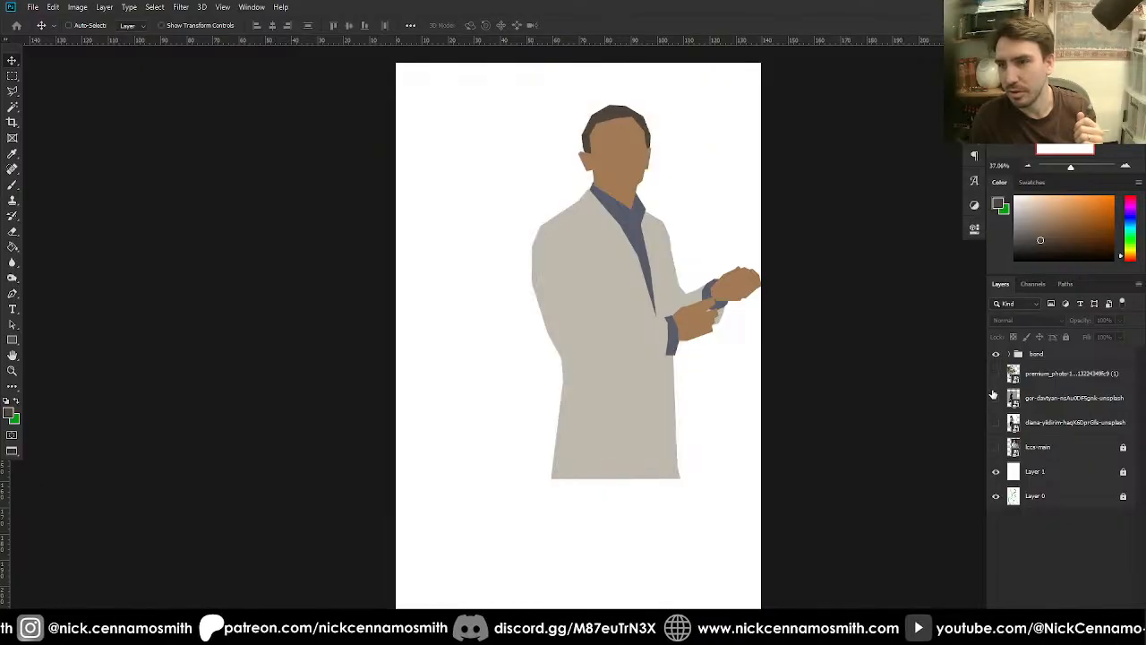
pyautogui.click(996, 374)
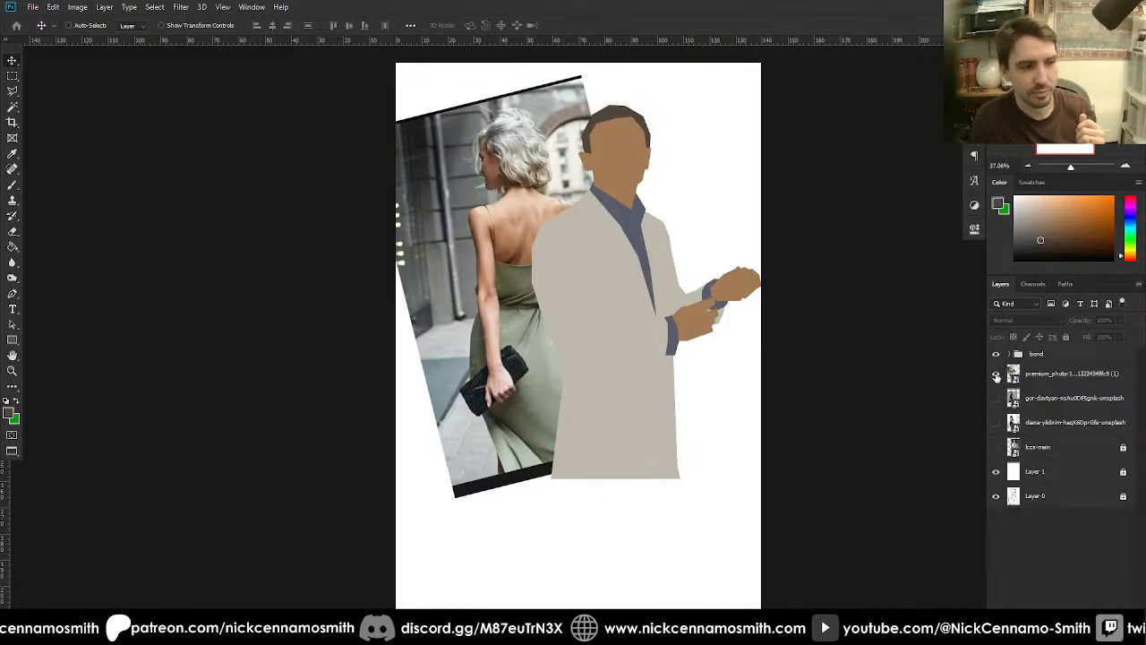
pyautogui.click(996, 397)
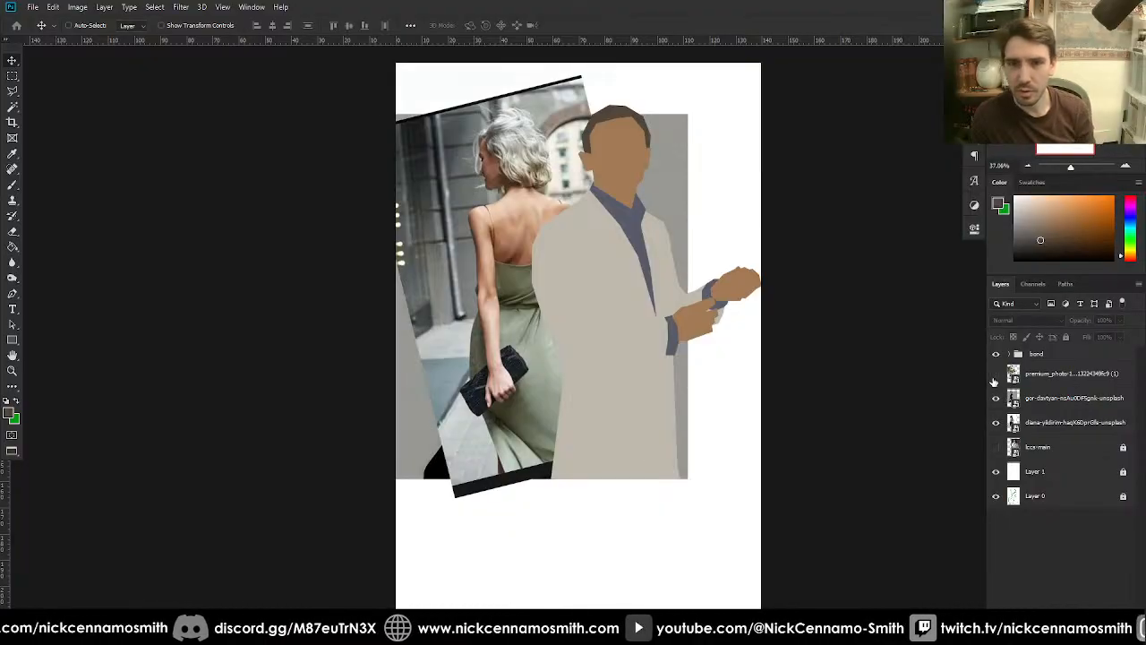
pyautogui.click(996, 374)
pyautogui.click(996, 397)
pyautogui.click(996, 398)
pyautogui.click(995, 374)
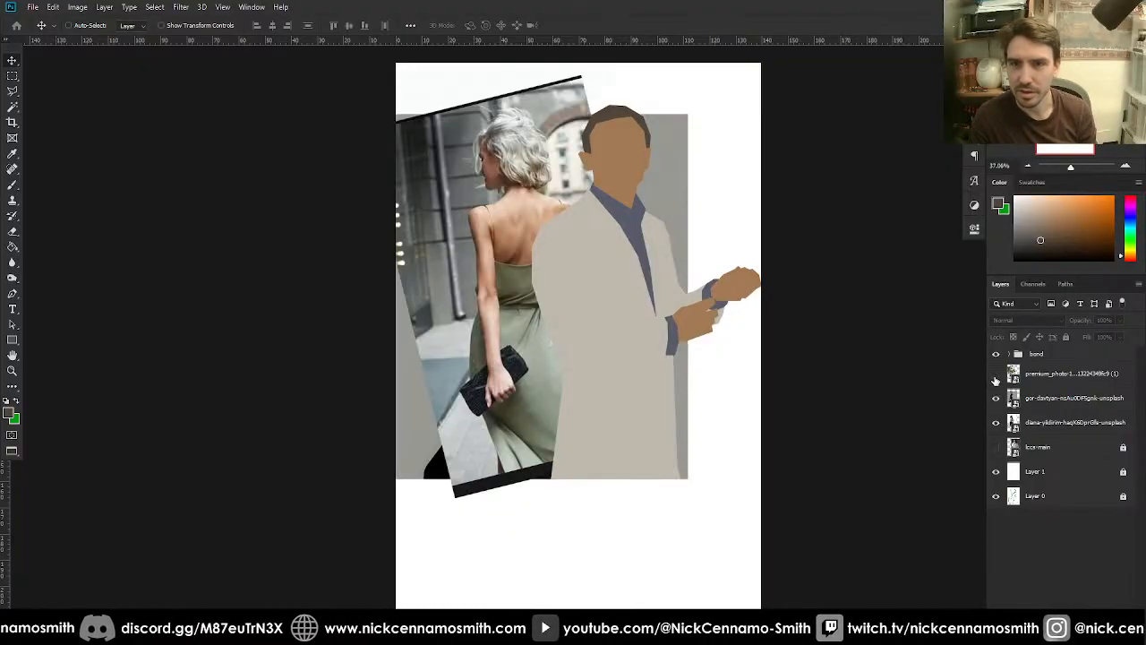
pyautogui.click(996, 374)
pyautogui.click(996, 398)
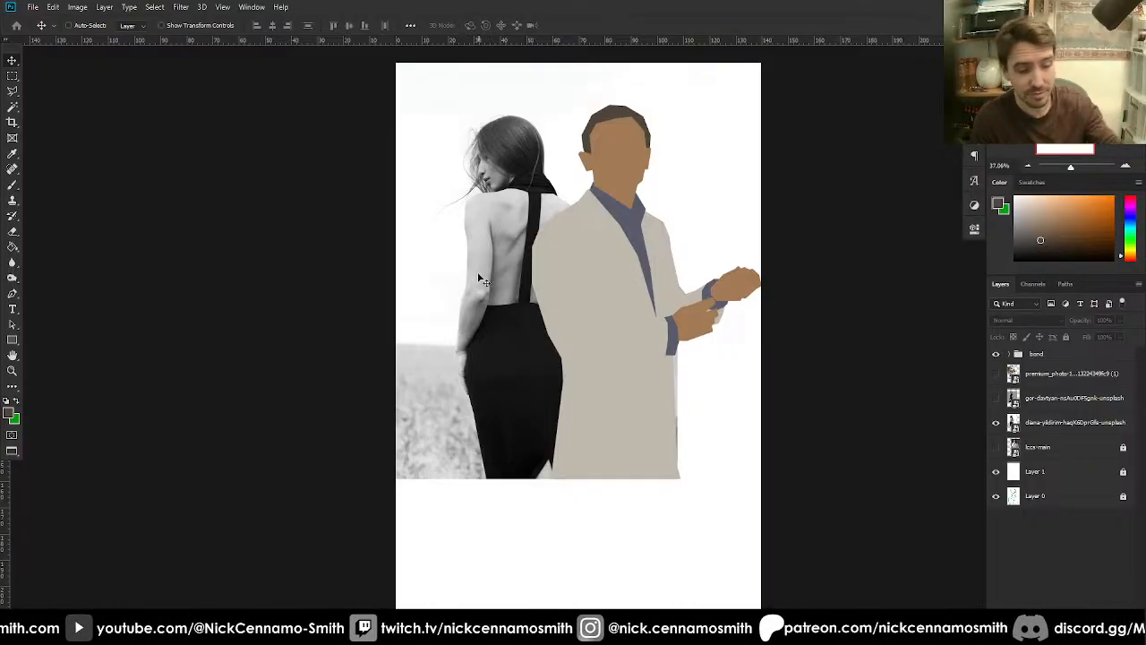
# - Duplicate the backless-dress photo layer and flip the copy horizontally so the woman faces the man
pyautogui.press('ctrl')
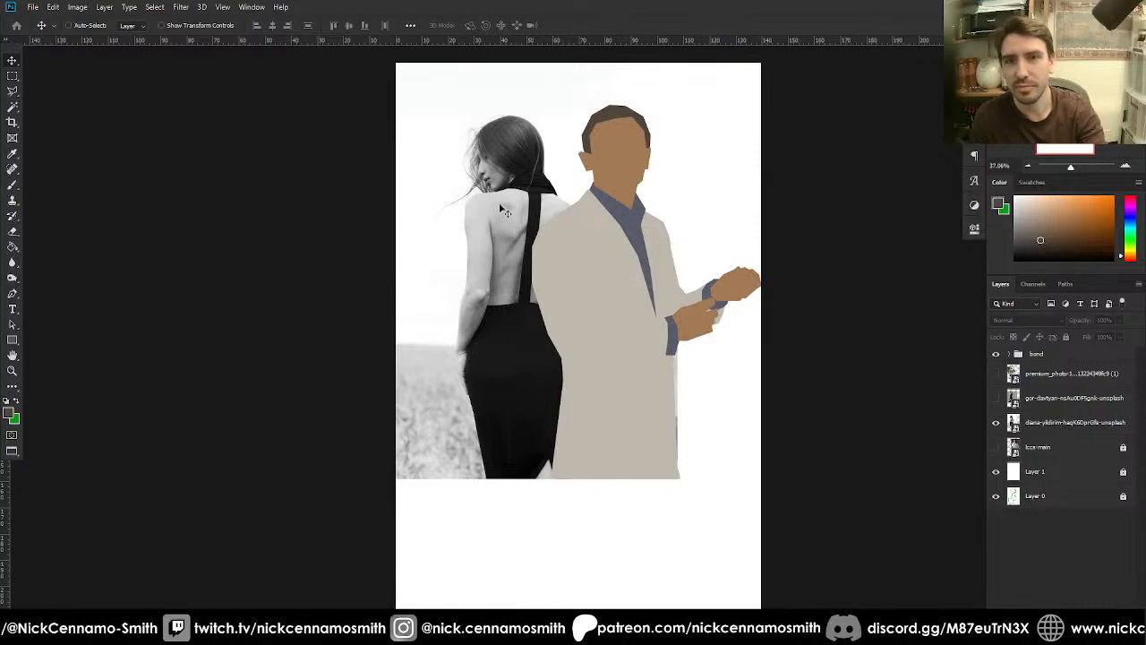
pyautogui.click(1037, 424)
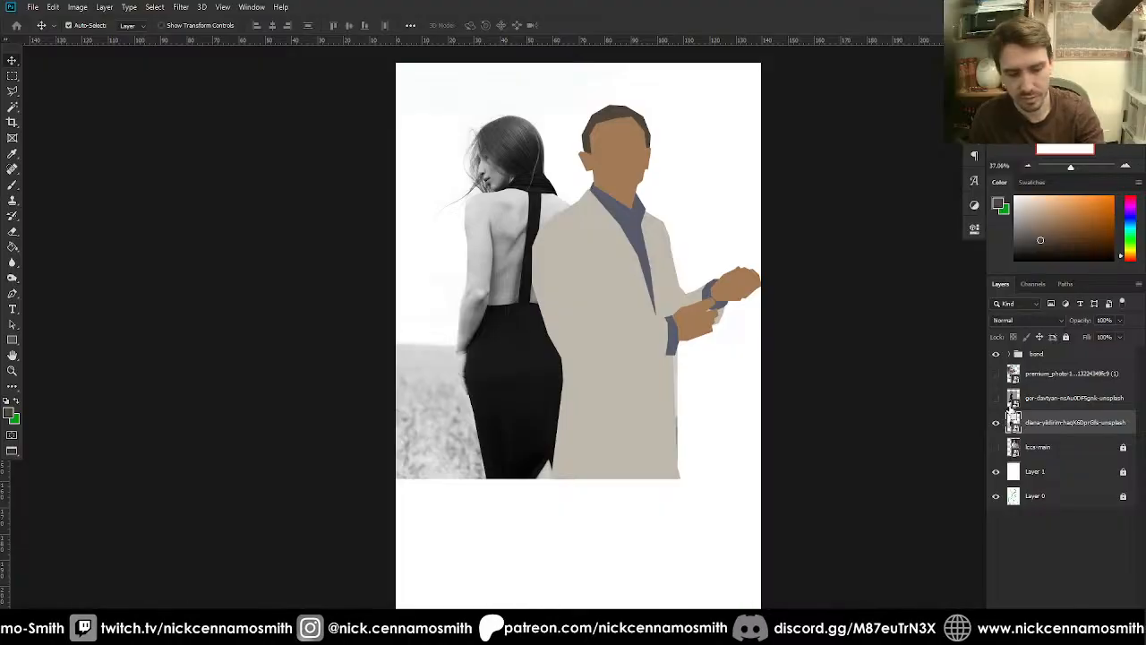
pyautogui.hotkey('ctrl', 'j')
pyautogui.hotkey('ctrl', 't')
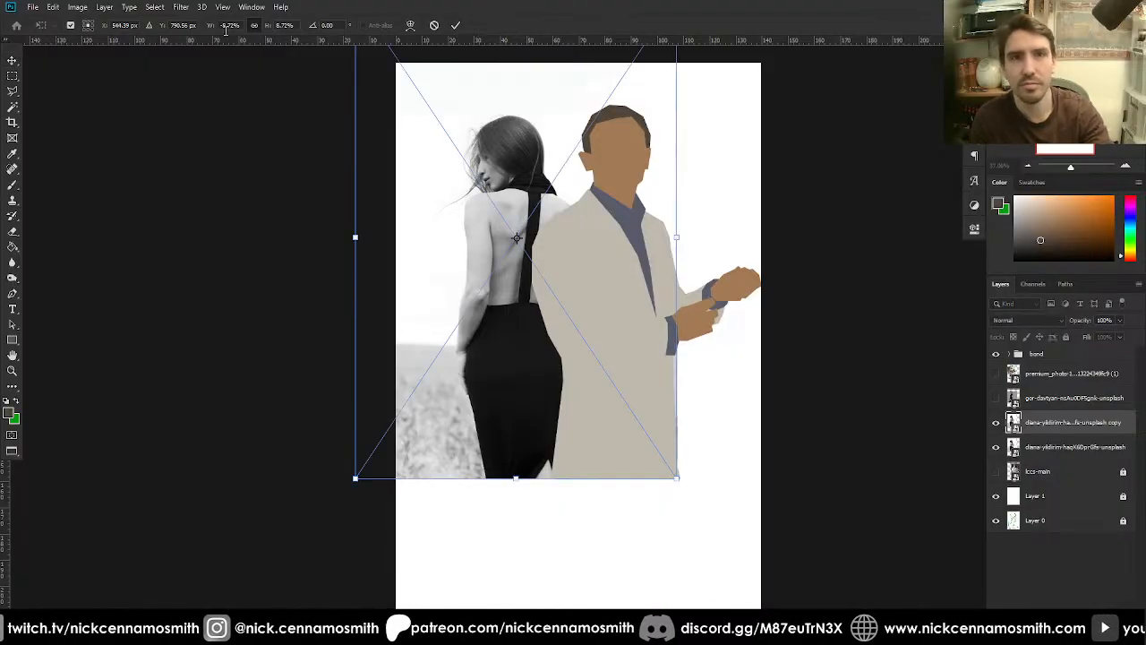
pyautogui.write('-')
pyautogui.press('Return')
pyautogui.press('Return')
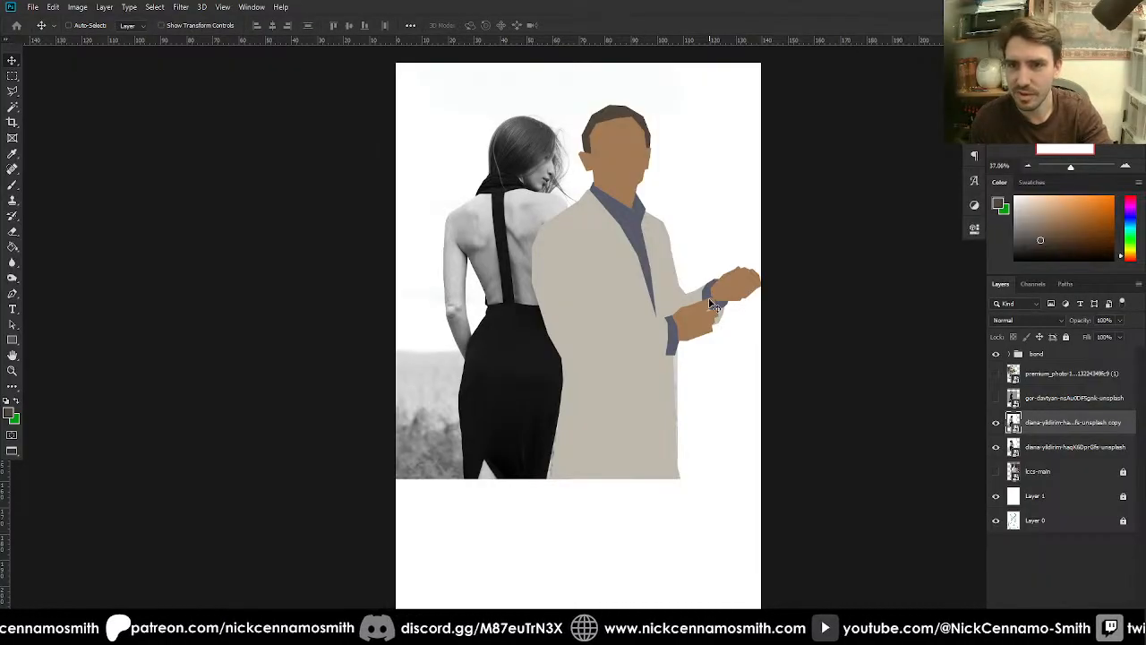
# - Compare the flipped copy with the original backless-dress photo by repeatedly toggling the copy's visibility
pyautogui.click(993, 427)
pyautogui.click(993, 427)
pyautogui.click(993, 427)
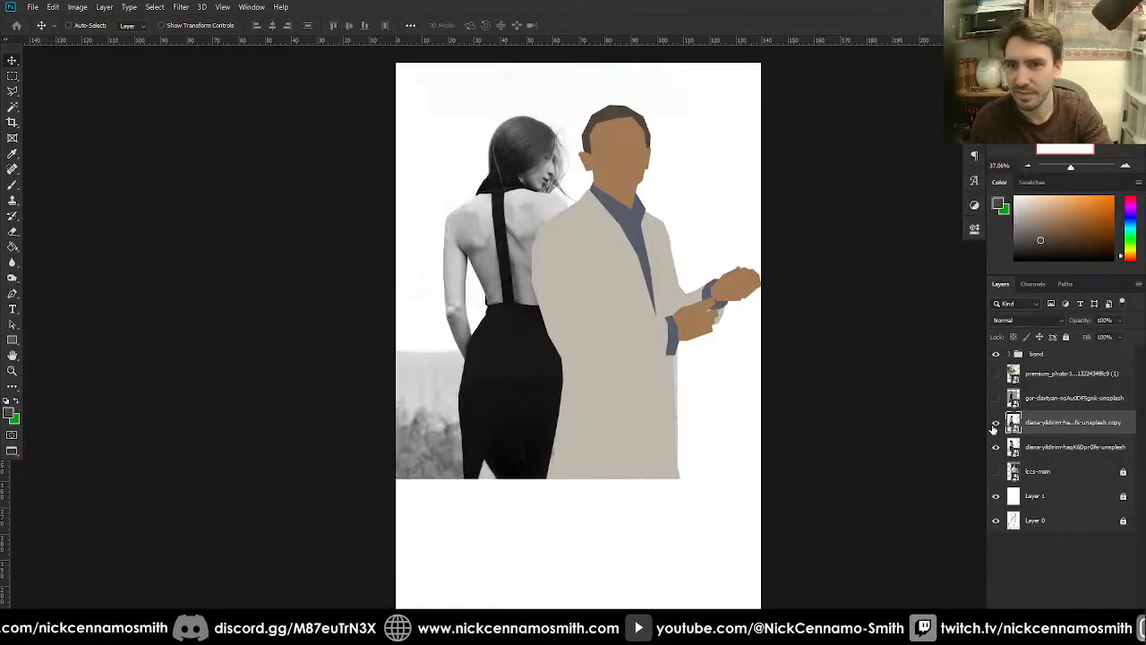
pyautogui.click(993, 427)
pyautogui.click(993, 427)
pyautogui.click(993, 427)
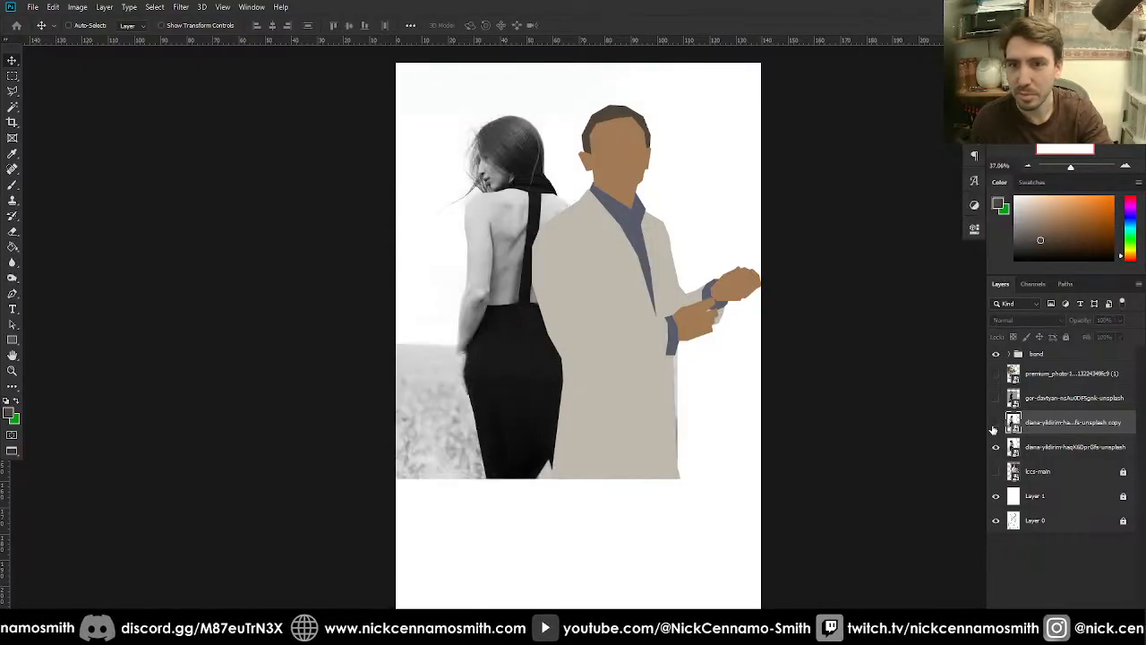
# - Weigh the two facing directions of the backless-dress woman beside the man by switching the flipped copy off and on, leaving it shown
pyautogui.click(993, 427)
pyautogui.click(993, 427)
pyautogui.click(993, 427)
pyautogui.click(993, 427)
pyautogui.click(993, 427)
pyautogui.click(993, 427)
pyautogui.click(993, 428)
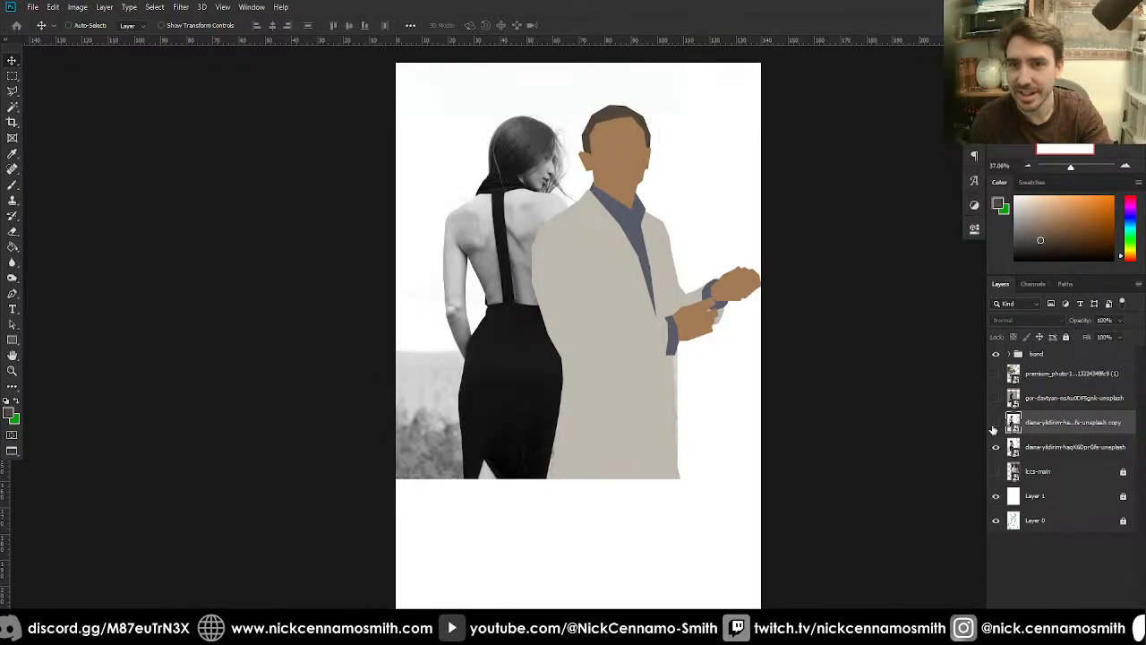
pyautogui.click(993, 427)
pyautogui.click(993, 427)
pyautogui.click(993, 427)
pyautogui.click(993, 427)
pyautogui.click(993, 427)
pyautogui.click(993, 427)
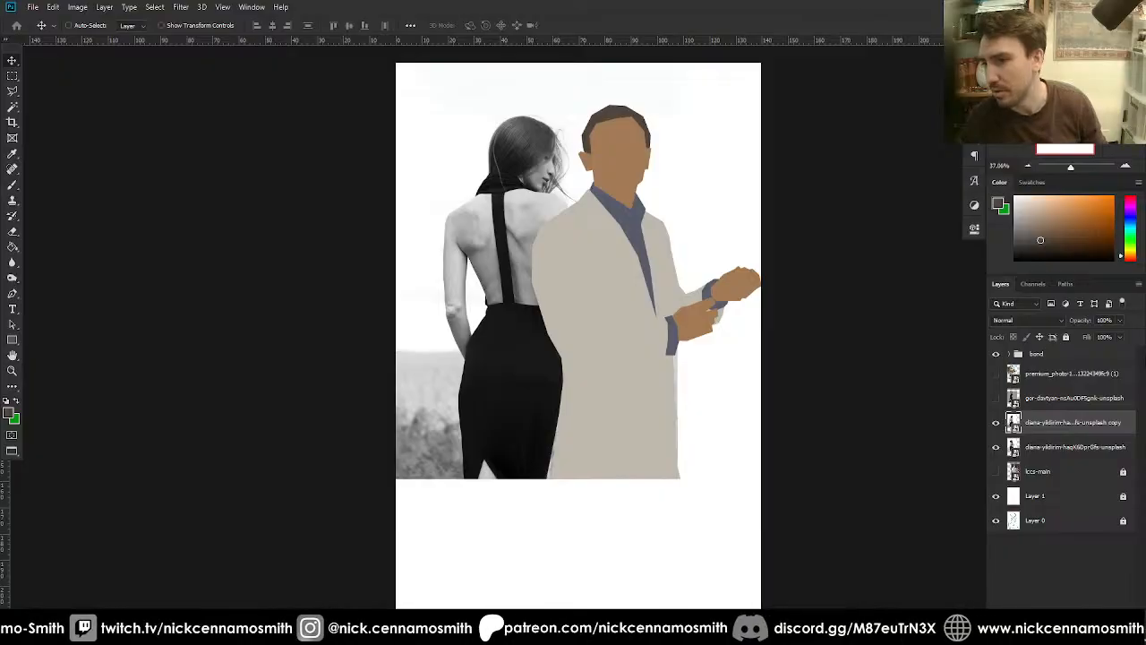
# - Hide the bond group and add a new empty layer above the flipped backless-dress photo
pyautogui.click(995, 354)
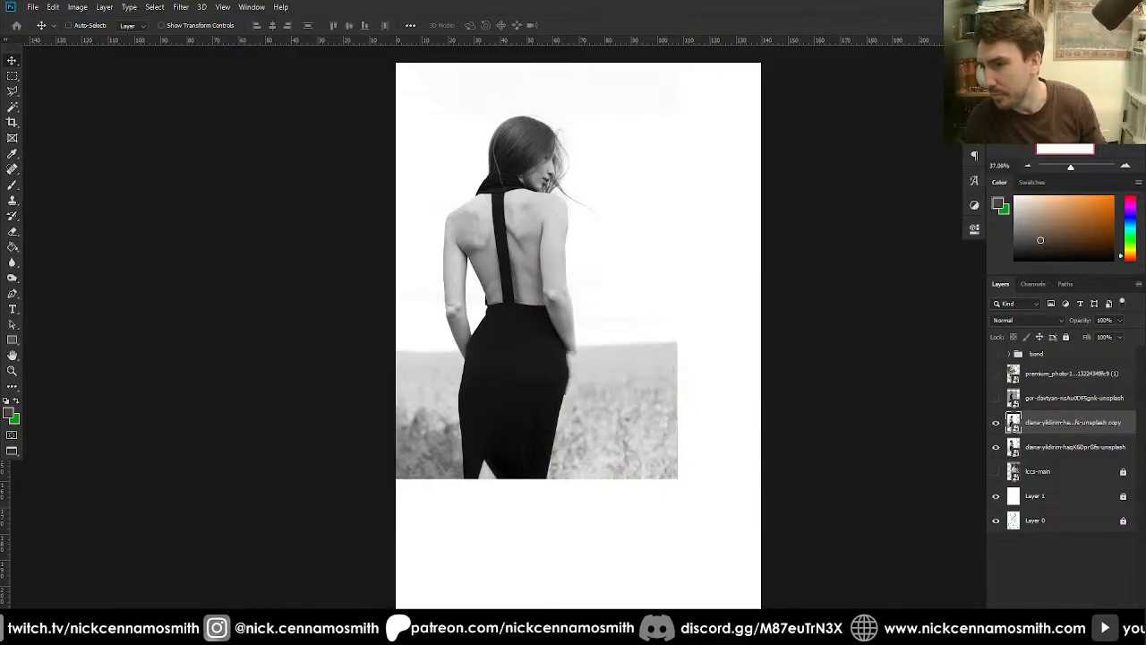
pyautogui.click(1111, 616)
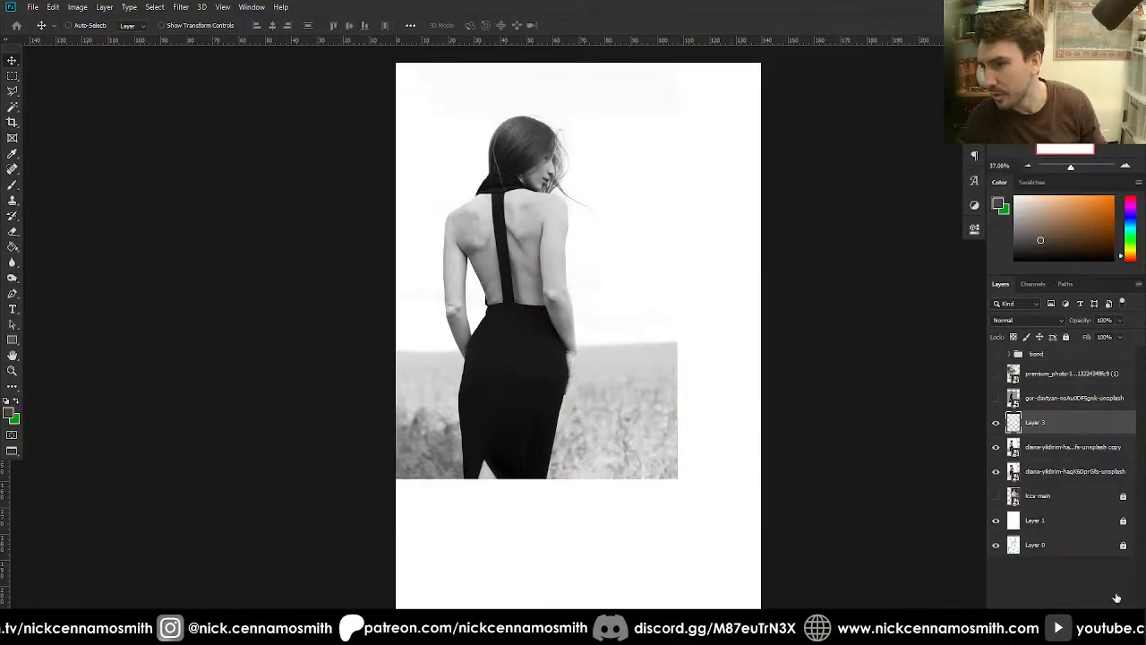
# - Group the green-dress, long-sleeved-dress and lccs-main photo layers and name the group "ref"
pyautogui.click(1037, 401)
pyautogui.keyDown('ctrl'); pyautogui.click(1049, 376); pyautogui.keyUp('ctrl')
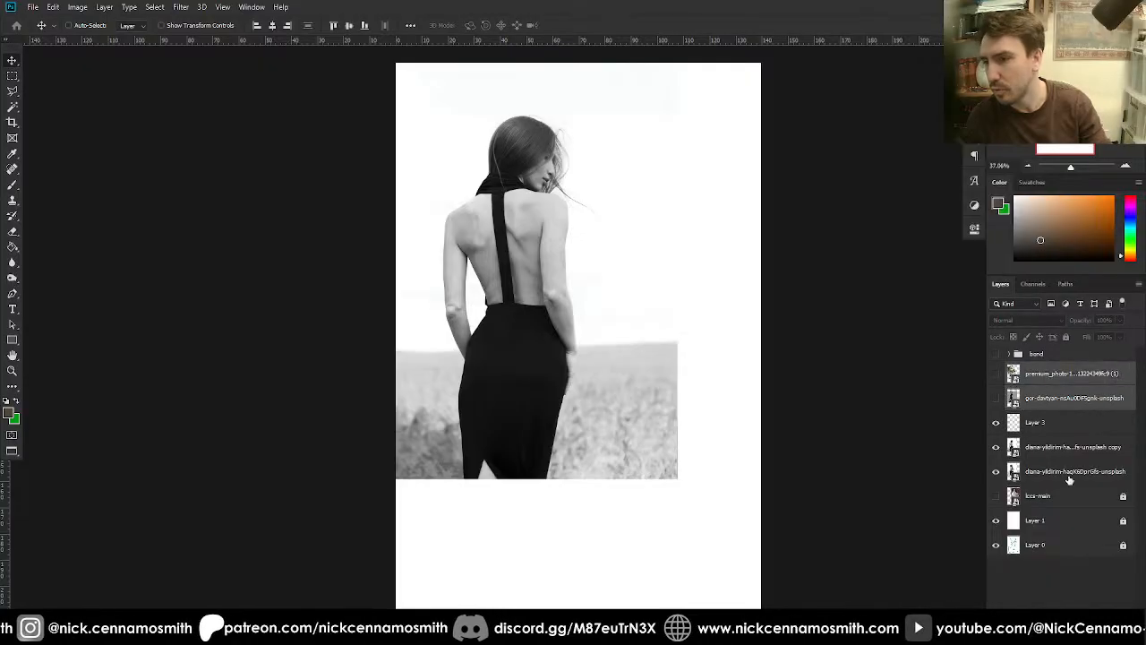
pyautogui.keyDown('ctrl'); pyautogui.click(1062, 497); pyautogui.keyUp('ctrl')
pyautogui.hotkey('ctrl', 'g')
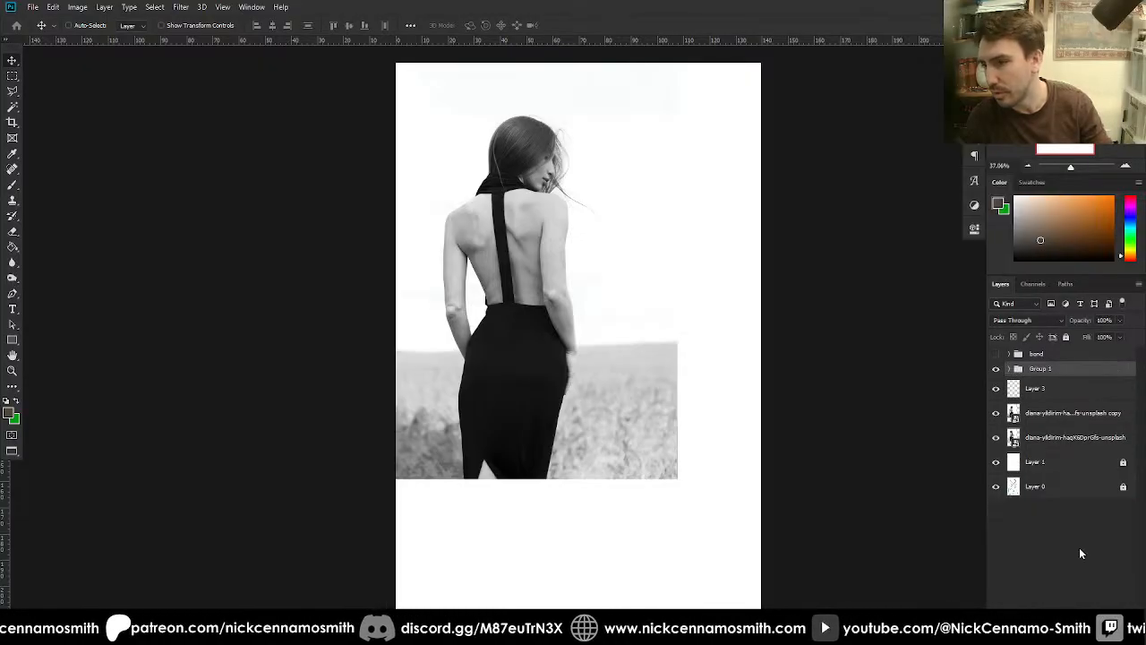
pyautogui.doubleClick(1041, 369)
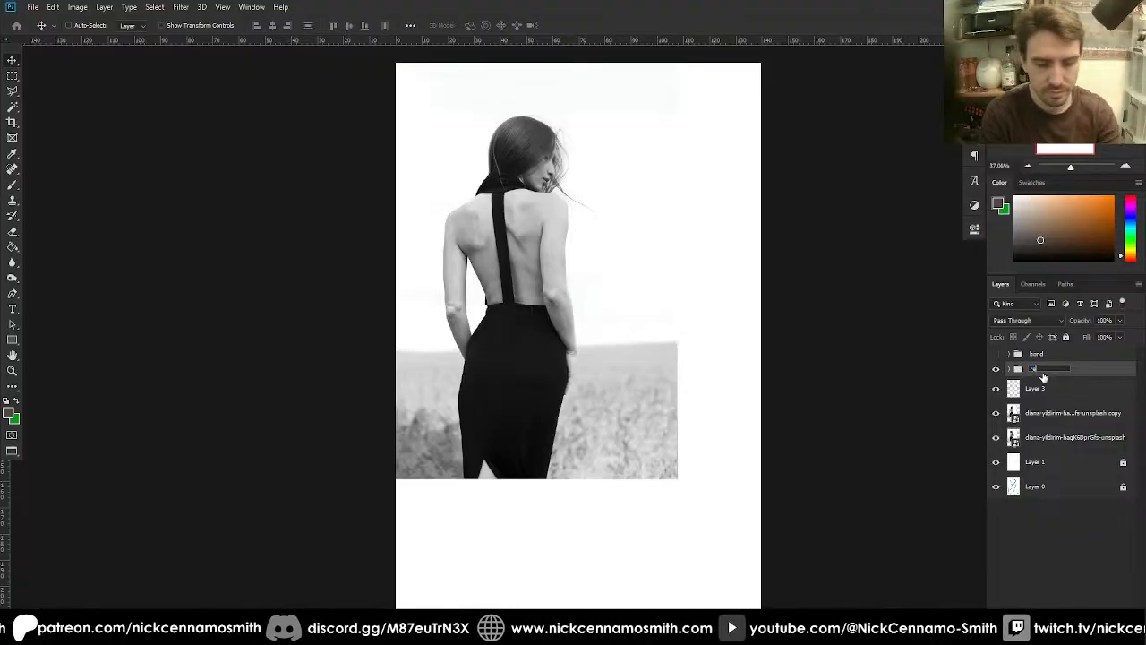
pyautogui.write('ref')
# - Hide the ref group and move it below the two backless-dress photo layers
pyautogui.click(996, 369)
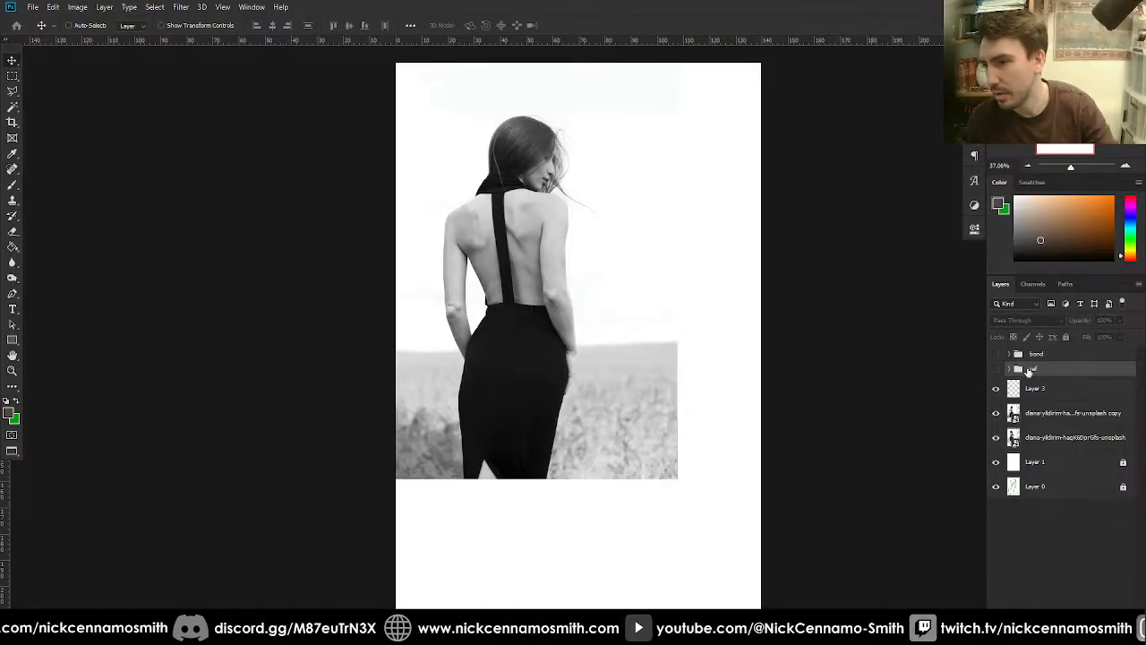
pyautogui.moveTo(1060, 452); pyautogui.dragTo(1060, 451)
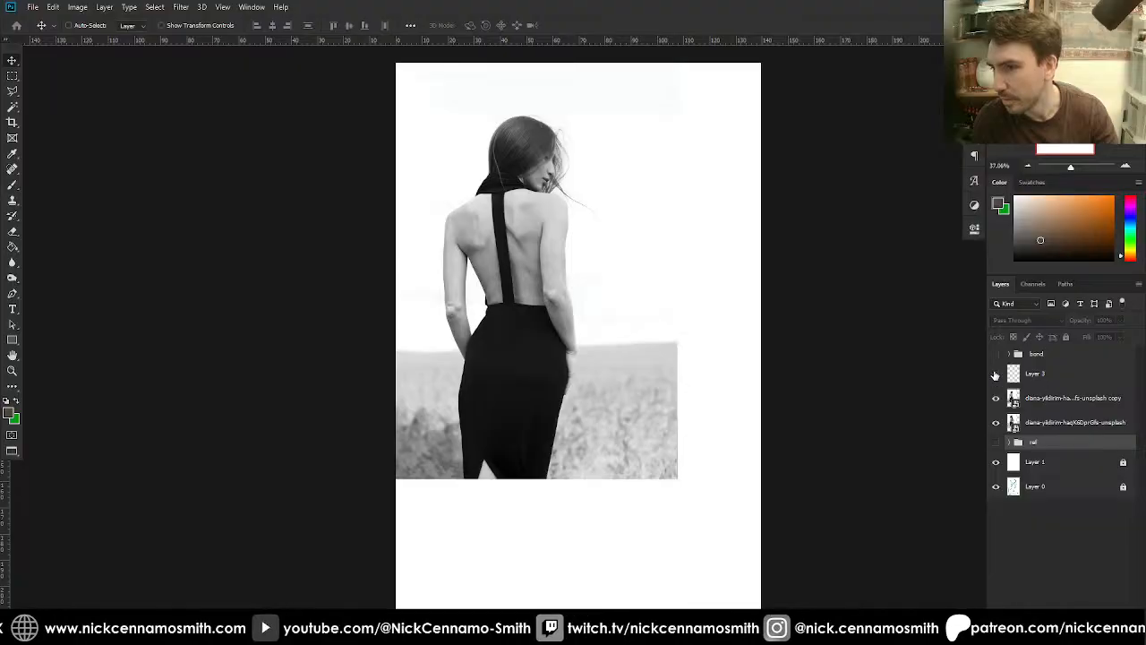
# - On Layer 3, outline the woman's black dress with the Polygonal Lasso, including the skirt, back strap and neck collar, as one closed selection
pyautogui.click(1038, 376)
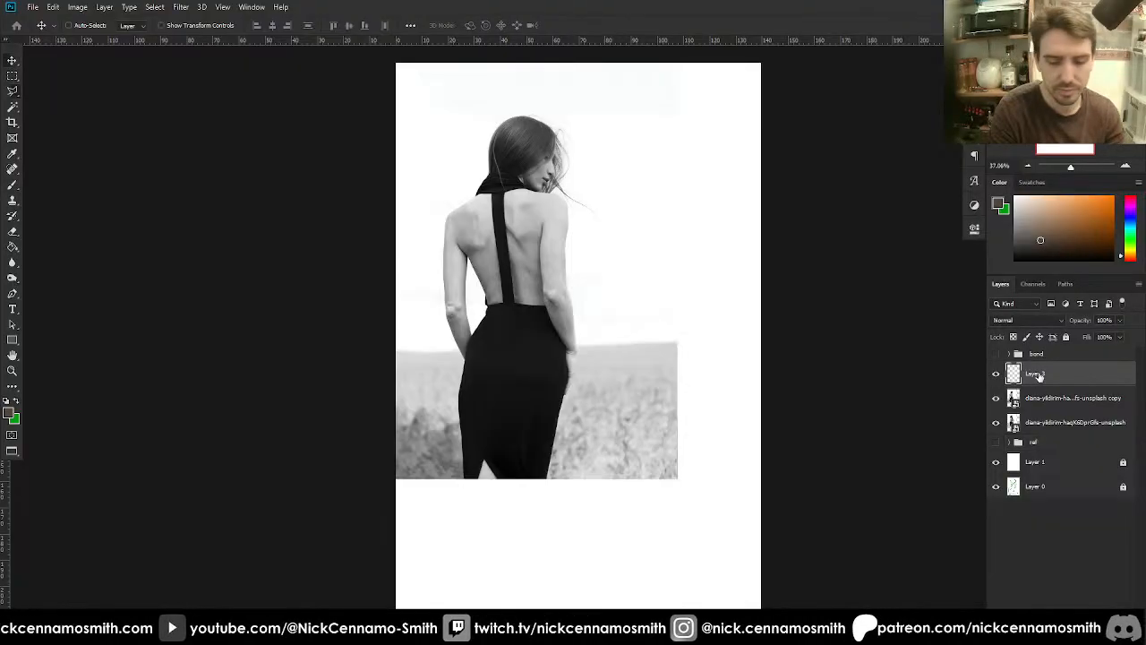
pyautogui.press('l')
pyautogui.hotkey('ctrl', '+')
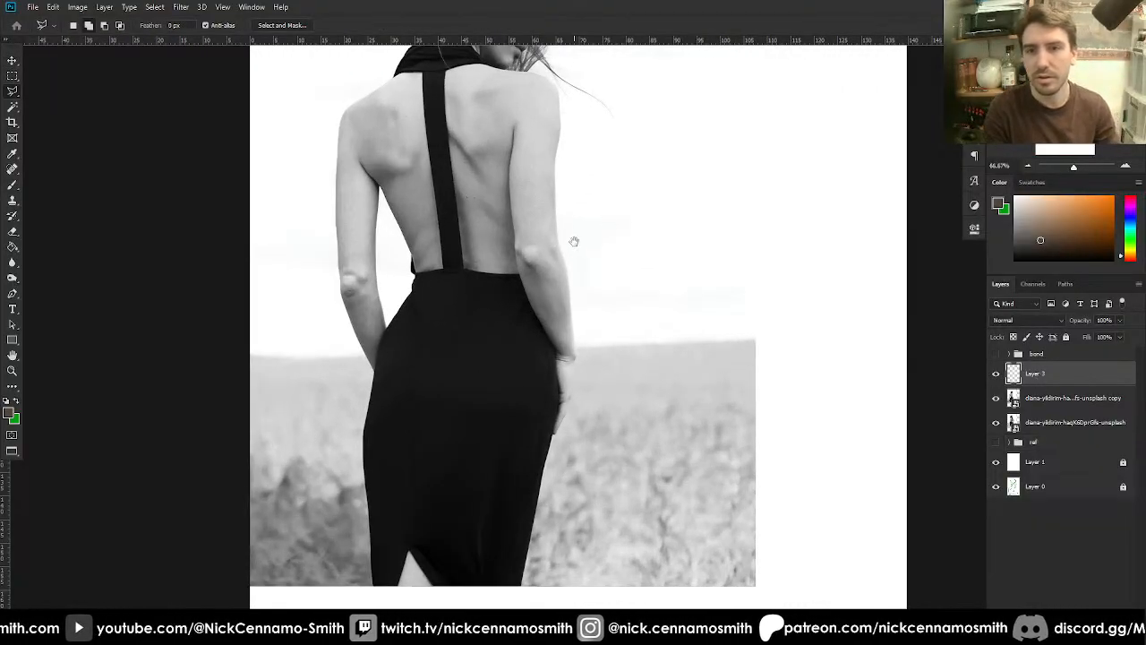
pyautogui.moveTo(574, 241); pyautogui.dragTo(637, 409)
pyautogui.hotkey('ctrl', '+')
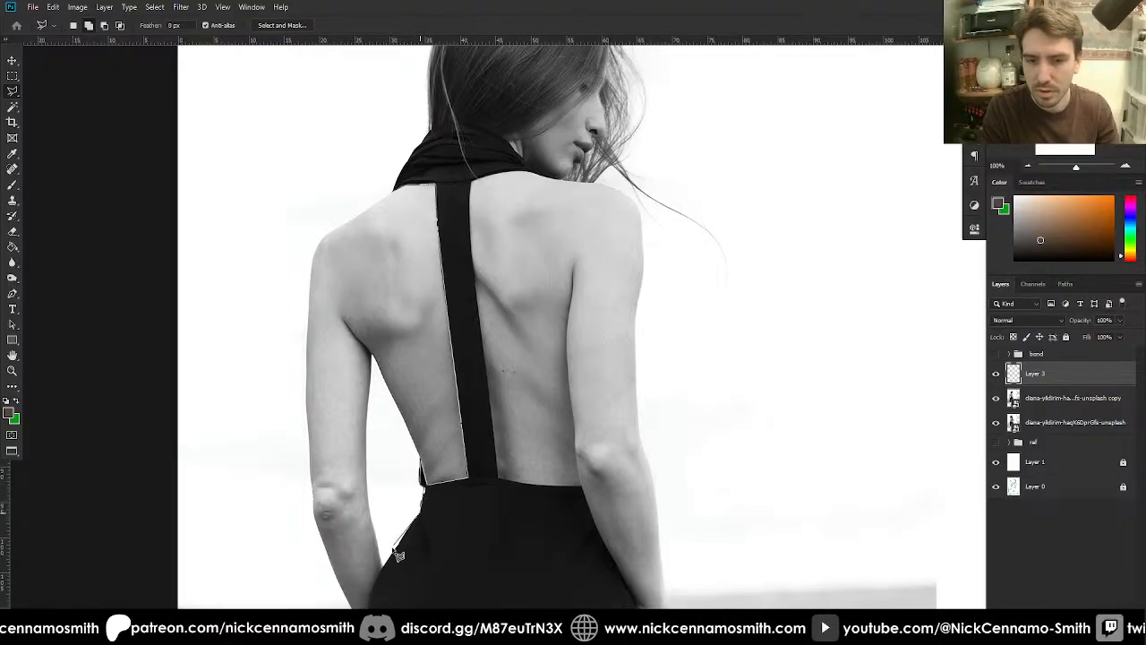
pyautogui.moveTo(447, 509); pyautogui.dragTo(484, 320)
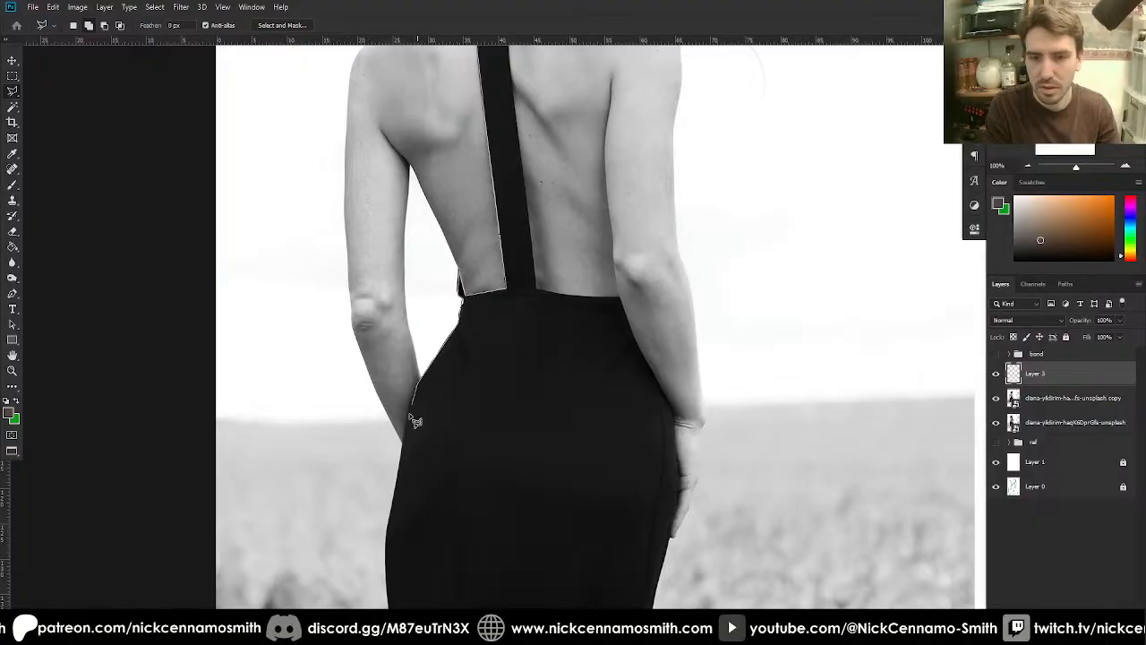
pyautogui.moveTo(416, 512)
pyautogui.mouseDown()
pyautogui.moveTo(409, 472)
pyautogui.moveTo(438, 313)
pyautogui.mouseUp()
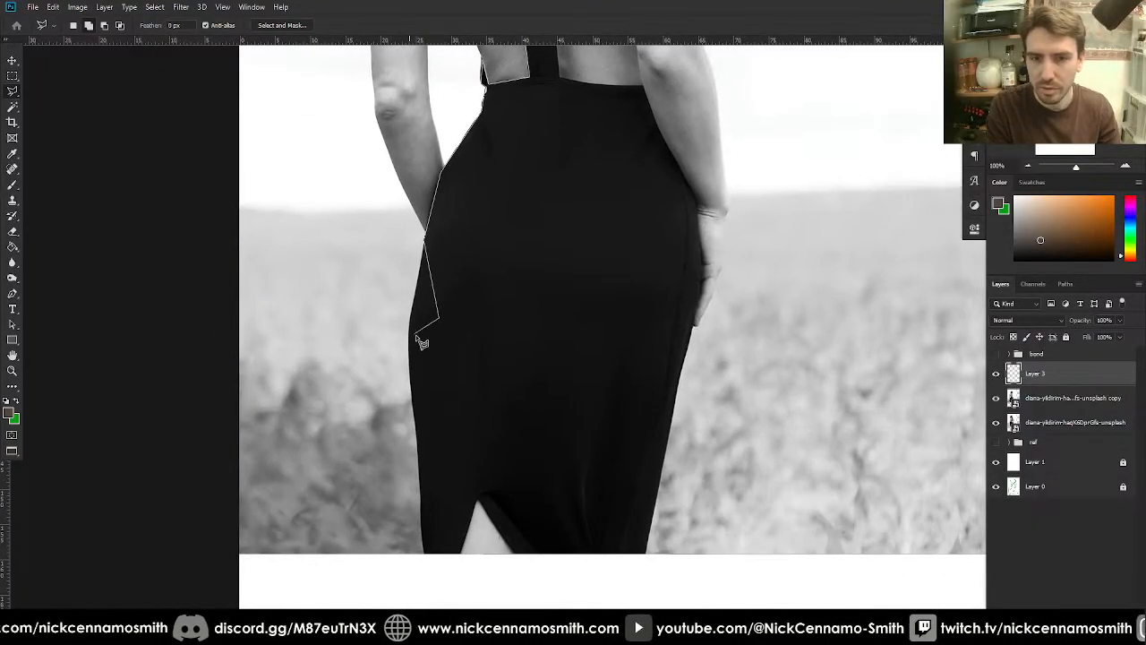
pyautogui.click(411, 330)
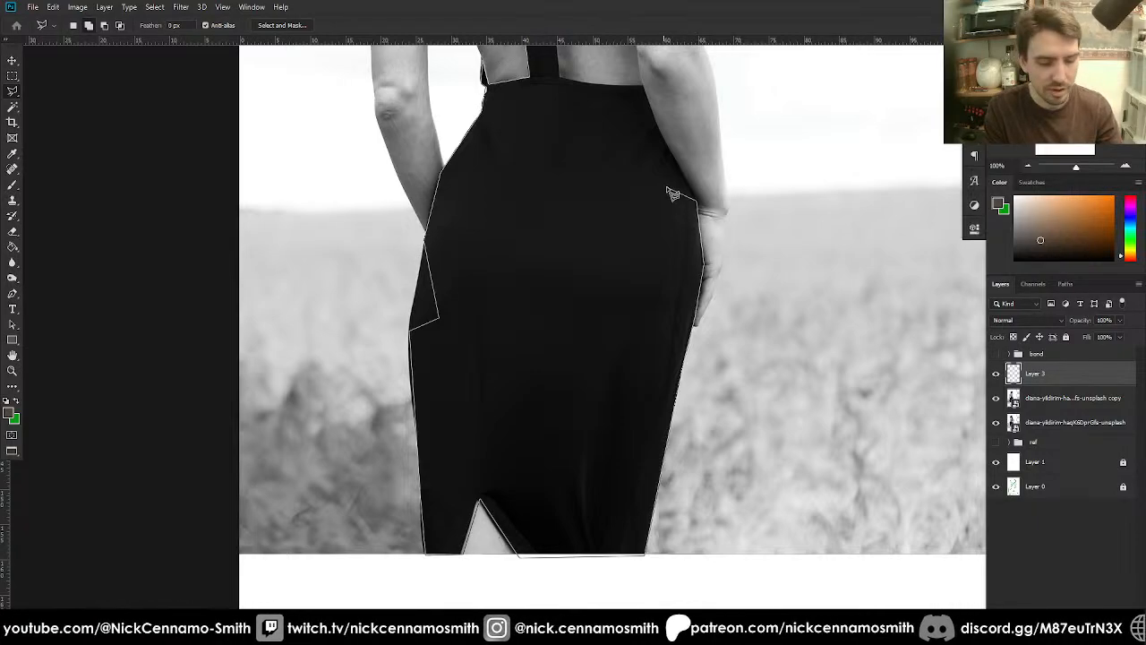
pyautogui.moveTo(667, 179); pyautogui.dragTo(617, 413)
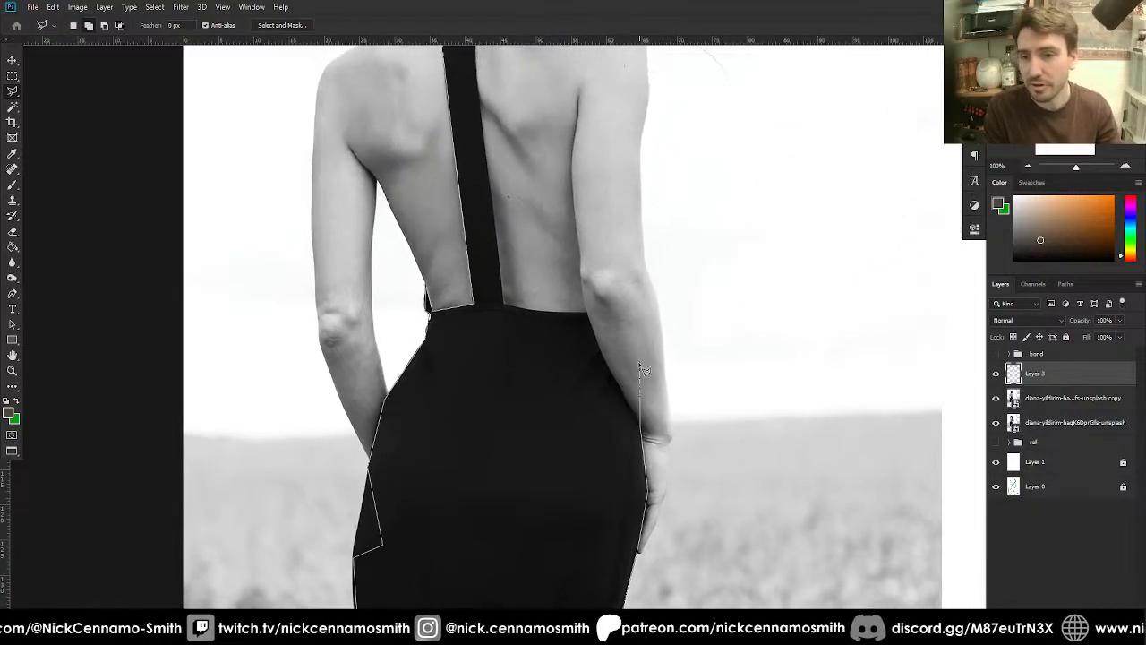
pyautogui.click(623, 314)
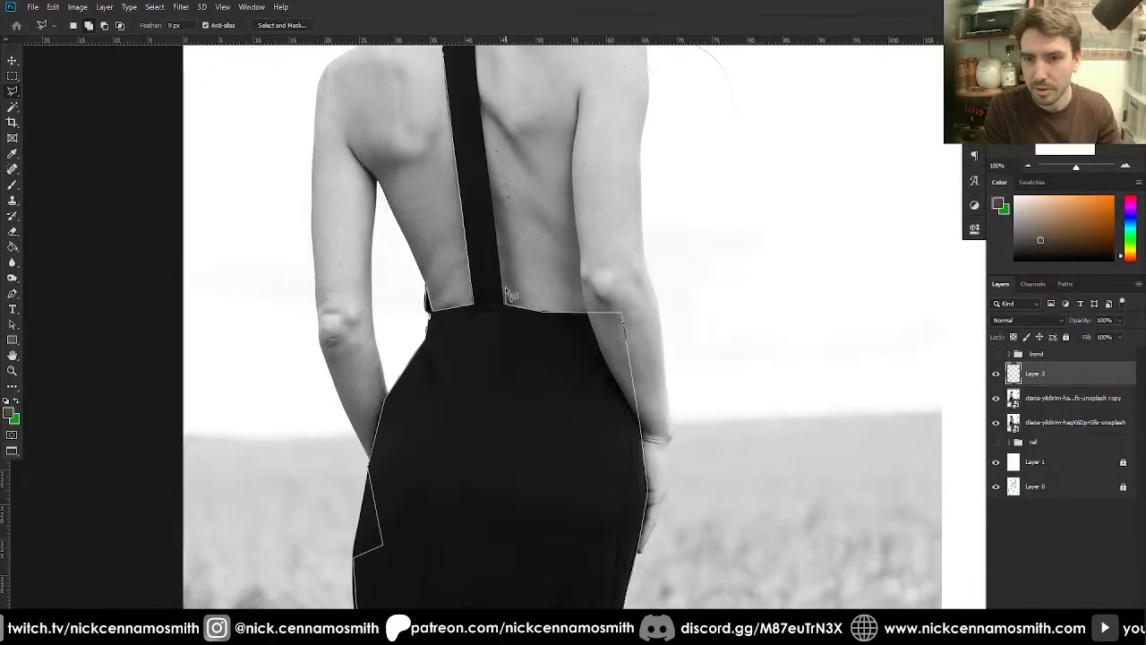
pyautogui.moveTo(492, 215); pyautogui.dragTo(526, 446)
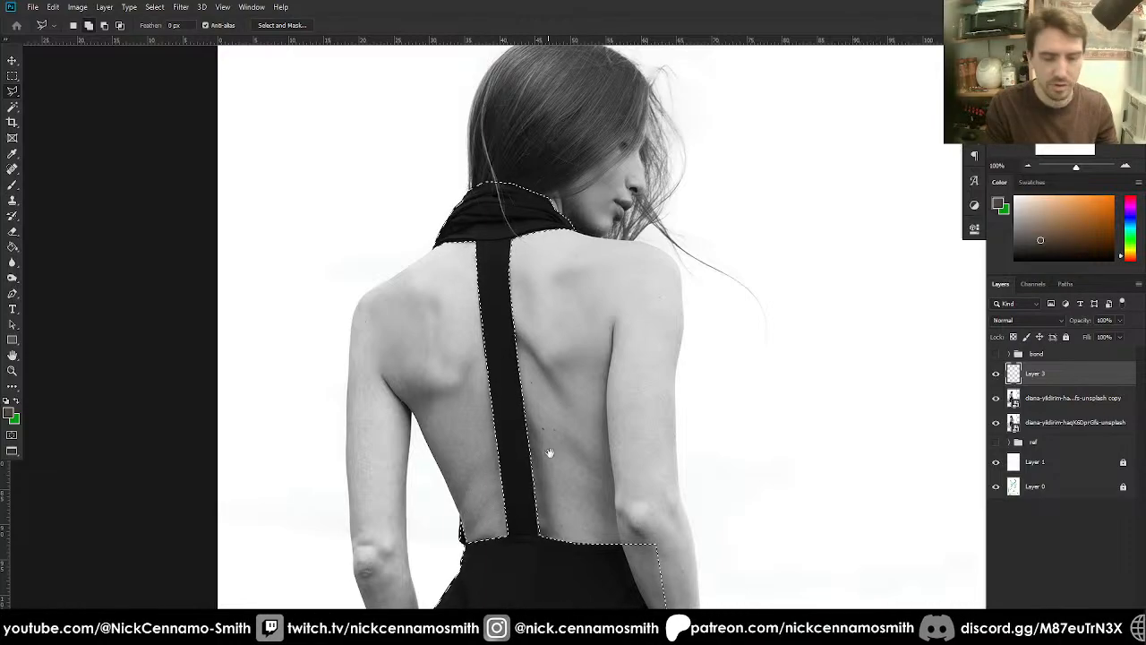
# - Add the missed wedge at the dress's left hip to the selection
pyautogui.moveTo(550, 453); pyautogui.dragTo(633, 140)
pyautogui.click(487, 387)
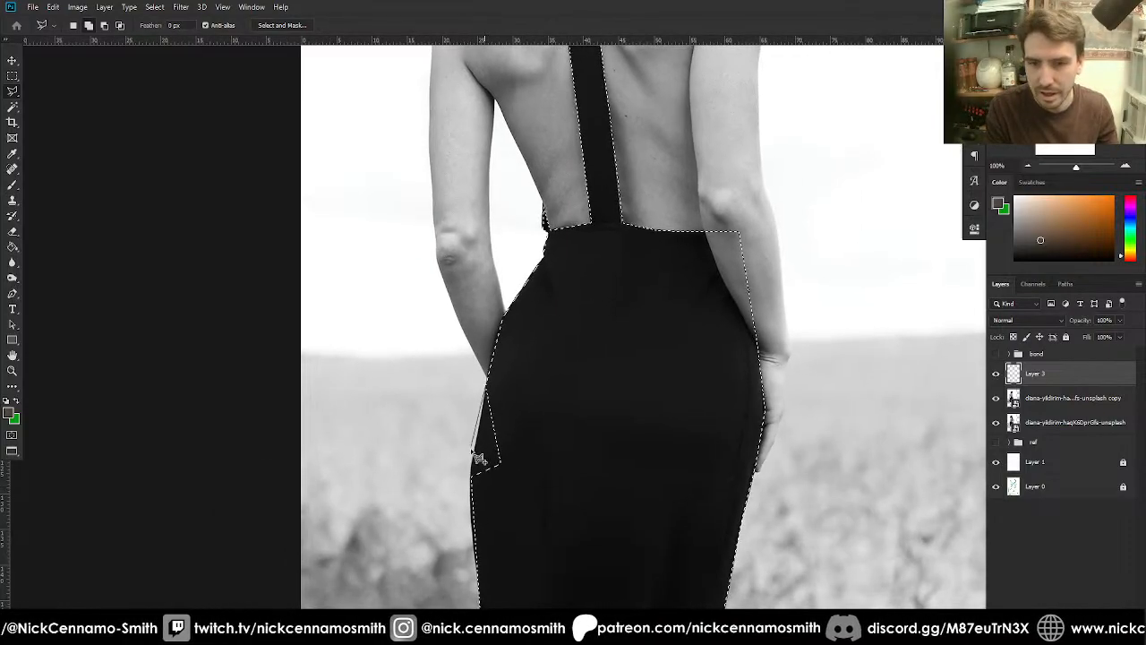
pyautogui.click(543, 412)
pyautogui.doubleClick(524, 387)
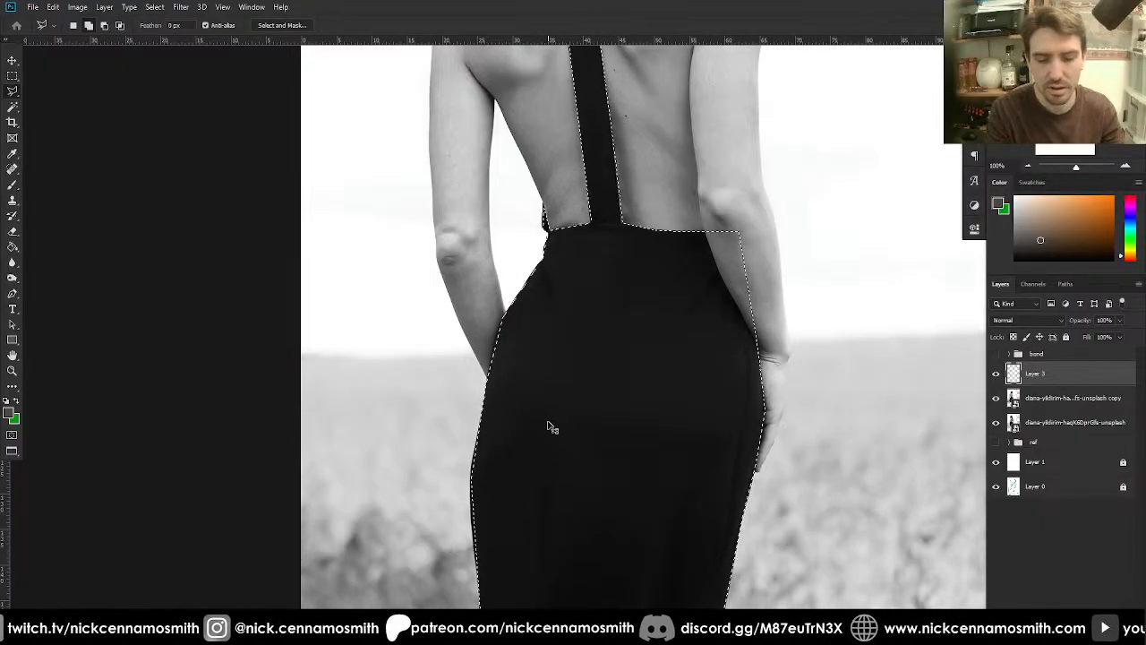
pyautogui.hotkey('ctrl', '0')
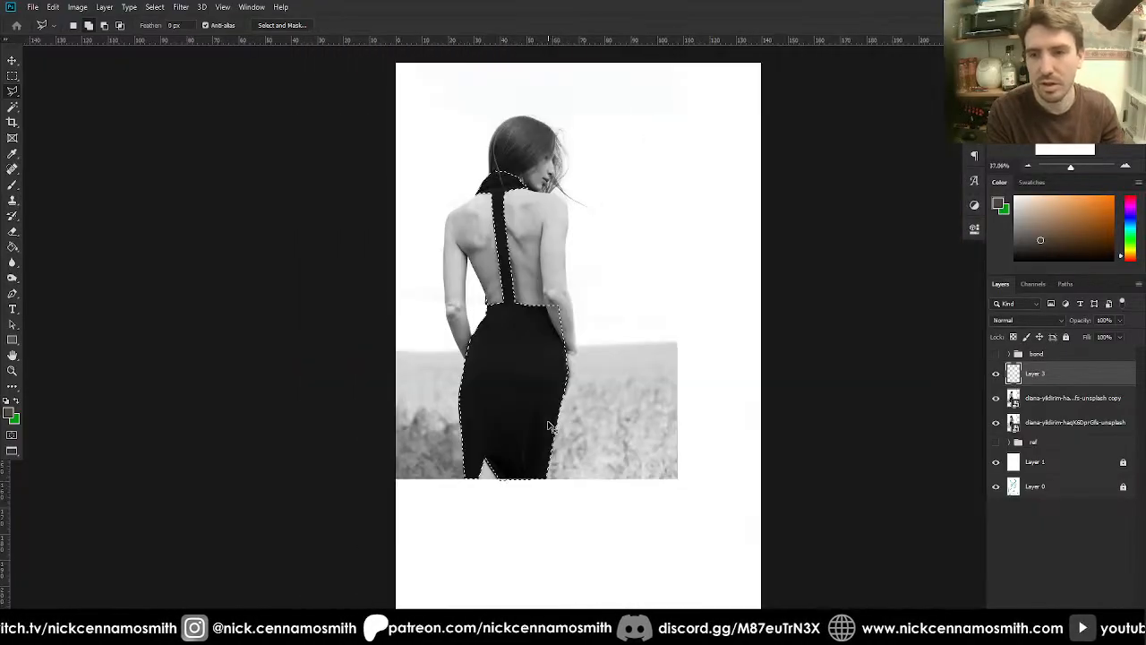
# - Compare the green-dress and long-sleeved-dress photos with the dress selection by toggling them and the backless-dress photos on and off
pyautogui.click(1009, 442)
pyautogui.click(997, 461)
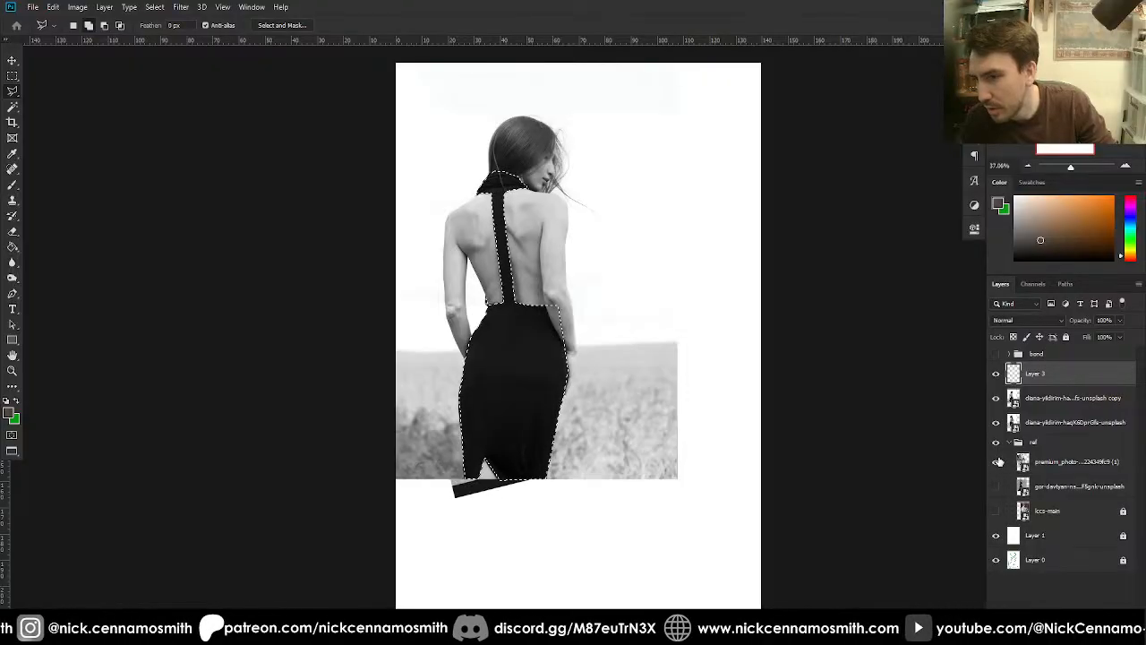
pyautogui.moveTo(996, 421); pyautogui.dragTo(996, 399)
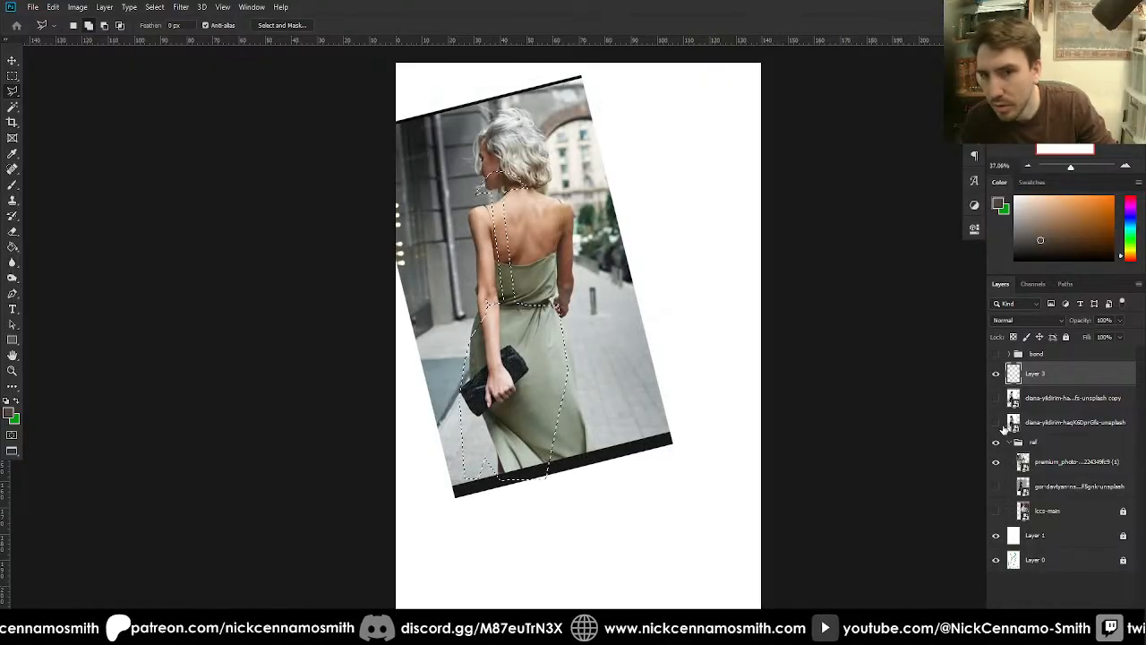
pyautogui.click(996, 422)
pyautogui.click(995, 397)
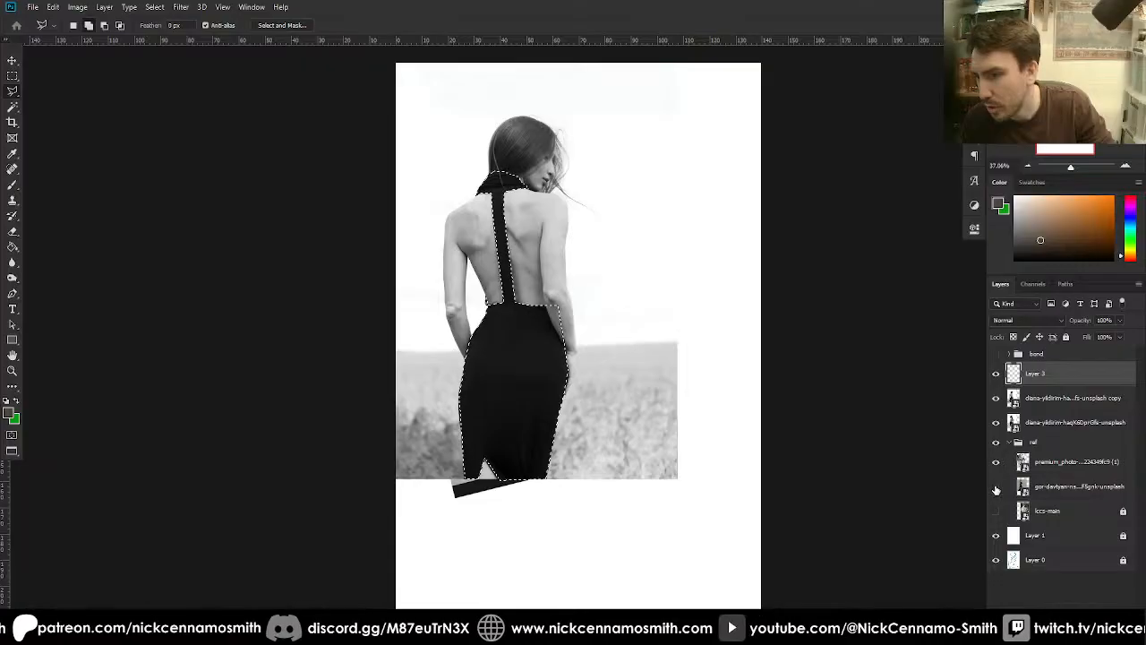
pyautogui.click(996, 486)
pyautogui.click(996, 462)
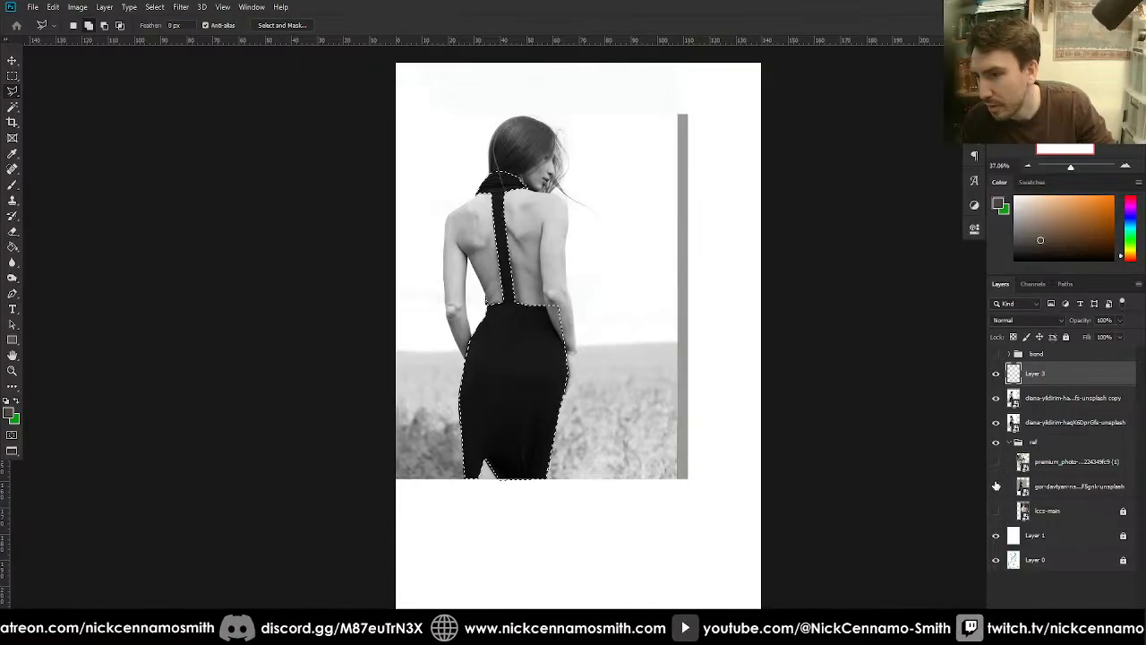
pyautogui.click(996, 421)
pyautogui.click(995, 399)
pyautogui.click(996, 399)
pyautogui.click(996, 421)
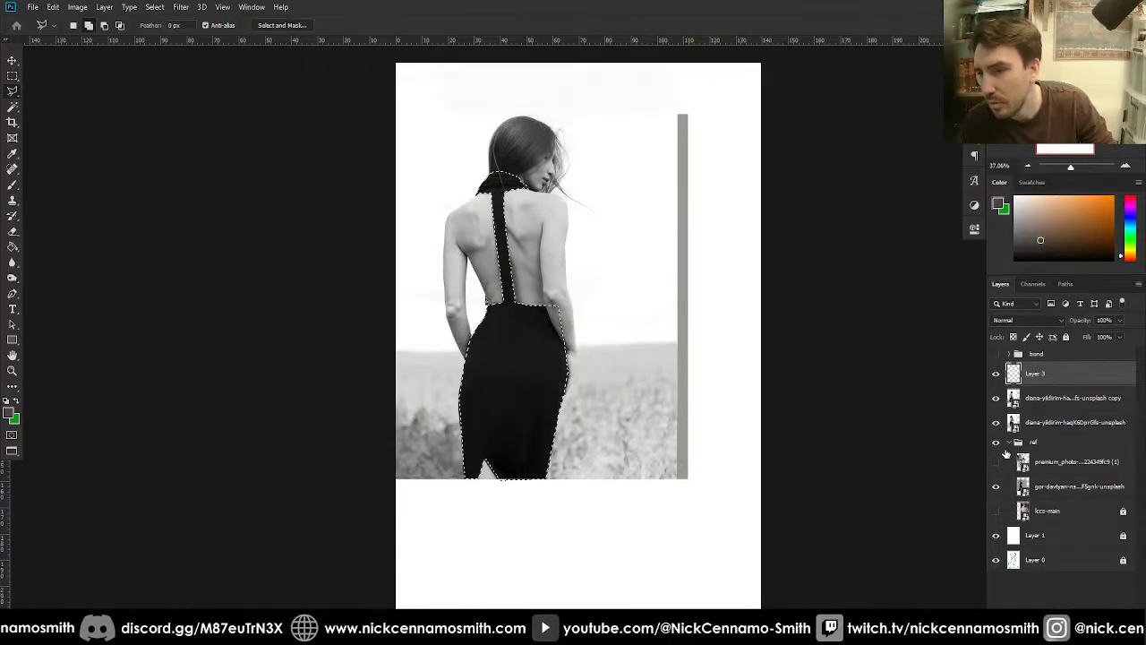
pyautogui.click(996, 486)
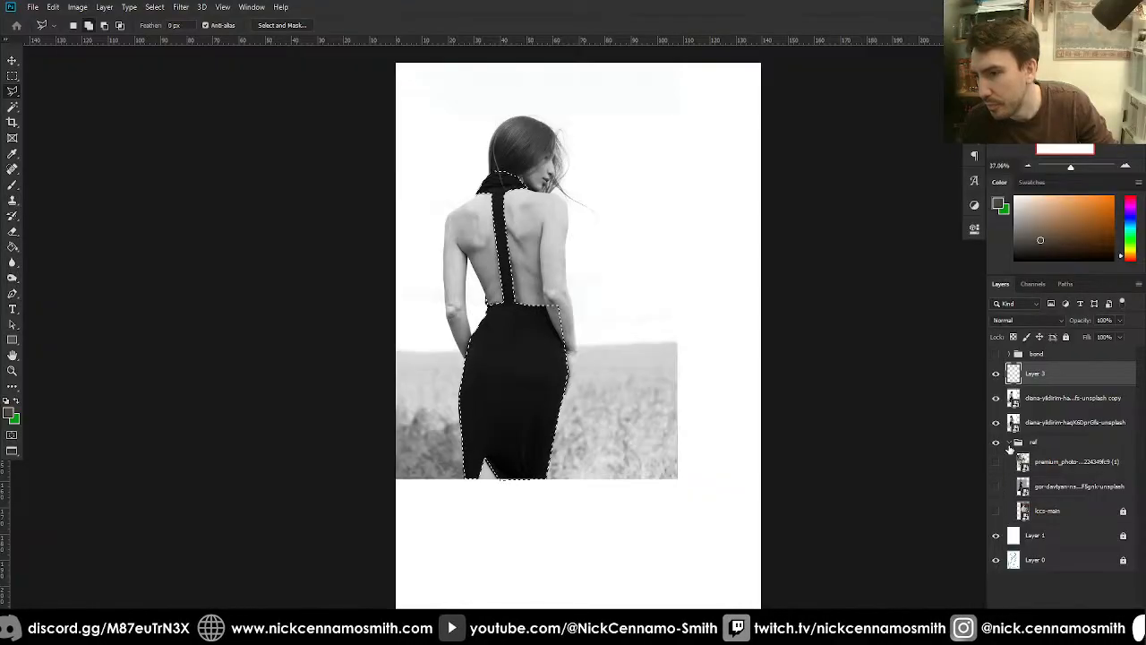
# - Turn on all three photos inside the ref group, then hide and collapse the group
pyautogui.click(996, 461)
pyautogui.click(995, 487)
pyautogui.click(996, 511)
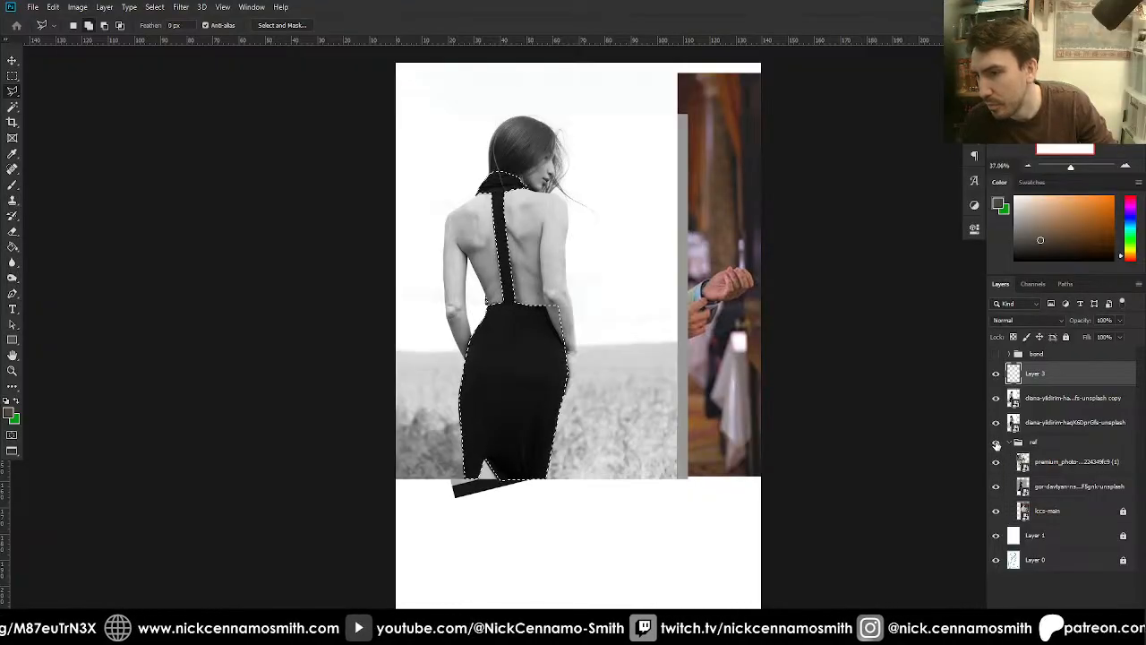
pyautogui.click(996, 443)
pyautogui.click(1018, 442)
pyautogui.click(1009, 443)
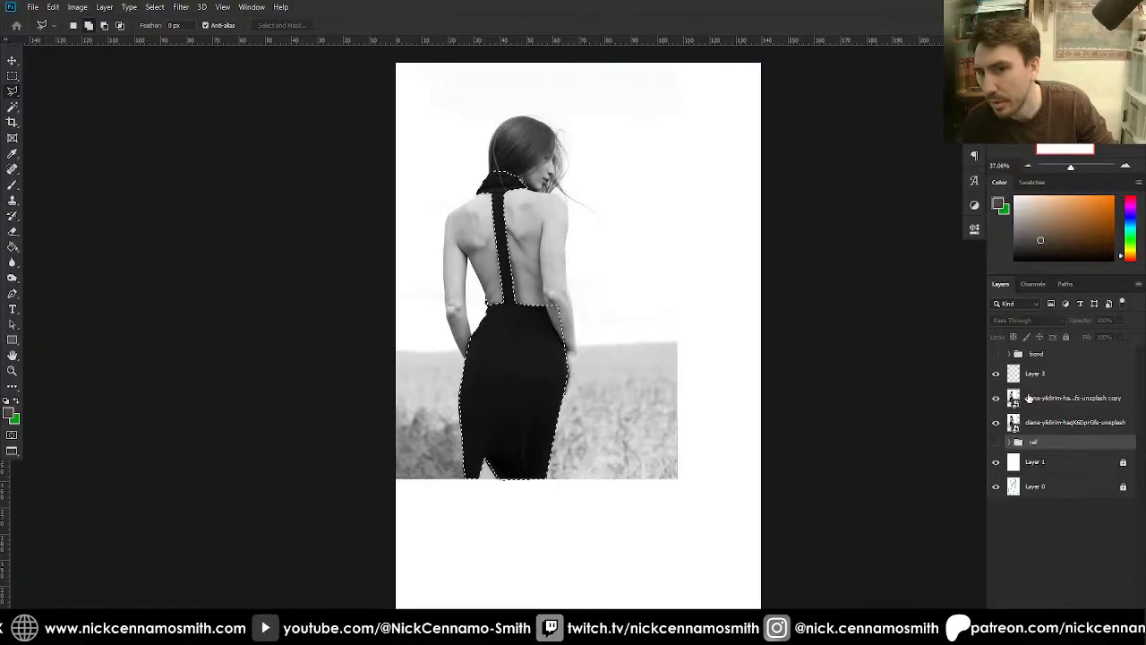
# - Make Layer 3 active and set the foreground color to a dark red for painting the dress with the Brush tool
pyautogui.click(1036, 376)
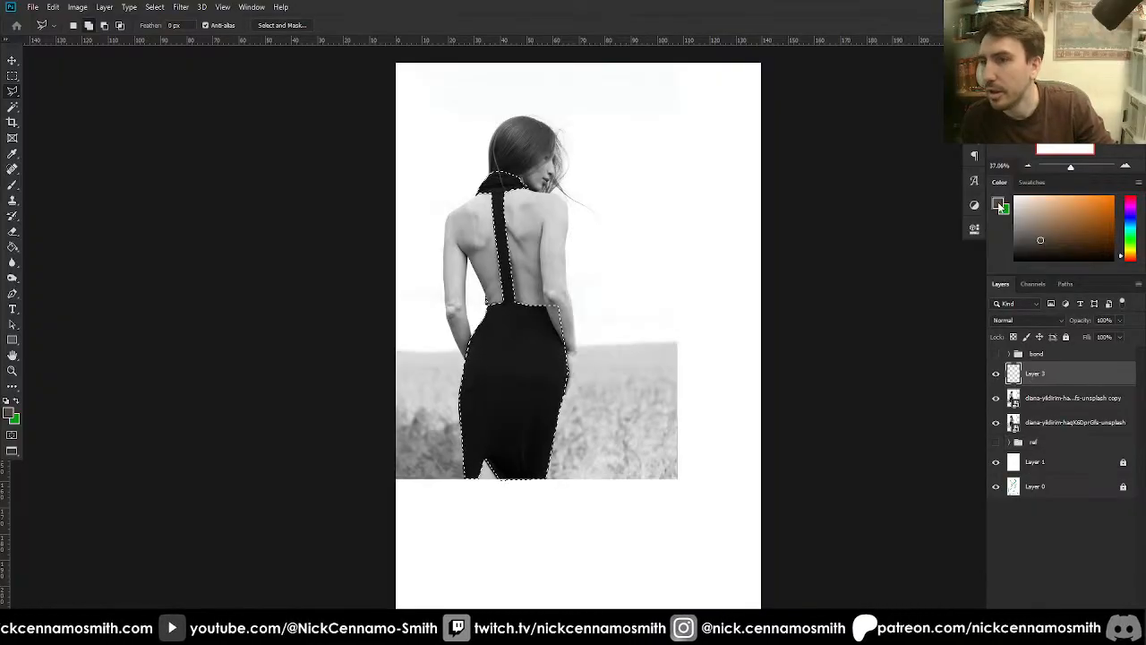
pyautogui.click(1001, 206)
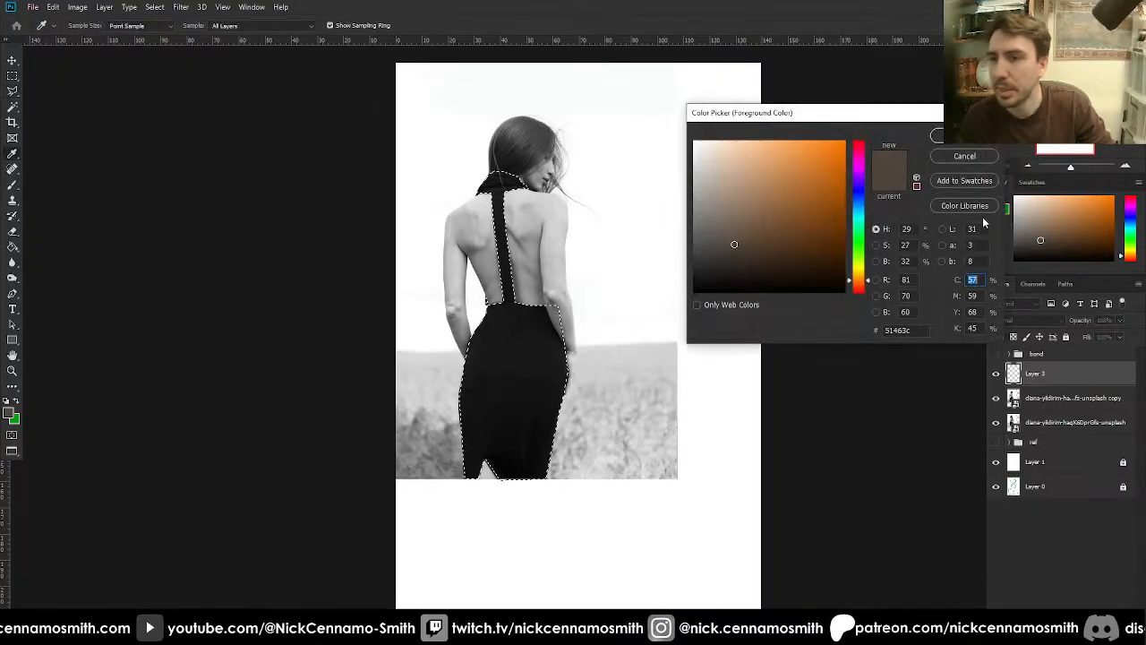
pyautogui.click(858, 207)
pyautogui.click(769, 149)
pyautogui.moveTo(767, 160); pyautogui.dragTo(765, 159)
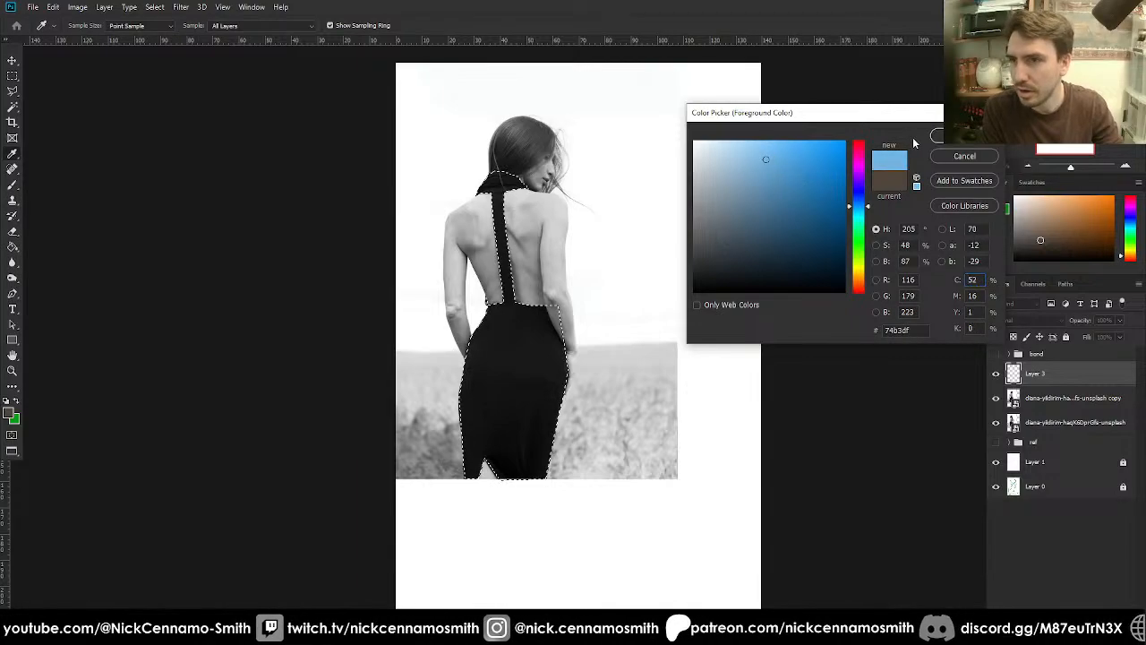
pyautogui.moveTo(863, 190); pyautogui.dragTo(869, 143)
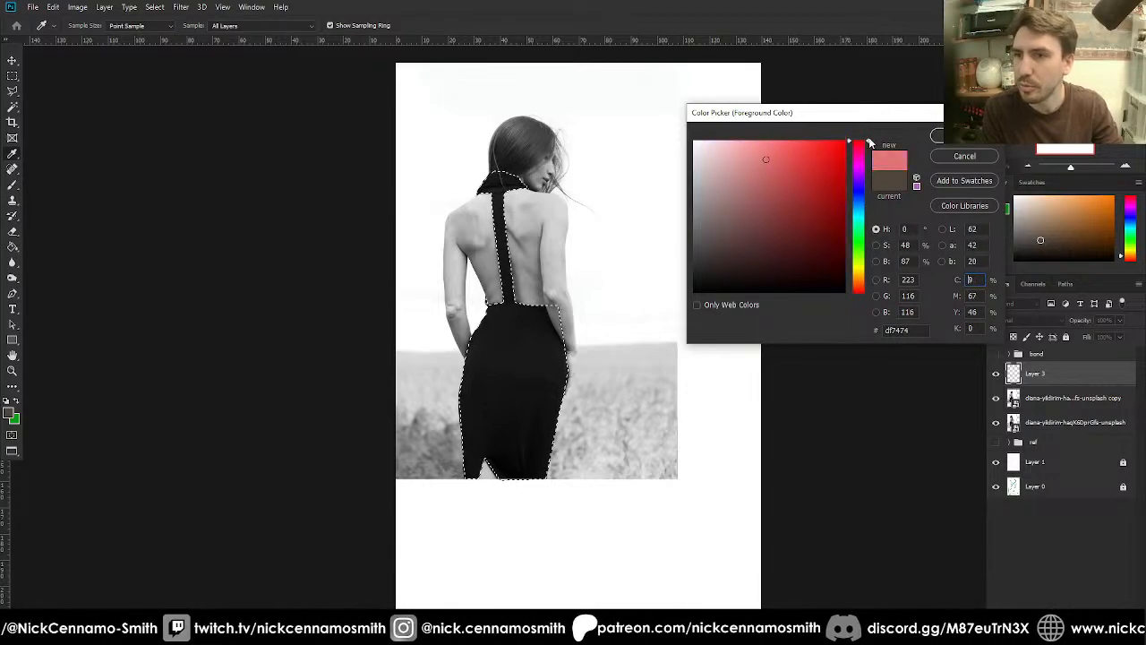
pyautogui.moveTo(802, 219)
pyautogui.mouseDown()
pyautogui.moveTo(825, 184)
pyautogui.moveTo(828, 213)
pyautogui.moveTo(763, 218)
pyautogui.moveTo(781, 222)
pyautogui.moveTo(788, 192)
pyautogui.mouseUp()
pyautogui.click(936, 135)
pyautogui.press('l')
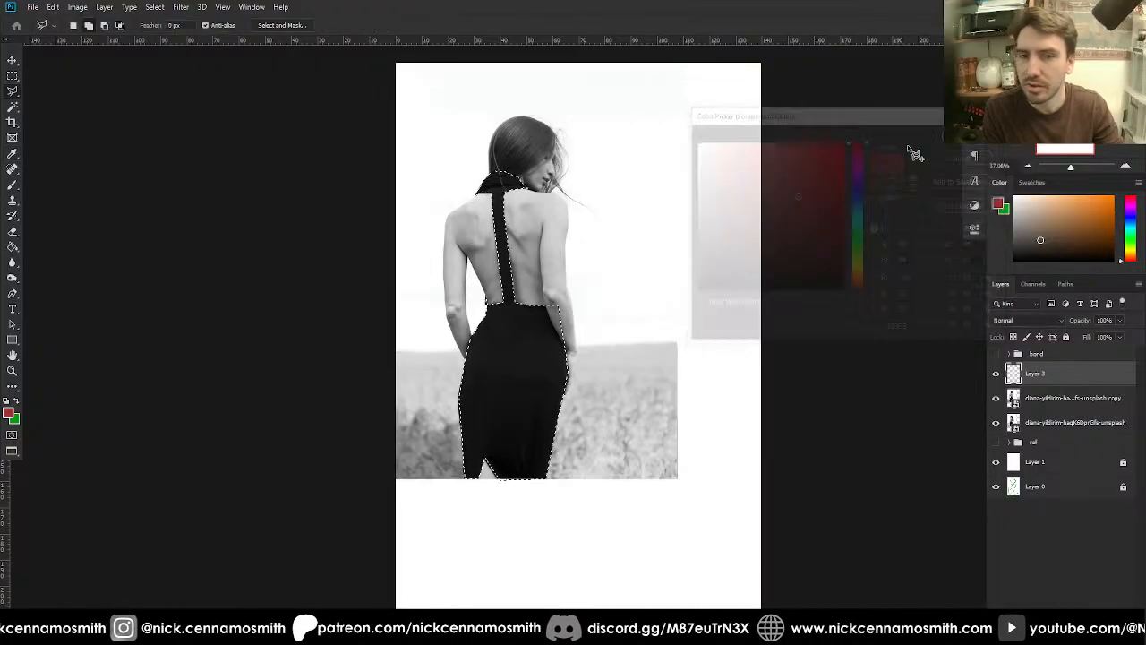
pyautogui.press('g')
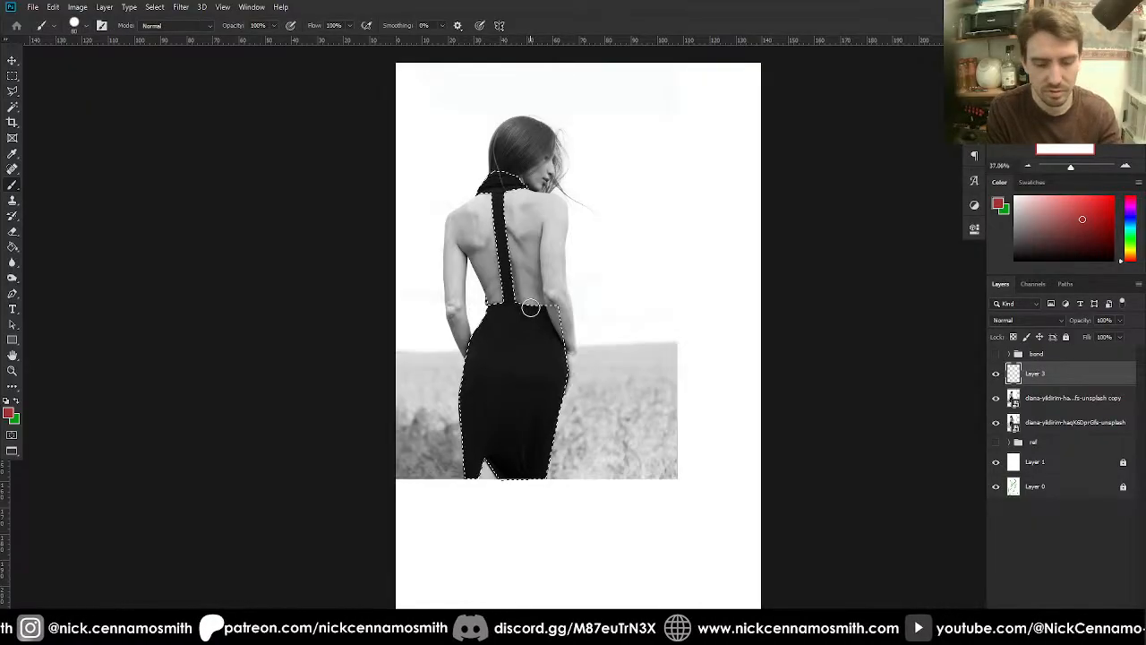
# - Fill the dress selection with the dark red, deselect it, and rename the layer dress
pyautogui.click(537, 349)
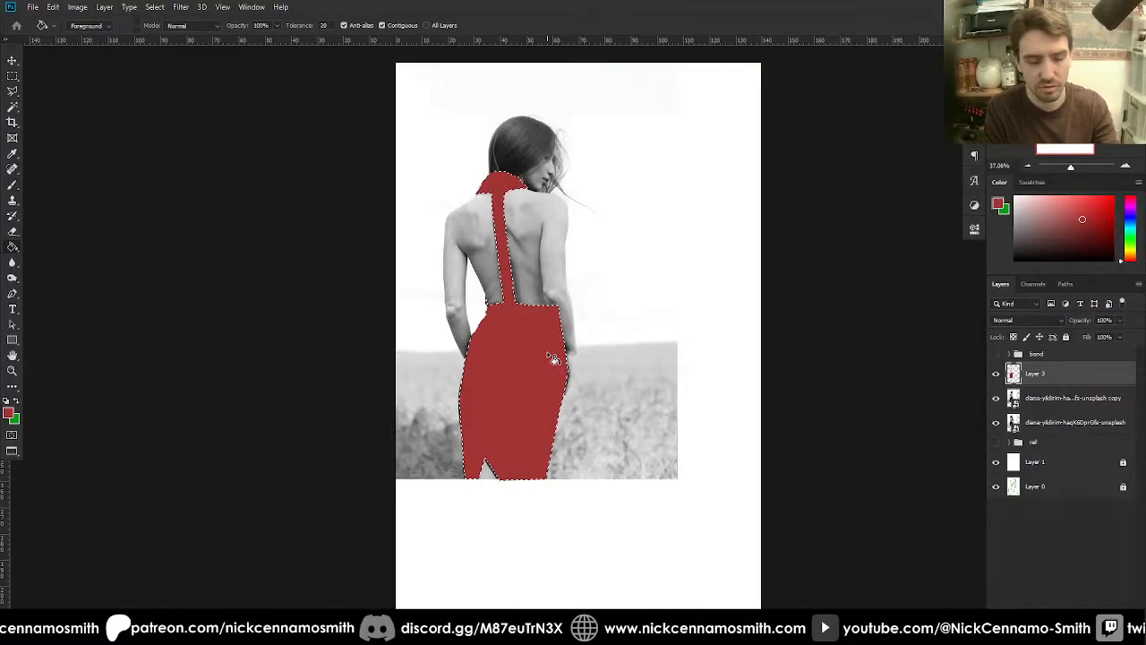
pyautogui.hotkey('ctrl', 'd')
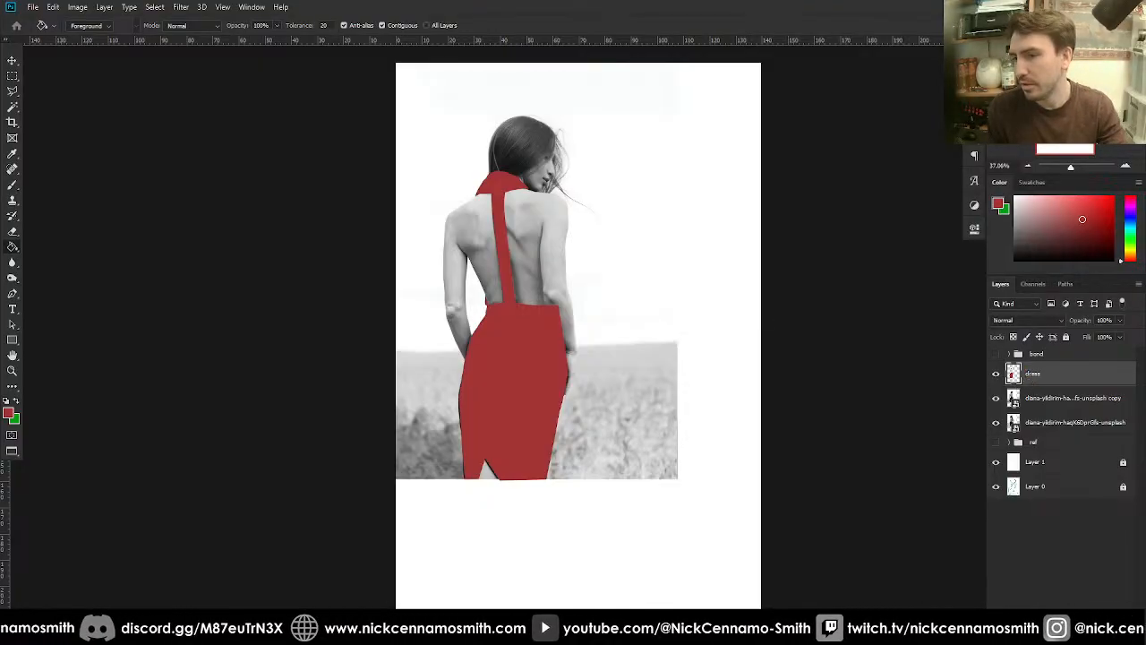
# - On a new layer above the hidden dress layer, outline the woman's bare back and left arm with the Polygonal Lasso
pyautogui.click(1088, 607)
pyautogui.click(995, 398)
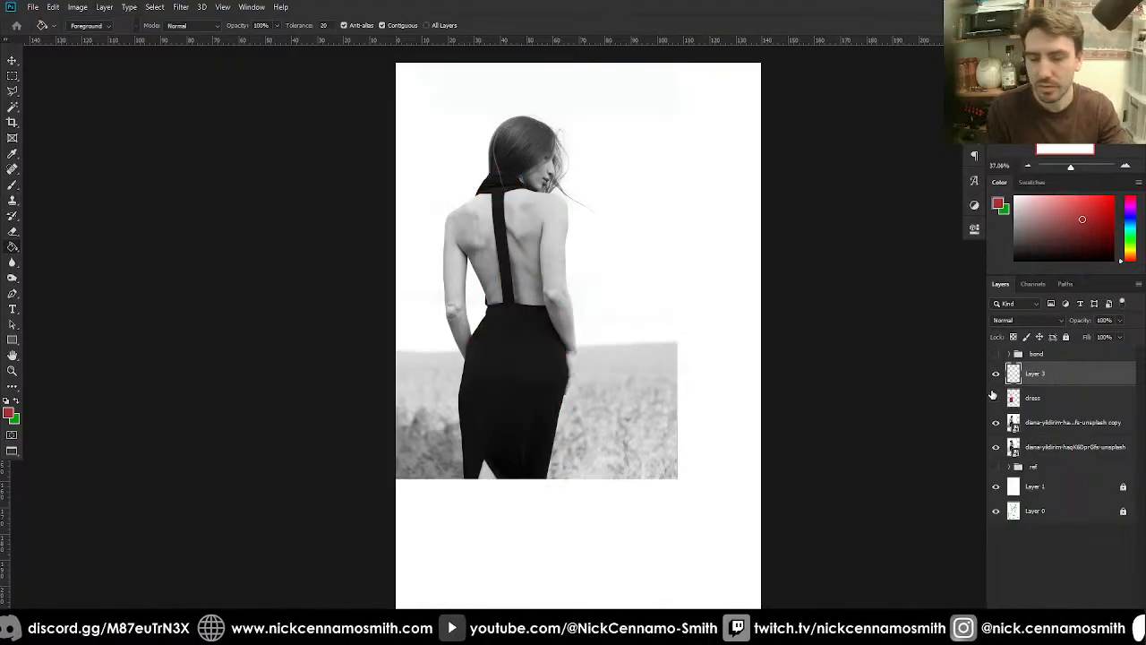
pyautogui.hotkey('ctrl', '+')
pyautogui.hotkey('ctrl', '+')
pyautogui.moveTo(525, 259); pyautogui.dragTo(621, 443)
pyautogui.press('l')
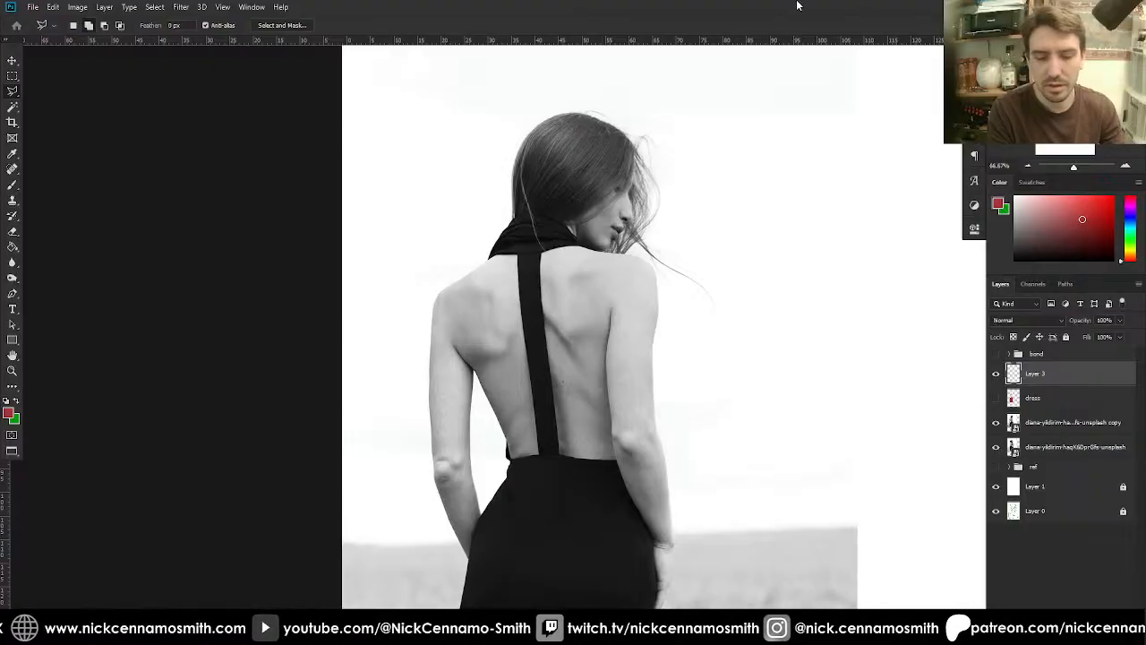
pyautogui.hotkey('ctrl', '+')
pyautogui.moveTo(517, 261); pyautogui.dragTo(547, 292)
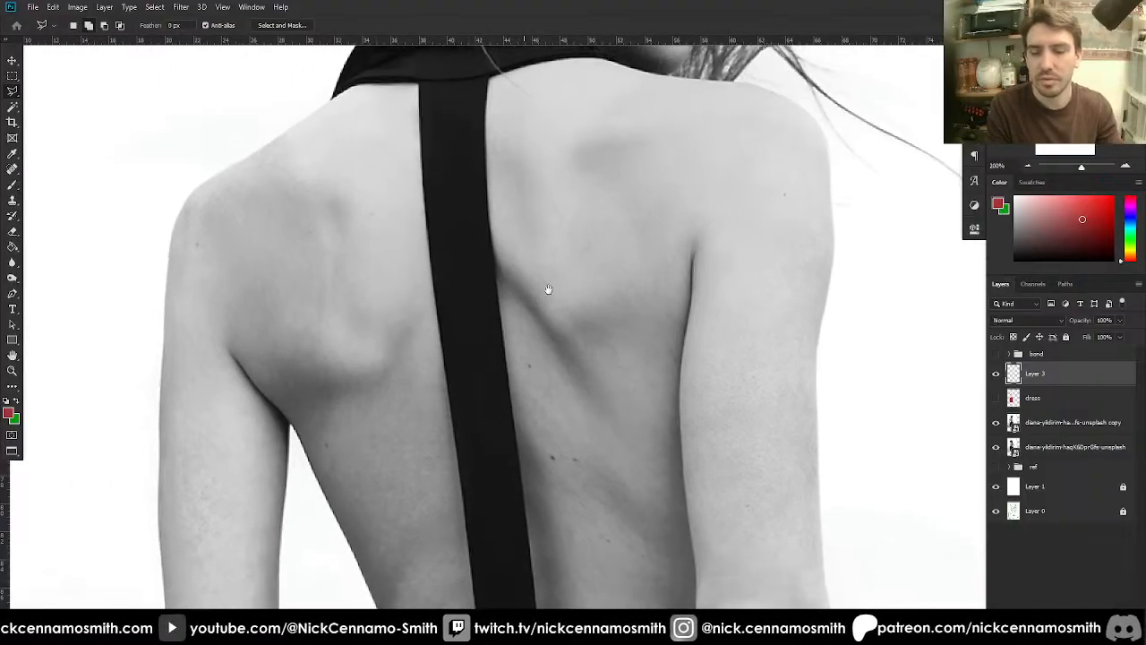
pyautogui.hotkey('ctrl', '-')
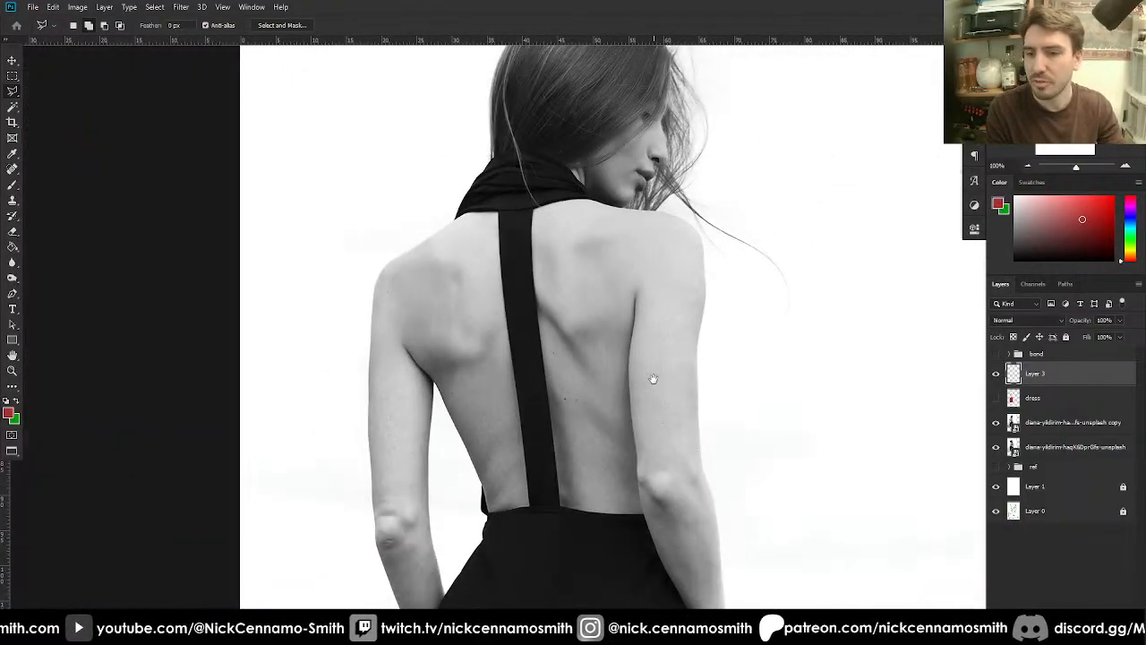
pyautogui.moveTo(653, 379)
pyautogui.mouseDown()
pyautogui.moveTo(618, 294)
pyautogui.moveTo(634, 349)
pyautogui.mouseUp()
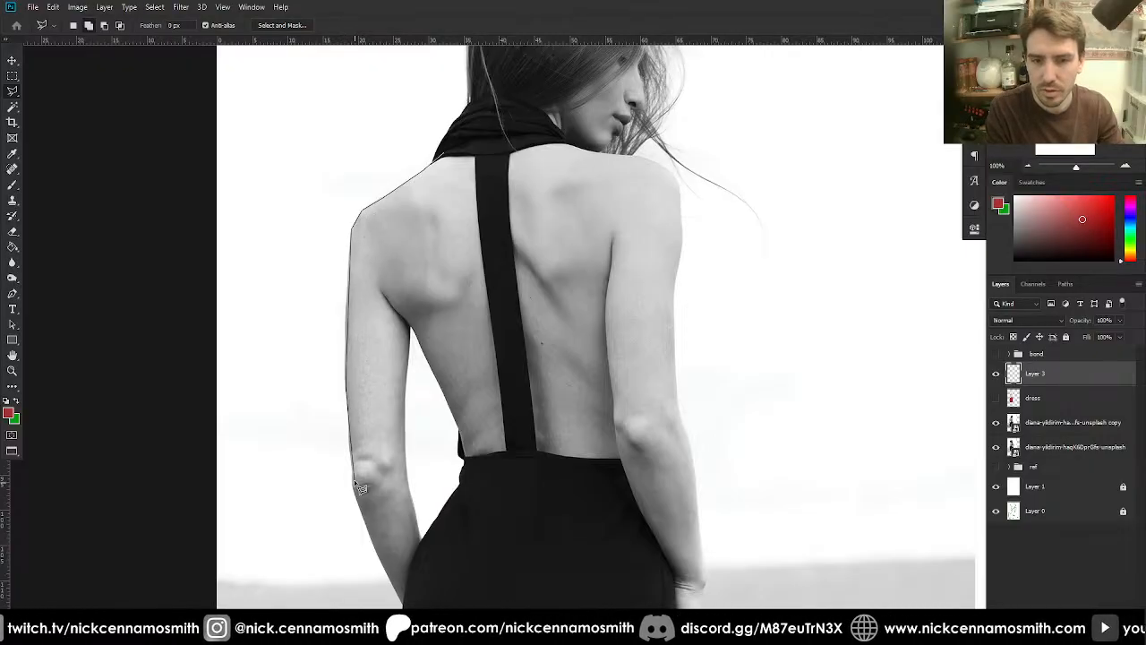
pyautogui.moveTo(402, 545); pyautogui.dragTo(369, 411)
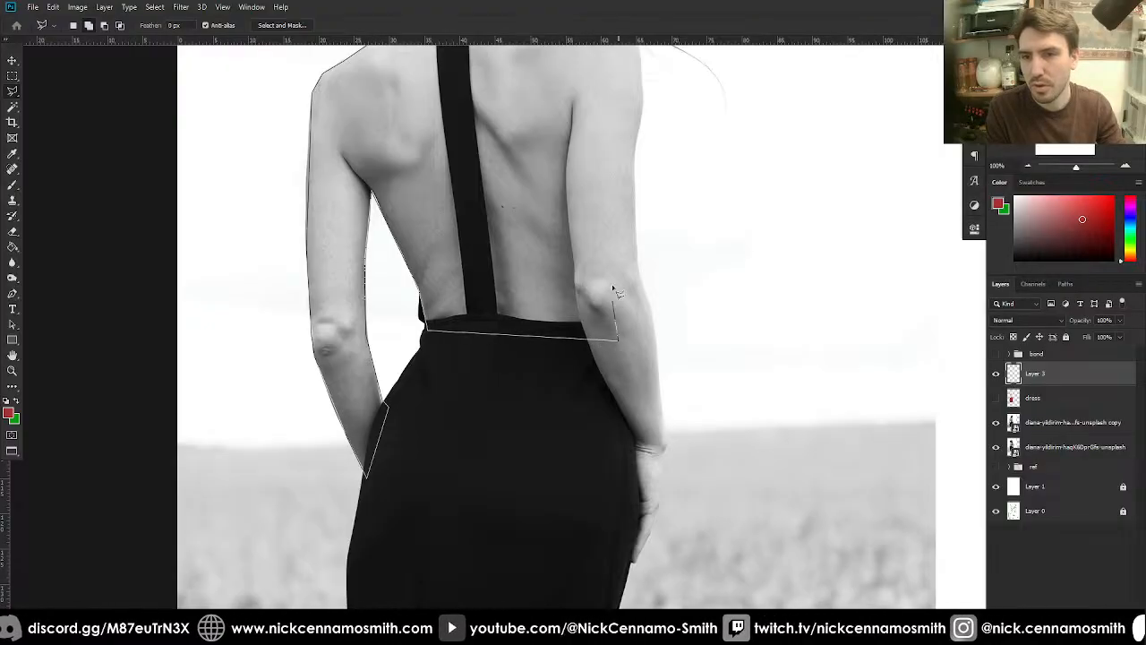
pyautogui.scroll(3, 613, 286)
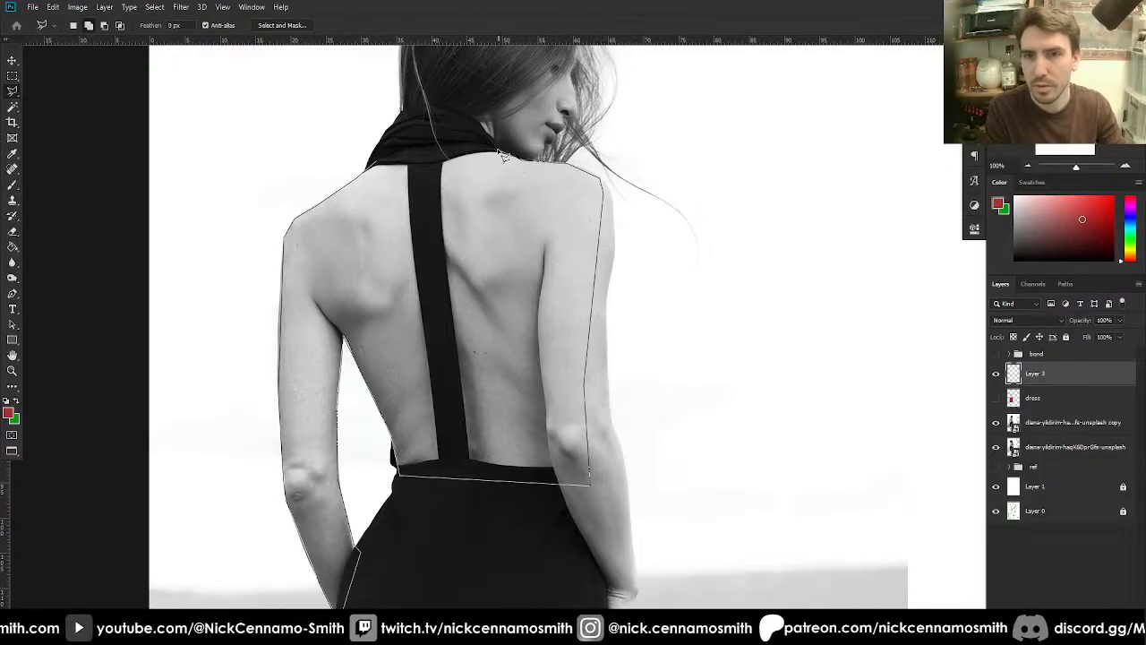
pyautogui.click(417, 154)
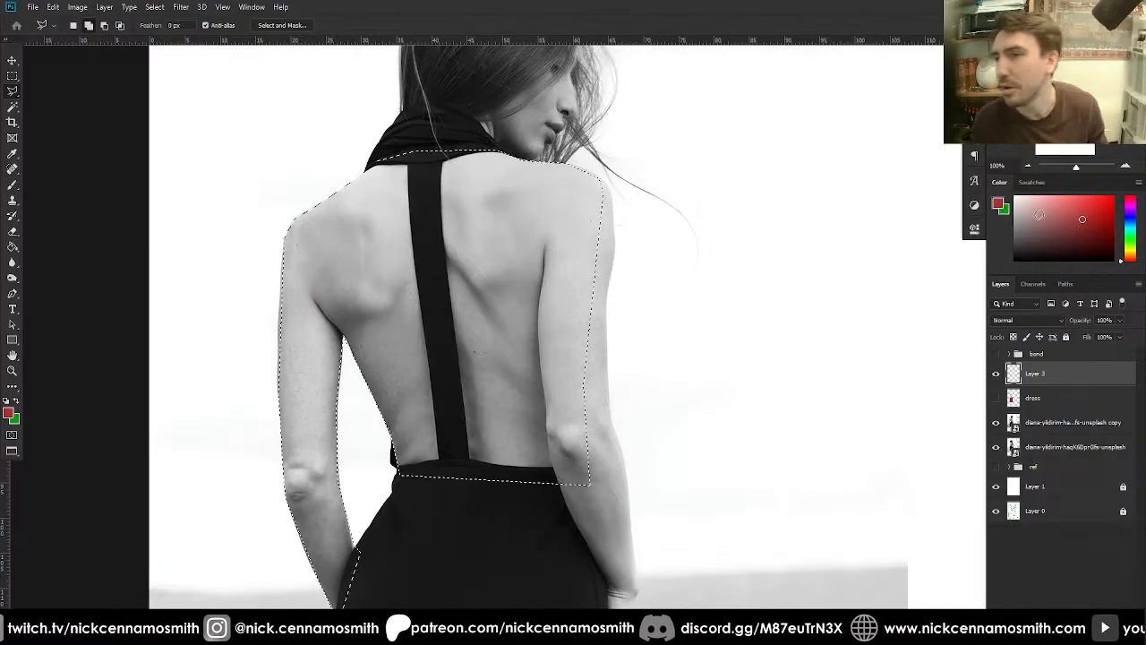
# - Set the foreground color to a pale yellow-green skin tone, #d5ddb4
pyautogui.click(998, 206)
pyautogui.click(995, 206)
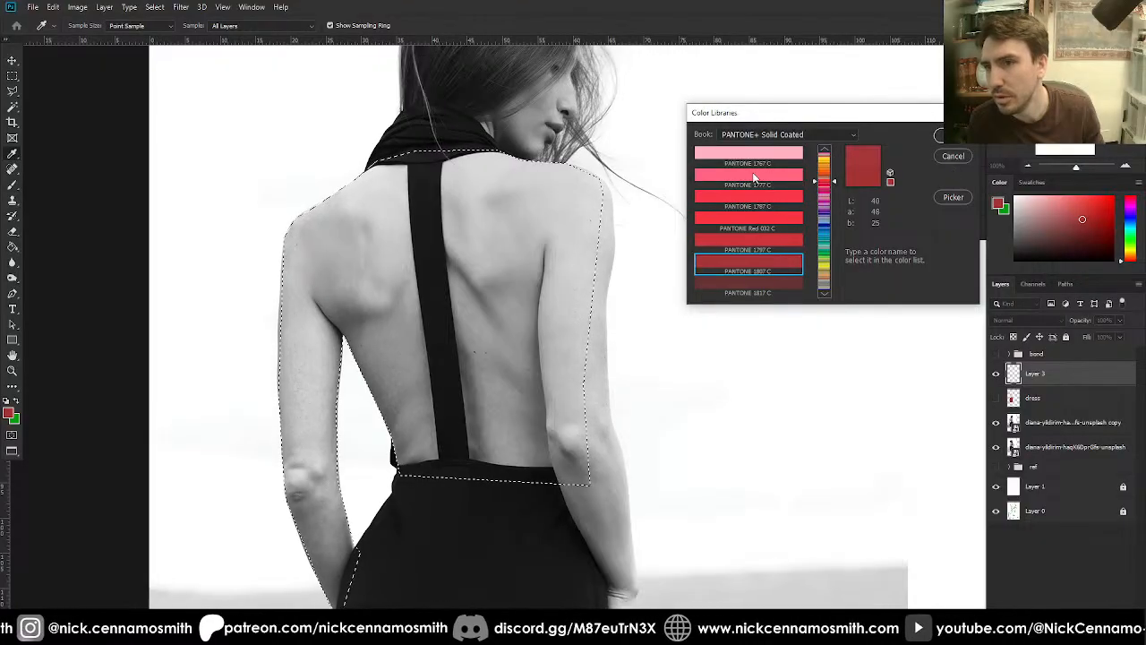
pyautogui.click(952, 157)
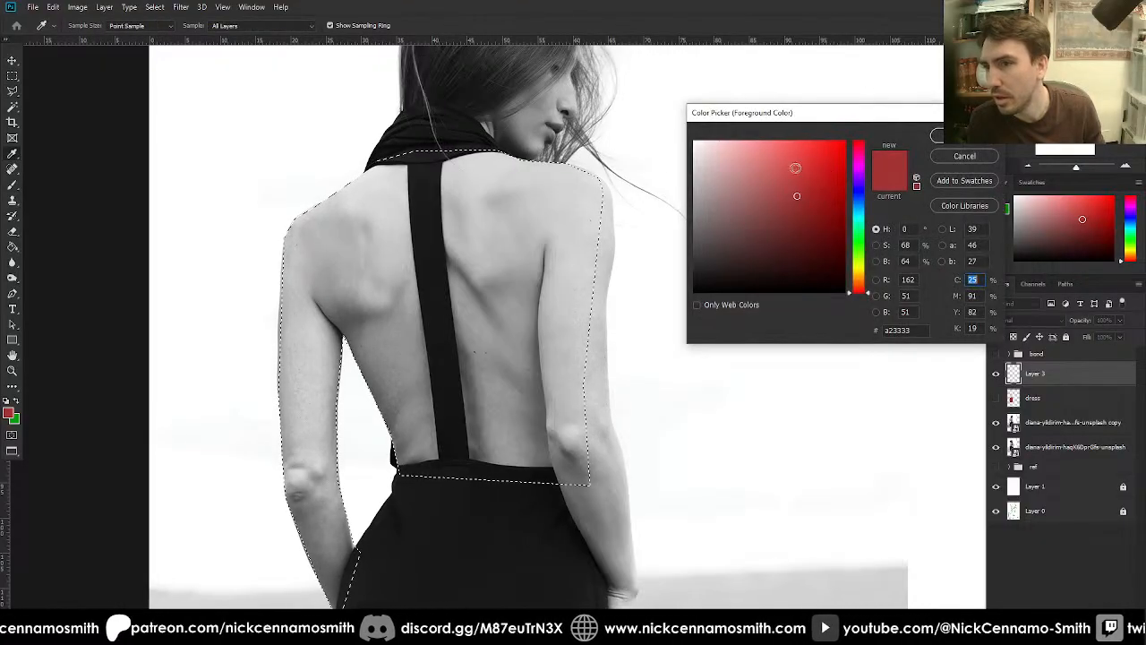
pyautogui.click(755, 162)
pyautogui.click(862, 264)
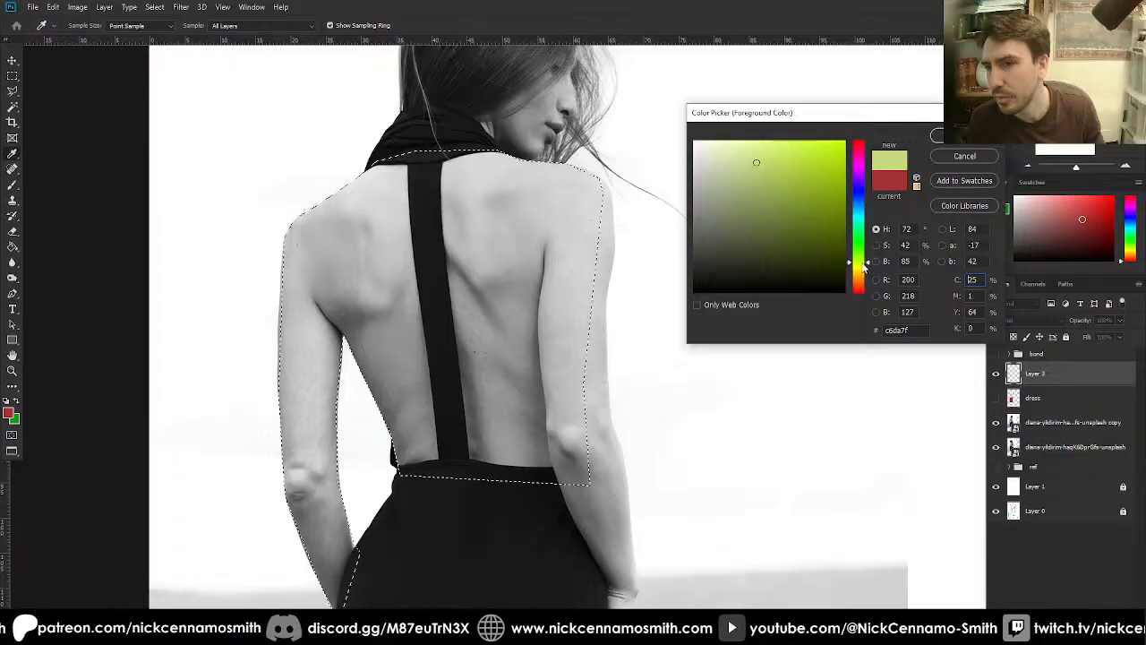
pyautogui.moveTo(858, 263); pyautogui.dragTo(857, 254)
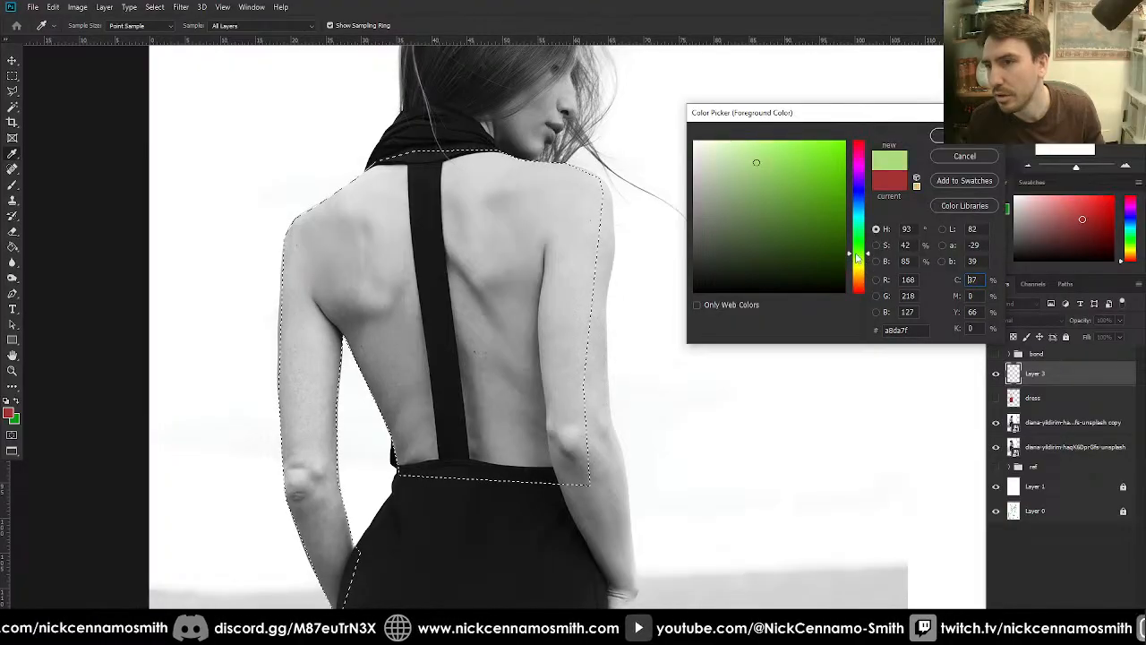
pyautogui.moveTo(744, 175); pyautogui.dragTo(722, 161)
pyautogui.moveTo(851, 253); pyautogui.dragTo(855, 262)
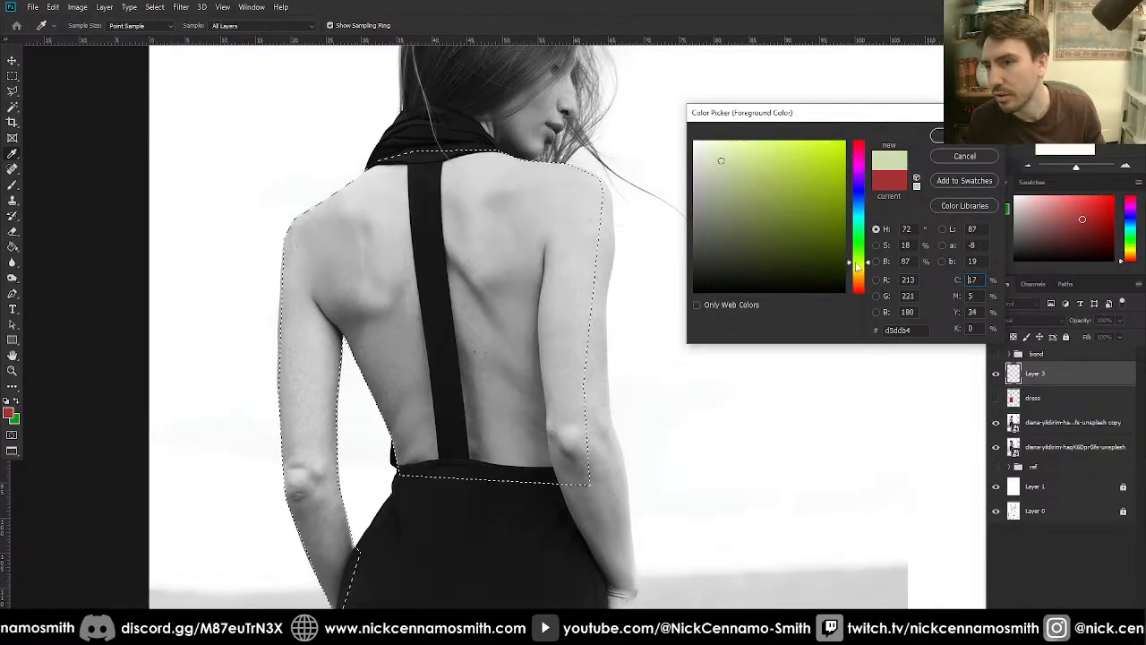
pyautogui.click(958, 135)
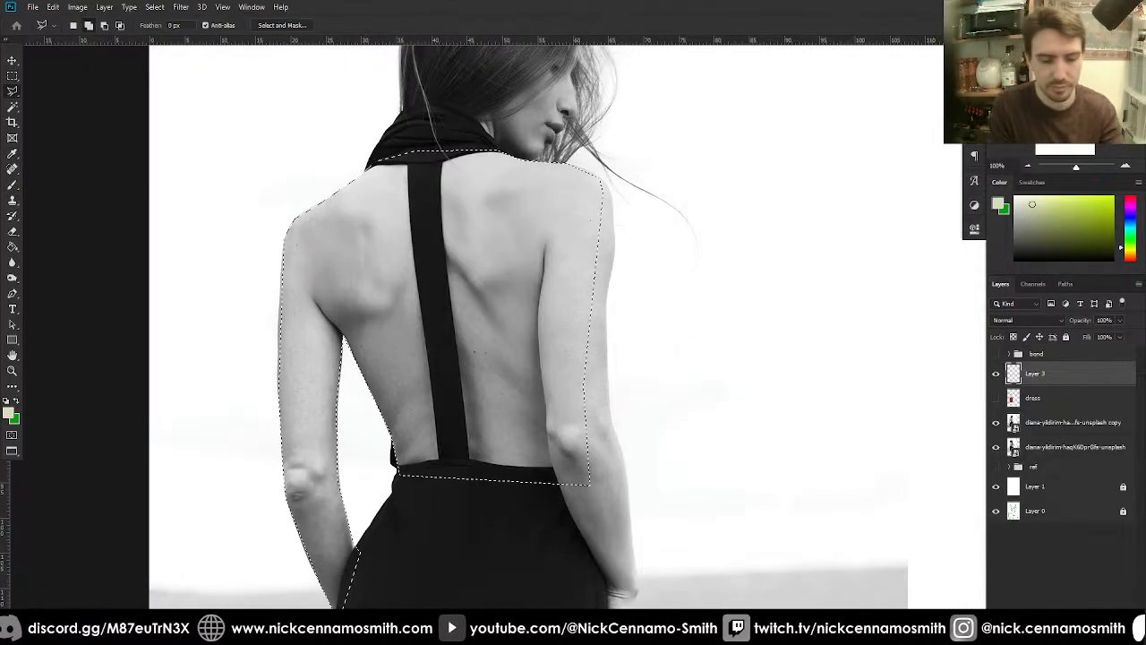
# - Fill the back and left arm selection with the pale skin color and deselect it
pyautogui.press('g')
pyautogui.click(589, 280)
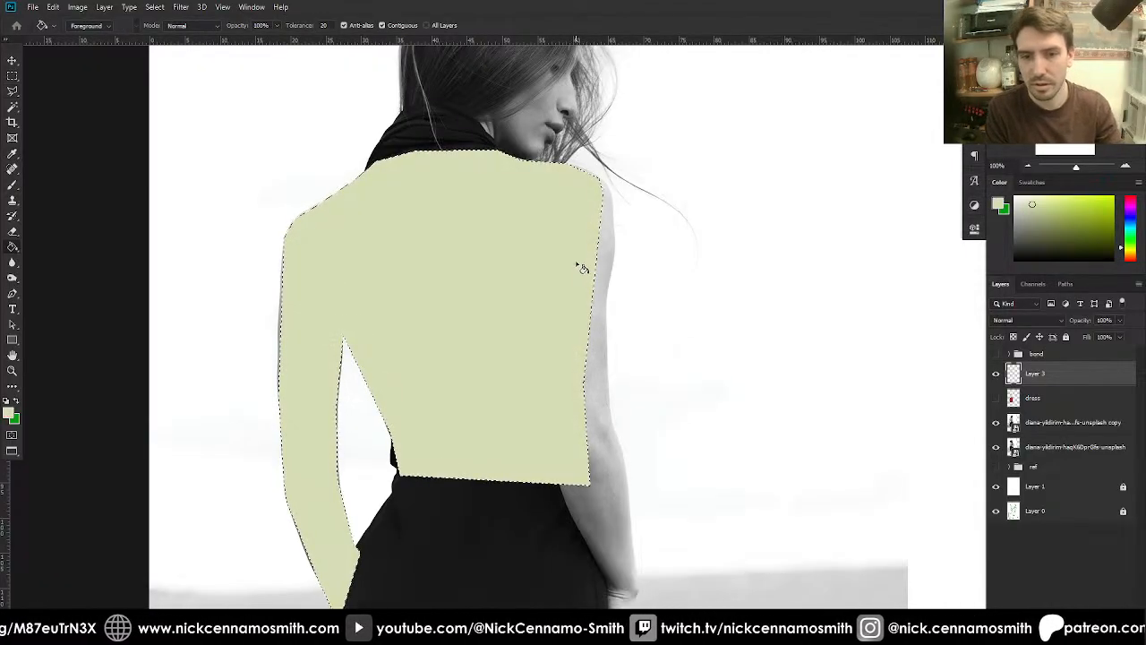
pyautogui.hotkey('ctrl', 'd')
# - Place the skin layer beneath the dress layer with both visible, and rename it skin under
pyautogui.moveTo(1055, 385); pyautogui.dragTo(1046, 407)
pyautogui.click(995, 373)
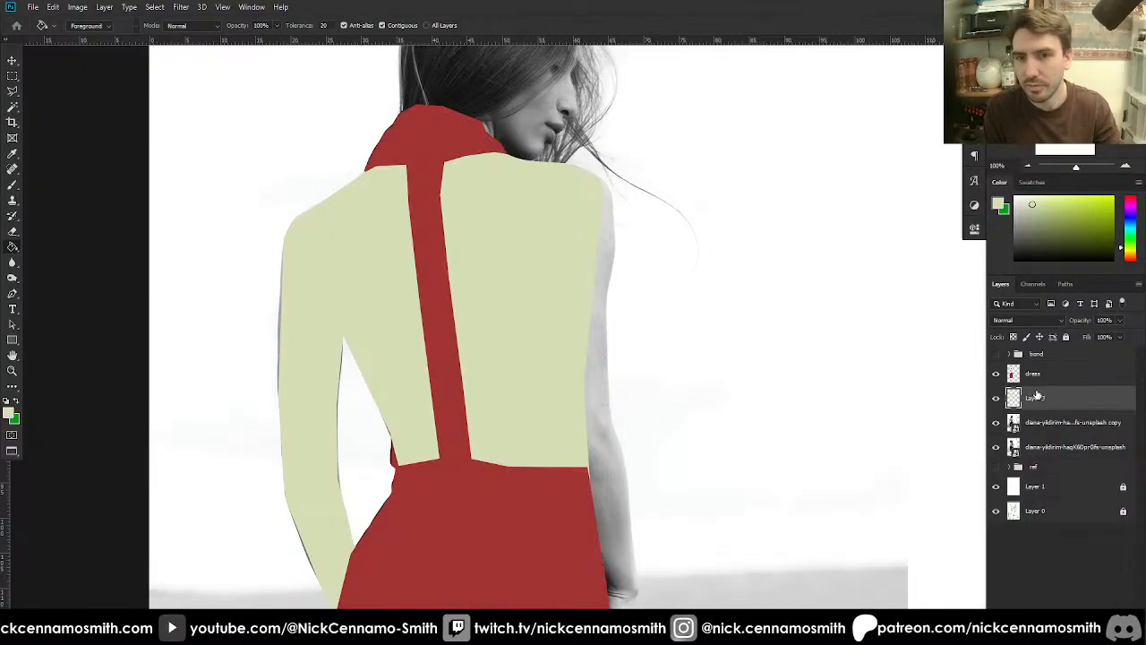
pyautogui.doubleClick(1034, 396)
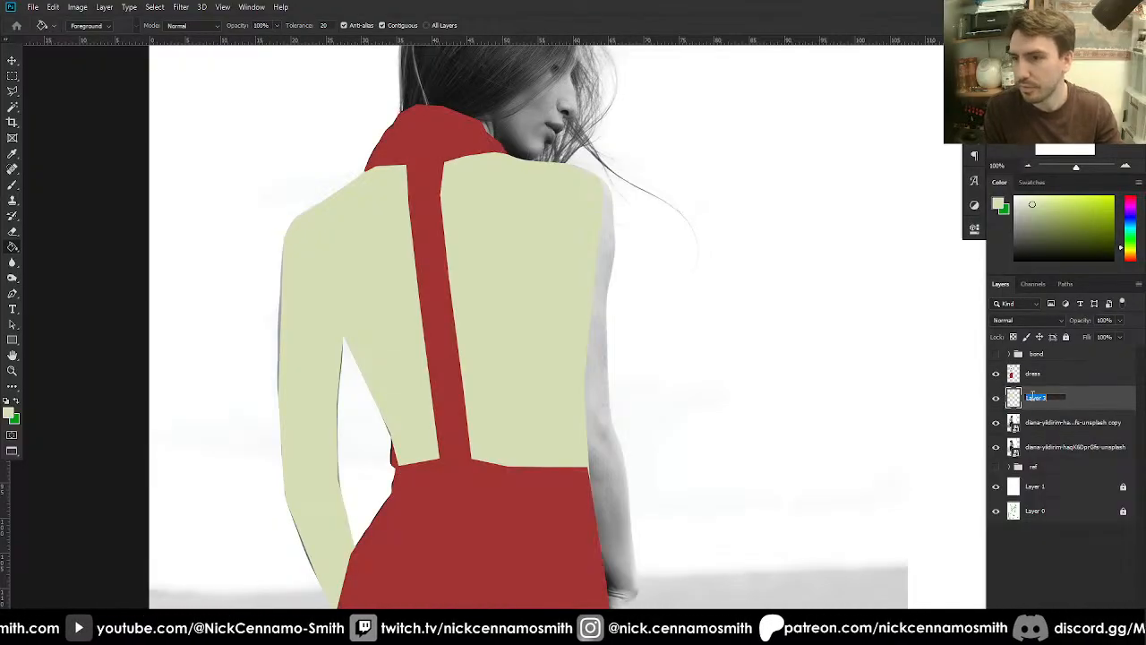
pyautogui.write('skin under')
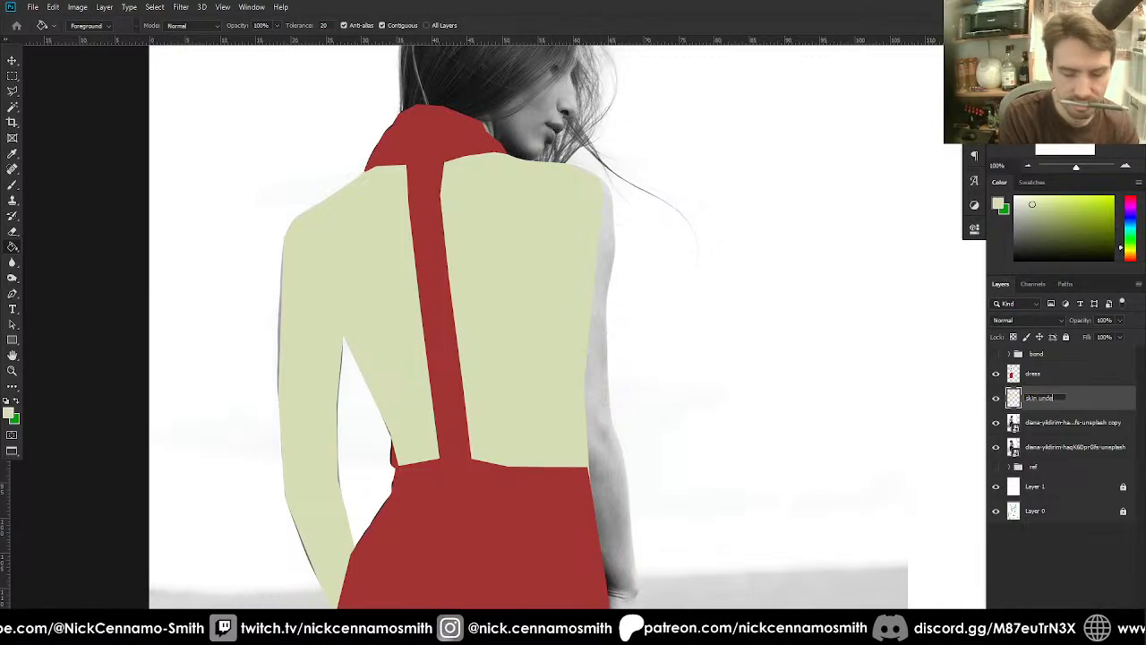
pyautogui.press('Return')
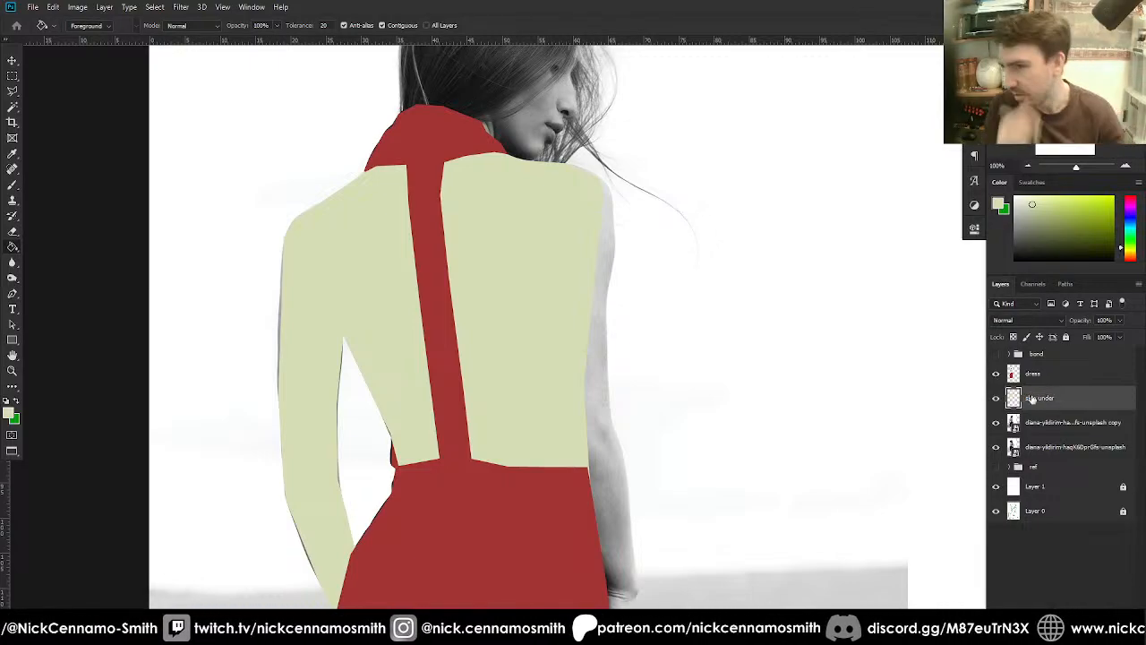
# - Hide the dress and skin under layers and outline the woman's right arm with the Polygonal Lasso on a new top layer
pyautogui.moveTo(996, 376); pyautogui.dragTo(998, 408)
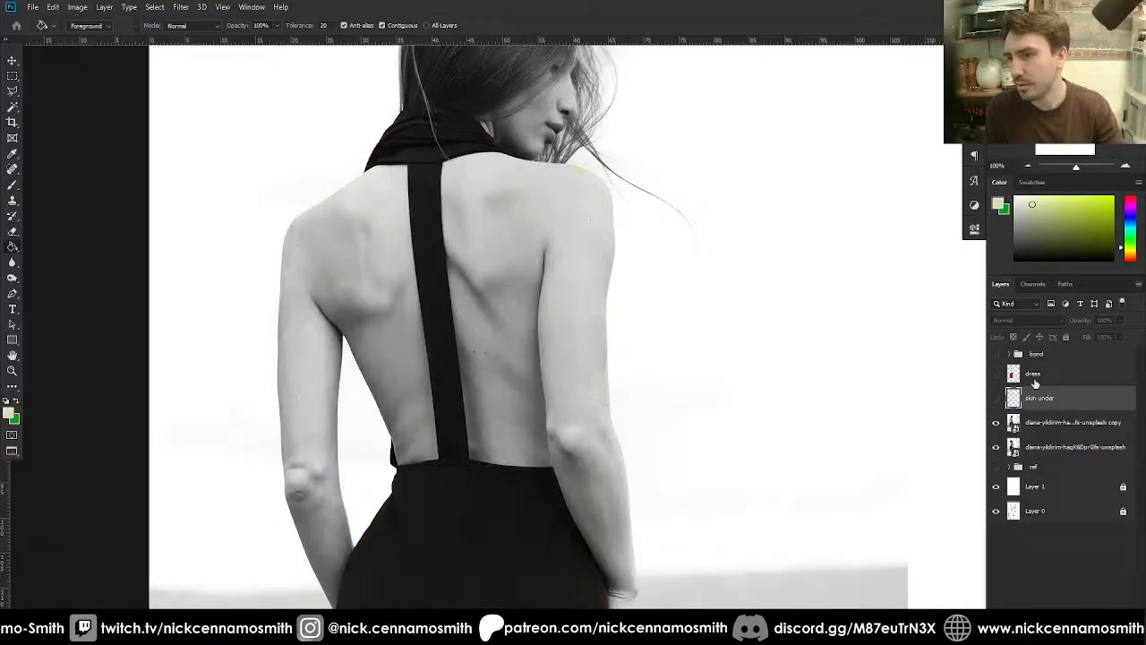
pyautogui.hotkey('ctrl', 'shift', 'alt', 'n')
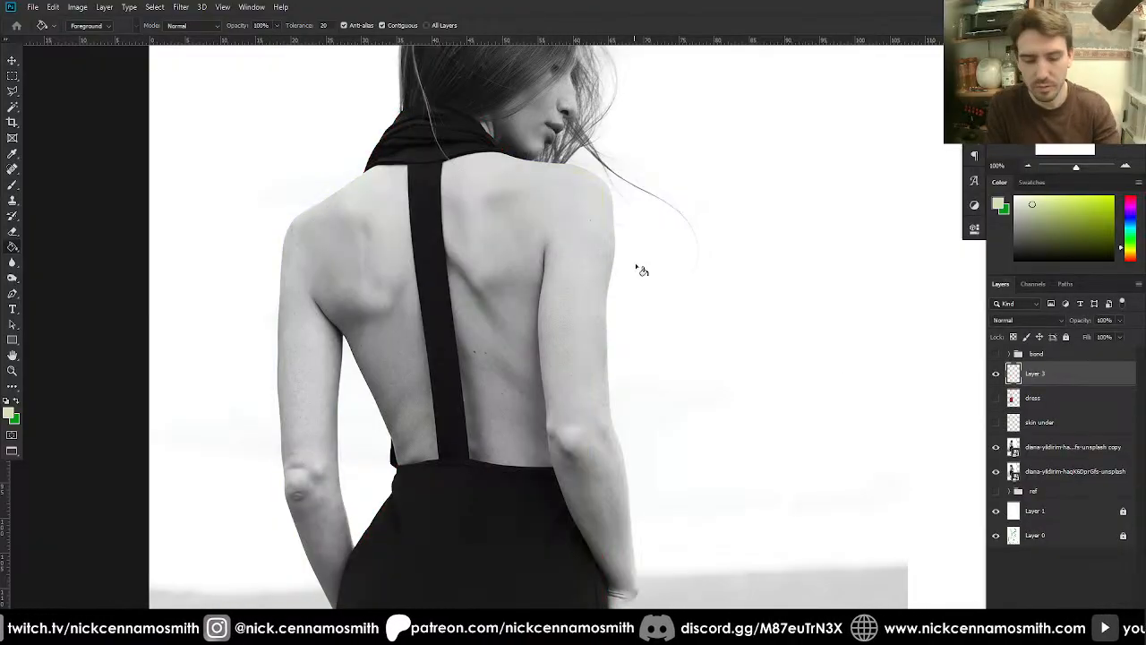
pyautogui.press('p')
pyautogui.press('l')
pyautogui.scroll(2, 647, 283)
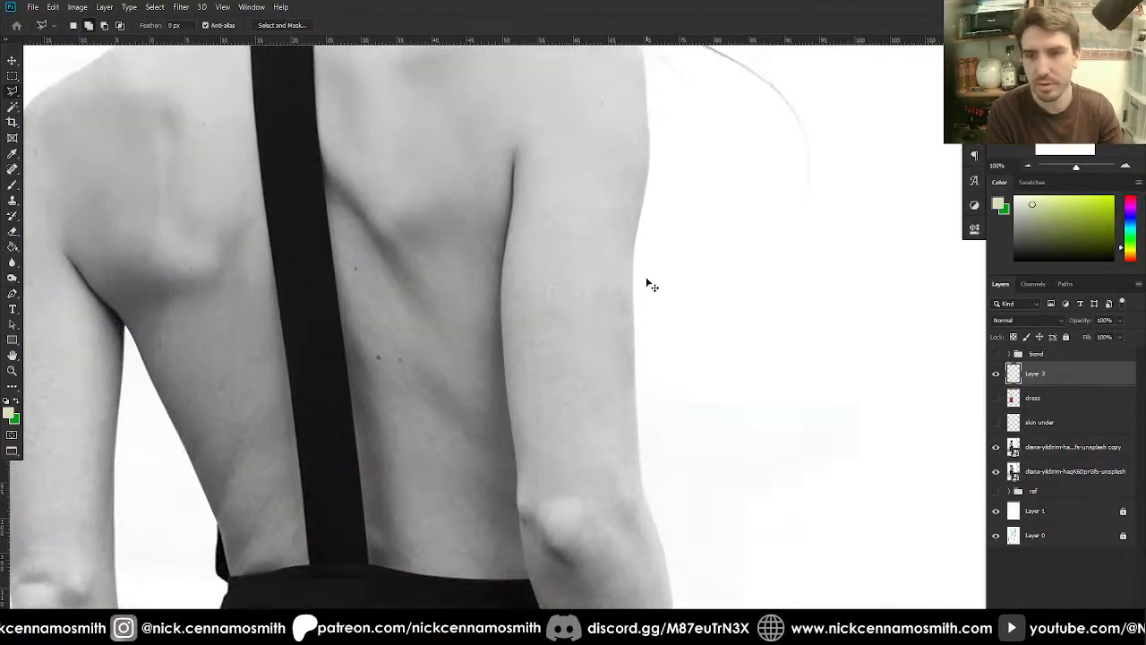
pyautogui.moveTo(627, 384); pyautogui.dragTo(597, 108)
pyautogui.hotkey('ctrl', '-')
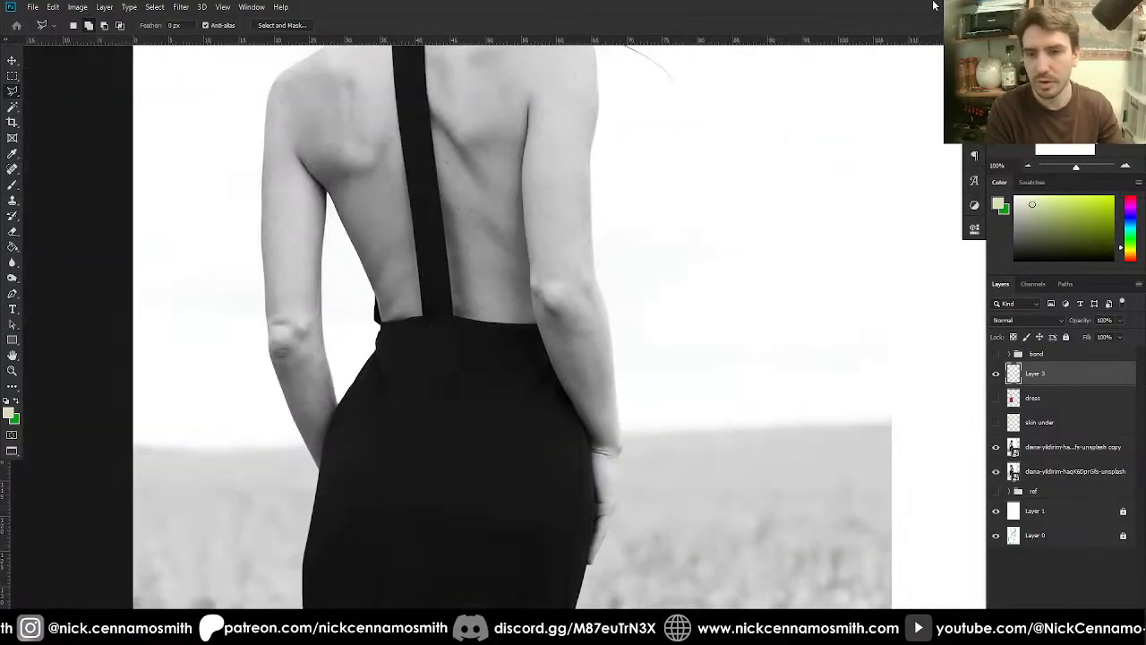
pyautogui.moveTo(537, 311)
pyautogui.mouseDown()
pyautogui.moveTo(608, 459)
pyautogui.moveTo(594, 448)
pyautogui.moveTo(603, 524)
pyautogui.moveTo(597, 488)
pyautogui.moveTo(592, 568)
pyautogui.moveTo(628, 439)
pyautogui.moveTo(621, 458)
pyautogui.moveTo(590, 329)
pyautogui.moveTo(607, 334)
pyautogui.moveTo(606, 320)
pyautogui.moveTo(615, 386)
pyautogui.moveTo(595, 297)
pyautogui.moveTo(611, 323)
pyautogui.moveTo(618, 396)
pyautogui.moveTo(585, 195)
pyautogui.moveTo(557, 356)
pyautogui.moveTo(561, 256)
pyautogui.moveTo(559, 334)
pyautogui.moveTo(569, 281)
pyautogui.mouseUp()
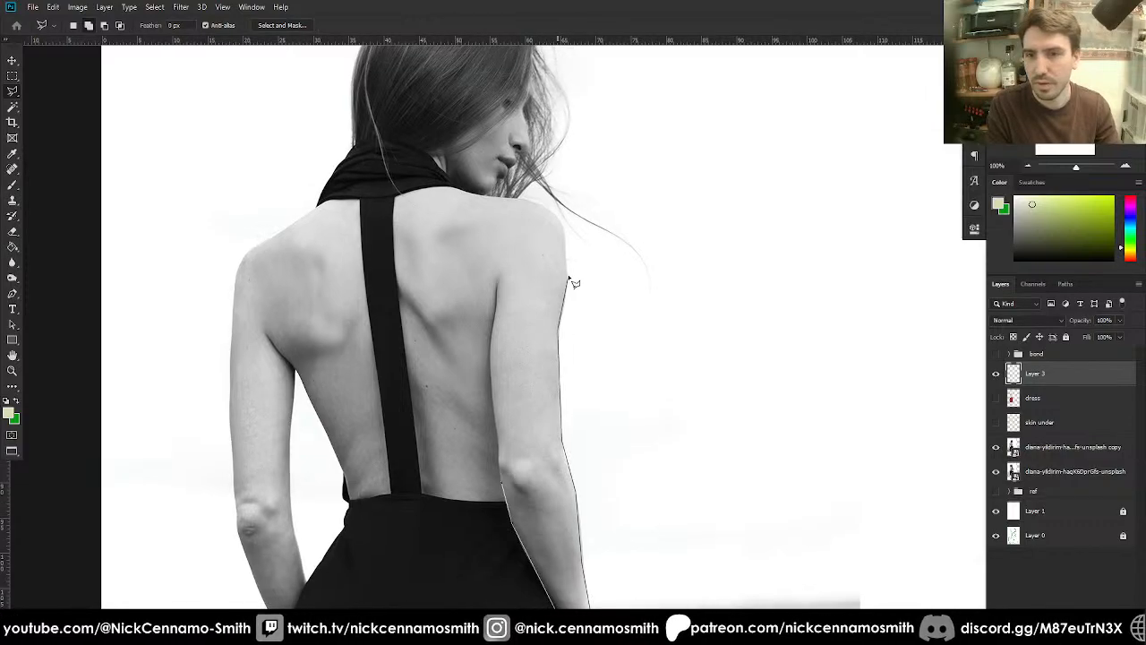
pyautogui.moveTo(570, 237)
pyautogui.mouseDown()
pyautogui.moveTo(527, 200)
pyautogui.moveTo(546, 205)
pyautogui.moveTo(504, 204)
pyautogui.moveTo(468, 254)
pyautogui.moveTo(479, 258)
pyautogui.moveTo(486, 339)
pyautogui.moveTo(498, 284)
pyautogui.moveTo(485, 351)
pyautogui.moveTo(512, 478)
pyautogui.mouseUp()
# - Fill the right arm selection with the pale skin color, deselect it, and show the dress and skin under layers again
pyautogui.press('g')
pyautogui.click(528, 455)
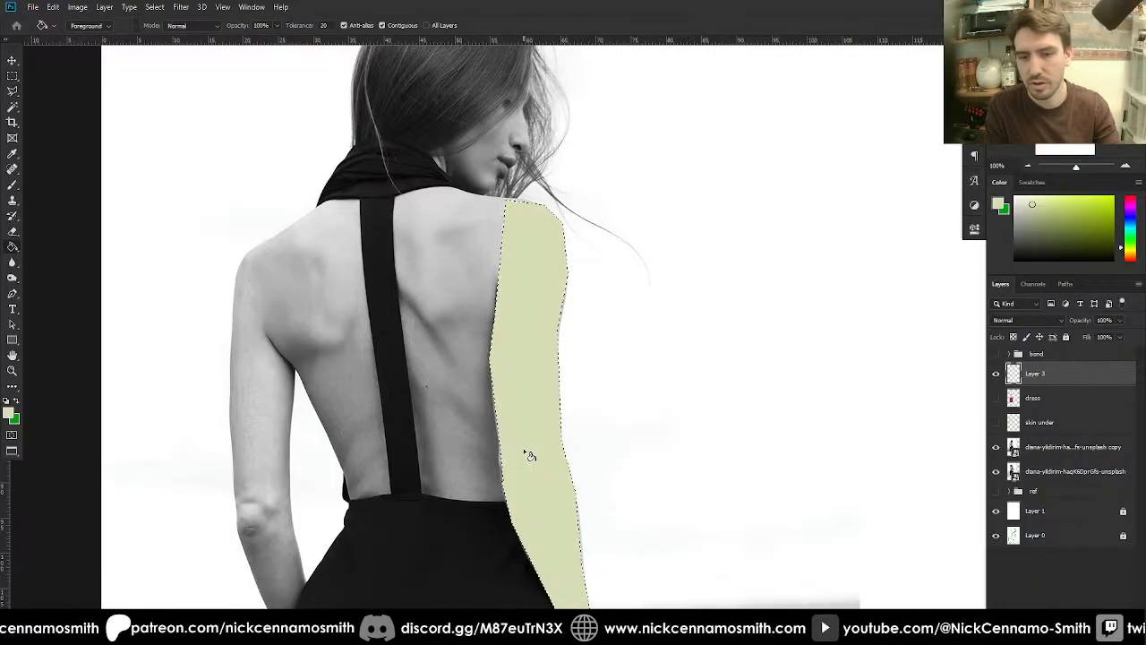
pyautogui.hotkey('ctrl', 'd')
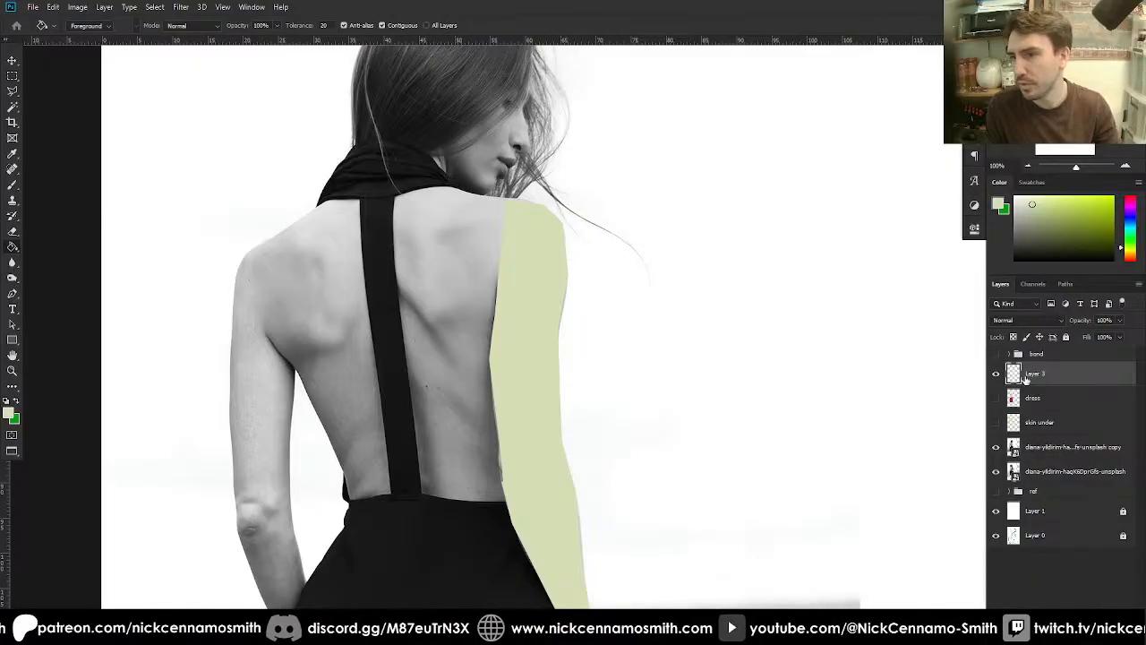
pyautogui.click(997, 397)
pyautogui.click(996, 422)
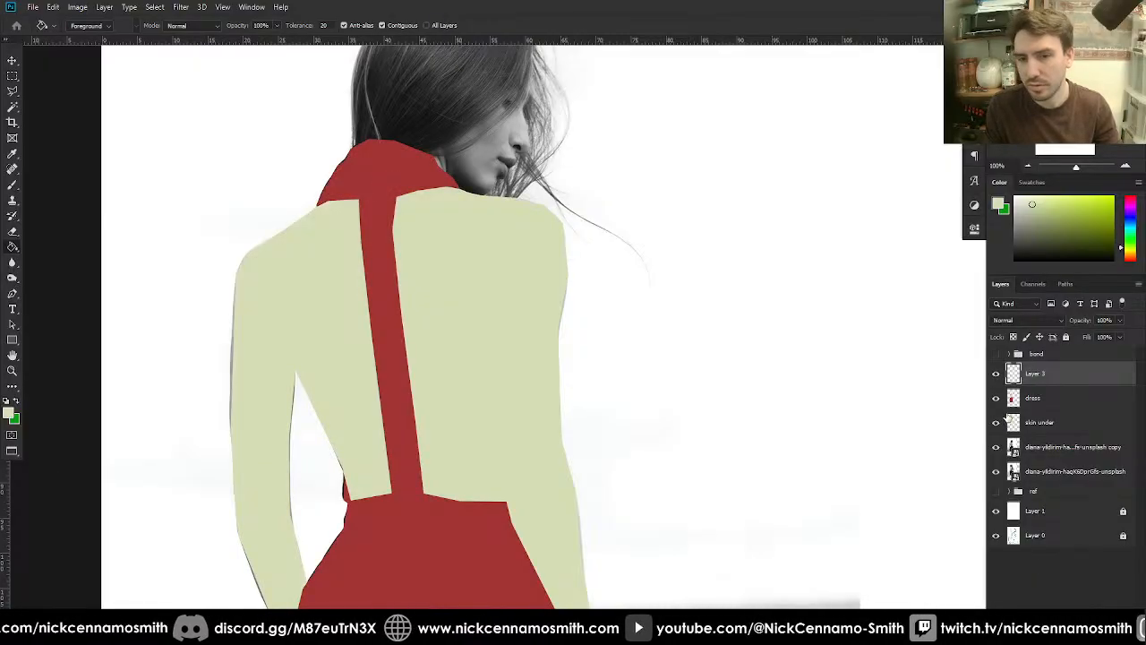
# - Duplicate the right arm layer directly below the original and set the copy's blend mode to Multiply
pyautogui.hotkey('ctrl', '0')
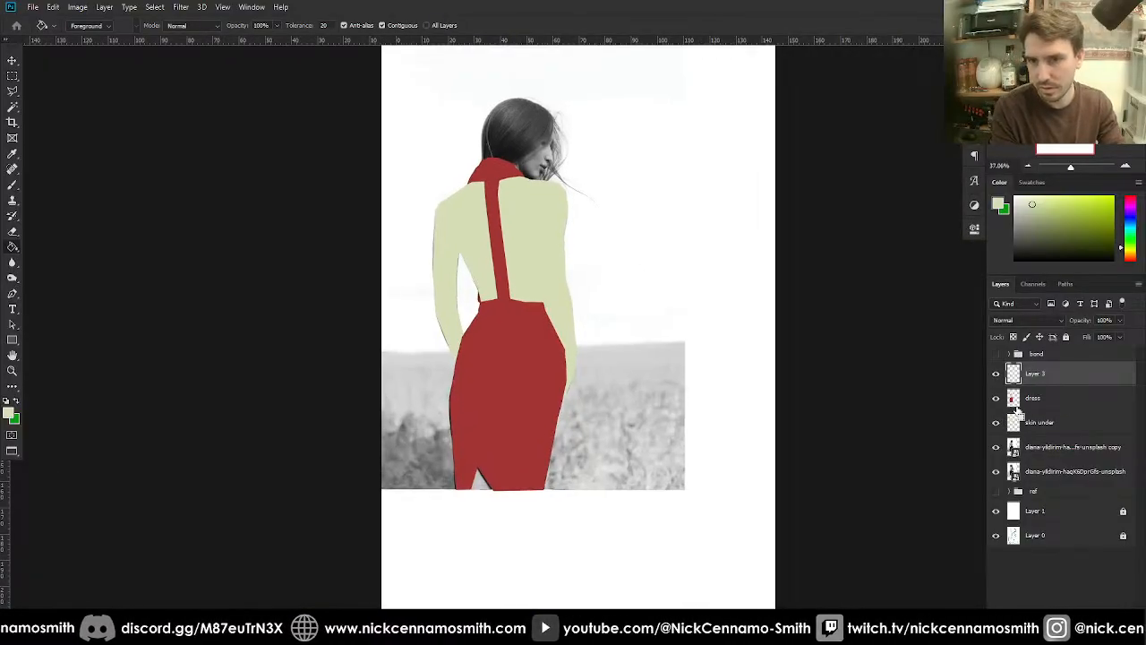
pyautogui.hotkey('ctrl', '+')
pyautogui.hotkey('ctrl', '+')
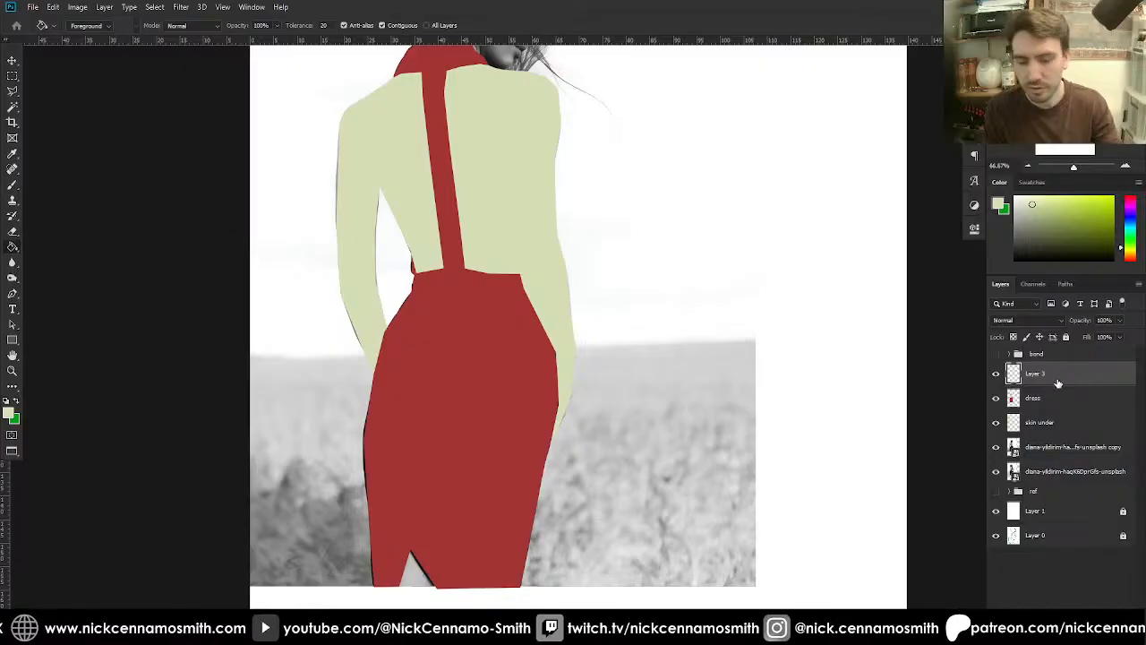
pyautogui.moveTo(1058, 383); pyautogui.dragTo(1058, 408)
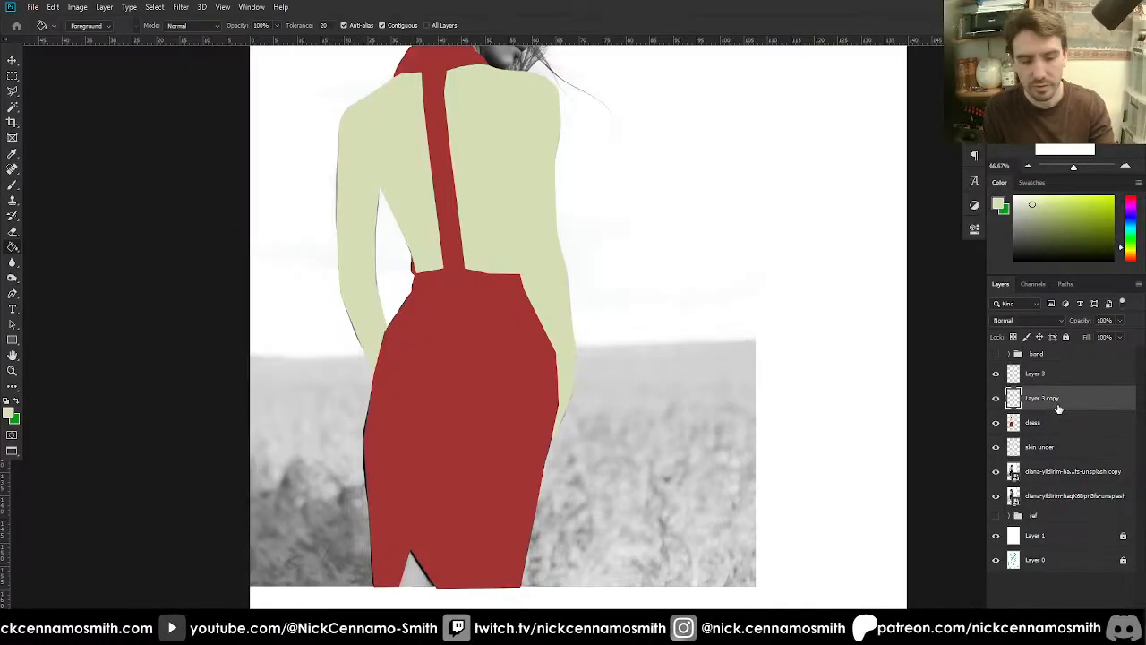
pyautogui.press('v')
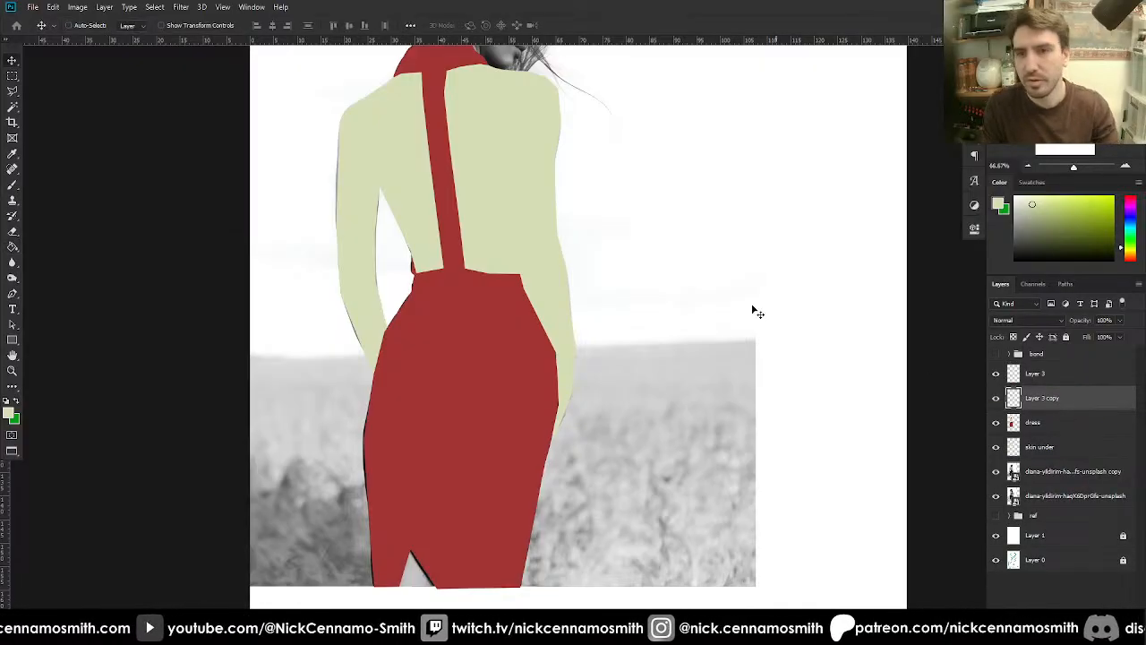
pyautogui.click(1060, 320)
pyautogui.click(1034, 367)
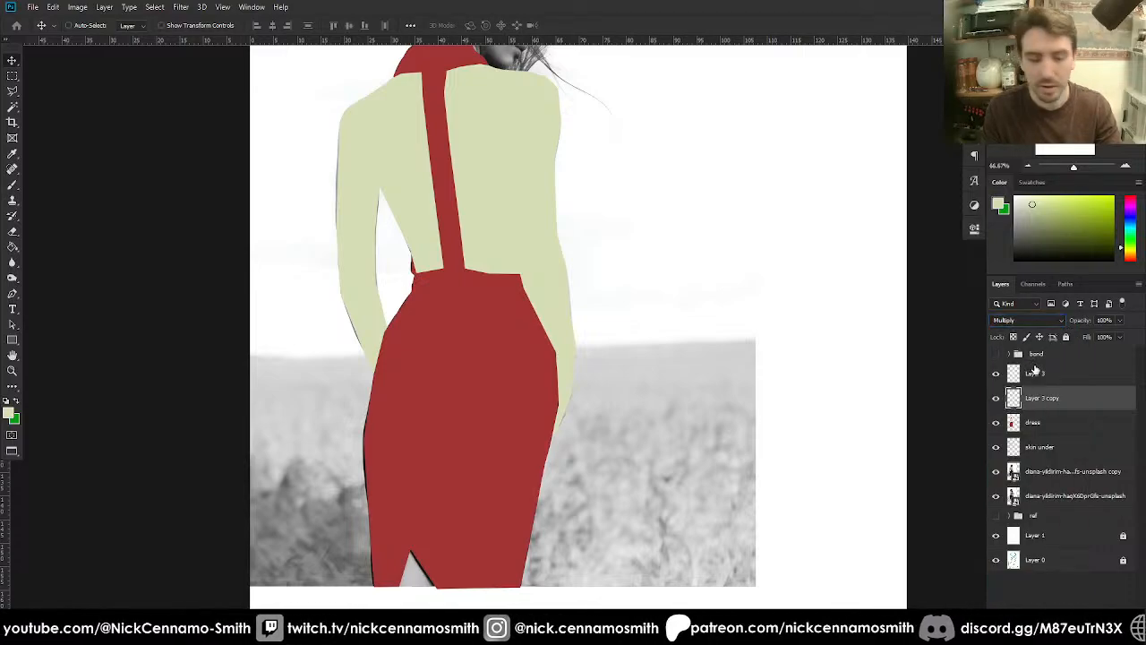
# - Offset the Multiply arm copy slightly left and down to cast a shadow along the arm's inner edge
pyautogui.hotkey('shift', 'Left')
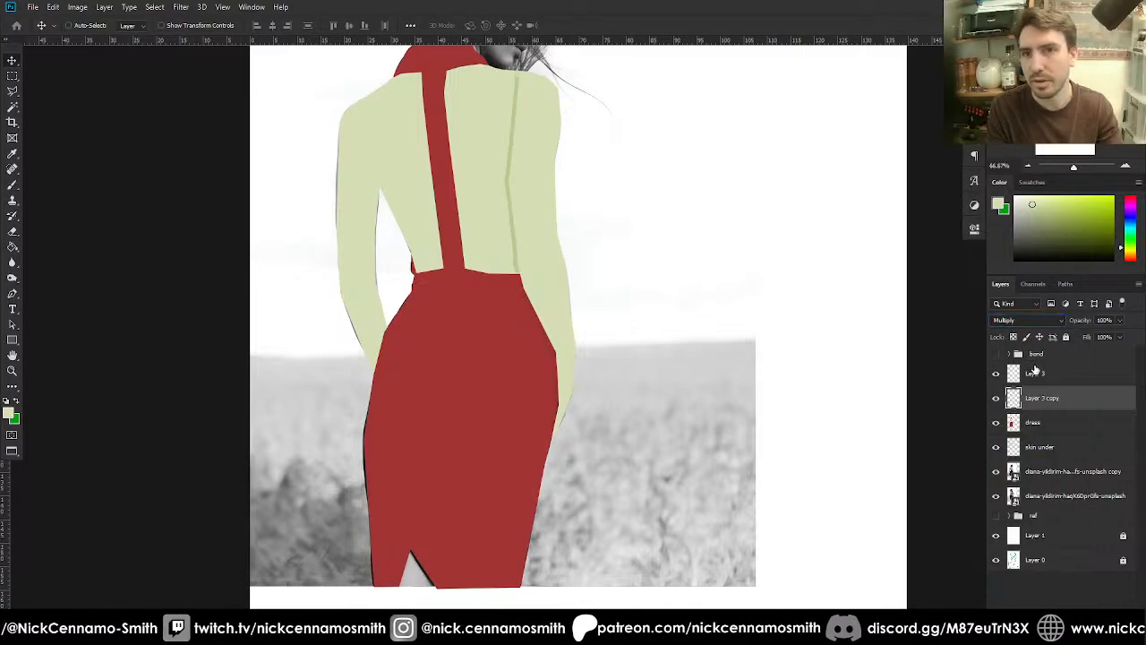
pyautogui.hotkey('shift', 'Right')
pyautogui.hotkey('shift', 'Down')
pyautogui.hotkey('shift', 'Left')
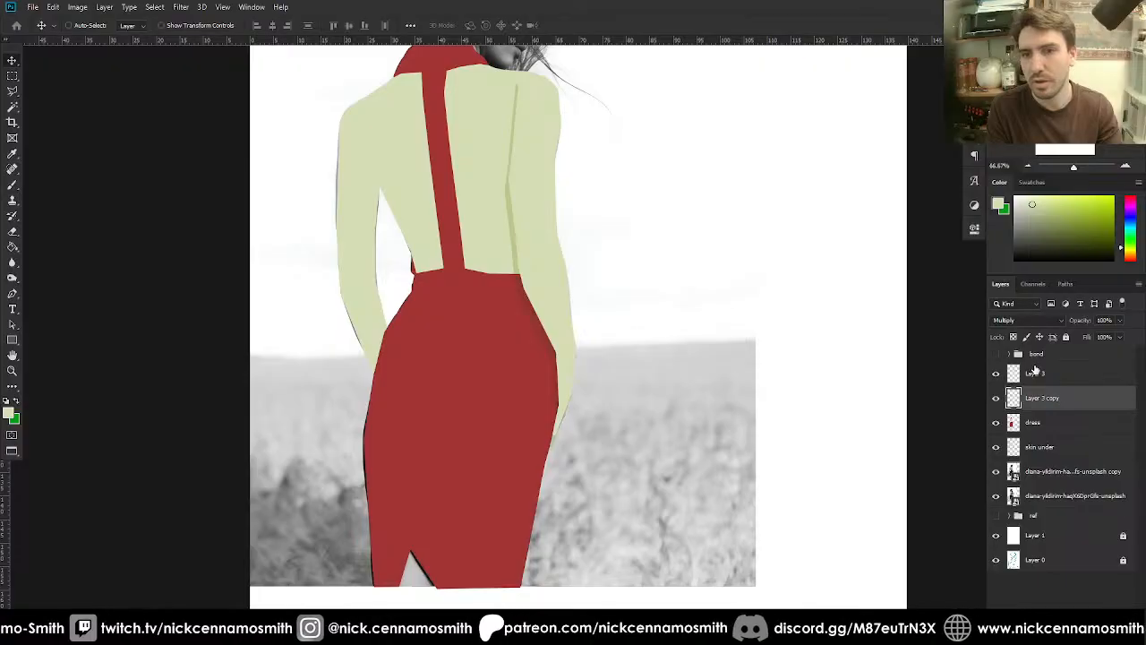
# - Lower the opacity of the Layer 3 copy layer to 57%
pyautogui.hotkey('ctrl', '-')
pyautogui.hotkey('ctrl', '-')
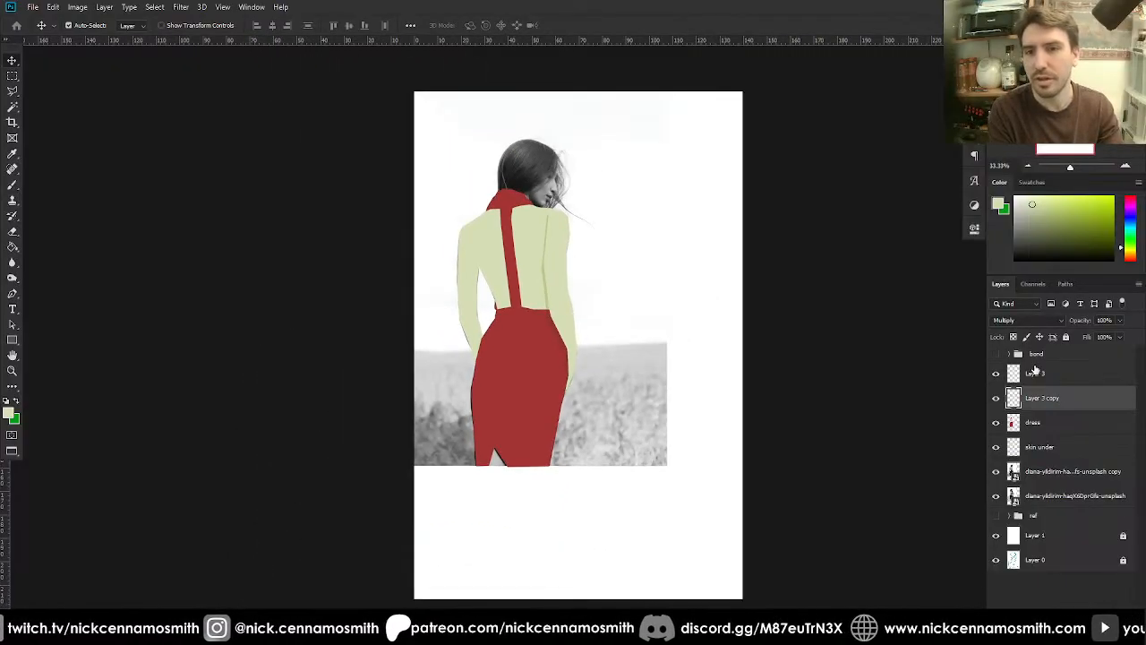
pyautogui.hotkey('ctrl', '+')
pyautogui.moveTo(806, 389); pyautogui.dragTo(778, 471)
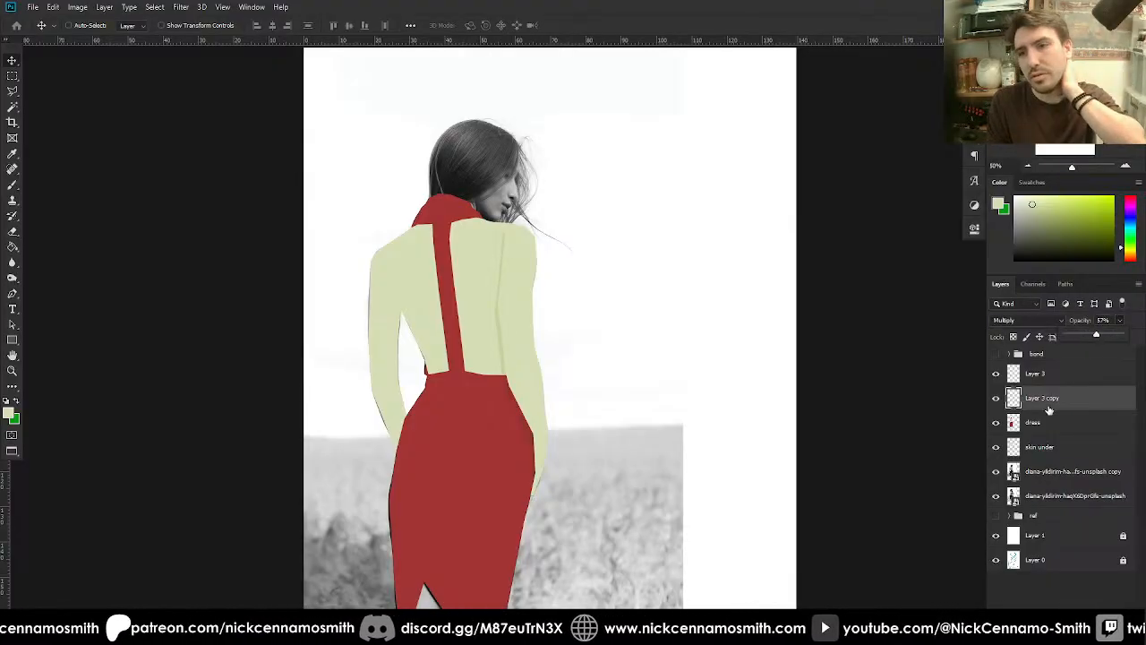
# - Toggle the two photo layers to compare them, leaving the original photo hidden and its copy visible
pyautogui.click(996, 472)
pyautogui.click(996, 472)
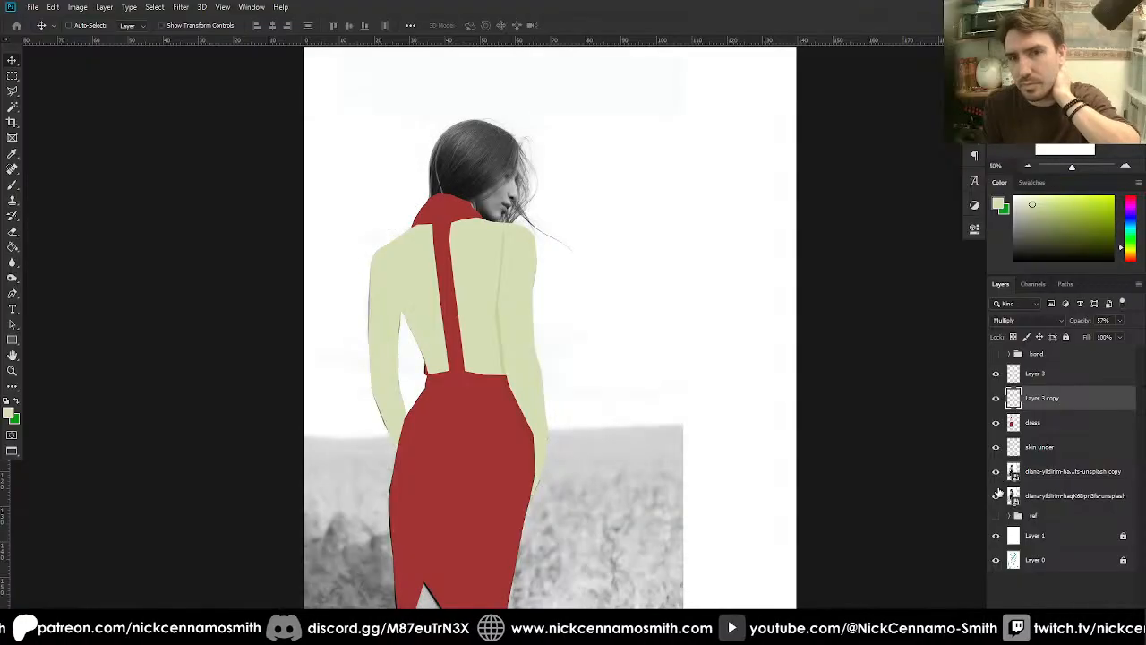
pyautogui.click(995, 471)
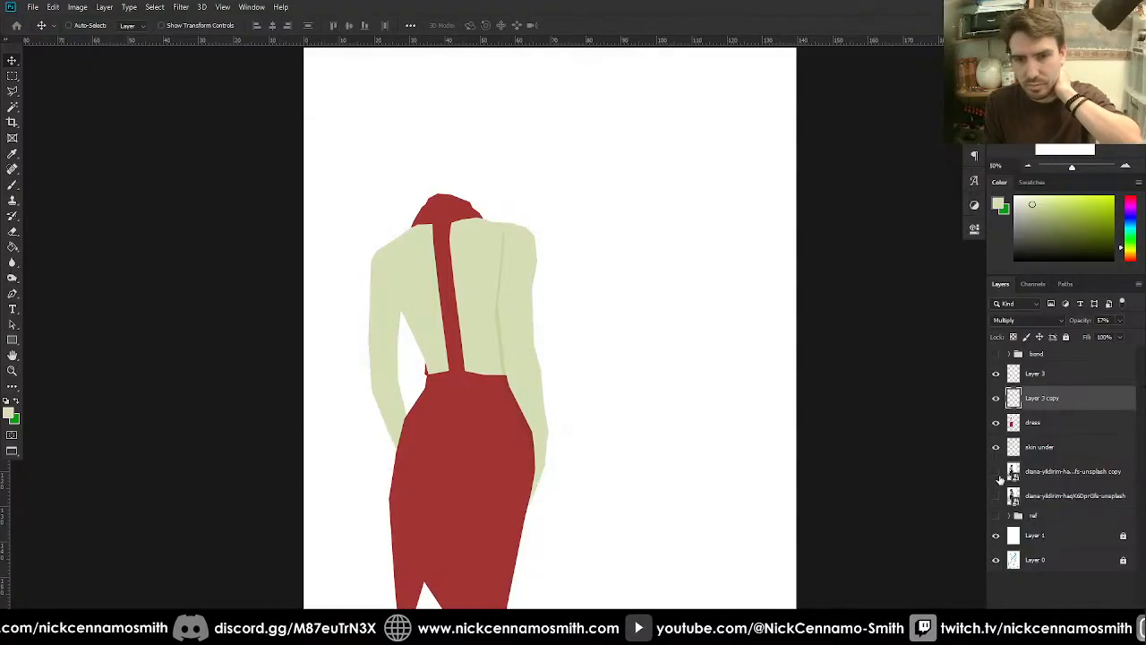
pyautogui.click(996, 472)
pyautogui.click(995, 472)
pyautogui.click(996, 472)
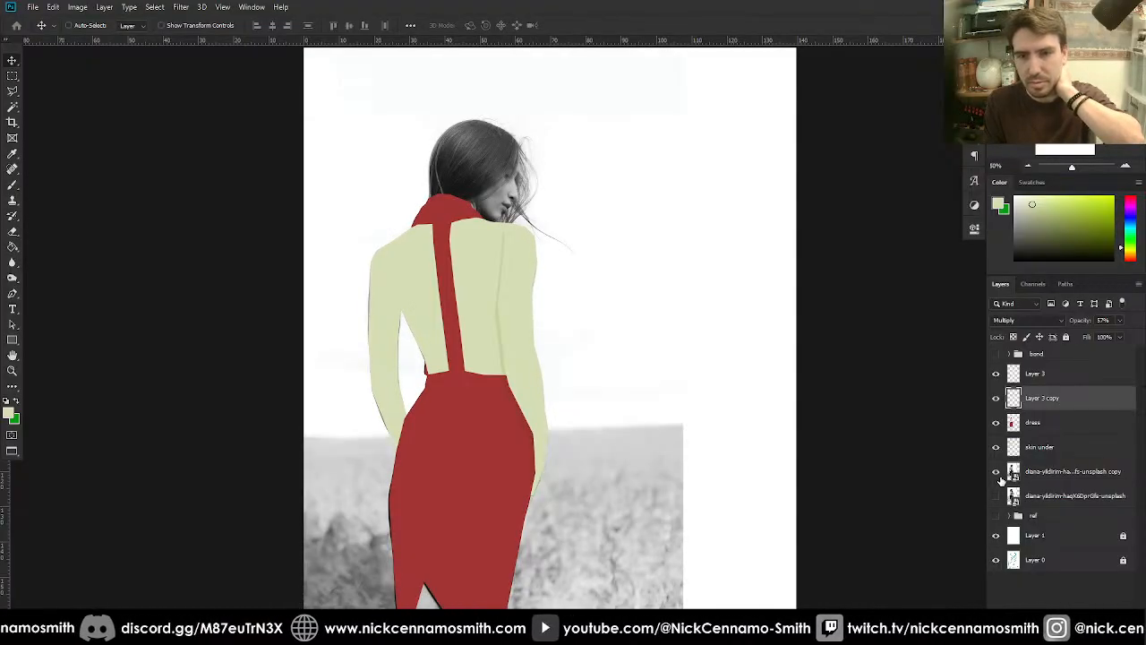
pyautogui.click(996, 472)
pyautogui.click(996, 472)
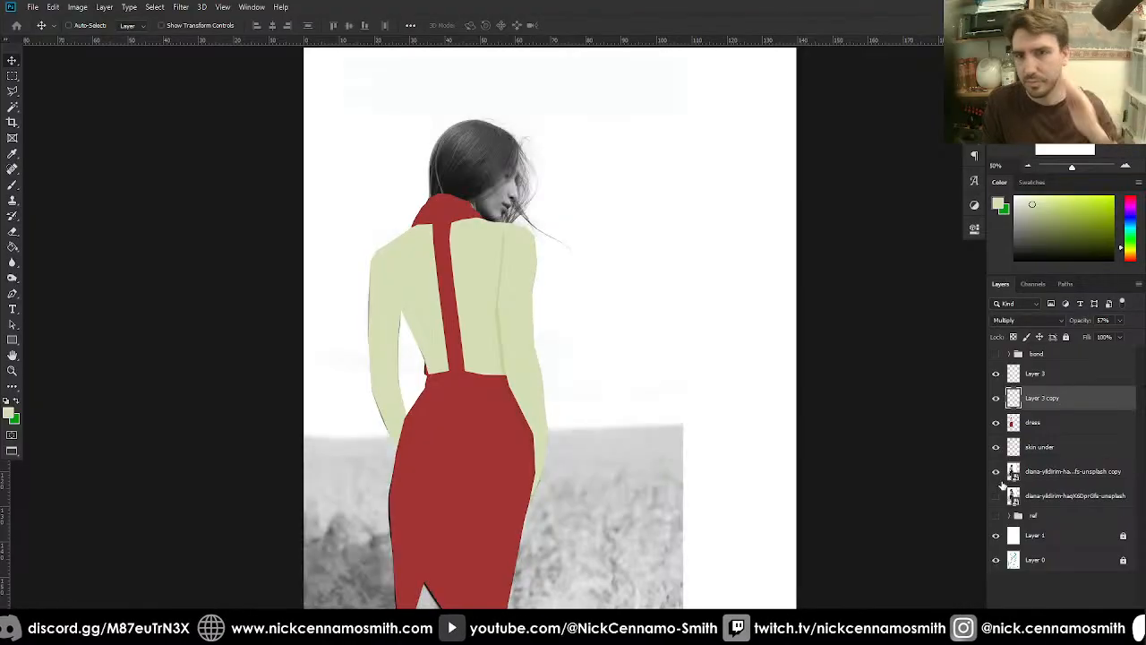
# - Rename Layer 3 as arm and Layer 3 copy as arm shadow
pyautogui.doubleClick(1034, 373)
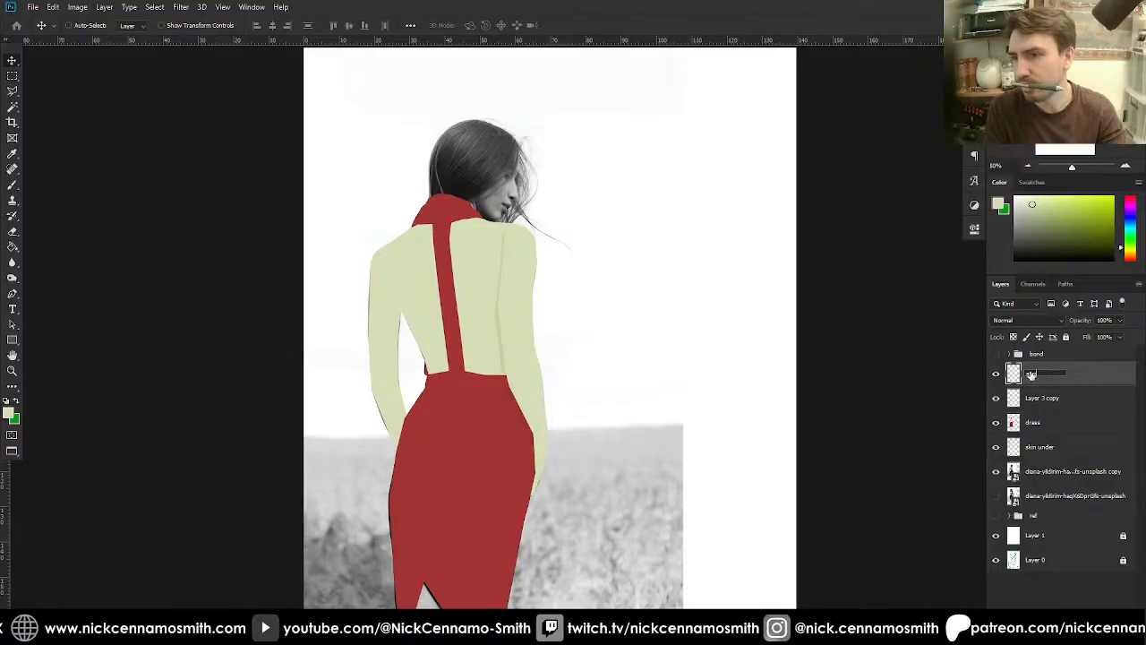
pyautogui.doubleClick(1039, 398)
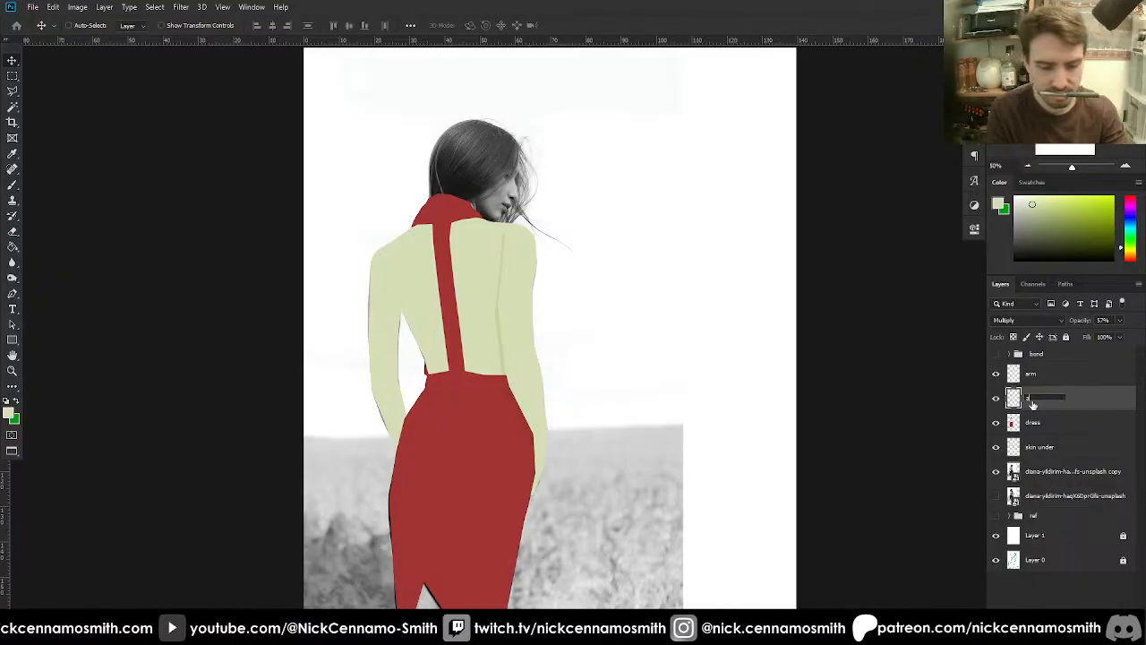
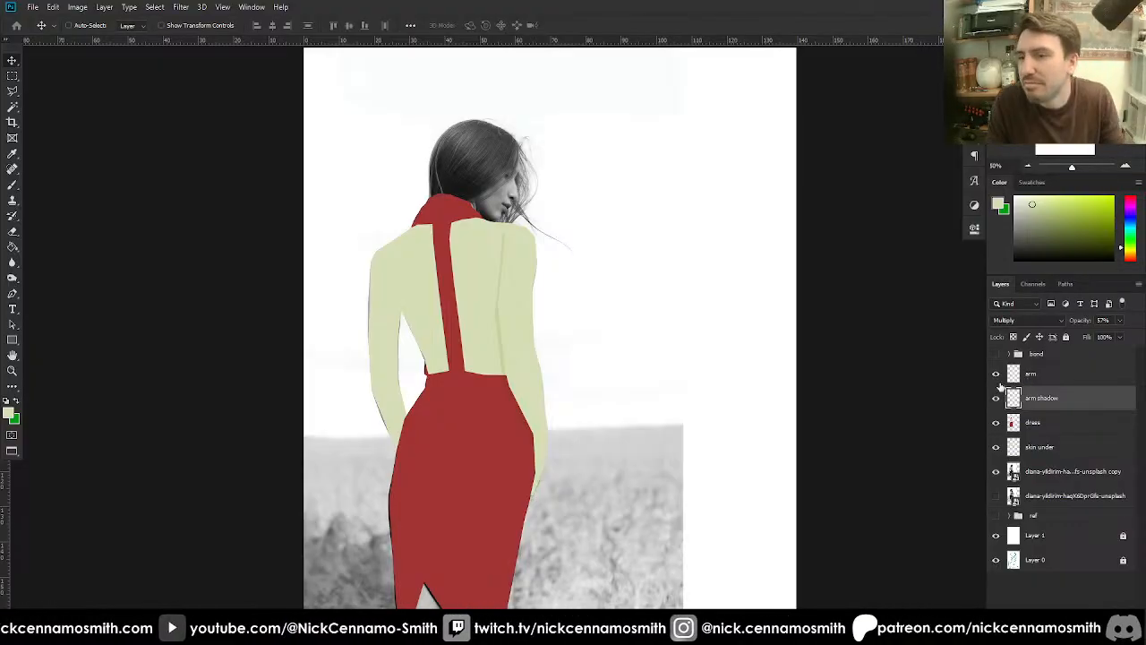
# - Hide the arm, arm shadow, dress and skin under layers, and add a new layer directly above skin under
pyautogui.moveTo(1001, 385); pyautogui.dragTo(1000, 470)
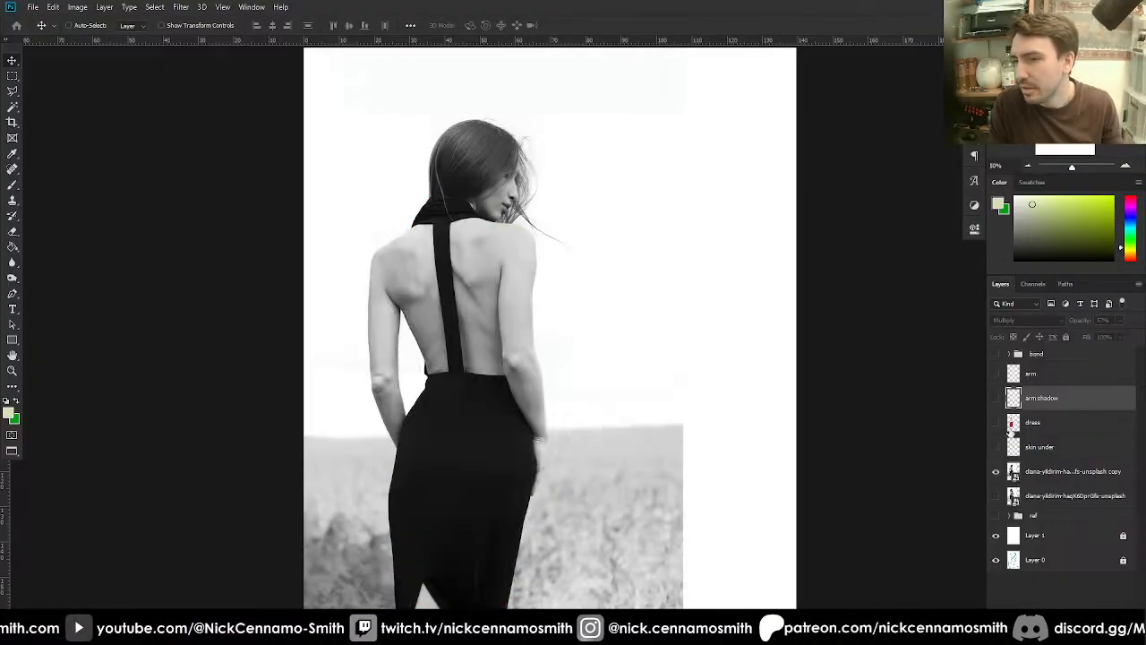
pyautogui.click(1042, 376)
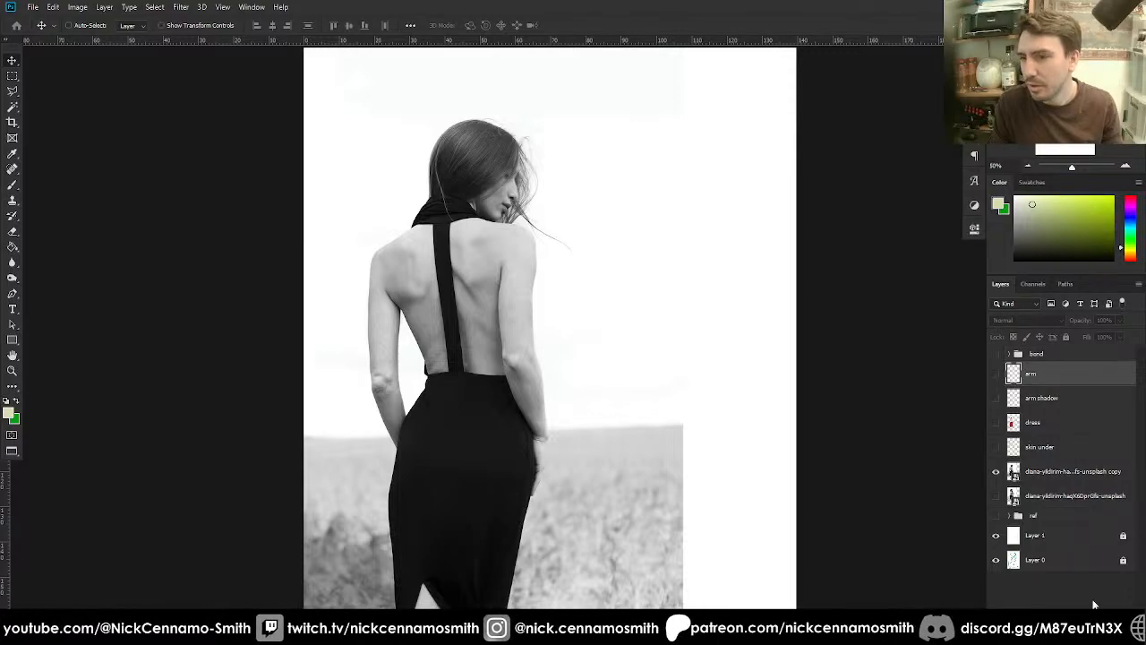
pyautogui.click(1066, 446)
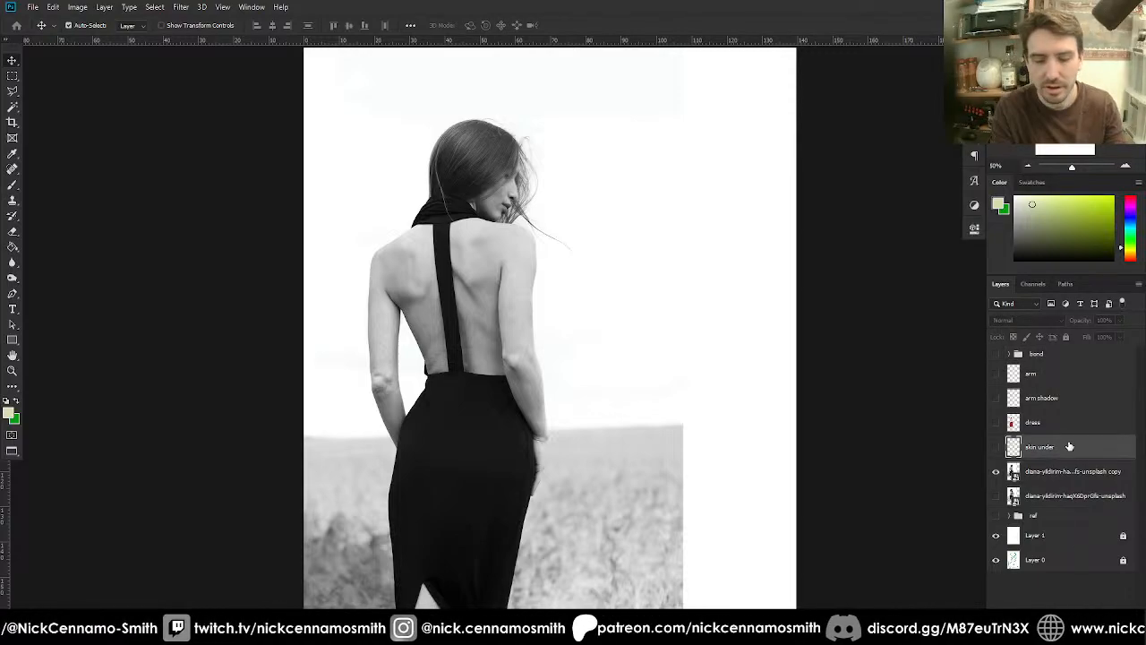
pyautogui.hotkey('ctrl', '+')
pyautogui.hotkey('ctrl', '+')
pyautogui.moveTo(550, 391); pyautogui.dragTo(550, 558)
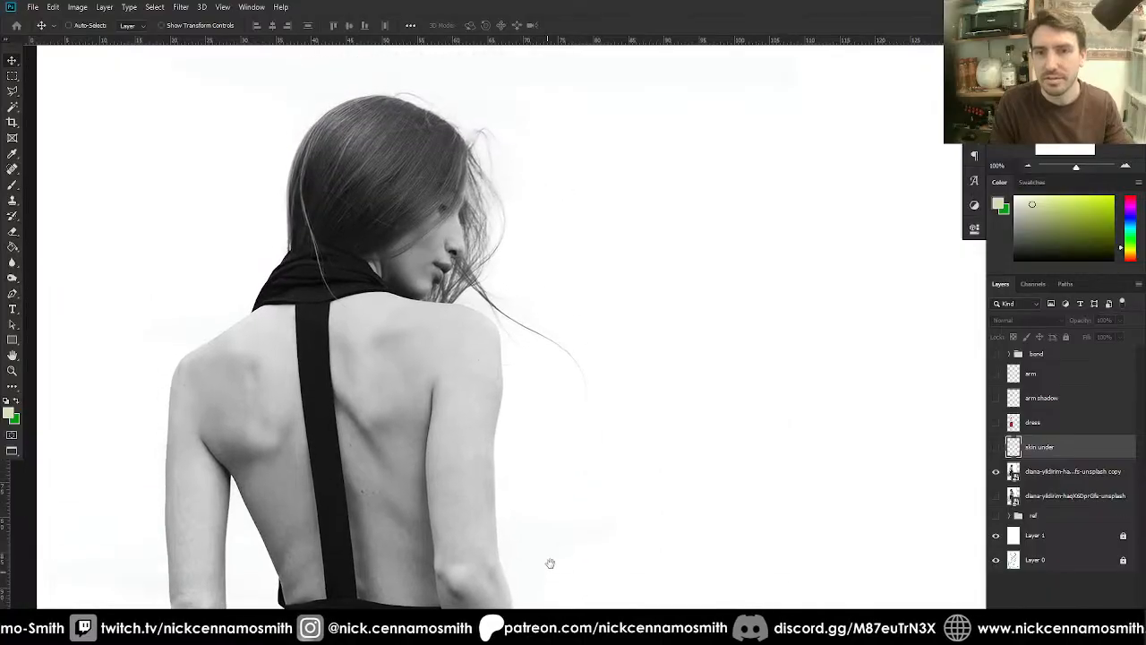
pyautogui.hotkey('ctrl', '+')
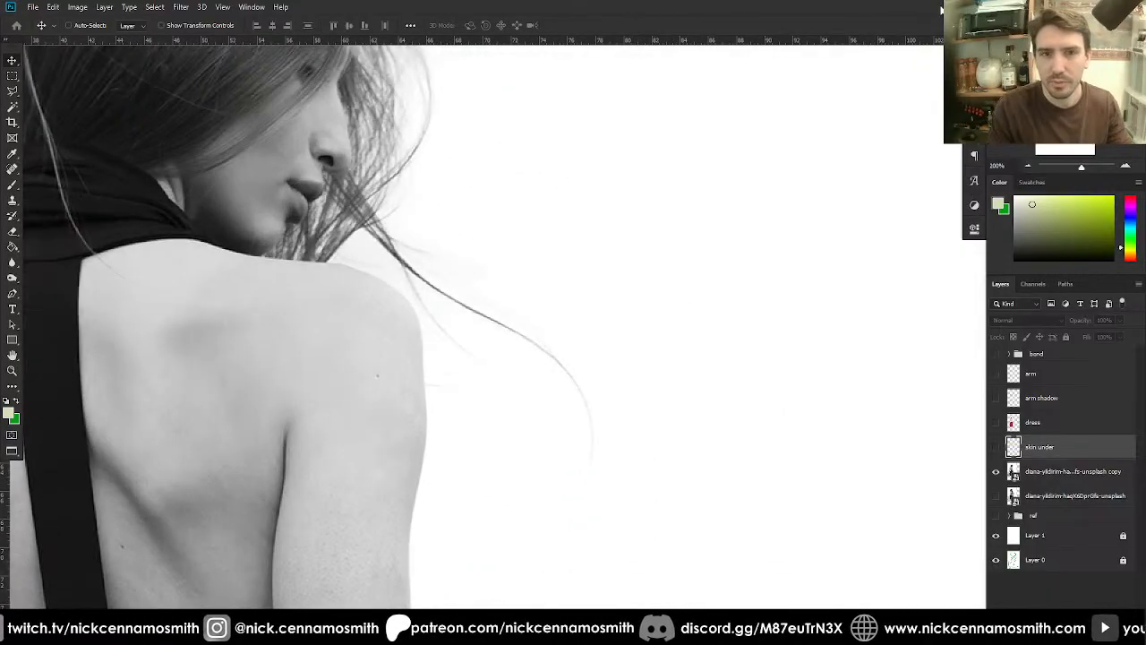
pyautogui.moveTo(608, 413); pyautogui.dragTo(693, 573)
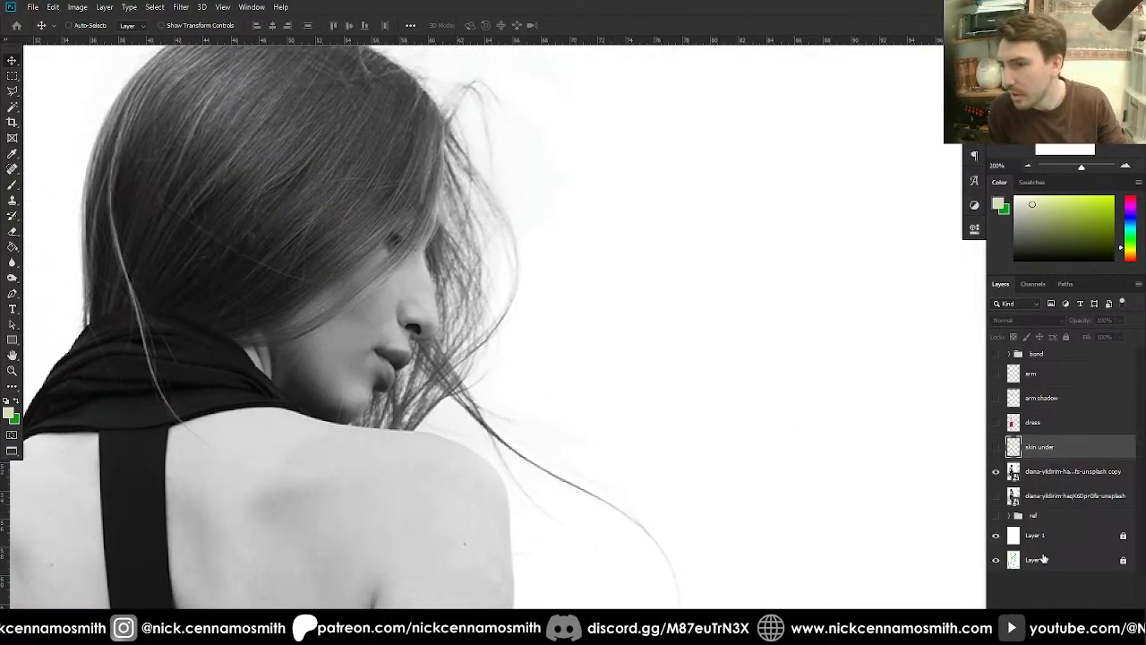
pyautogui.hotkey('ctrl', 'shift', 'alt', 'n')
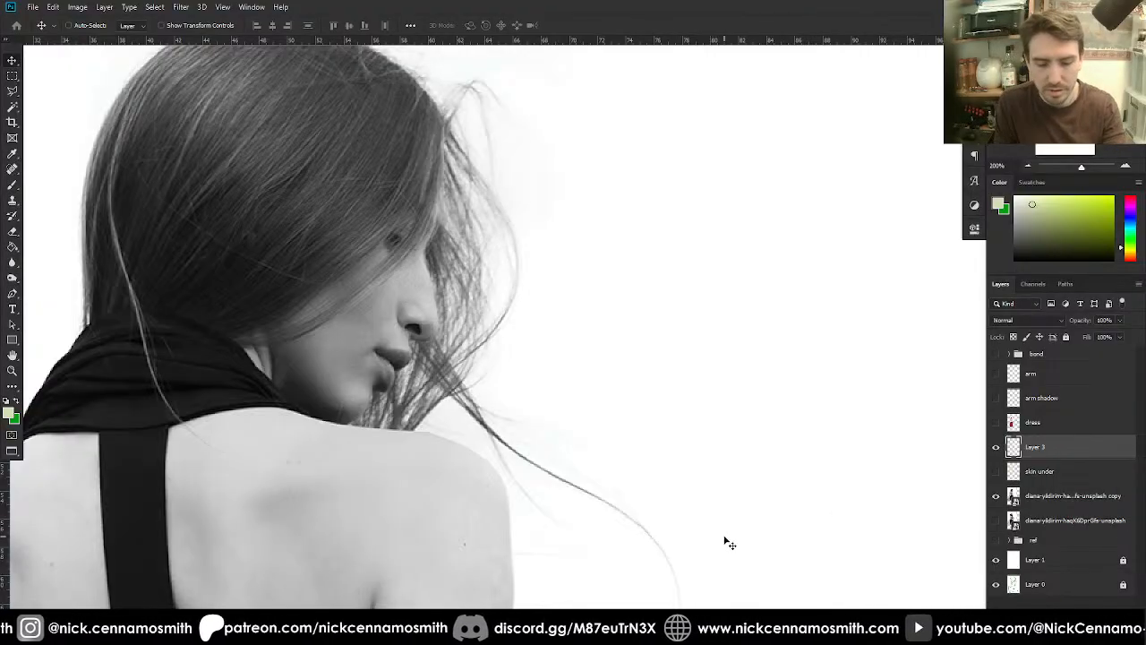
# - Select the face with the Polygonal Lasso, following the collar, chin, lips, nose and forehead and closing the outline loosely through the hair
pyautogui.press('l')
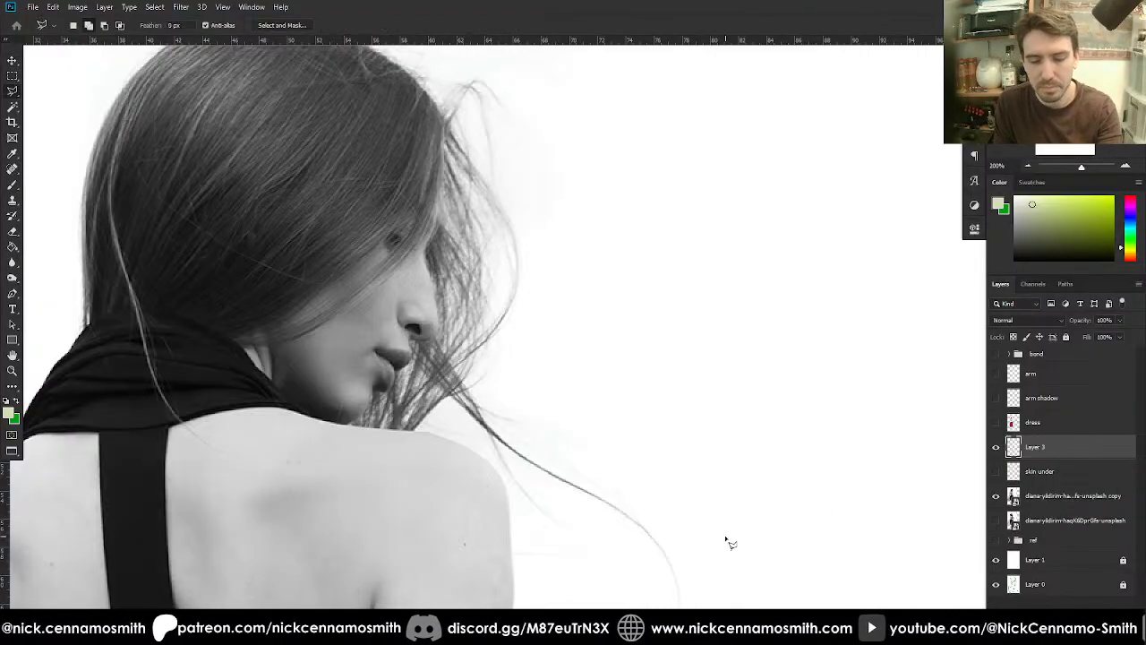
pyautogui.click(235, 342)
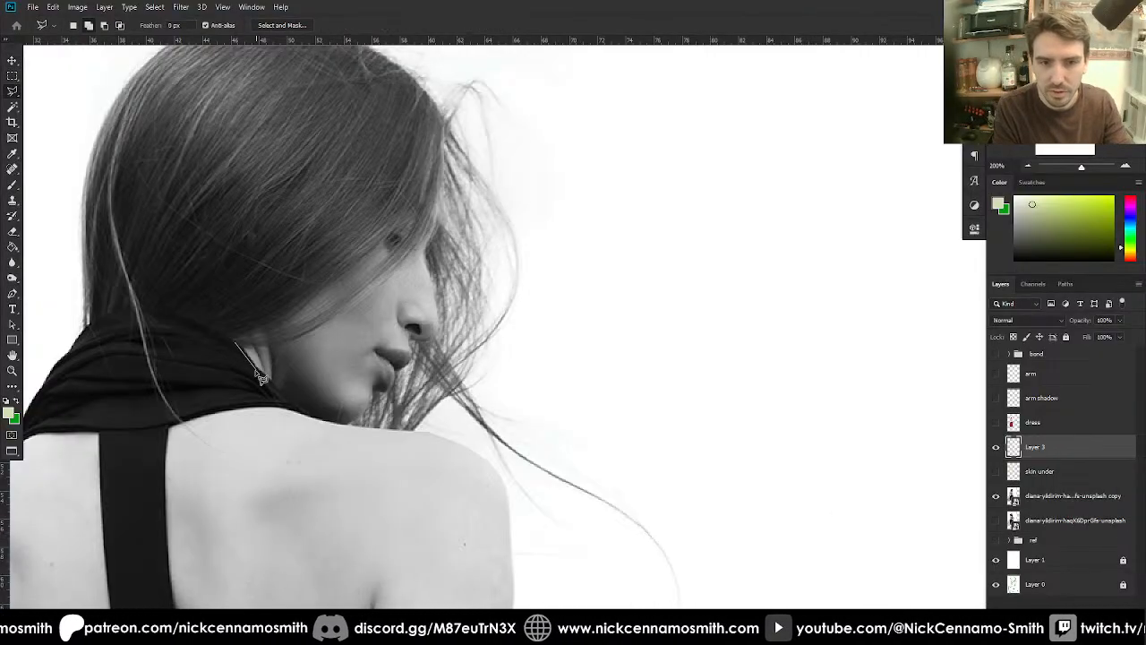
pyautogui.click(298, 414)
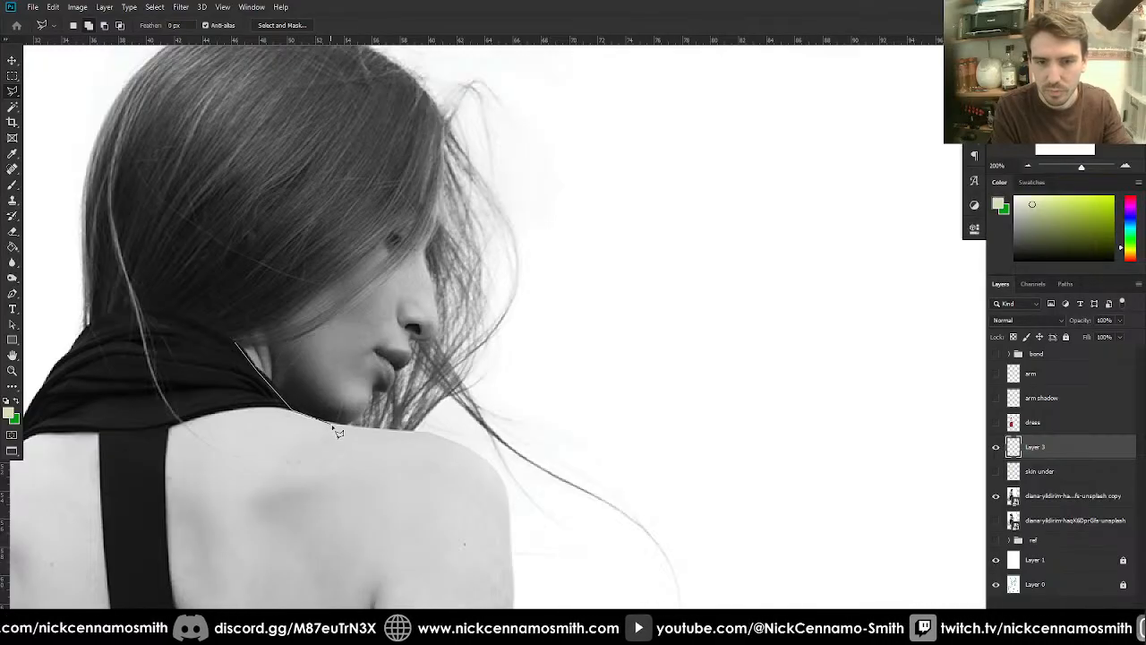
pyautogui.click(332, 423)
pyautogui.click(355, 422)
pyautogui.click(369, 410)
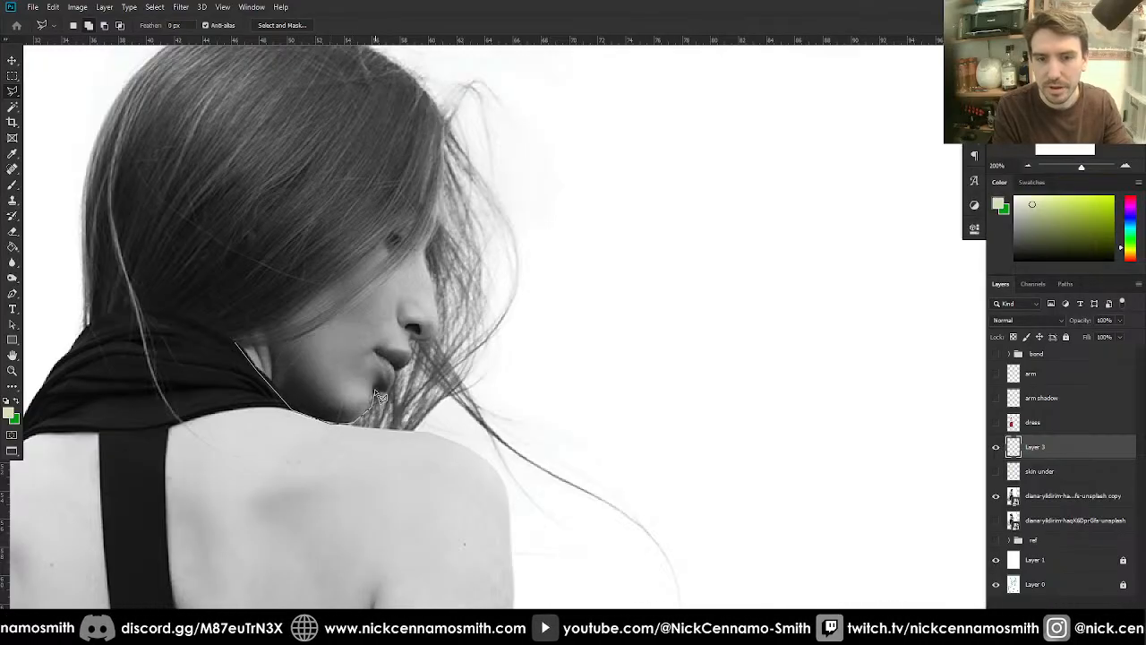
pyautogui.click(377, 391)
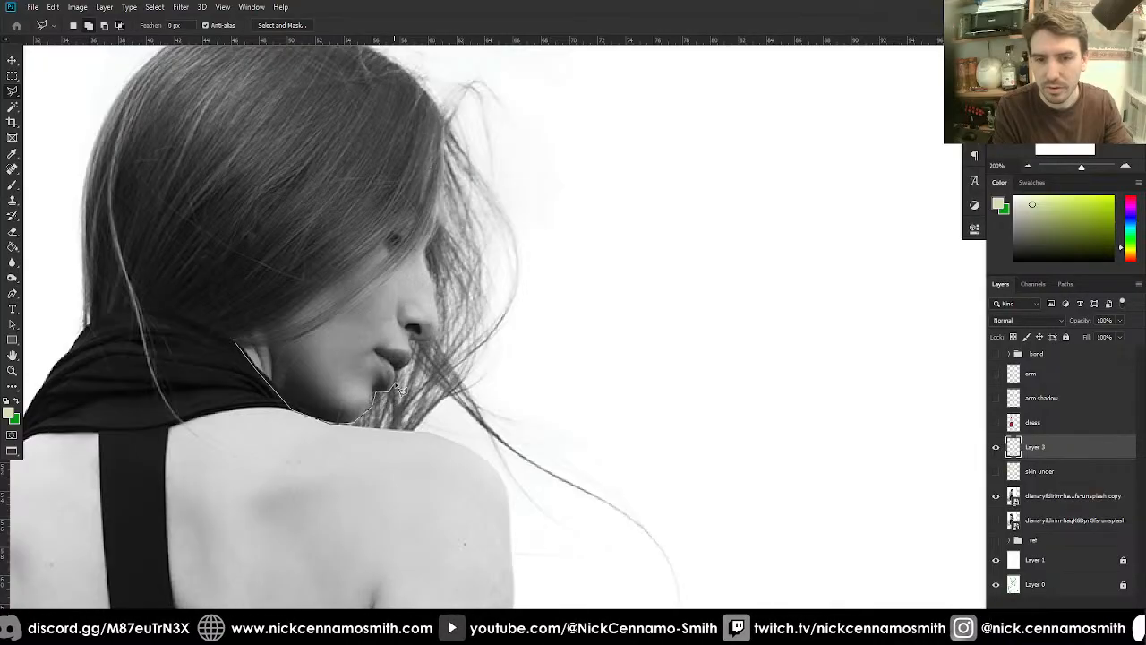
pyautogui.click(410, 344)
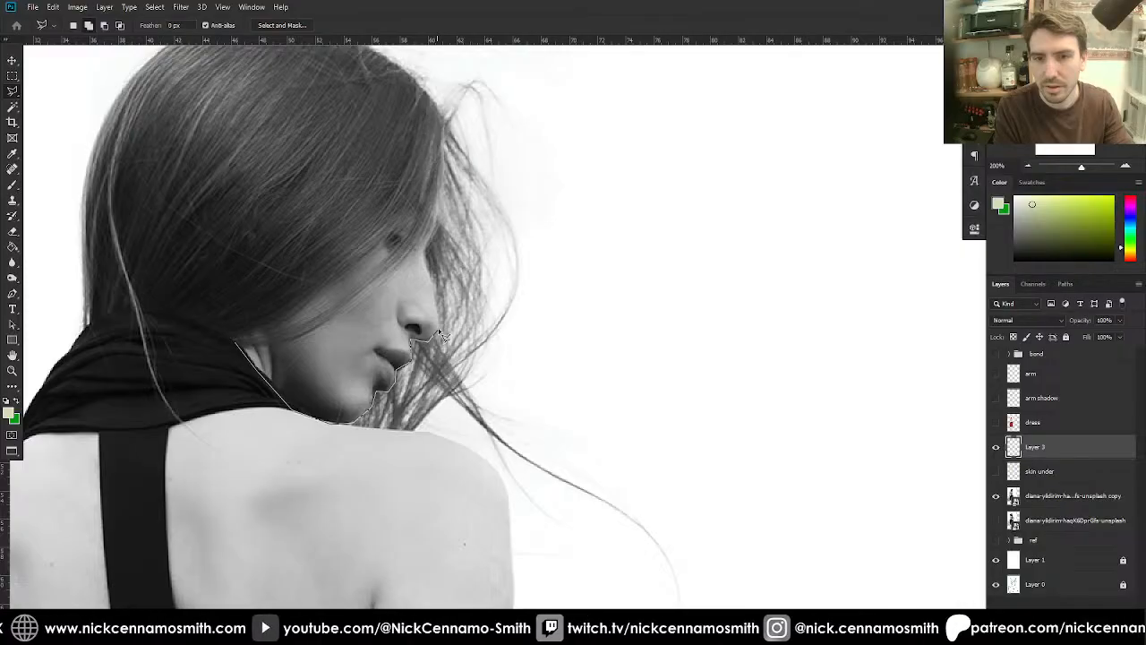
pyautogui.click(438, 330)
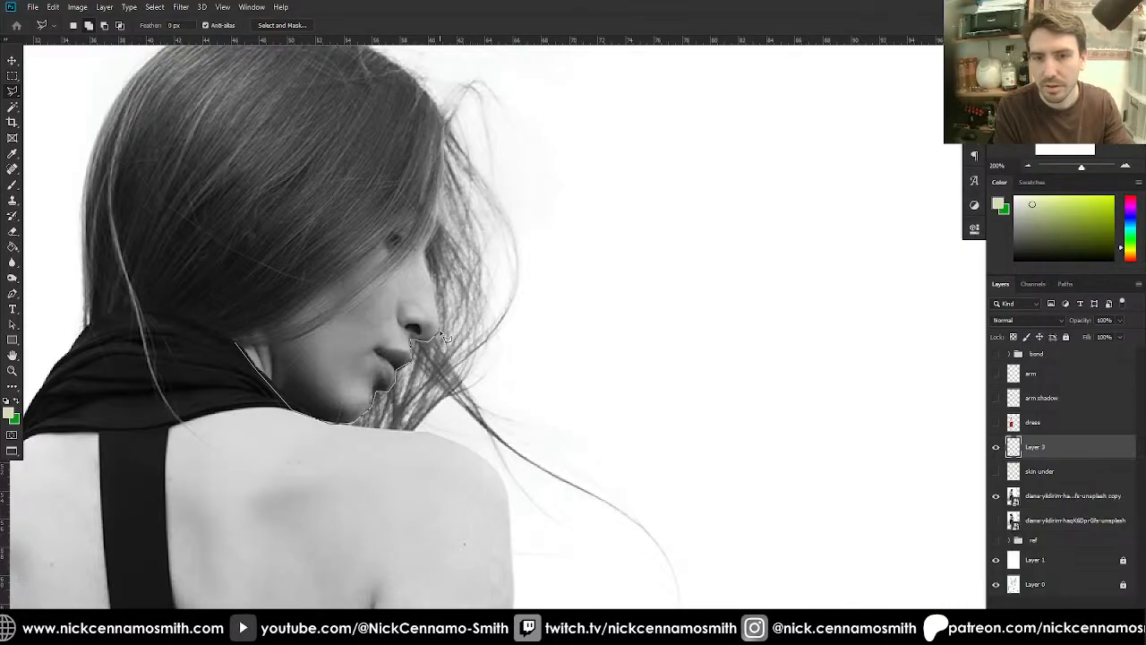
pyautogui.click(426, 253)
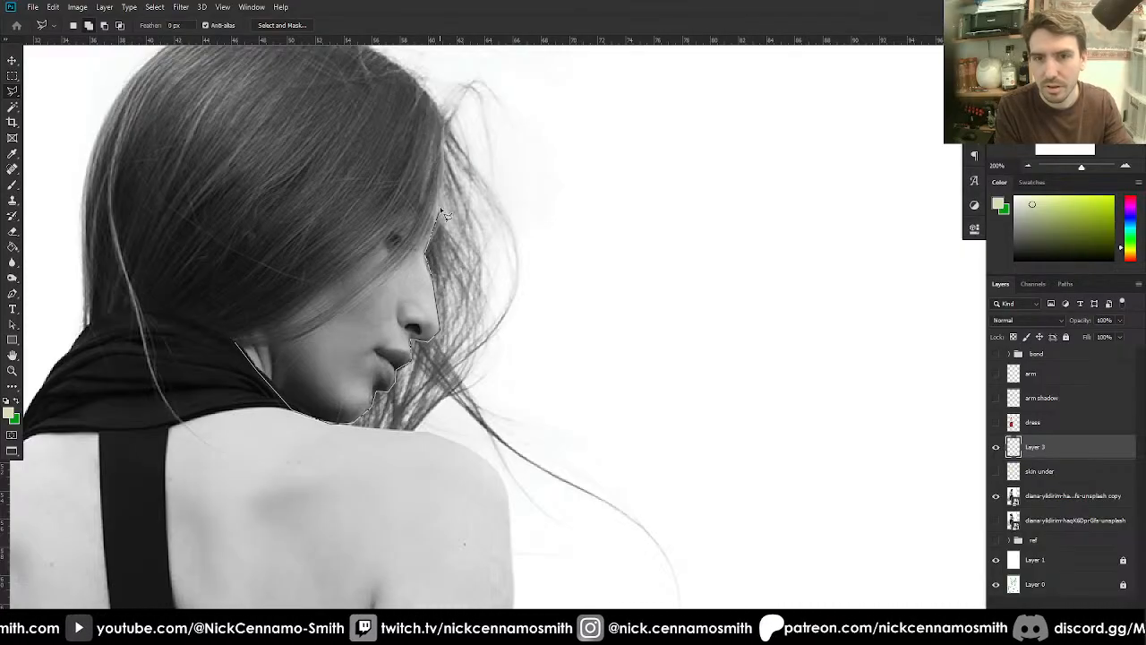
pyautogui.click(439, 217)
pyautogui.click(441, 132)
pyautogui.click(349, 116)
pyautogui.click(222, 220)
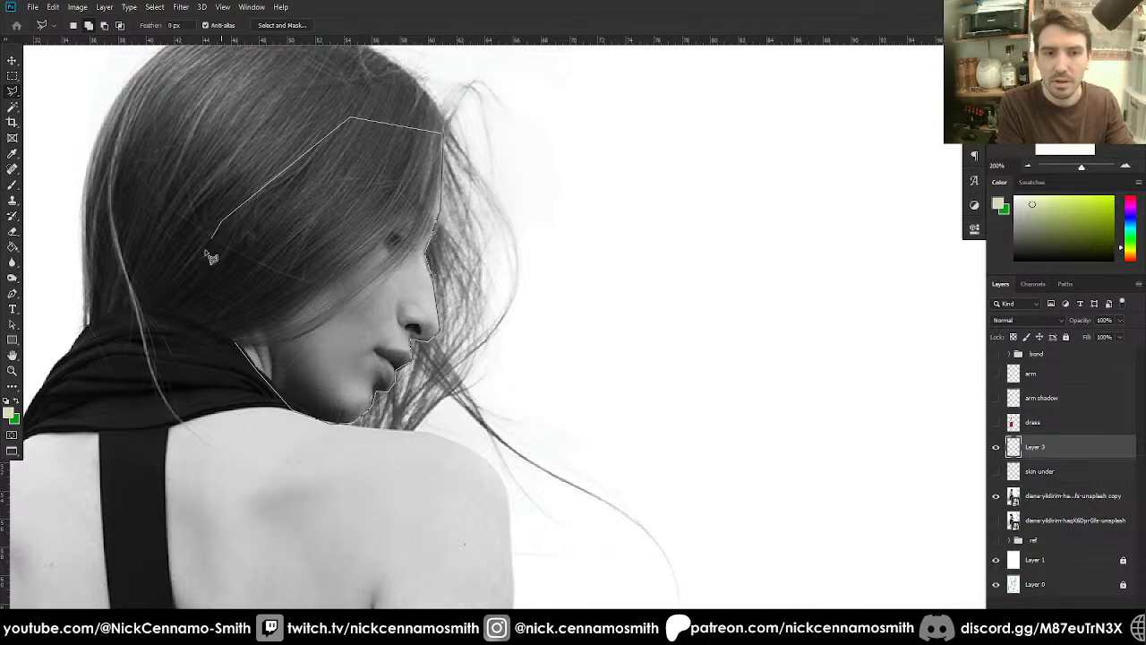
pyautogui.click(201, 315)
pyautogui.click(235, 341)
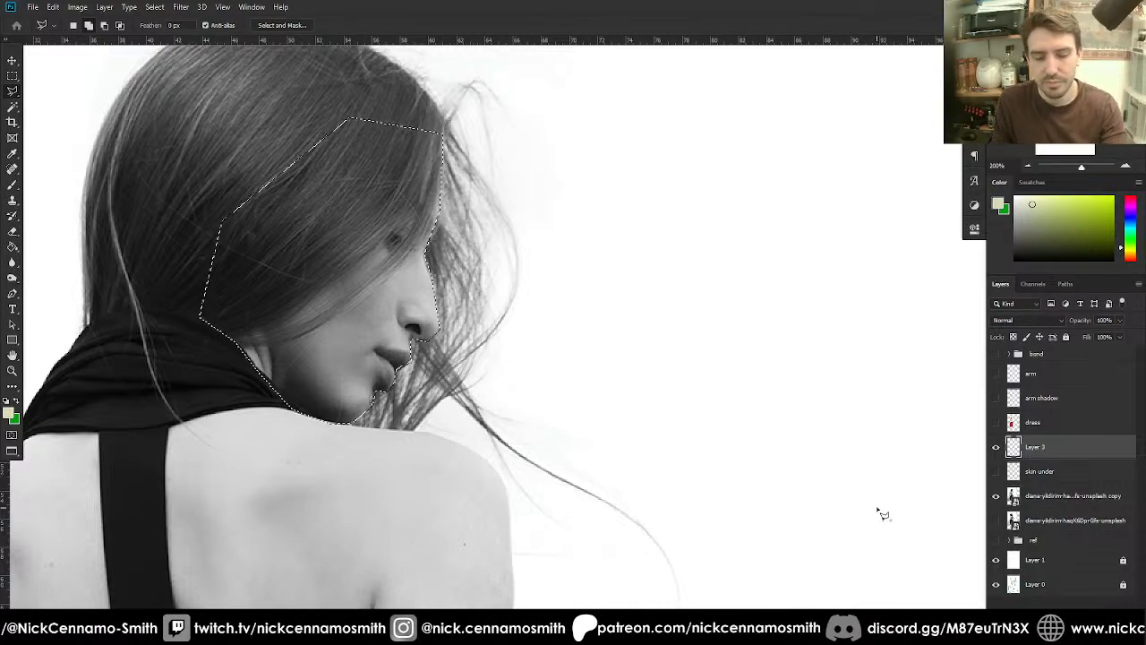
# - Fill the face selection with the pale green foreground colour, deselect it, and rename the layer as face
pyautogui.press('g')
pyautogui.click(389, 332)
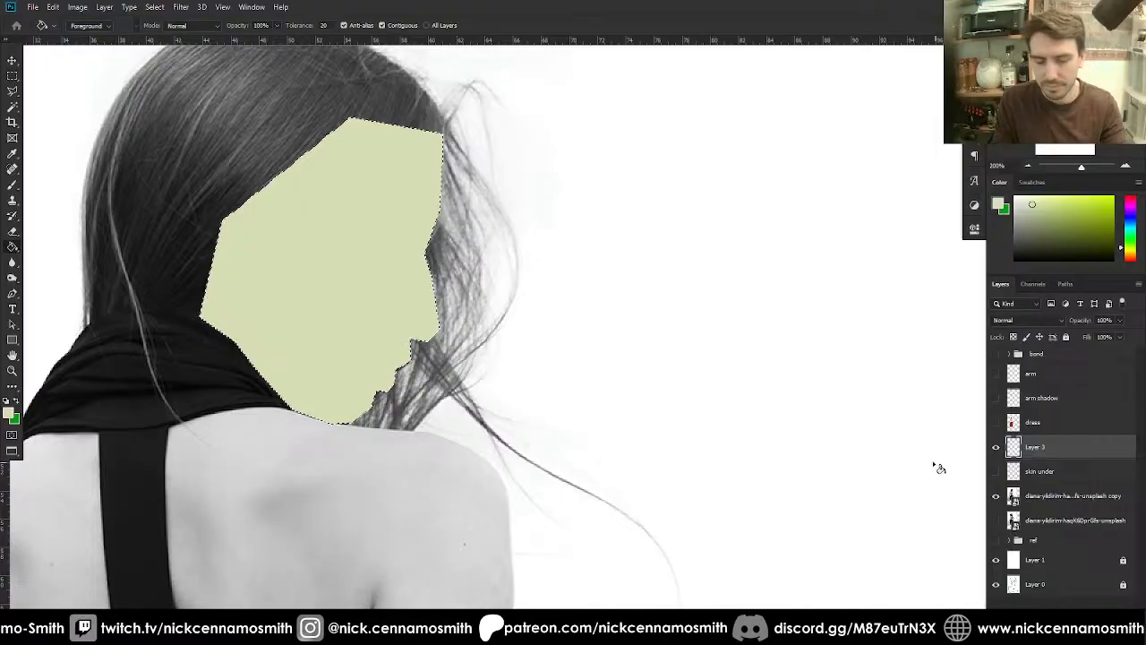
pyautogui.doubleClick(1037, 448)
pyautogui.write('face')
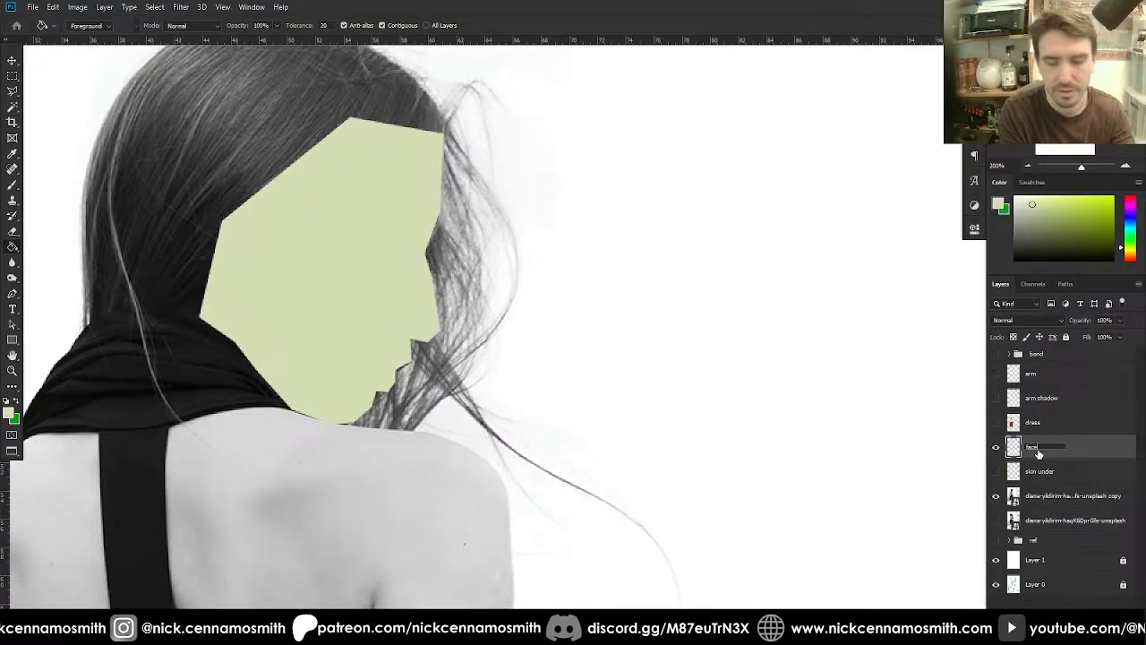
pyautogui.press('Return')
# - Move the face layer below skin under, and show the skin under, dress, arm shadow and arm layers
pyautogui.click(996, 471)
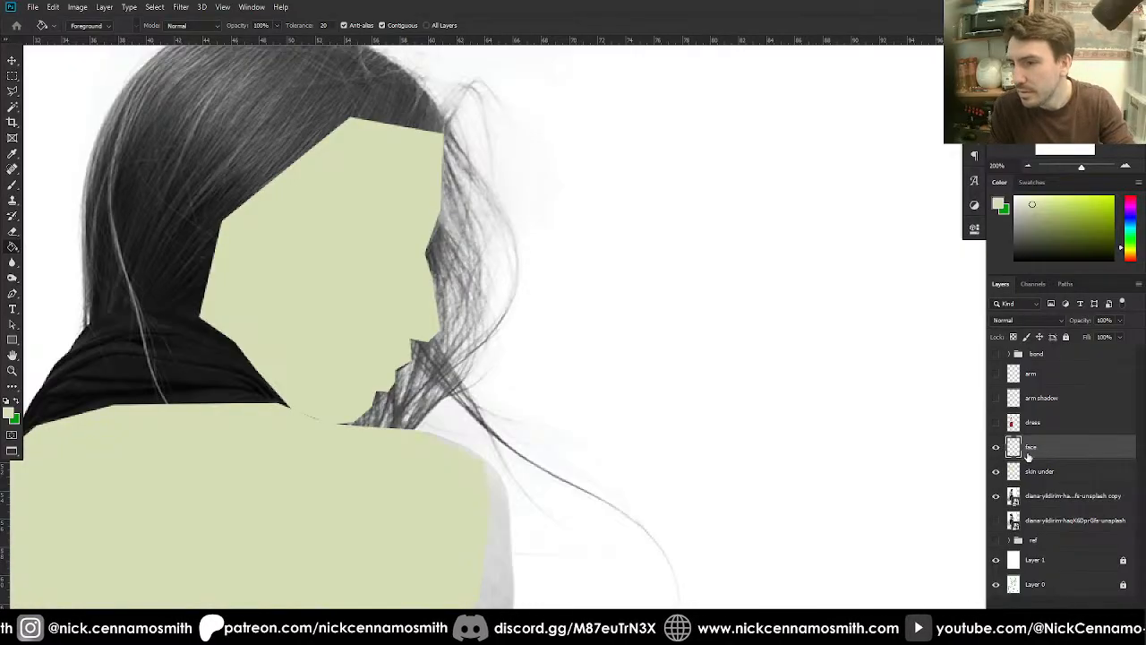
pyautogui.moveTo(1030, 452); pyautogui.dragTo(1030, 491)
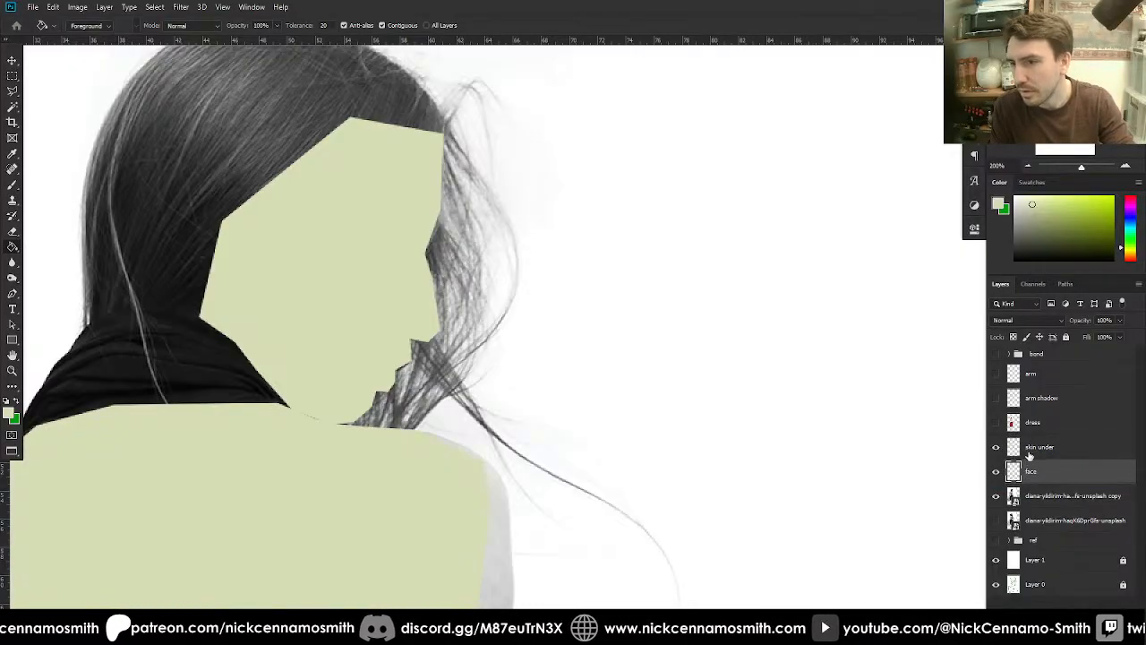
pyautogui.click(996, 422)
pyautogui.click(996, 398)
pyautogui.click(997, 374)
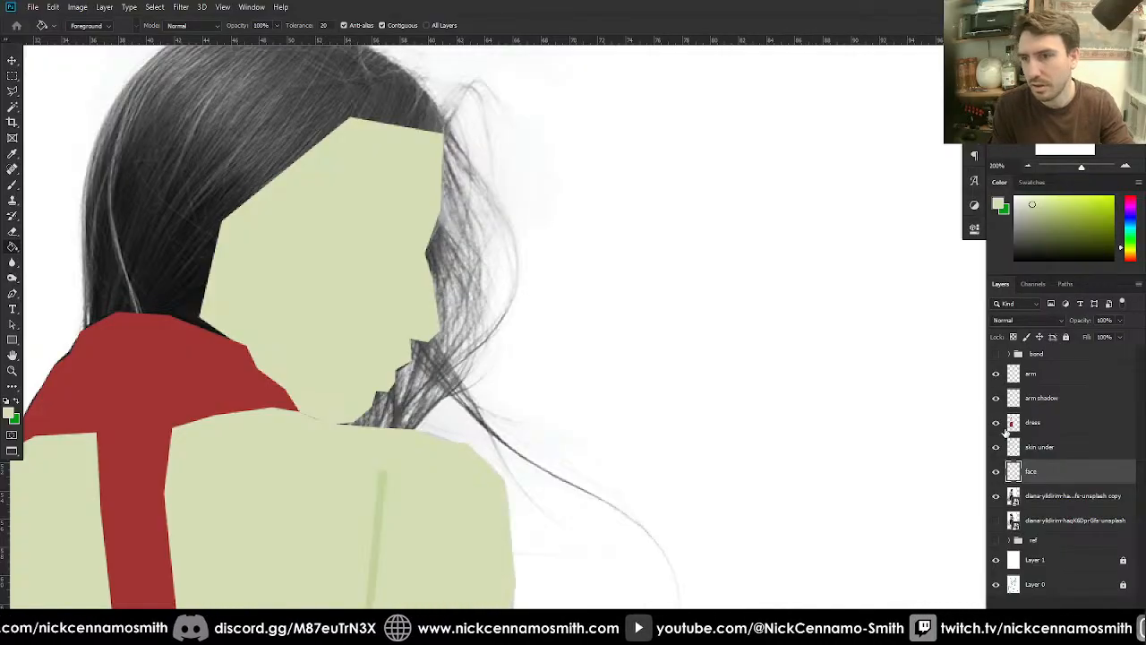
# - Hide the arm, arm shadow, dress, skin under and face layers, and add a new layer above face
pyautogui.moveTo(997, 374); pyautogui.dragTo(996, 474)
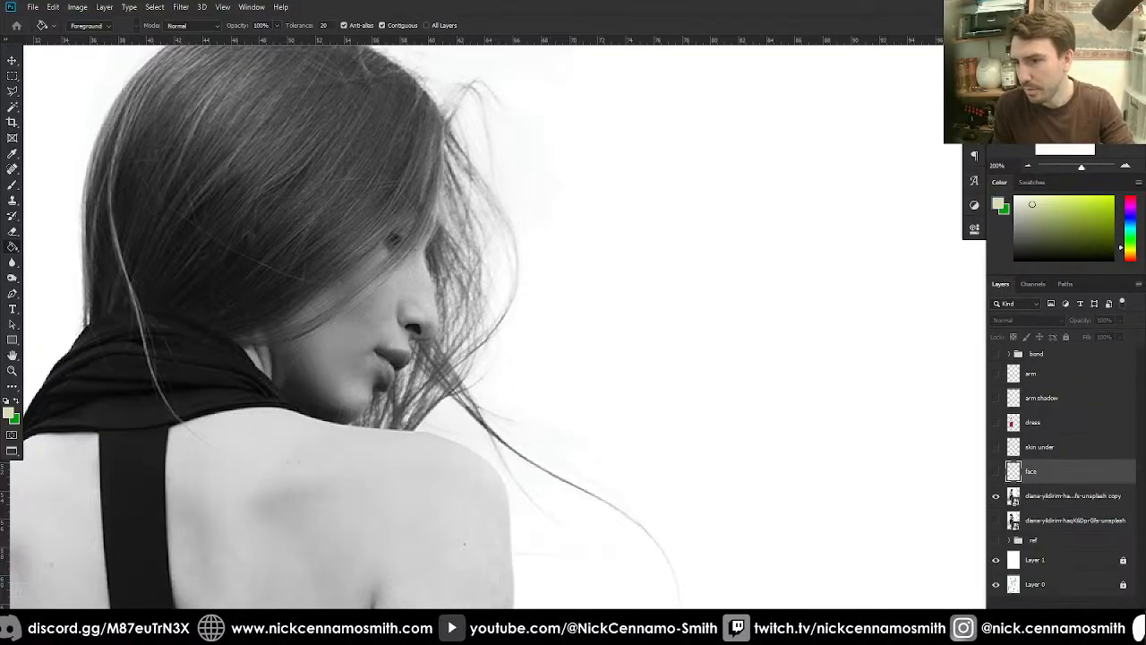
pyautogui.click(1105, 615)
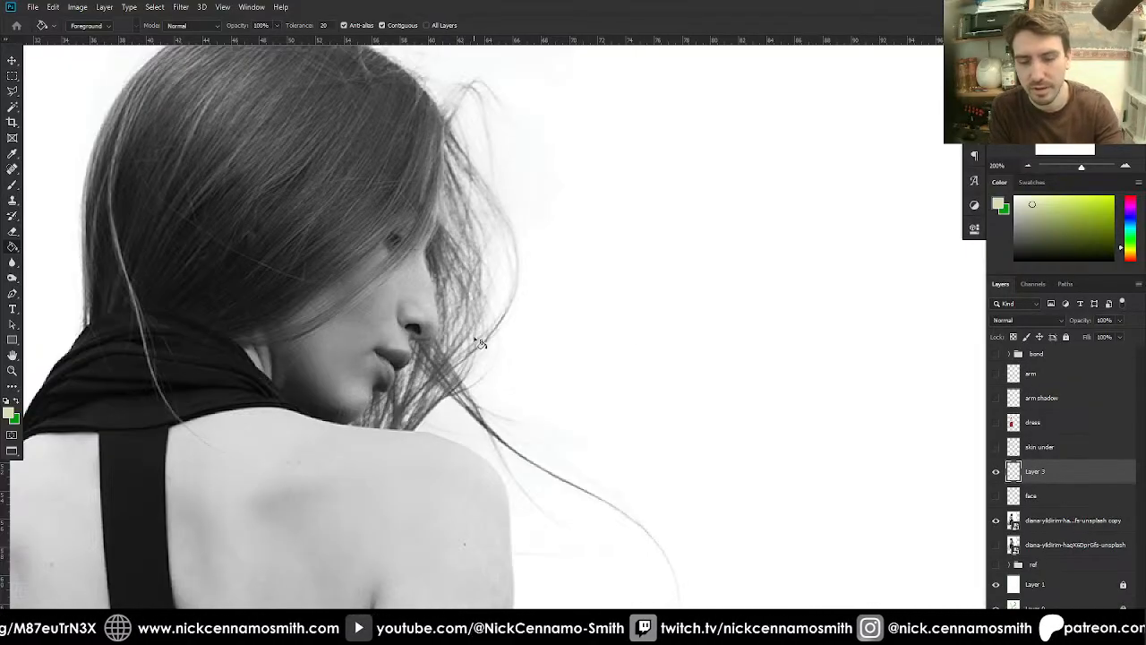
# - Select the lips with the Polygonal Lasso, following the upper lip, the mouth corner and the lower lip
pyautogui.scroll(1, 474, 332)
pyautogui.scroll(-3, 422, 349)
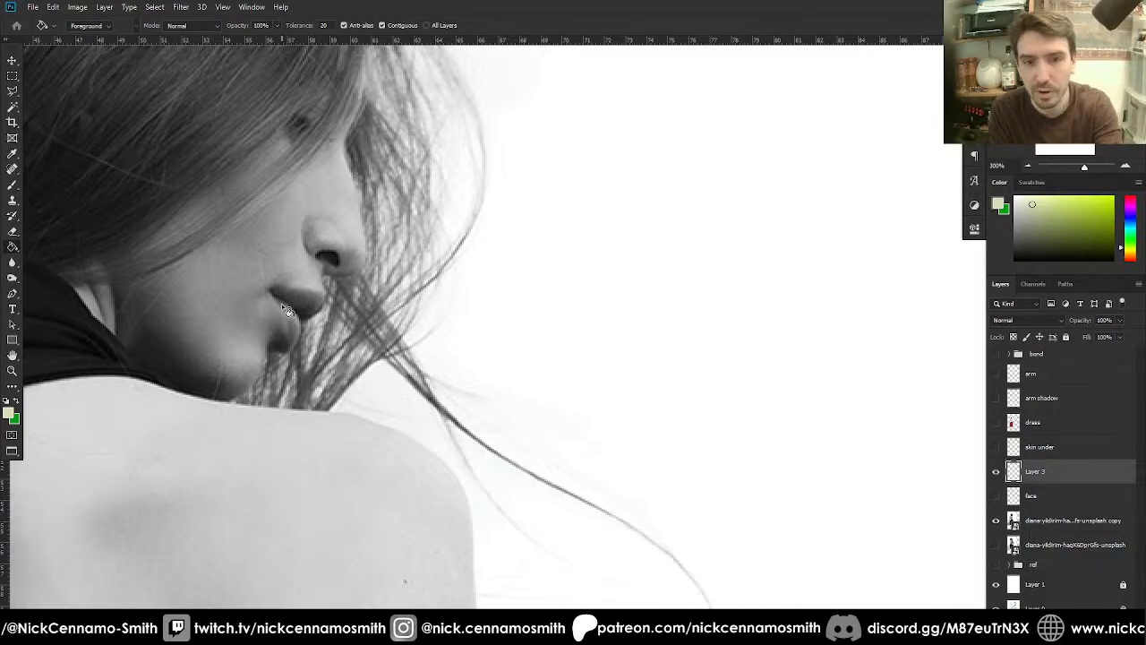
pyautogui.press('l')
pyautogui.moveTo(271, 293); pyautogui.dragTo(291, 344)
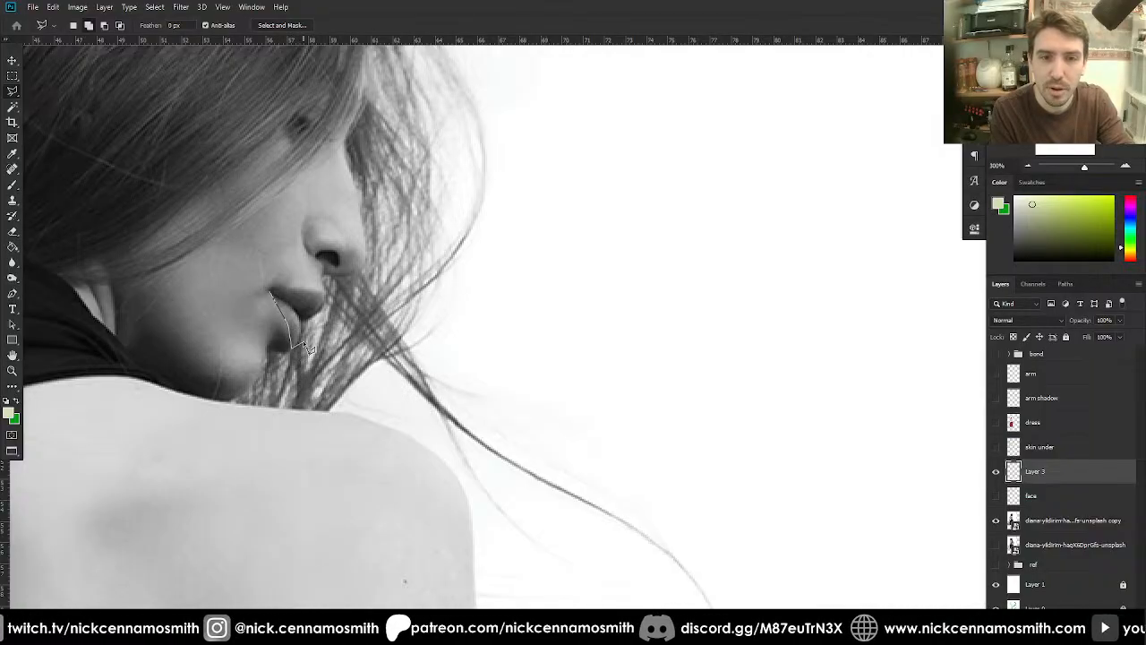
pyautogui.moveTo(325, 307)
pyautogui.mouseDown()
pyautogui.moveTo(323, 289)
pyautogui.moveTo(271, 293)
pyautogui.mouseUp()
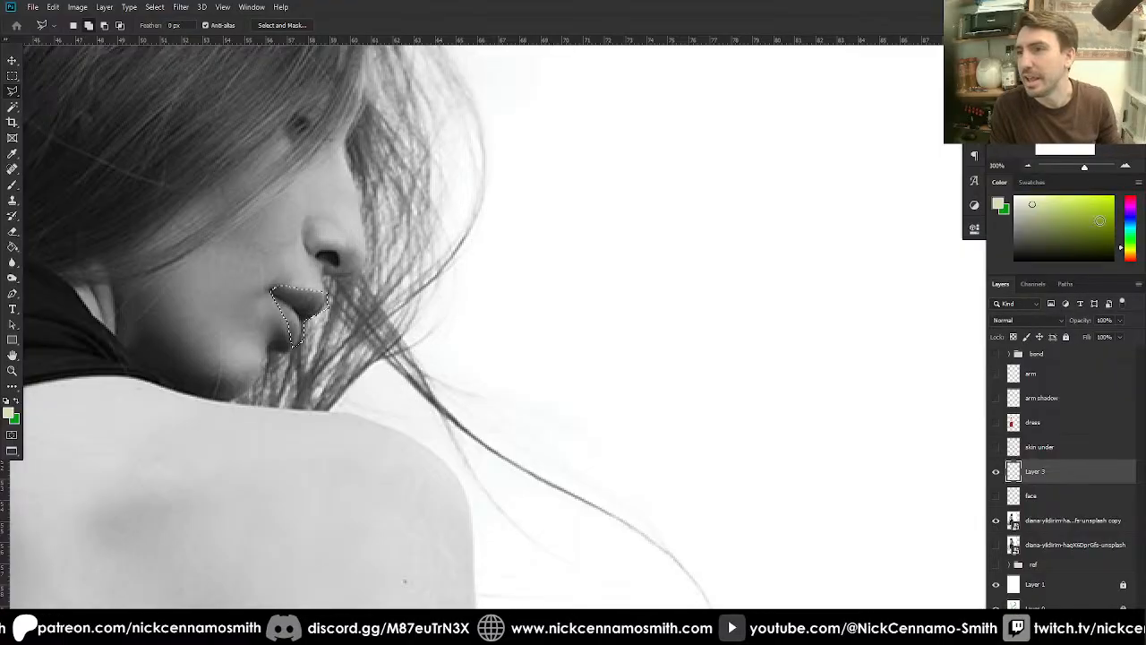
# - Fill the lips selection with dark red #3f0c16 as the foreground colour, and deselect it
pyautogui.press('x')
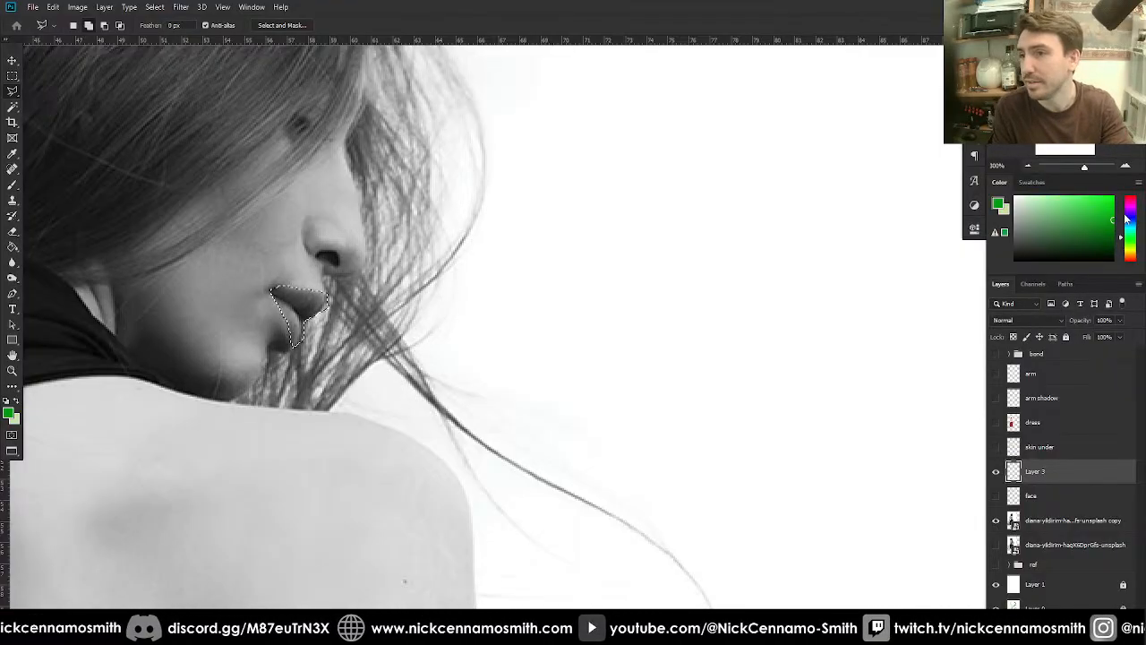
pyautogui.click(999, 206)
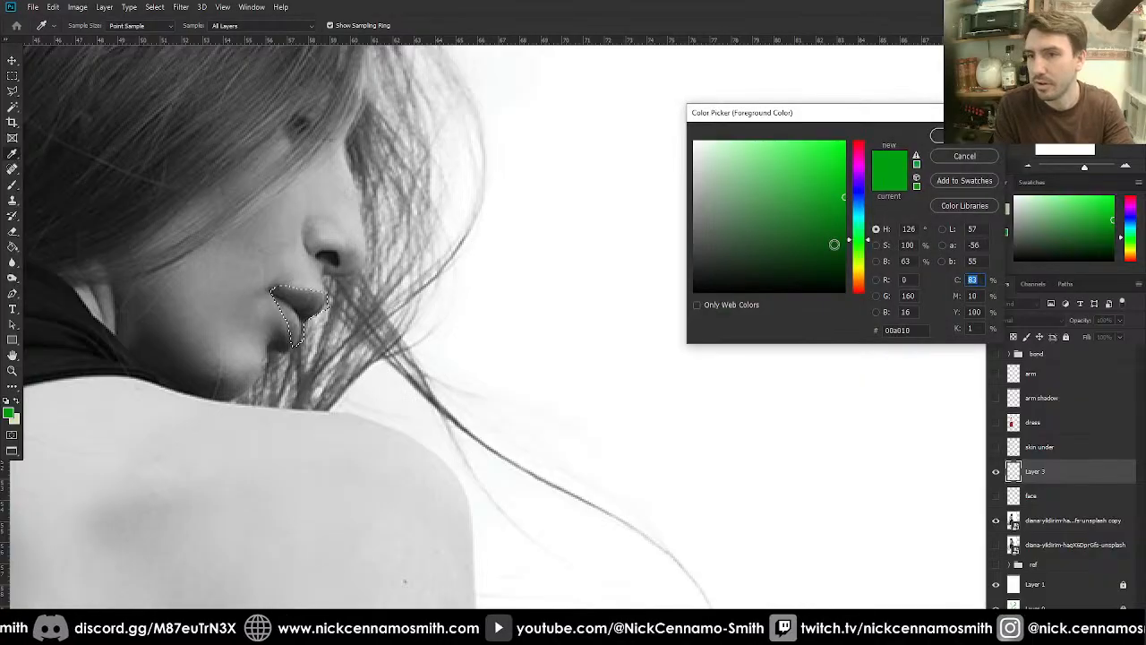
pyautogui.click(858, 145)
pyautogui.click(818, 252)
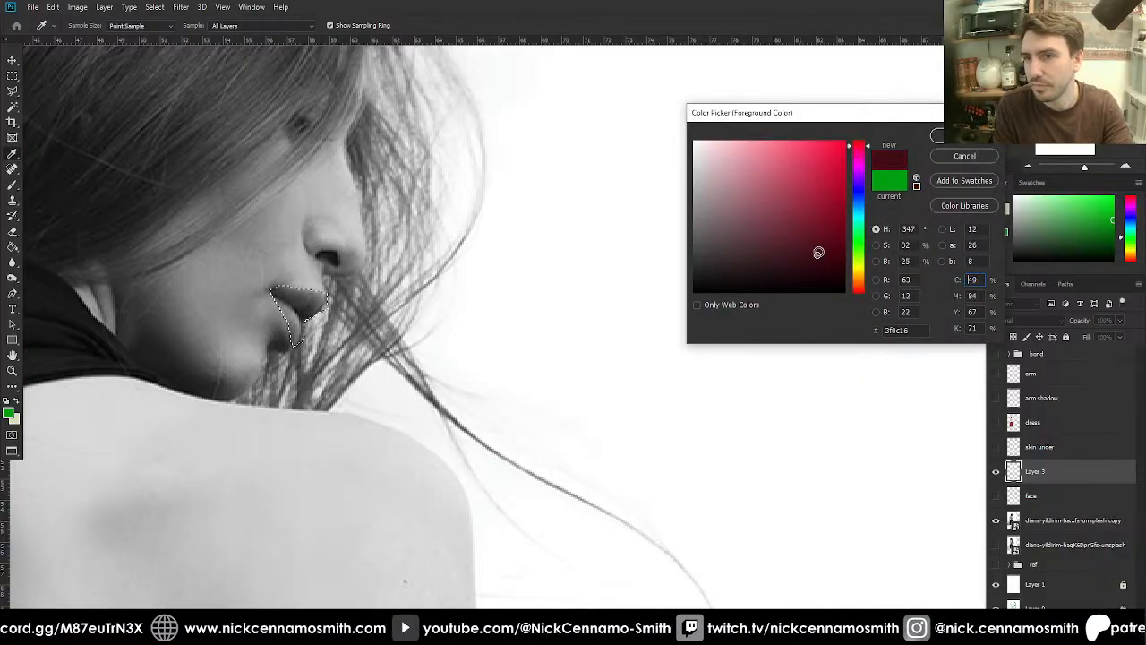
pyautogui.click(936, 135)
pyautogui.press('h')
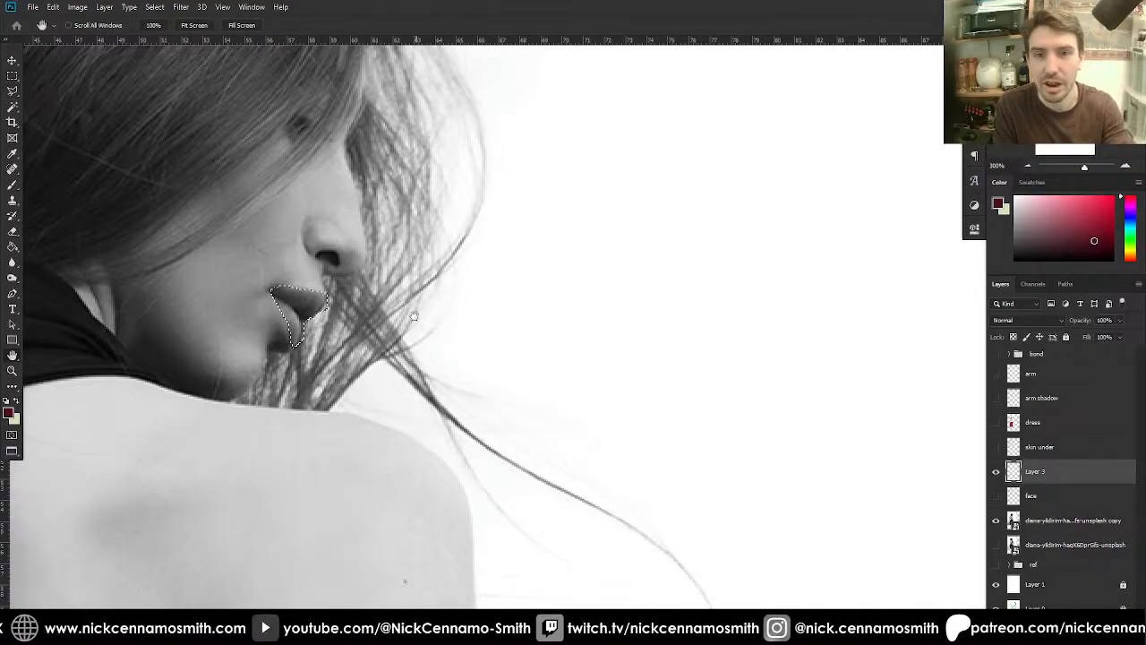
pyautogui.press('g')
pyautogui.click(314, 318)
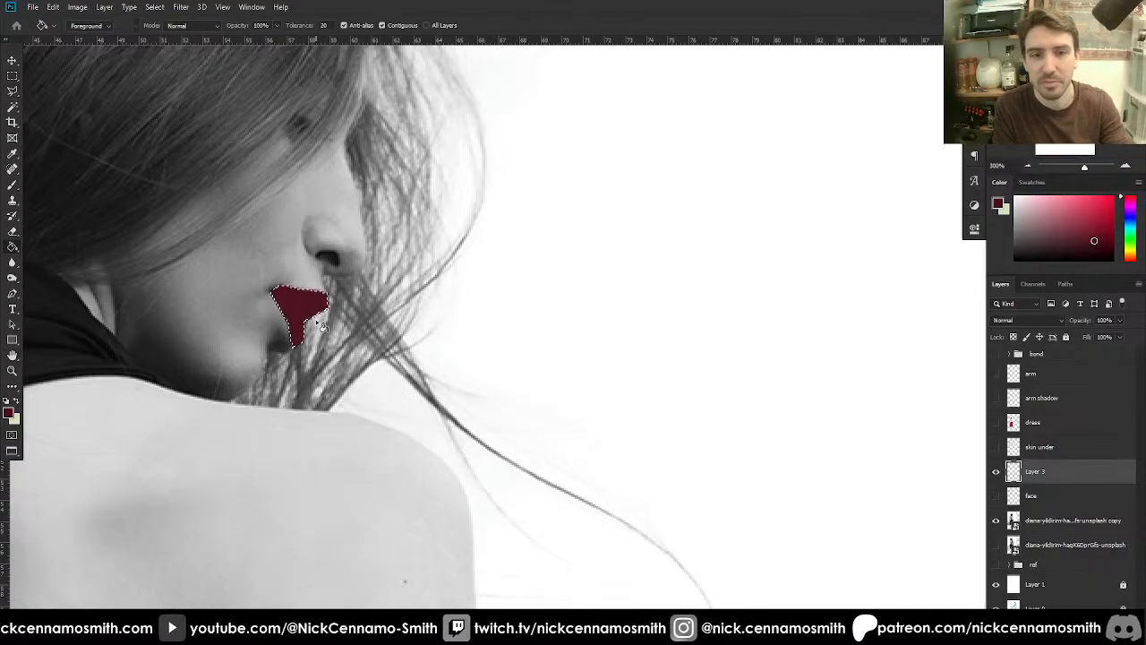
pyautogui.hotkey('ctrl', 'd')
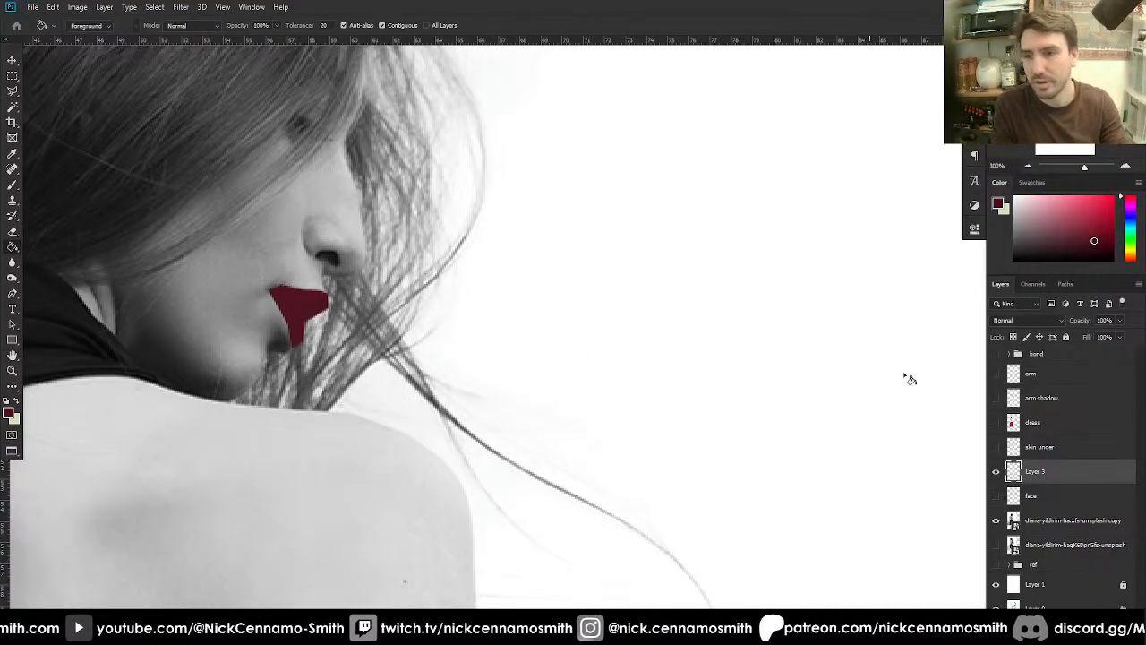
# - Clip the lip-colour layer to the face layer, rename it lips, and briefly show the face layer to check it
pyautogui.keyDown('alt'); pyautogui.click(1053, 481); pyautogui.keyUp('alt')
pyautogui.doubleClick(1039, 471)
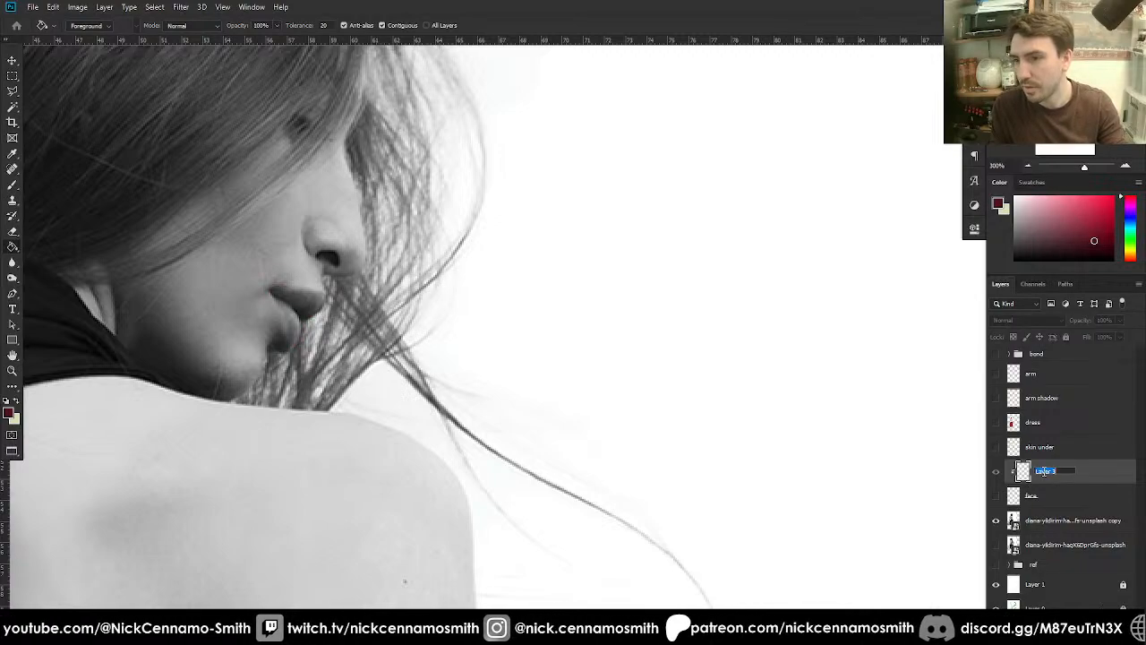
pyautogui.write('lips')
pyautogui.press('Return')
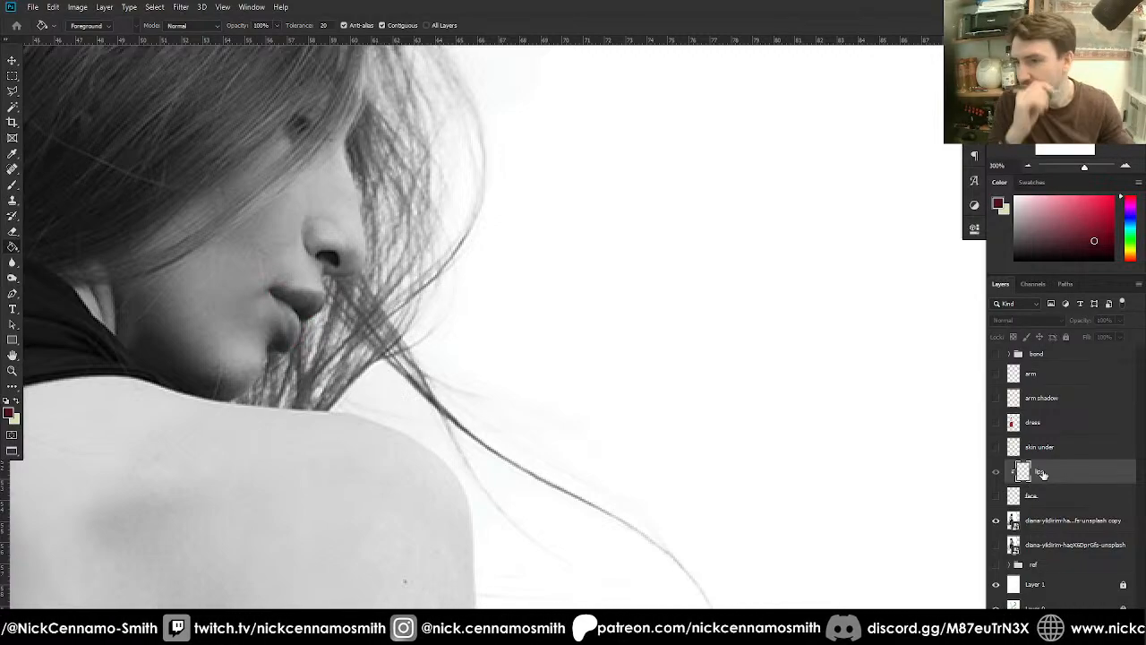
pyautogui.click(996, 499)
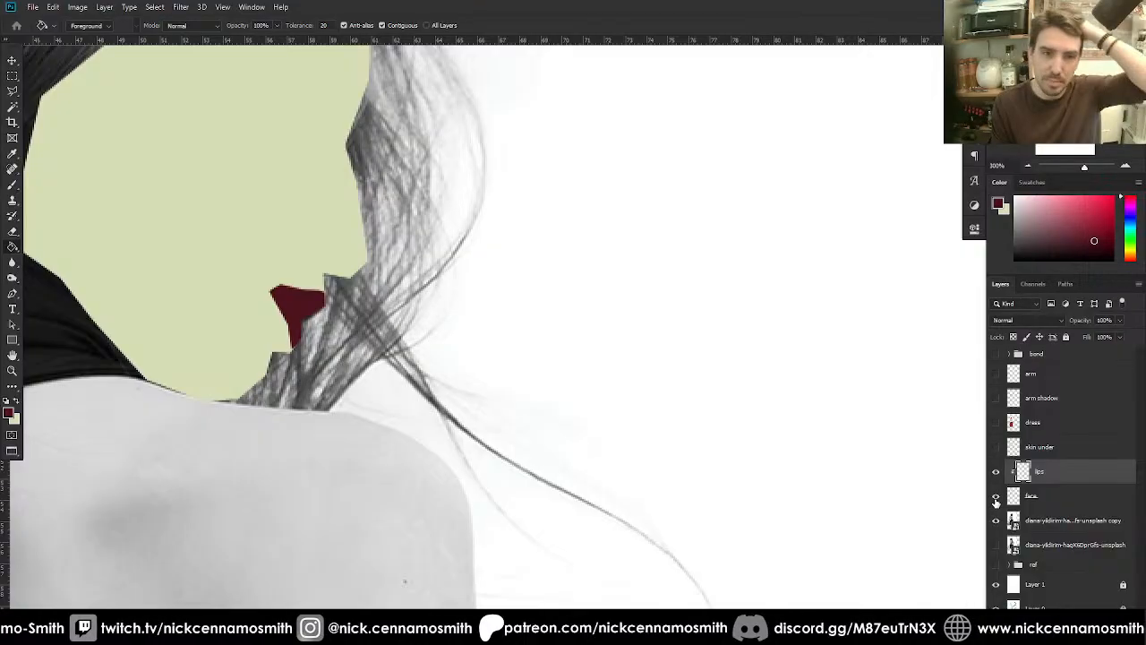
pyautogui.click(997, 499)
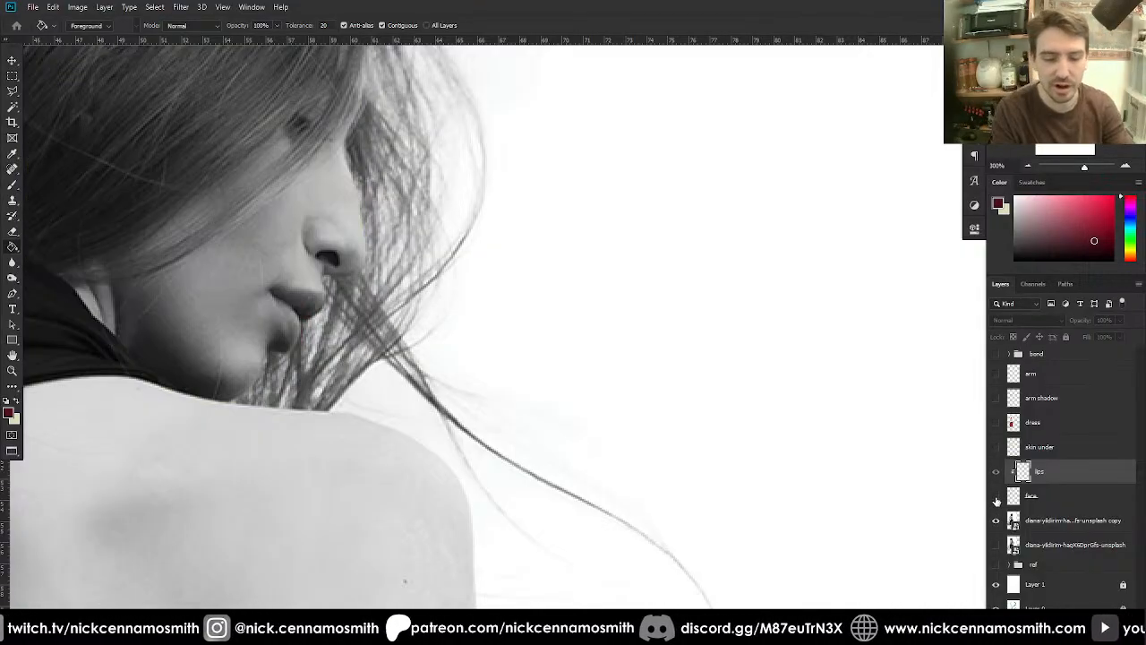
# - Start the hair outline with the Polygonal Lasso, tracing from the nape up the back of the head and over the crown to the forehead
pyautogui.hotkey('ctrl', '-')
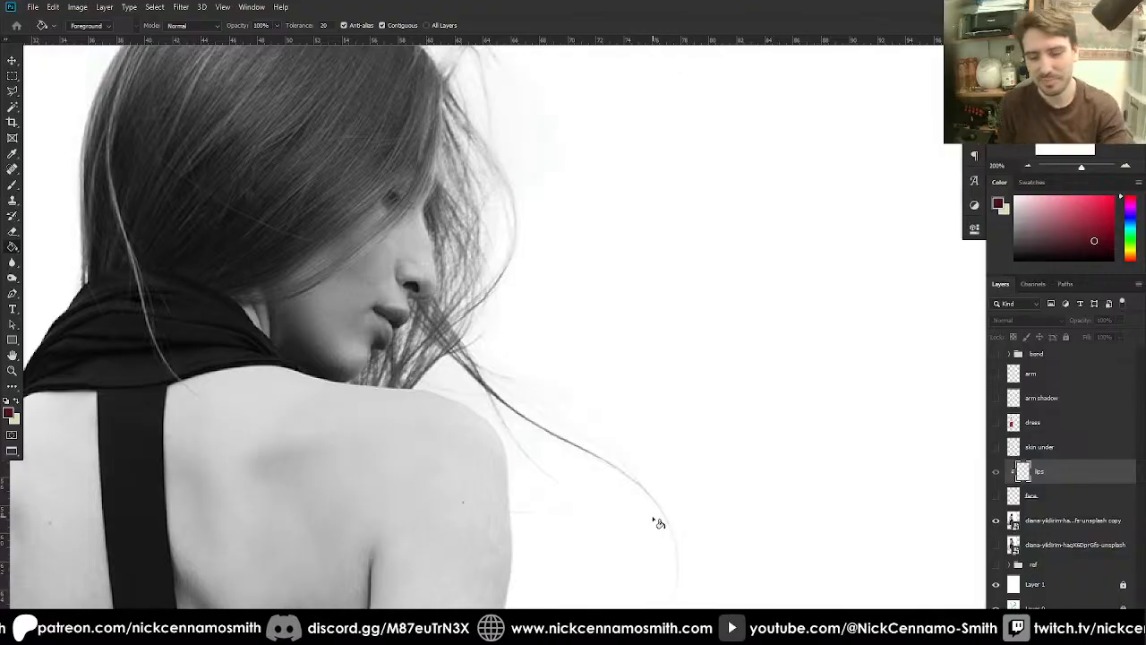
pyautogui.press('l')
pyautogui.moveTo(486, 474); pyautogui.dragTo(584, 584)
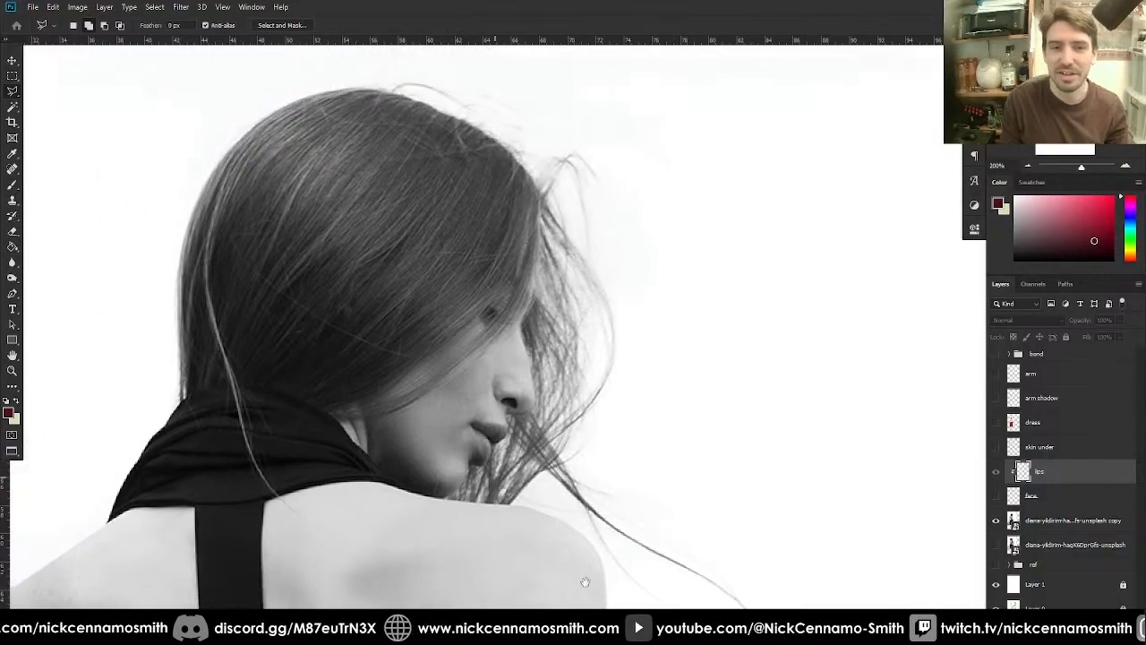
pyautogui.click(185, 416)
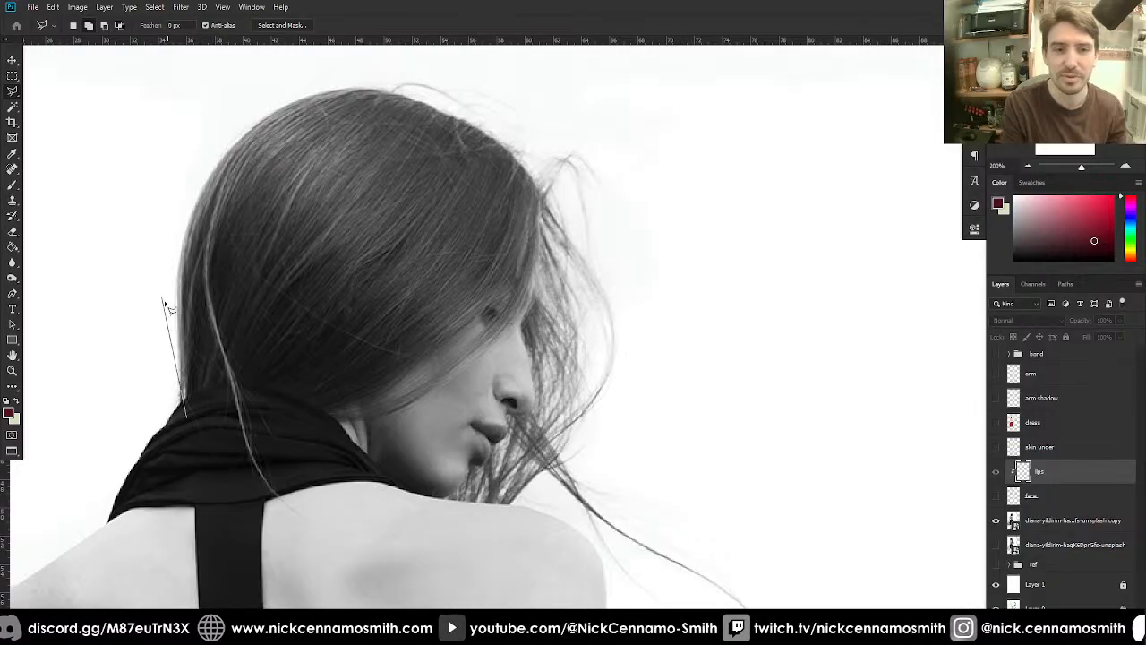
pyautogui.click(180, 330)
pyautogui.click(186, 228)
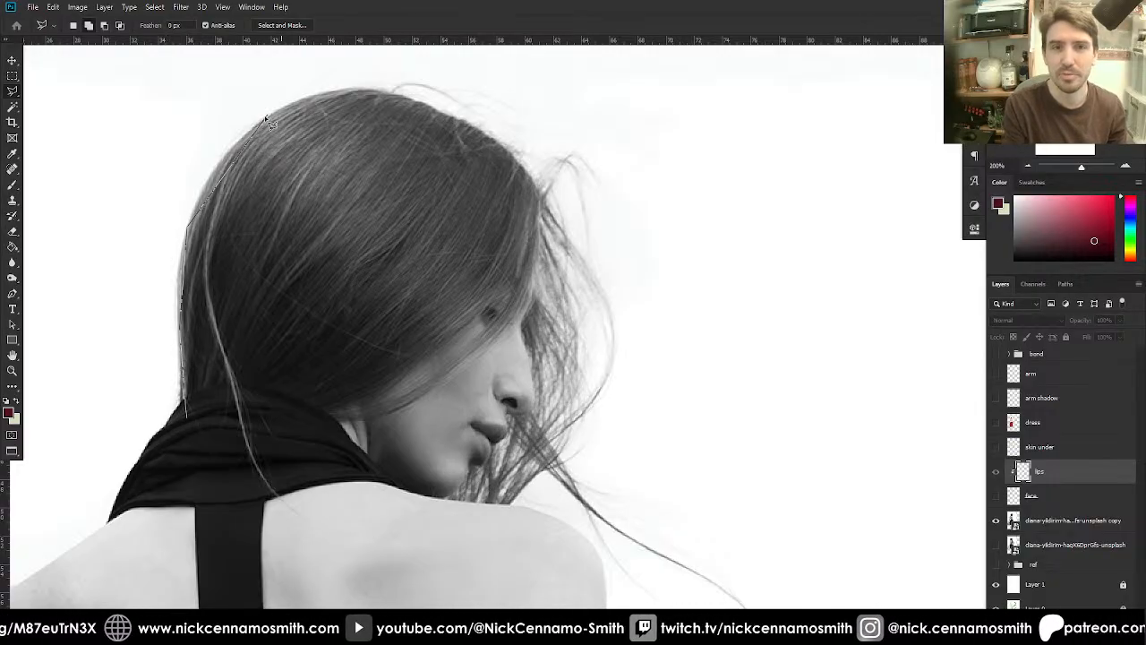
pyautogui.click(240, 139)
pyautogui.click(328, 93)
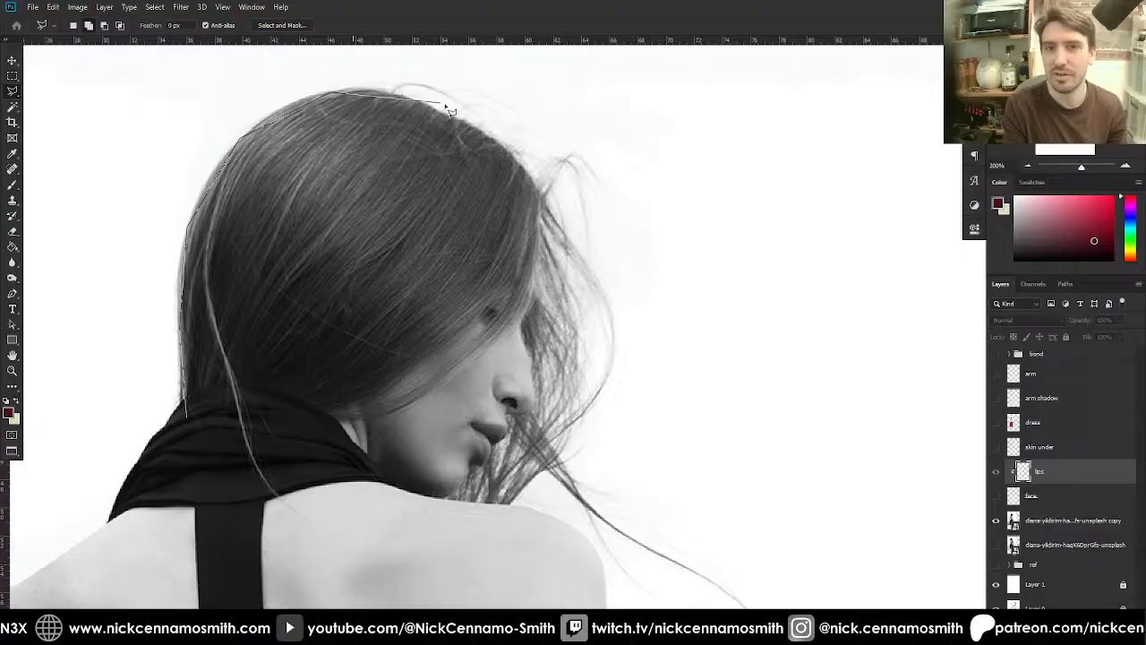
pyautogui.click(385, 91)
pyautogui.click(487, 132)
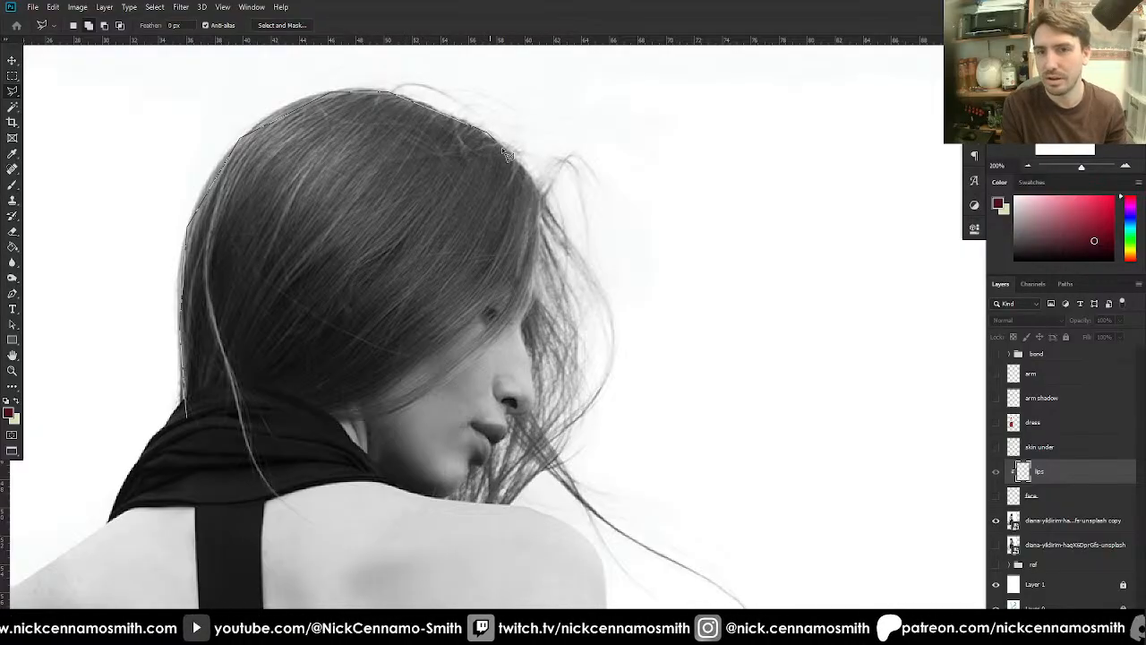
pyautogui.click(541, 196)
pyautogui.click(534, 296)
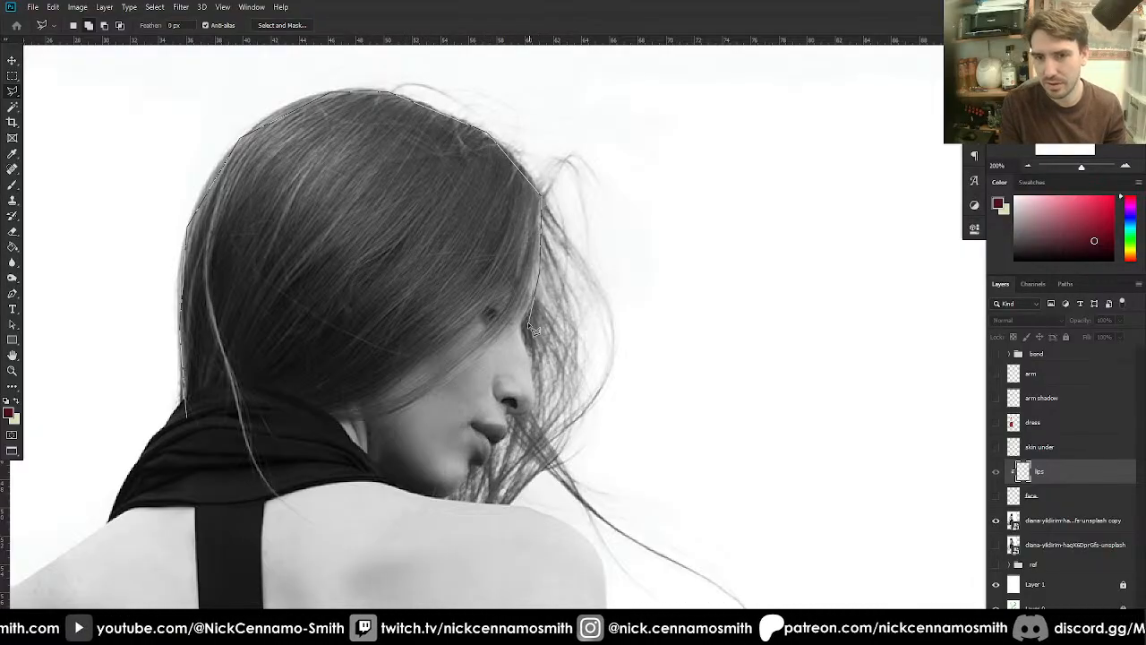
# - Continue the hair outline along the cheek to the collar, leave a narrow strand gap up past the eye, and close it at the nape
pyautogui.click(524, 323)
pyautogui.click(445, 382)
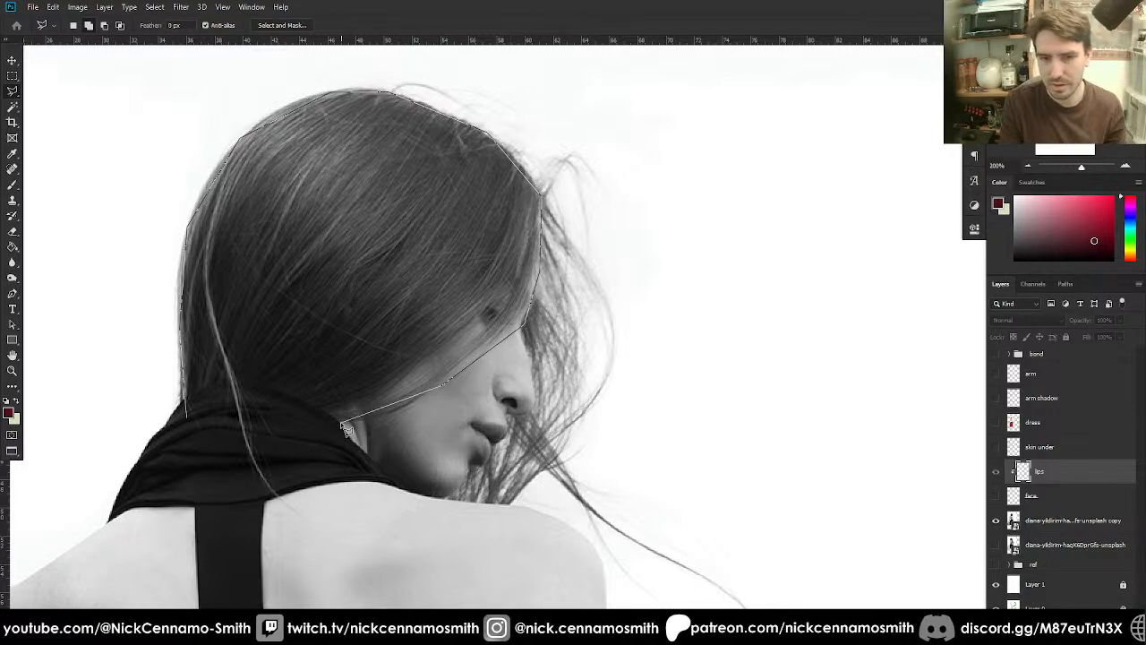
pyautogui.click(363, 421)
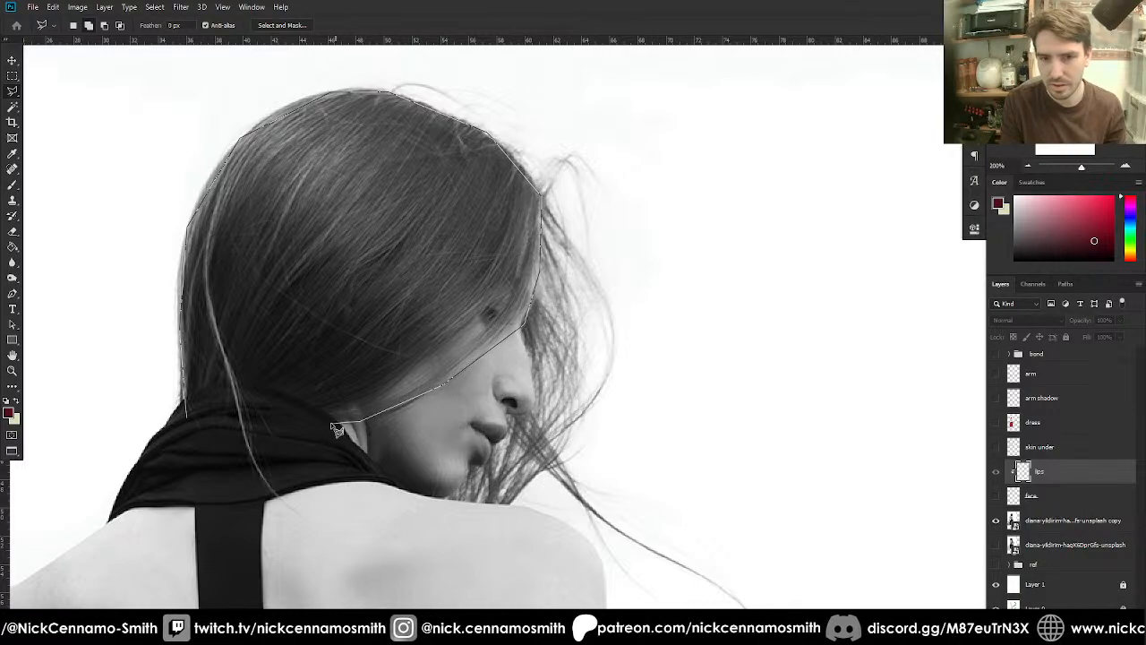
pyautogui.click(327, 428)
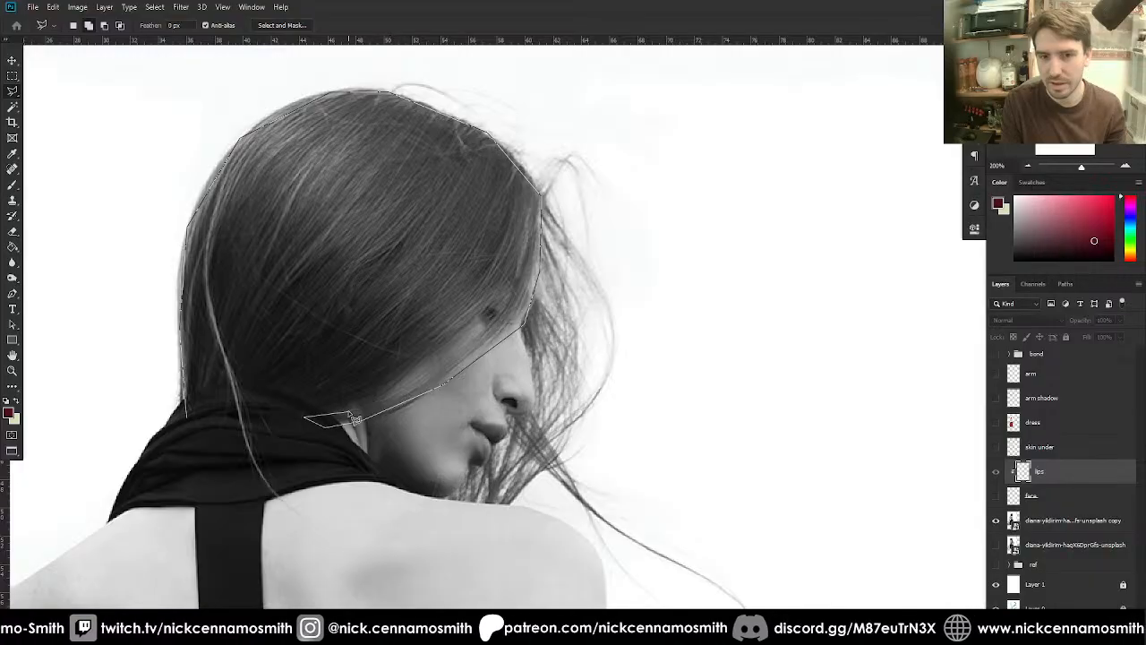
pyautogui.click(421, 386)
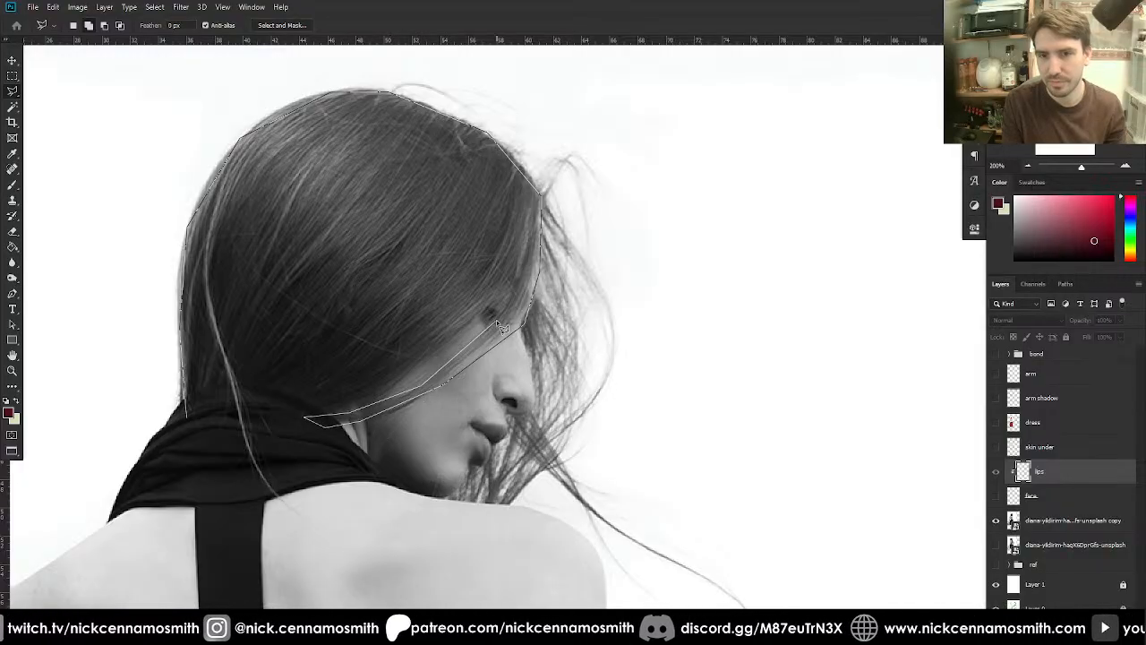
pyautogui.click(516, 283)
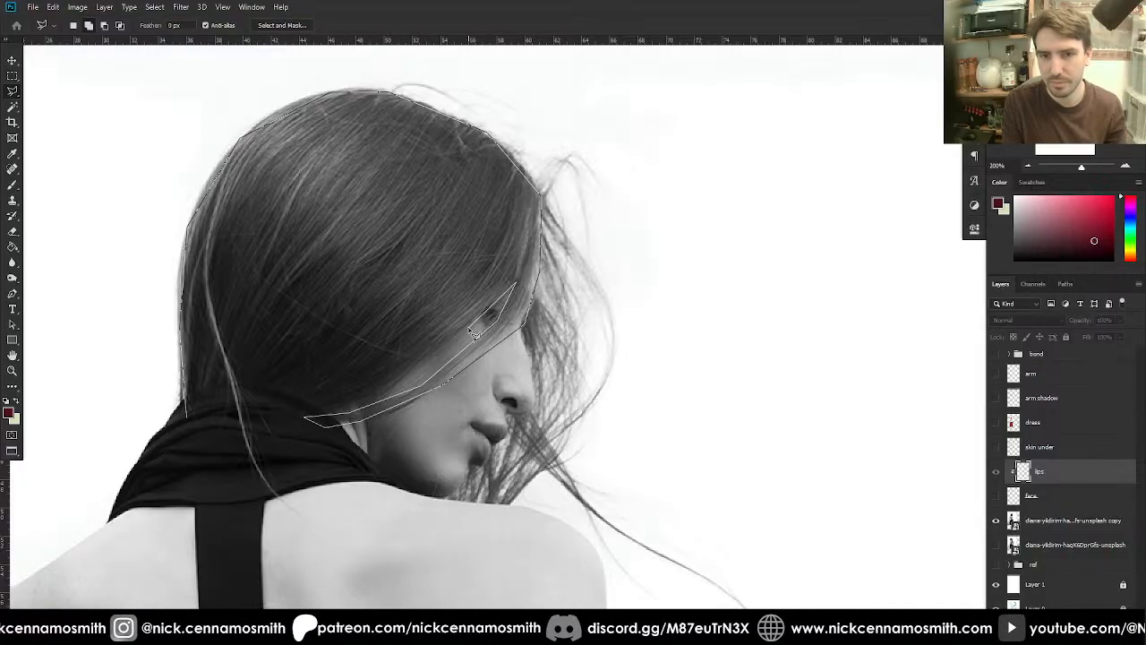
pyautogui.click(383, 403)
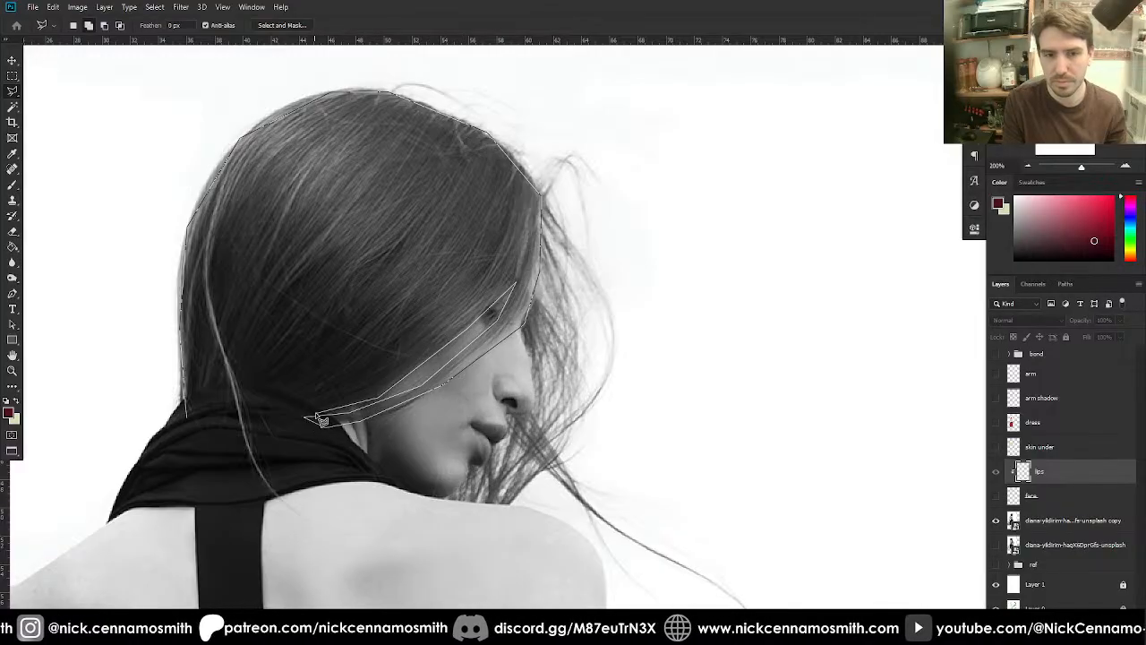
pyautogui.click(192, 422)
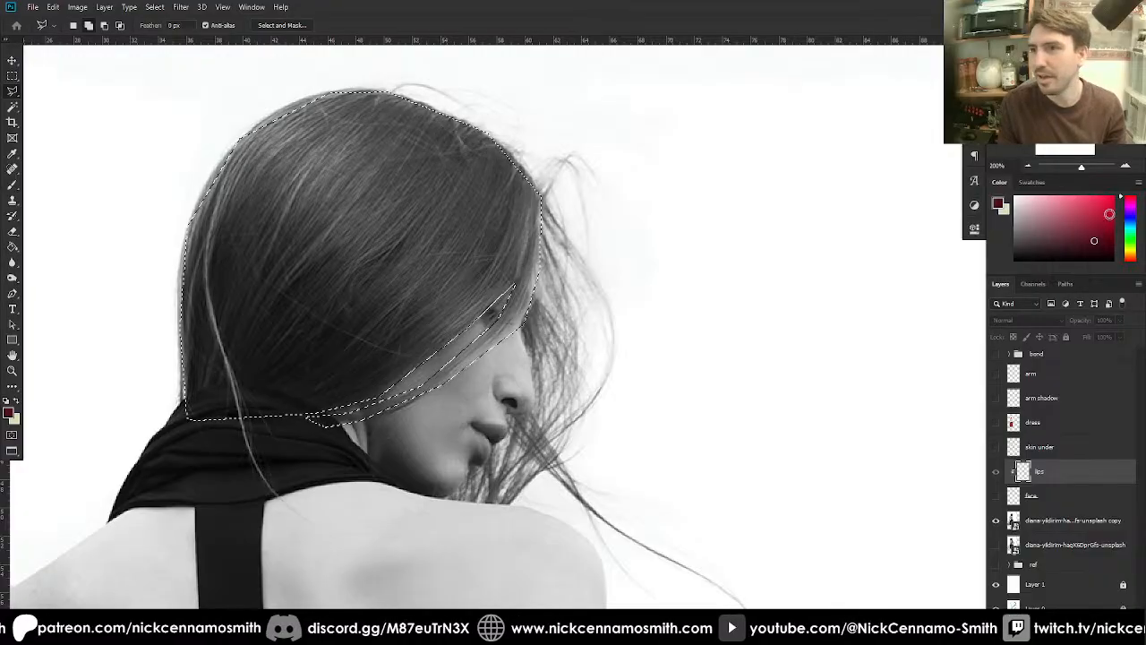
# - Darken the foreground colour to a near-black maroon and try to fill the hair selection on the lips layer
pyautogui.moveTo(1081, 243); pyautogui.dragTo(1068, 249)
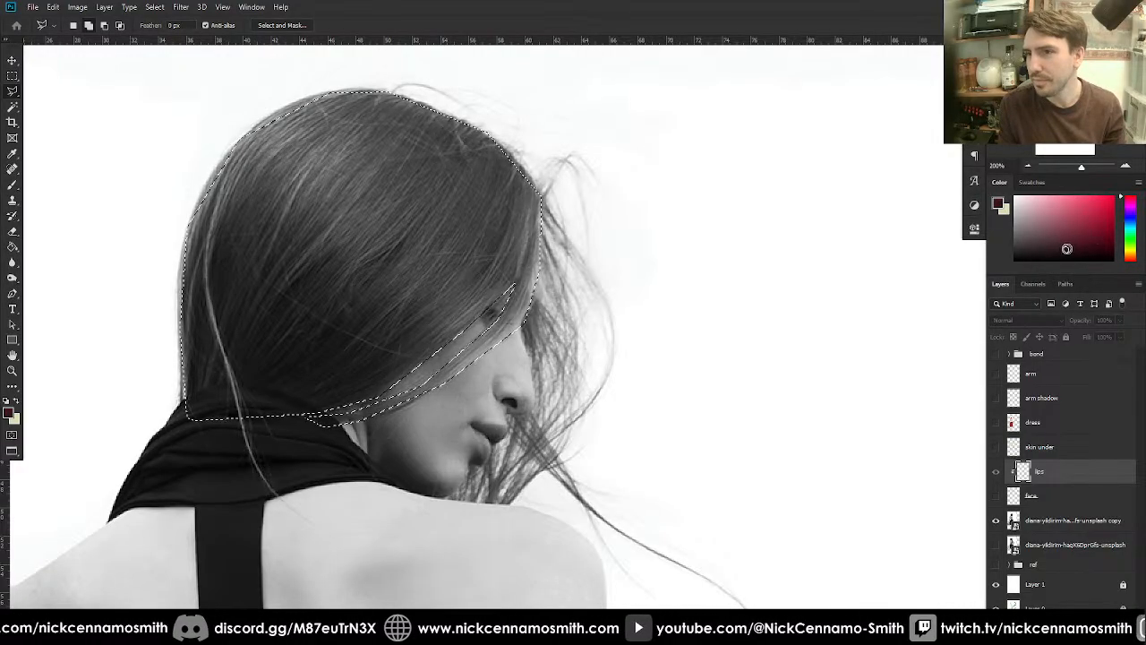
pyautogui.press('b')
pyautogui.press('g')
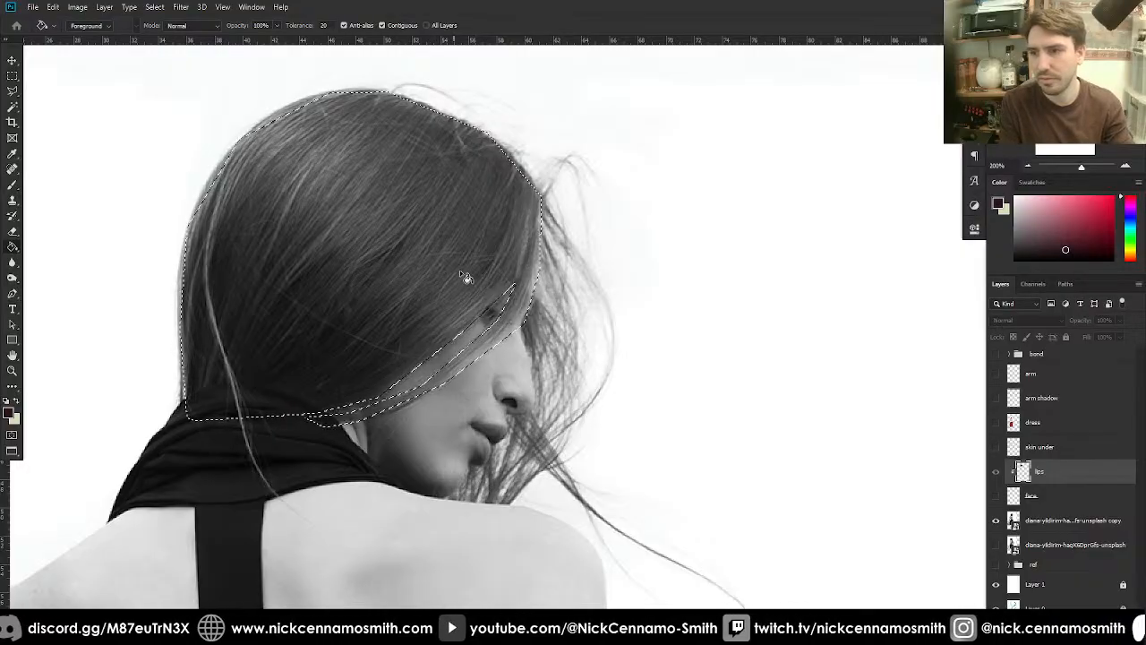
# - Show the face layer, hide the lips layer, and make lips the active layer
pyautogui.click(996, 495)
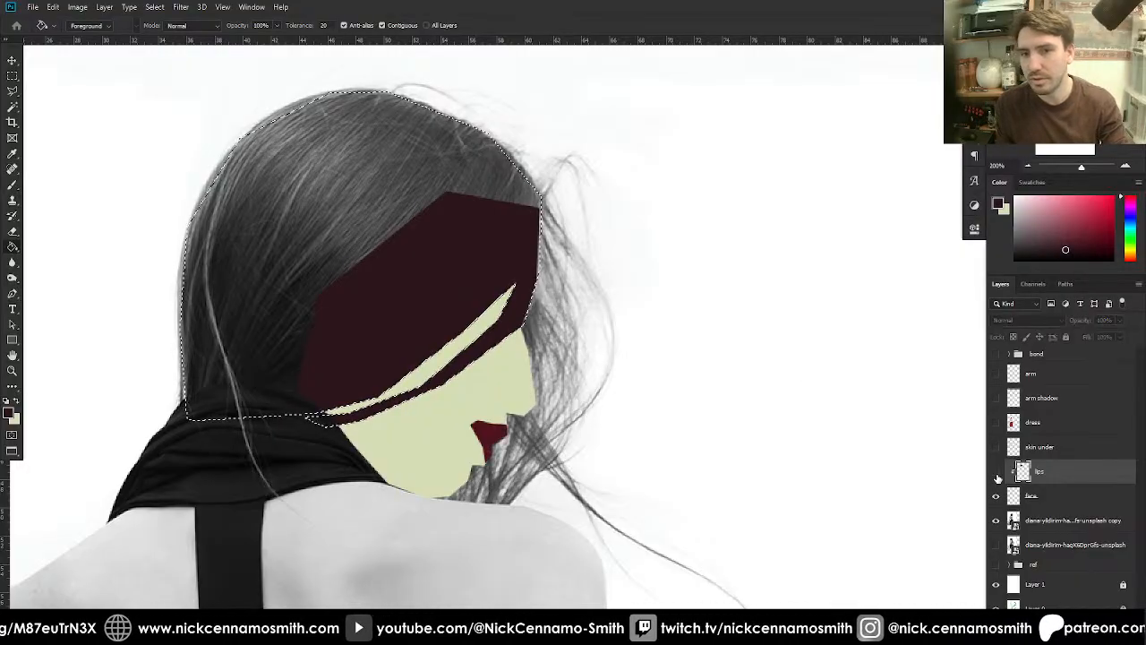
pyautogui.click(996, 473)
pyautogui.click(1053, 382)
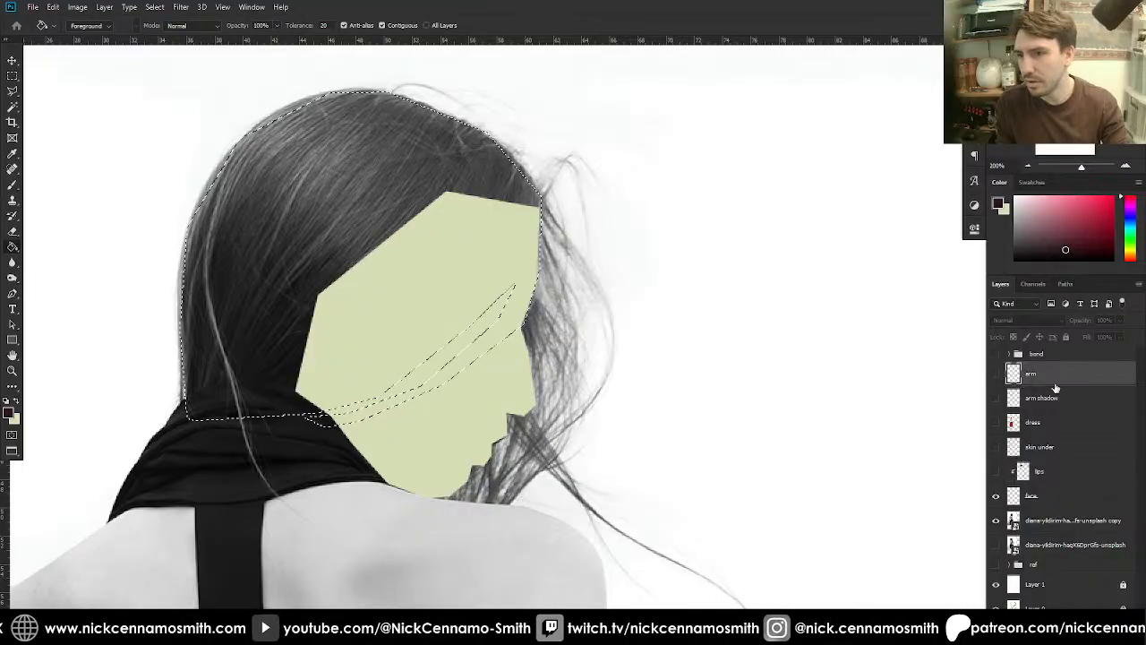
pyautogui.click(1053, 471)
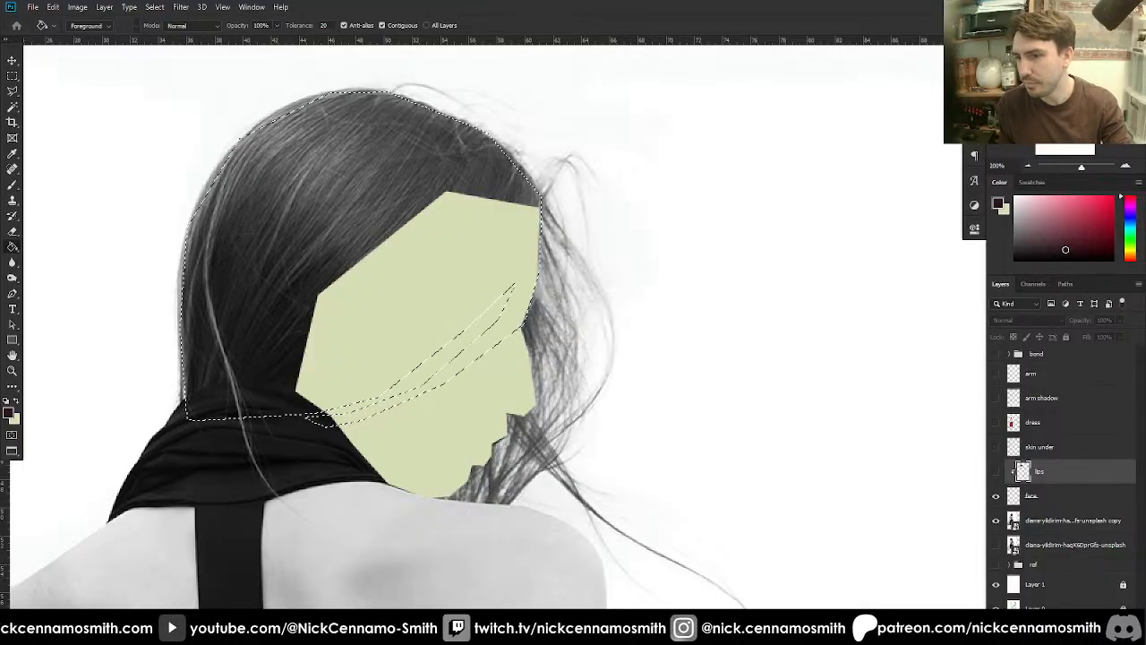
# - Add a layer named hair above lips, fill the hair selection with the near-black maroon, and deselect it
pyautogui.hotkey('ctrl', 'shift', 'alt', 'n')
pyautogui.doubleClick(1039, 471)
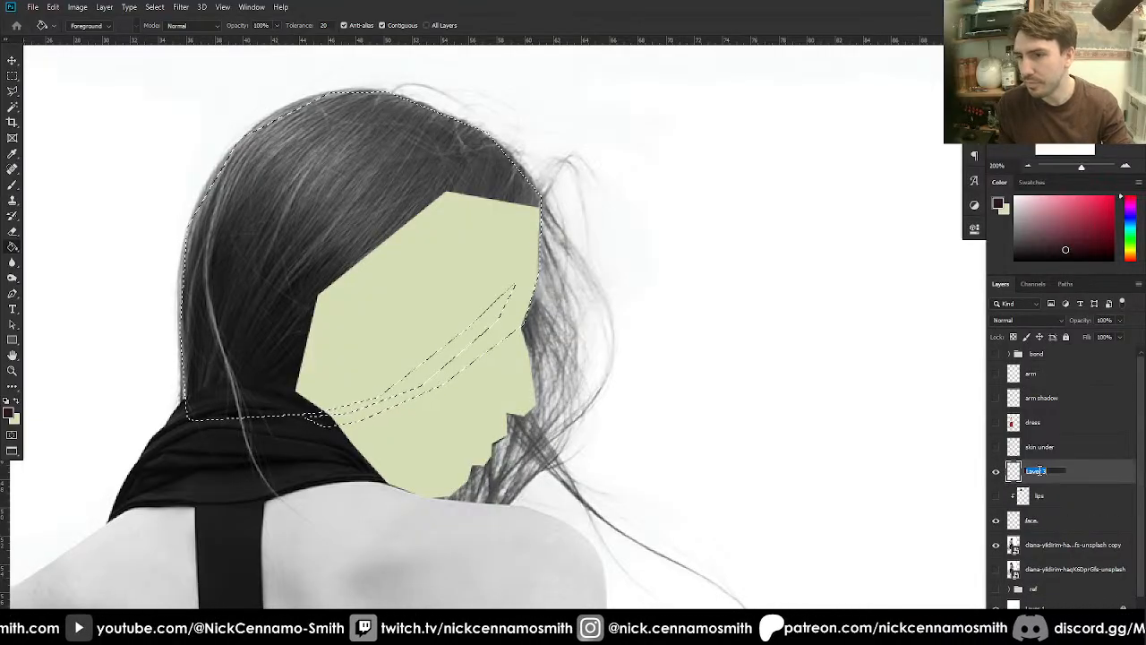
pyautogui.write('hair')
pyautogui.press('Return')
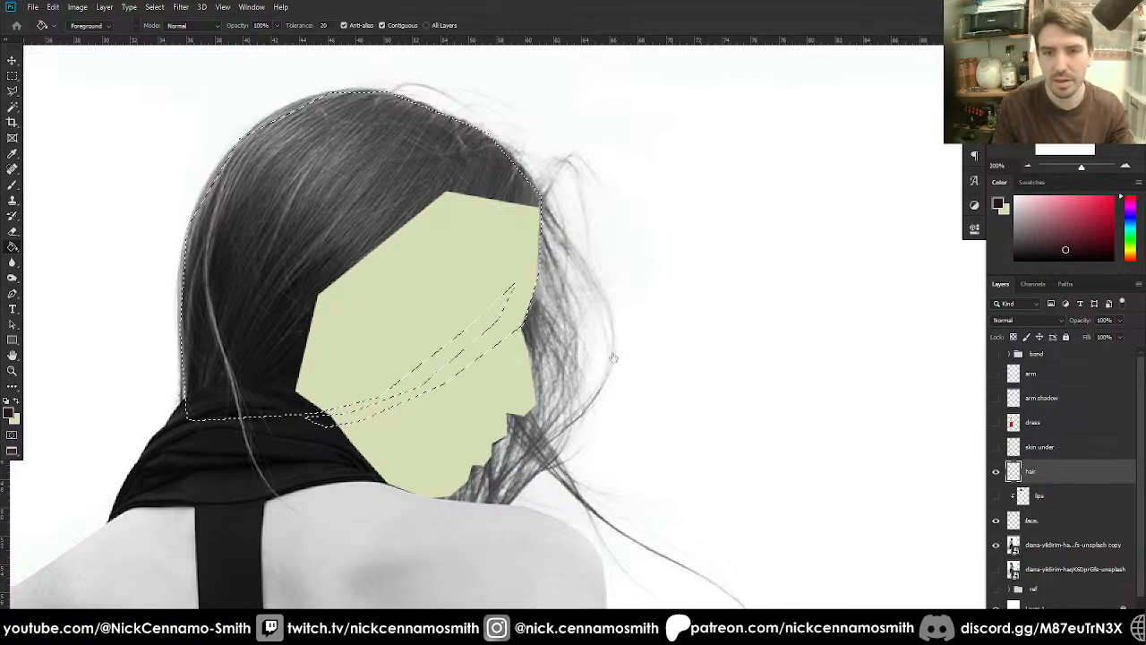
pyautogui.click(378, 266)
pyautogui.hotkey('ctrl', 'd')
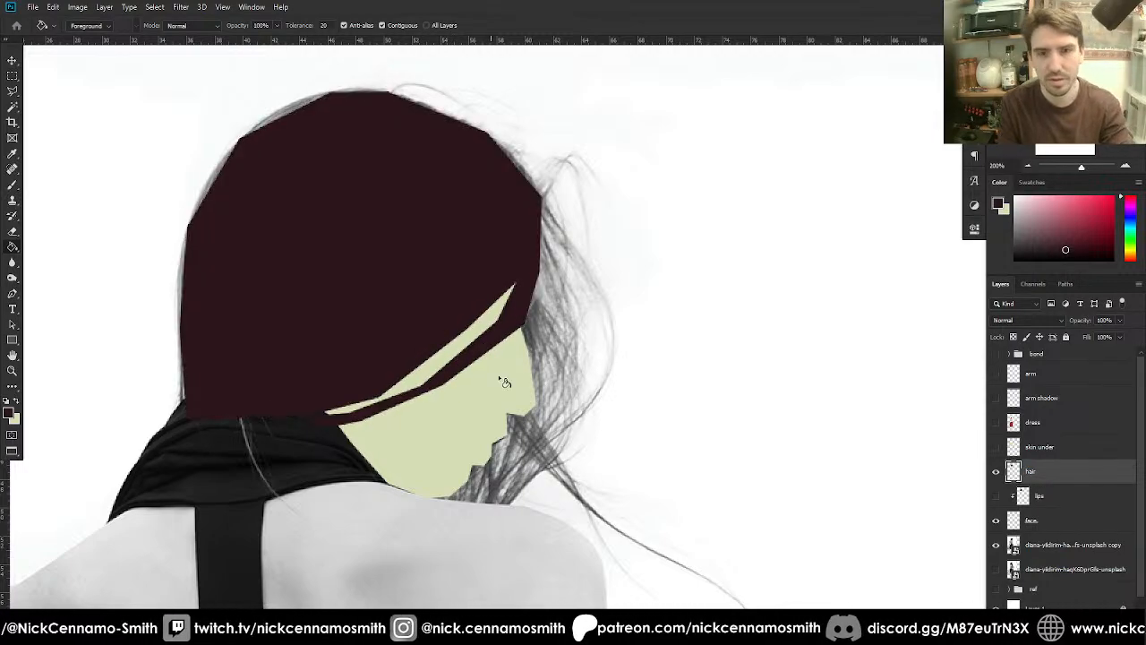
# - Show the skin under, dress, arm shadow and arm layers and the bond group, and hide the lips and reference photo copy
pyautogui.click(995, 496)
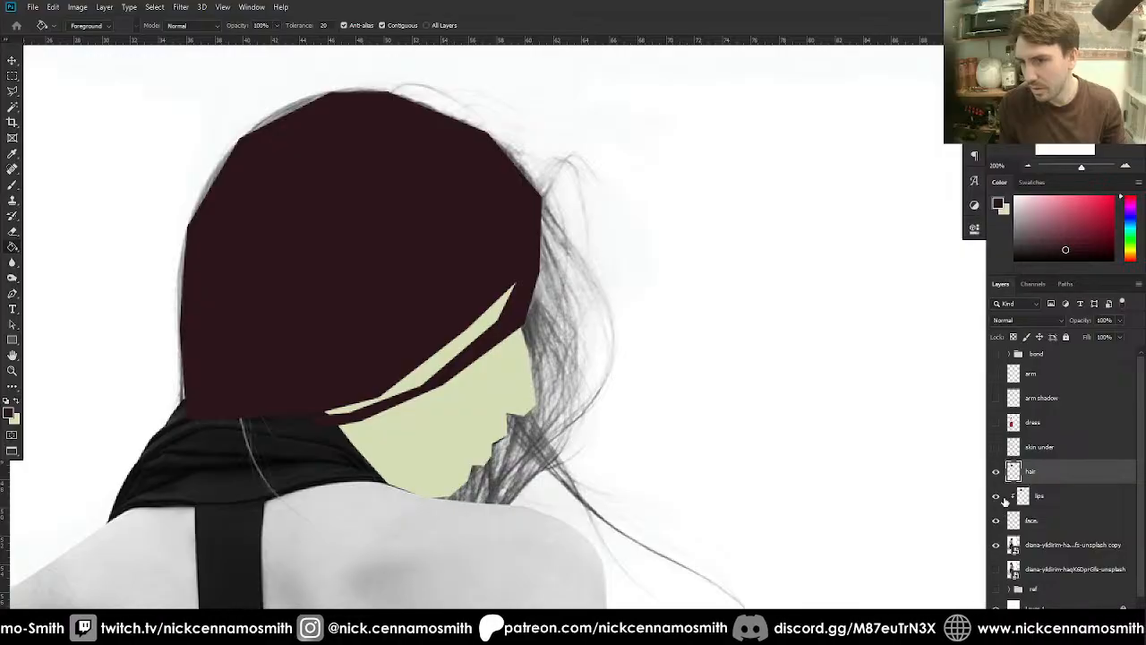
pyautogui.click(996, 447)
pyautogui.click(996, 423)
pyautogui.click(996, 398)
pyautogui.click(996, 374)
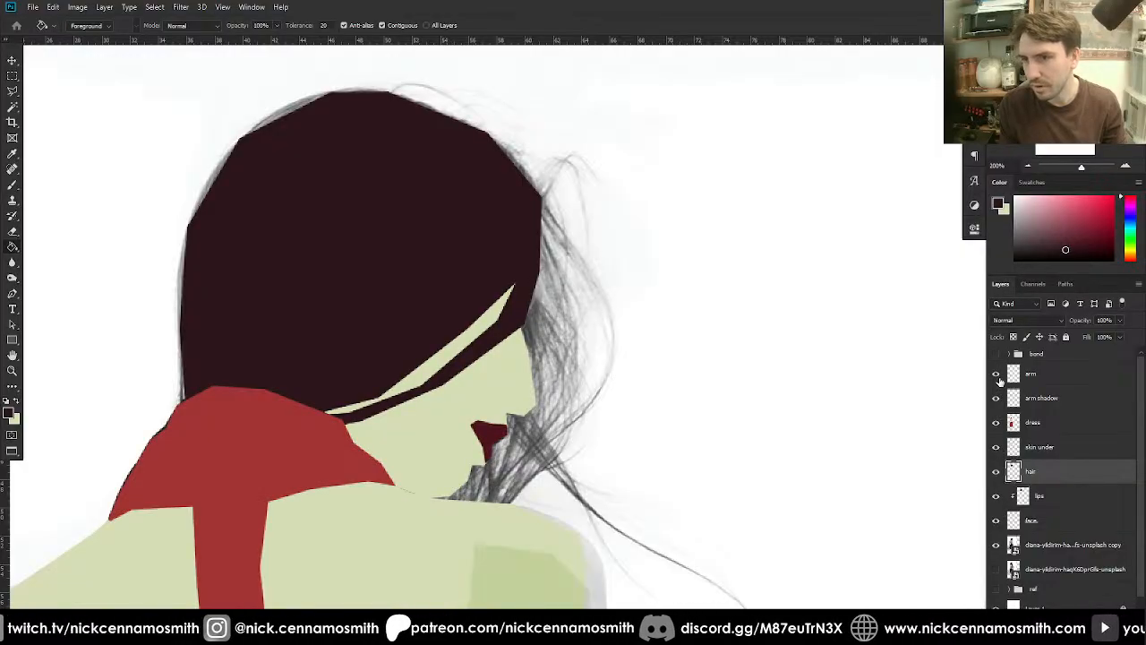
pyautogui.click(996, 354)
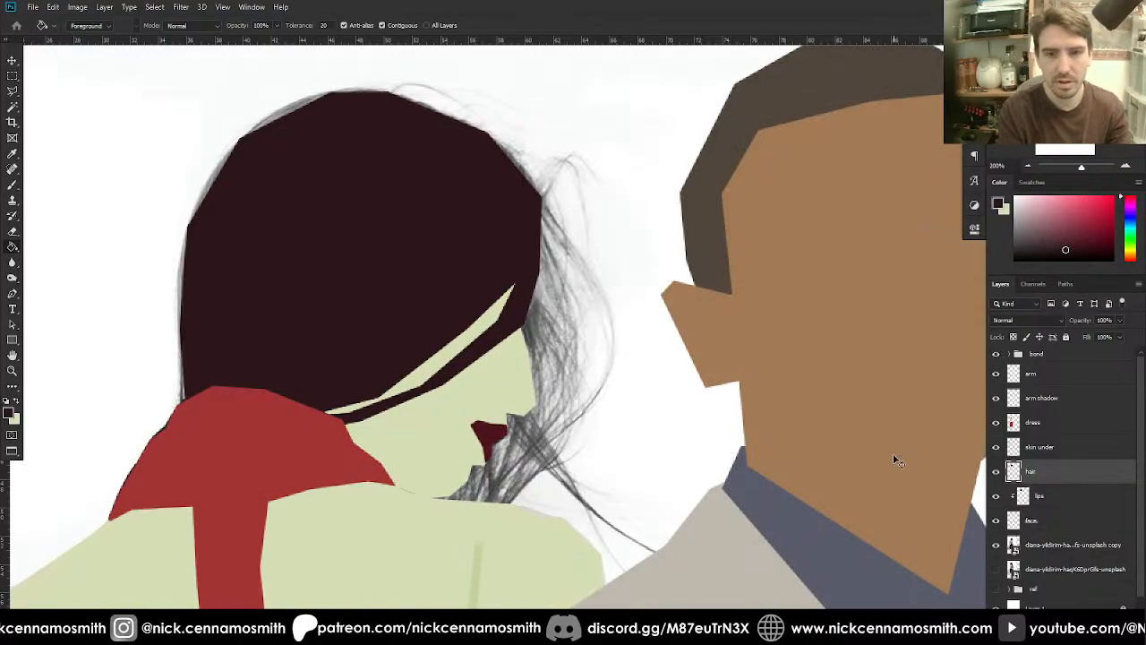
pyautogui.hotkey('ctrl', '0')
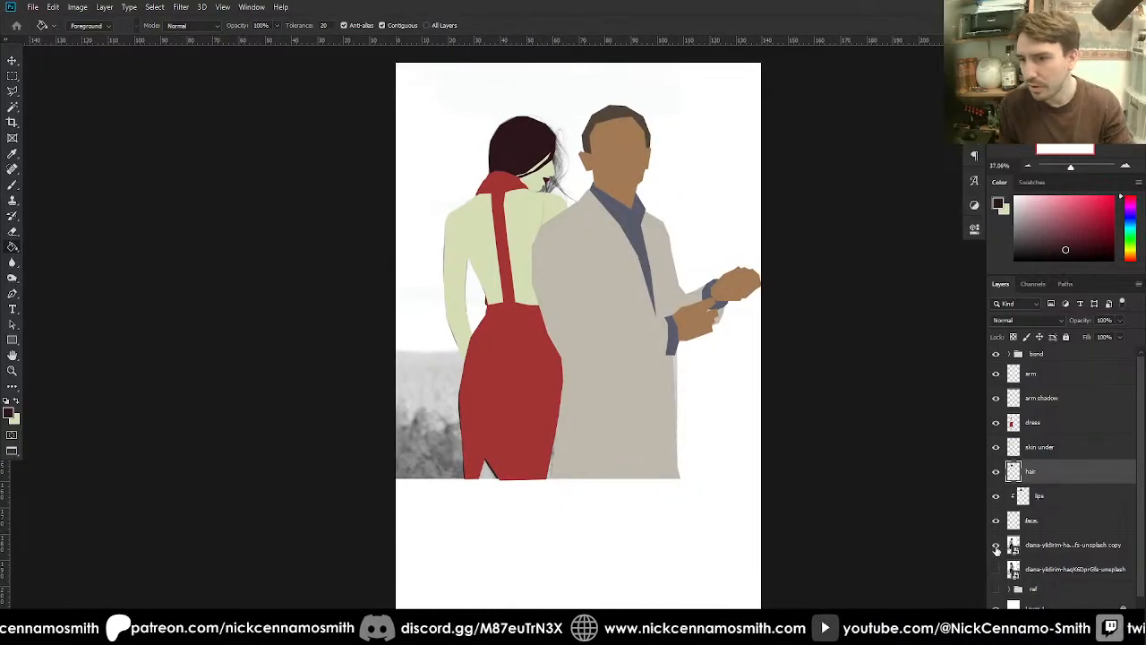
pyautogui.click(996, 545)
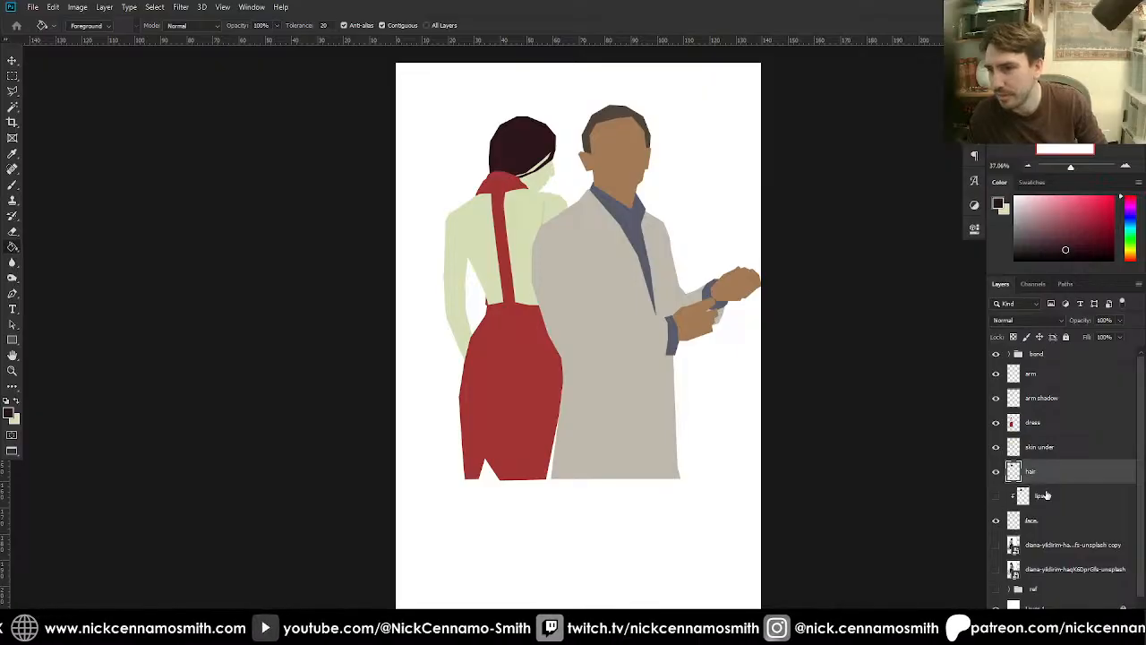
# - Group the layers from face up to arm as femme fatale, and shift the group slightly towards the man
pyautogui.click(1060, 528)
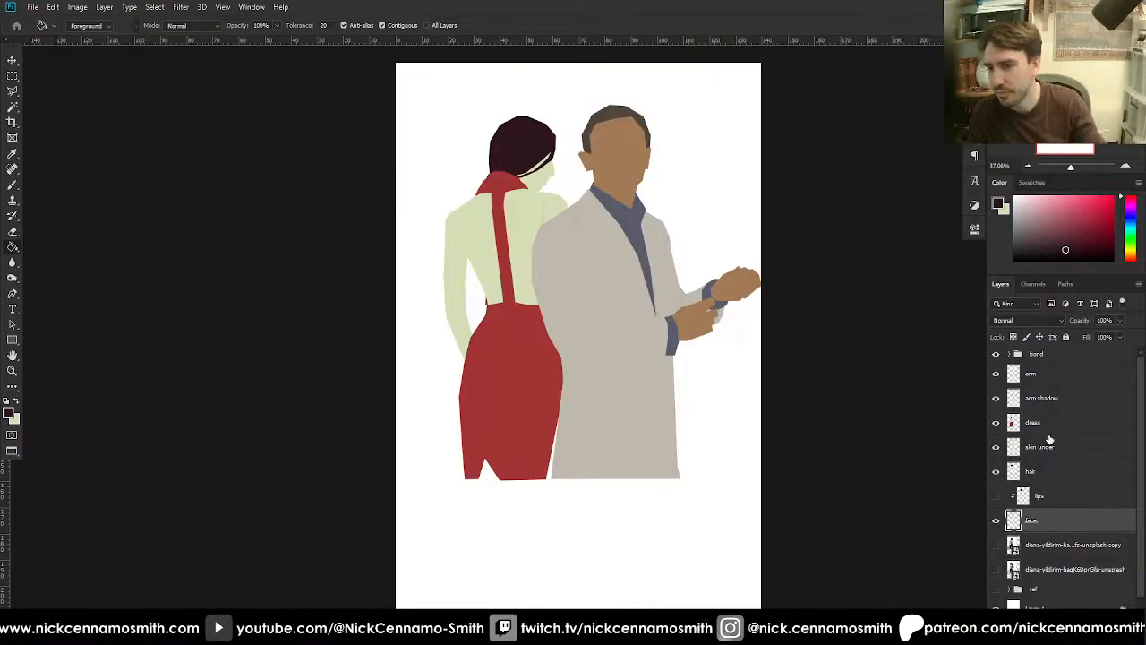
pyautogui.keyDown('shift'); pyautogui.click(1051, 376); pyautogui.keyUp('shift')
pyautogui.hotkey('ctrl', 'g')
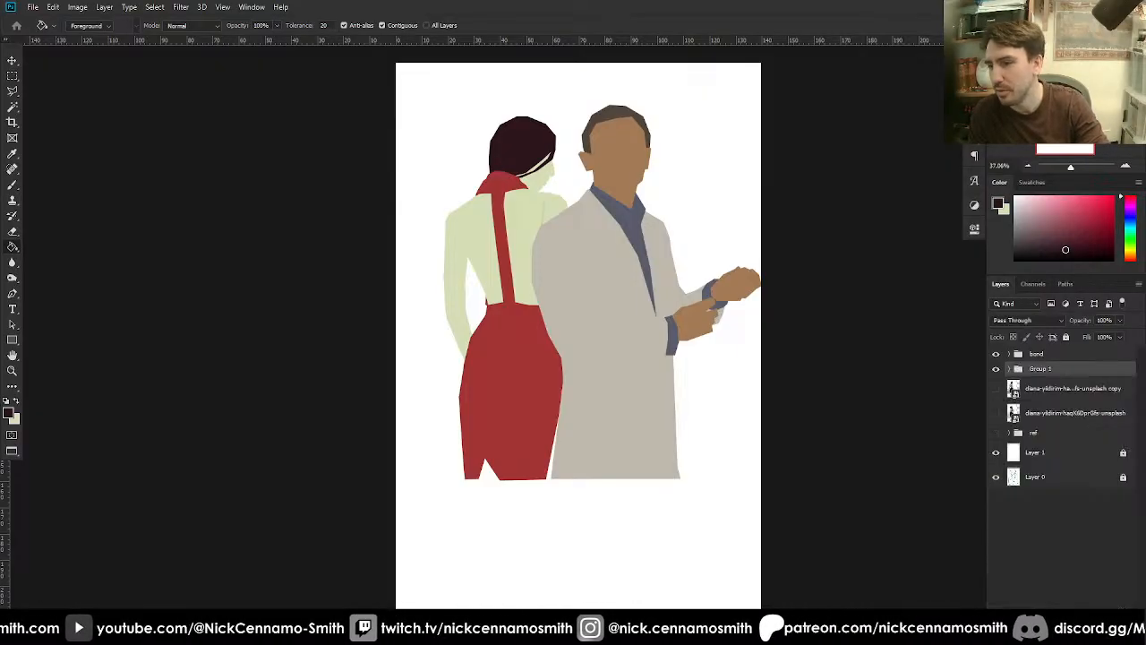
pyautogui.doubleClick(1038, 369)
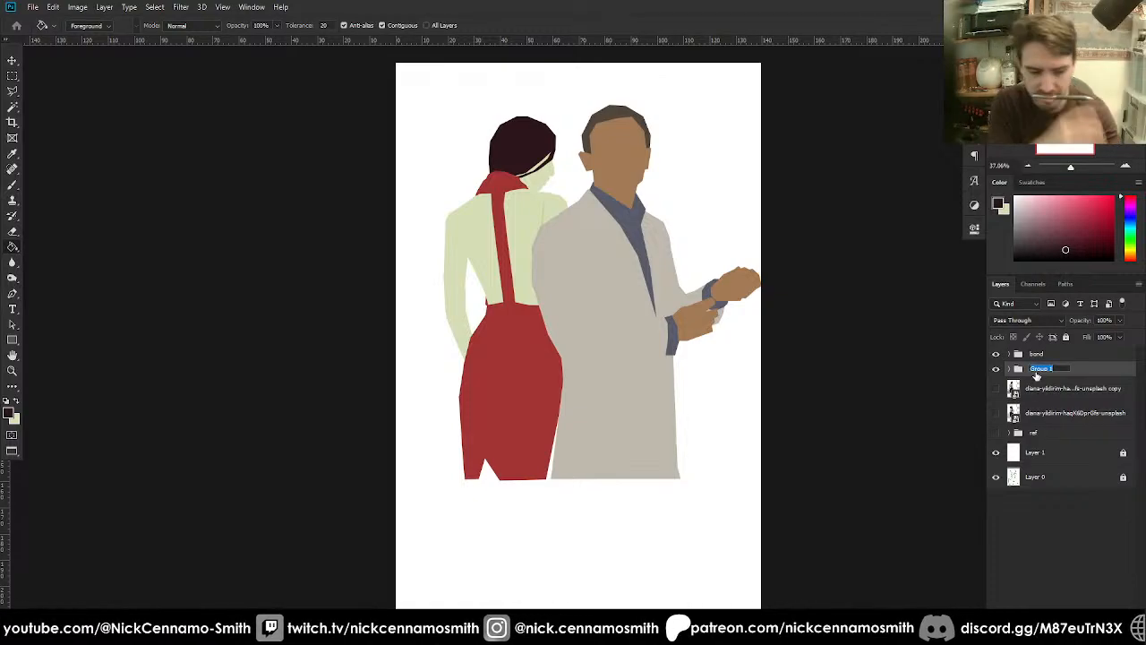
pyautogui.write('fa')
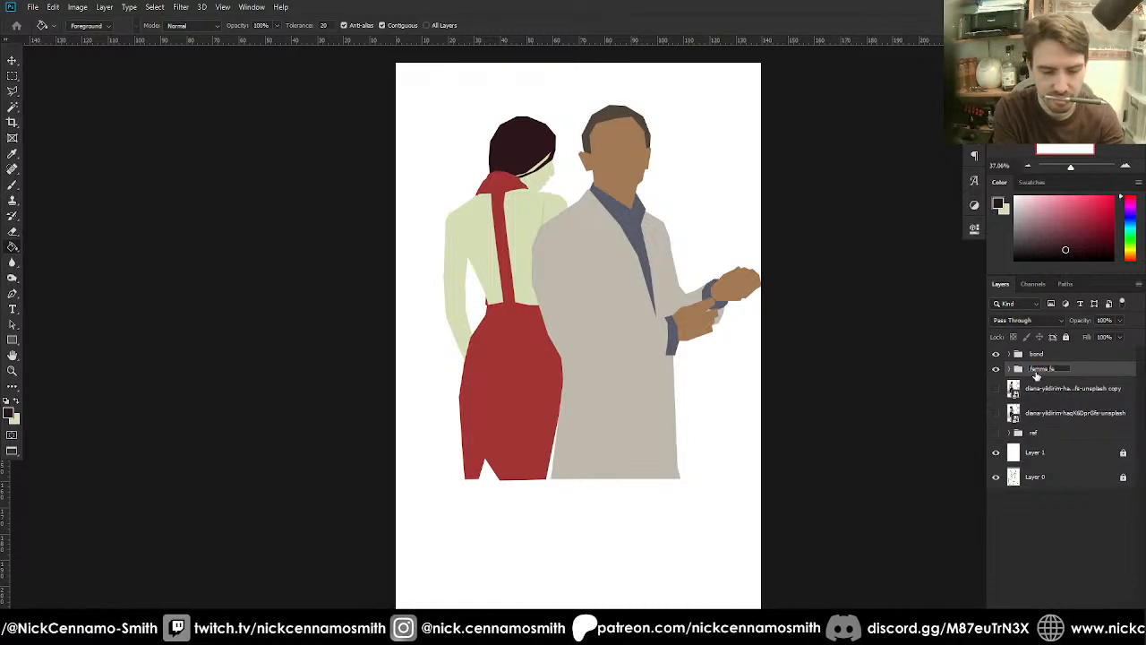
pyautogui.write('mme fatal')
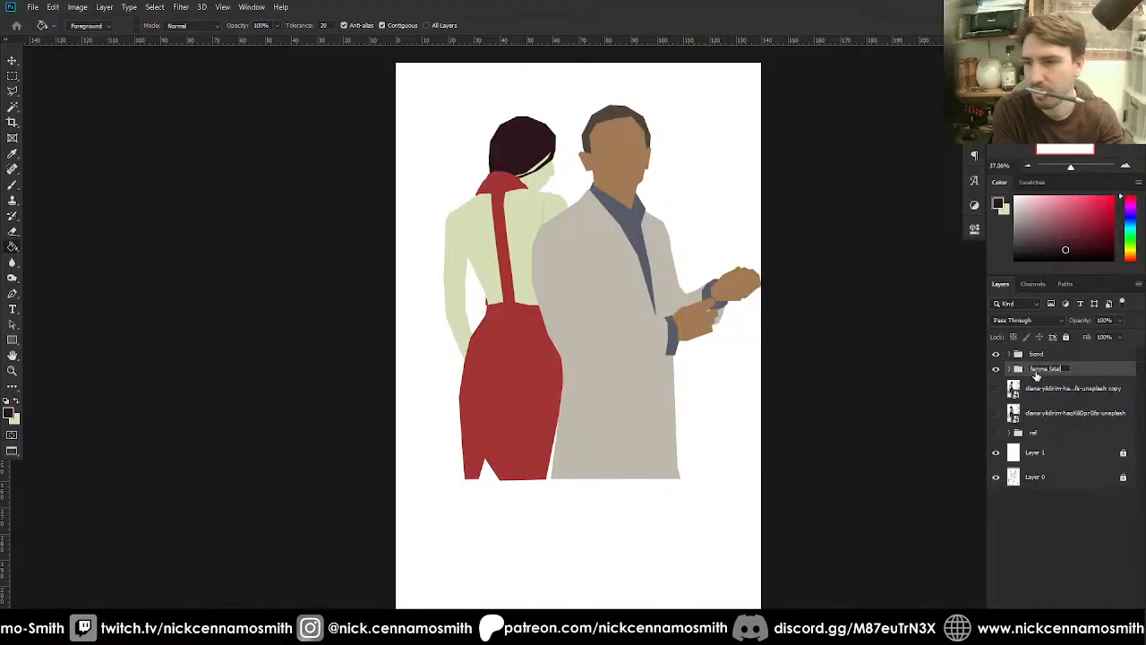
pyautogui.write('e')
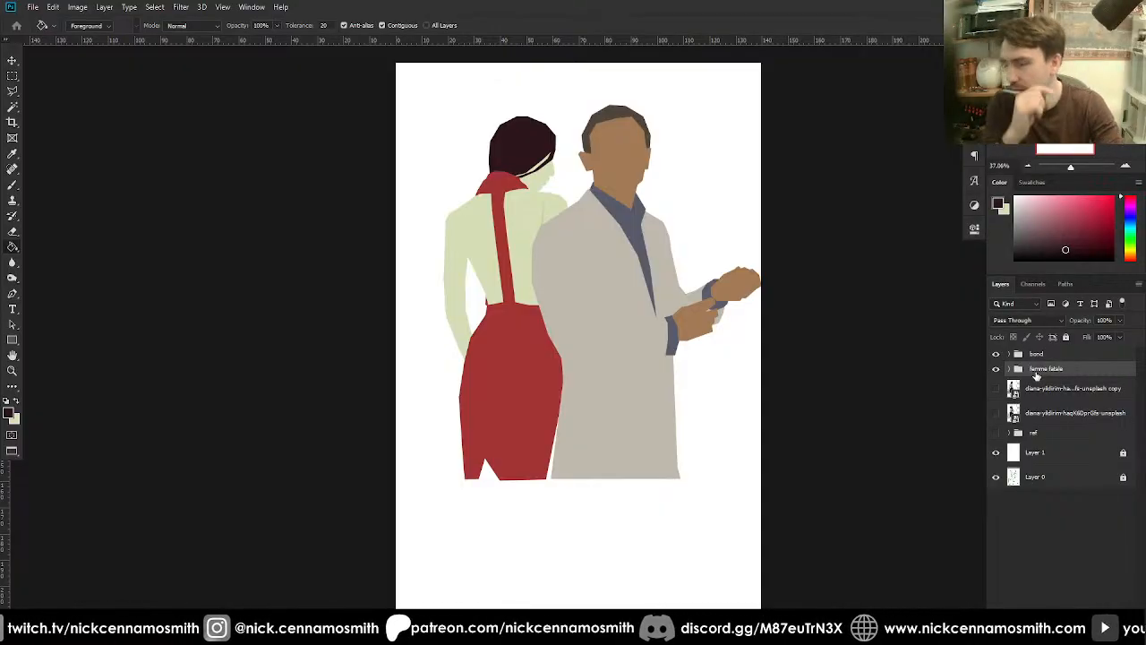
pyautogui.write('v')
pyautogui.moveTo(508, 438); pyautogui.dragTo(516, 438)
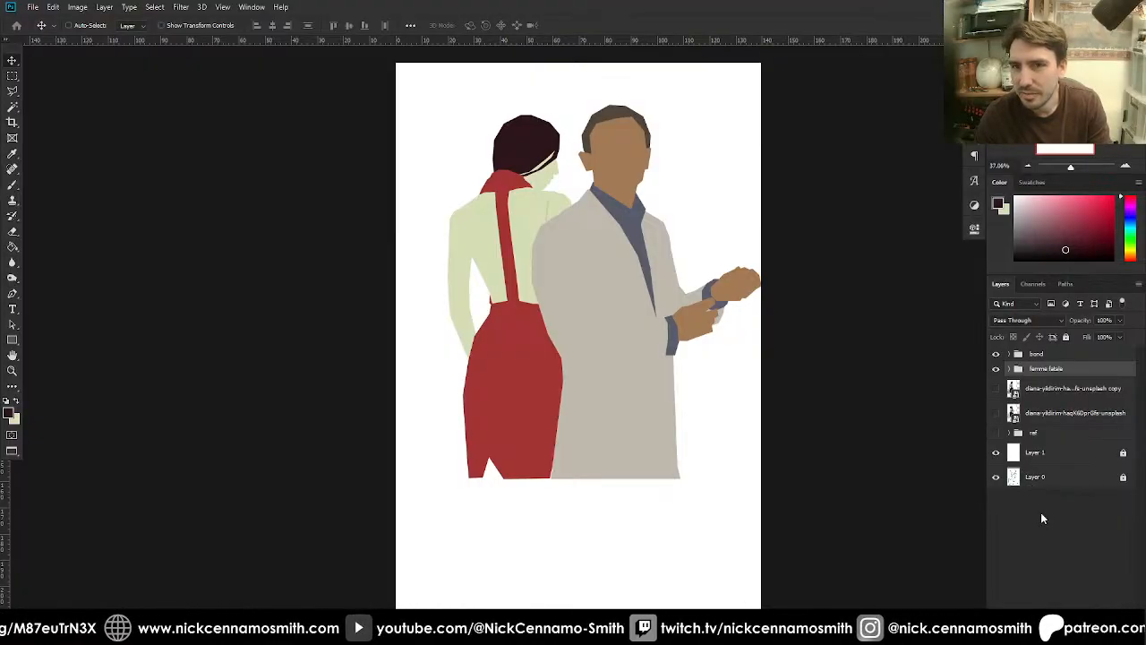
# - Expand the femme fatale group, activate the face layer, and outline the woman's nose-to-chin profile with the Polygonal Lasso
pyautogui.click(1011, 368)
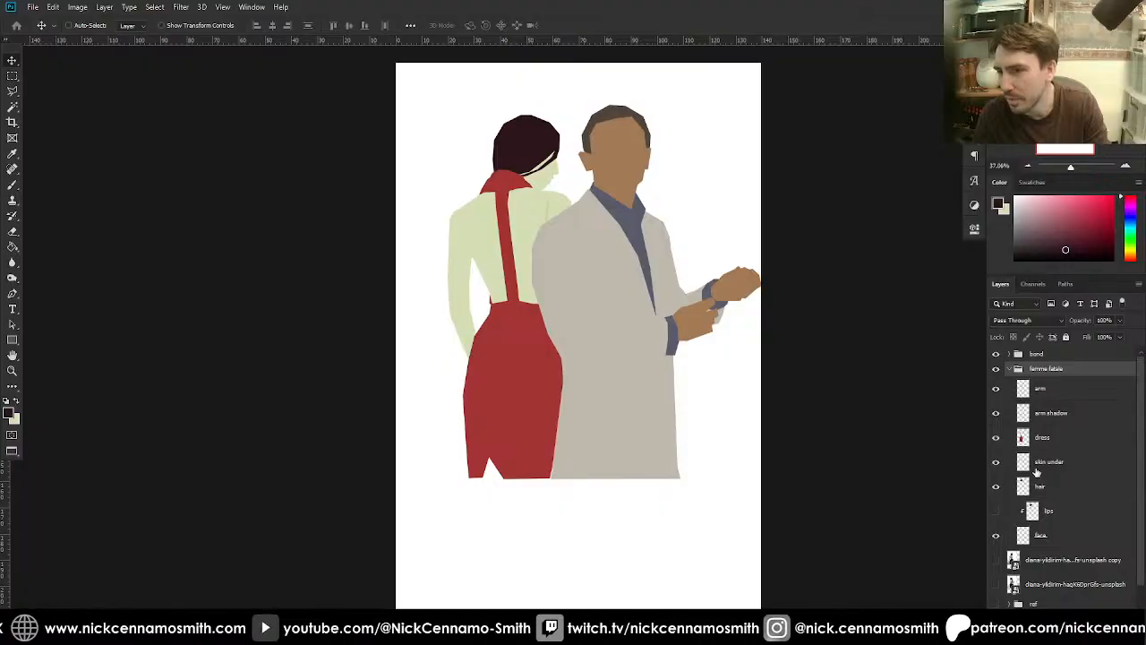
pyautogui.click(1053, 530)
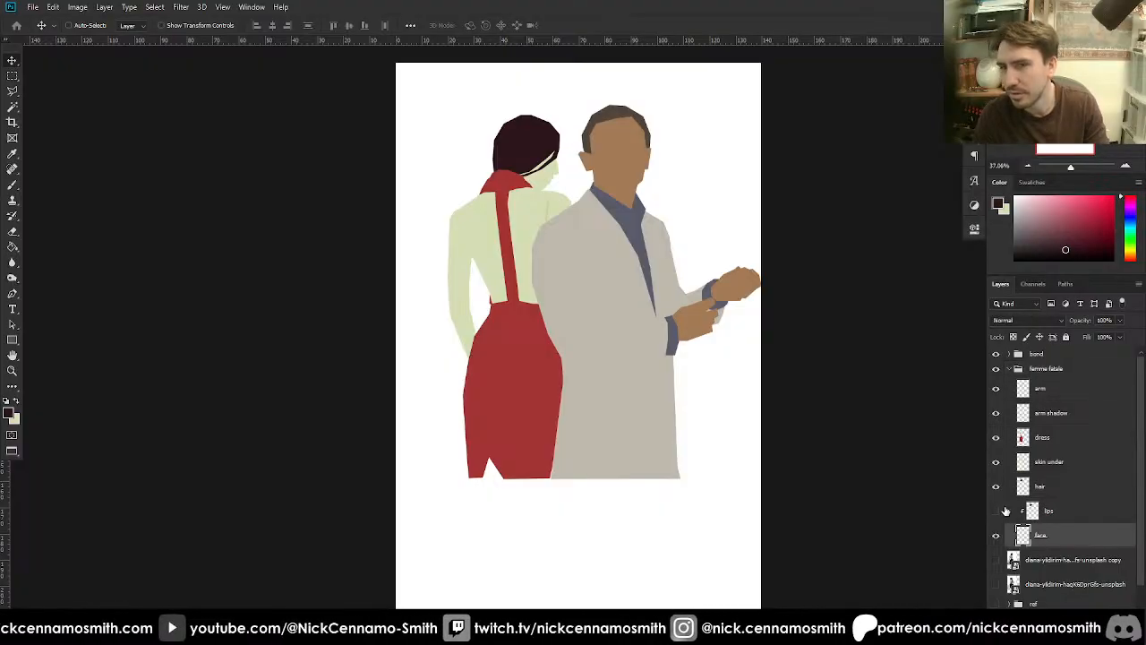
pyautogui.hotkey('ctrl', '+')
pyautogui.hotkey('ctrl', '+')
pyautogui.hotkey('ctrl', '+')
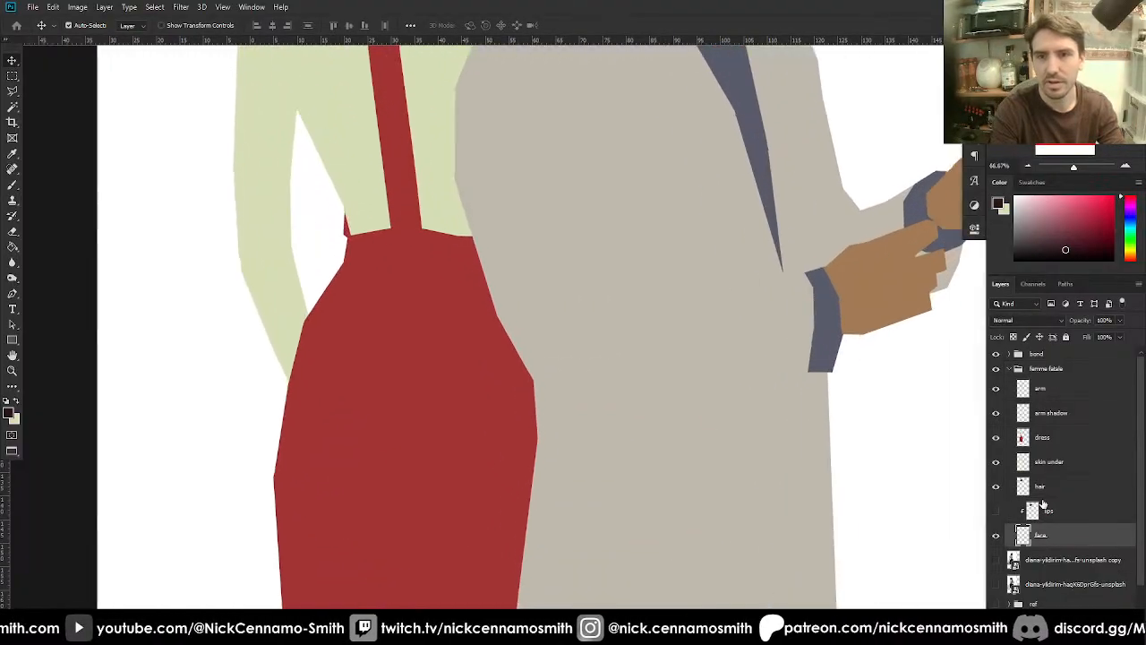
pyautogui.moveTo(616, 393); pyautogui.dragTo(622, 607)
pyautogui.moveTo(649, 143); pyautogui.dragTo(663, 376)
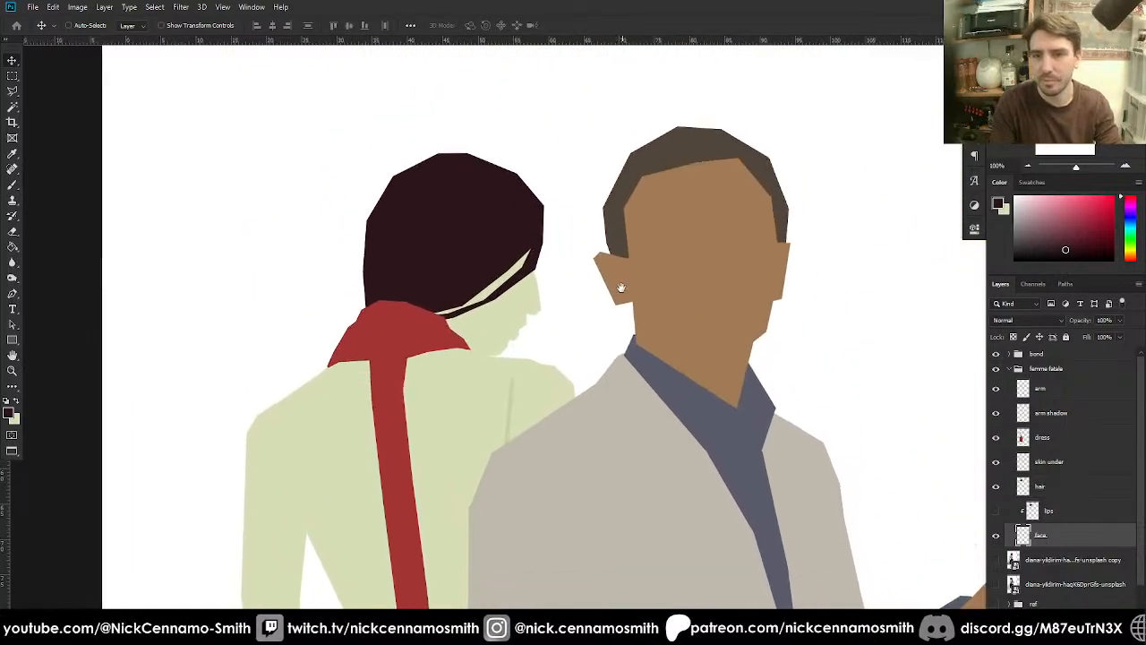
pyautogui.press('l')
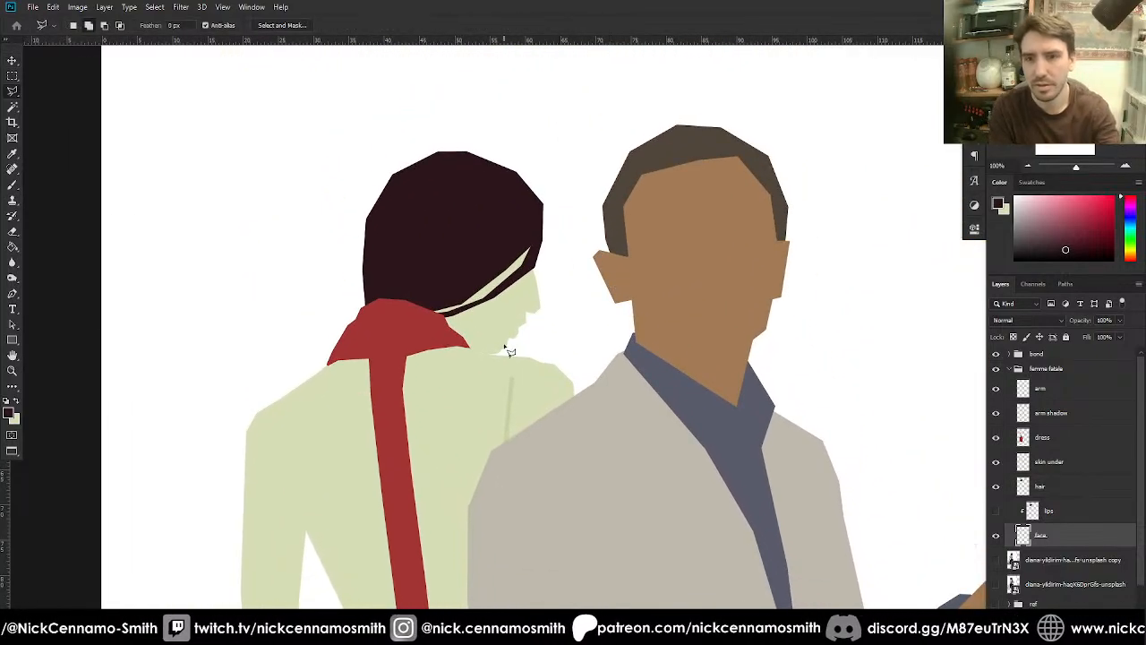
pyautogui.click(499, 352)
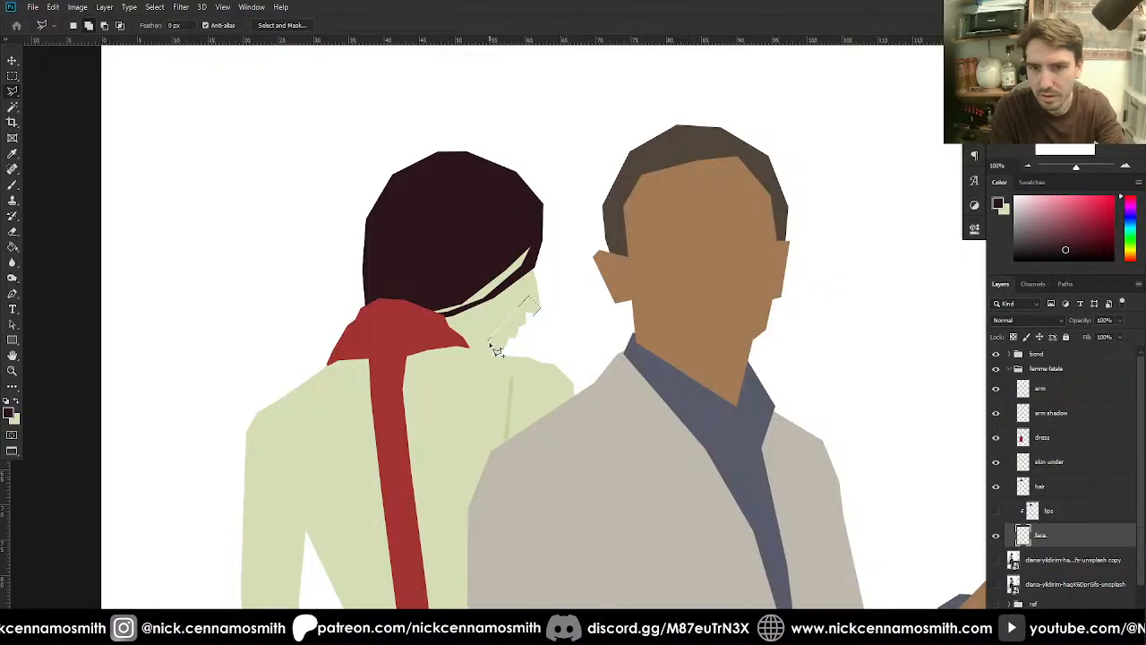
# - Fill the selection with the pale green skin colour on a new layer above face, and release that layer from clipping
pyautogui.press('x')
pyautogui.press('g')
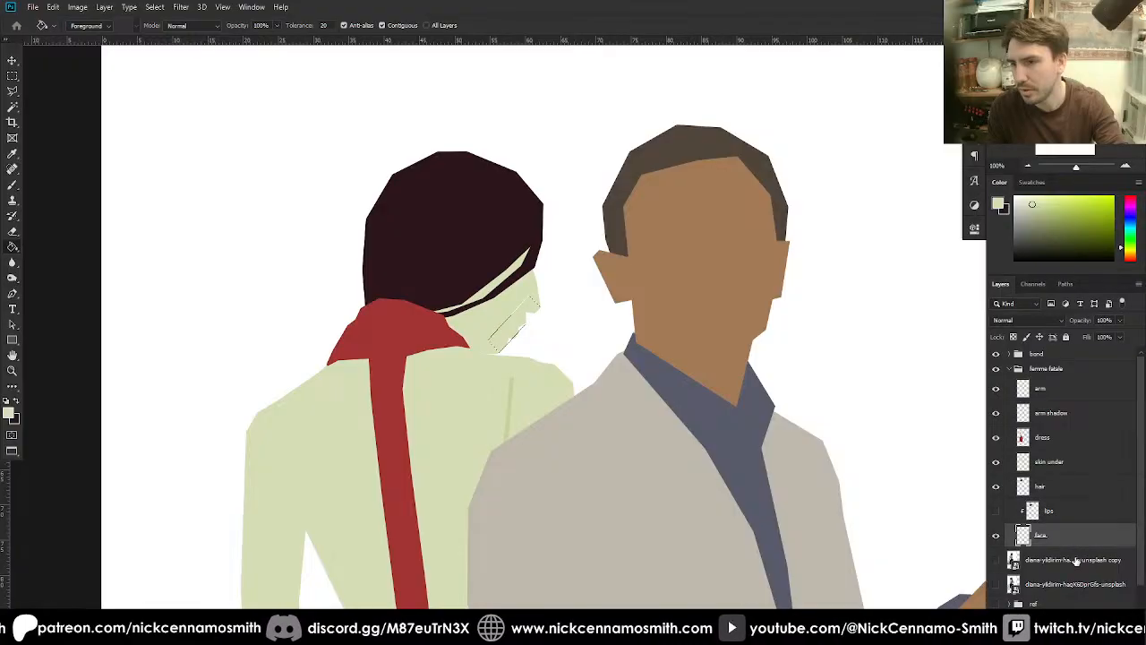
pyautogui.hotkey('ctrl', 'shift', 'alt', 'n')
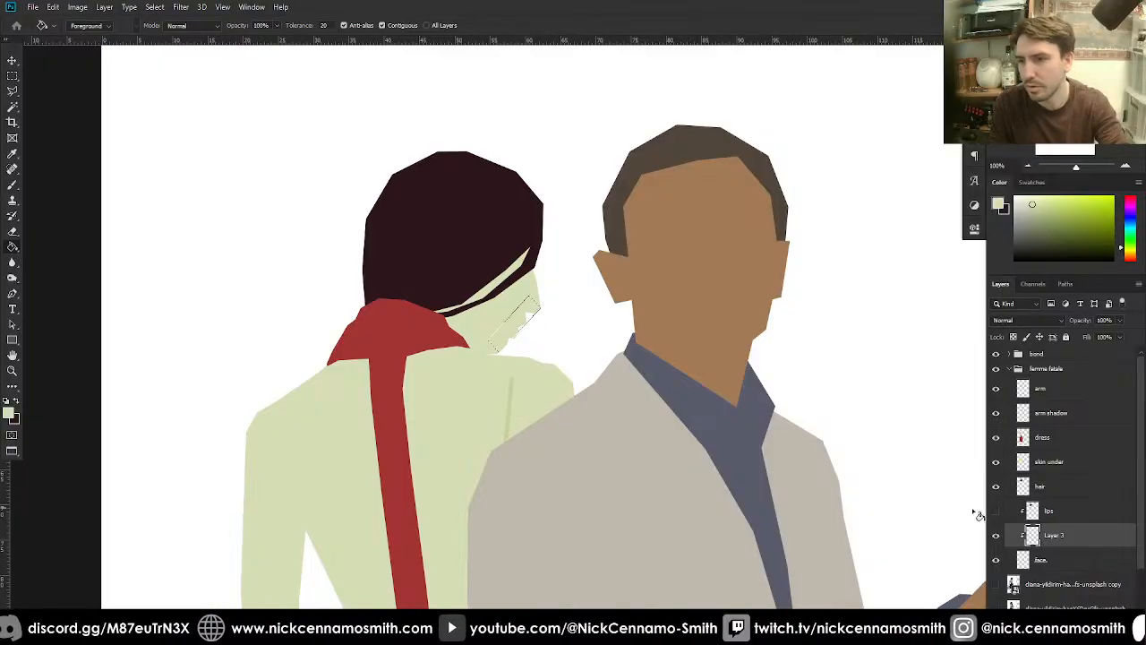
pyautogui.click(996, 536)
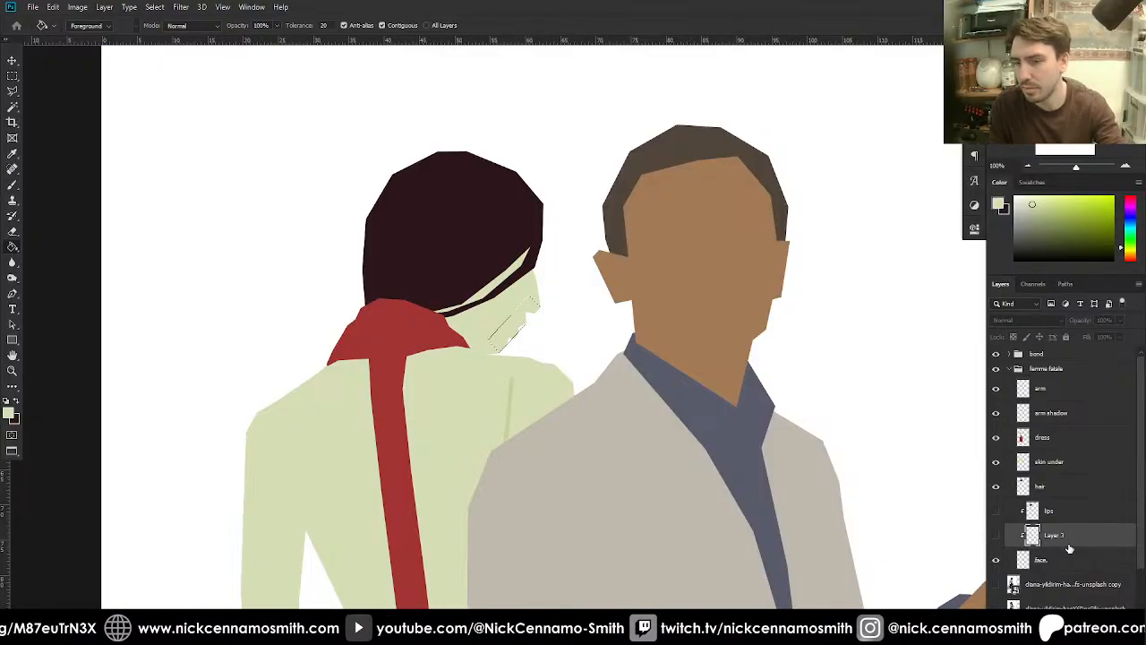
pyautogui.keyDown('alt'); pyautogui.click(1067, 546); pyautogui.keyUp('alt')
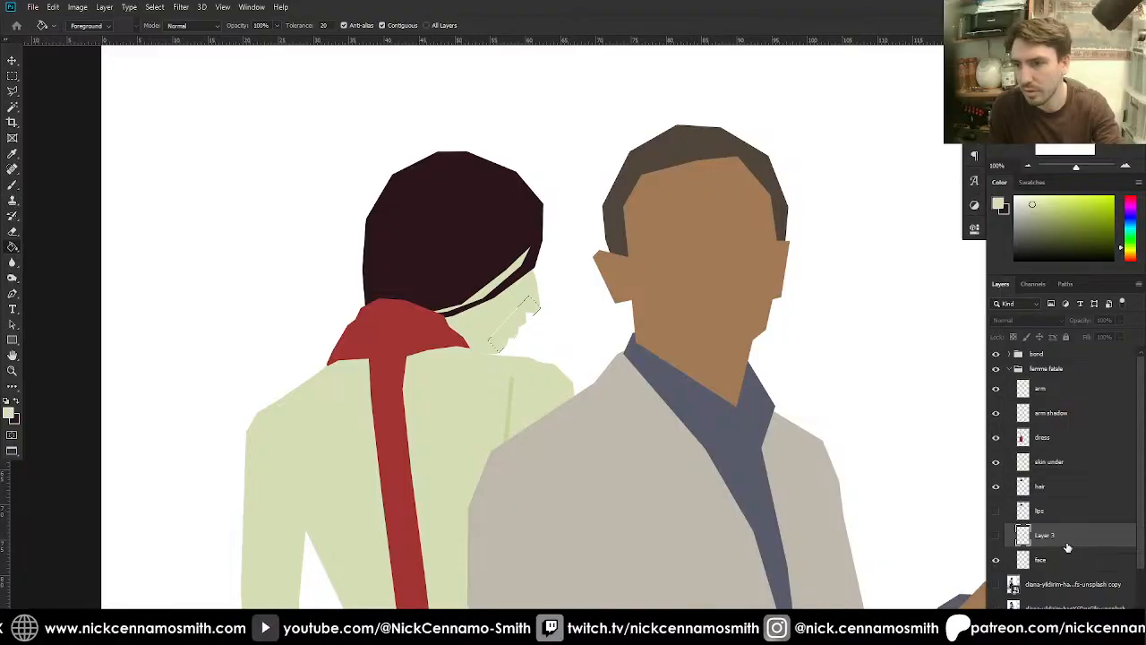
pyautogui.click(996, 534)
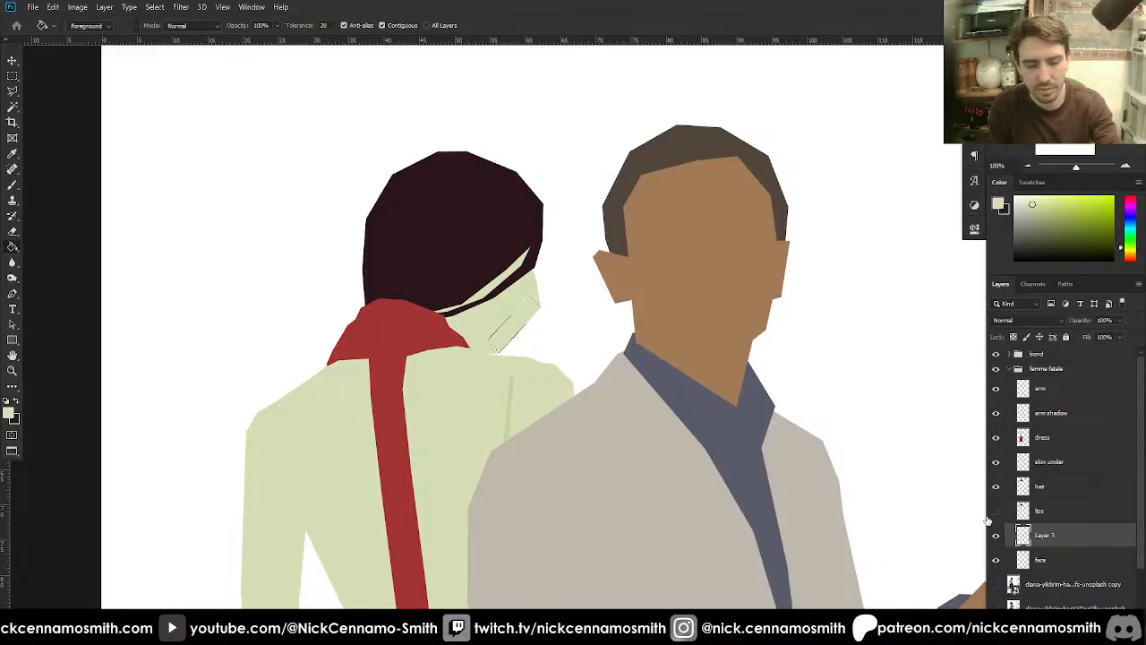
# - Deselect, turn off snapping, and shift the skin patch along the mouth and chin profile
pyautogui.press('v')
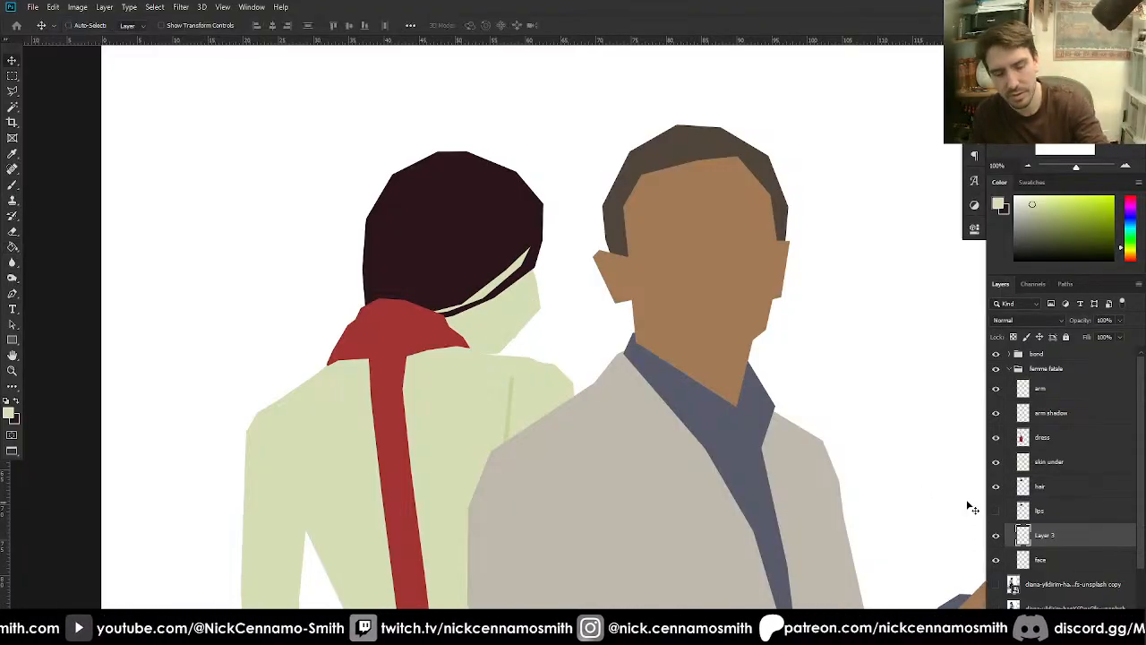
pyautogui.moveTo(522, 323)
pyautogui.mouseDown()
pyautogui.moveTo(511, 322)
pyautogui.moveTo(517, 308)
pyautogui.moveTo(522, 317)
pyautogui.mouseUp()
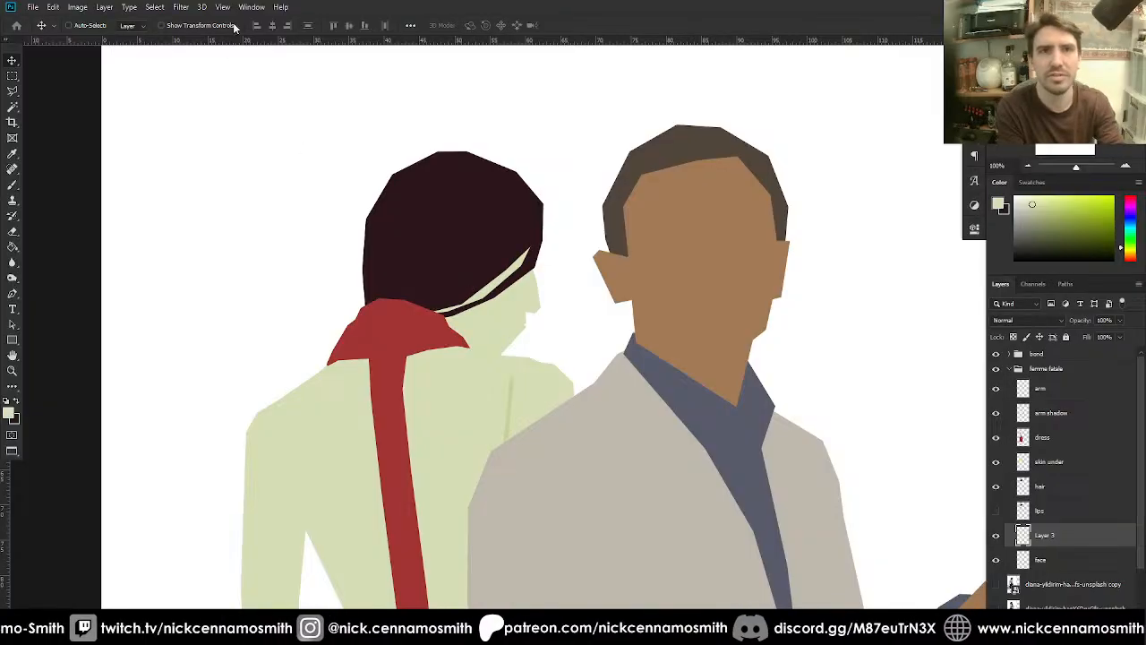
pyautogui.click(251, 6)
pyautogui.moveTo(223, 7)
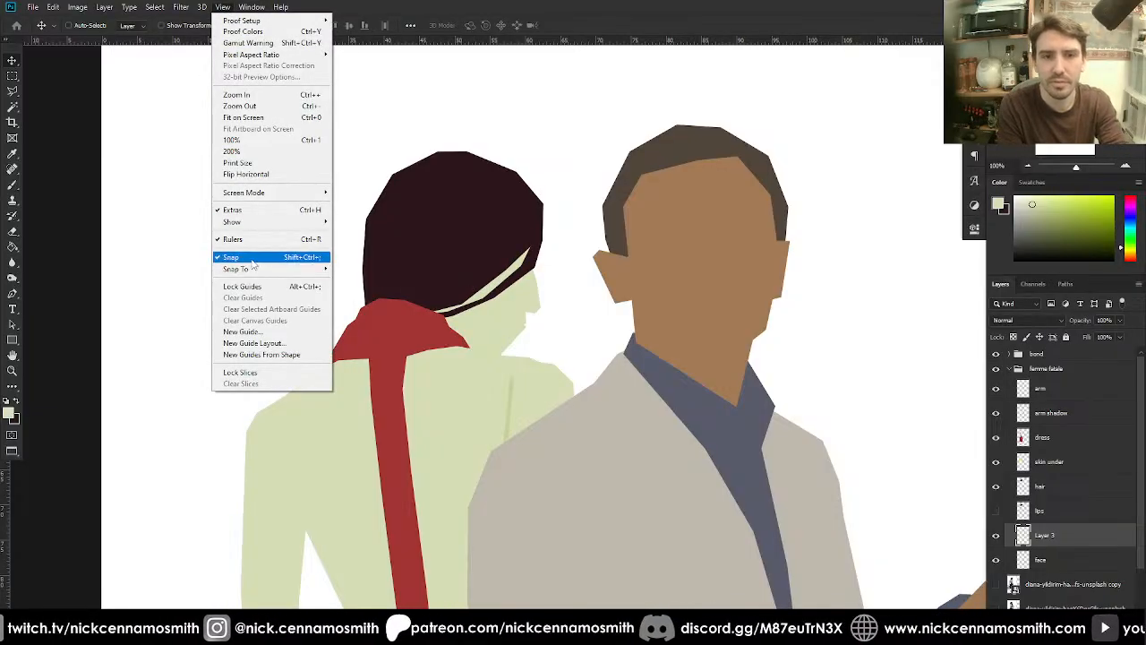
pyautogui.click(255, 258)
pyautogui.moveTo(517, 343); pyautogui.dragTo(516, 308)
pyautogui.scroll(3, 601, 369)
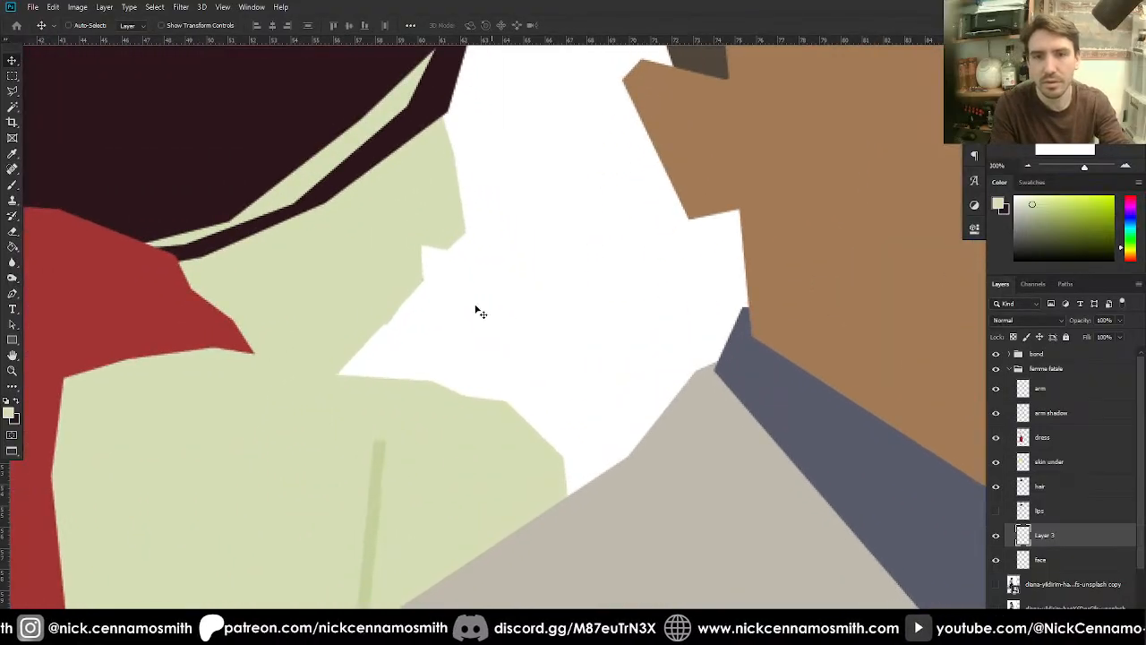
pyautogui.moveTo(369, 318); pyautogui.dragTo(337, 351)
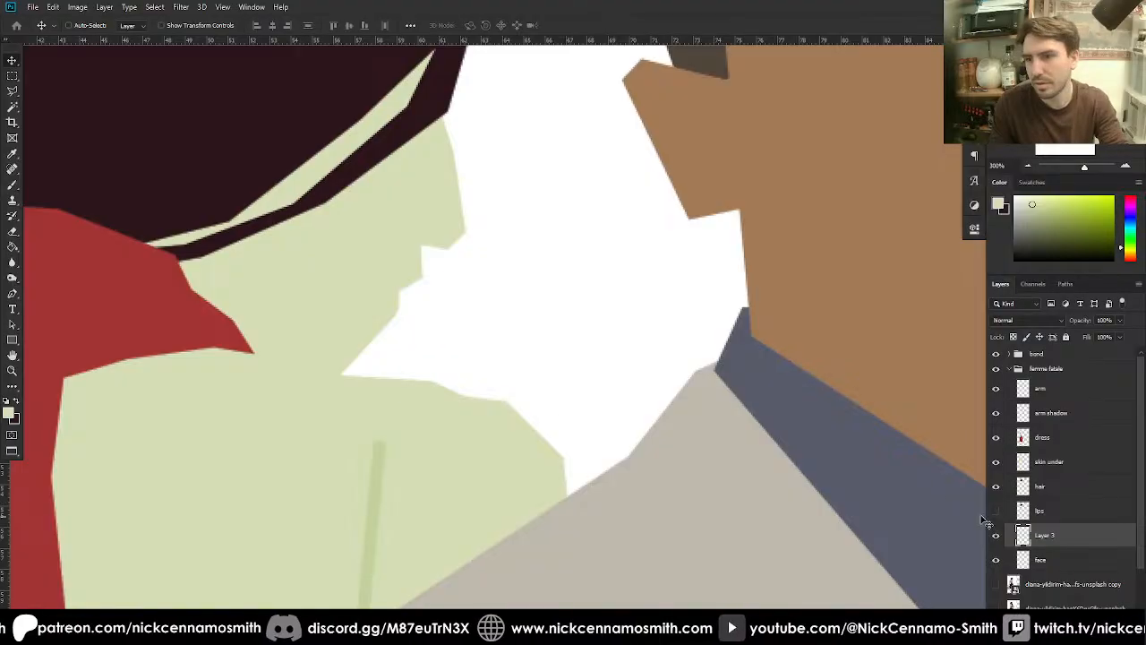
# - Show the lips layer, try the skin patch at different positions around the mouth and chin, and hide the lips again
pyautogui.click(992, 515)
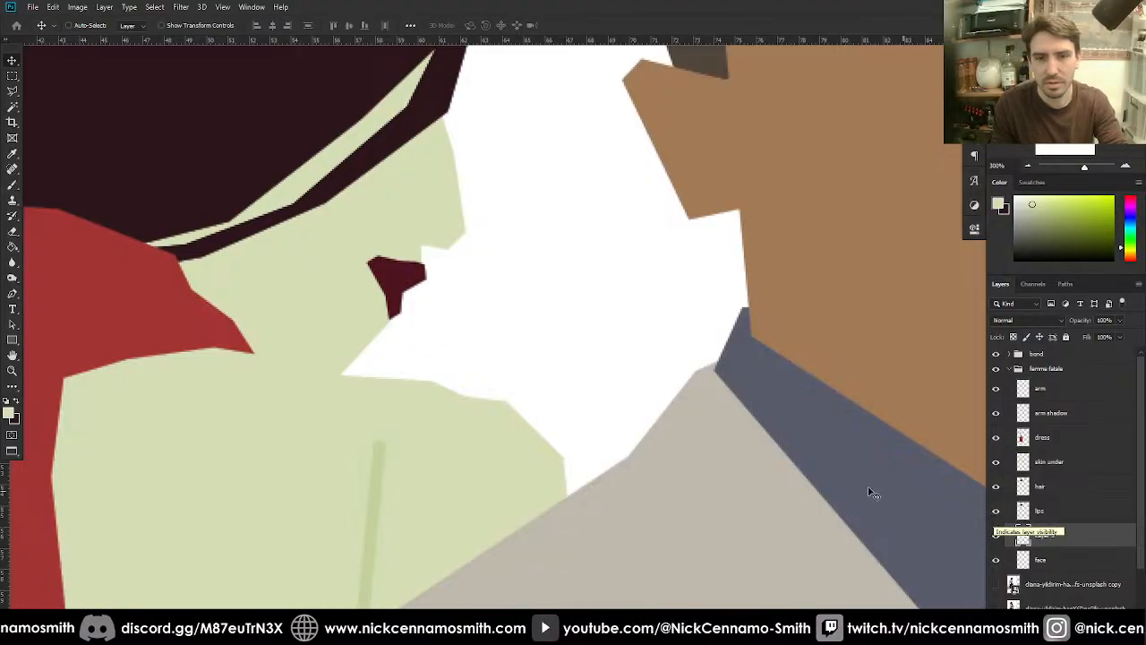
pyautogui.moveTo(343, 357); pyautogui.dragTo(411, 269)
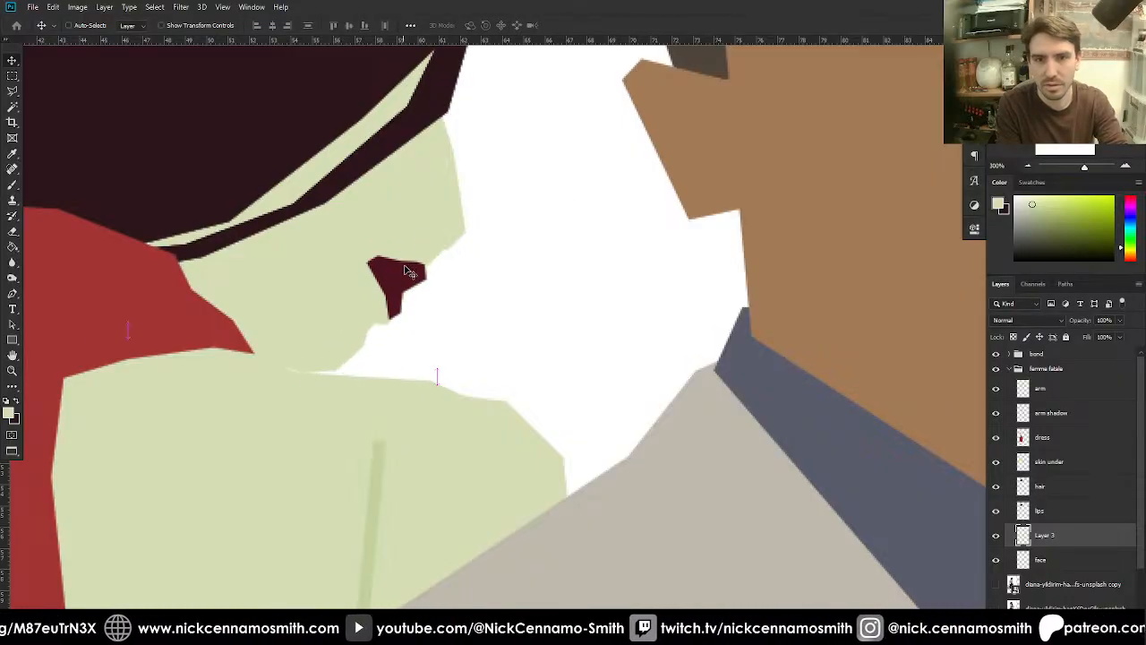
pyautogui.moveTo(420, 254); pyautogui.dragTo(378, 316)
pyautogui.scroll(-6, 427, 334)
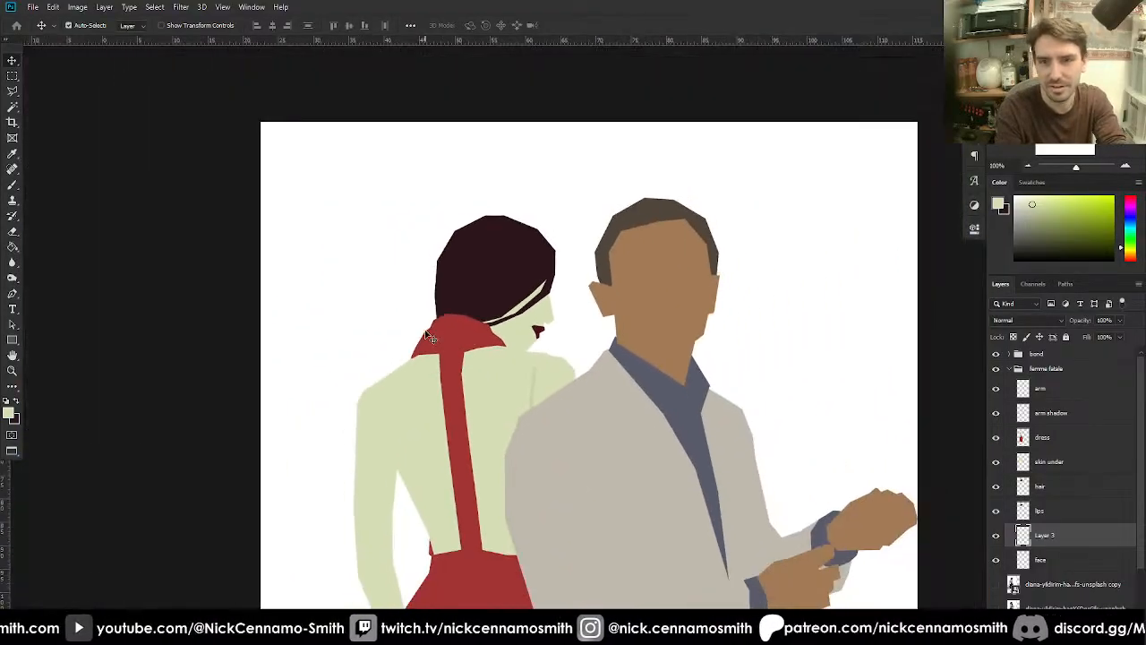
pyautogui.click(995, 510)
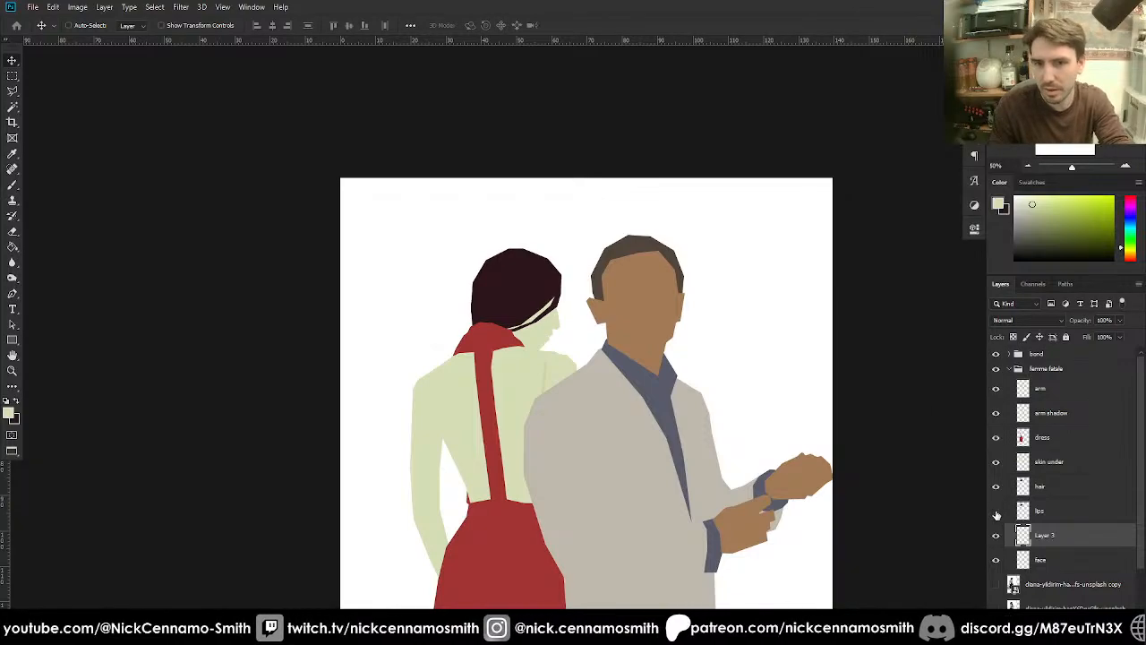
# - Move the skin patch back over the mouth and chin to simplify the woman's lower face profile
pyautogui.moveTo(538, 351); pyautogui.dragTo(543, 333)
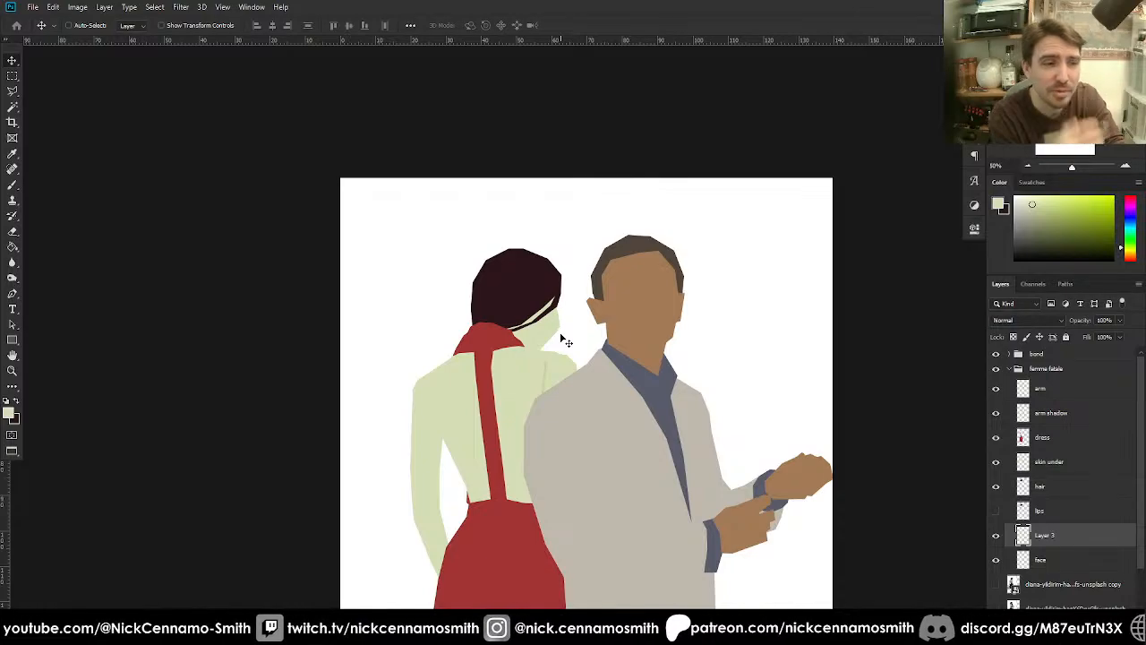
pyautogui.moveTo(546, 346); pyautogui.dragTo(542, 338)
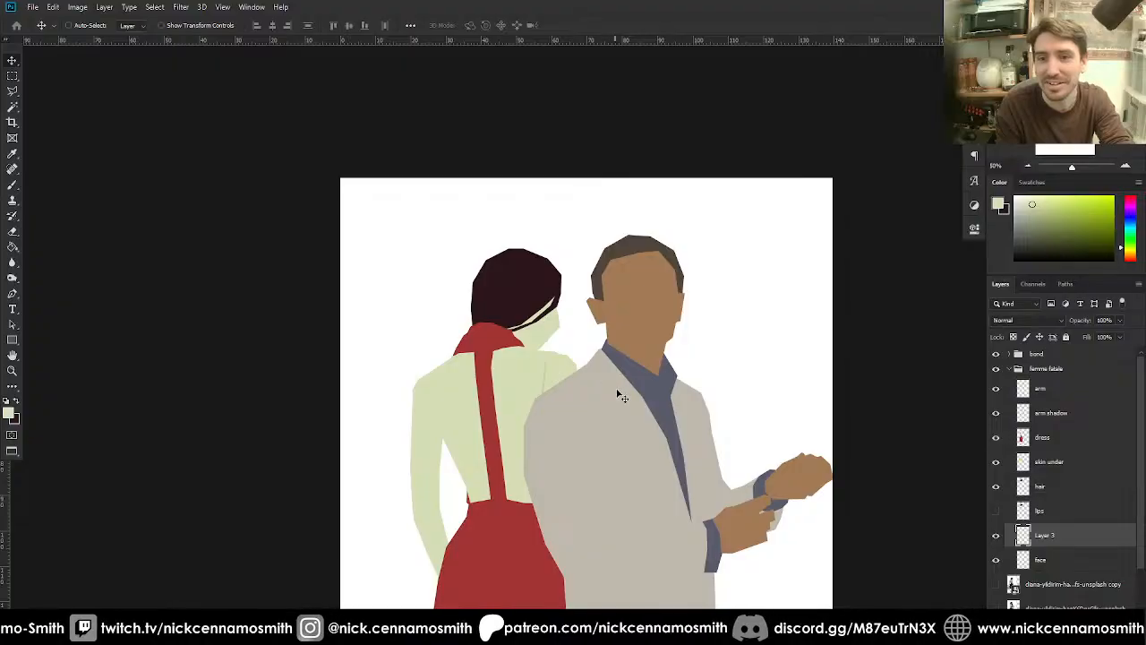
pyautogui.rightClick(551, 332)
pyautogui.moveTo(544, 332)
pyautogui.mouseDown()
pyautogui.moveTo(566, 339)
pyautogui.moveTo(548, 326)
pyautogui.moveTo(545, 335)
pyautogui.mouseUp()
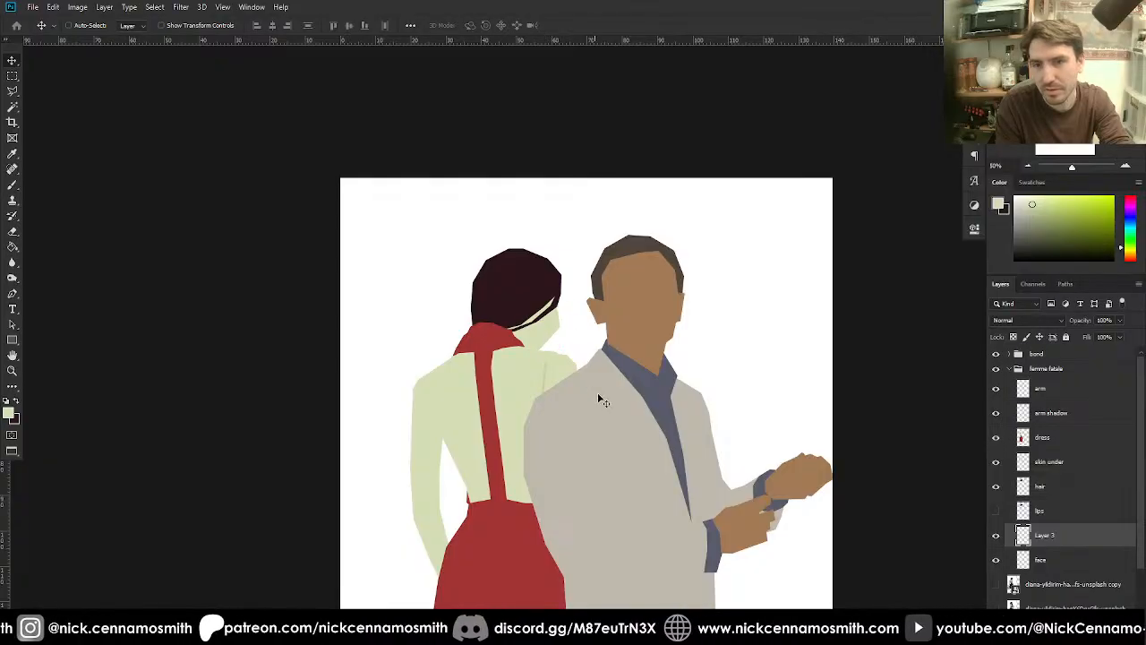
# - Collapse the femme fatale group and compare the whole composition with and without the woman
pyautogui.hotkey('ctrl', '0')
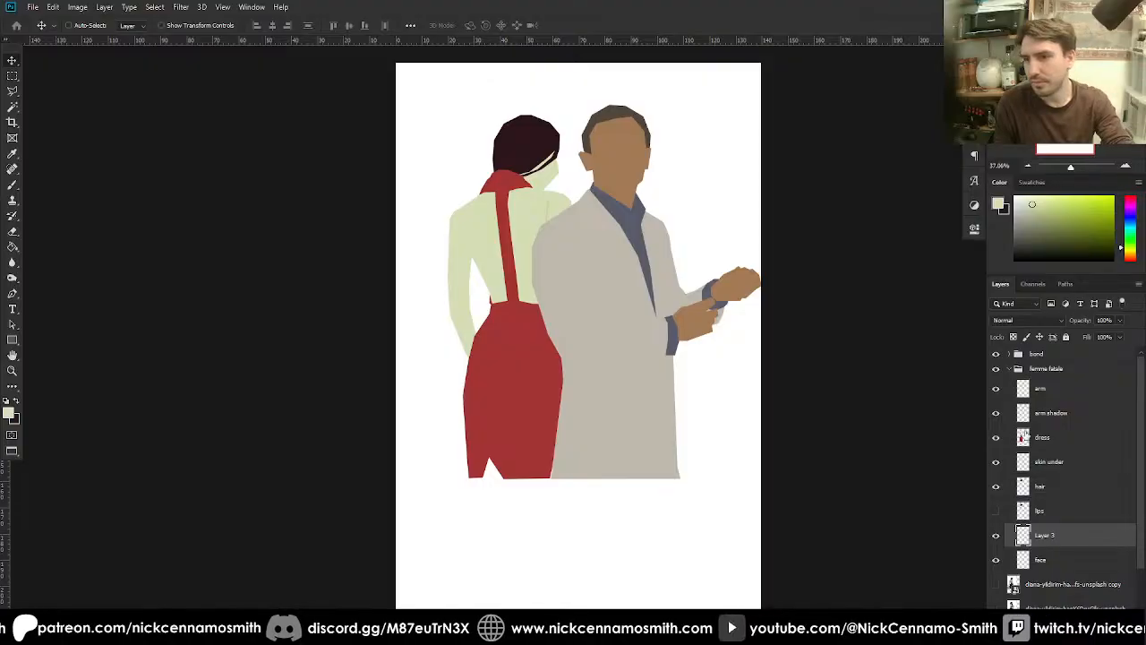
pyautogui.click(1009, 369)
pyautogui.click(996, 369)
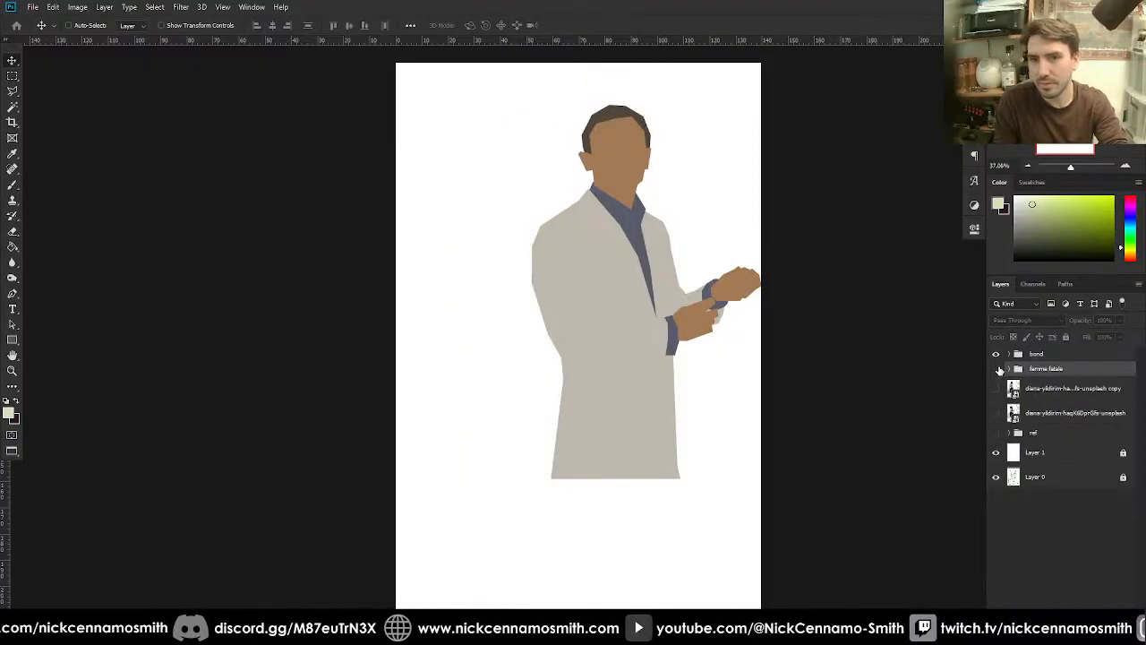
pyautogui.click(995, 368)
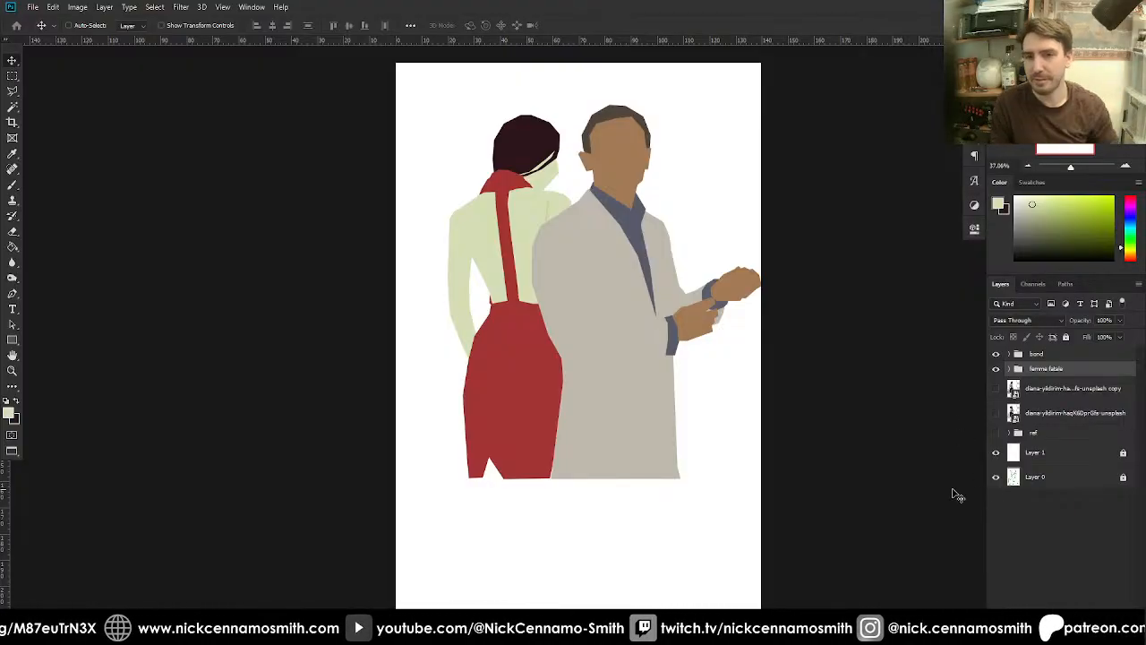
pyautogui.click(1034, 455)
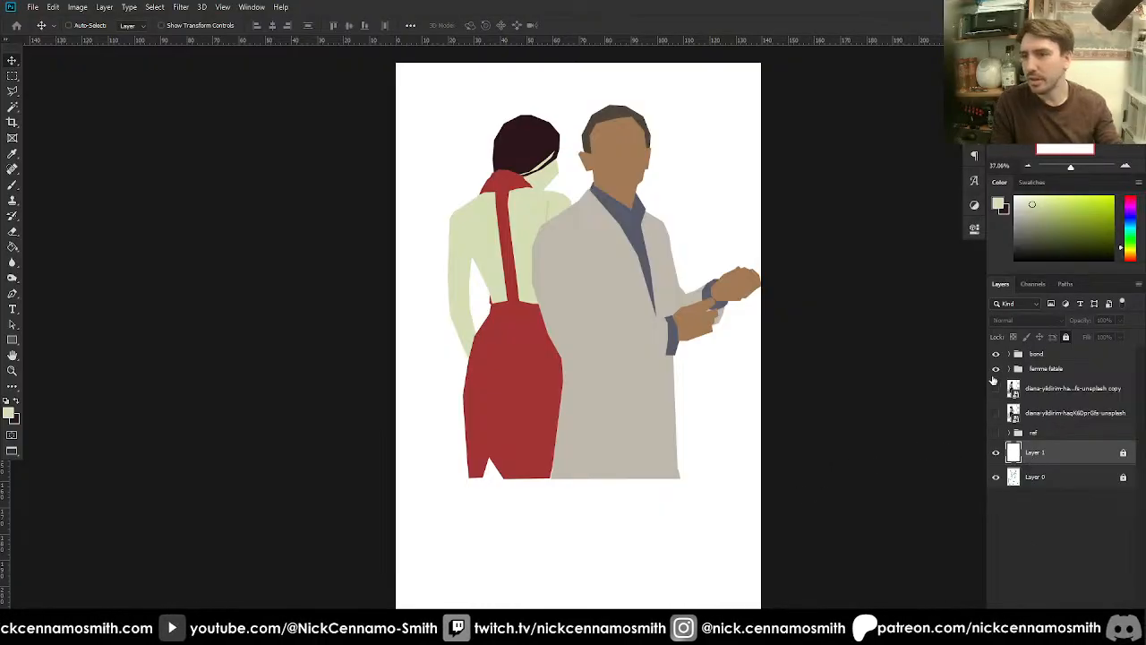
# - Hide the femme fatale group and show the ref group with only the man's reference photo visible
pyautogui.click(996, 369)
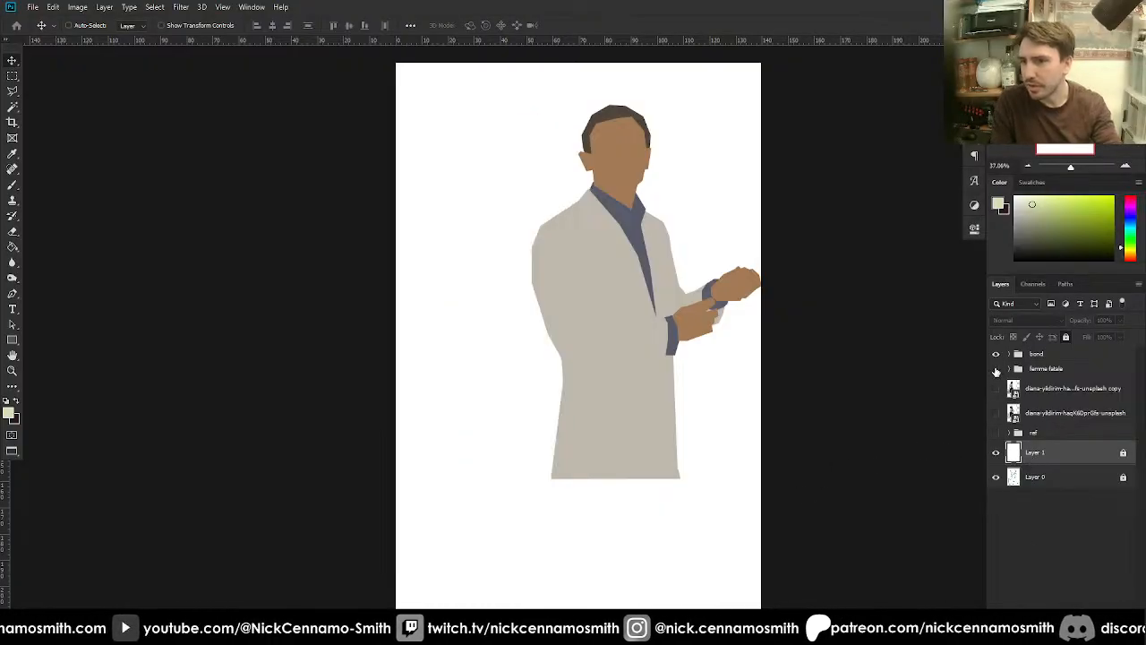
pyautogui.click(1009, 433)
pyautogui.click(995, 432)
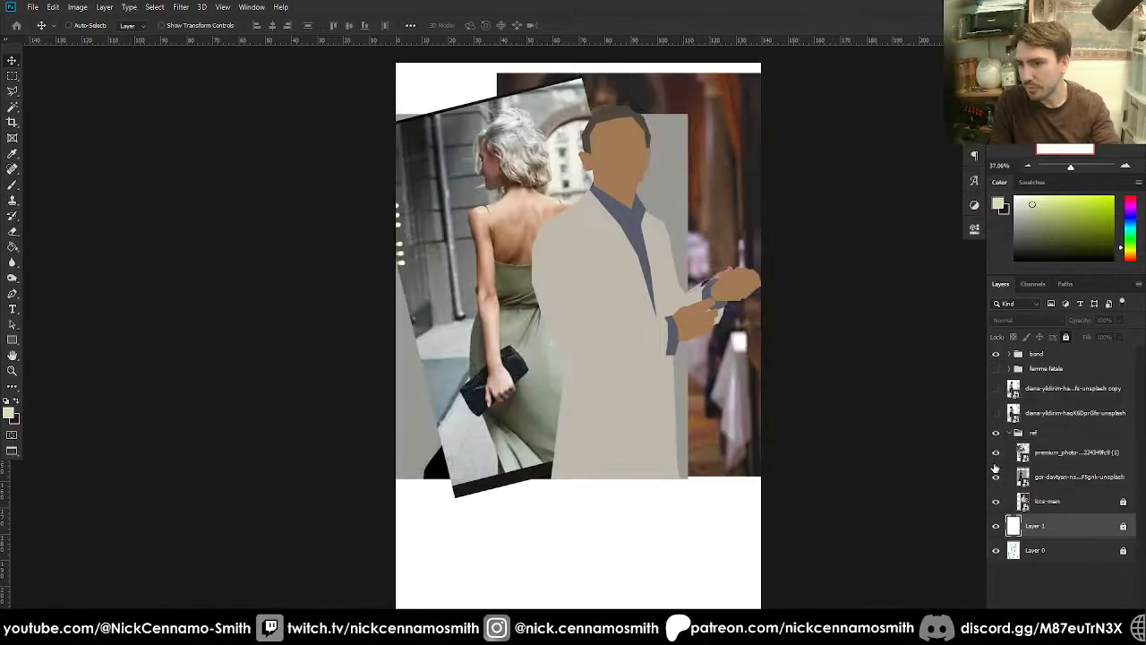
pyautogui.click(995, 462)
pyautogui.click(996, 477)
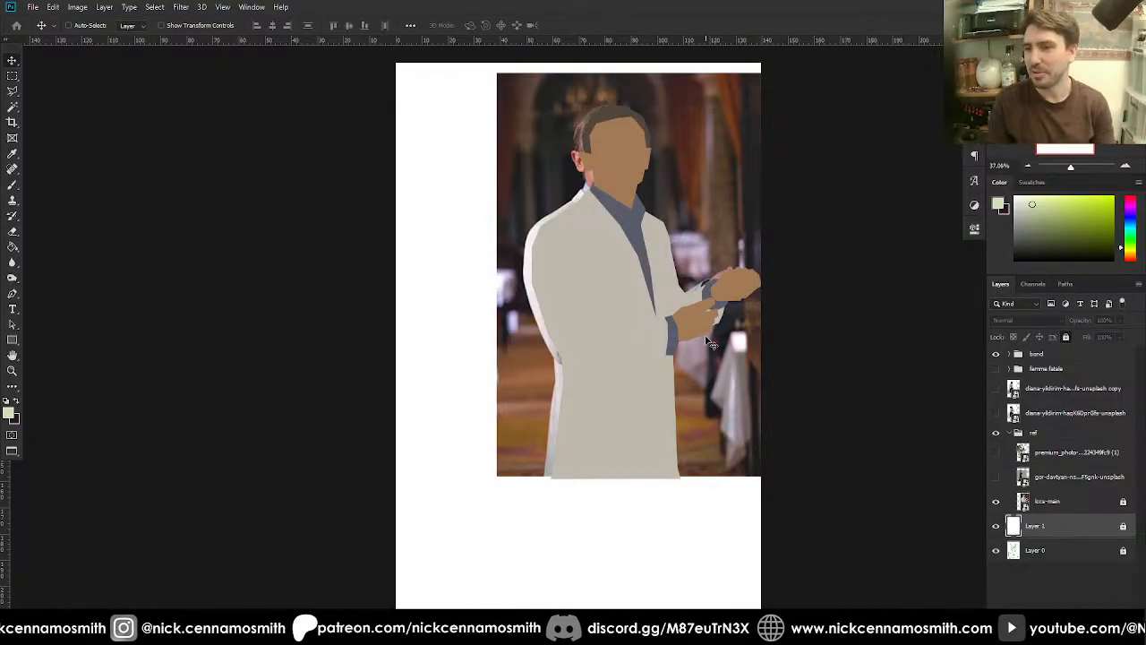
# - Unlock the man's reference photo and shift it so it lines up beneath the bond figure
pyautogui.click(1014, 433)
pyautogui.click(1009, 433)
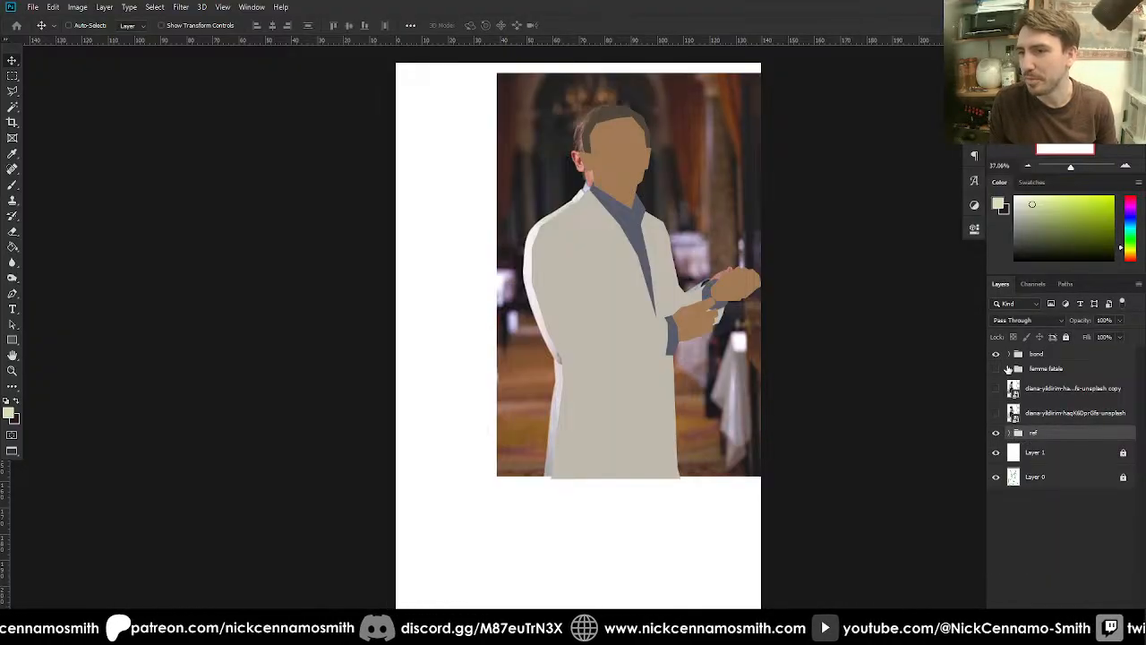
pyautogui.click(1009, 353)
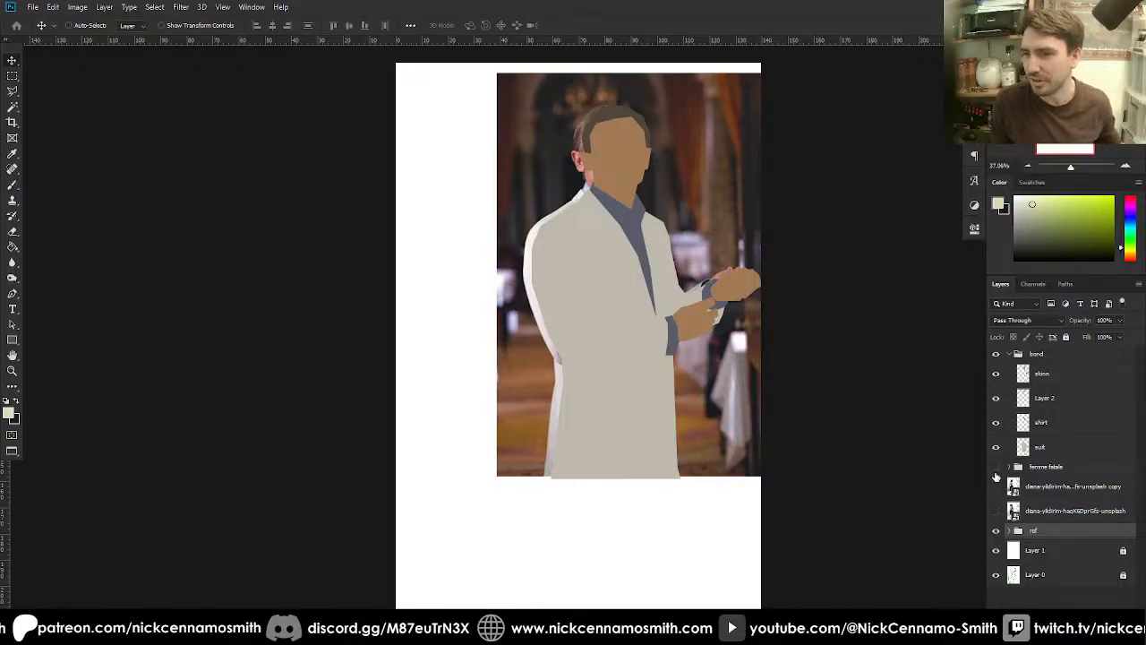
pyautogui.hotkey('ctrl', '+')
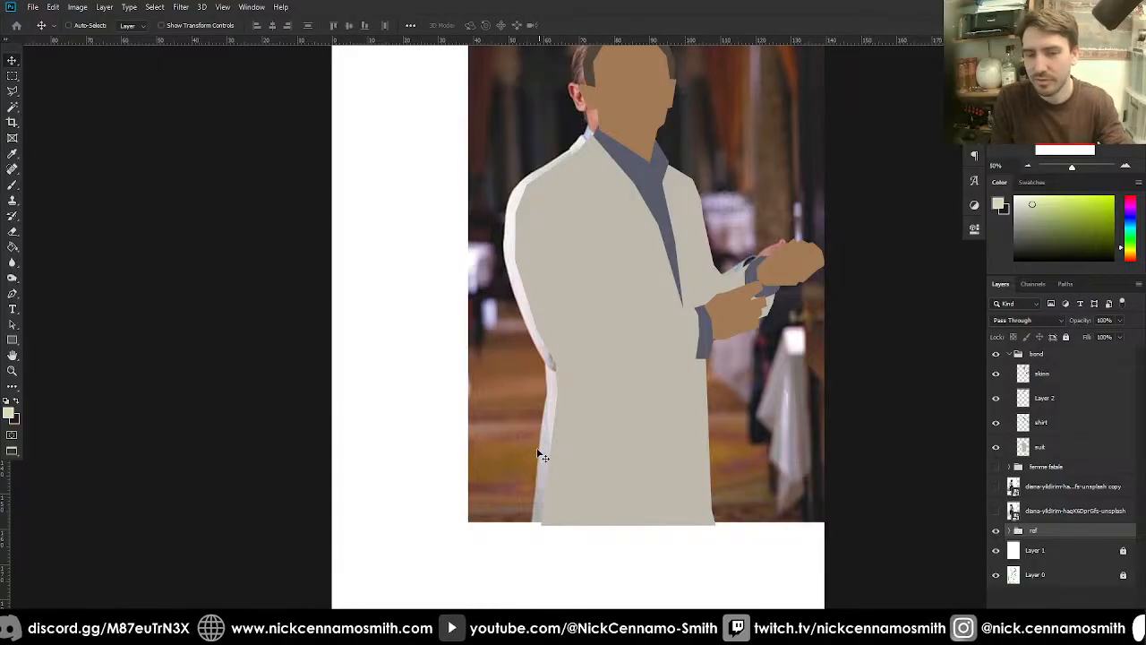
pyautogui.click(89, 26)
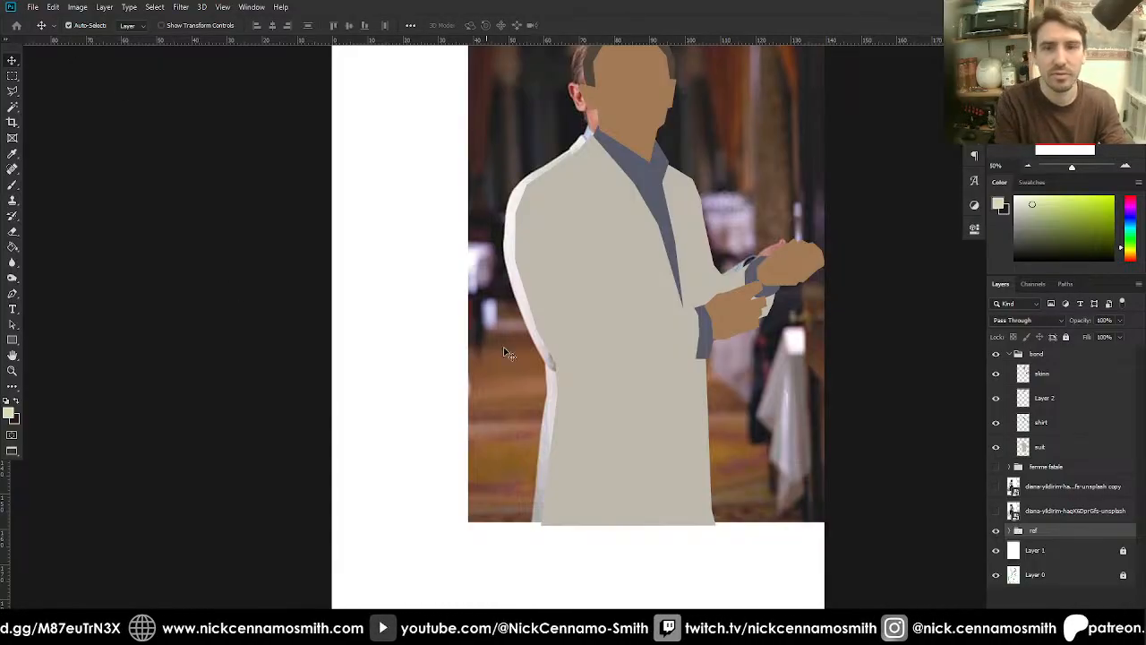
pyautogui.click(522, 391)
pyautogui.keyDown('shift'); pyautogui.click(540, 436); pyautogui.keyUp('shift')
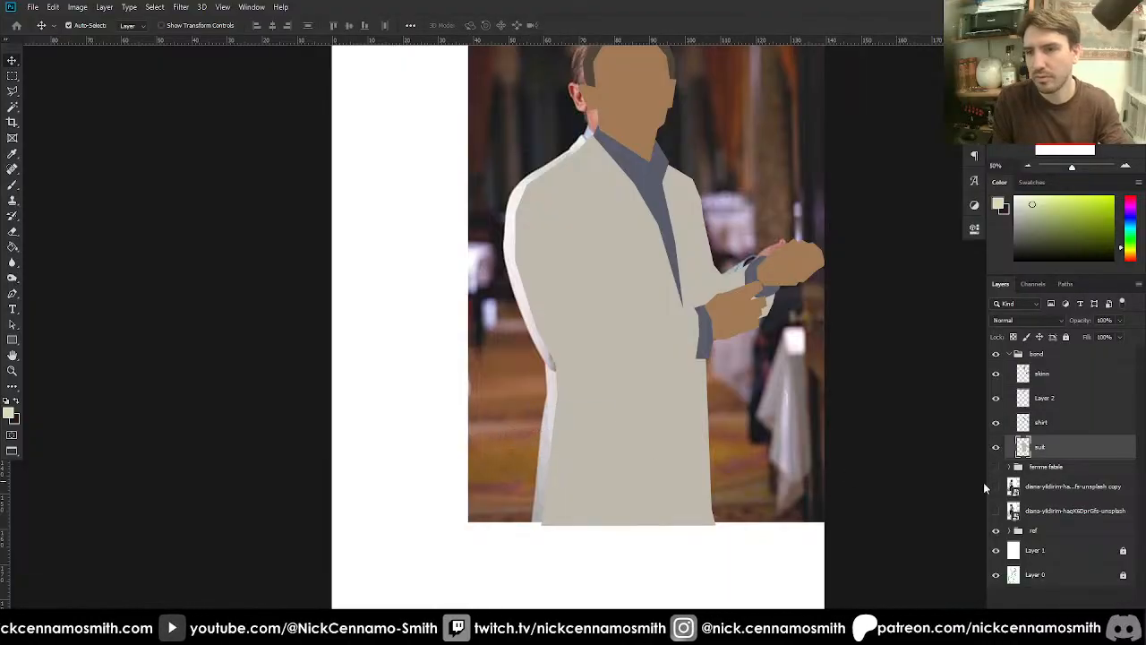
pyautogui.click(1009, 532)
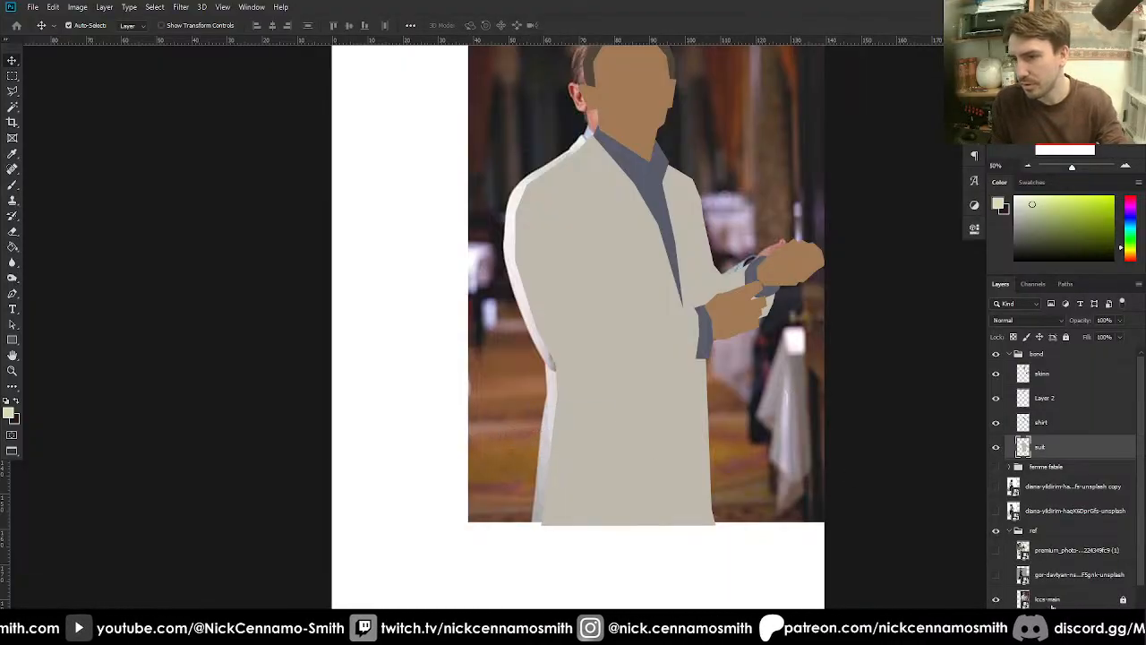
pyautogui.click(1052, 601)
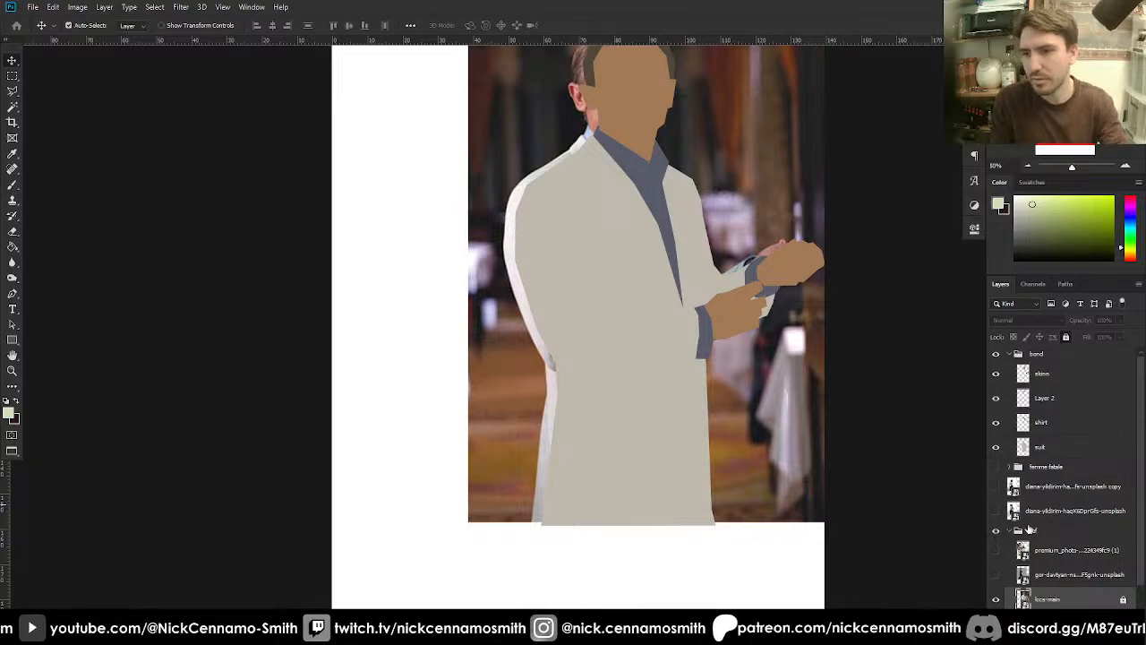
pyautogui.click(1122, 599)
pyautogui.moveTo(501, 470)
pyautogui.mouseDown()
pyautogui.moveTo(526, 467)
pyautogui.moveTo(509, 472)
pyautogui.mouseUp()
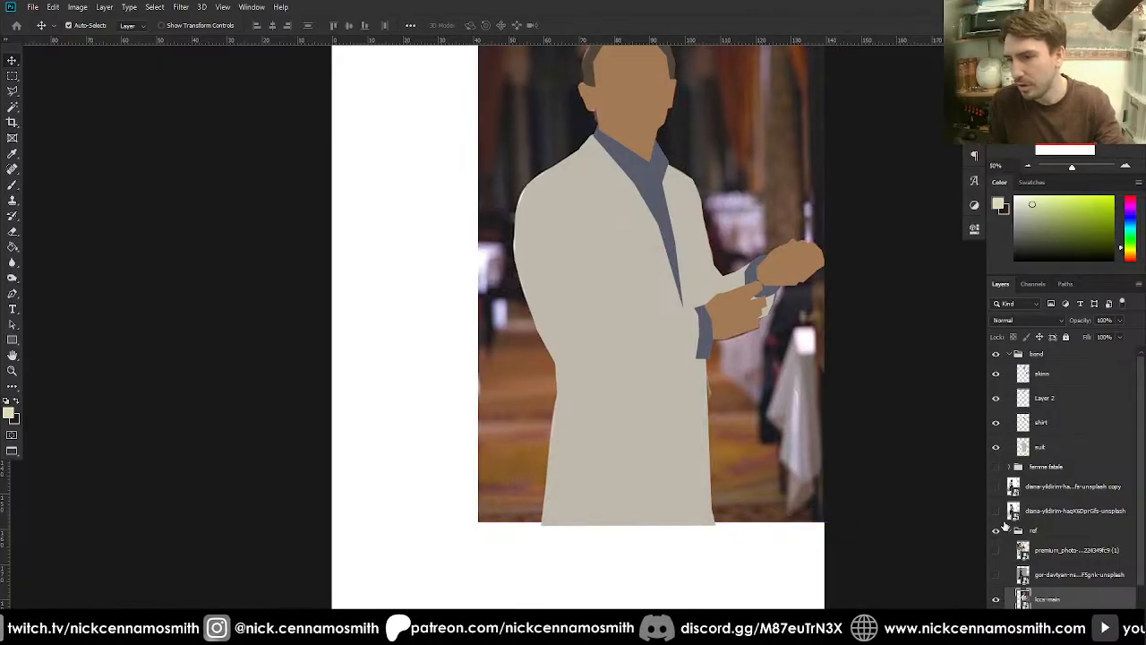
# - Hide the bond group and add a new layer at the top of it
pyautogui.click(995, 355)
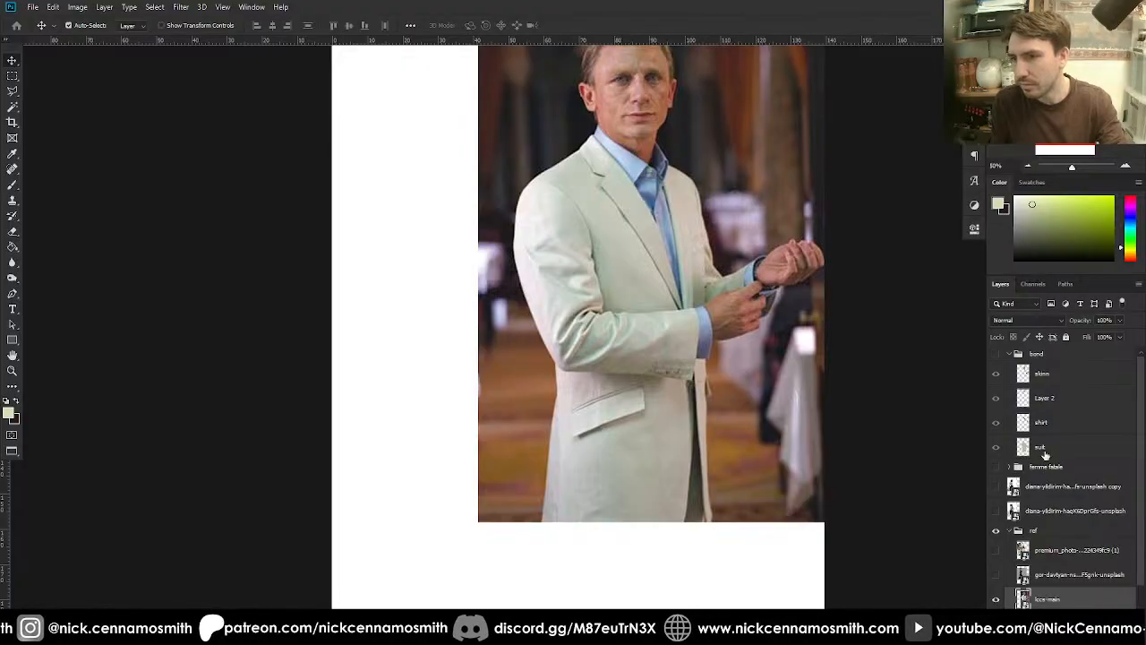
pyautogui.click(1043, 354)
pyautogui.click(1107, 614)
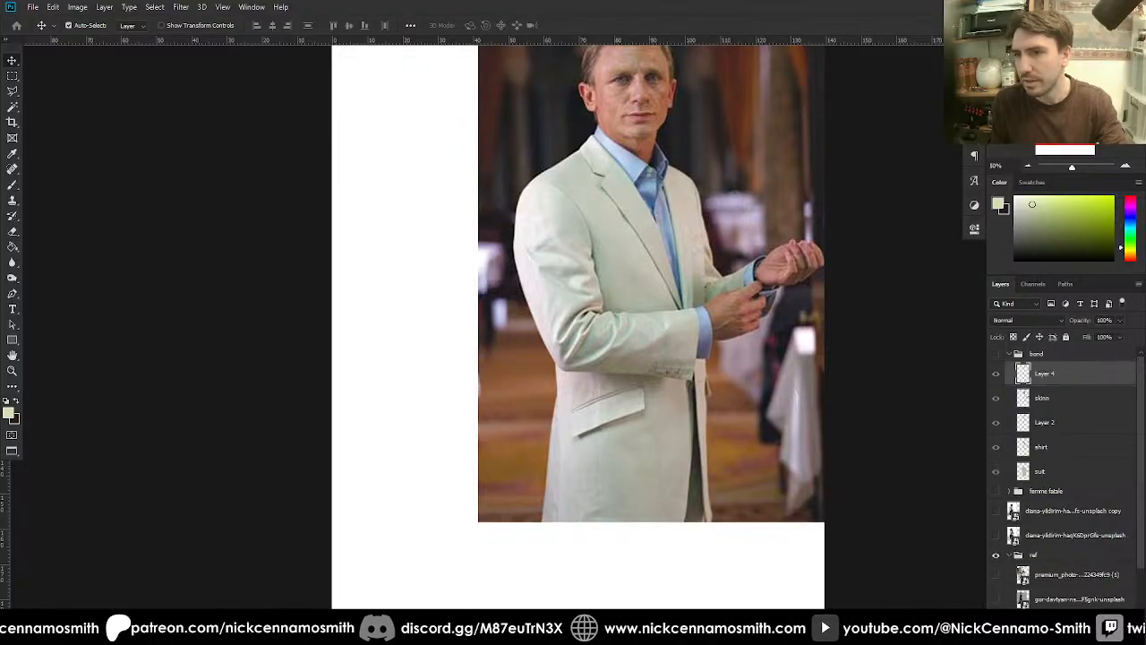
# - Outline a narrow polygonal lasso selection along the inside of the man's bent arm, from the armpit to the cuff
pyautogui.hotkey('ctrl', '+')
pyautogui.hotkey('ctrl', '+')
pyautogui.hotkey('ctrl', '+')
pyautogui.hotkey('ctrl', '+')
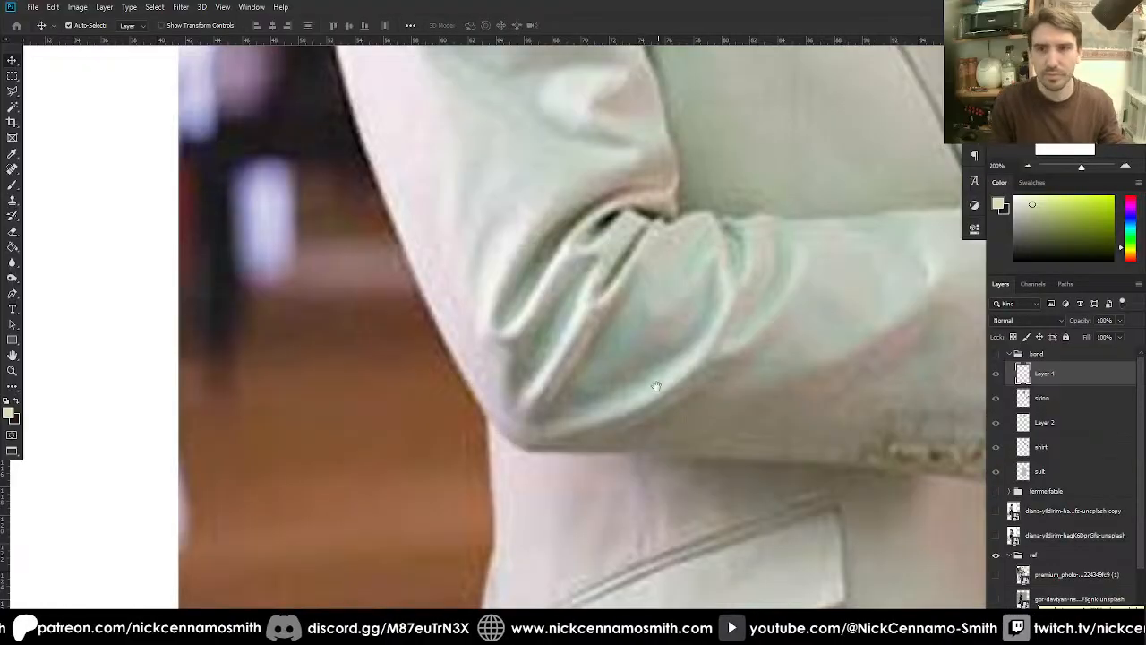
pyautogui.moveTo(655, 386); pyautogui.dragTo(630, 545)
pyautogui.hotkey('ctrl', '-')
pyautogui.hotkey('ctrl', '-')
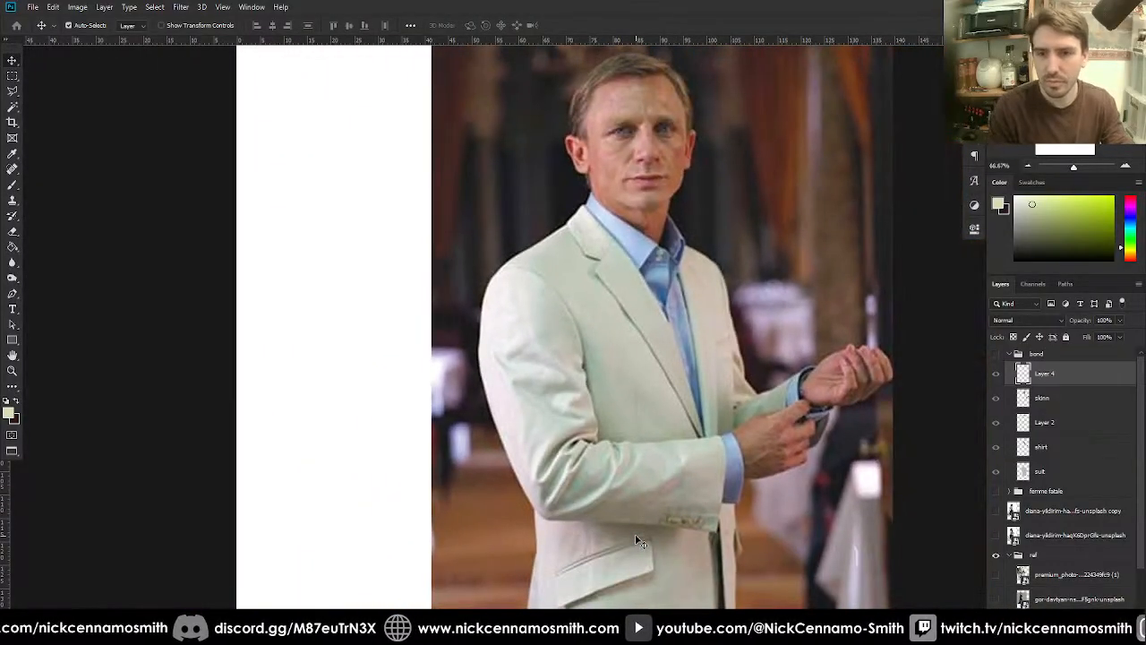
pyautogui.press('l')
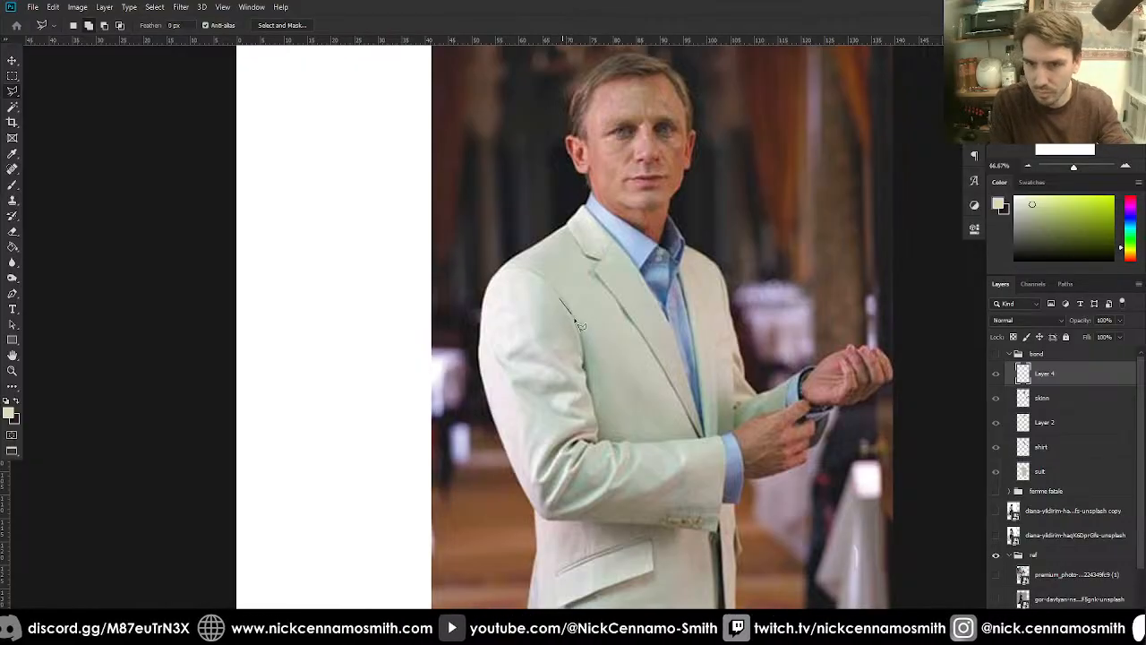
pyautogui.moveTo(561, 301)
pyautogui.mouseDown()
pyautogui.moveTo(608, 461)
pyautogui.moveTo(602, 441)
pyautogui.moveTo(724, 443)
pyautogui.moveTo(605, 438)
pyautogui.moveTo(726, 435)
pyautogui.moveTo(739, 455)
pyautogui.moveTo(726, 471)
pyautogui.moveTo(657, 479)
pyautogui.moveTo(592, 464)
pyautogui.moveTo(559, 396)
pyautogui.moveTo(550, 310)
pyautogui.mouseUp()
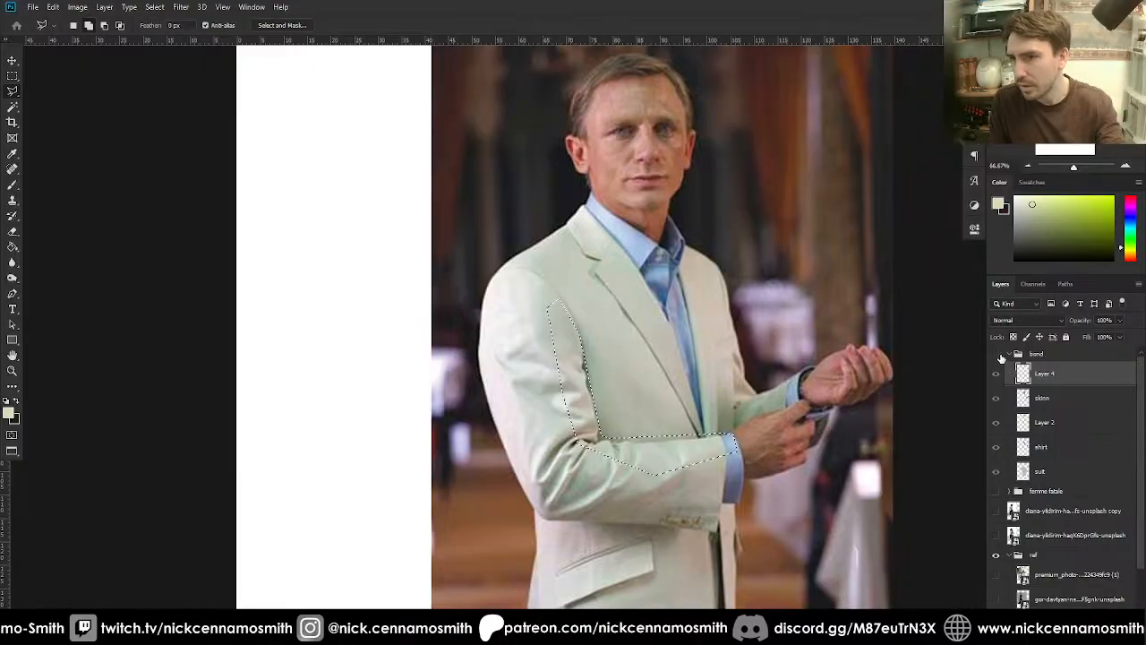
# - Fill the arm selection with the sampled suit colour on the new layer, and clip that layer to suit
pyautogui.click(995, 353)
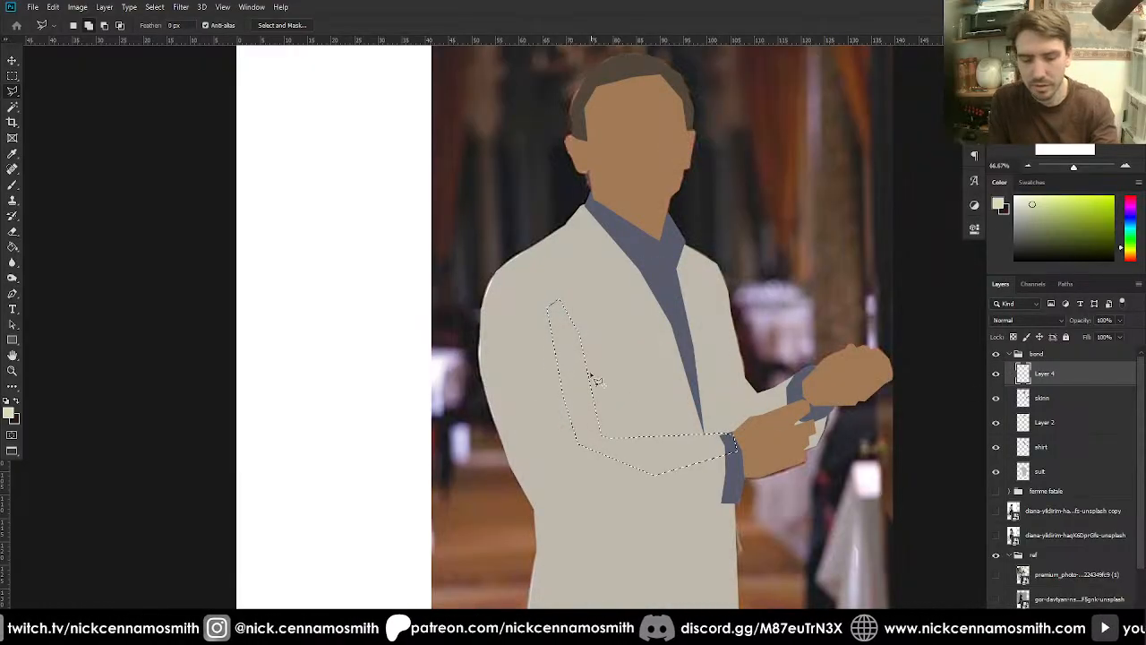
pyautogui.press('i')
pyautogui.click(676, 349)
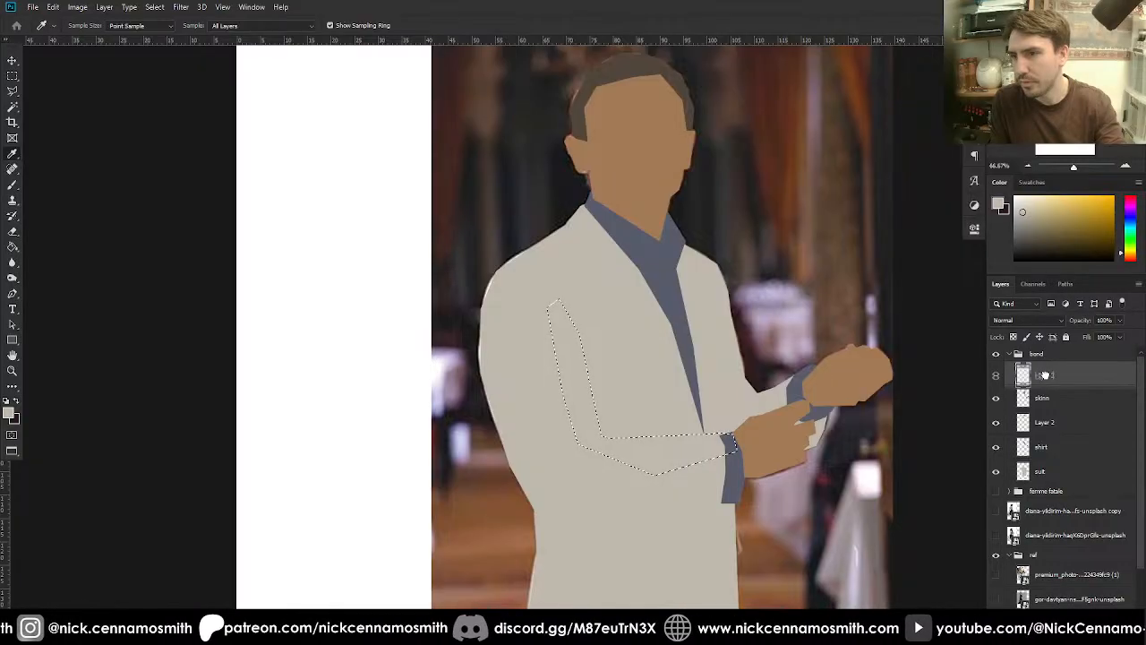
pyautogui.press('g')
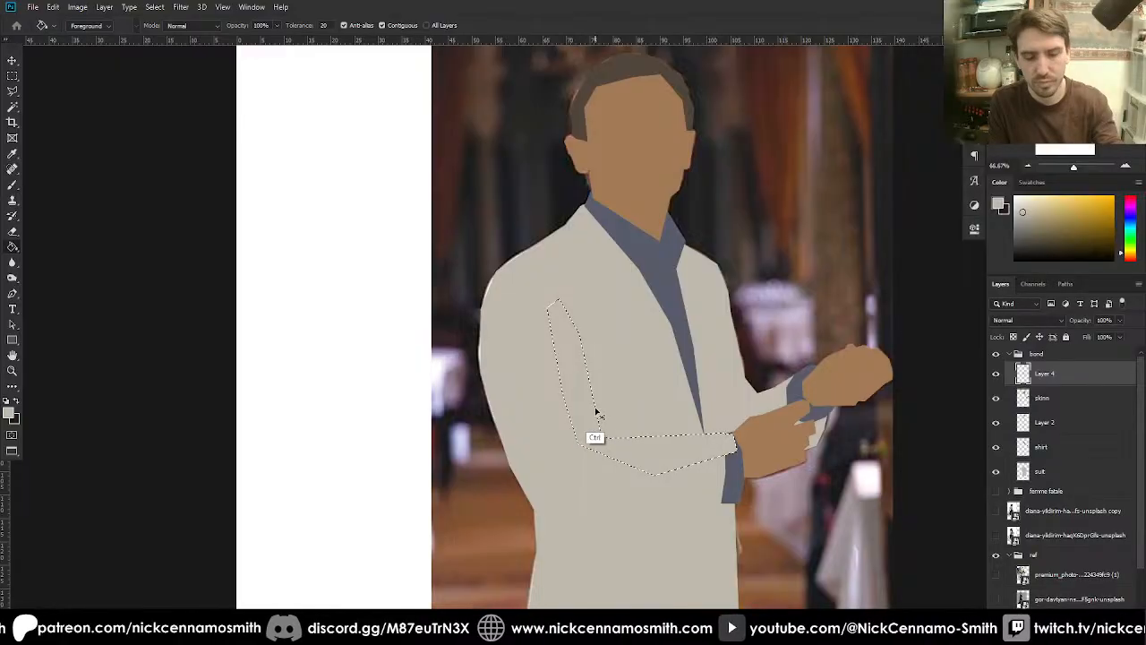
pyautogui.hotkey('ctrl', 'd')
pyautogui.moveTo(1036, 370); pyautogui.dragTo(1050, 453)
pyautogui.keyDown('alt'); pyautogui.click(1053, 456); pyautogui.keyUp('alt')
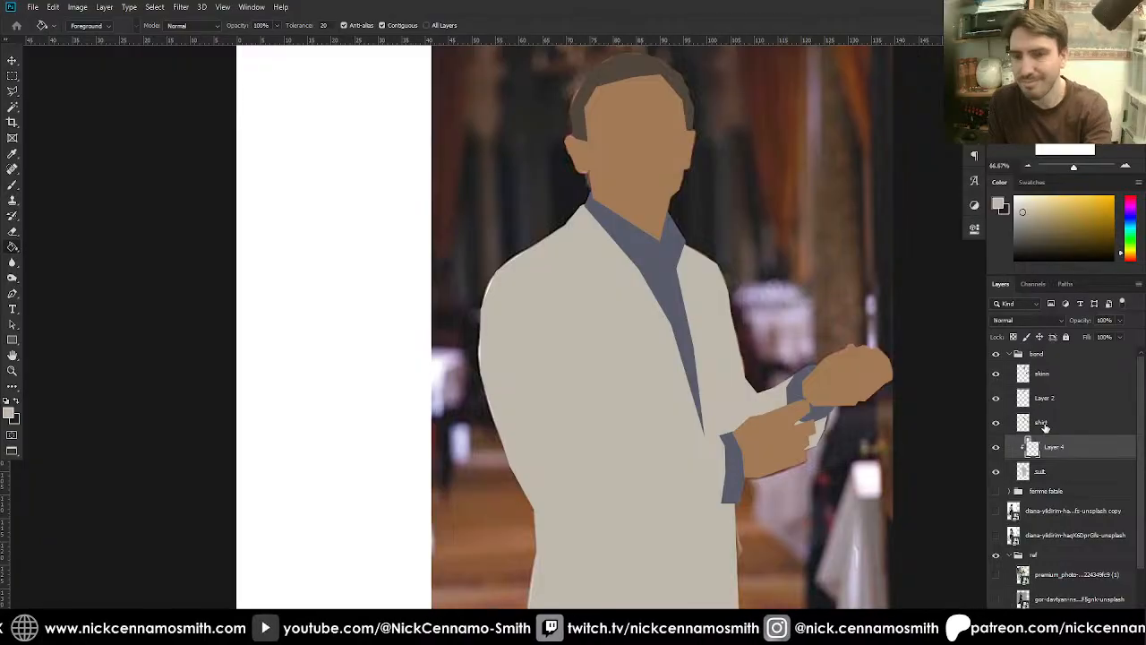
# - Collapse and hide the bond group and add a new layer above it
pyautogui.click(1010, 355)
pyautogui.click(995, 353)
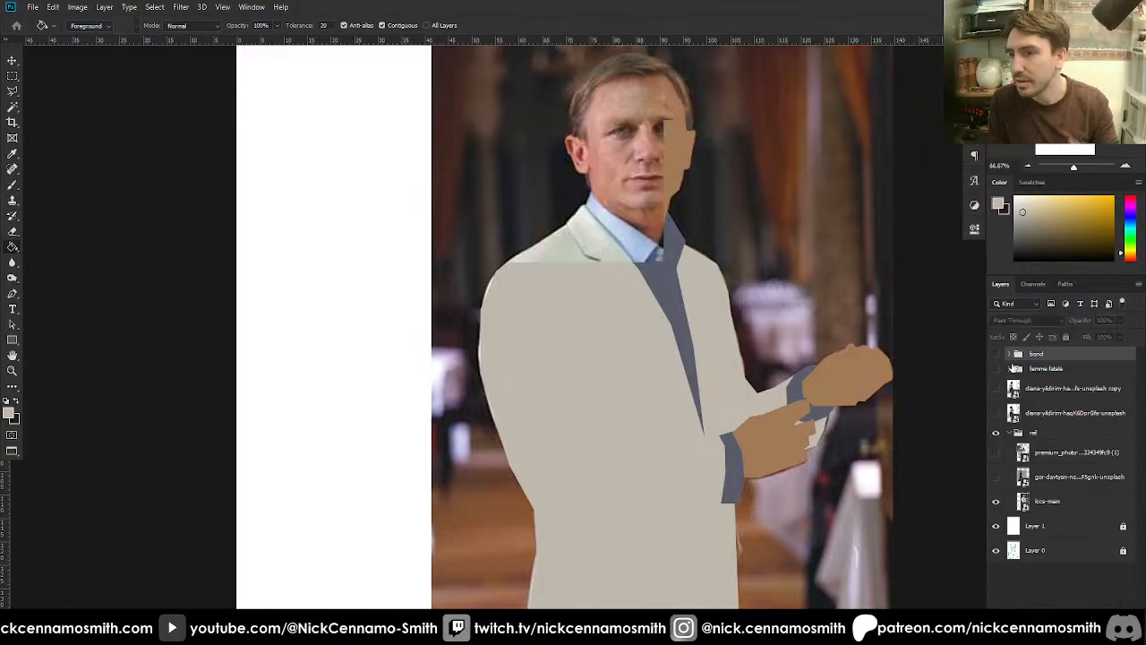
pyautogui.hotkey('ctrl', 'shift', 'alt', 'n')
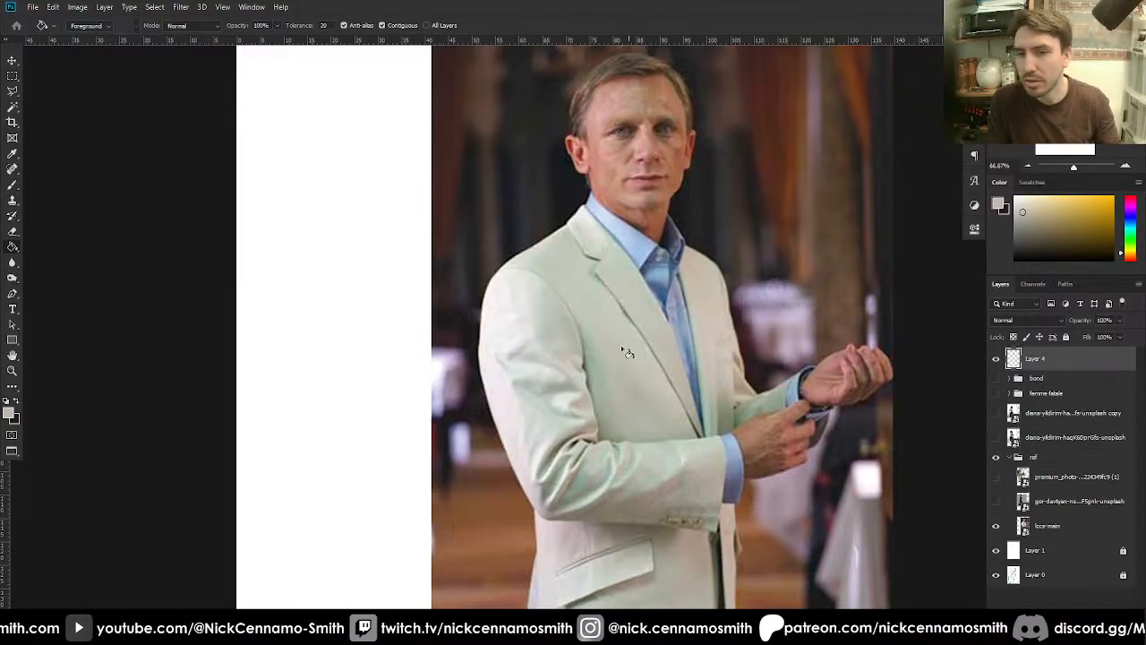
# - Outline the man's whole near sleeve with a polygonal lasso selection, from the shoulder down around the elbow to the cuff
pyautogui.press('p')
pyautogui.press('l')
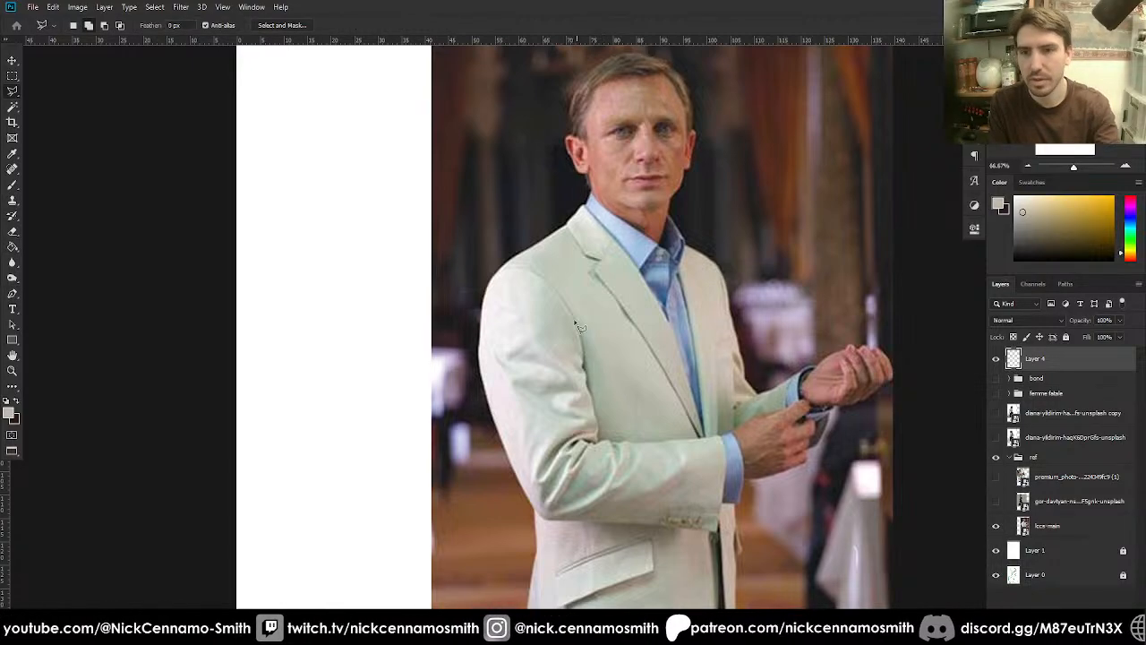
pyautogui.click(568, 308)
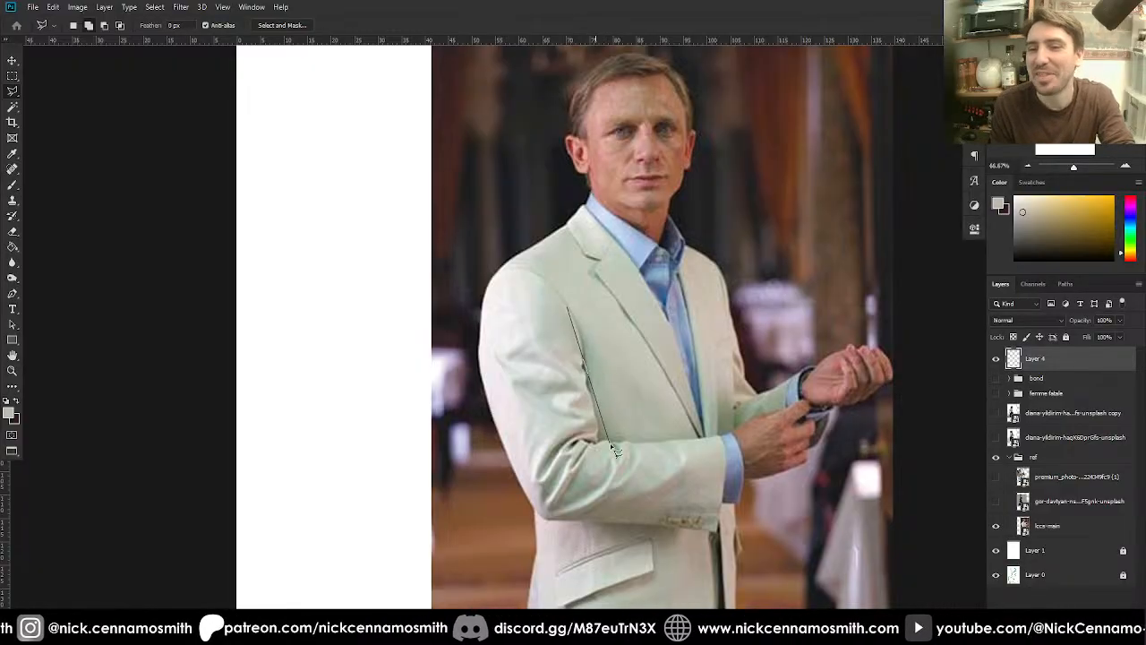
pyautogui.click(585, 354)
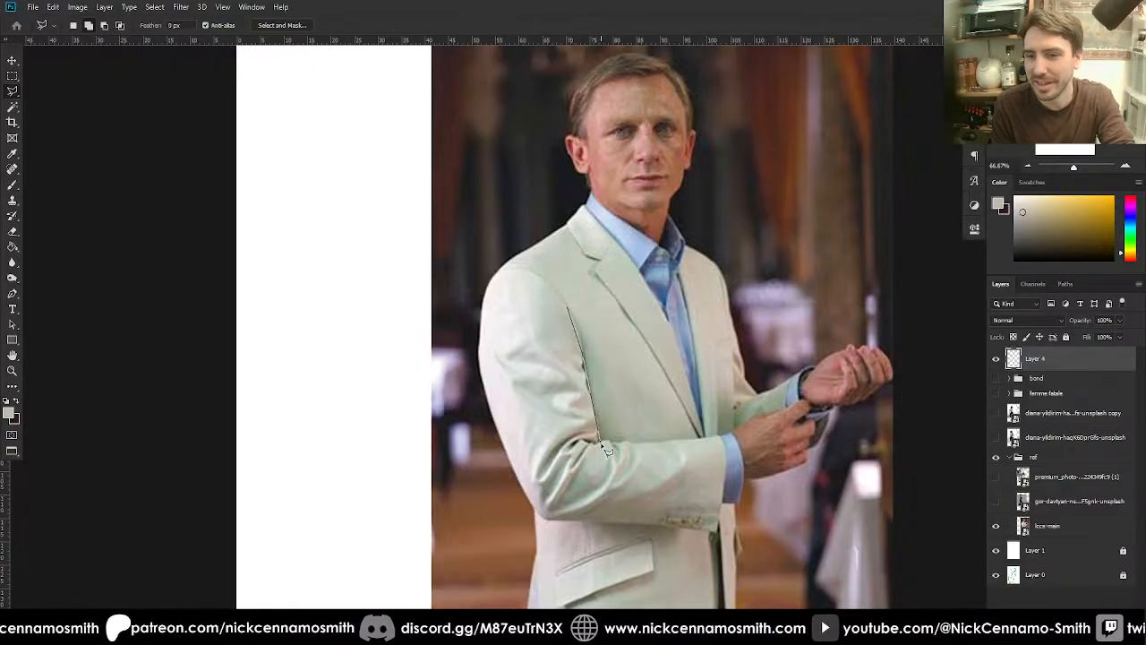
pyautogui.click(599, 441)
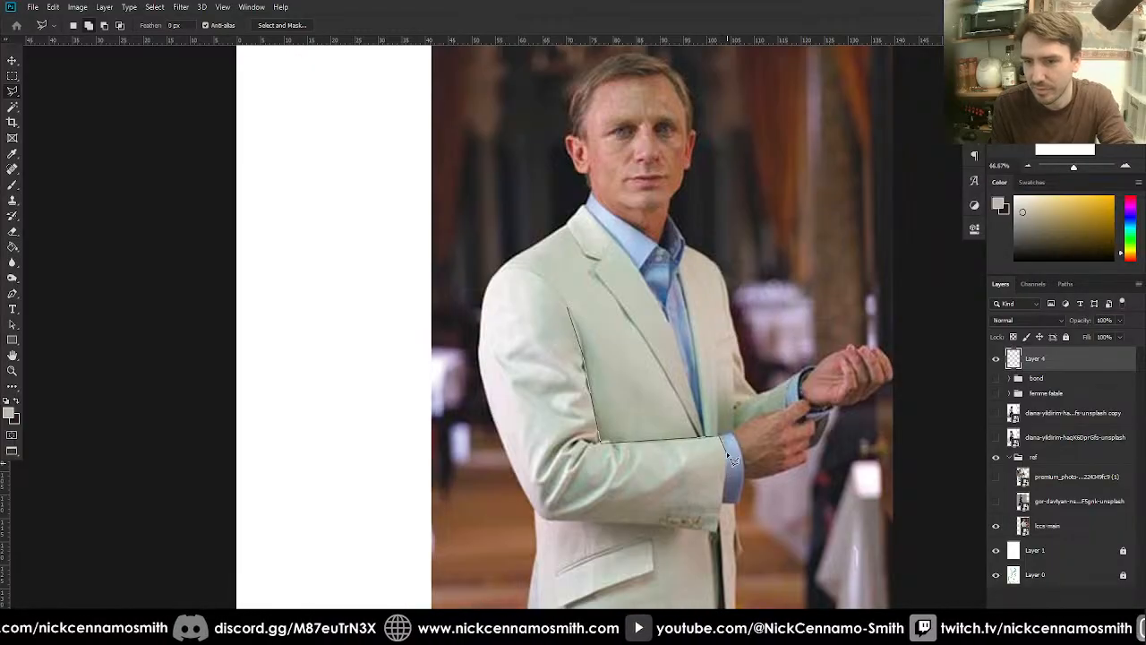
pyautogui.click(717, 531)
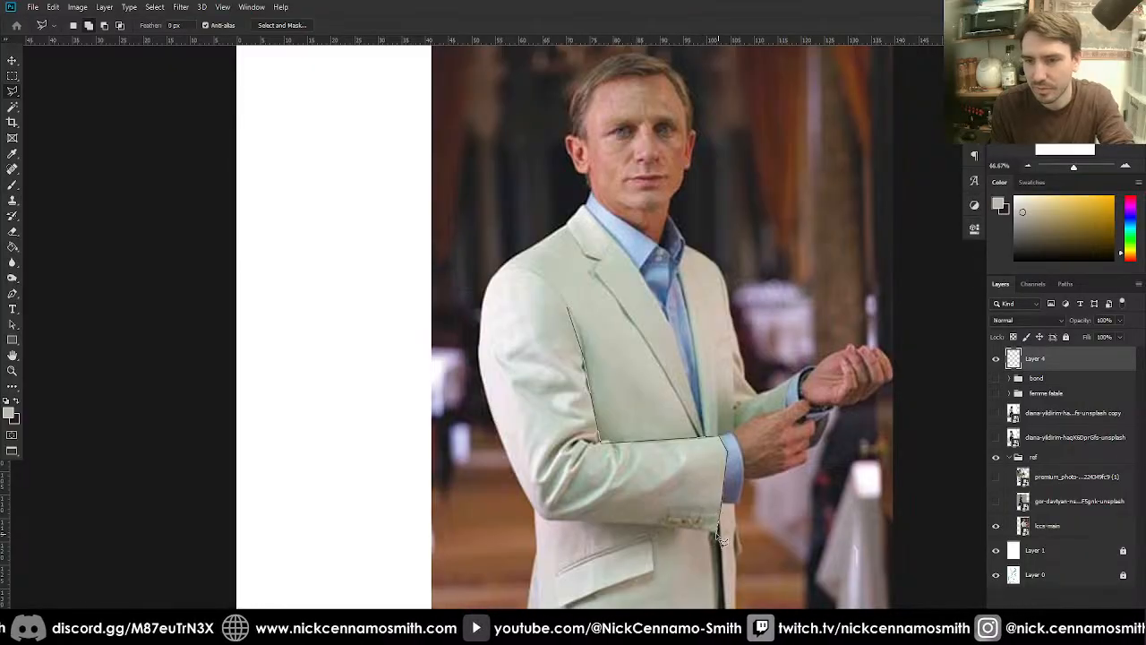
pyautogui.click(538, 516)
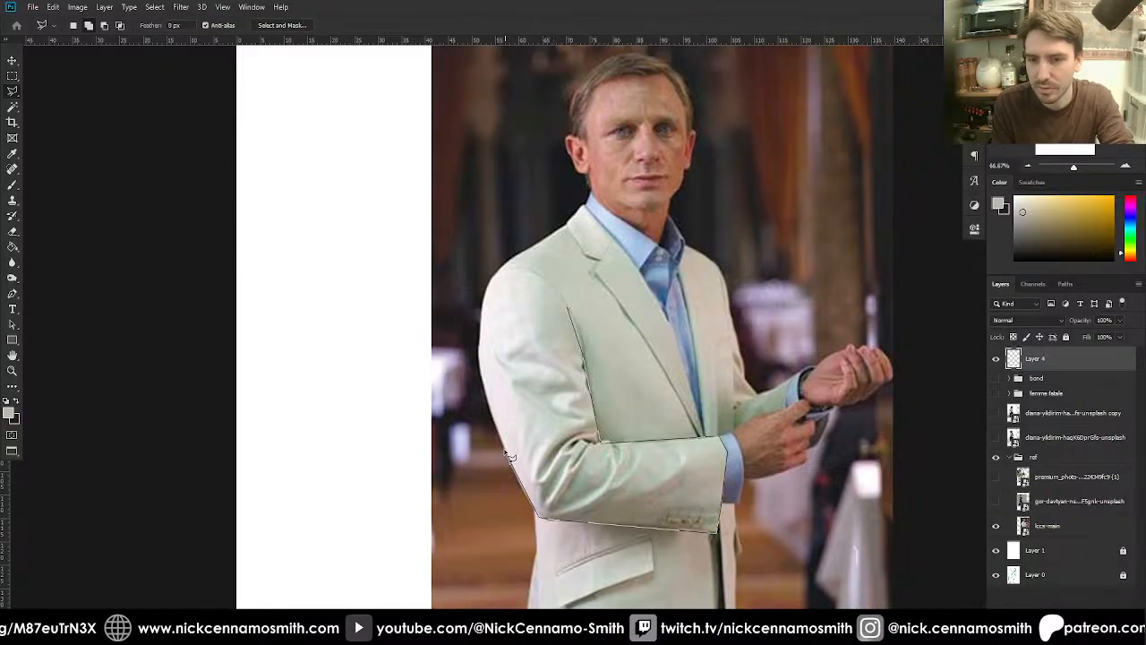
pyautogui.click(479, 365)
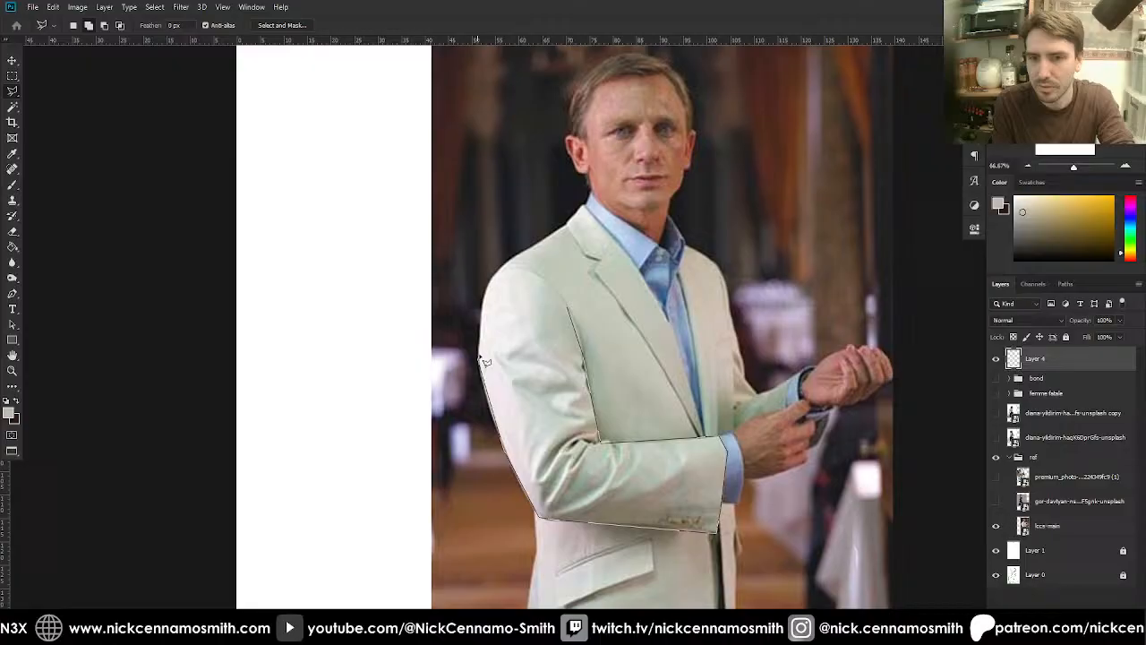
pyautogui.click(484, 291)
pyautogui.click(502, 268)
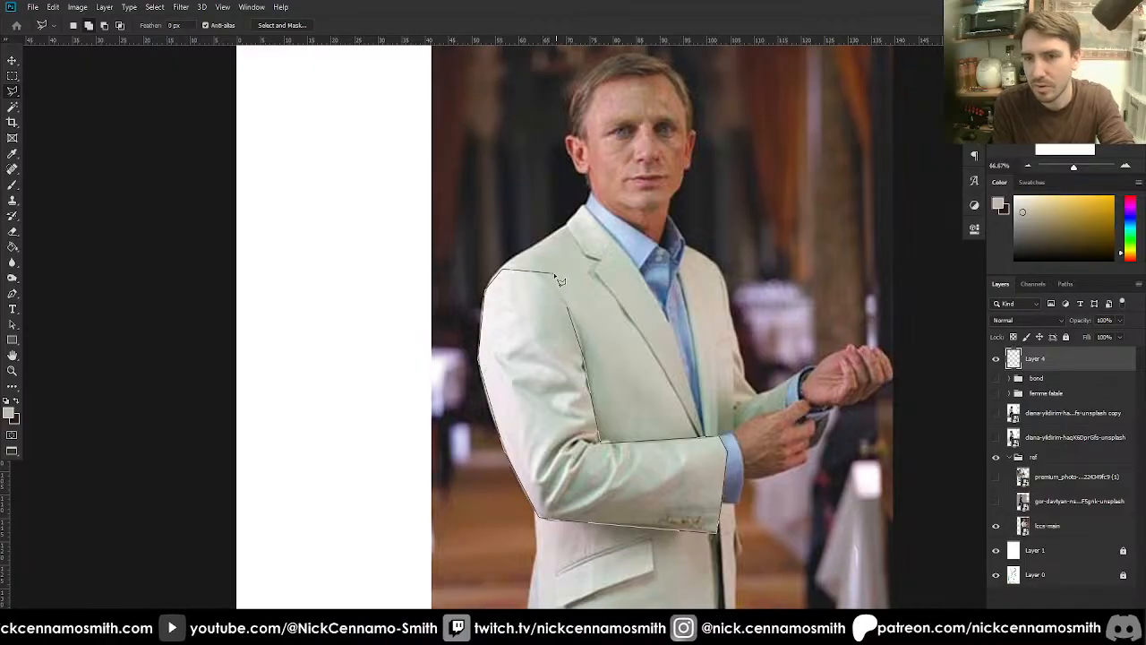
pyautogui.click(563, 291)
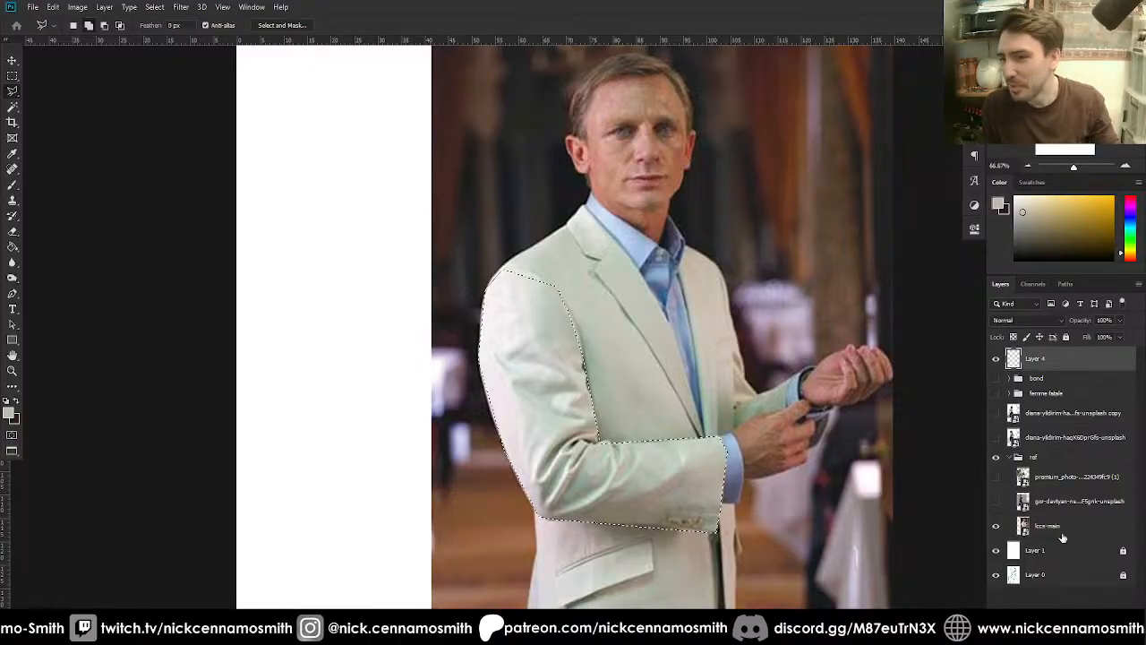
# - Fill the sleeve selection with the light grey suit colour on Layer 4 and deselect it
pyautogui.press('f')
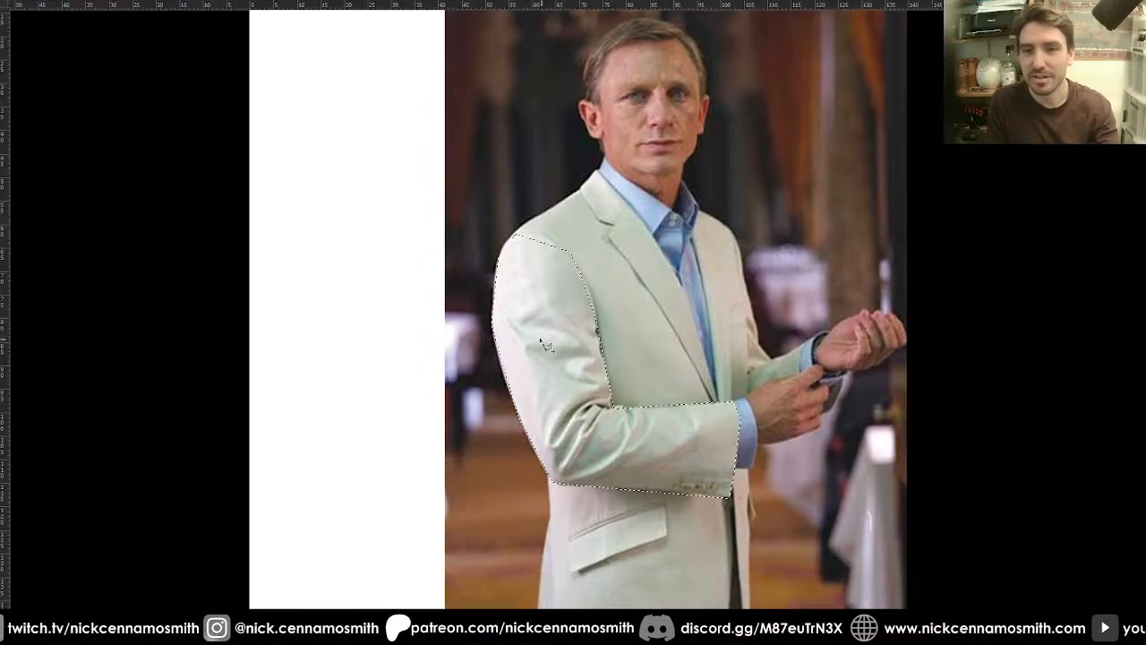
pyautogui.press('f')
pyautogui.press('g')
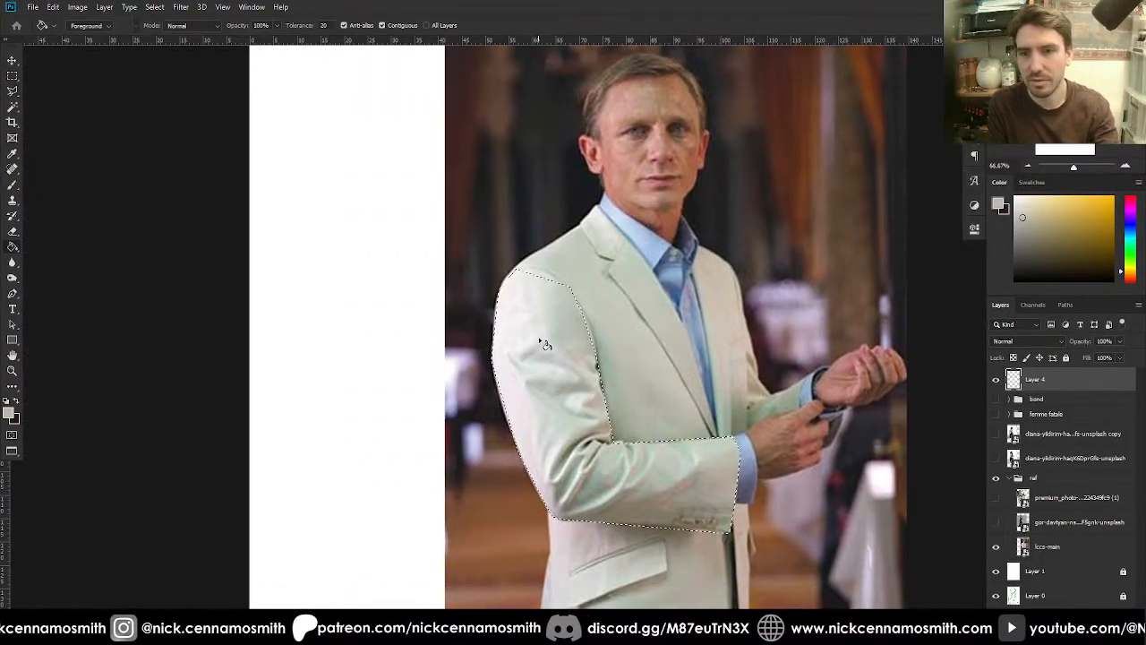
pyautogui.click(554, 355)
pyautogui.hotkey('ctrl', 'd')
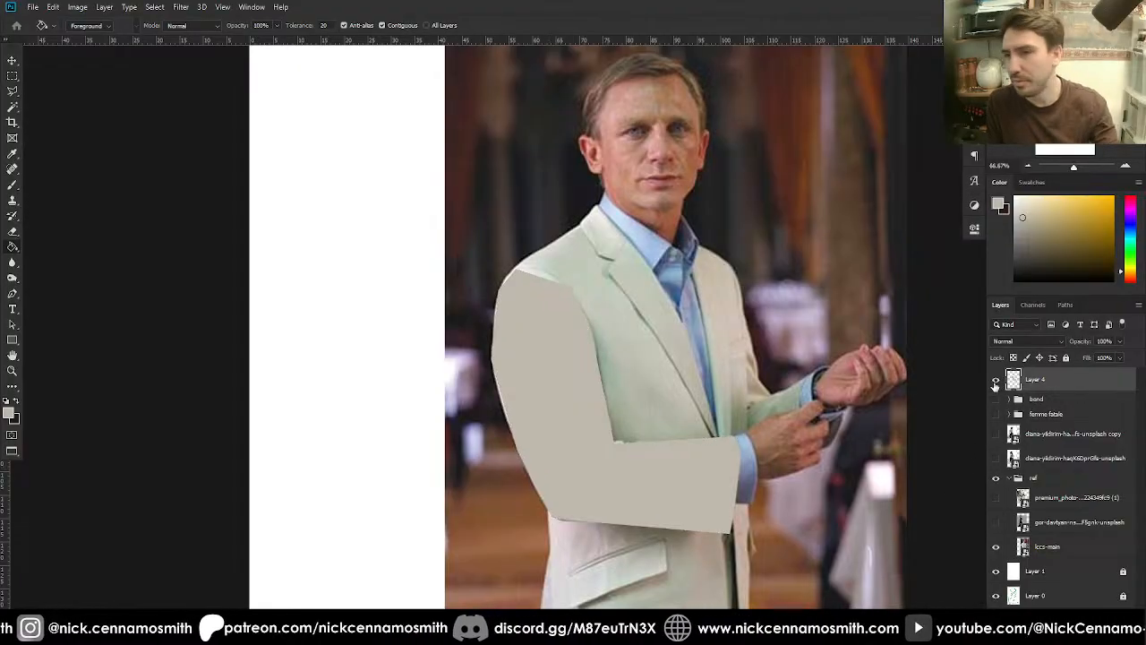
# - Show and expand the bond group, move Layer 4 into it directly above suit, and rename it arm
pyautogui.click(1008, 399)
pyautogui.click(995, 399)
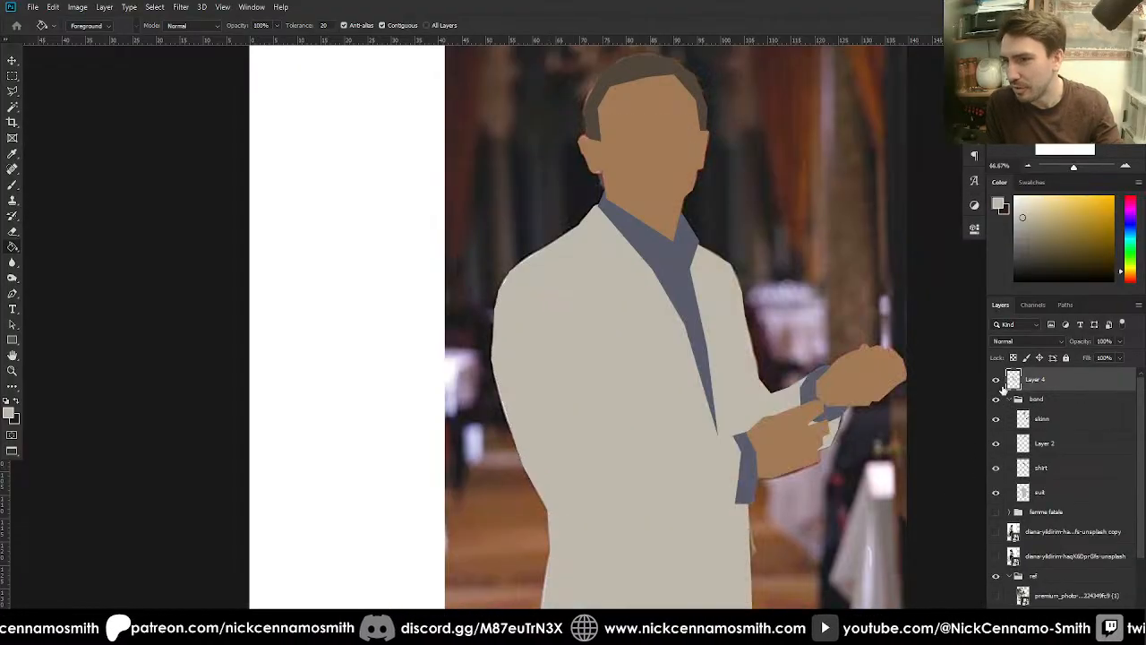
pyautogui.moveTo(1029, 397); pyautogui.dragTo(1048, 488)
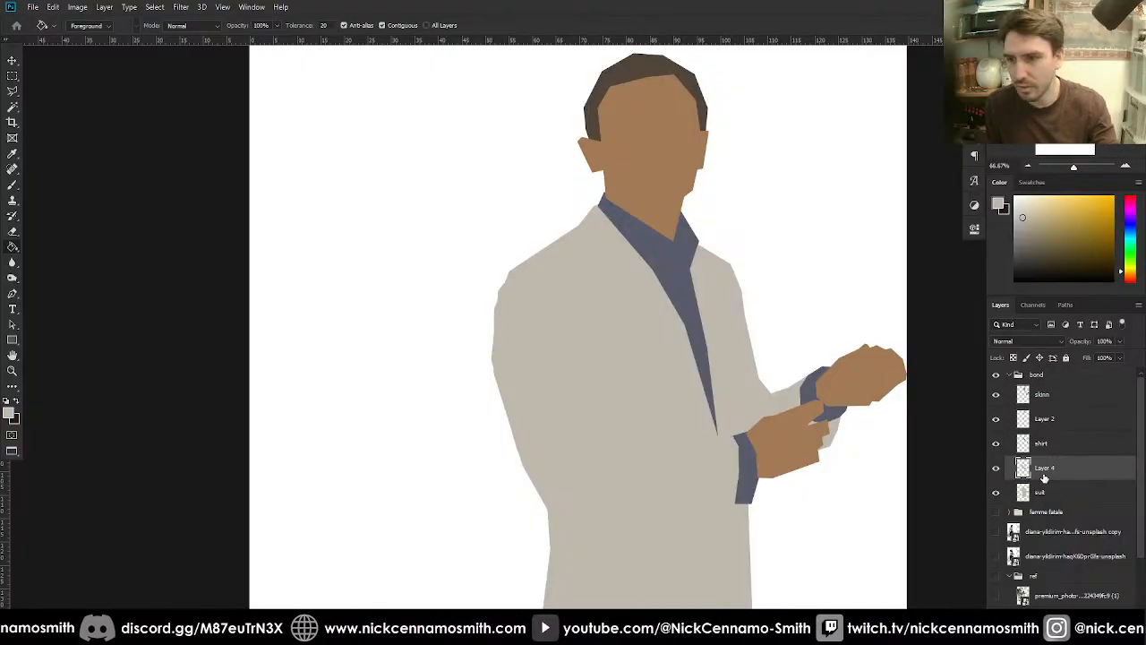
pyautogui.write('arm')
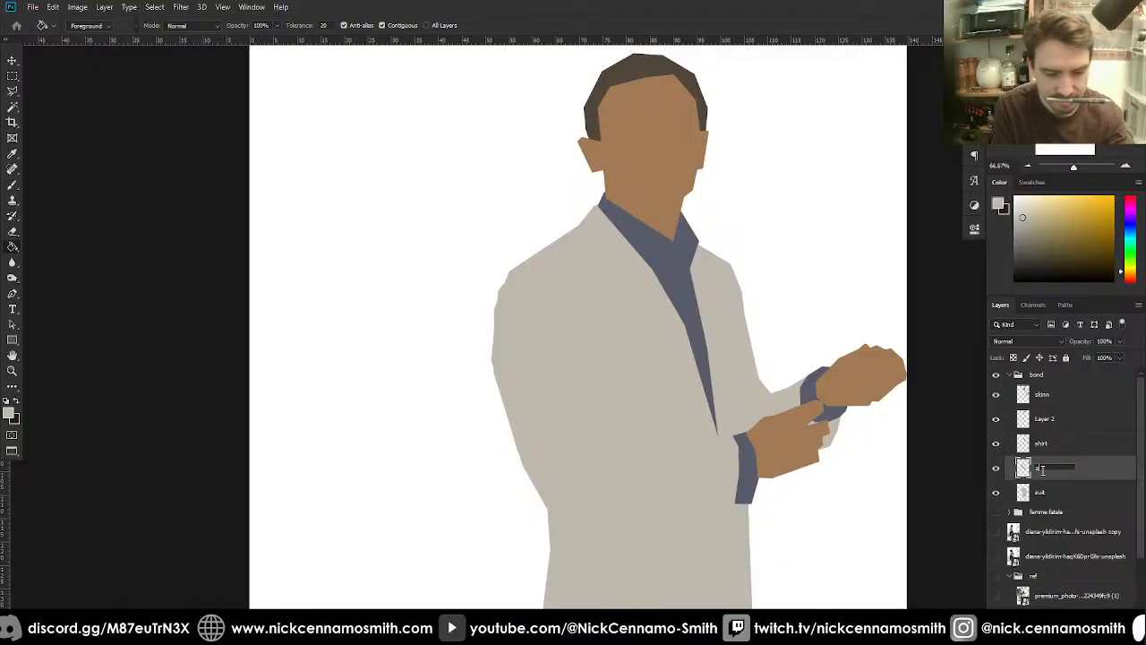
pyautogui.press('Return')
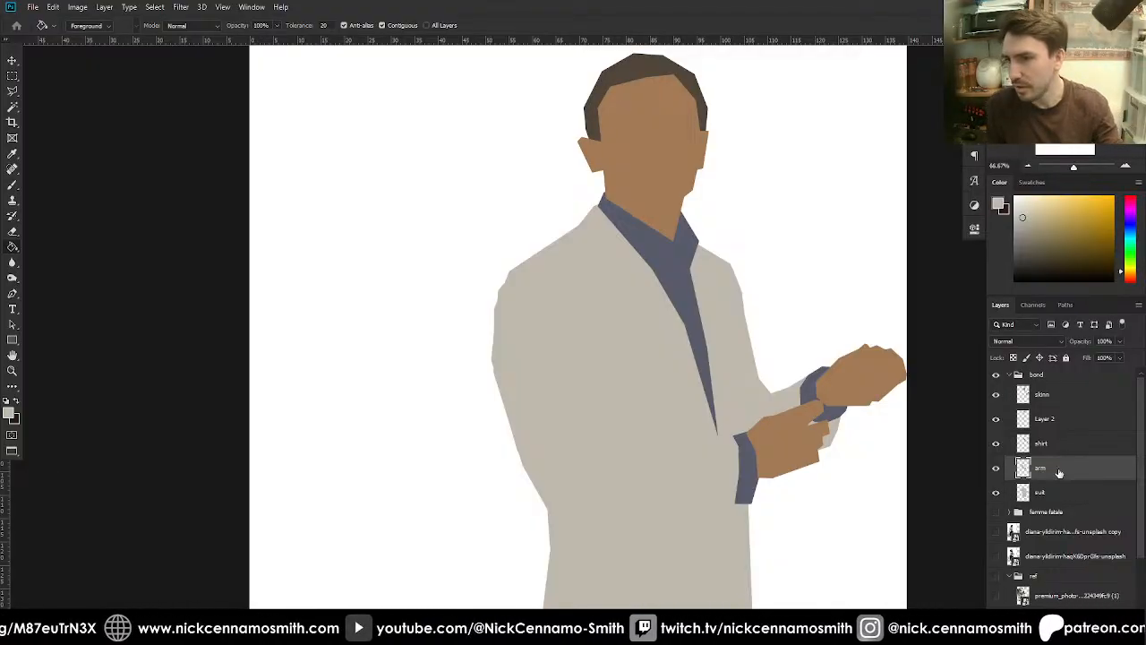
# - Duplicate arm directly beneath itself, rename the copy arm shadow, and set its blend mode to Multiply
pyautogui.moveTo(1050, 475); pyautogui.dragTo(1053, 493)
pyautogui.doubleClick(1052, 491)
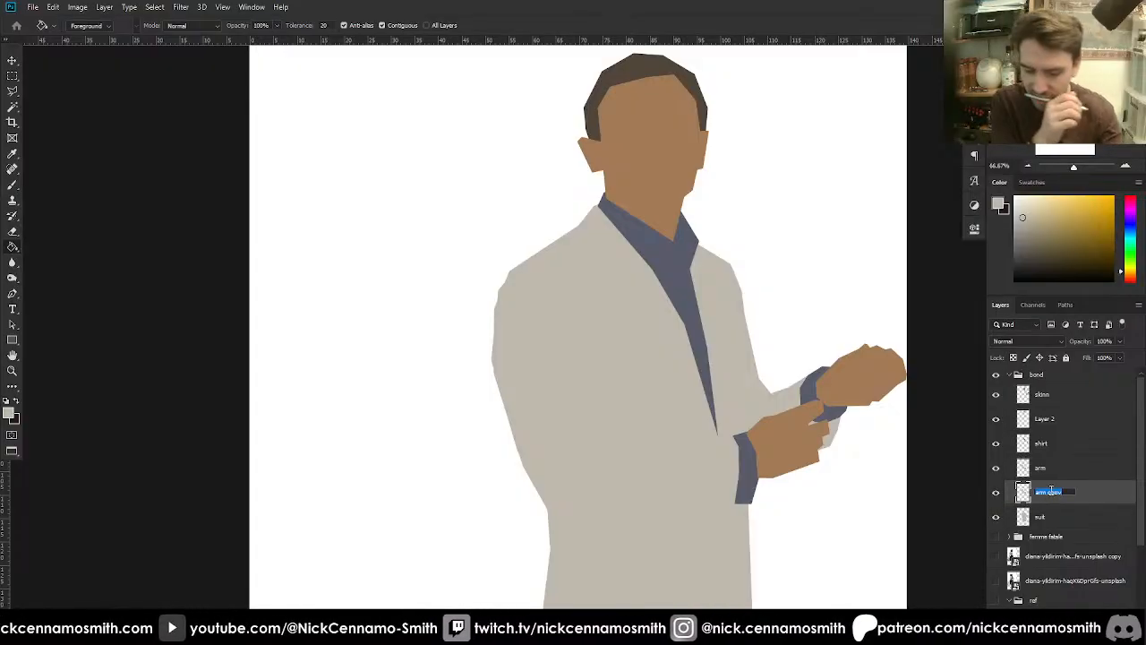
pyautogui.press('Right')
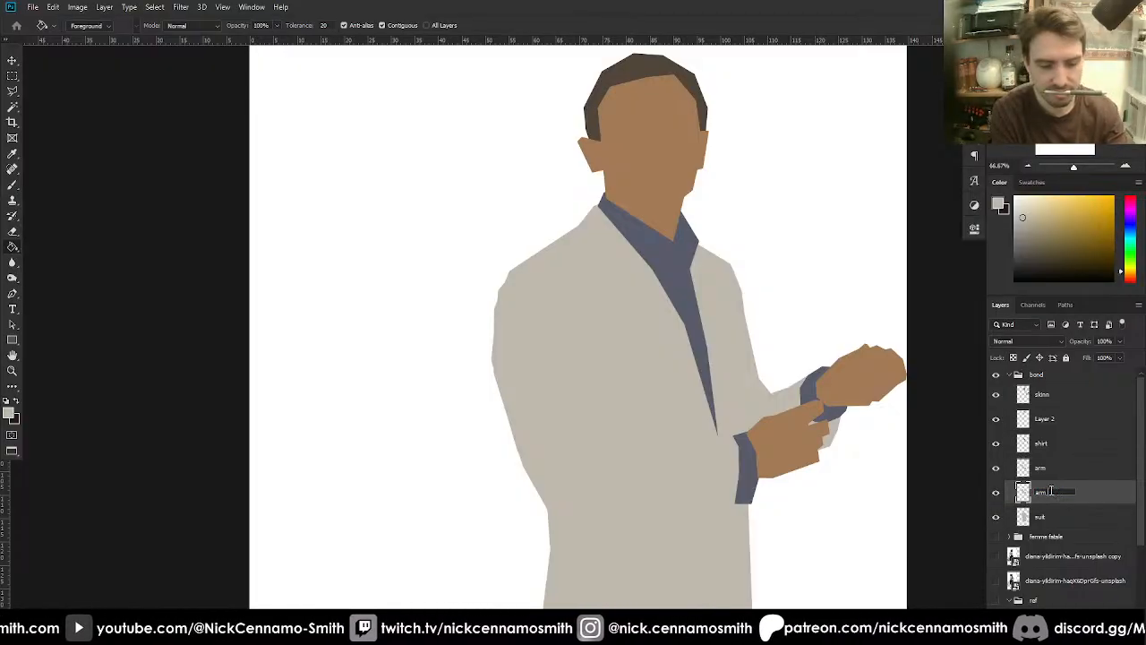
pyautogui.press('Return')
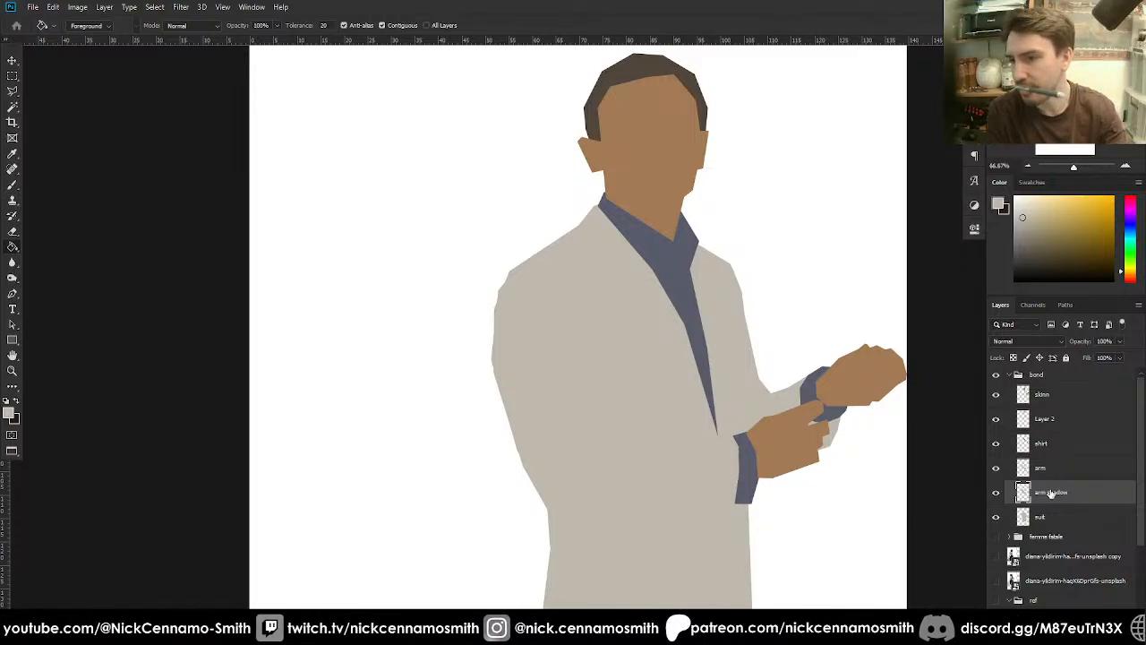
pyautogui.click(1023, 346)
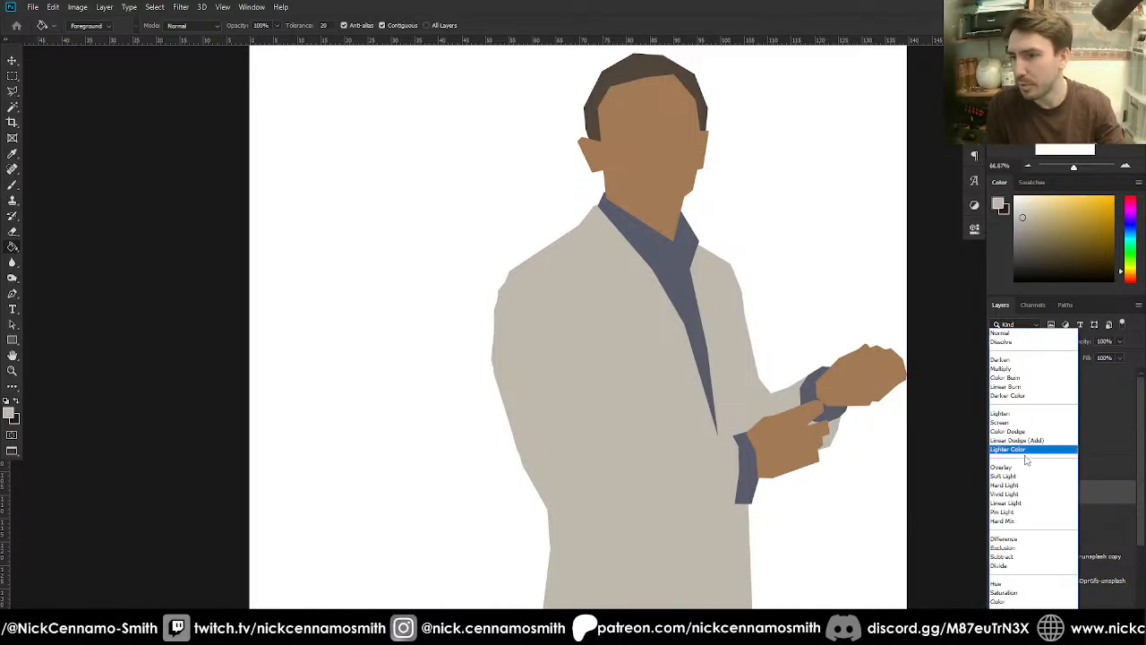
pyautogui.click(1021, 375)
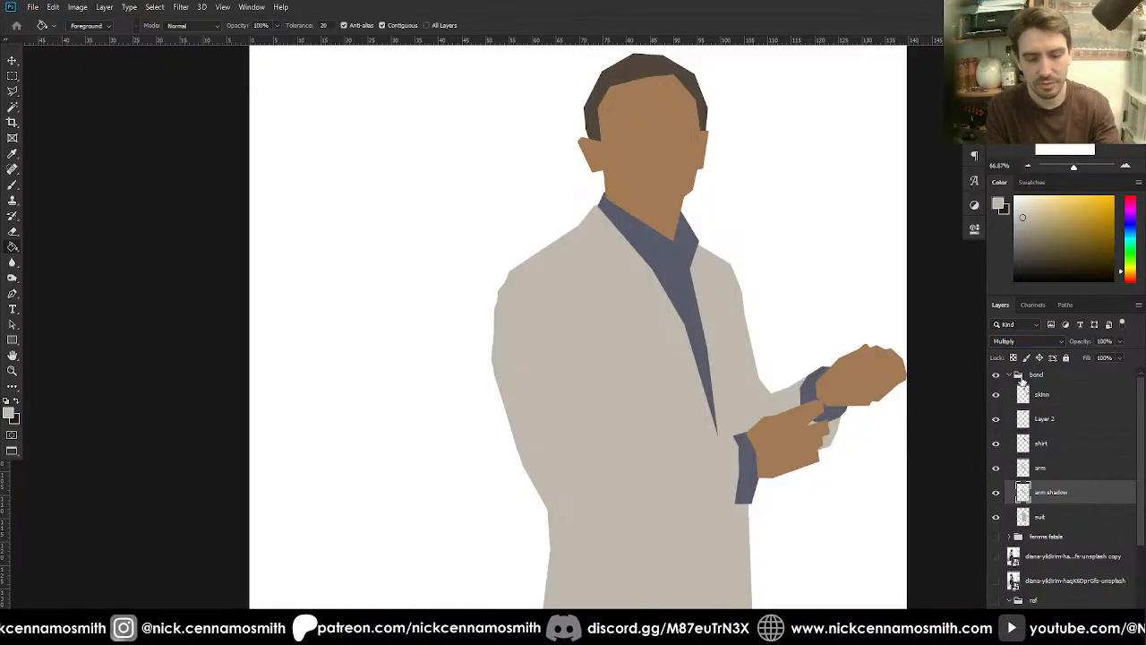
# - Nudge the arm shadow layer slightly up and to the right so it peeks out along the sleeve's inner edge
pyautogui.press('v')
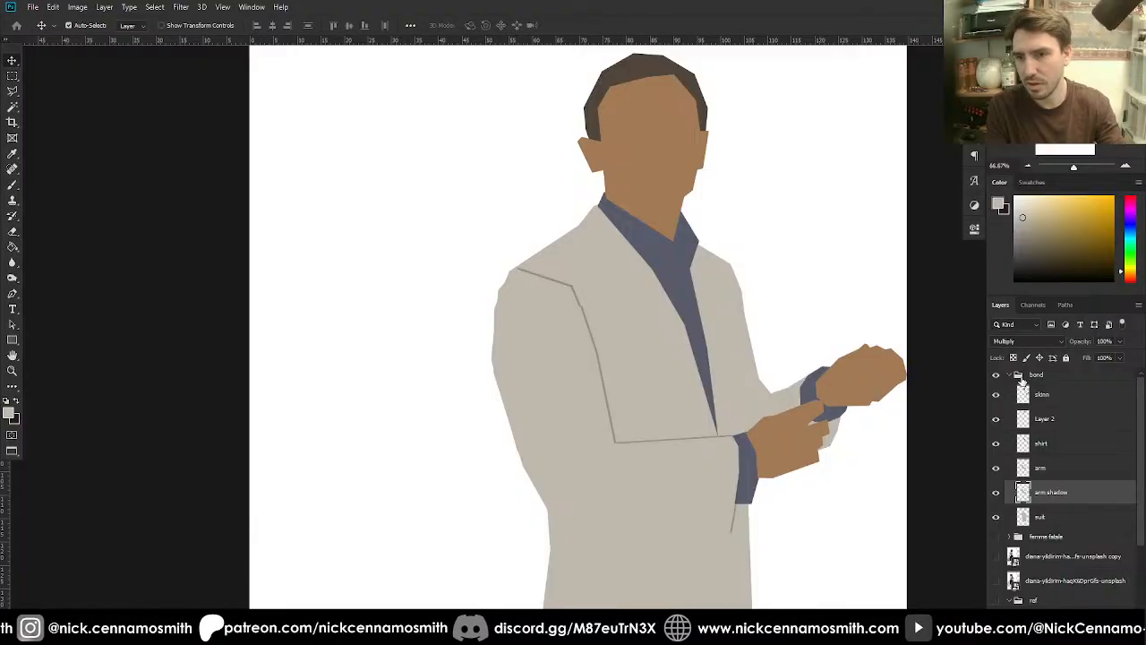
pyautogui.press('Up')
pyautogui.press('Right')
pyautogui.press('Up')
pyautogui.press('Up')
pyautogui.press('Up')
pyautogui.press('Right')
pyautogui.press('Right')
pyautogui.press('Up')
pyautogui.press('Right')
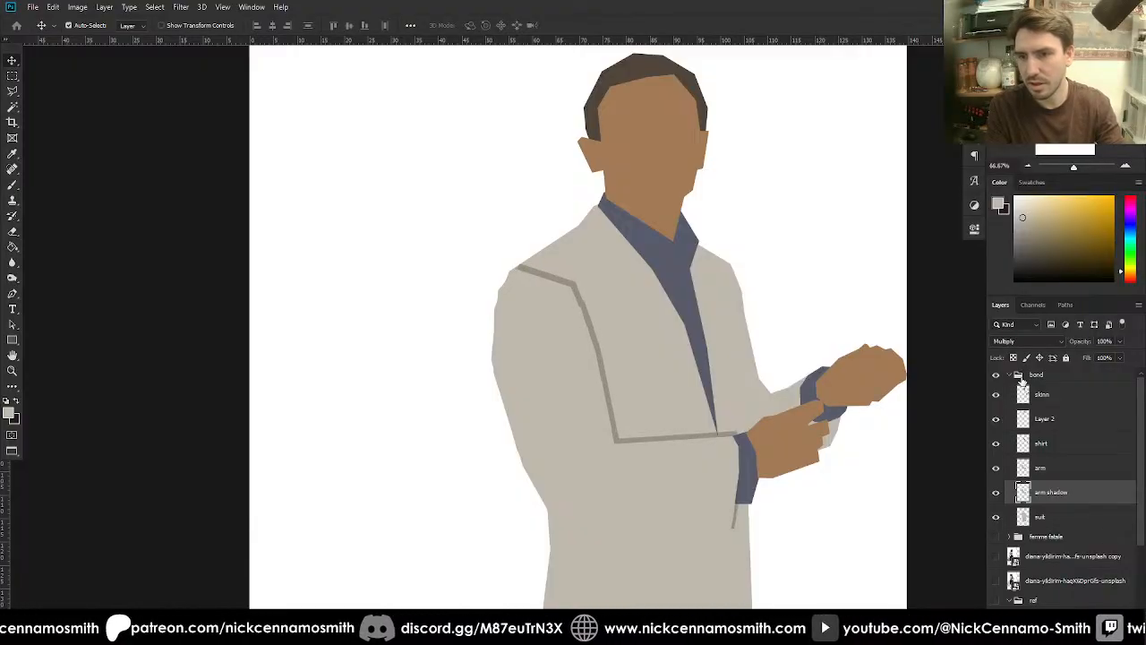
pyautogui.press('Down')
pyautogui.press('Down')
pyautogui.press('Up')
pyautogui.press('Up')
pyautogui.press('Up')
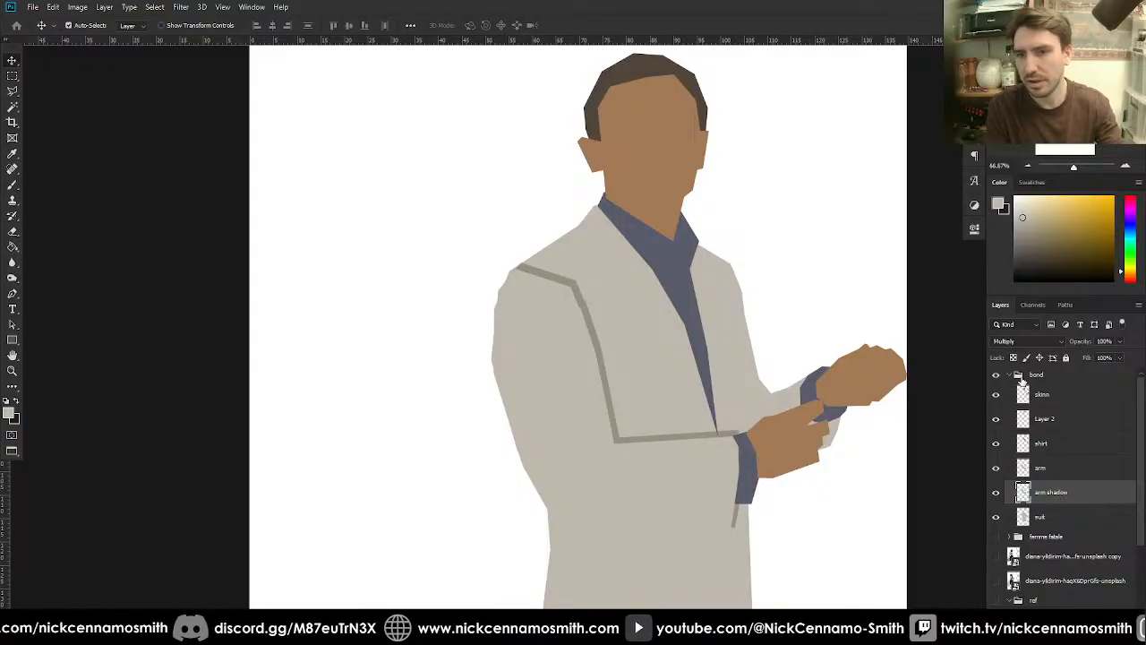
# - Apply a Gaussian Blur with a radius of 4.3 pixels to the arm shadow layer
pyautogui.click(180, 7)
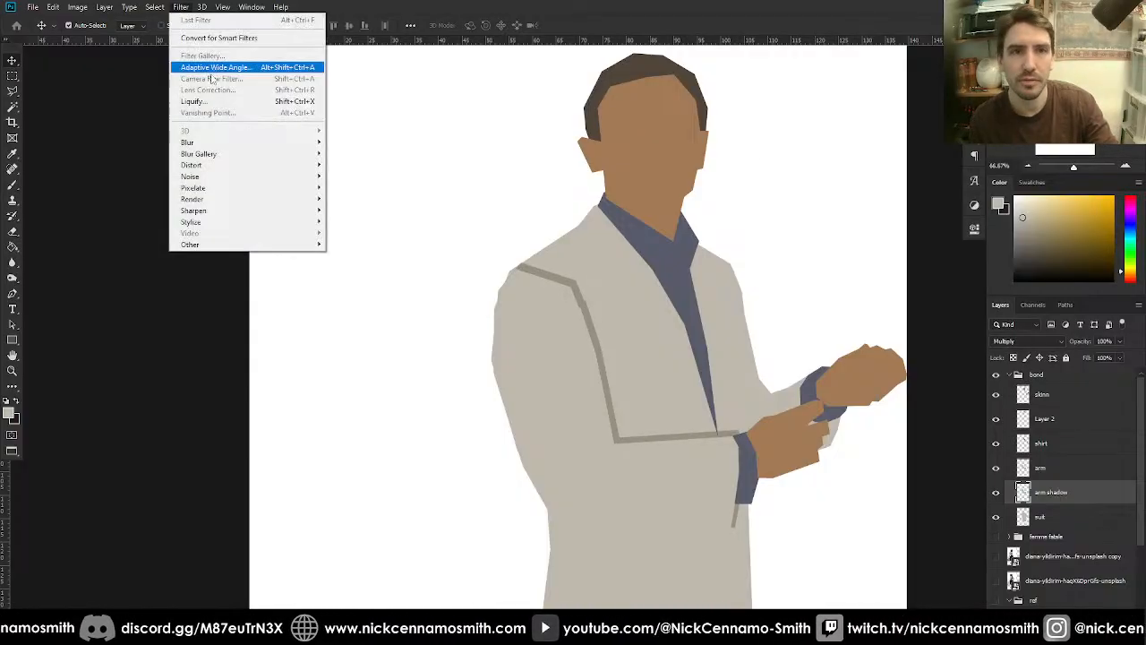
pyautogui.moveTo(243, 144)
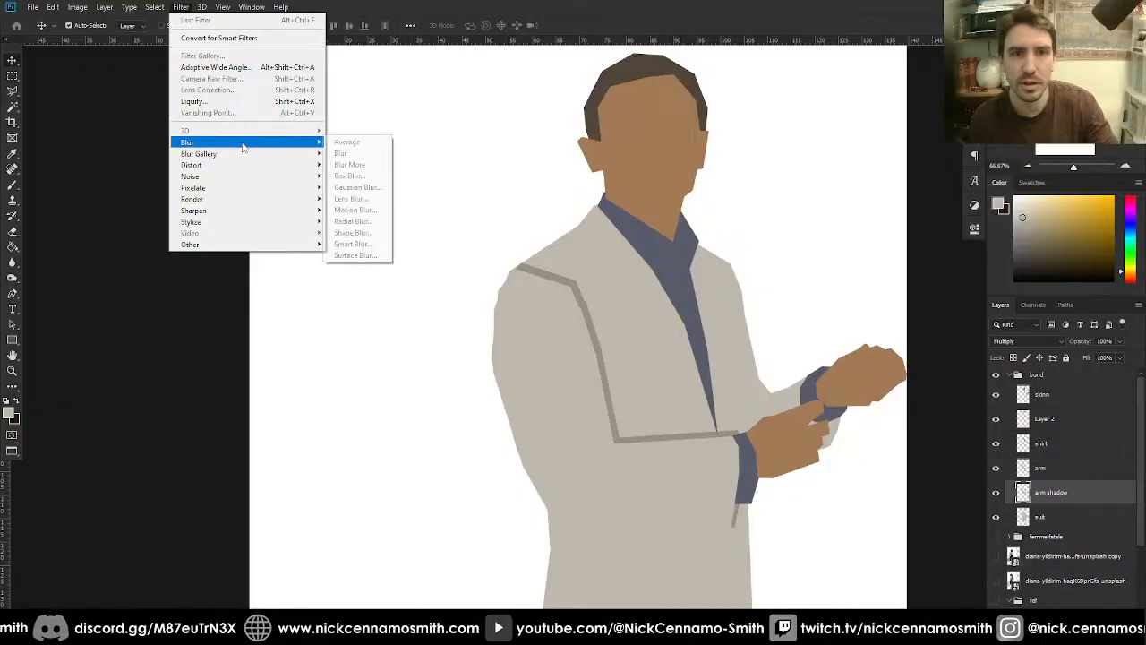
pyautogui.click(373, 190)
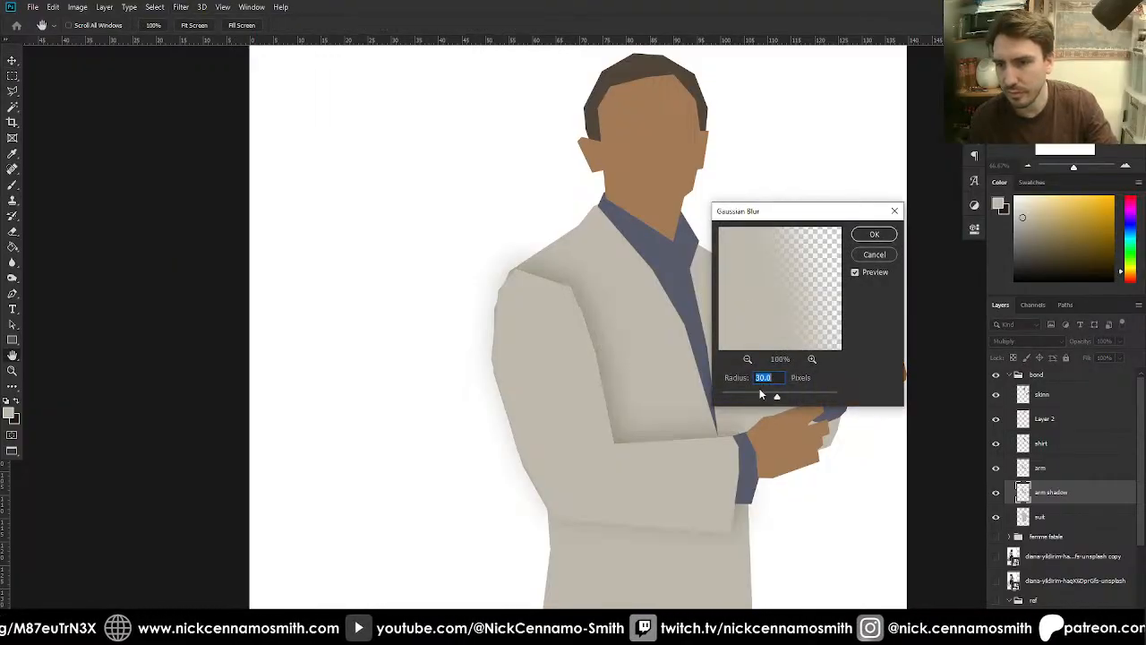
pyautogui.moveTo(760, 395); pyautogui.dragTo(749, 397)
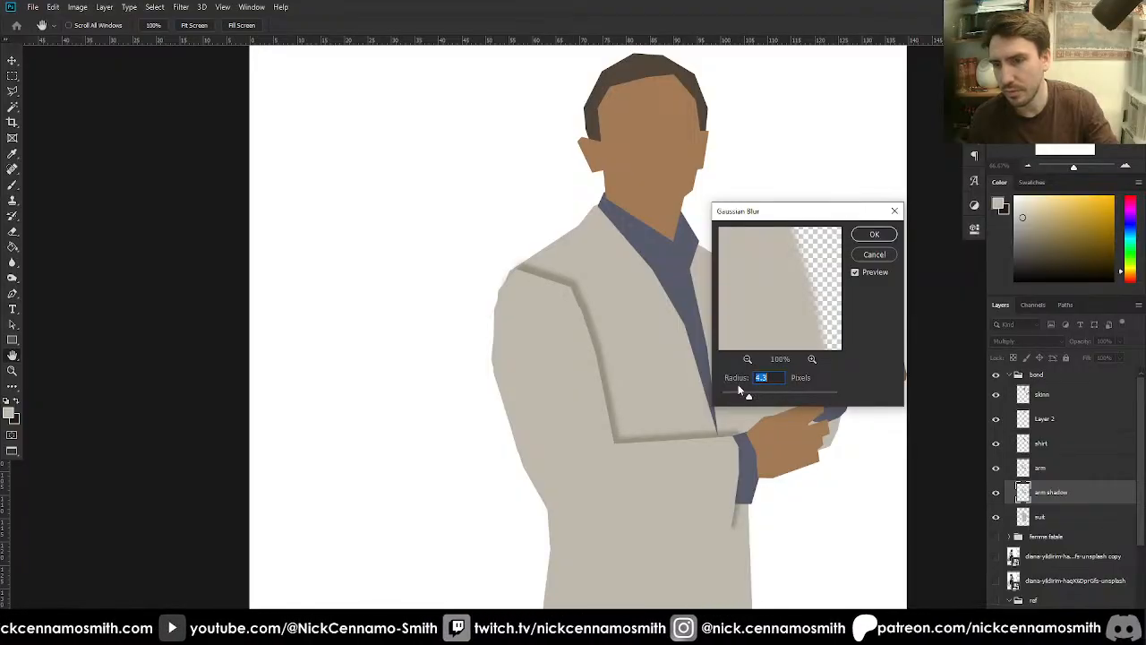
pyautogui.press('Return')
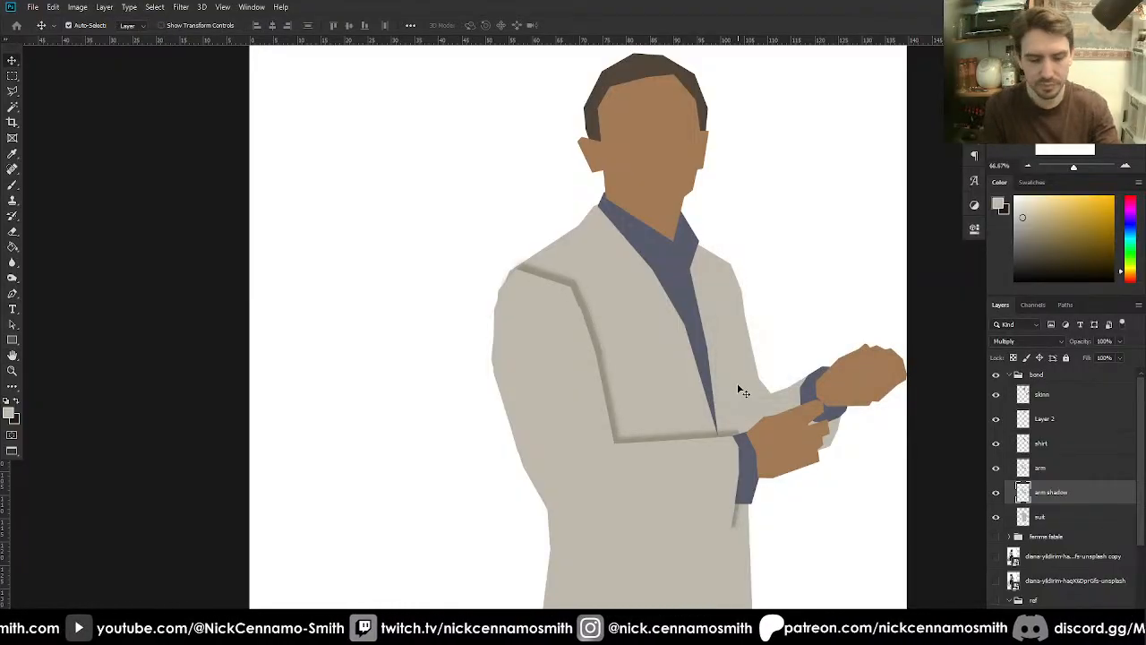
# - Erase the arm shadow at the shoulder and below the cuff with a soft 250 px eraser, and set the layer's opacity to 42%
pyautogui.moveTo(509, 259); pyautogui.dragTo(498, 289)
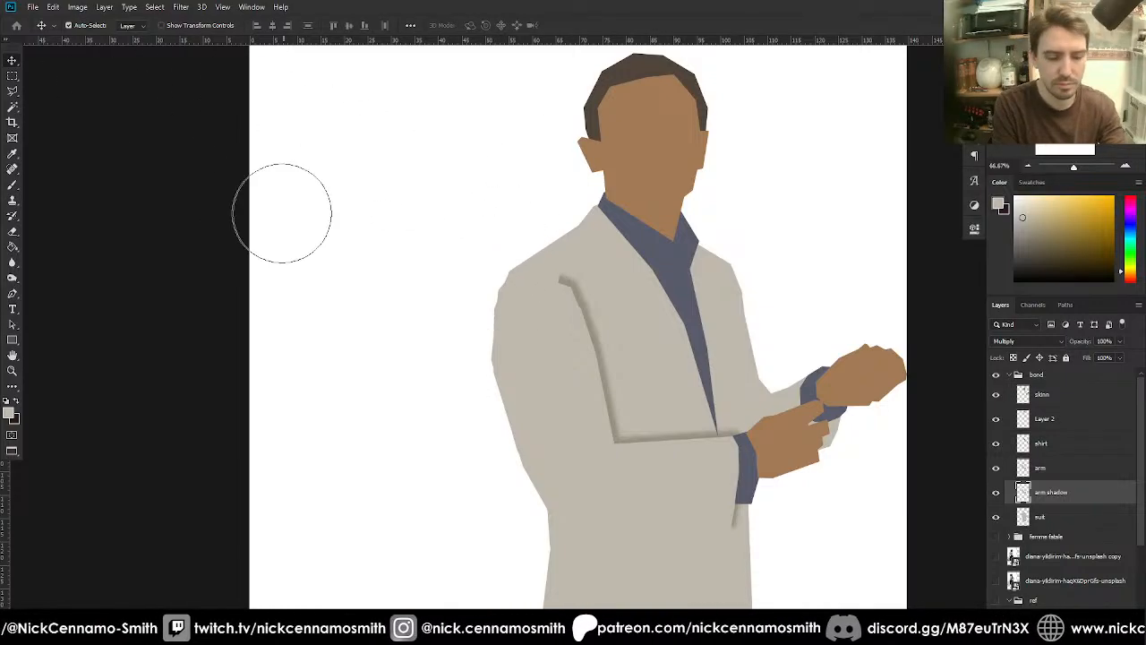
pyautogui.press('e')
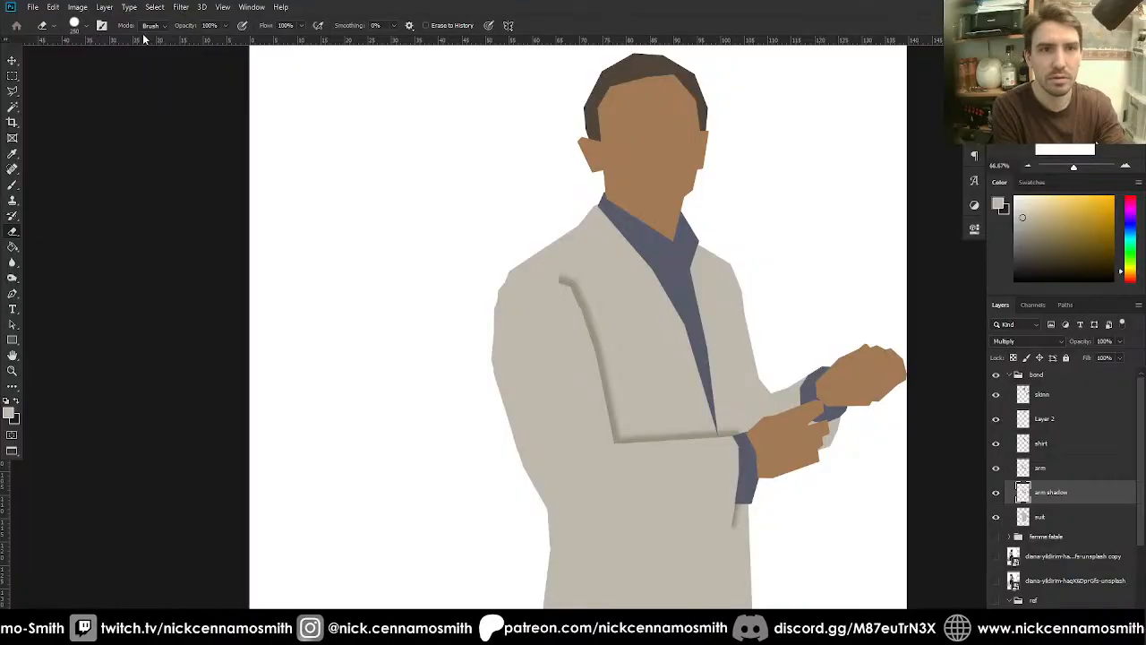
pyautogui.click(76, 25)
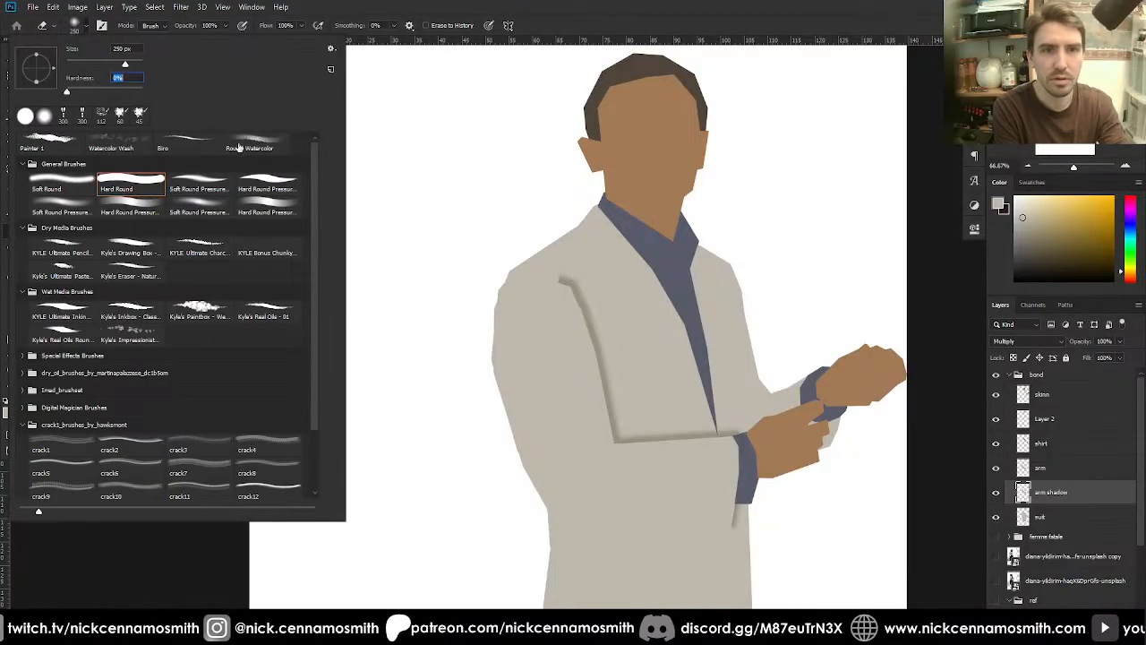
pyautogui.click(430, 194)
pyautogui.moveTo(516, 246); pyautogui.dragTo(535, 240)
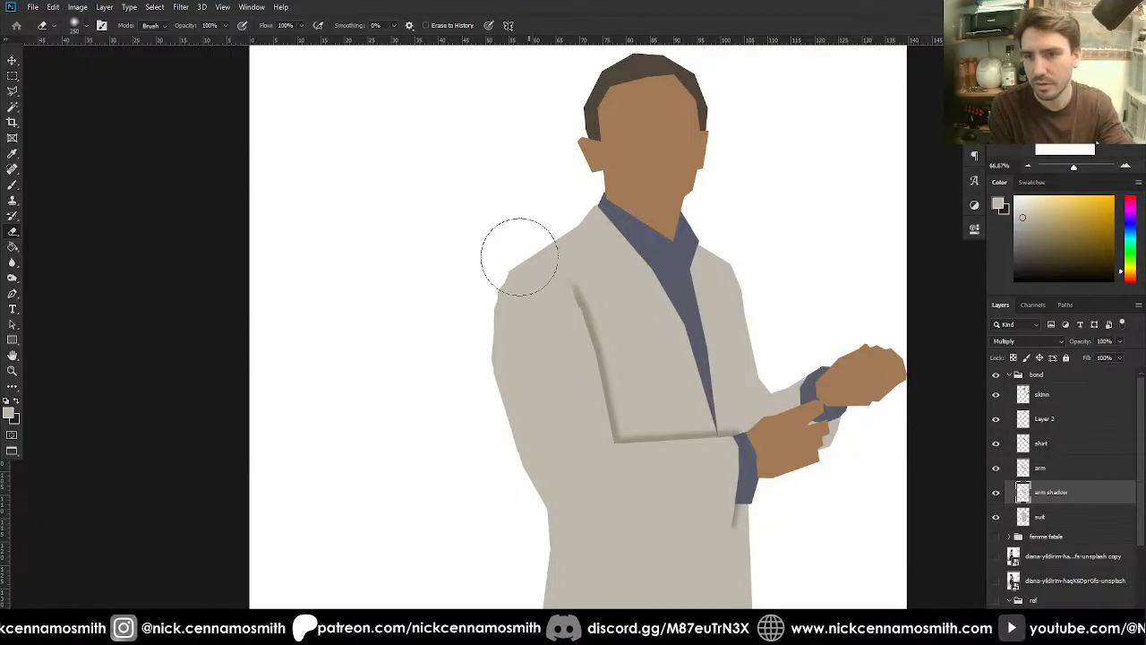
pyautogui.moveTo(773, 555)
pyautogui.mouseDown()
pyautogui.moveTo(785, 524)
pyautogui.moveTo(811, 524)
pyautogui.mouseUp()
pyautogui.moveTo(1120, 341); pyautogui.dragTo(1092, 359)
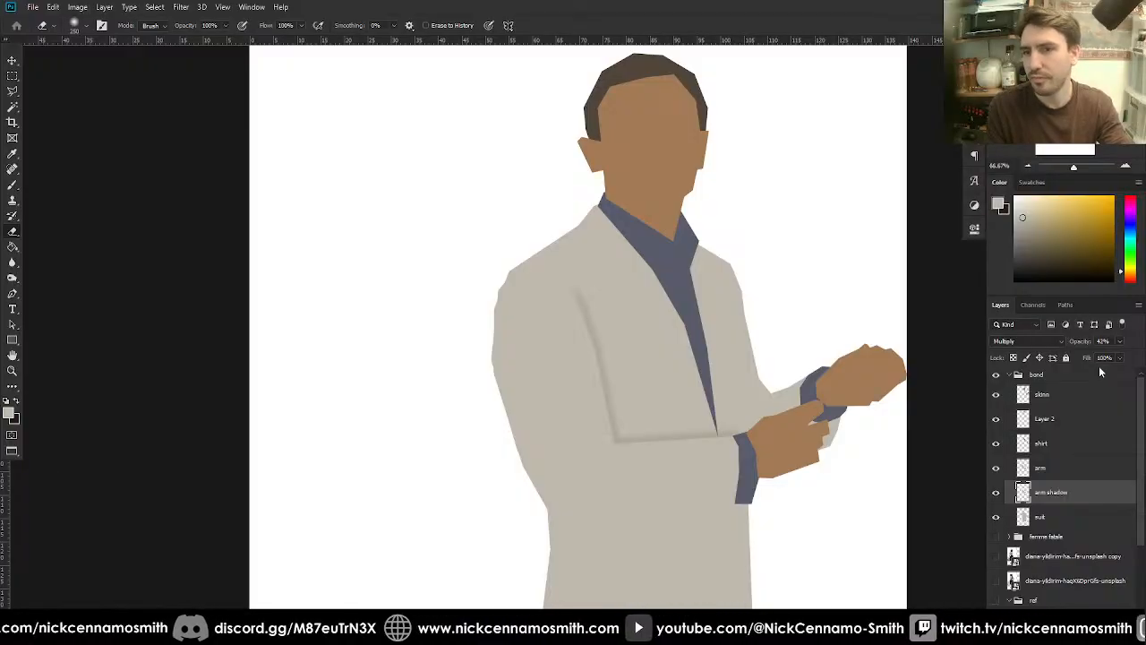
pyautogui.hotkey('ctrl', '0')
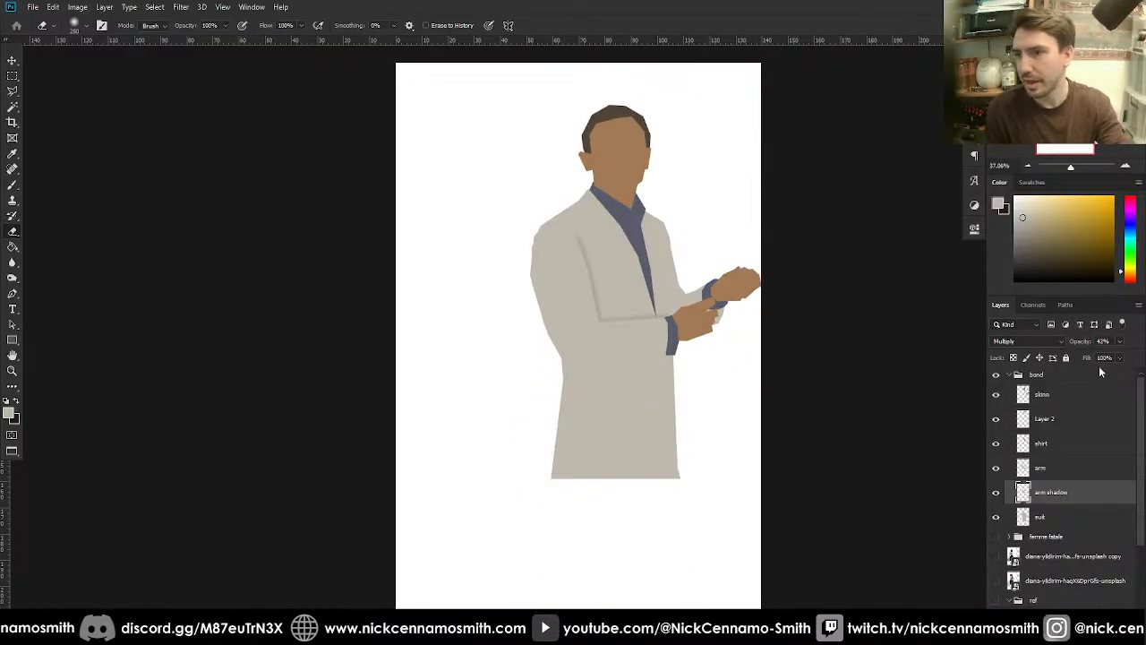
# - Collapse and hide the bond group, and show the ref group's photo of the man in the pale suit
pyautogui.click(1100, 374)
pyautogui.click(1009, 374)
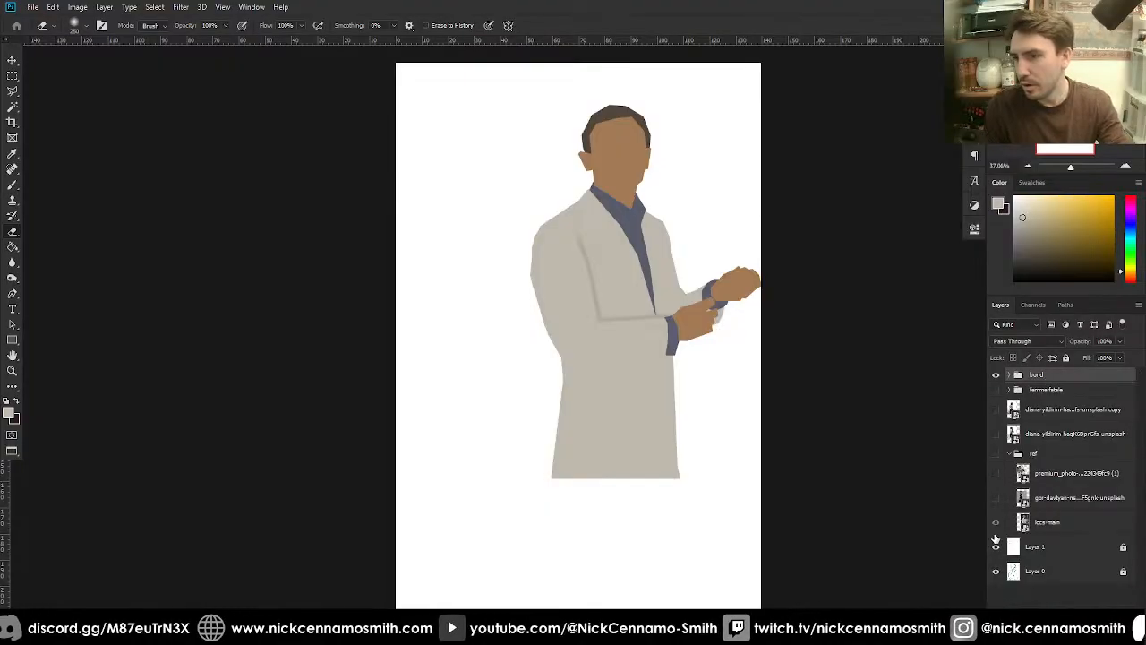
pyautogui.click(996, 454)
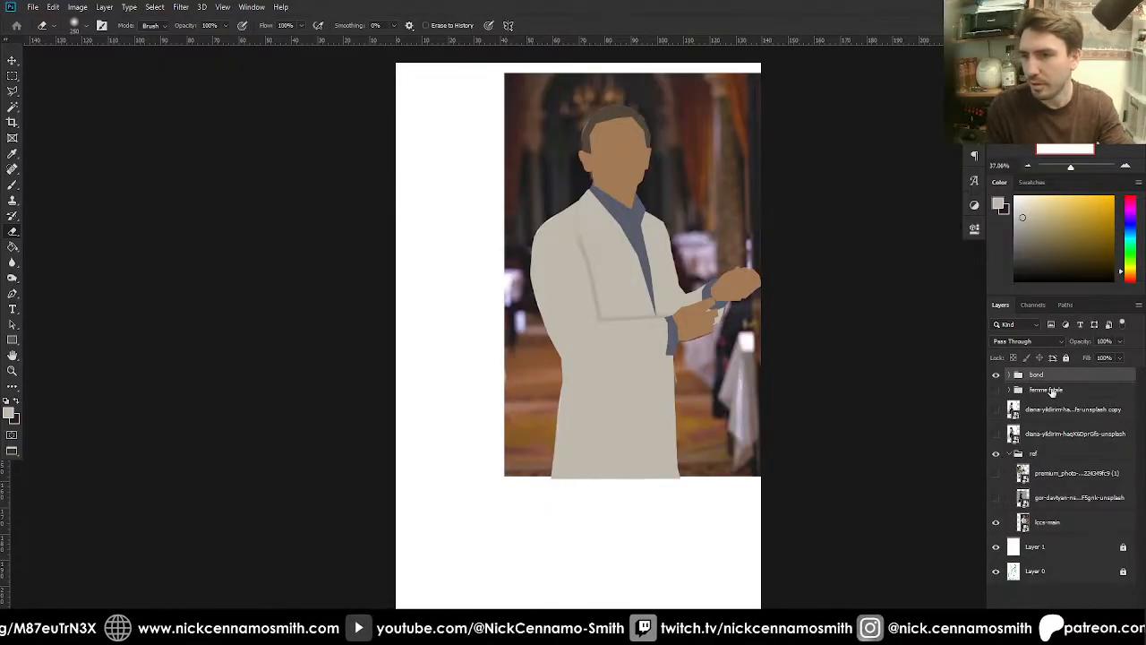
pyautogui.click(996, 375)
pyautogui.hotkey('ctrl', '1')
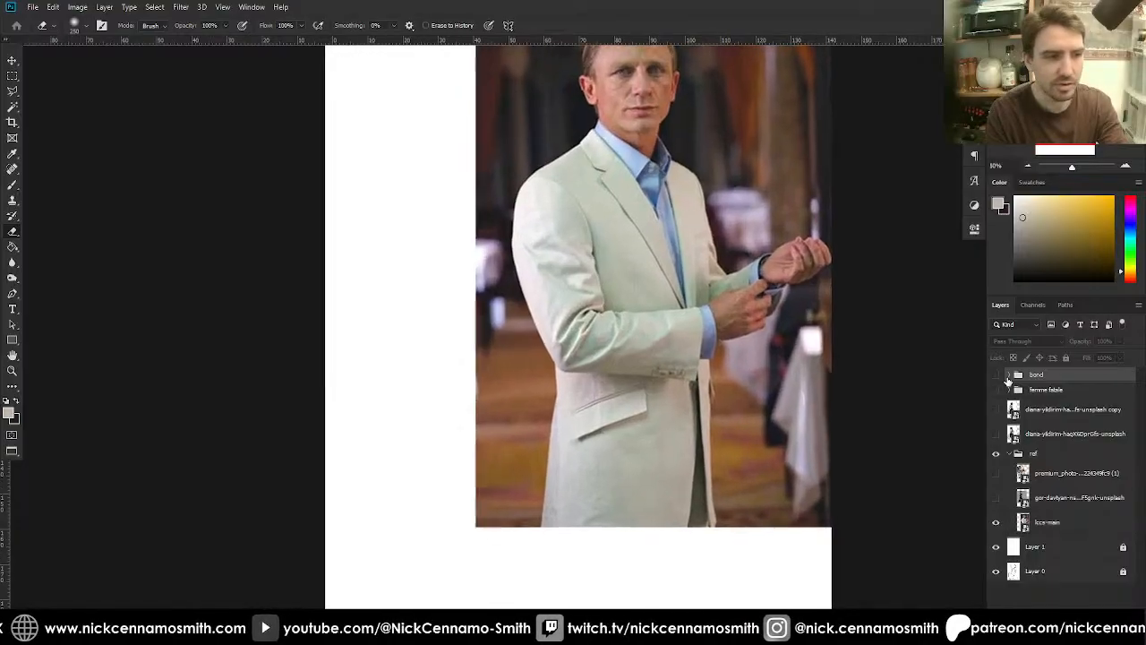
# - Outline the man's lips in the reference photo with the Polygonal Lasso
pyautogui.moveTo(683, 393); pyautogui.dragTo(501, 598)
pyautogui.moveTo(672, 188); pyautogui.dragTo(517, 369)
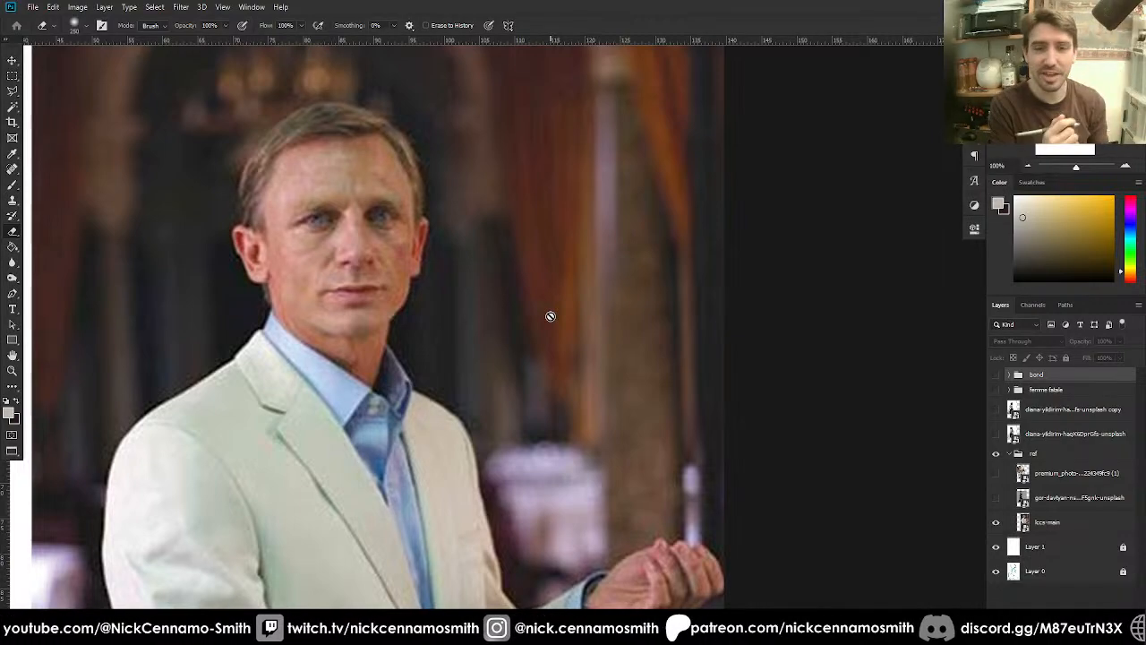
pyautogui.press('l')
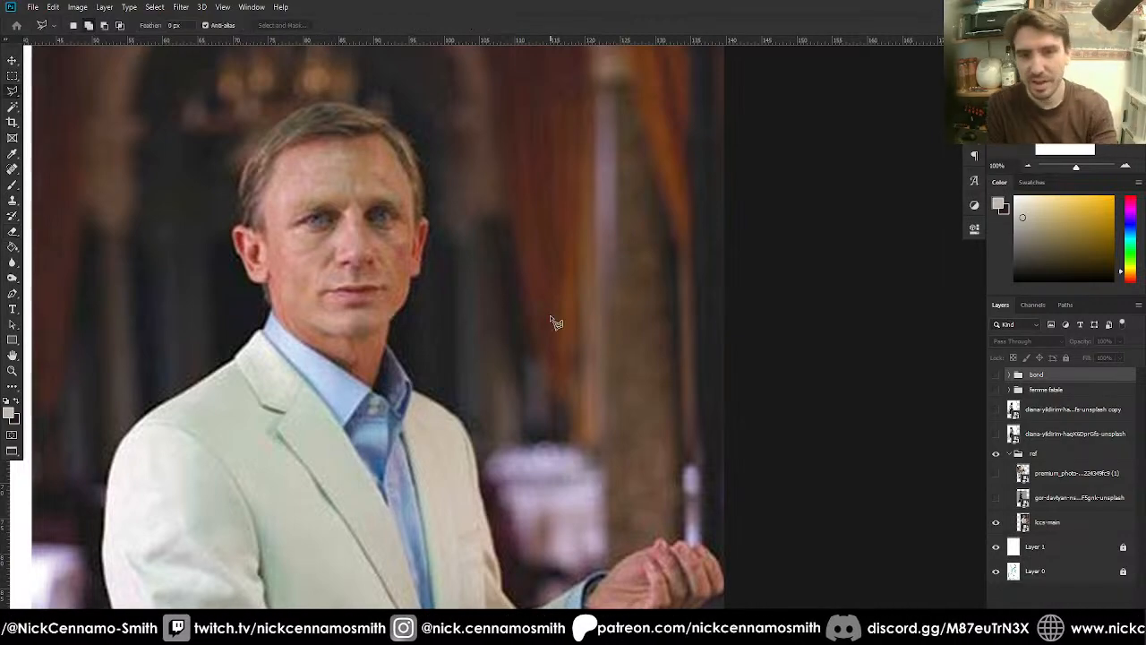
pyautogui.hotkey('ctrl', '+')
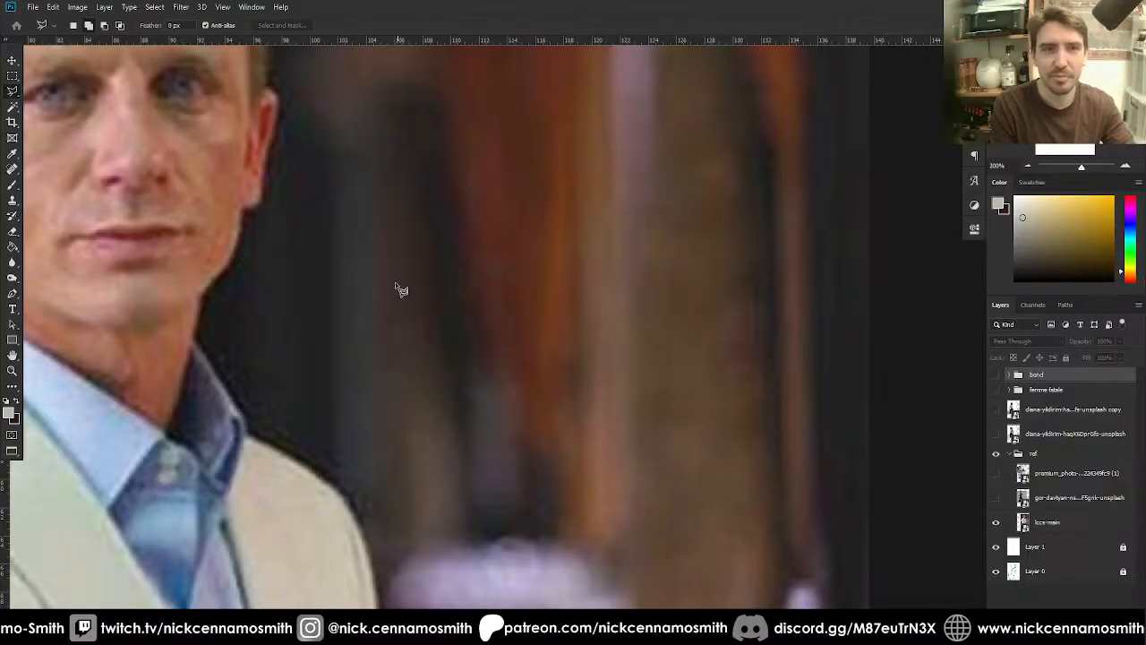
pyautogui.moveTo(387, 291); pyautogui.dragTo(619, 301)
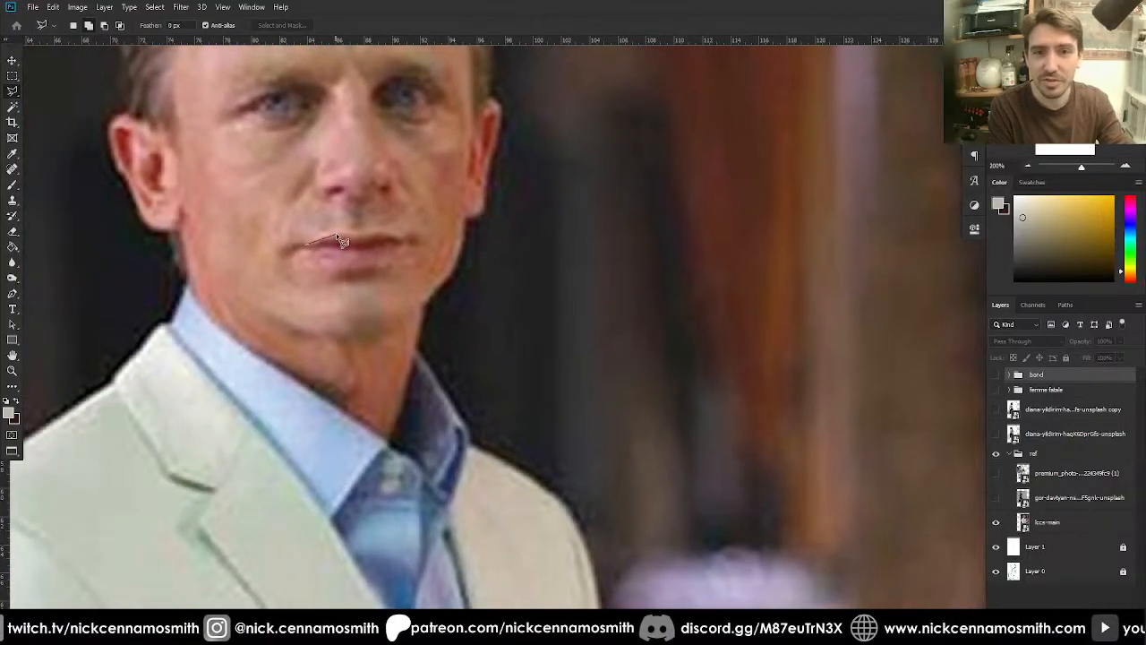
pyautogui.moveTo(338, 237); pyautogui.dragTo(376, 245)
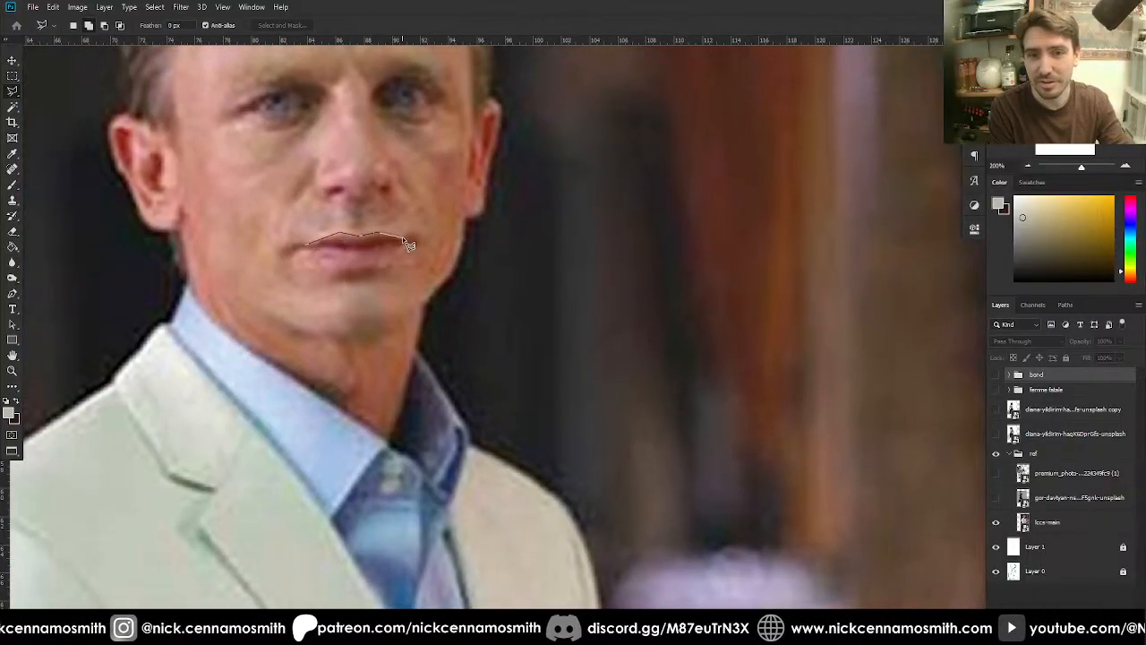
pyautogui.moveTo(366, 265); pyautogui.dragTo(308, 248)
# - Sample the photo's reddish-brown lip colour, fill the lips selection with it on a new layer above the bond group, and deselect
pyautogui.press('i')
pyautogui.click(363, 234)
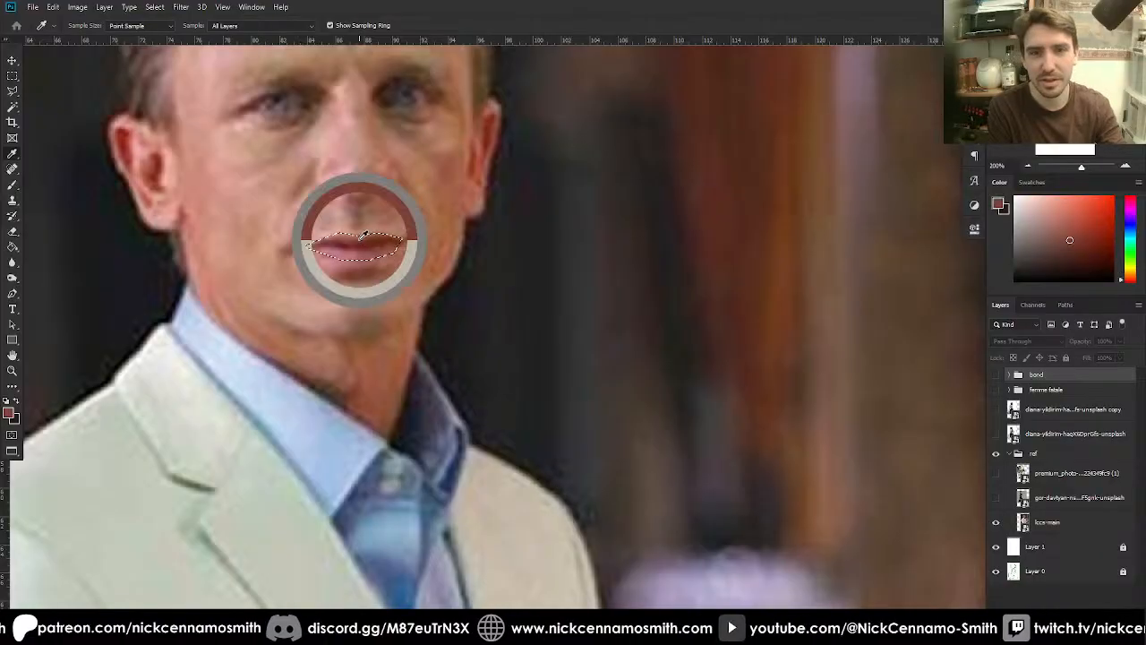
pyautogui.press('g')
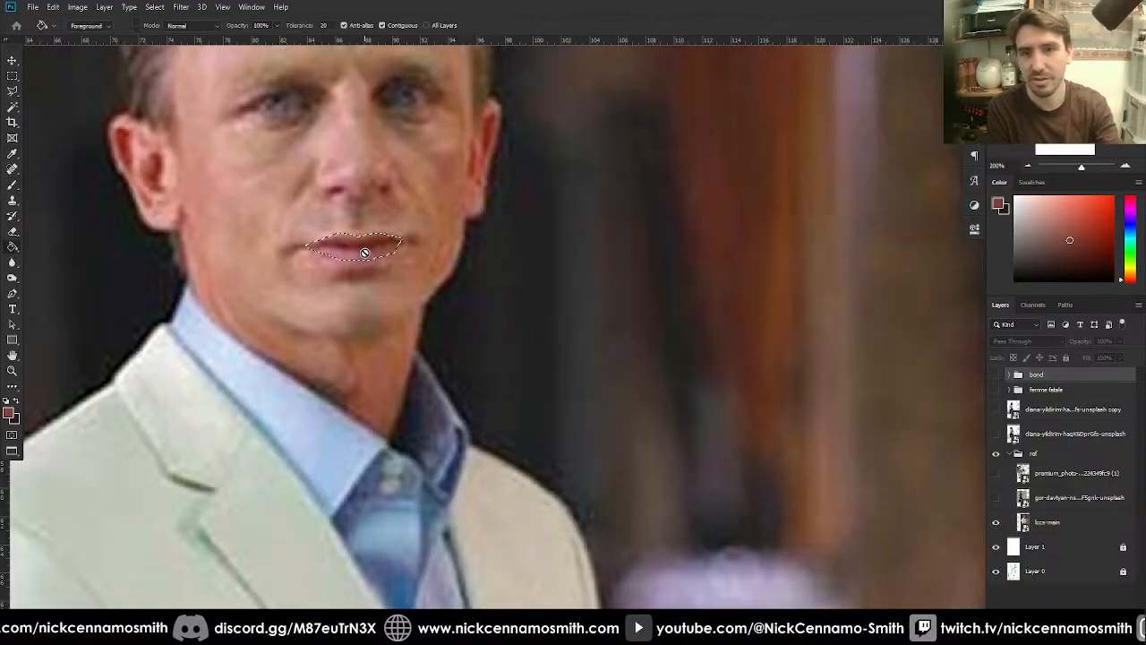
pyautogui.hotkey('ctrl', 'shift', 'alt', 'n')
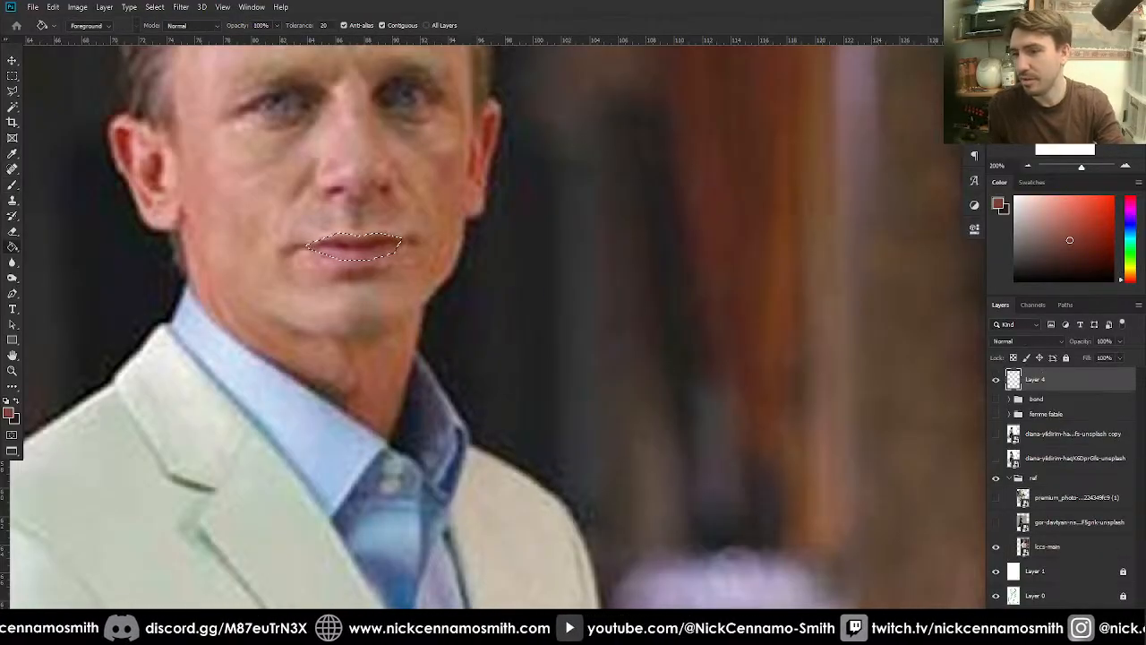
pyautogui.click(376, 255)
pyautogui.hotkey('ctrl', '0')
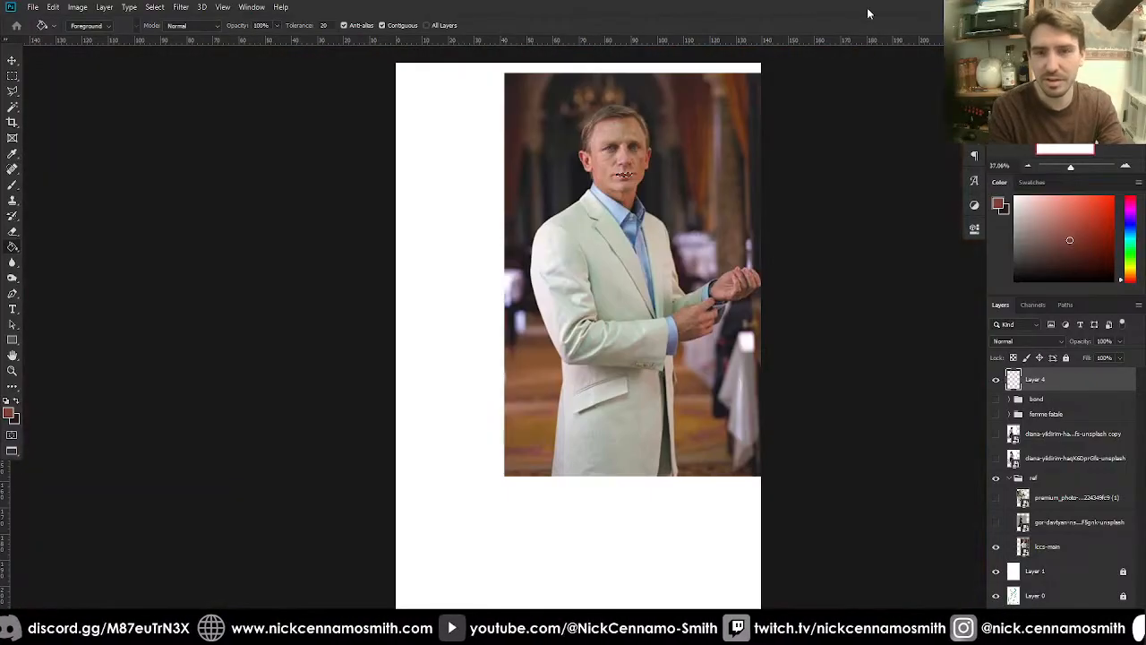
pyautogui.hotkey('ctrl', 'd')
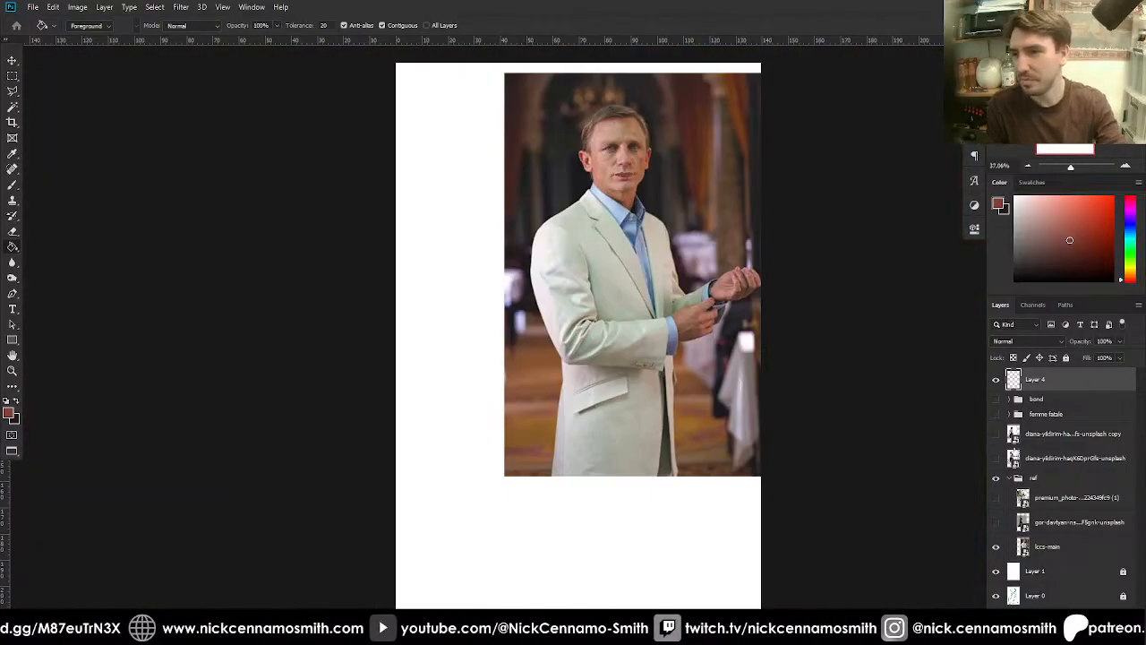
# - Hide the ref group, show the bond and femme fatale groups, and show the woman's lips layer instead of Layer 3
pyautogui.click(996, 478)
pyautogui.click(996, 399)
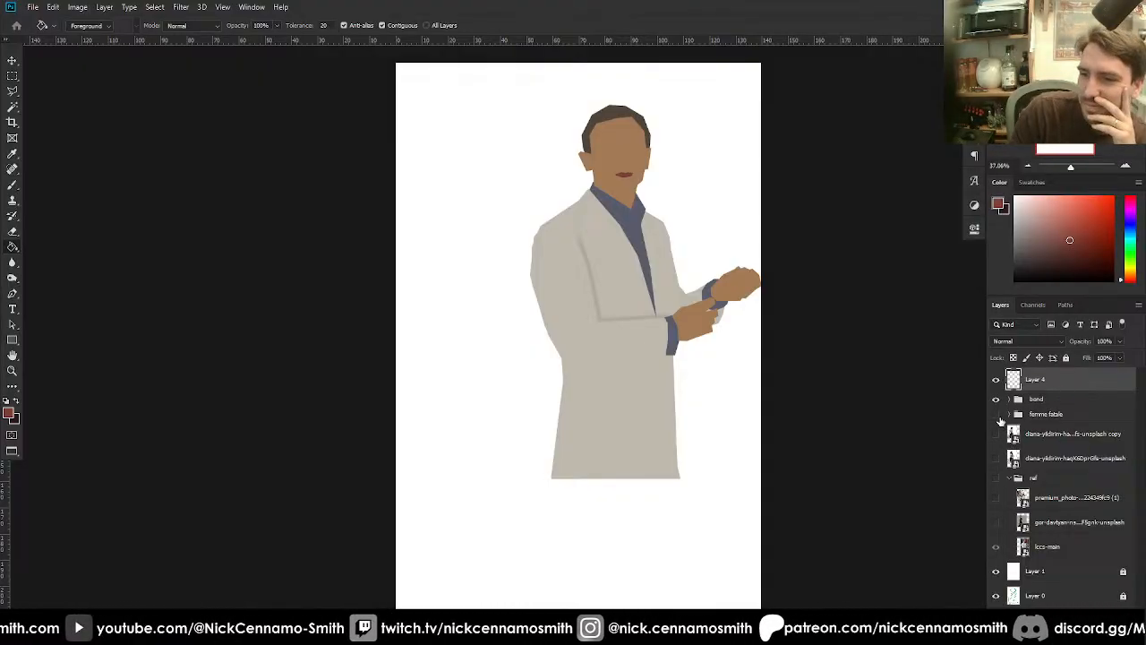
pyautogui.click(996, 414)
pyautogui.click(1017, 414)
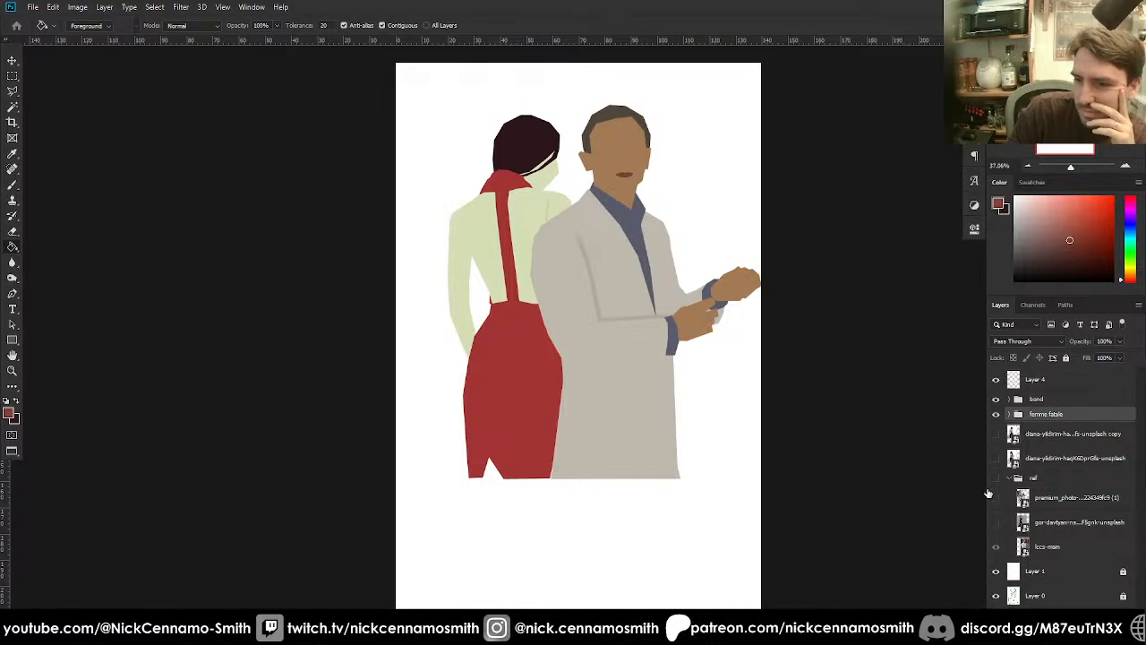
pyautogui.click(1009, 414)
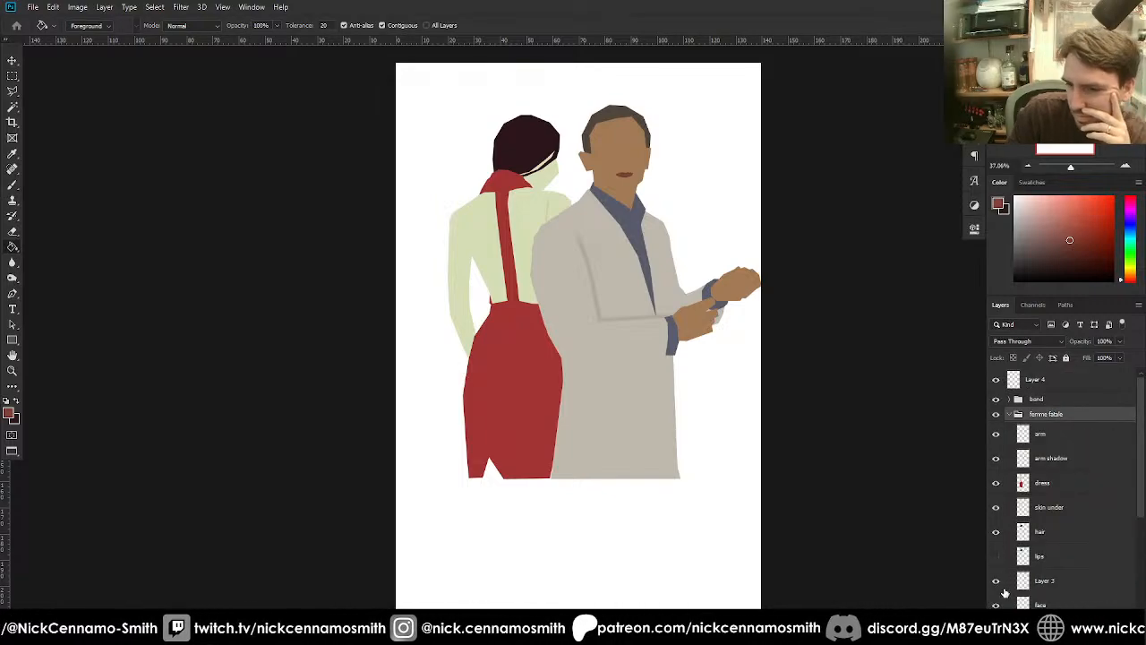
pyautogui.click(995, 557)
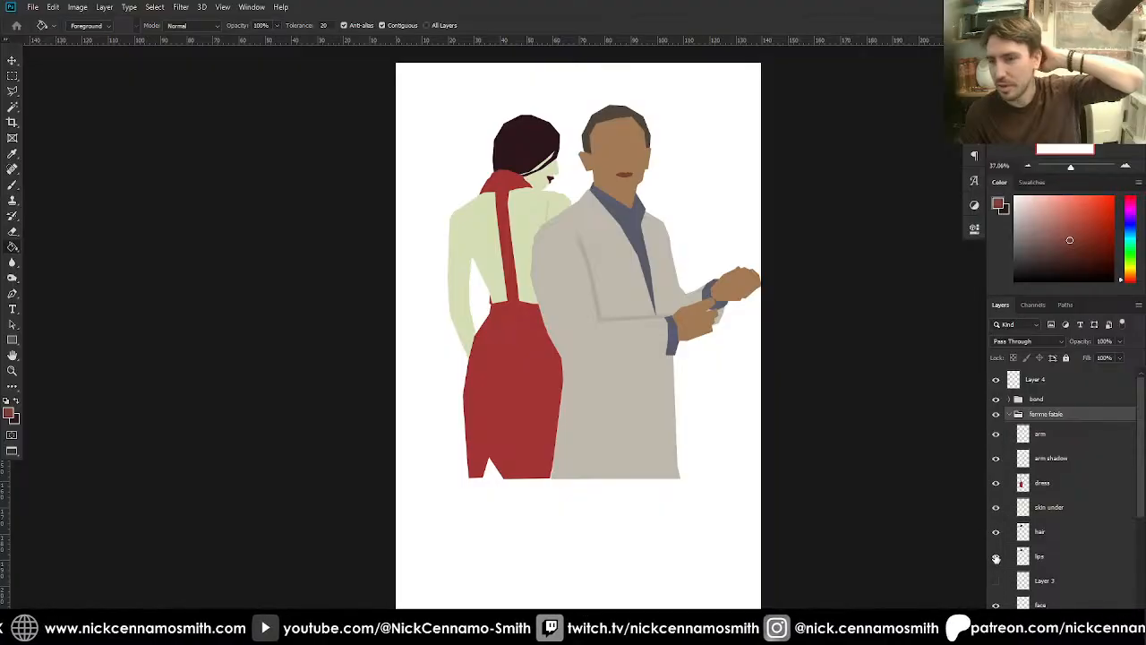
# - Collapse the femme fatale group and compare the composition with the woman hidden and shown
pyautogui.click(1012, 415)
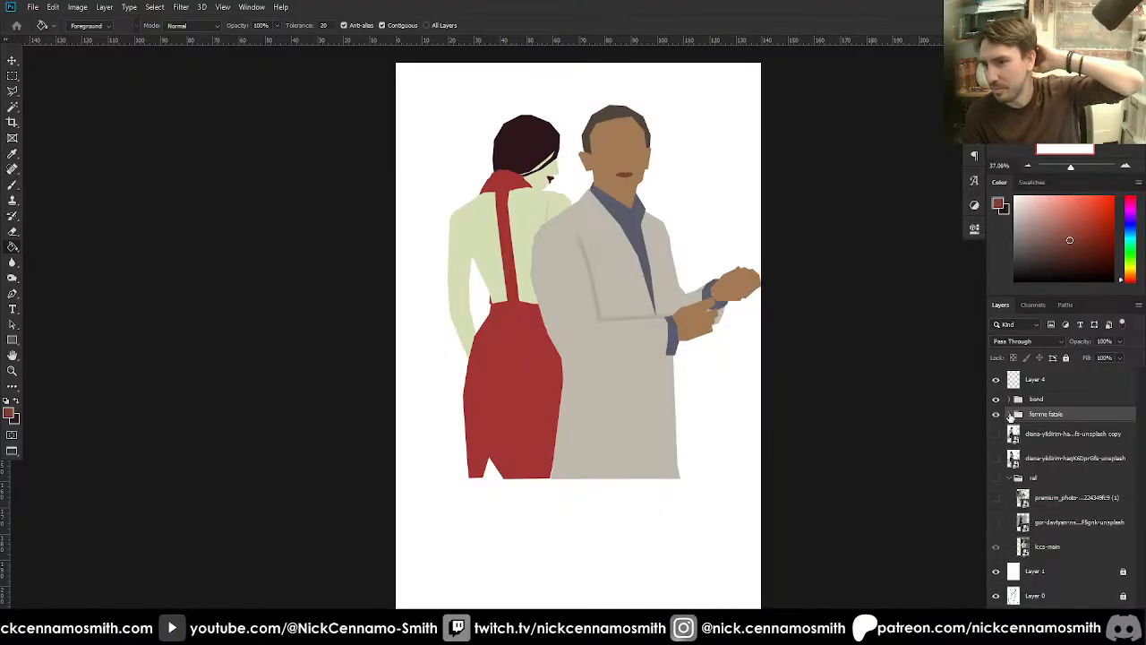
pyautogui.click(1012, 415)
pyautogui.click(1012, 415)
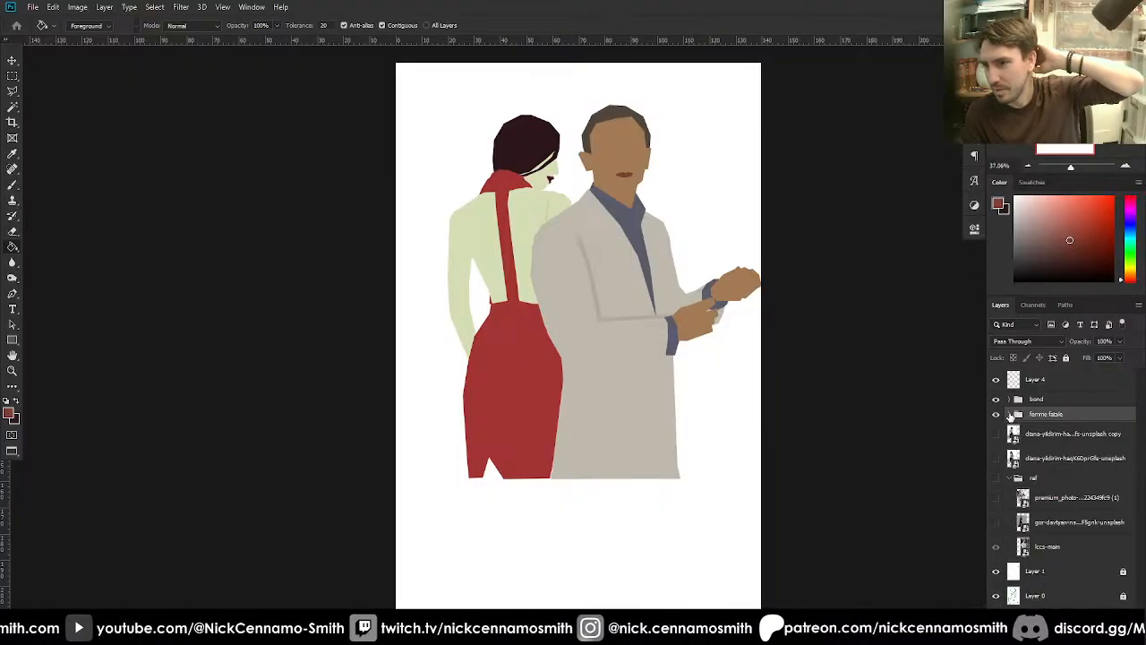
pyautogui.click(1010, 415)
pyautogui.click(1010, 415)
pyautogui.click(1010, 414)
pyautogui.click(1010, 415)
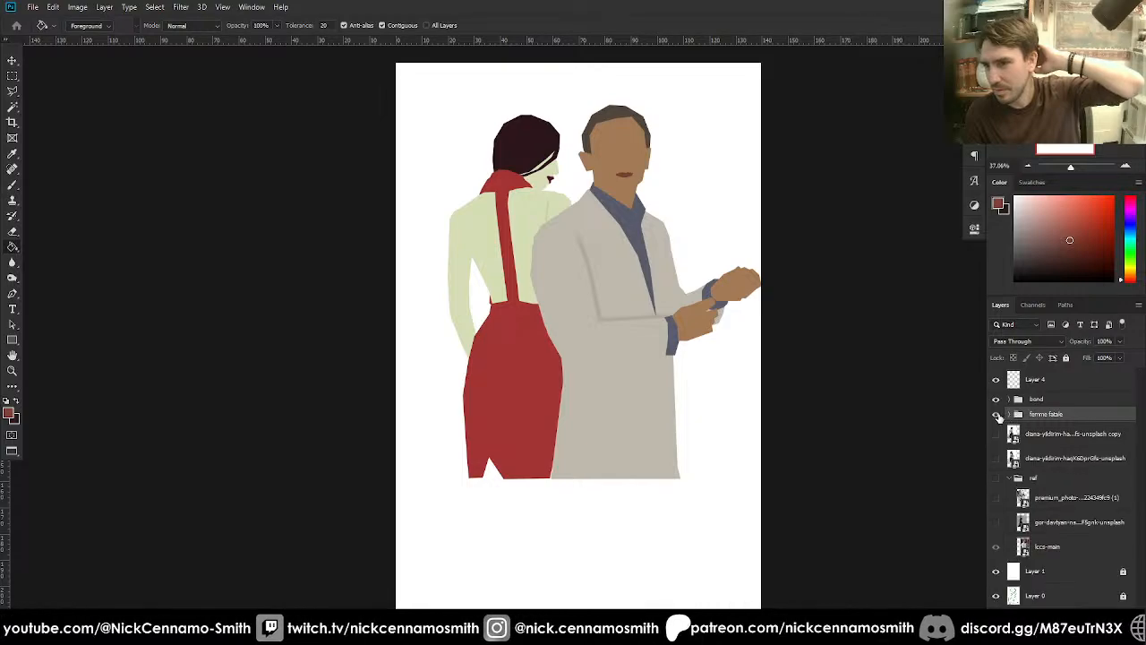
pyautogui.click(997, 415)
pyautogui.click(997, 414)
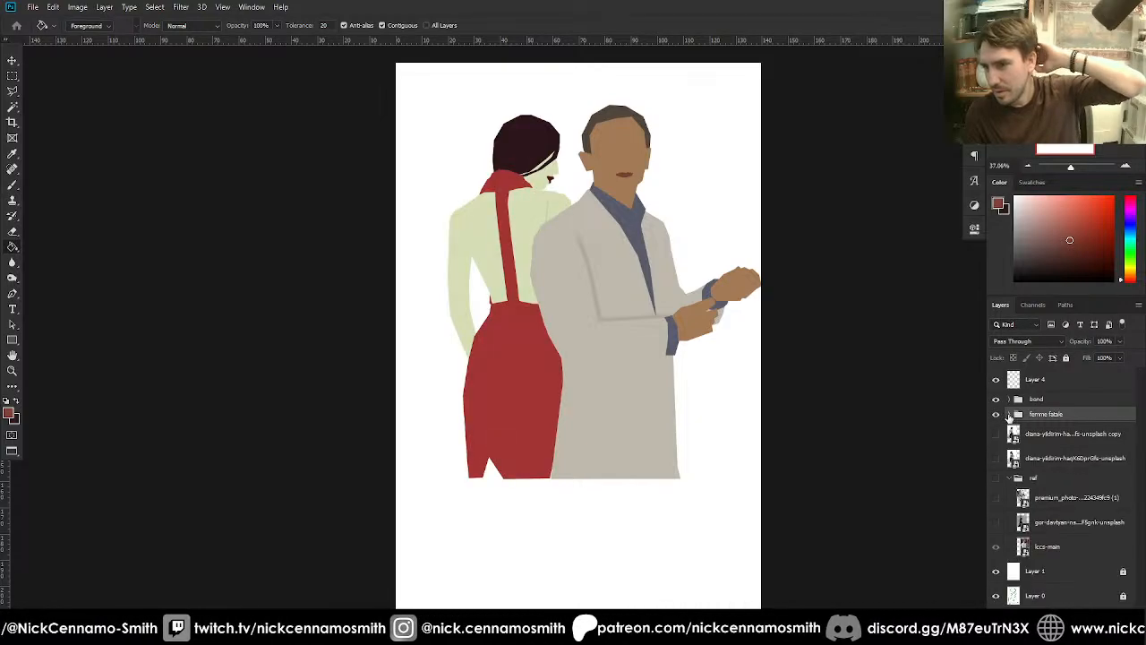
# - Collapse the ref group and move the two hidden unsplash photo layers of the woman into it
pyautogui.click(1009, 477)
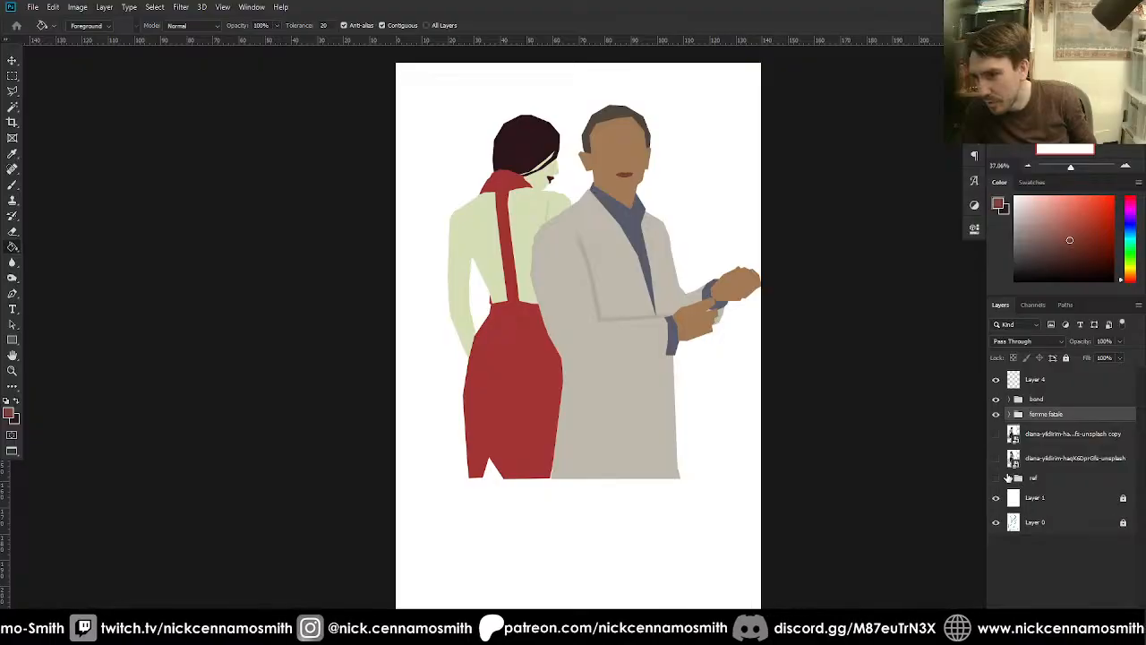
pyautogui.click(996, 434)
pyautogui.click(995, 457)
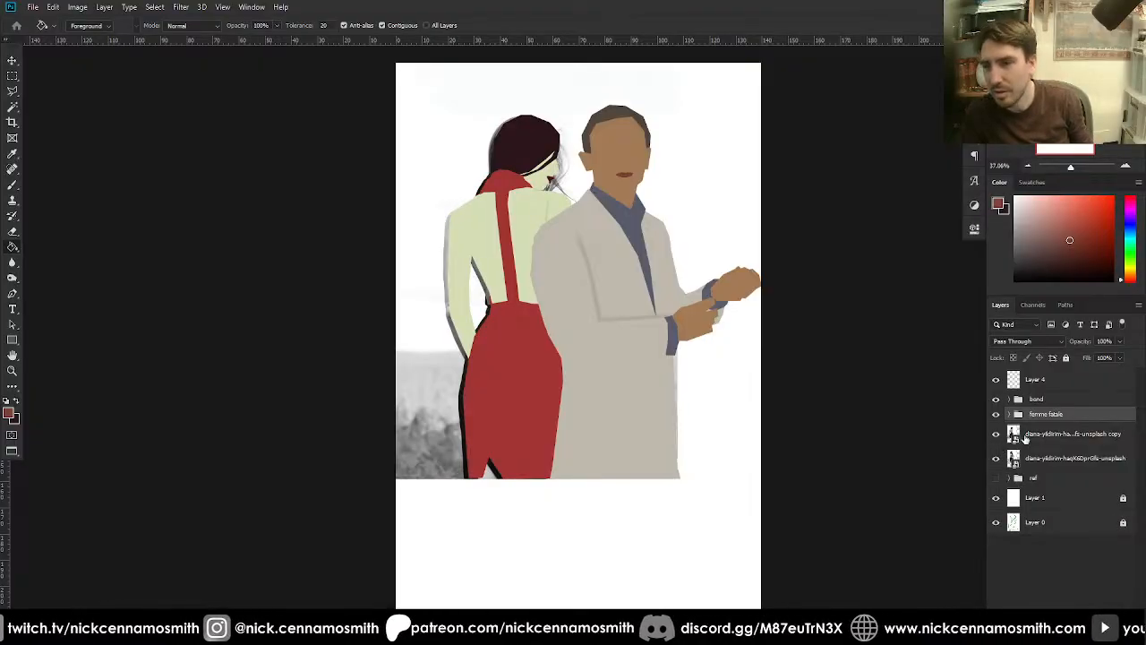
pyautogui.click(995, 435)
pyautogui.click(1043, 441)
pyautogui.keyDown('shift'); pyautogui.click(1043, 457); pyautogui.keyUp('shift')
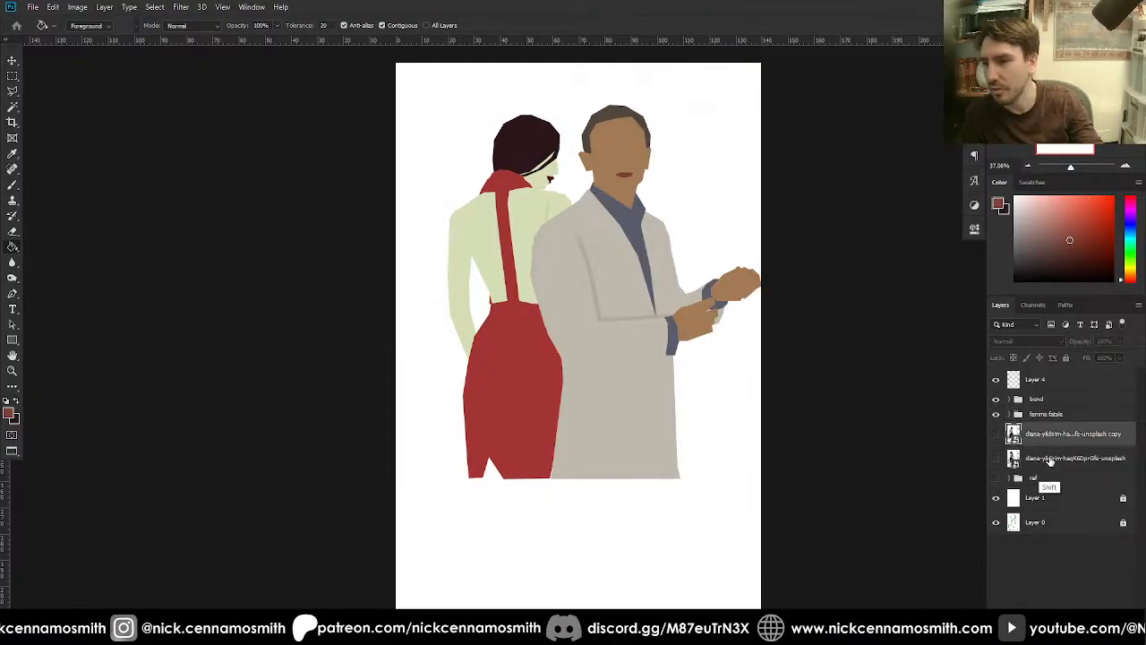
pyautogui.moveTo(1048, 435); pyautogui.dragTo(1043, 476)
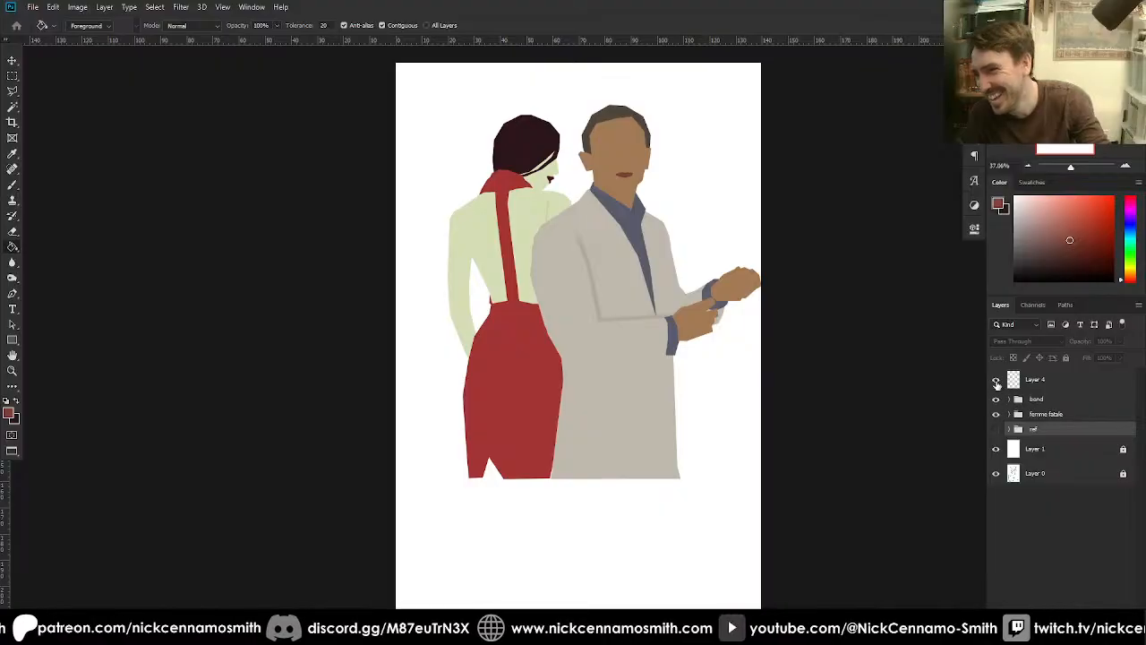
# - Compare the man's face with and without the lips on Layer 4, and delete that layer
pyautogui.click(997, 381)
pyautogui.click(997, 380)
pyautogui.click(998, 381)
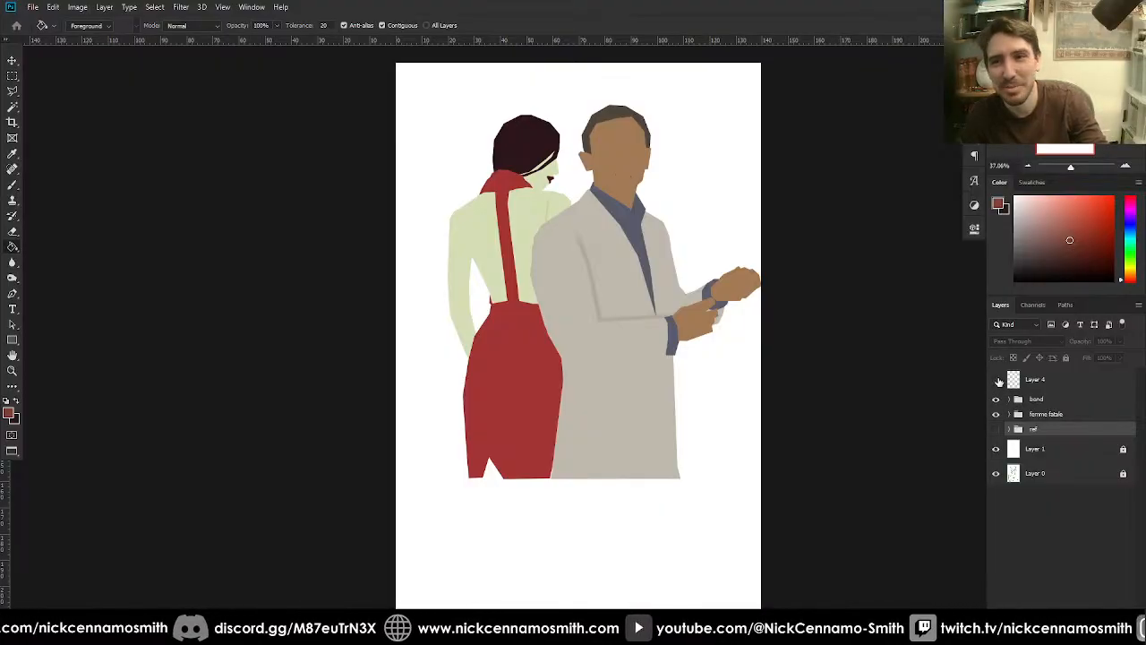
pyautogui.click(998, 381)
pyautogui.click(999, 381)
pyautogui.click(998, 381)
pyautogui.click(1026, 384)
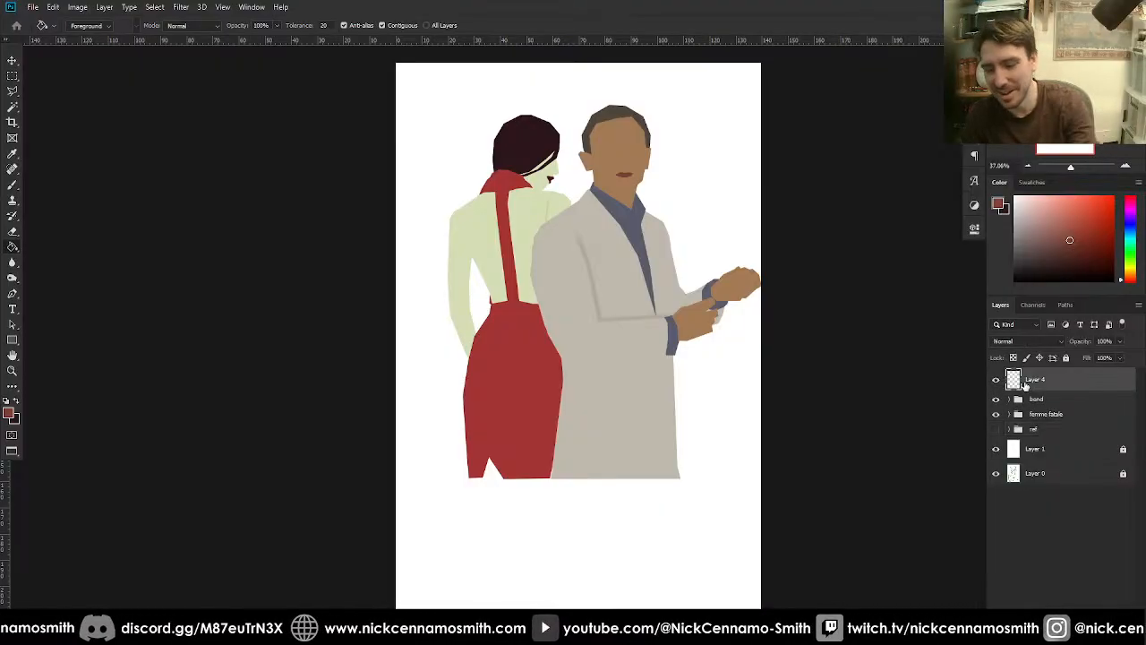
pyautogui.press('Delete')
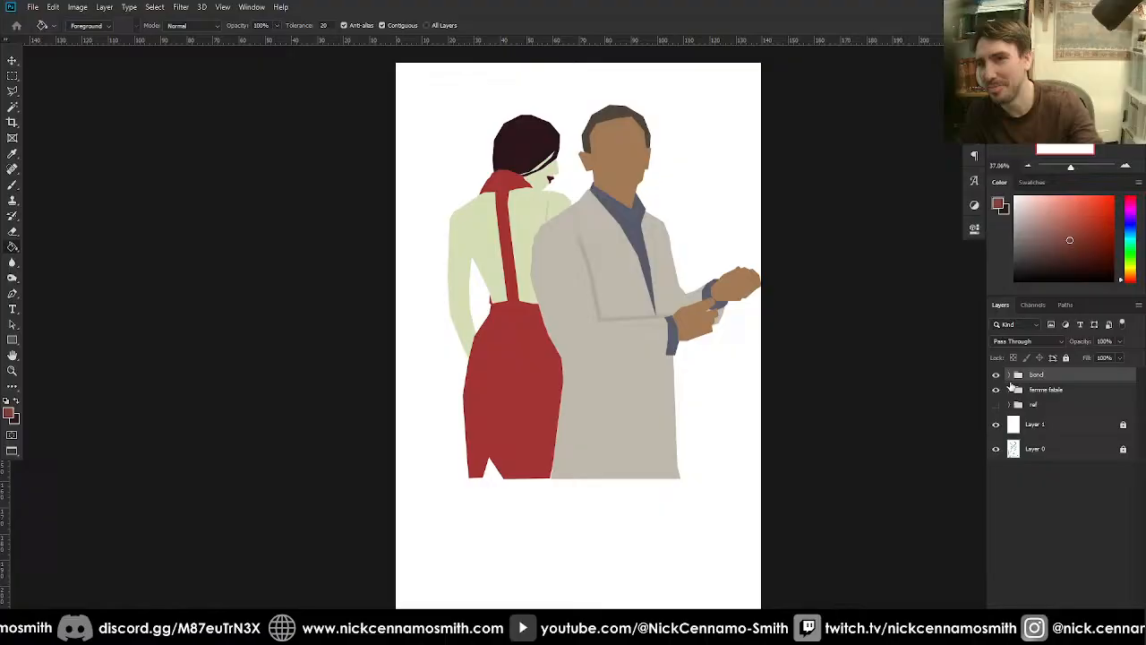
# - Hide the lips layer in the femme fatale group and add a layer mask to the face layer
pyautogui.click(1006, 390)
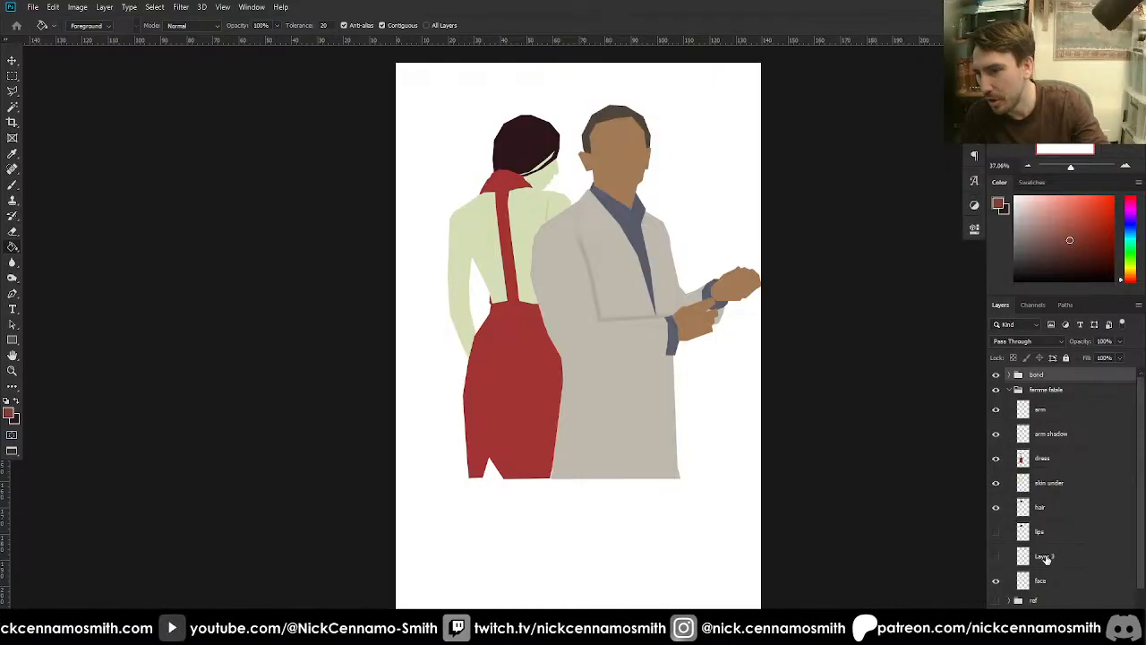
pyautogui.click(1043, 581)
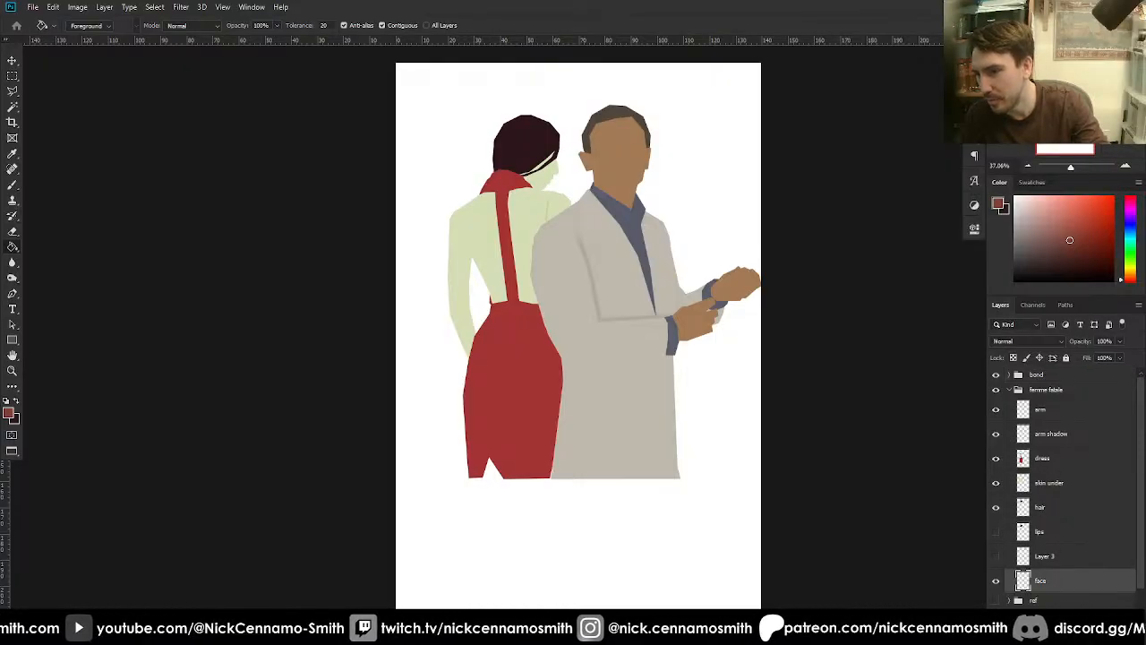
pyautogui.hotkey('ctrl', '+')
pyautogui.hotkey('ctrl', '+')
pyautogui.hotkey('ctrl', '+')
pyautogui.hotkey('ctrl', '+')
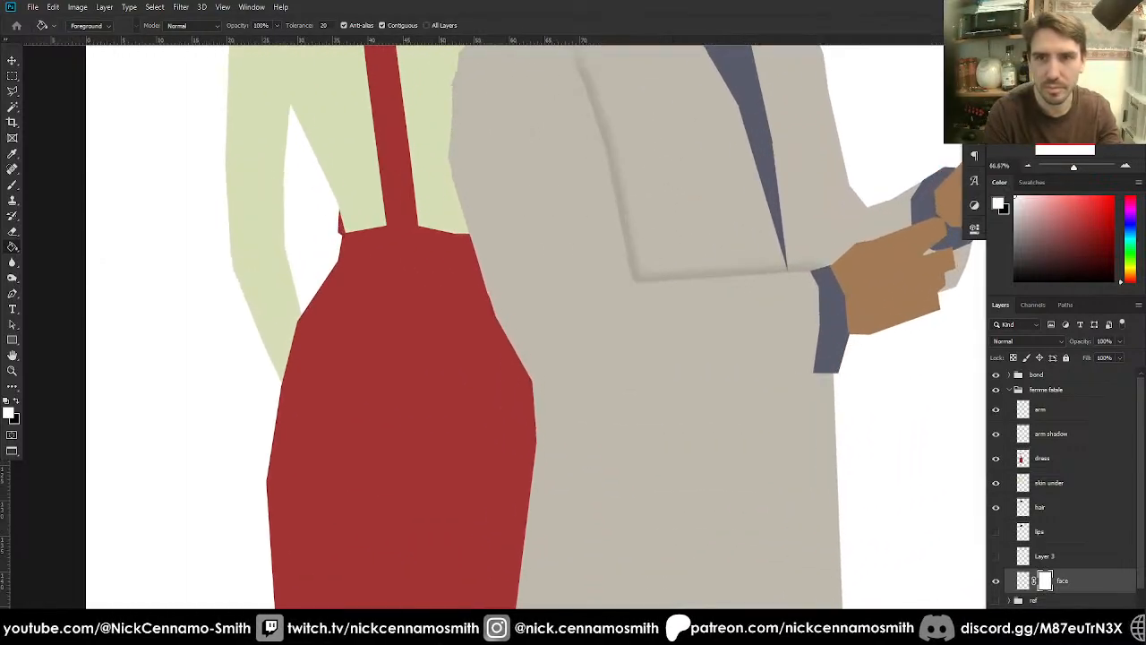
# - Select the woman's protruding nose, lips and chin with the Polygonal Lasso and paint the area black on the face layer's mask
pyautogui.scroll(10, 517, 312)
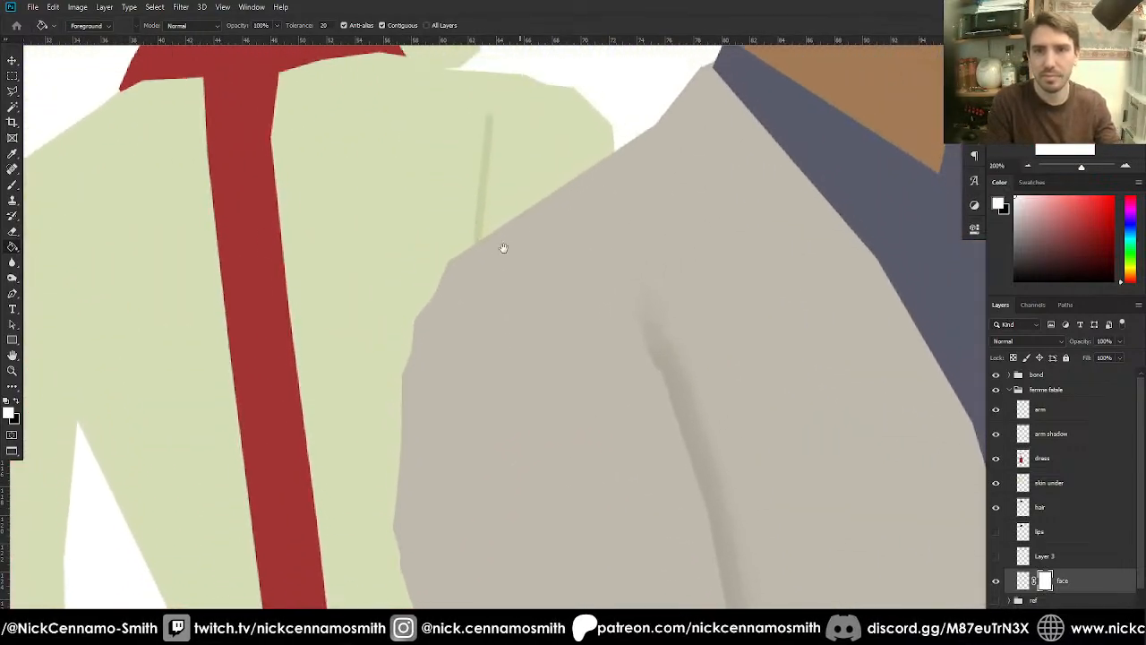
pyautogui.press('l')
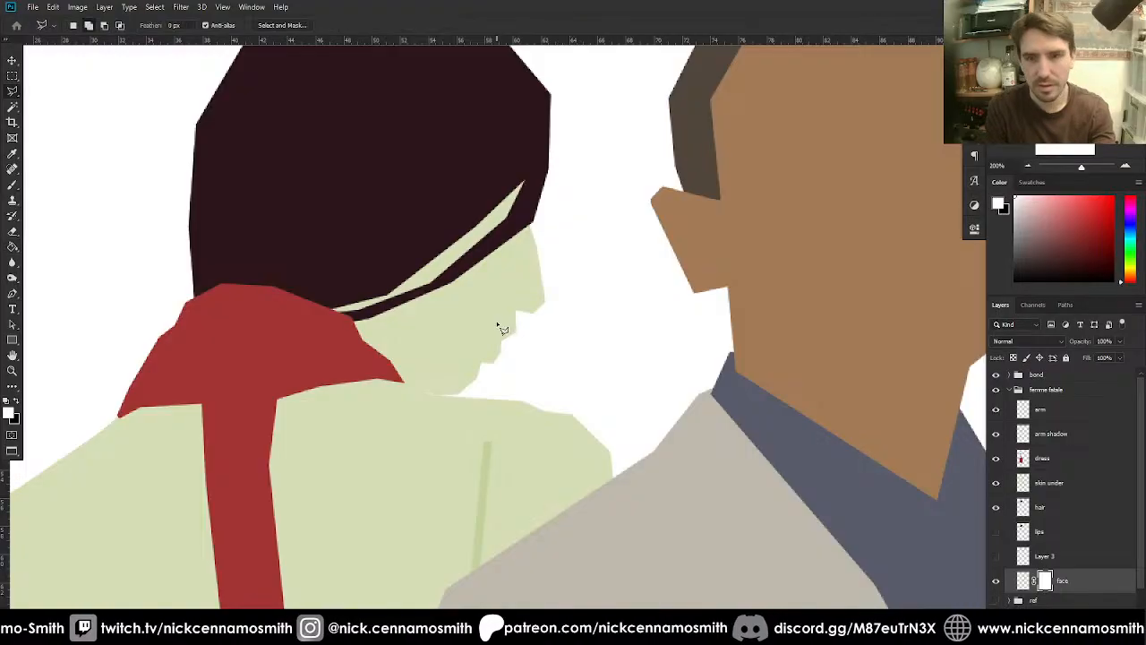
pyautogui.click(479, 370)
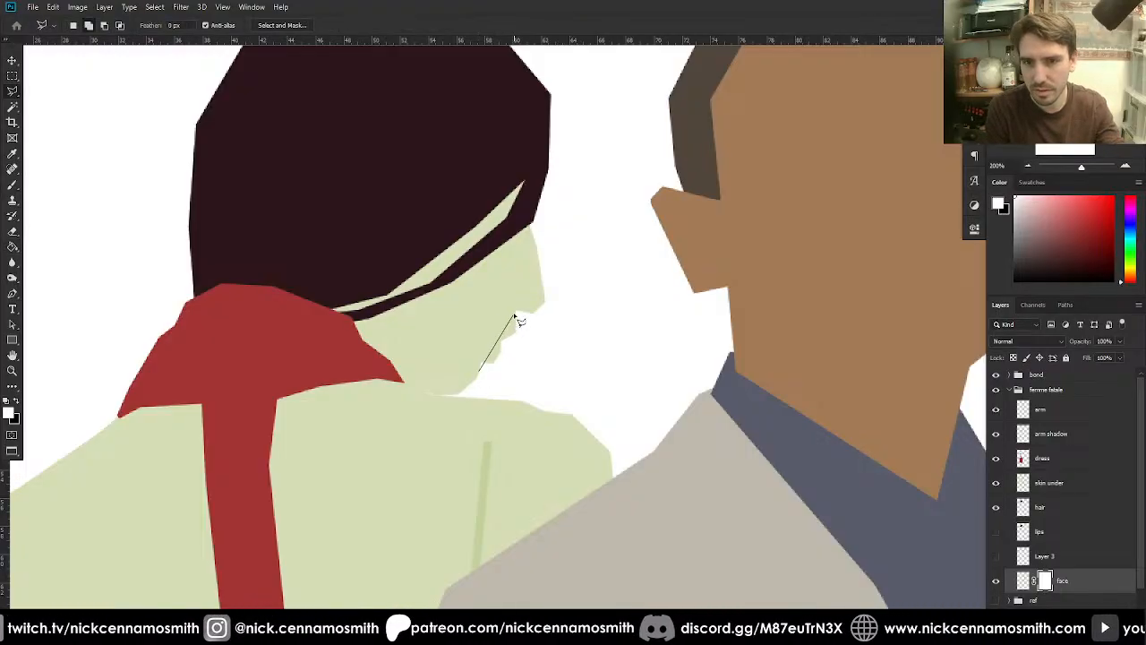
pyautogui.click(517, 310)
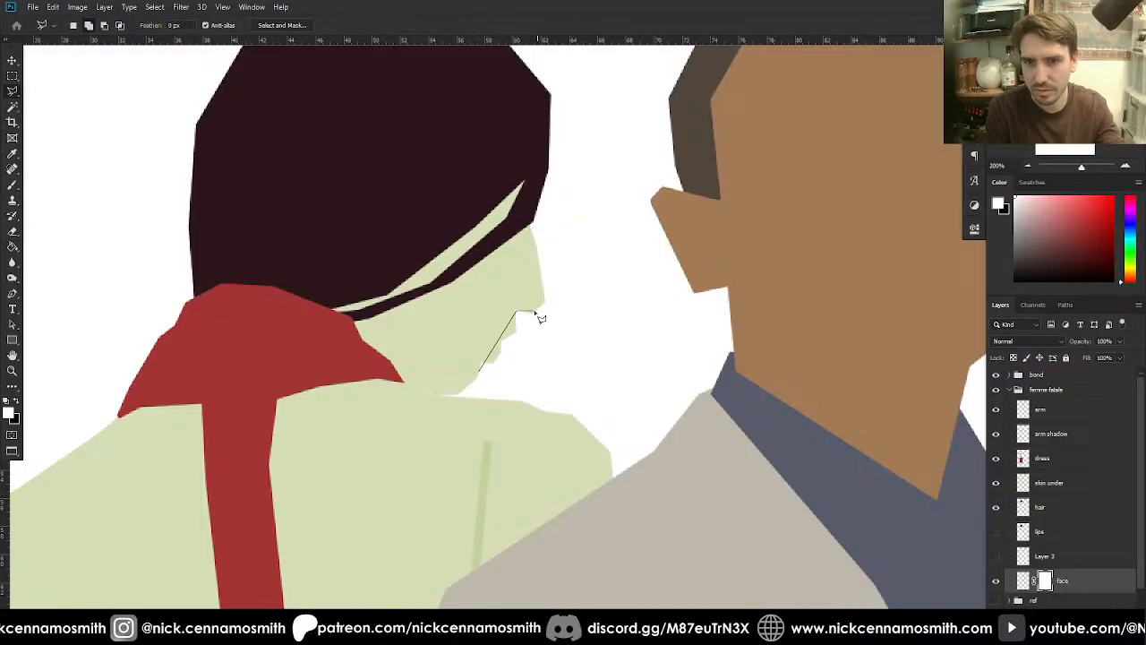
pyautogui.click(538, 295)
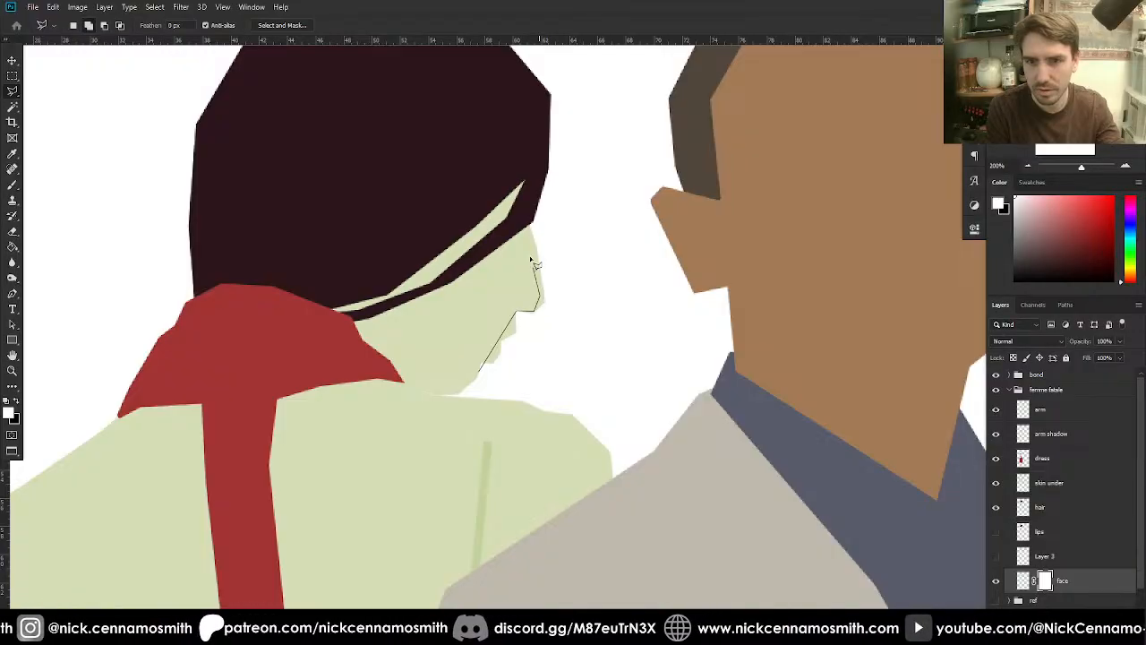
pyautogui.click(529, 223)
pyautogui.click(556, 227)
pyautogui.click(570, 298)
pyautogui.click(533, 385)
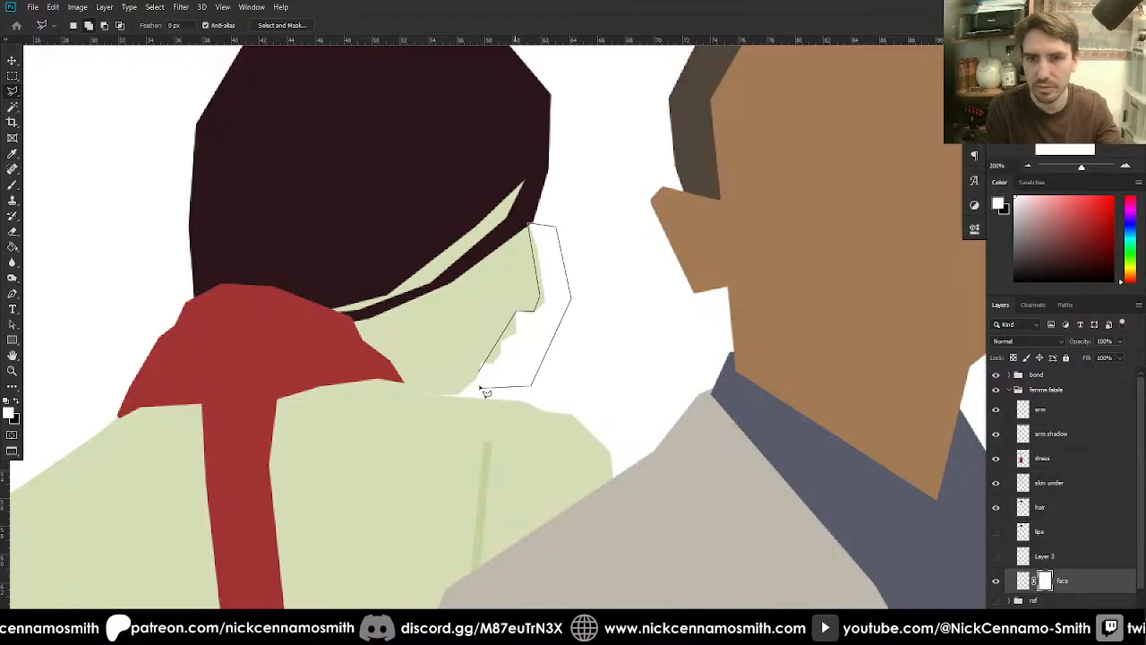
pyautogui.click(483, 385)
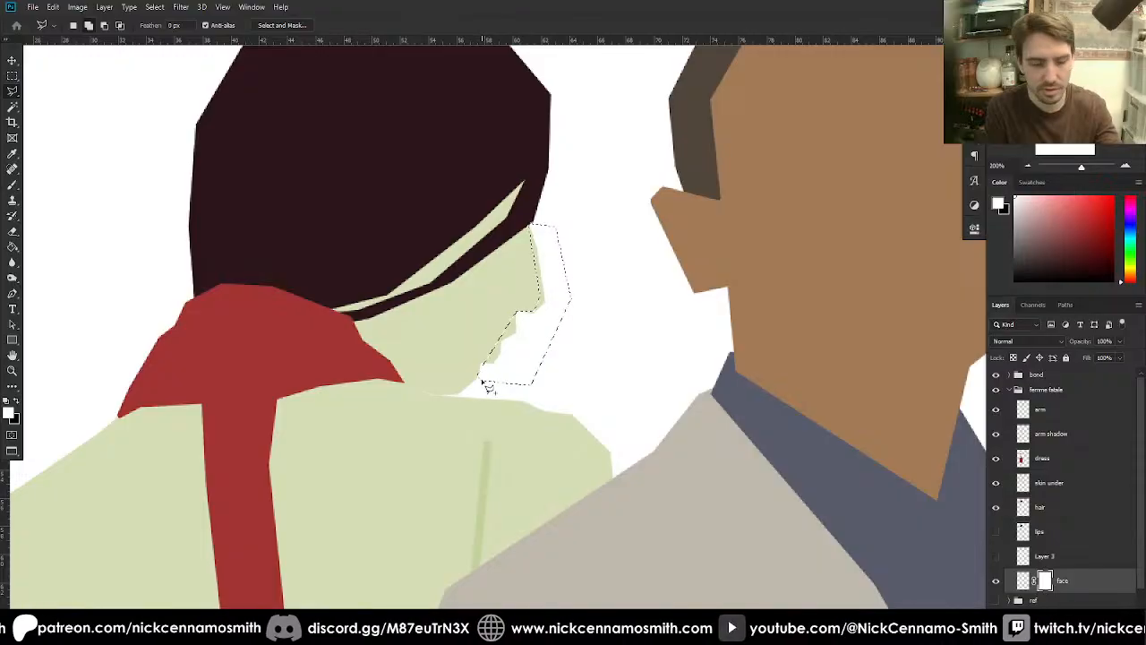
pyautogui.press('x')
pyautogui.press('b')
pyautogui.moveTo(499, 314)
pyautogui.mouseDown()
pyautogui.moveTo(530, 258)
pyautogui.moveTo(536, 364)
pyautogui.moveTo(563, 333)
pyautogui.mouseUp()
pyautogui.hotkey('ctrl', 'd')
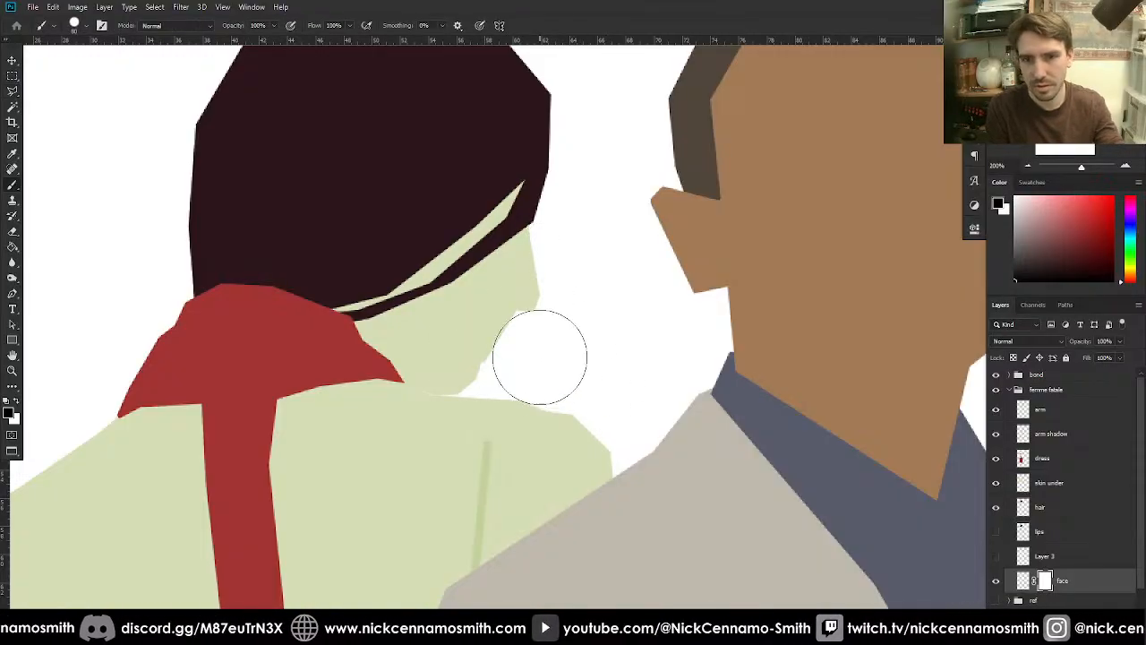
# - Brush black along the front of the woman's face on the layer mask to trim the nose into a smoother outline
pyautogui.press('i')
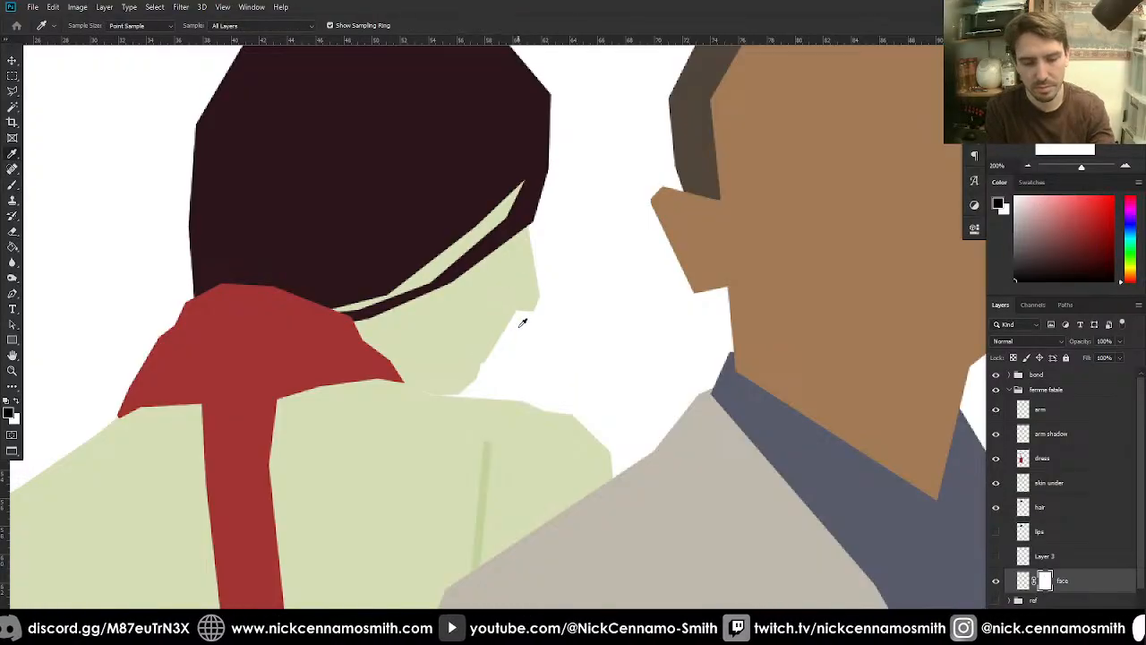
pyautogui.press('b')
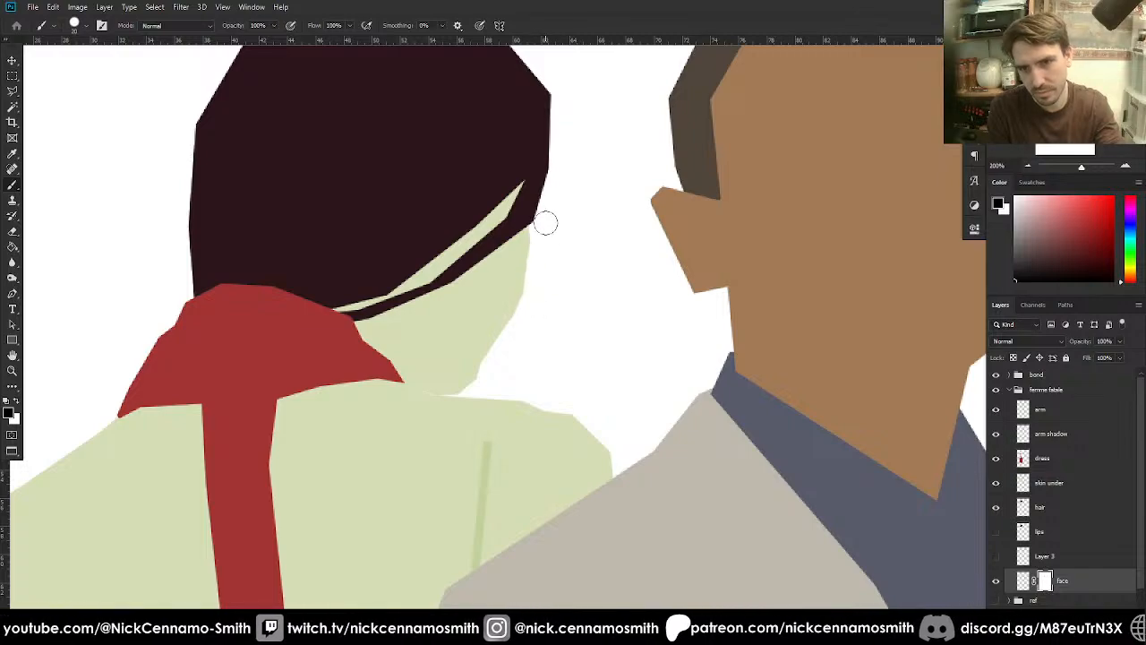
pyautogui.moveTo(546, 222); pyautogui.dragTo(520, 367)
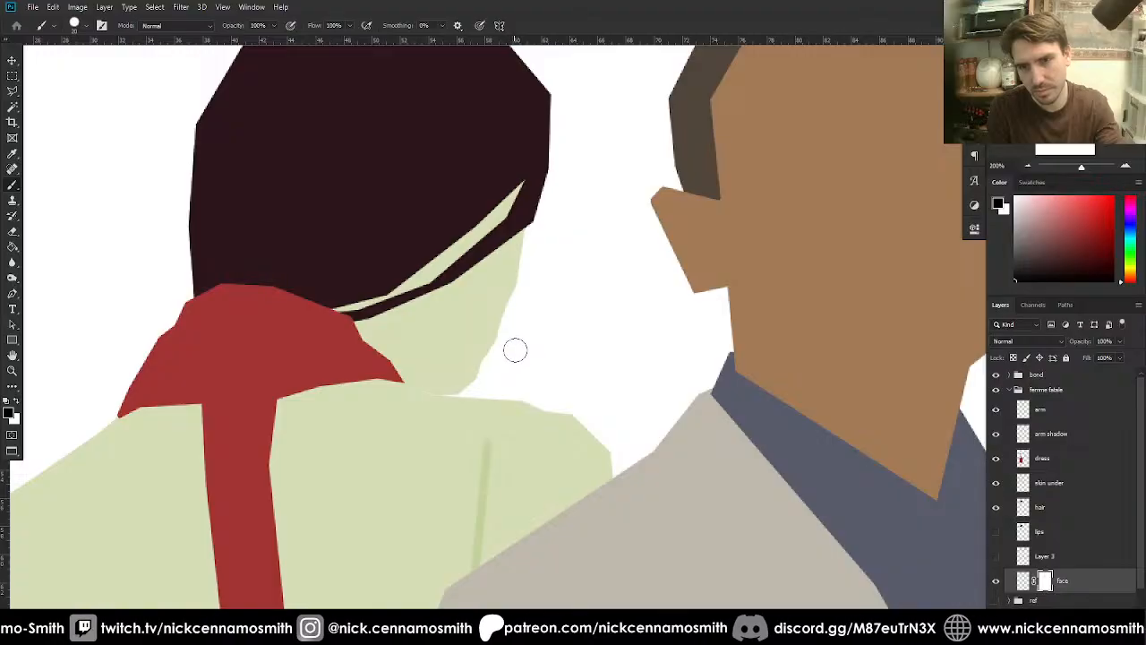
pyautogui.hotkey('ctrl', 'z')
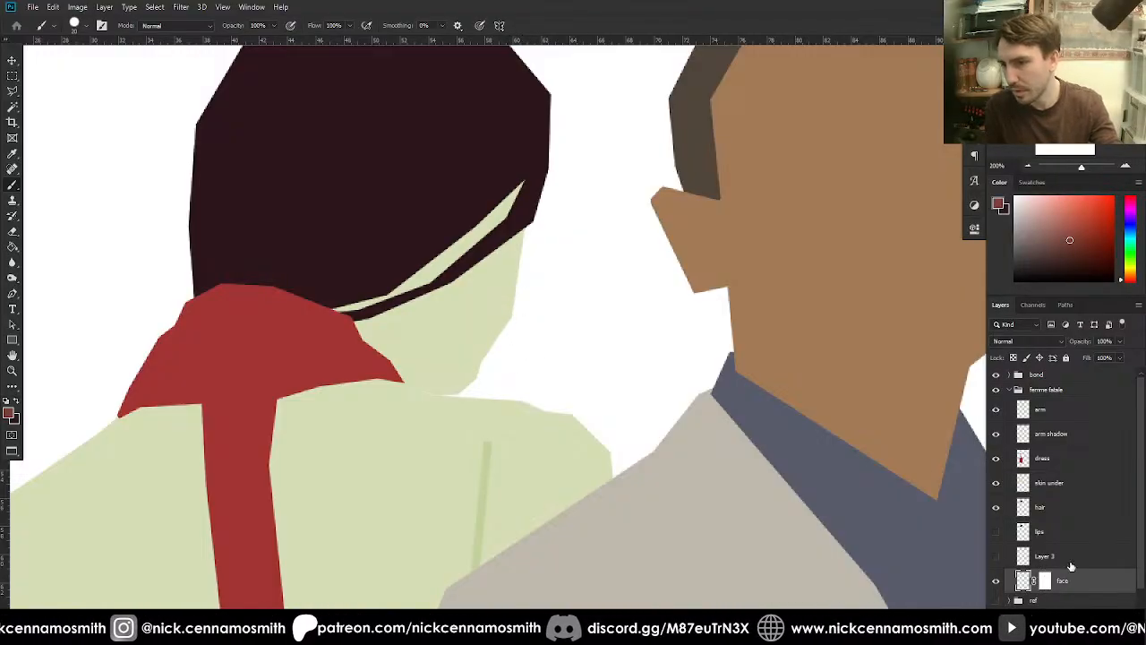
# - Check the woman's head with the hair layer and the face layer each hidden and shown
pyautogui.click(996, 511)
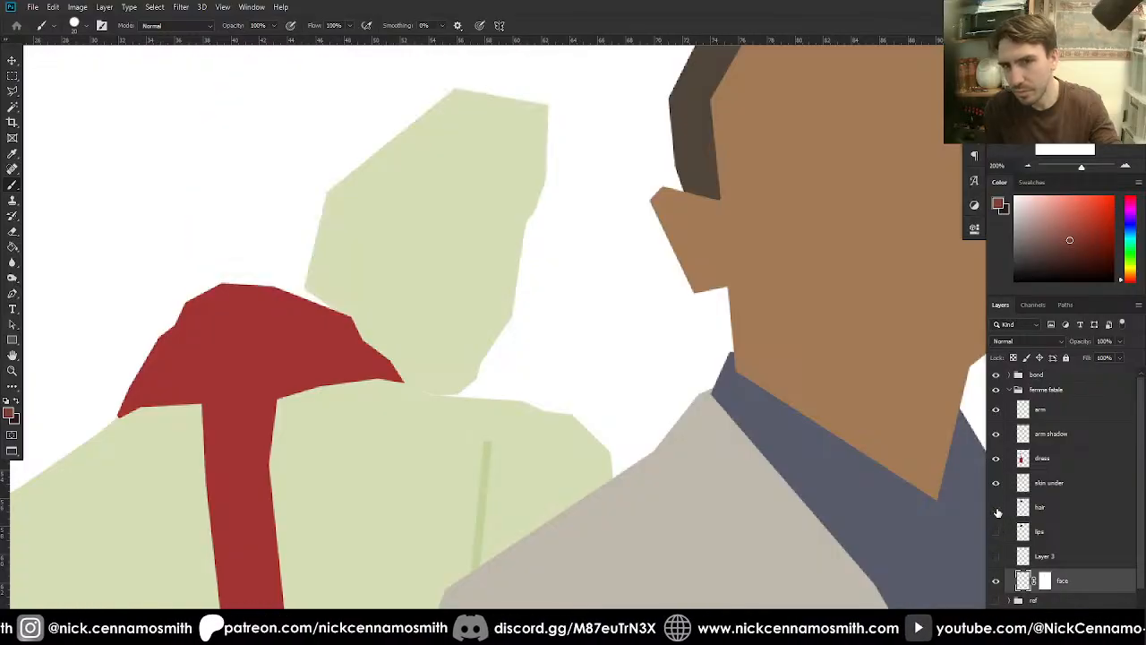
pyautogui.click(996, 511)
pyautogui.click(996, 581)
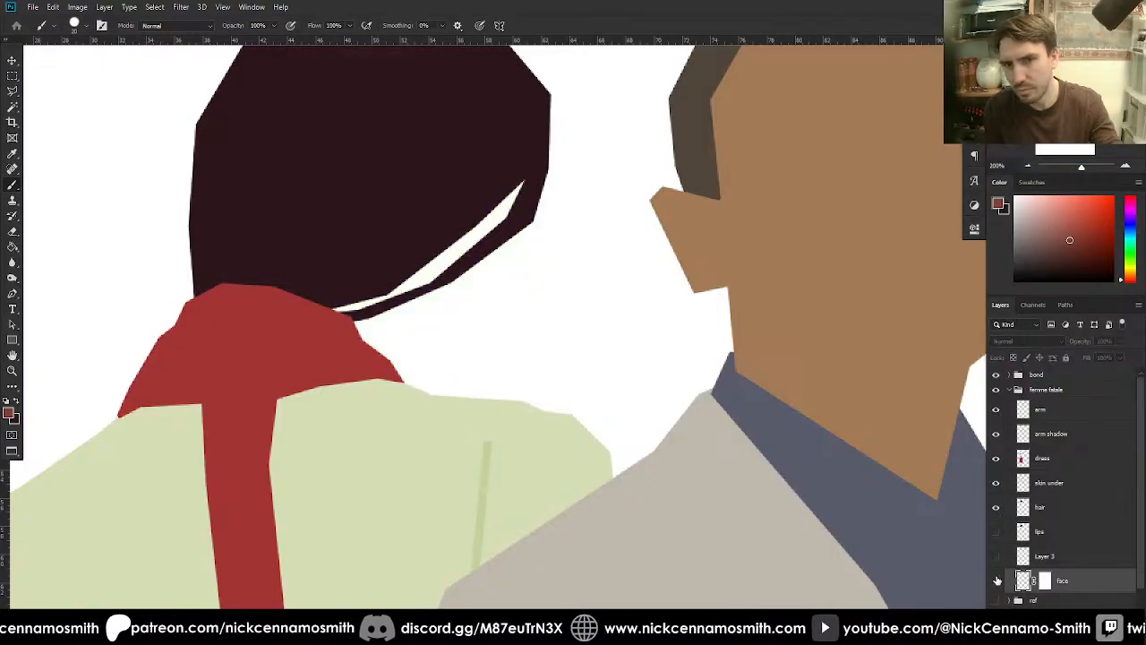
pyautogui.click(995, 581)
# - Try painting a deeper hollow into the woman's profile on the face layer's mask, and undo the stroke
pyautogui.click(1046, 582)
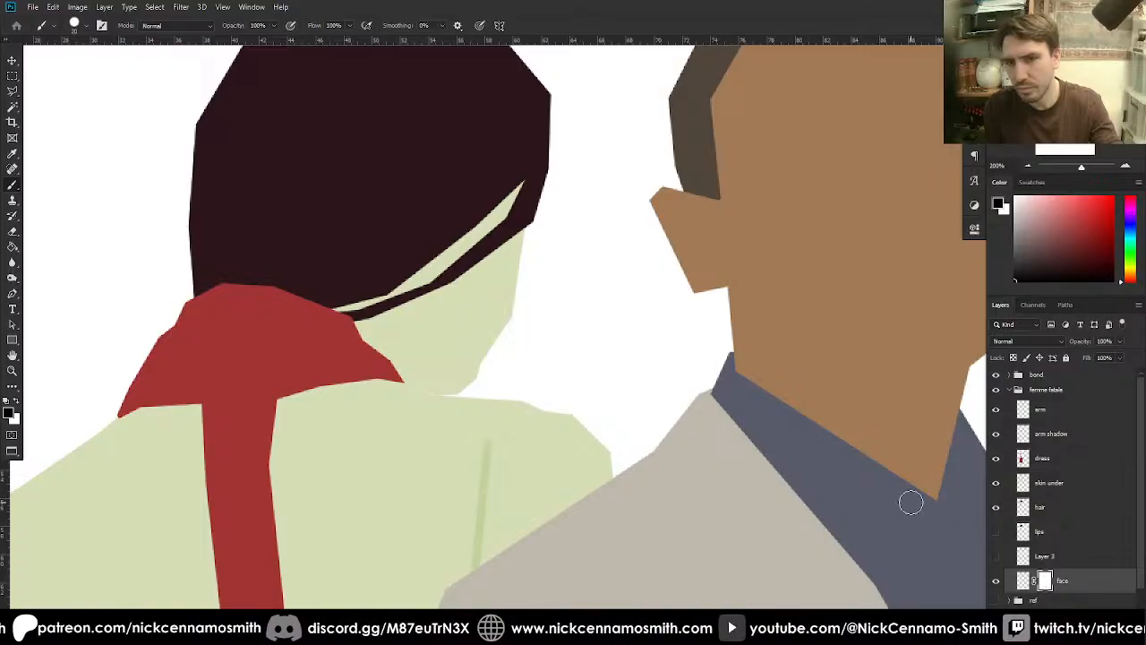
pyautogui.moveTo(516, 309); pyautogui.dragTo(505, 295)
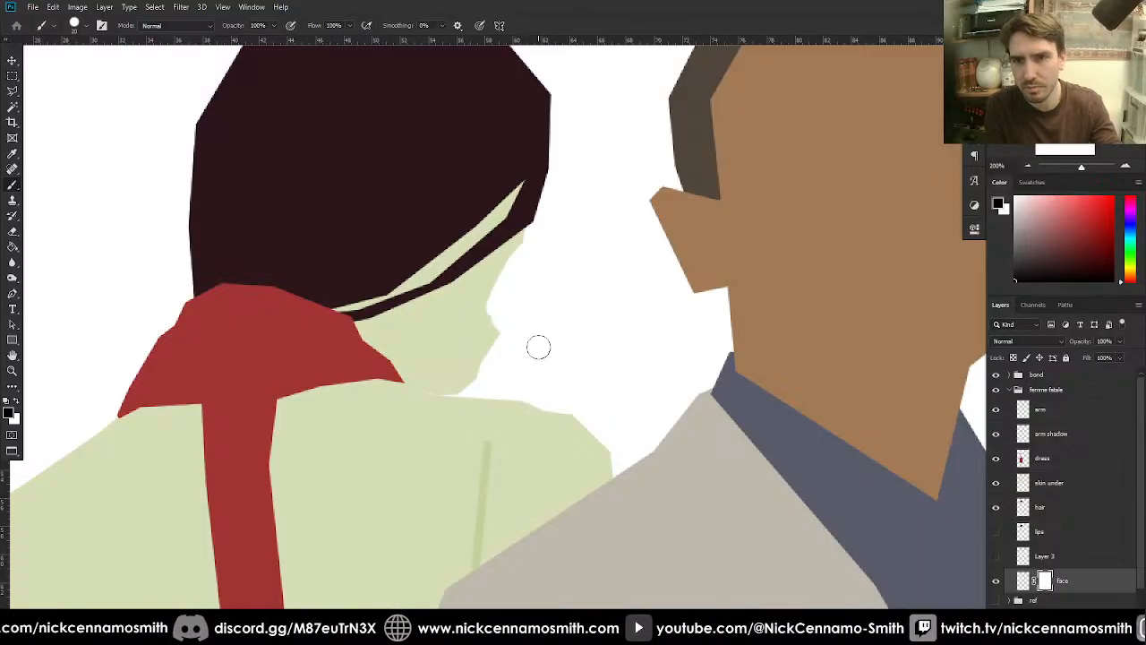
pyautogui.hotkey('ctrl', 'z')
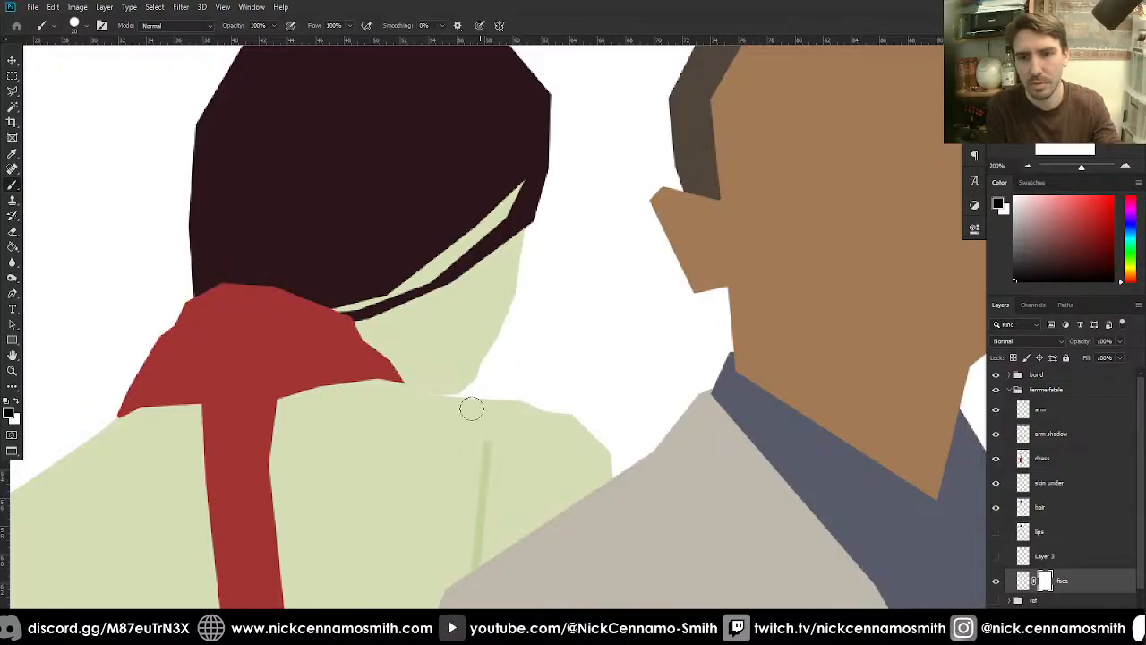
# - Compare the woman's face with its layer mask disabled and enabled at full-canvas view, keeping the mask enabled
pyautogui.hotkey('ctrl', '0')
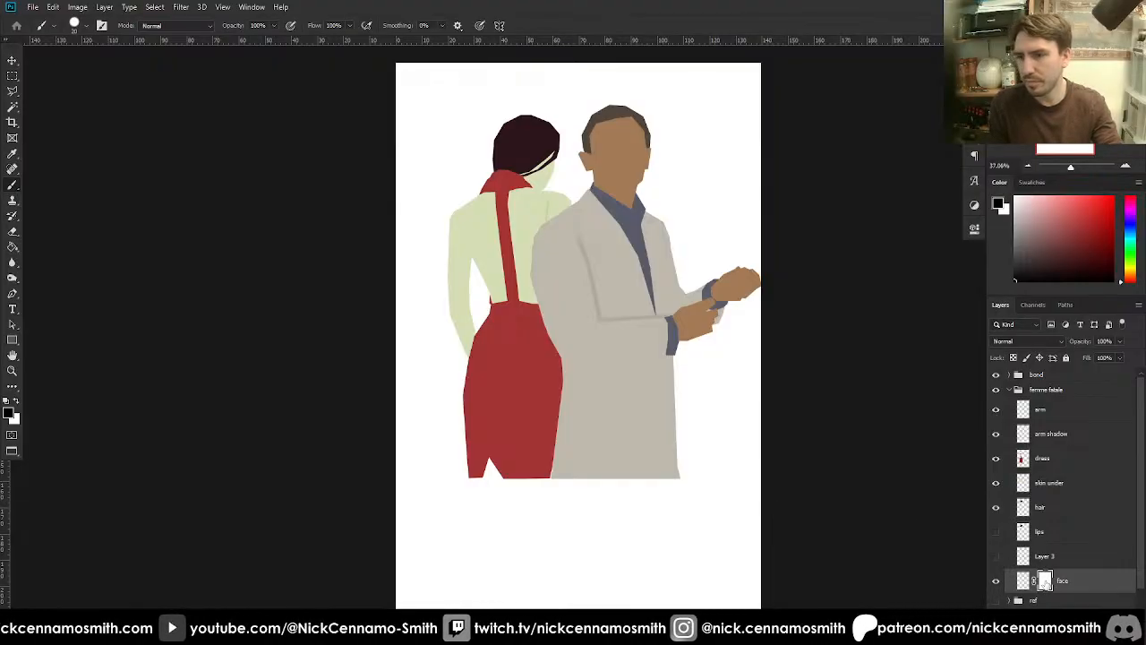
pyautogui.doubleClick(1044, 580)
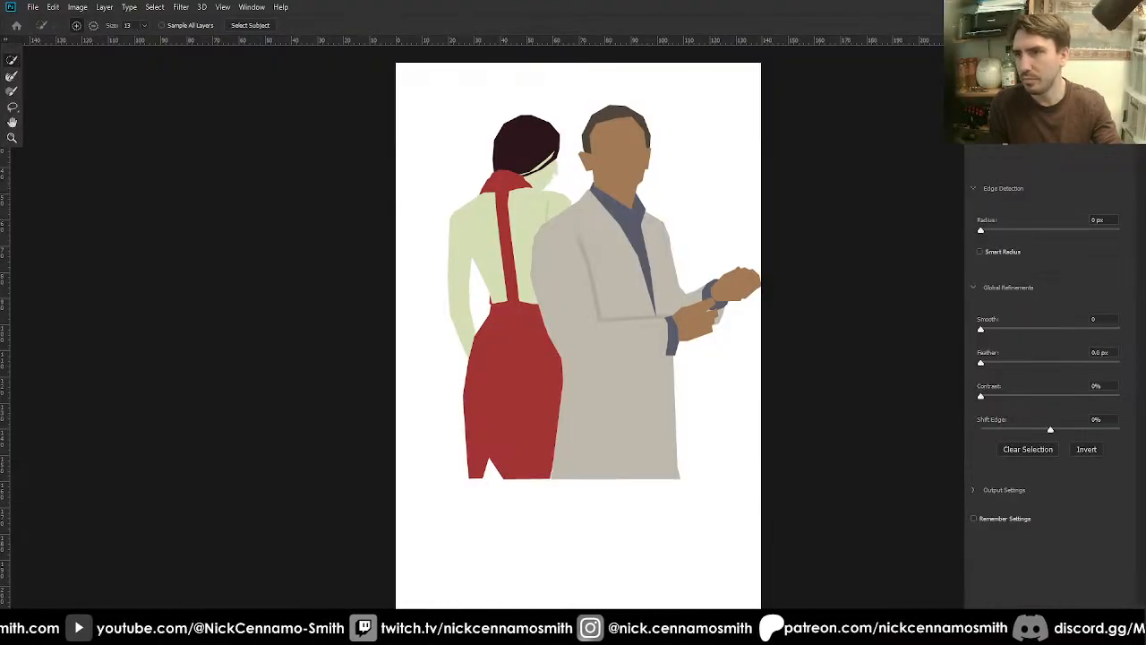
pyautogui.press('Escape')
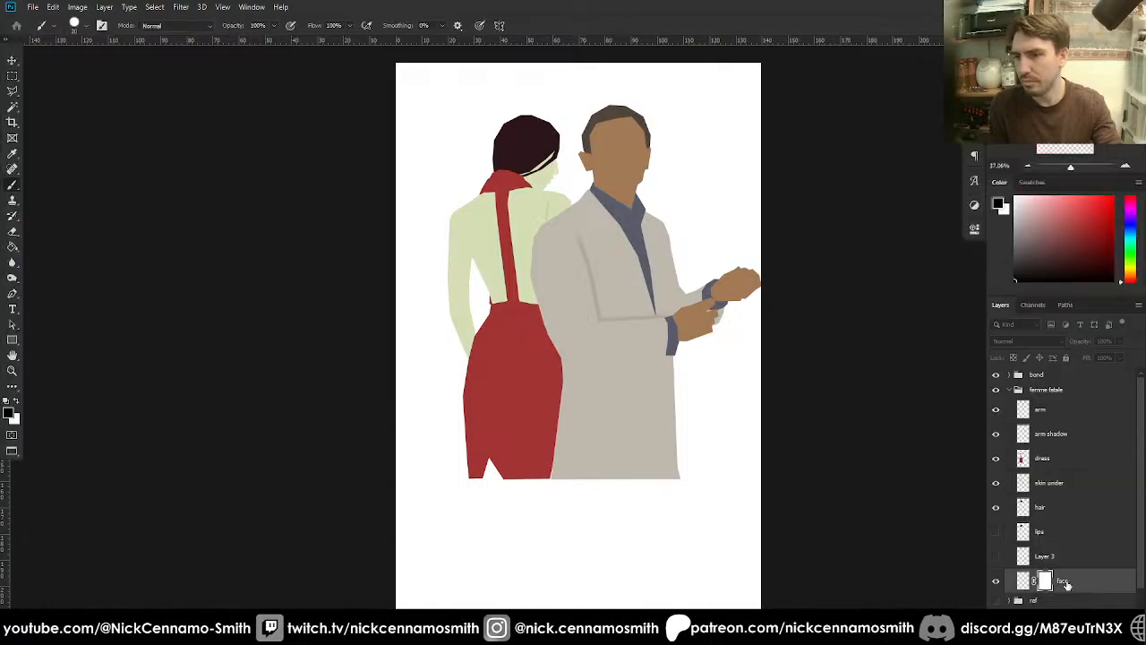
pyautogui.rightClick(1044, 580)
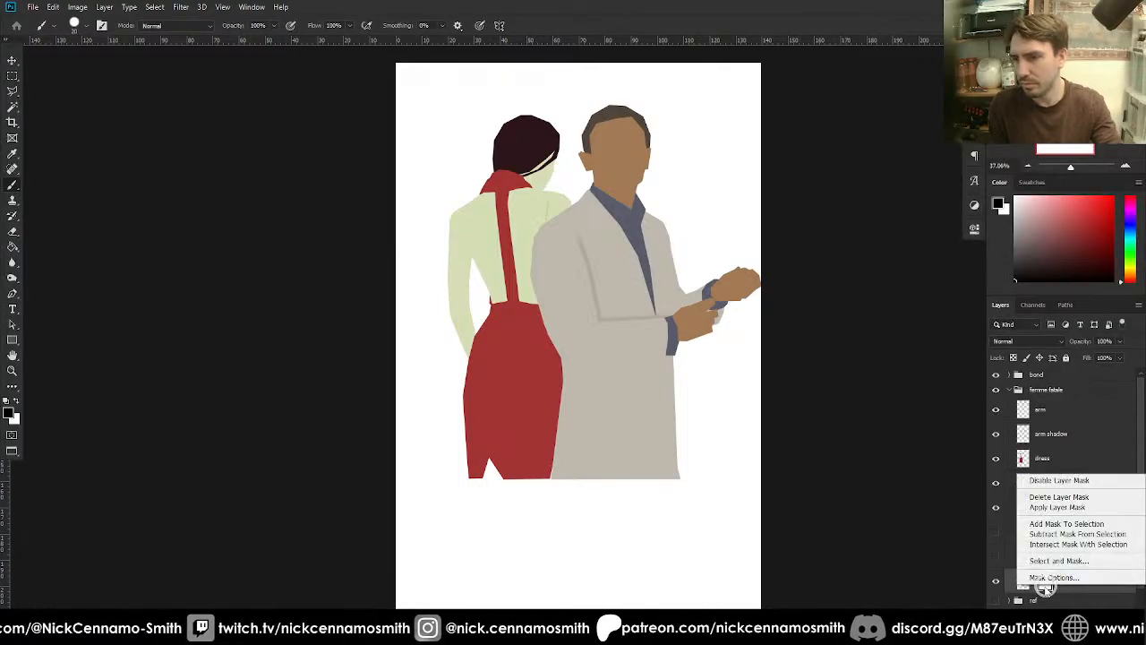
pyautogui.click(1046, 482)
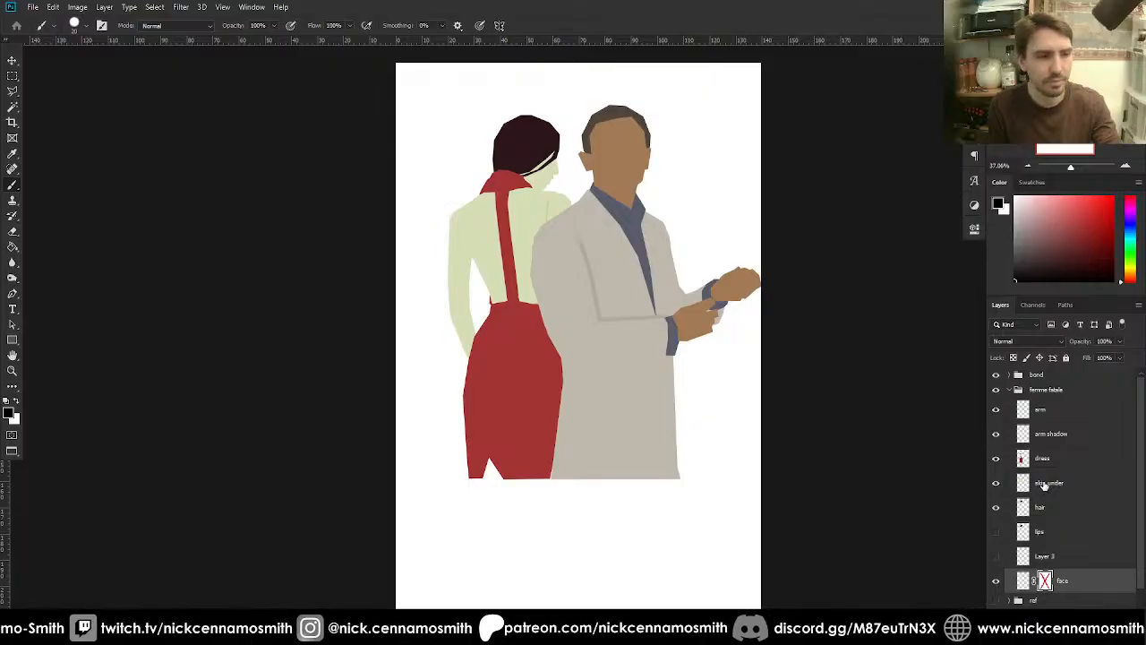
pyautogui.hotkey('ctrl', 'z')
pyautogui.hotkey('ctrl', 'shift', 'z')
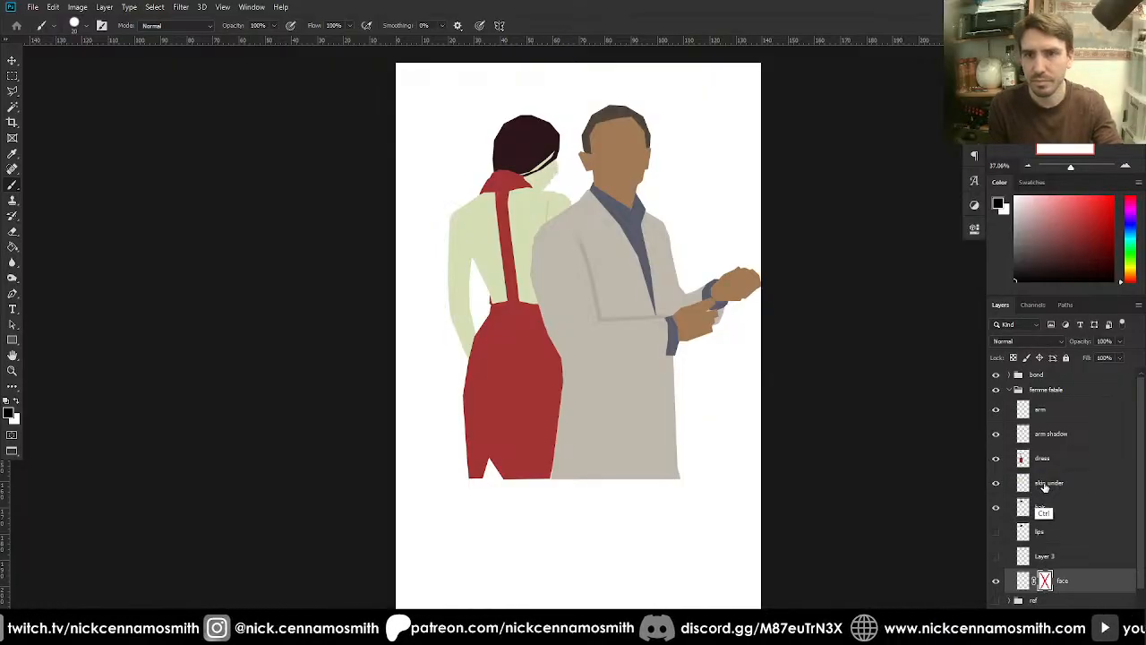
pyautogui.hotkey('ctrl', 'z')
pyautogui.hotkey('ctrl', 'shift', 'z')
pyautogui.hotkey('ctrl', 'z')
pyautogui.hotkey('ctrl', 'shift', 'z')
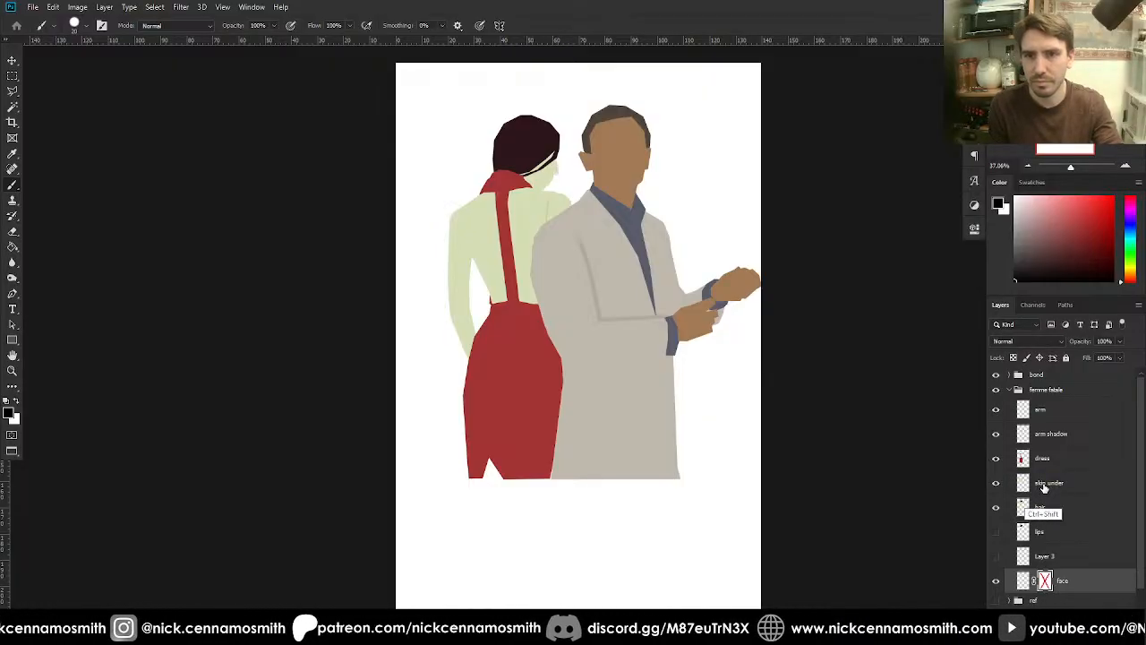
pyautogui.hotkey('ctrl', 'z')
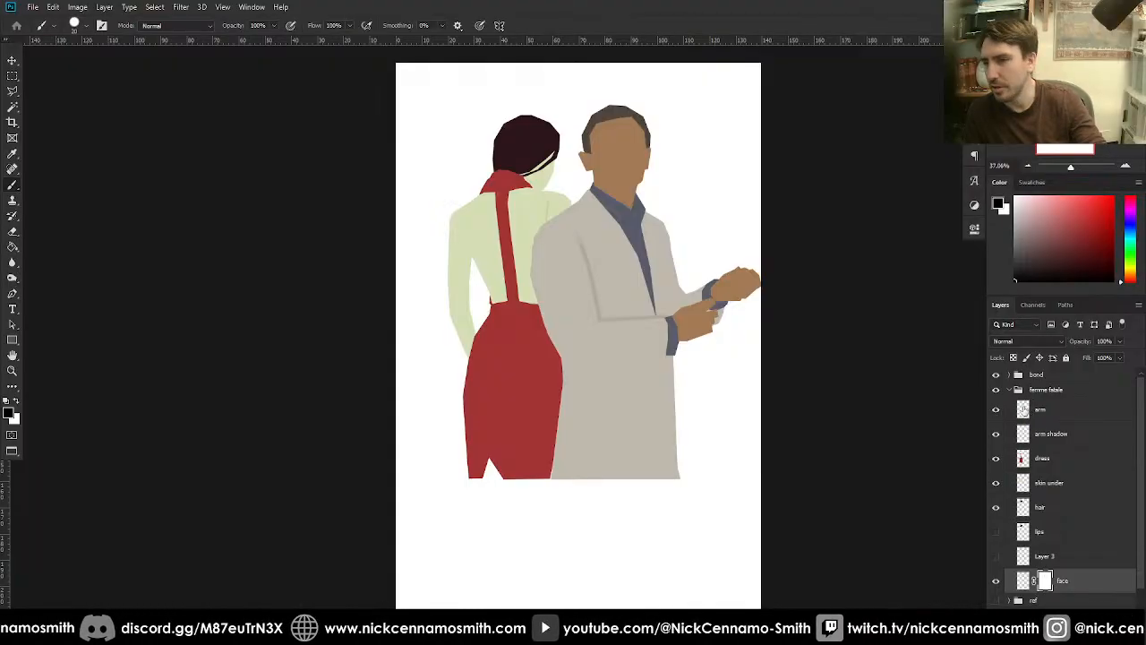
# - Collapse the femme fatale group, hide it and the bond group, and show and expand the ref group
pyautogui.click(1009, 392)
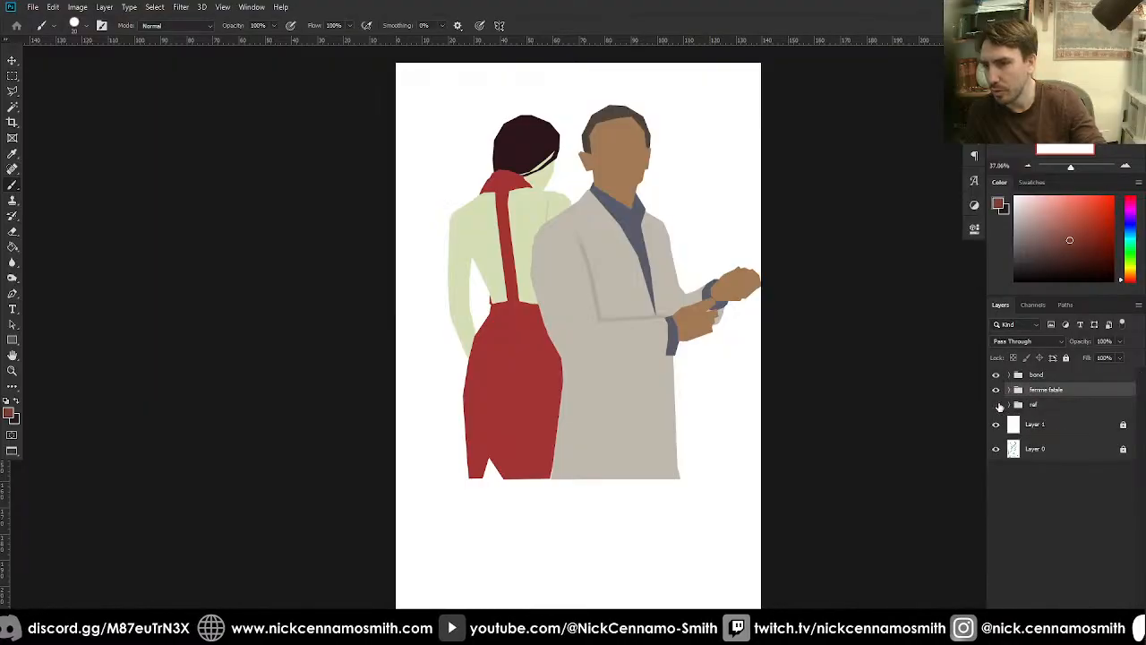
pyautogui.moveTo(996, 375); pyautogui.dragTo(995, 395)
pyautogui.click(996, 405)
pyautogui.click(1010, 404)
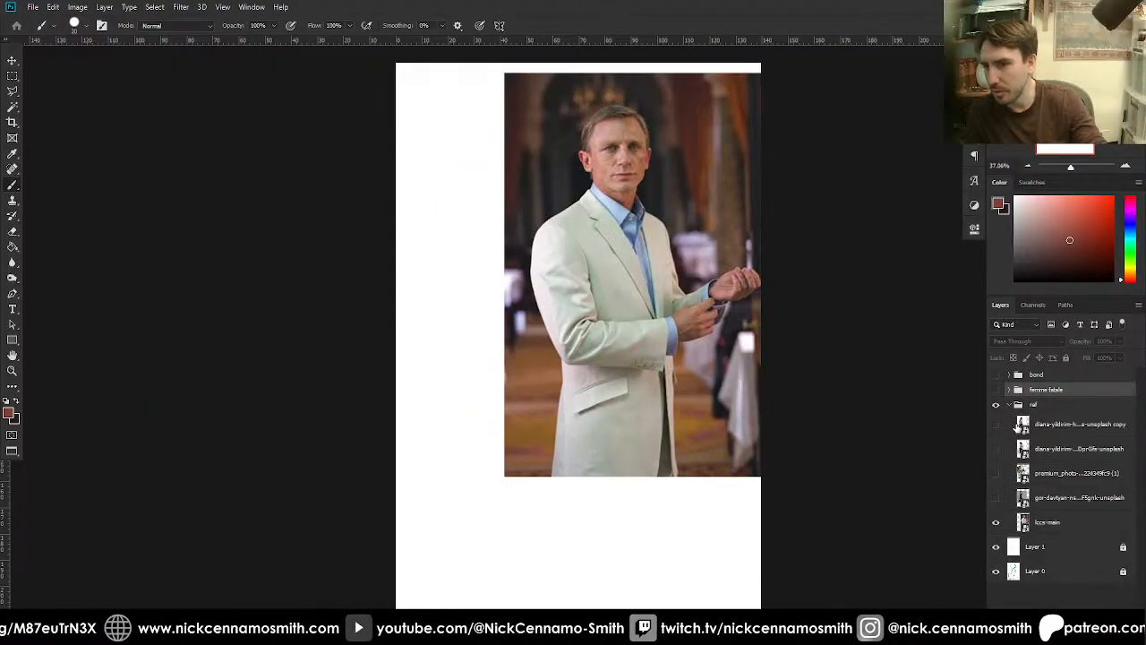
# - Hide the man's reference photo, compare the black-dress and green-dress photos of women, and leave the black-dress one shown
pyautogui.click(995, 523)
pyautogui.click(996, 498)
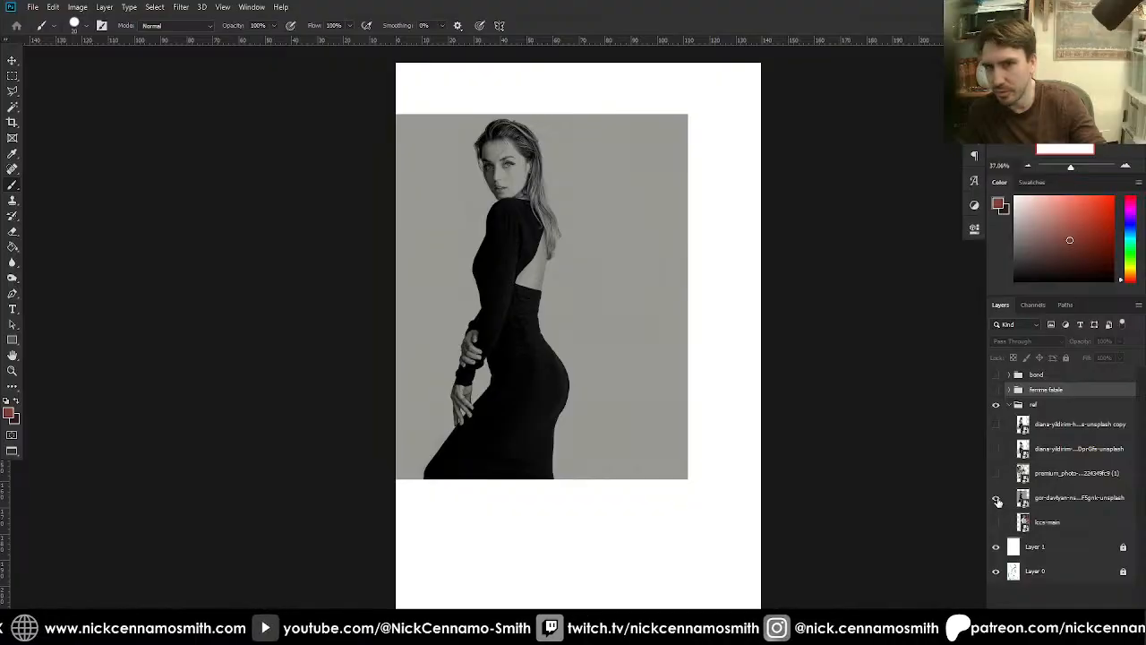
pyautogui.click(997, 499)
pyautogui.click(997, 497)
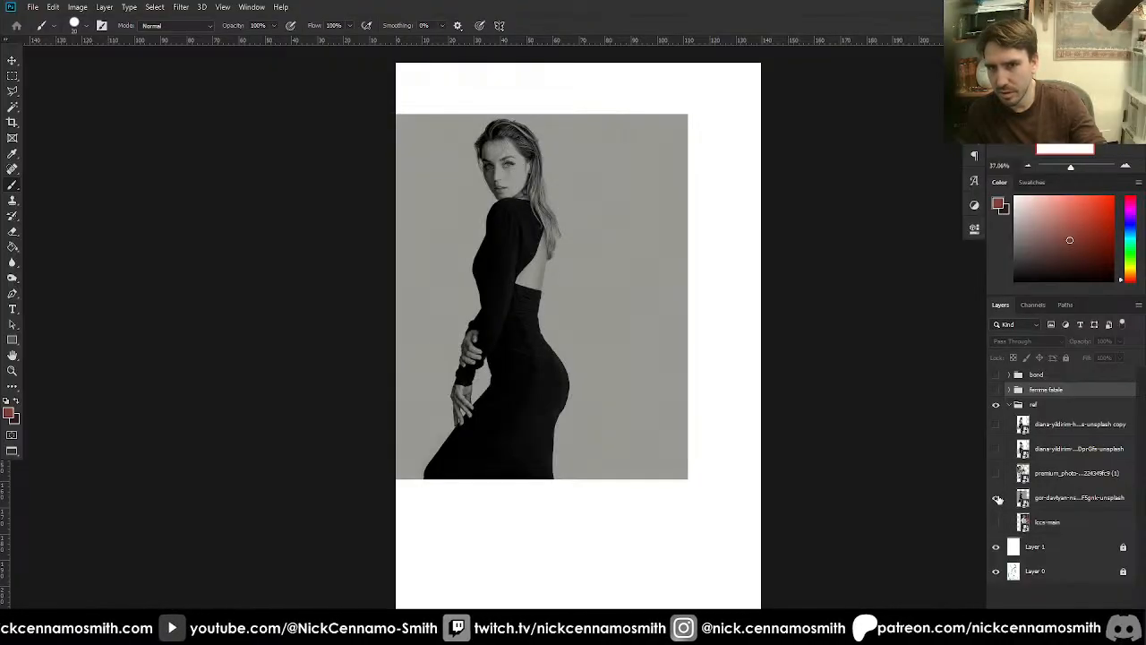
pyautogui.click(998, 499)
pyautogui.click(996, 482)
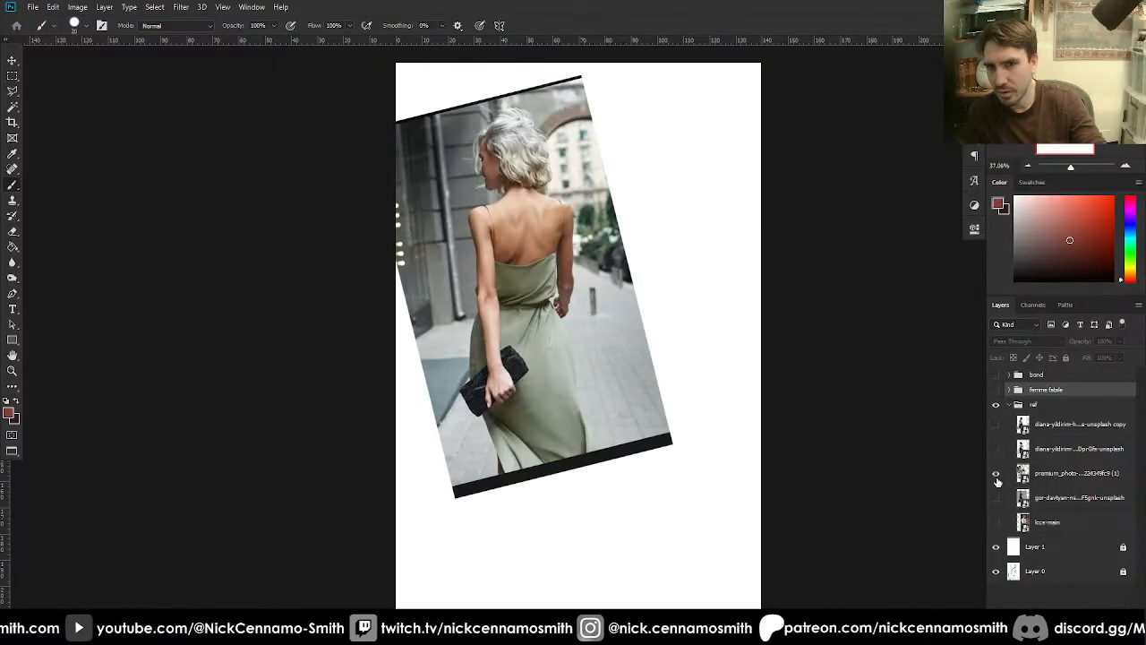
pyautogui.click(996, 476)
pyautogui.click(997, 499)
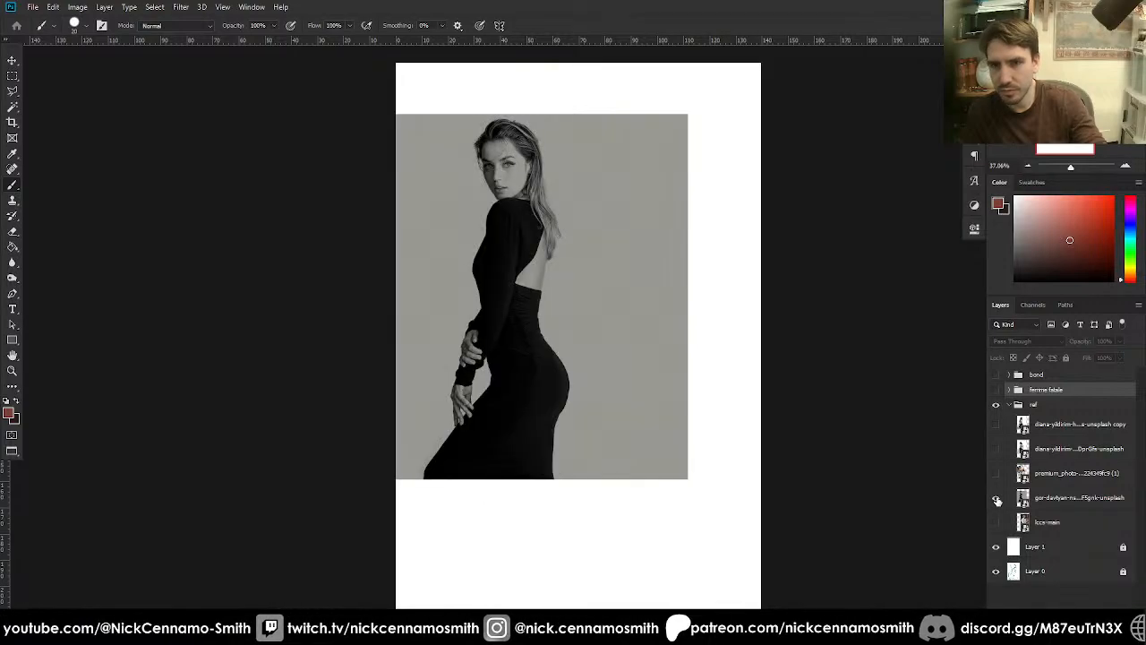
# - Show the bond group over the black-dress photo and add a new empty layer between the bond and femme fatale groups
pyautogui.click(997, 375)
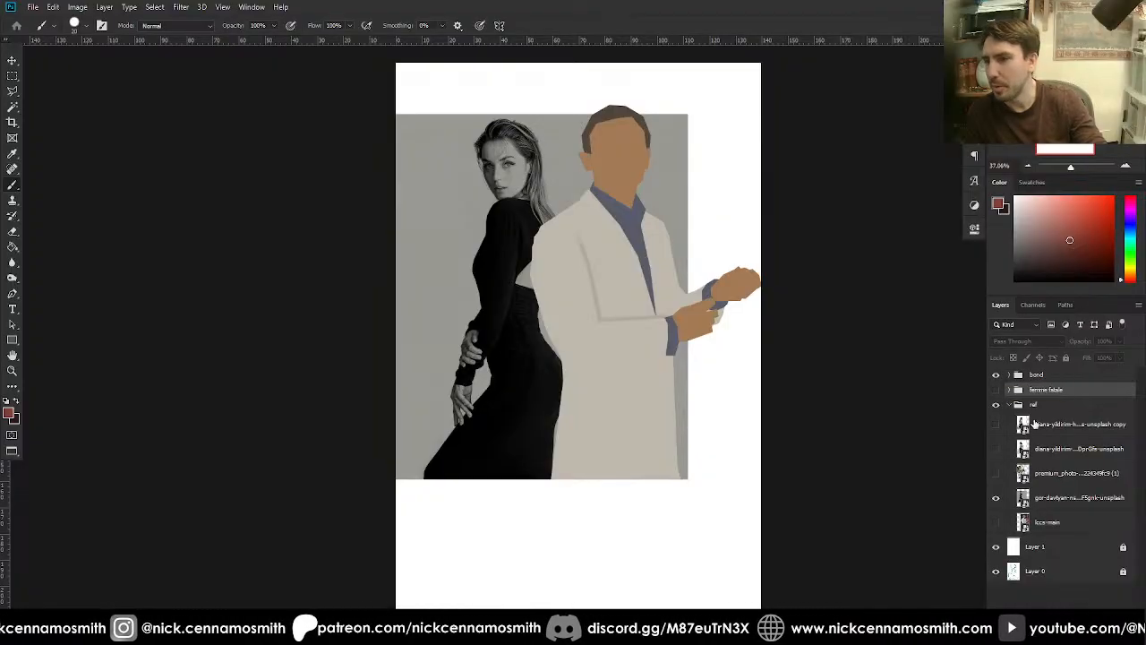
pyautogui.hotkey('ctrl', 'shift', 'alt', 'n')
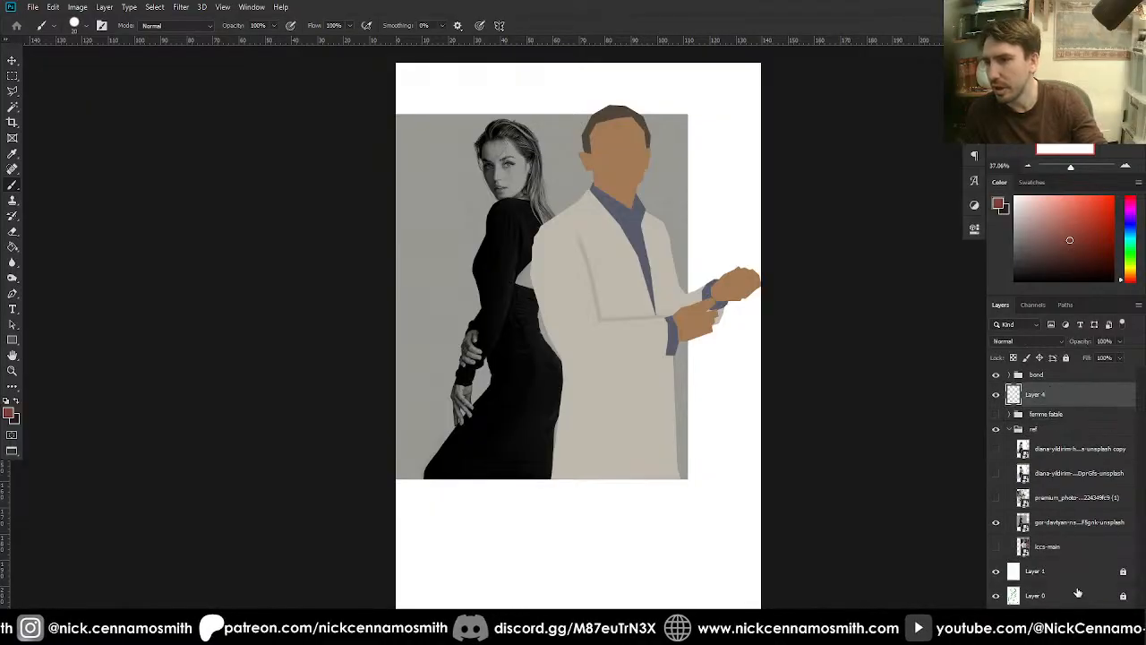
pyautogui.hotkey('ctrl', '+')
pyautogui.hotkey('ctrl', '+')
pyautogui.hotkey('ctrl', '+')
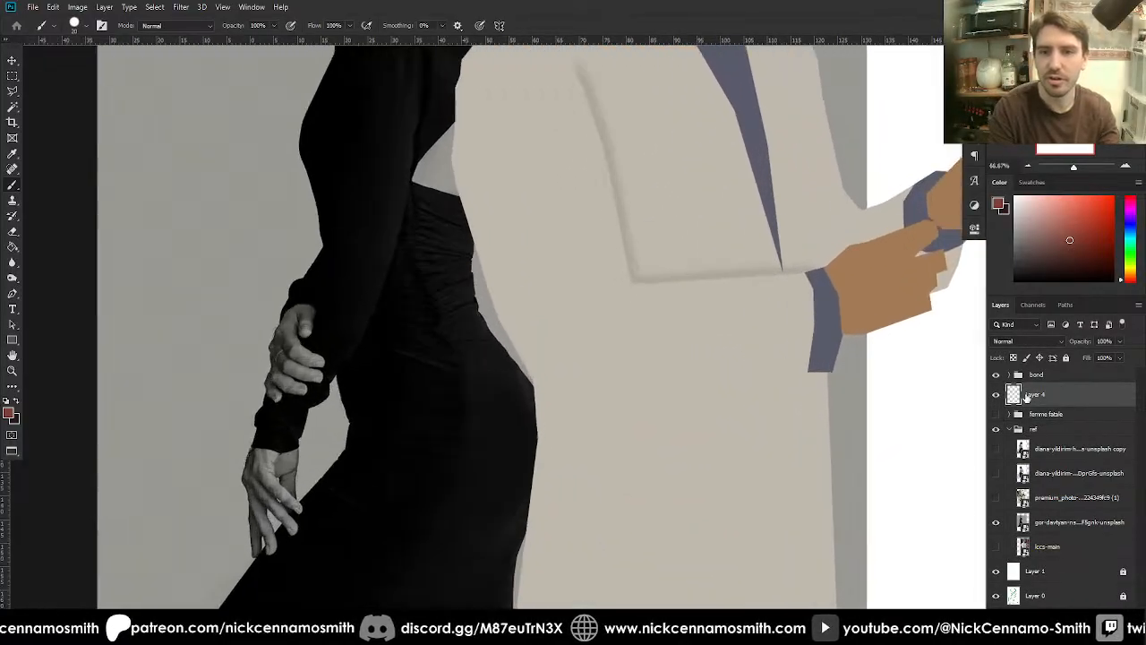
pyautogui.moveTo(518, 316); pyautogui.dragTo(621, 522)
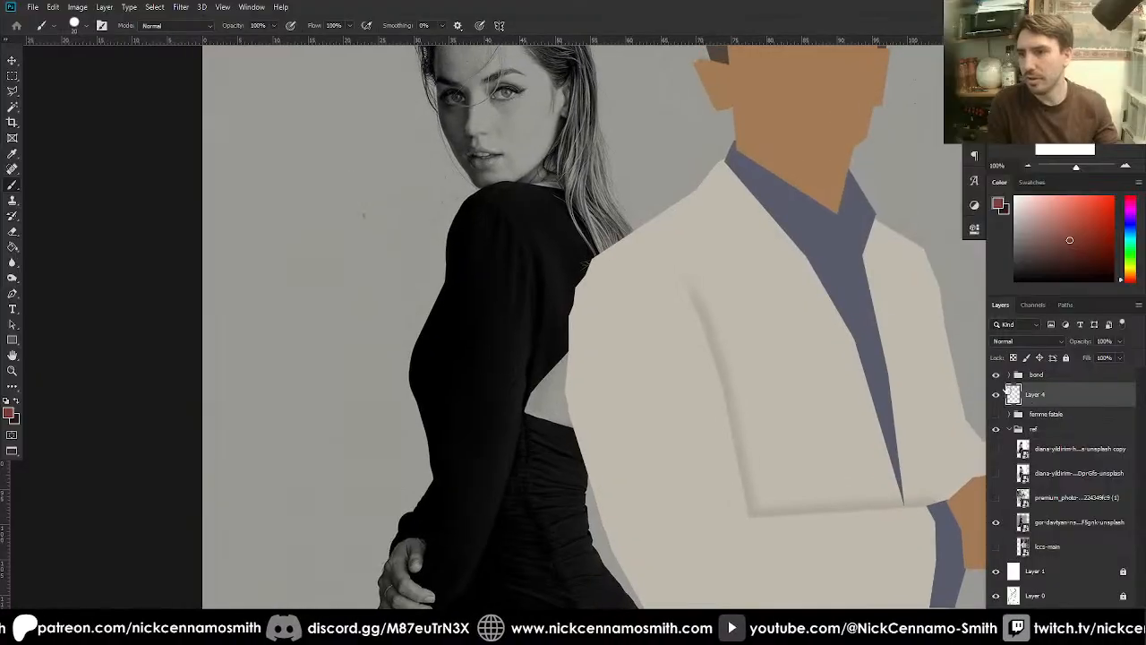
# - Hide the bond group and outline the woman's face and neck on the black-dress photo with the Polygonal Lasso
pyautogui.click(995, 374)
pyautogui.scroll(3, 618, 333)
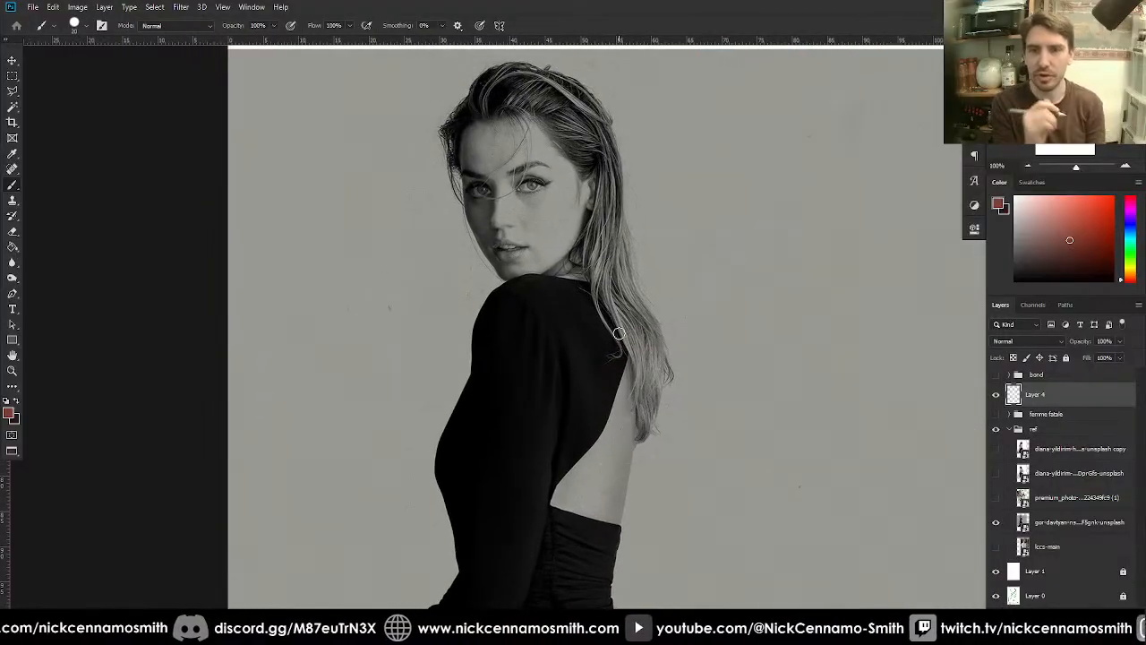
pyautogui.press('l')
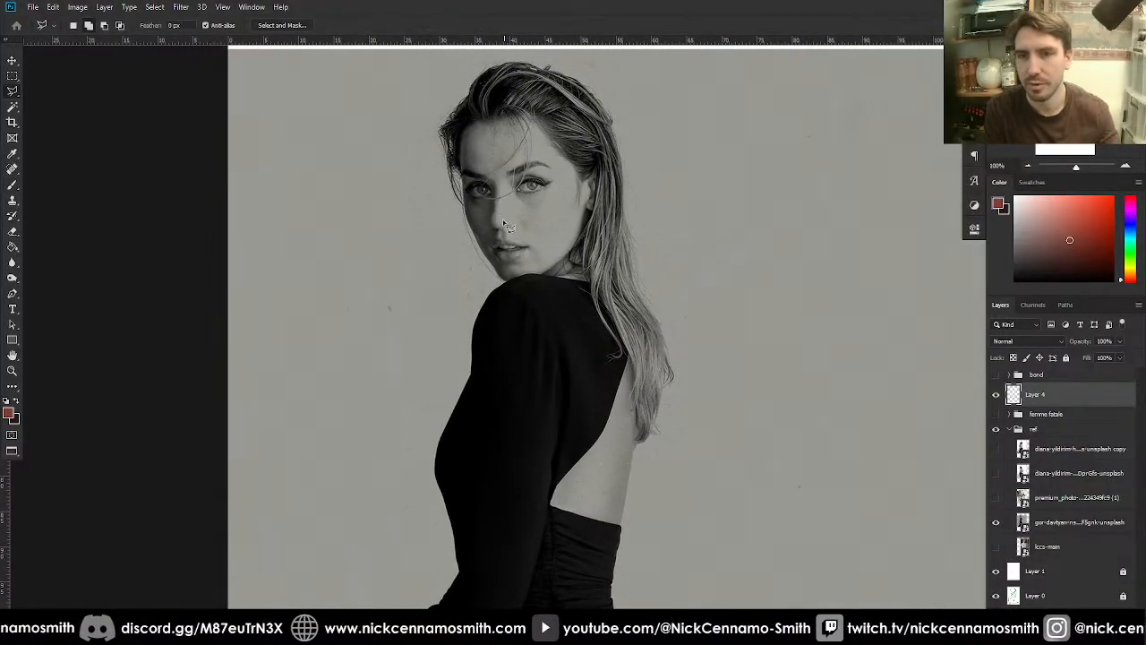
pyautogui.hotkey('ctrl', '+')
pyautogui.moveTo(514, 244); pyautogui.dragTo(574, 470)
pyautogui.moveTo(431, 211)
pyautogui.mouseDown()
pyautogui.moveTo(425, 260)
pyautogui.moveTo(402, 278)
pyautogui.moveTo(416, 205)
pyautogui.moveTo(537, 182)
pyautogui.moveTo(574, 191)
pyautogui.moveTo(646, 290)
pyautogui.moveTo(646, 315)
pyautogui.moveTo(679, 294)
pyautogui.moveTo(665, 307)
pyautogui.moveTo(675, 289)
pyautogui.moveTo(673, 373)
pyautogui.moveTo(638, 438)
pyautogui.moveTo(679, 523)
pyautogui.moveTo(554, 506)
pyautogui.moveTo(512, 521)
pyautogui.moveTo(470, 508)
pyautogui.moveTo(481, 511)
pyautogui.moveTo(421, 419)
pyautogui.moveTo(419, 408)
pyautogui.moveTo(439, 436)
pyautogui.moveTo(409, 367)
pyautogui.moveTo(408, 284)
pyautogui.mouseUp()
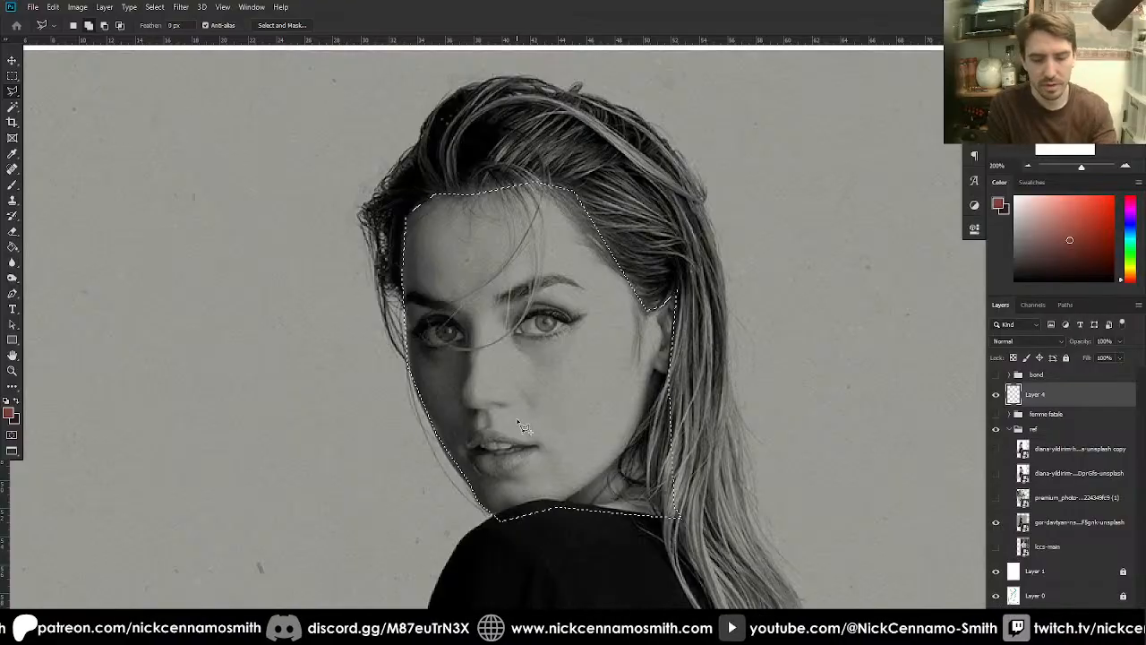
# - Set the foreground colour by sampling the Tan swatch from the skin colour index chart
pyautogui.press('i')
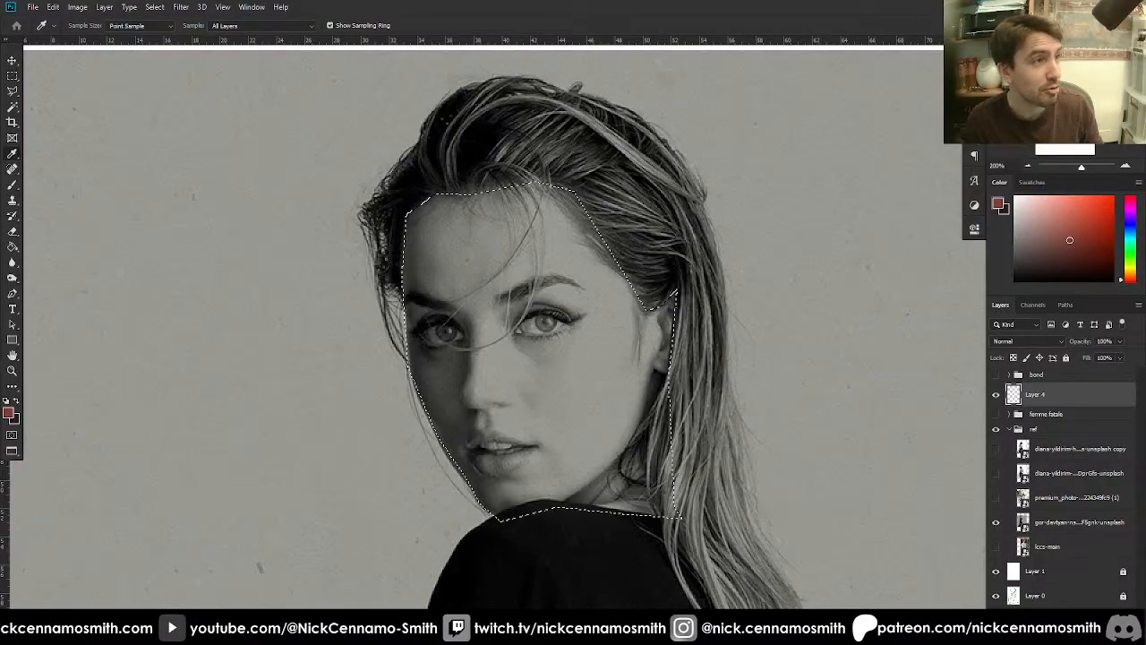
pyautogui.hotkey('ctrl', 'd')
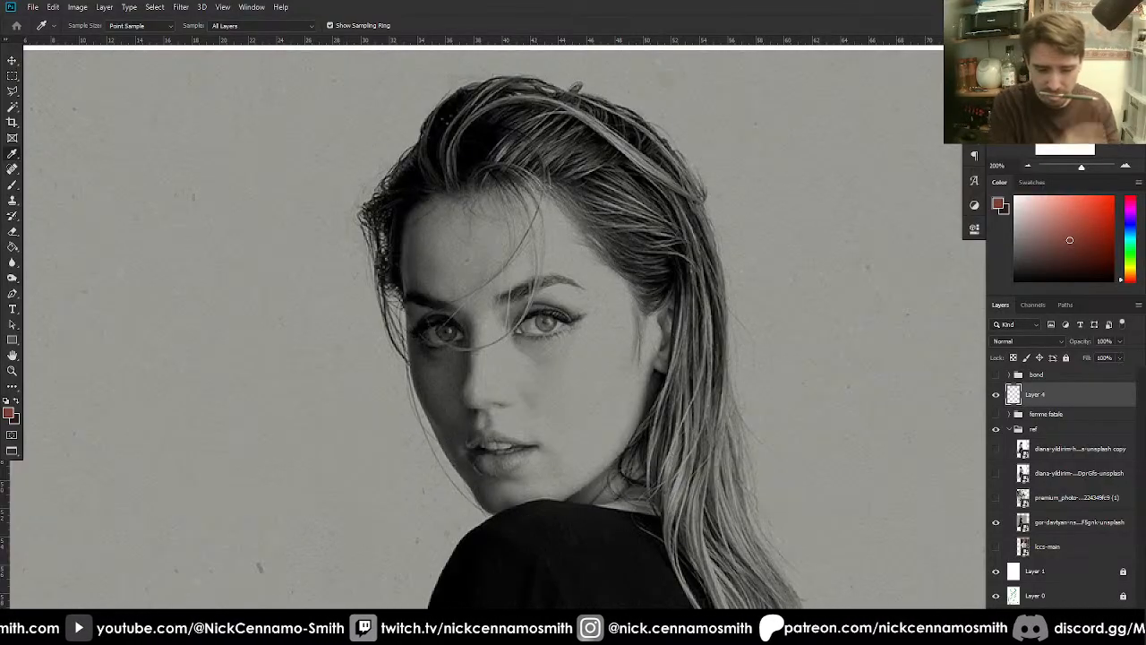
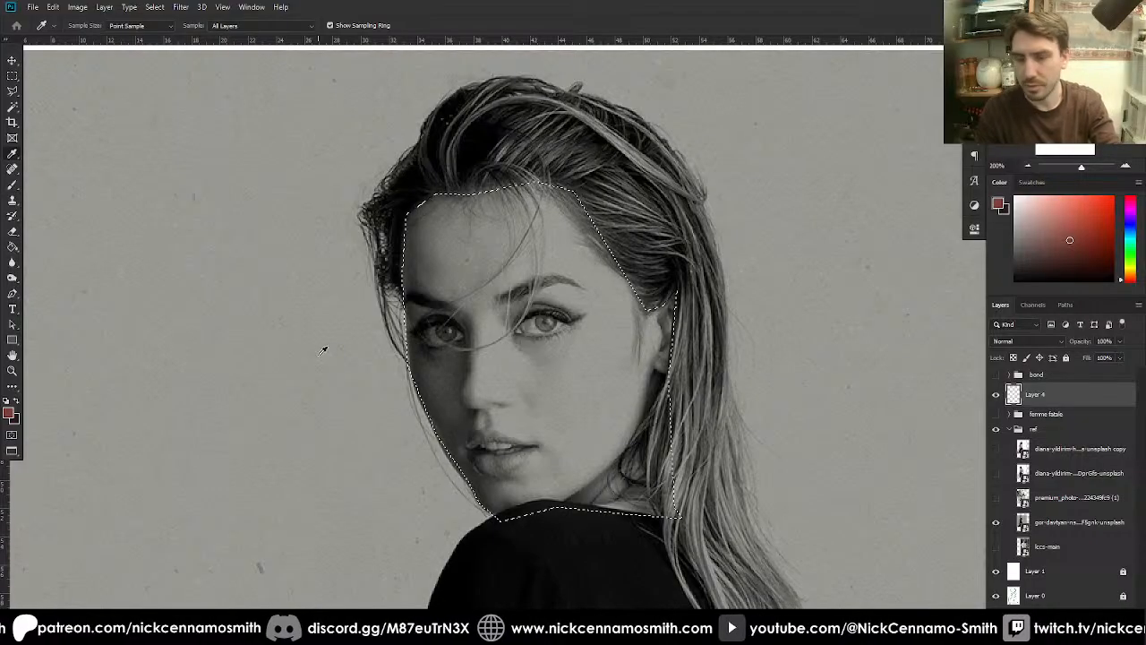
pyautogui.scroll(-1, 589, 368)
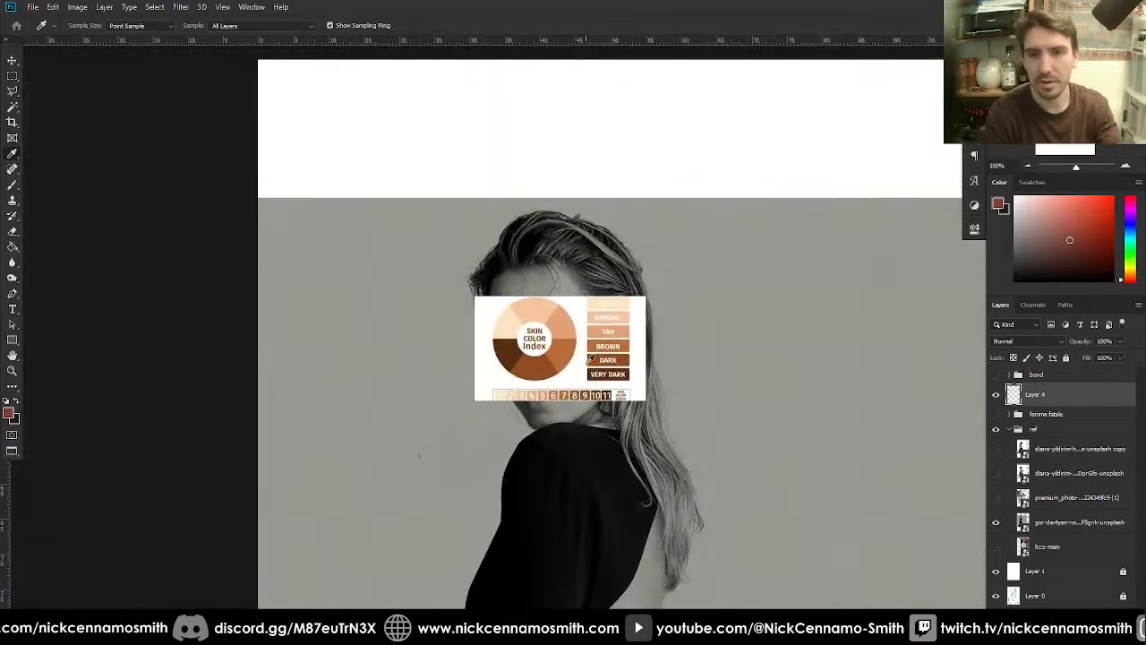
pyautogui.click(555, 365)
pyautogui.press('v')
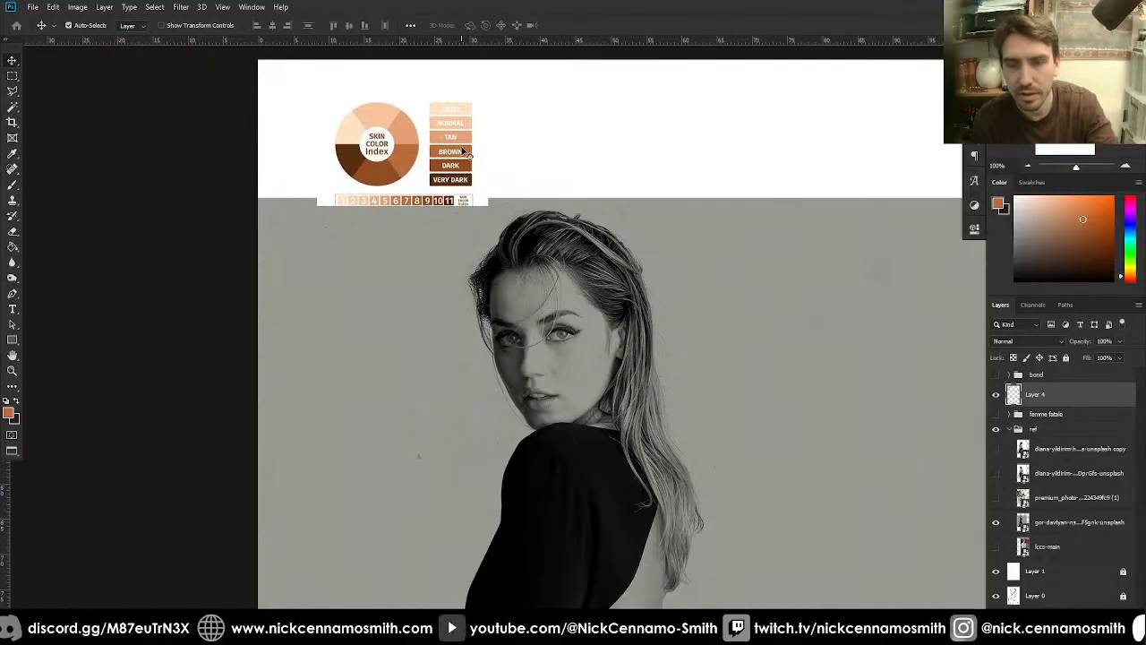
pyautogui.press('i')
pyautogui.click(466, 134)
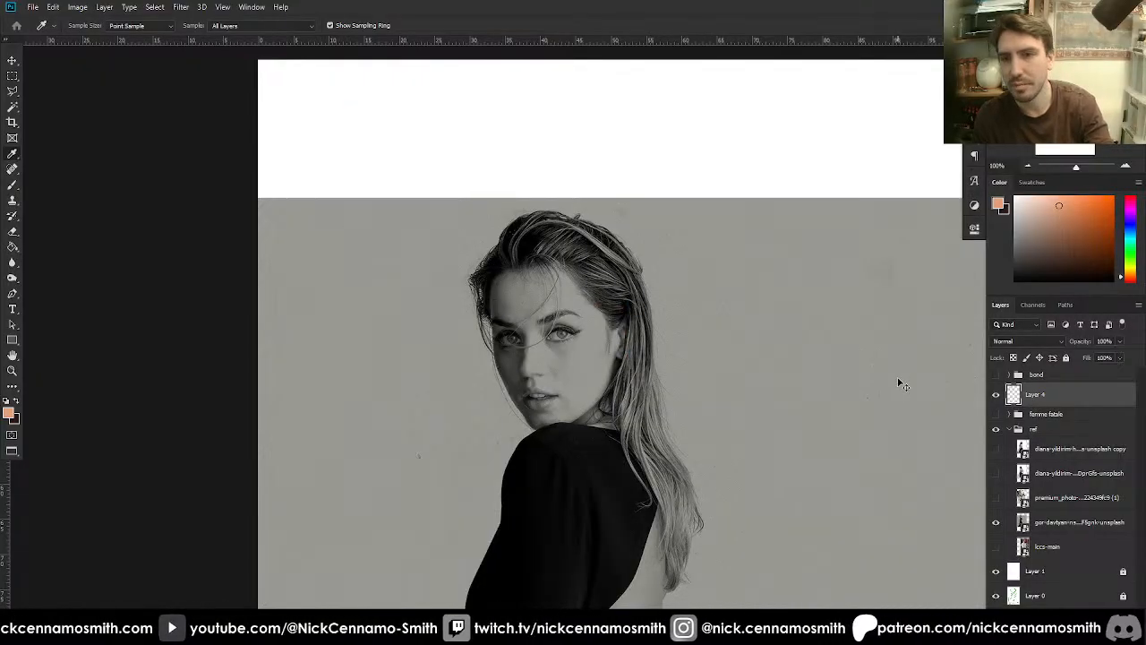
# - Fill the face selection with the tan skin tone using the Paint Bucket and deselect it
pyautogui.press('g')
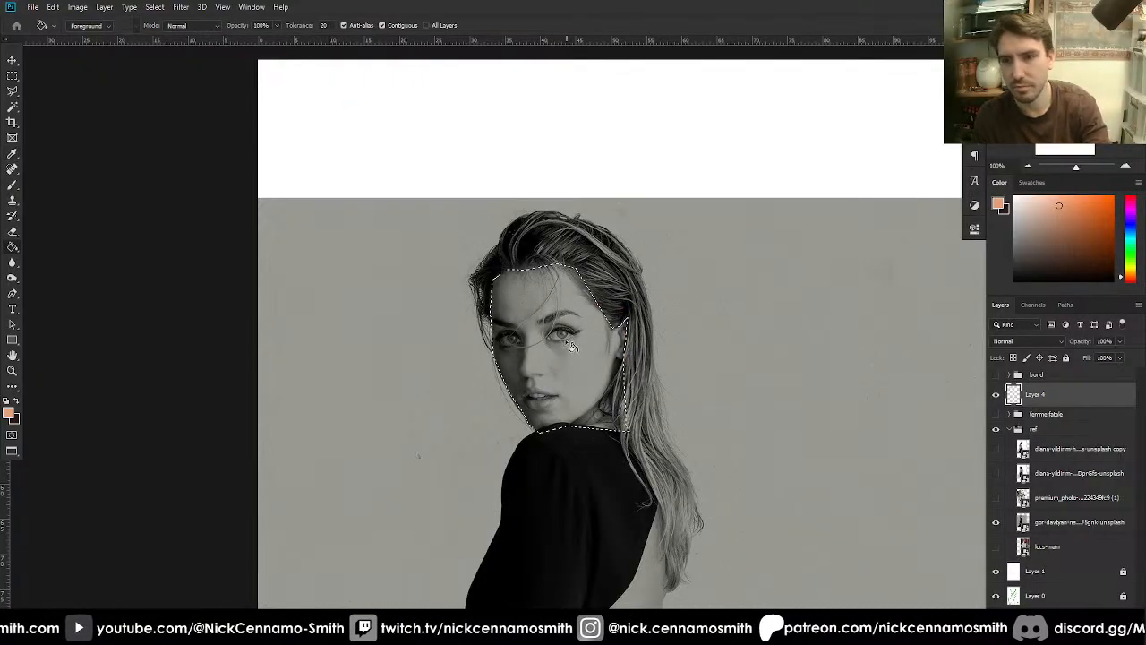
pyautogui.click(604, 357)
pyautogui.hotkey('ctrl', 'd')
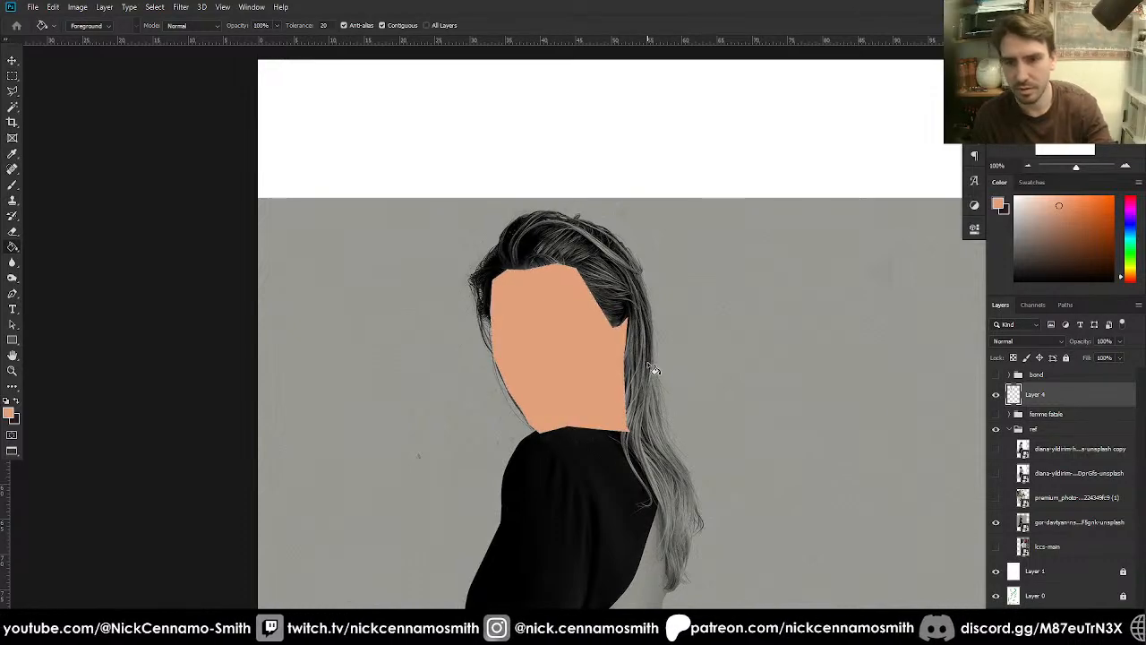
# - Outline the woman's bare back between the dress opening, hair and waist with the Polygonal Lasso
pyautogui.scroll(2, 652, 367)
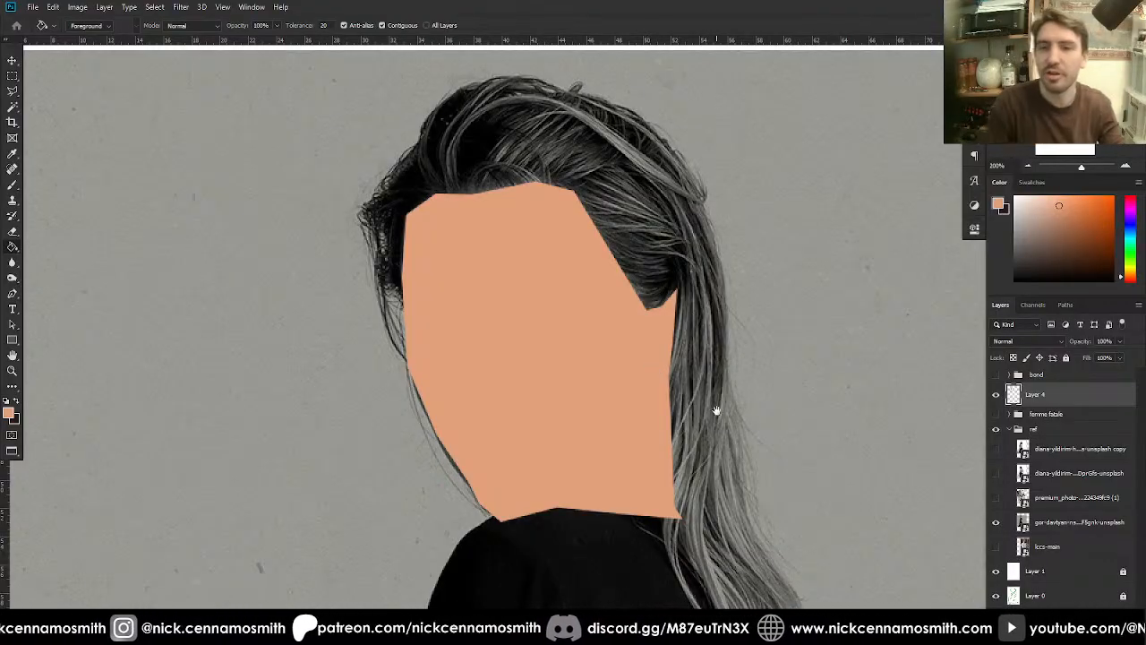
pyautogui.moveTo(716, 410); pyautogui.dragTo(542, 174)
pyautogui.moveTo(552, 394); pyautogui.dragTo(553, 277)
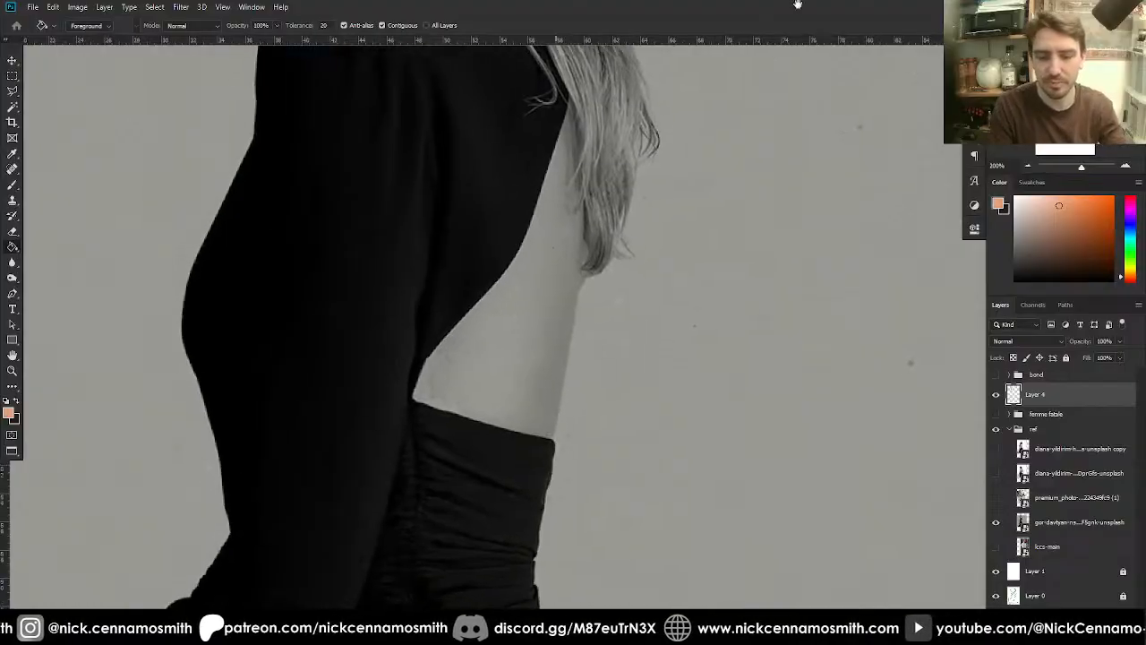
pyautogui.hotkey('ctrl', '-')
pyautogui.press('l')
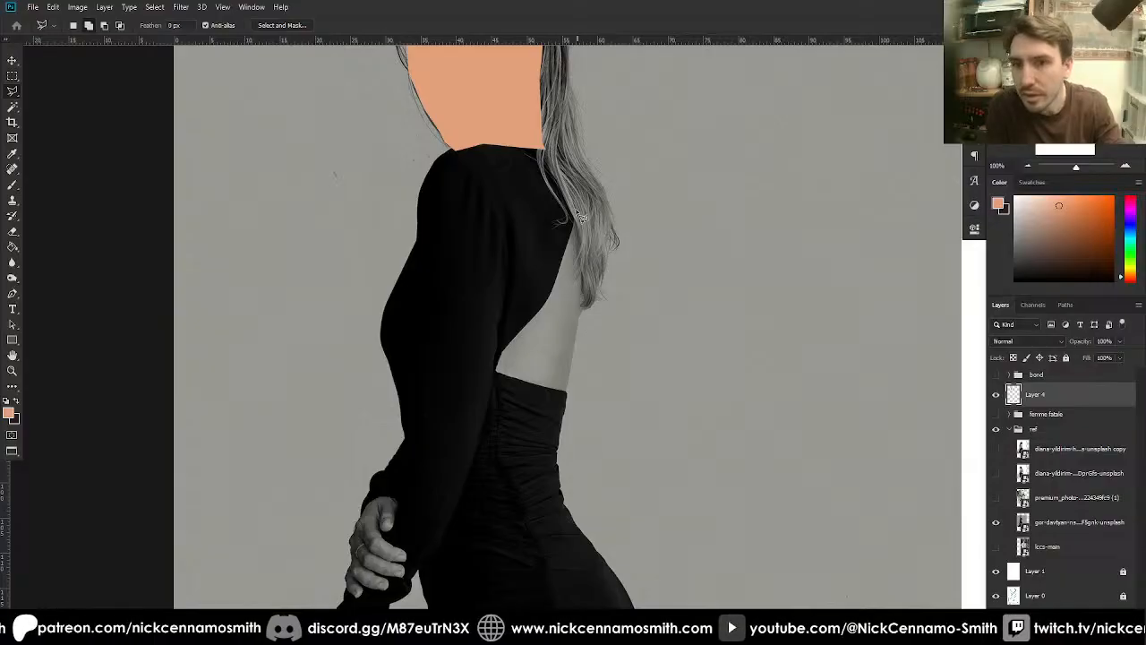
pyautogui.moveTo(580, 215); pyautogui.dragTo(583, 359)
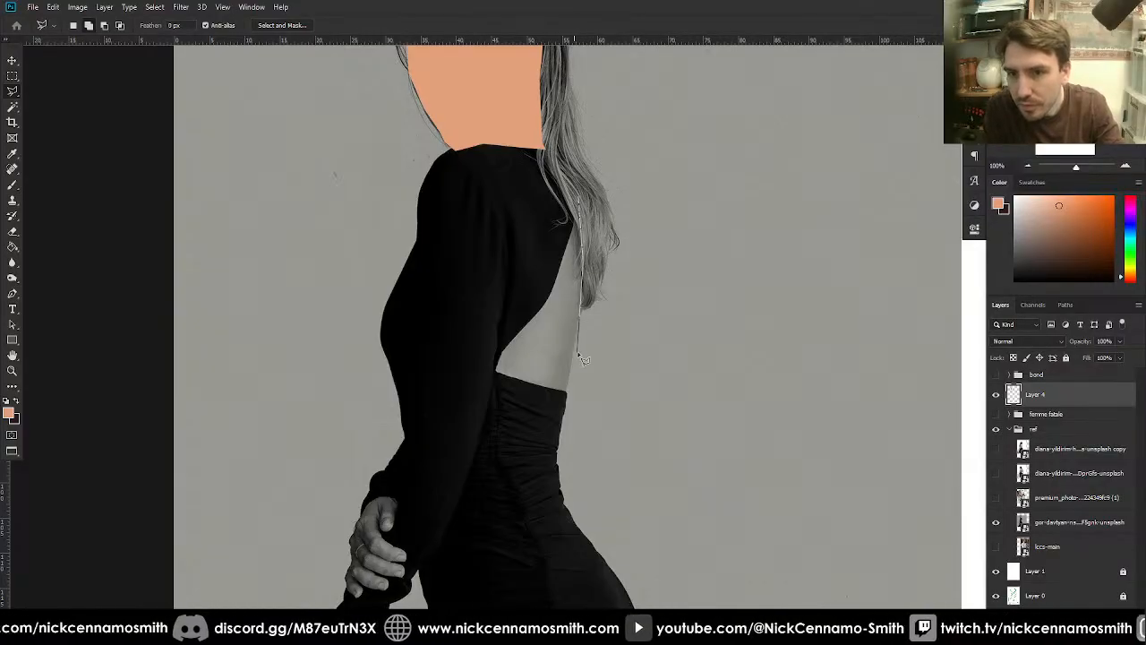
pyautogui.moveTo(569, 408)
pyautogui.mouseDown()
pyautogui.moveTo(478, 392)
pyautogui.moveTo(500, 335)
pyautogui.moveTo(553, 272)
pyautogui.moveTo(572, 197)
pyautogui.moveTo(573, 249)
pyautogui.mouseUp()
pyautogui.click(577, 197)
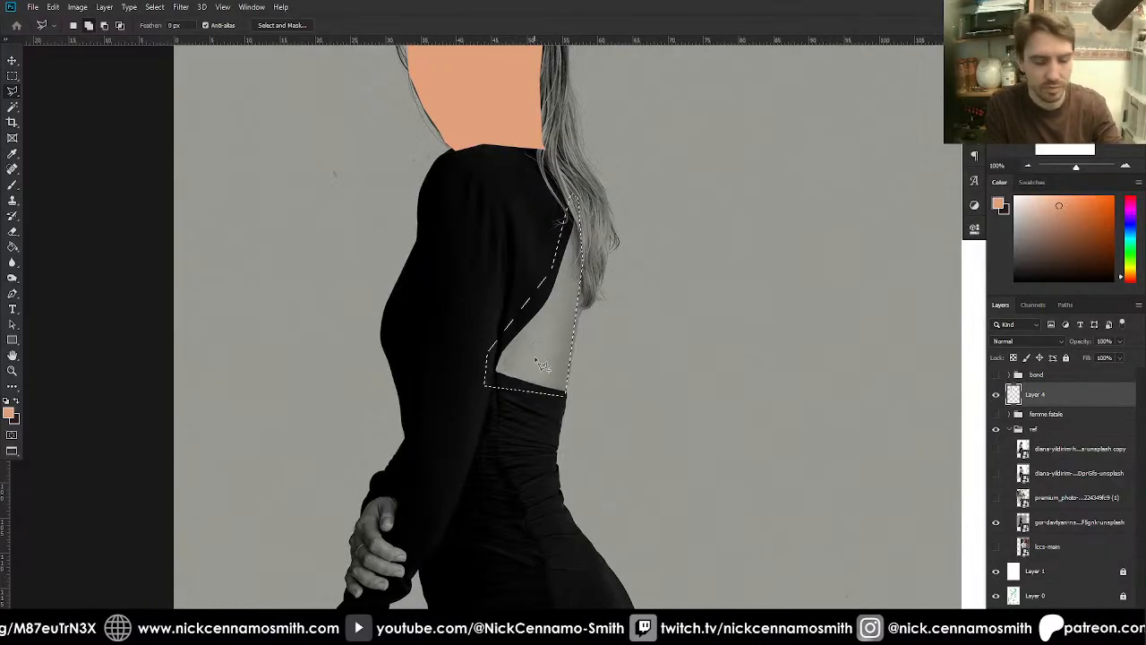
# - Add the woman's upper hand, gripping her sleeve, to the selection by tracing around its fingers
pyautogui.moveTo(531, 388); pyautogui.dragTo(628, 193)
pyautogui.hotkey('ctrl', '+')
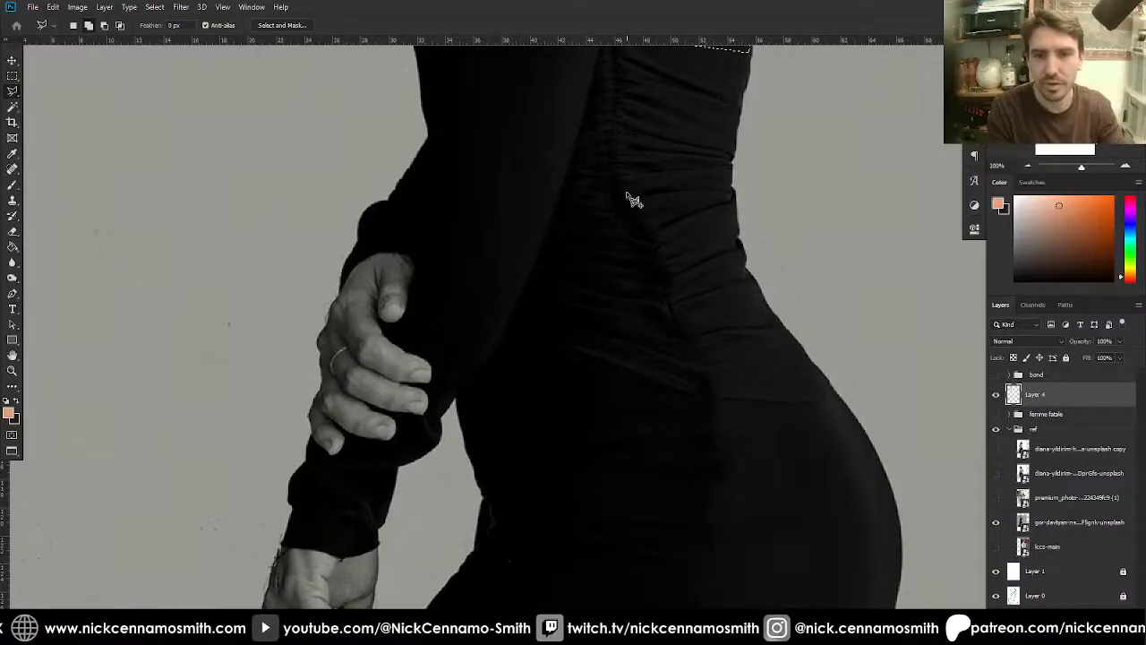
pyautogui.moveTo(461, 332); pyautogui.dragTo(636, 215)
pyautogui.moveTo(587, 145)
pyautogui.mouseDown()
pyautogui.moveTo(550, 139)
pyautogui.moveTo(499, 189)
pyautogui.moveTo(516, 167)
pyautogui.moveTo(492, 231)
pyautogui.moveTo(501, 268)
pyautogui.moveTo(483, 308)
pyautogui.moveTo(508, 347)
pyautogui.moveTo(520, 331)
pyautogui.moveTo(512, 315)
pyautogui.moveTo(566, 335)
pyautogui.moveTo(569, 307)
pyautogui.moveTo(581, 305)
pyautogui.moveTo(570, 302)
pyautogui.moveTo(597, 304)
pyautogui.moveTo(605, 255)
pyautogui.moveTo(559, 228)
pyautogui.moveTo(552, 212)
pyautogui.moveTo(577, 220)
pyautogui.mouseUp()
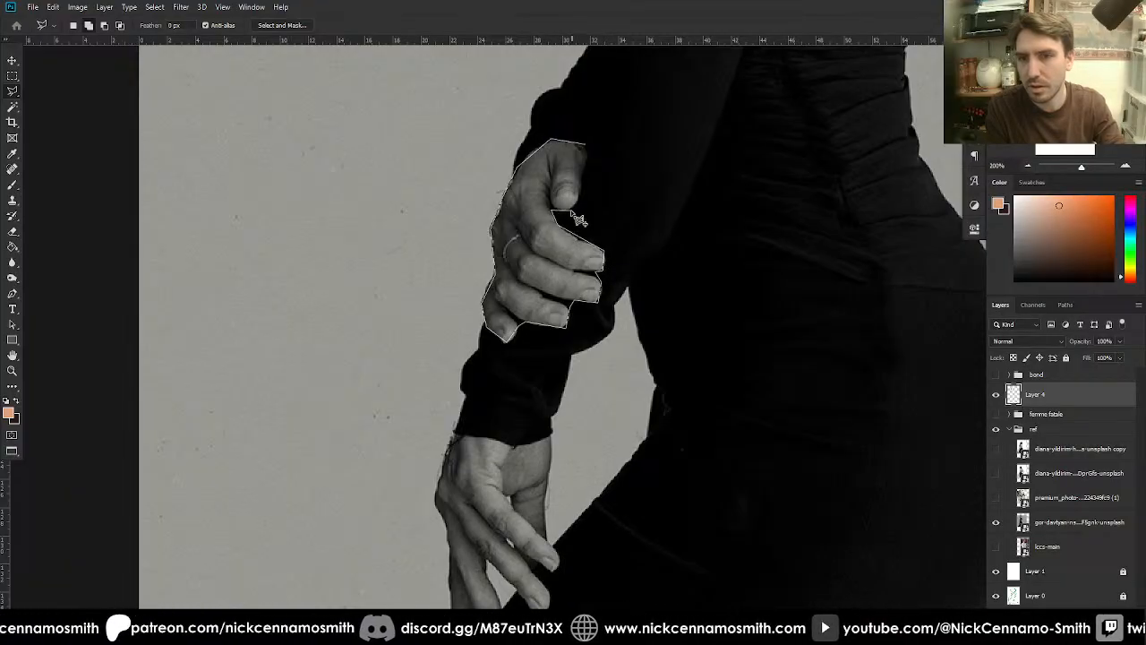
pyautogui.click(585, 144)
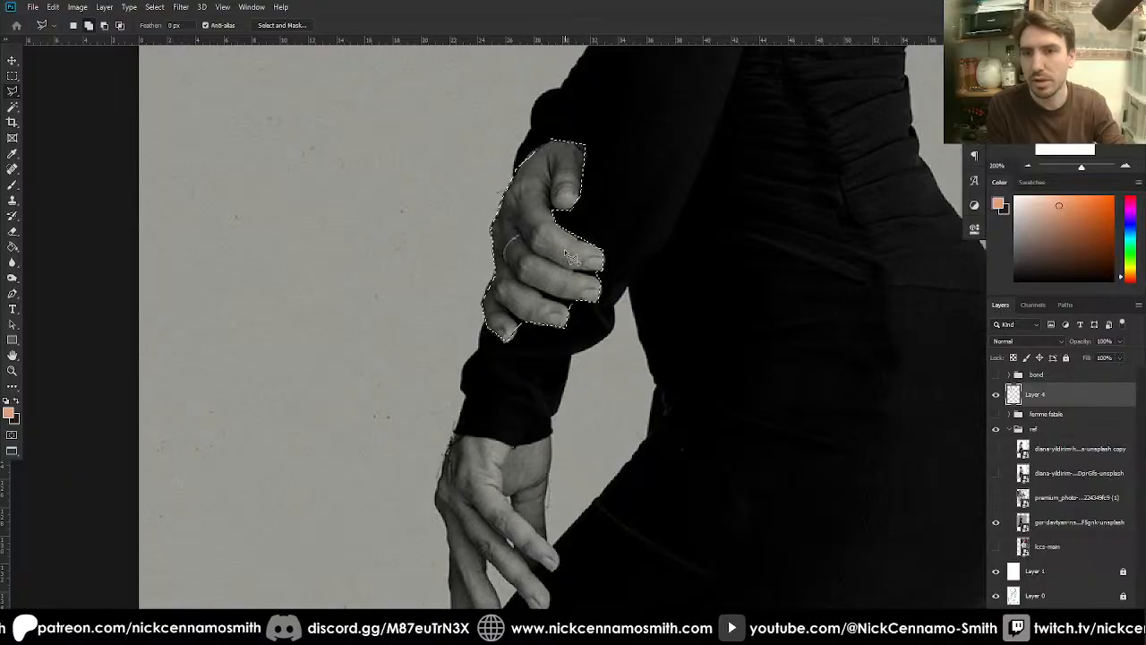
# - Add the woman's lower hand to the selection by tracing from the sleeve cuff around each separate finger
pyautogui.moveTo(583, 387); pyautogui.dragTo(665, 142)
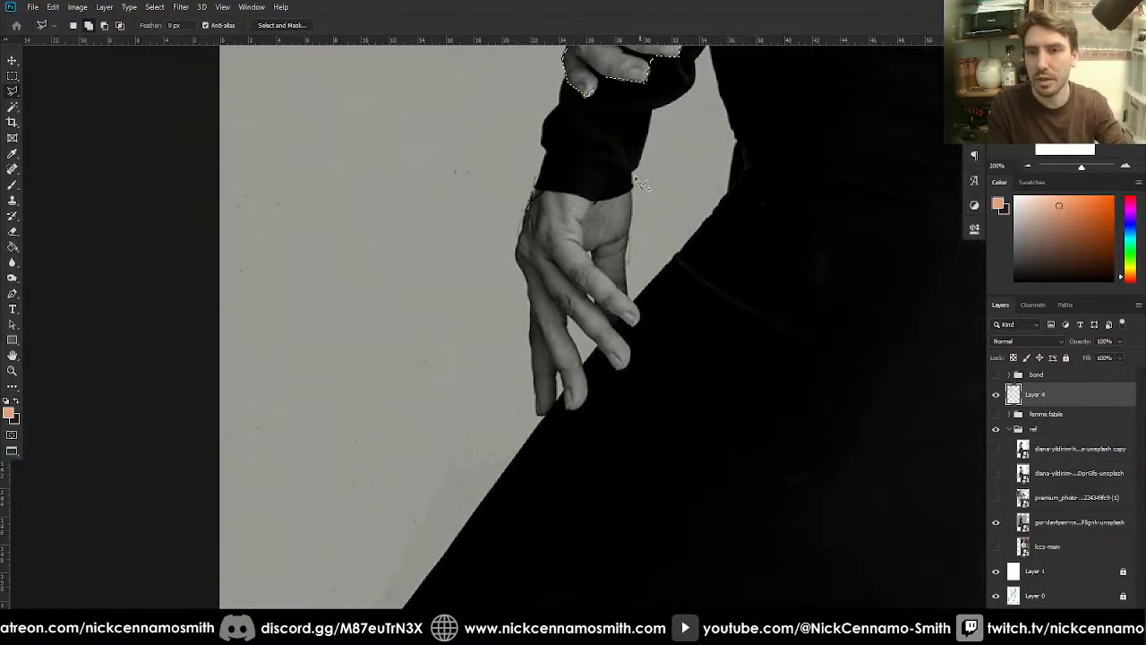
pyautogui.click(591, 200)
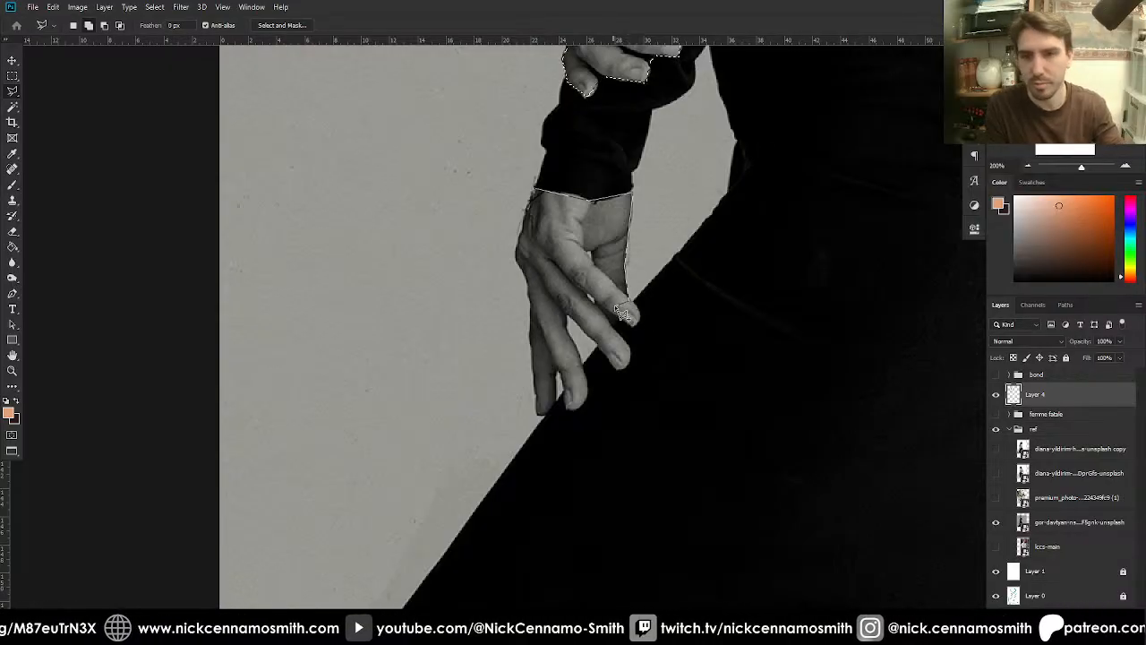
pyautogui.press('Escape')
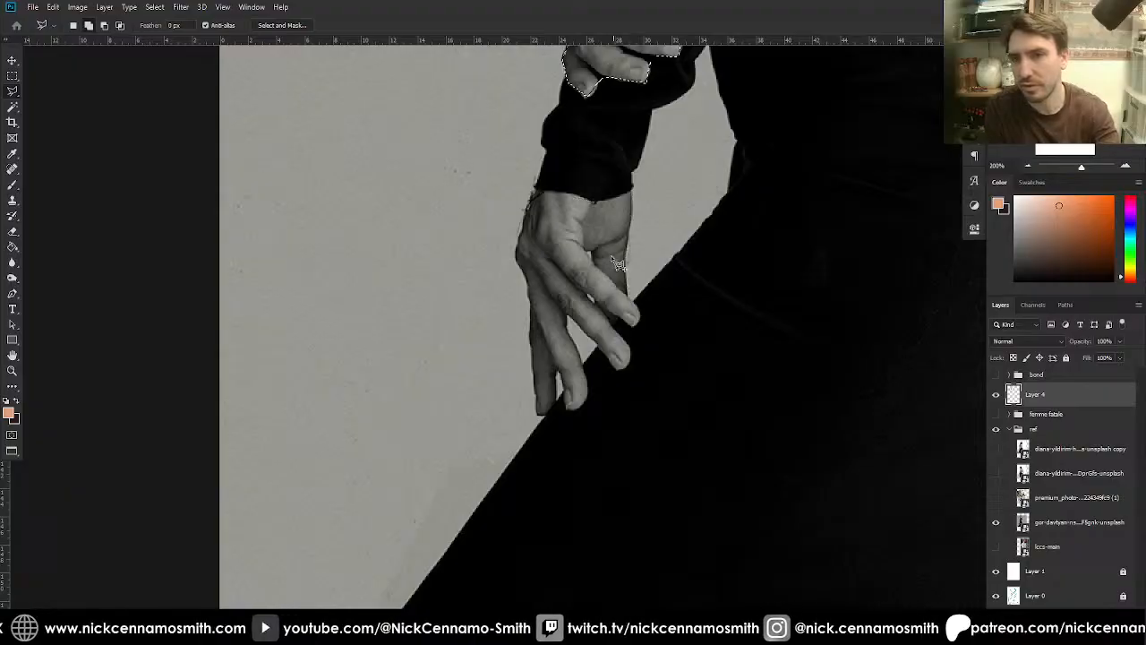
pyautogui.click(533, 189)
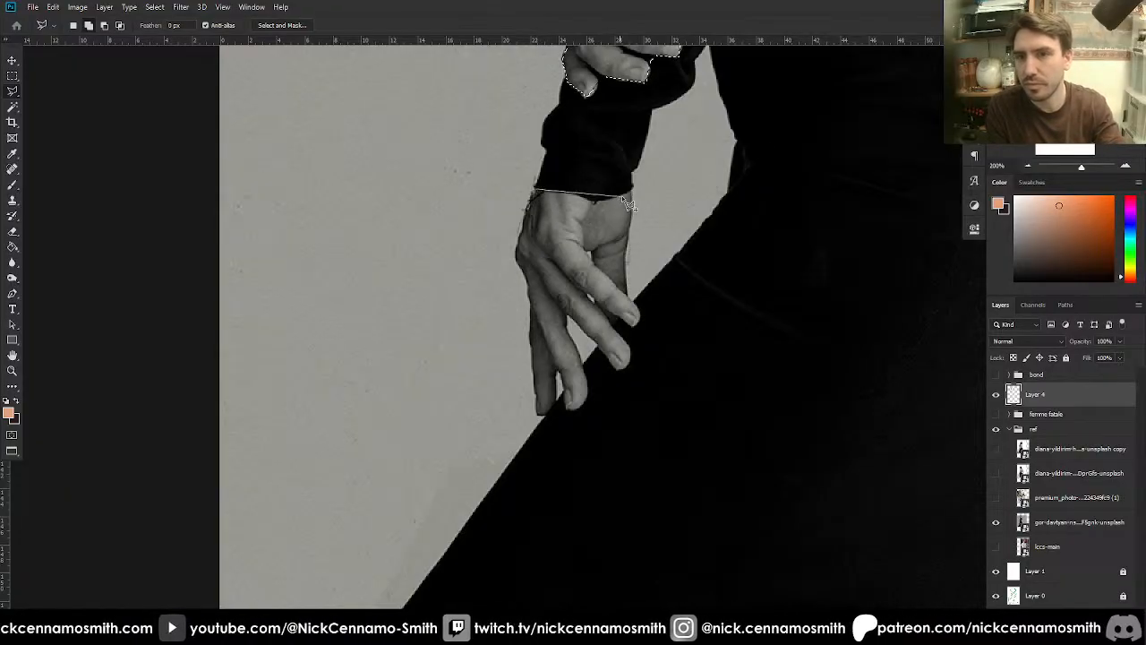
pyautogui.click(629, 195)
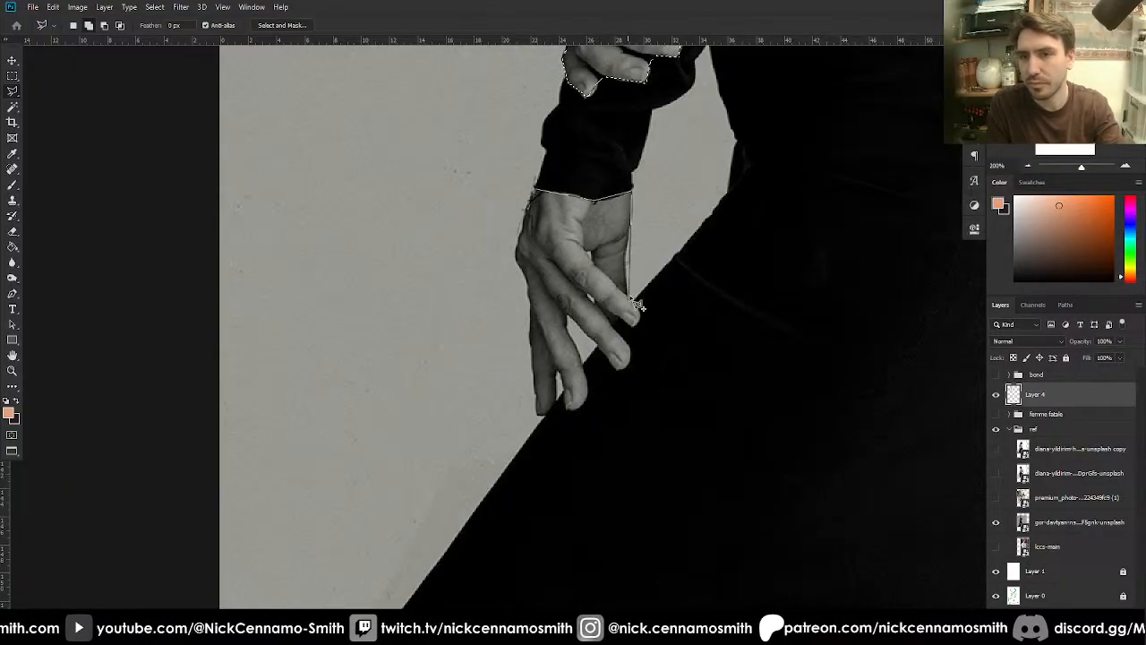
pyautogui.click(625, 265)
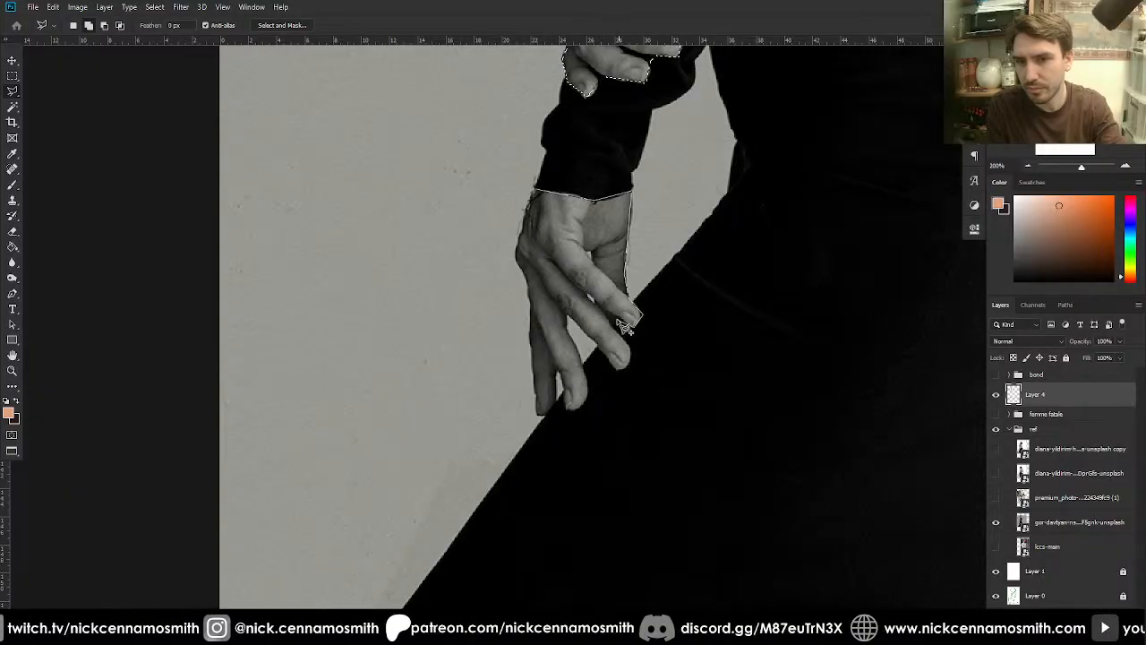
pyautogui.click(598, 307)
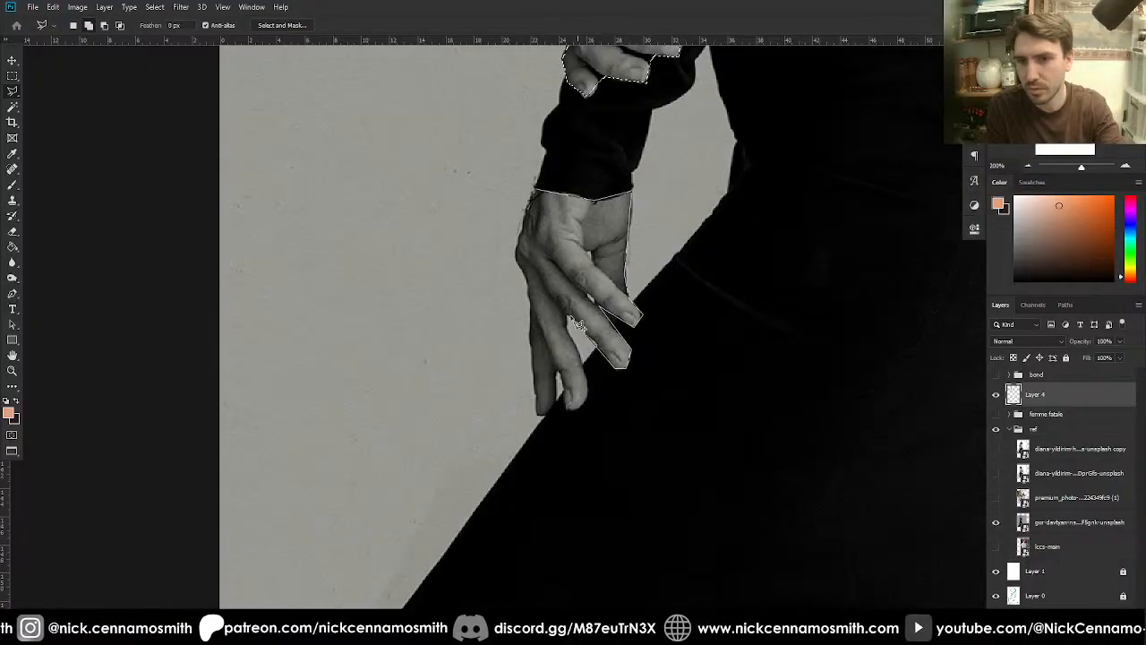
pyautogui.click(586, 403)
pyautogui.click(568, 409)
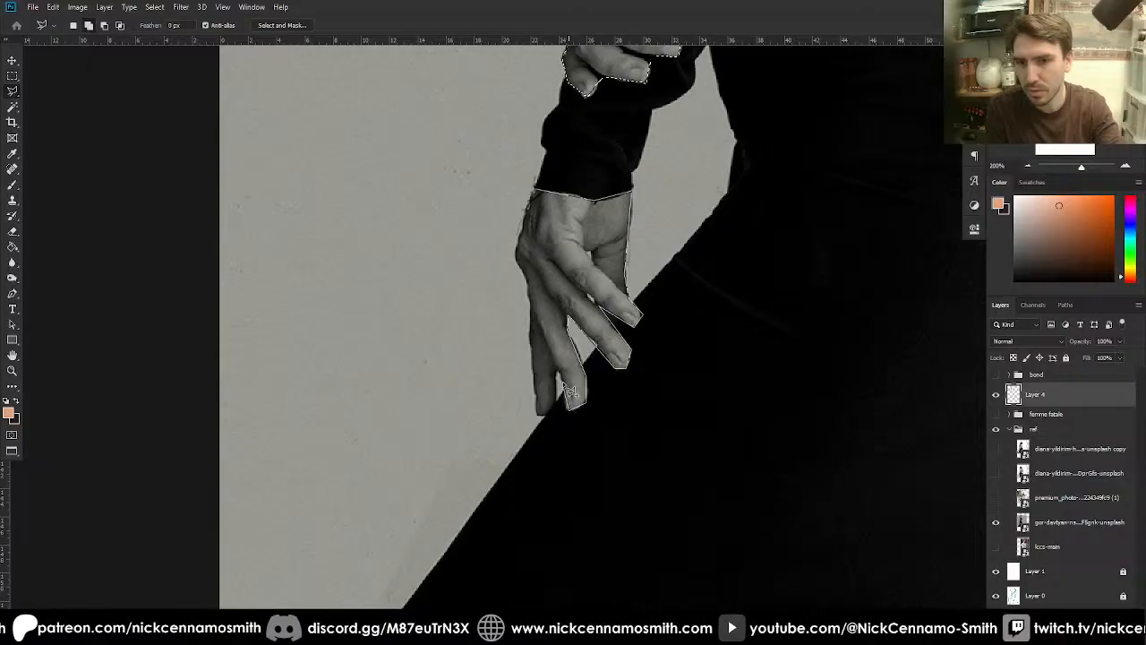
pyautogui.click(558, 369)
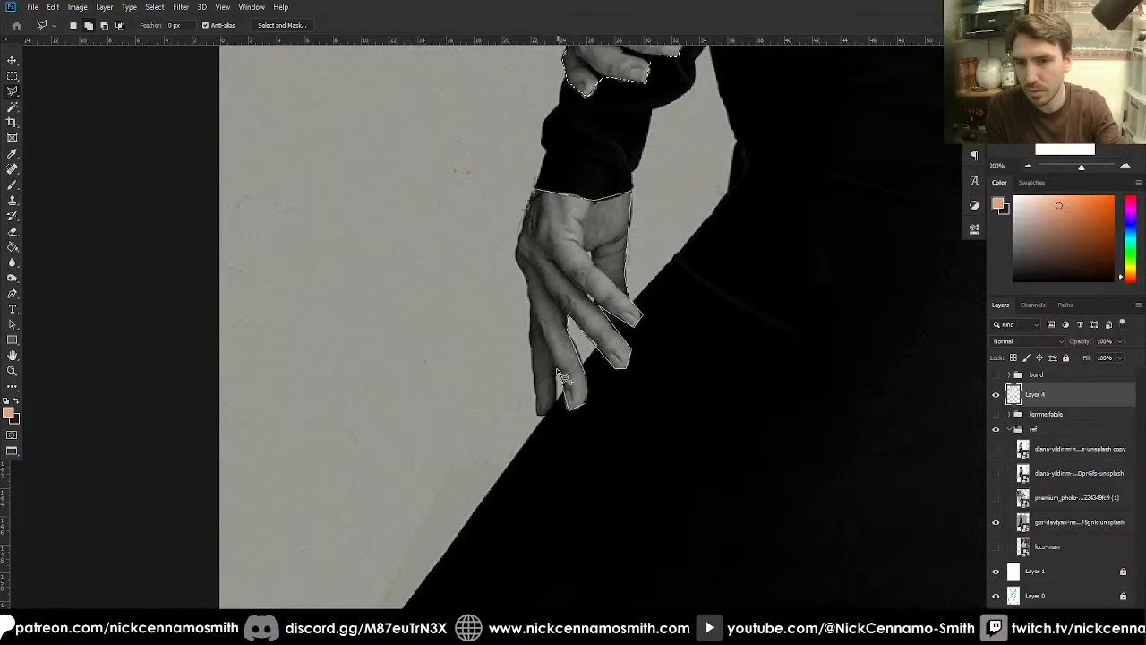
pyautogui.click(546, 416)
pyautogui.click(537, 414)
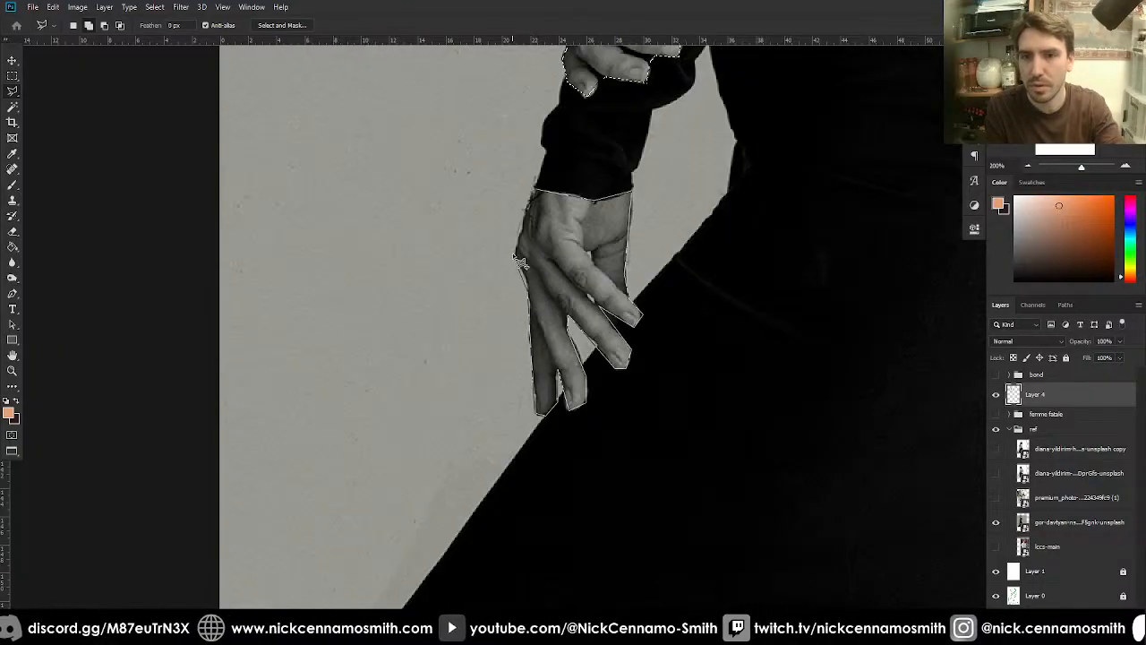
pyautogui.click(535, 193)
# - Fill the selected back and both hands with the tan skin tone and deselect them
pyautogui.hotkey('ctrl', '-')
pyautogui.hotkey('ctrl', '-')
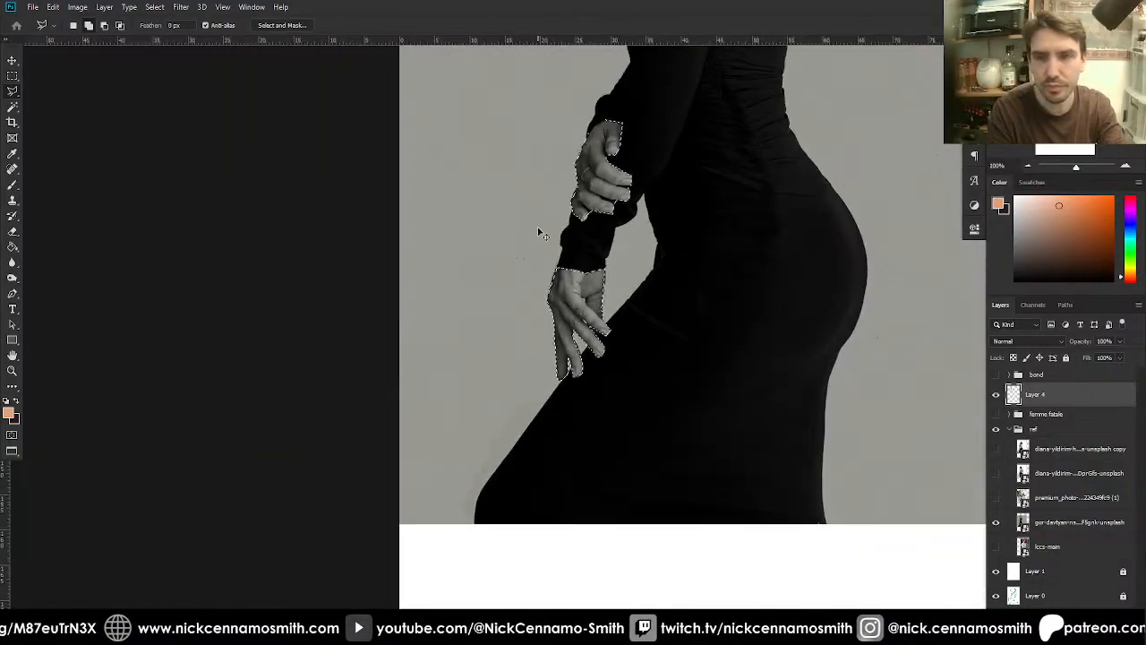
pyautogui.press('g')
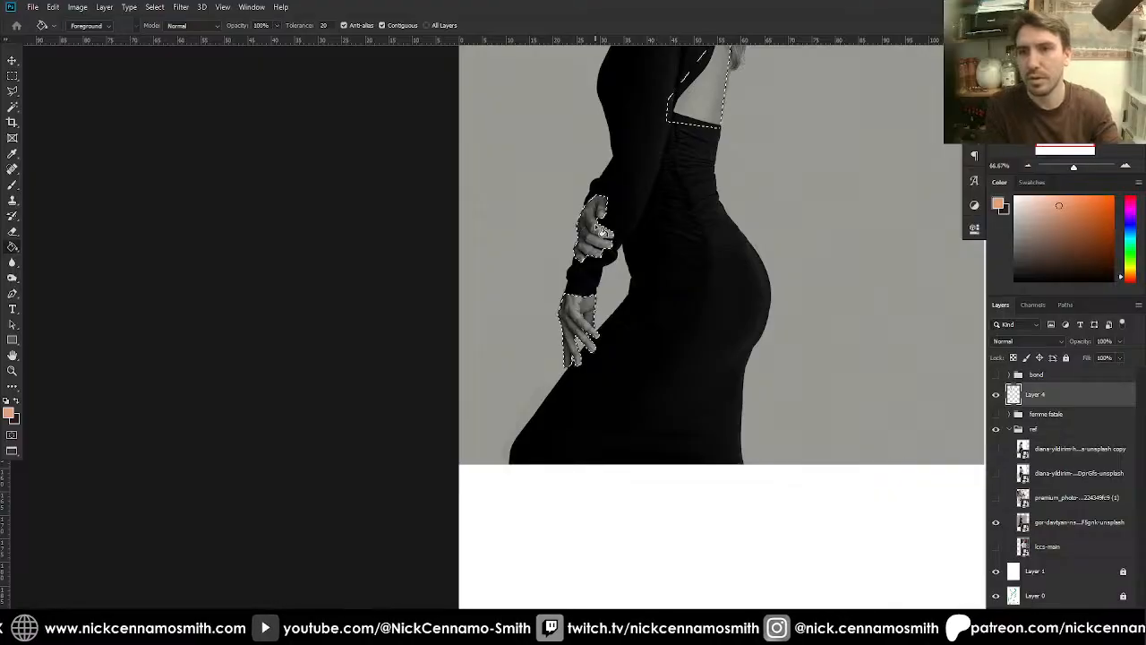
pyautogui.click(612, 263)
pyautogui.moveTo(653, 271); pyautogui.dragTo(551, 483)
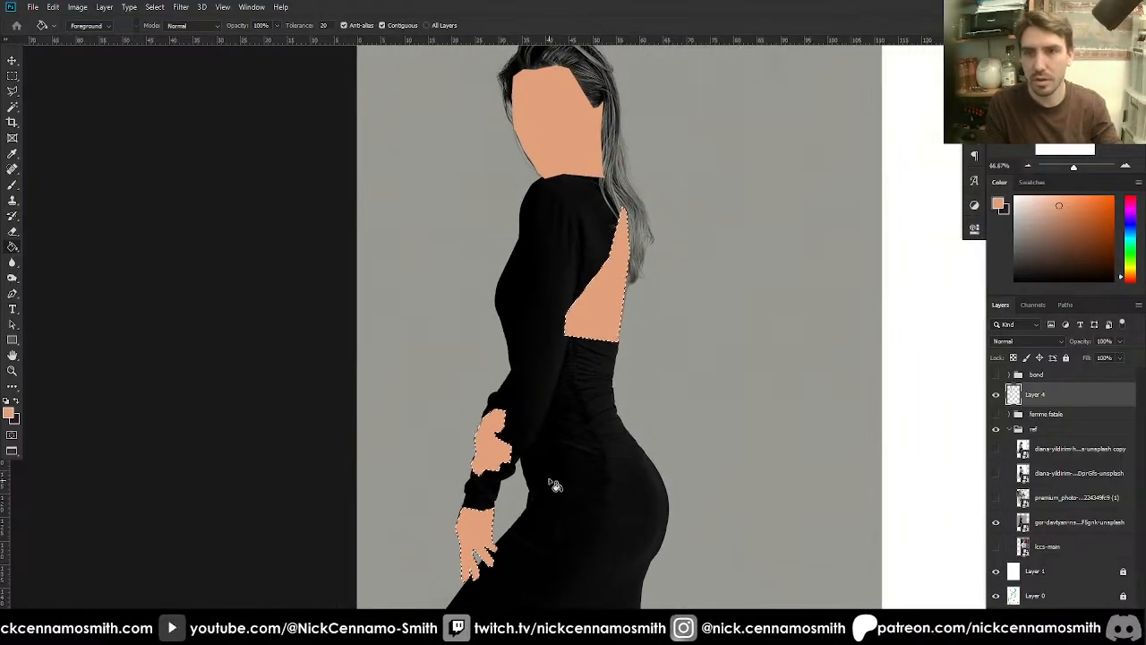
pyautogui.hotkey('ctrl', 'd')
# - Rename the layer holding the face, back and hand fills as skin and hide it
pyautogui.doubleClick(1035, 400)
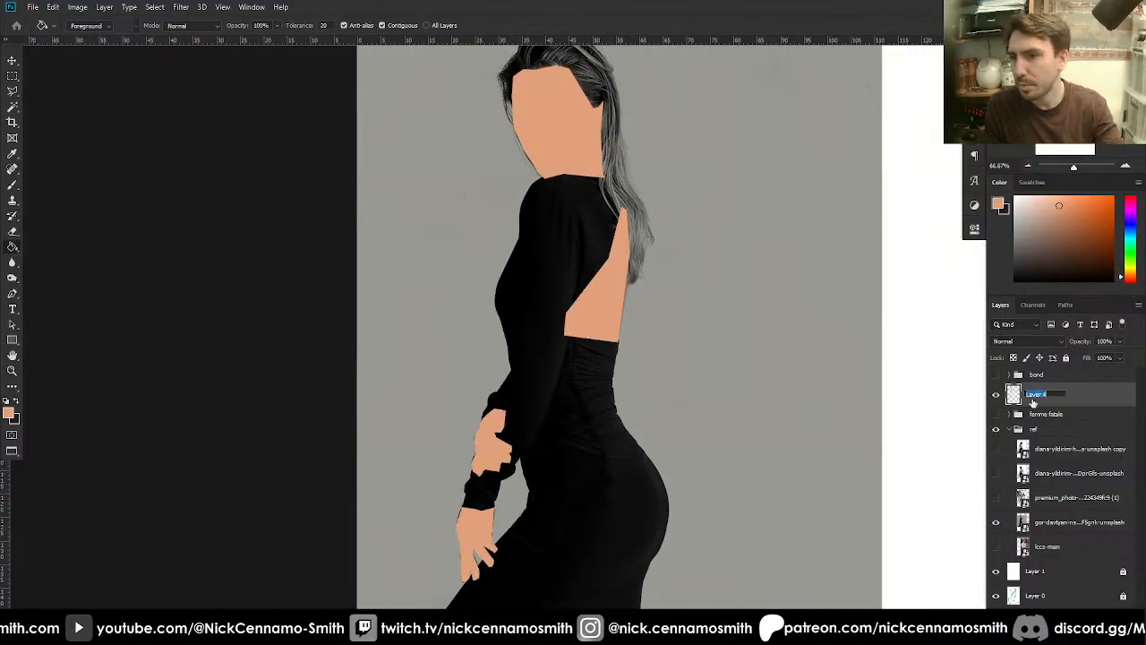
pyautogui.write('skin')
pyautogui.press('Return')
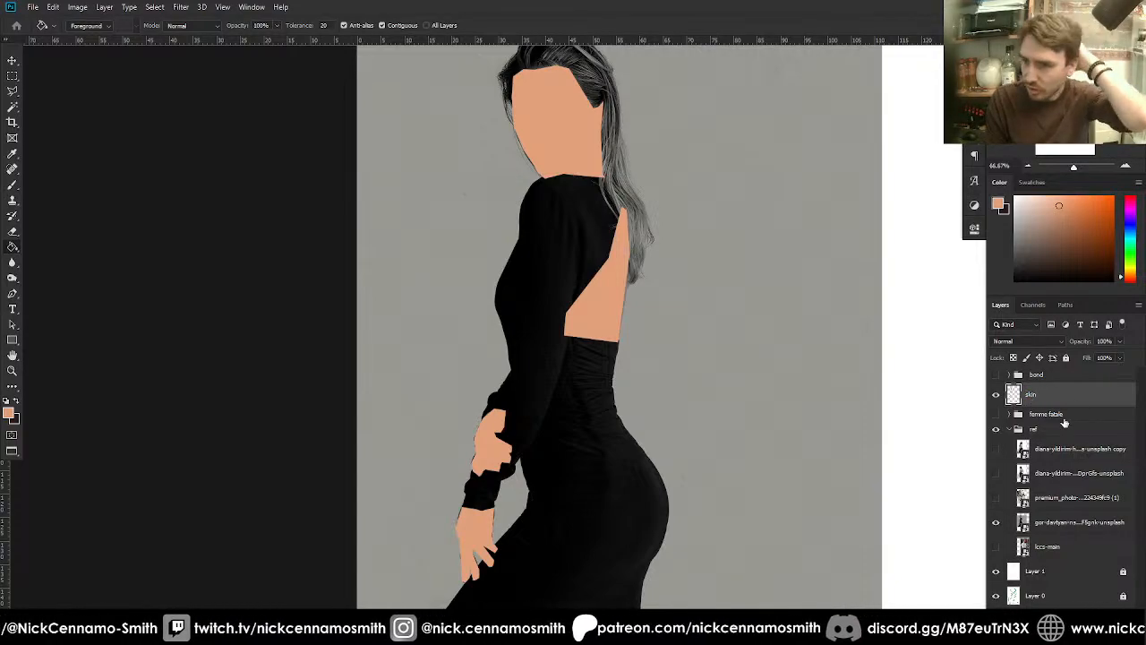
pyautogui.click(997, 395)
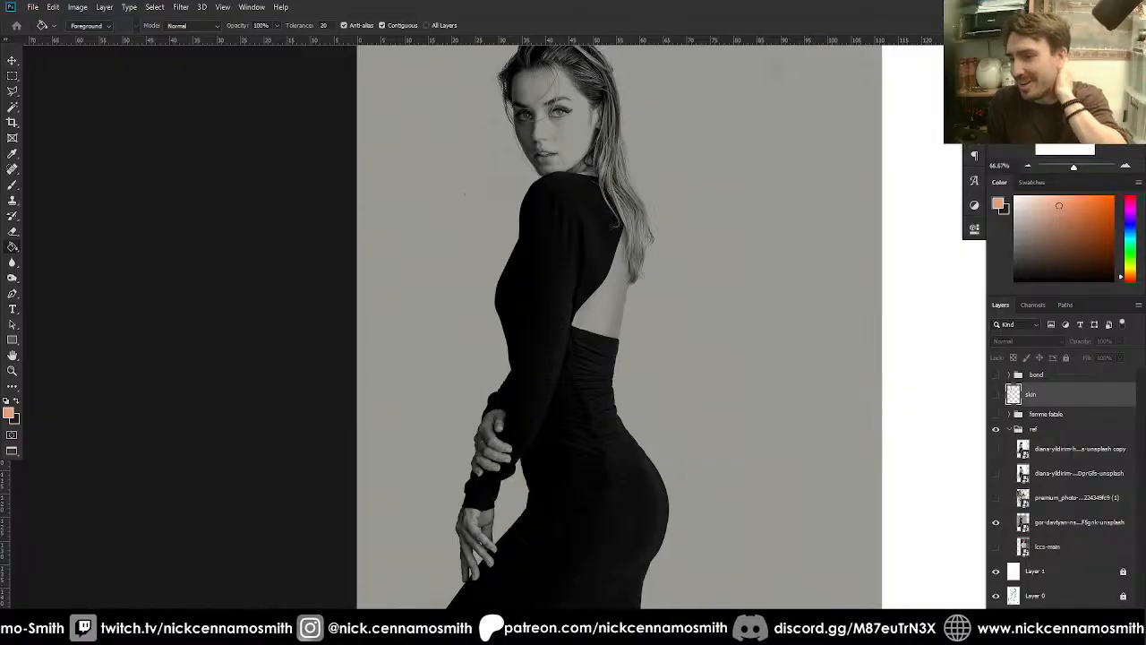
# - On a new layer above skin, trace a polygonal selection of the black dress from the front upper arm over the shoulder and behind the hair
pyautogui.hotkey('ctrl', 'shift', 'alt', 'n')
pyautogui.press('p')
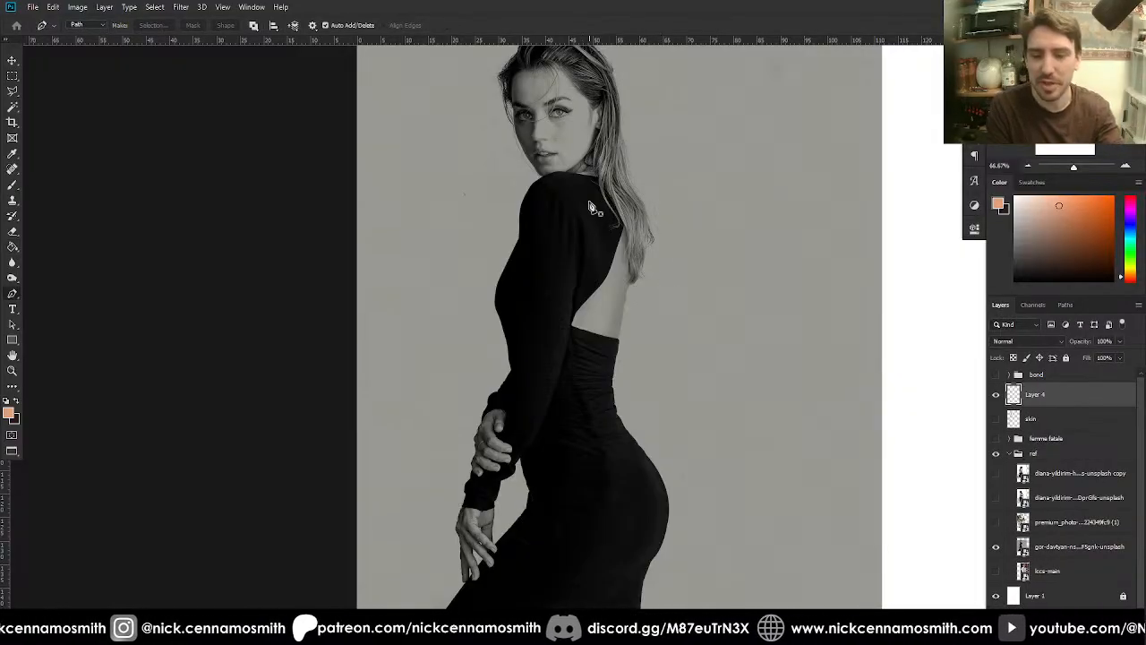
pyautogui.hotkey('ctrl', '+')
pyautogui.scroll(4, 589, 206)
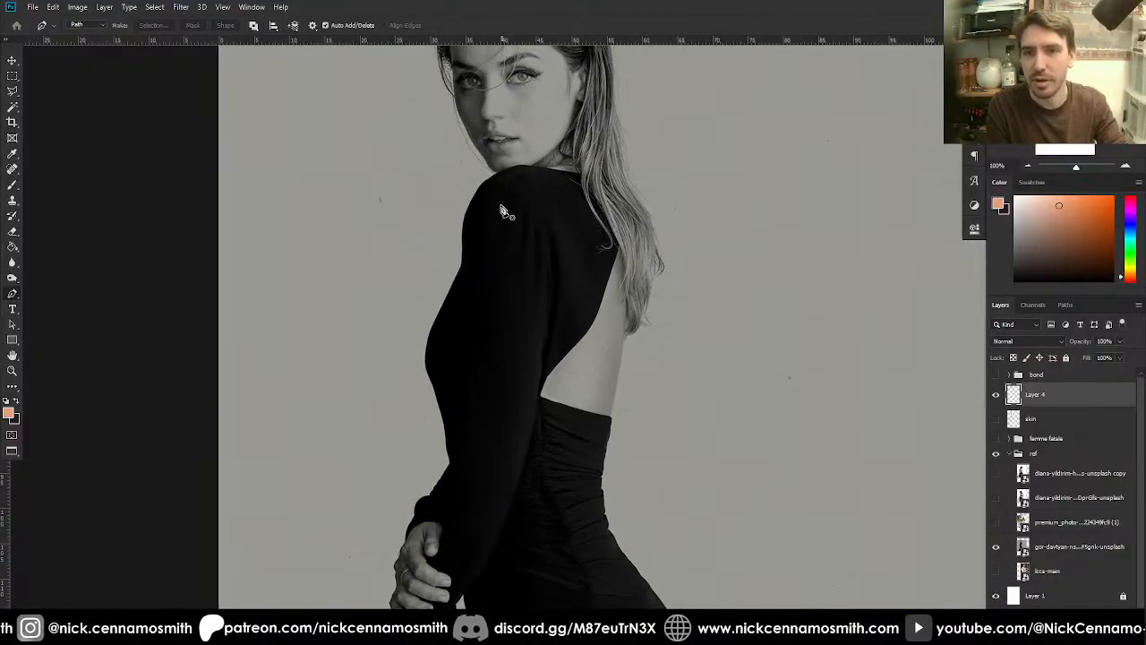
pyautogui.press('l')
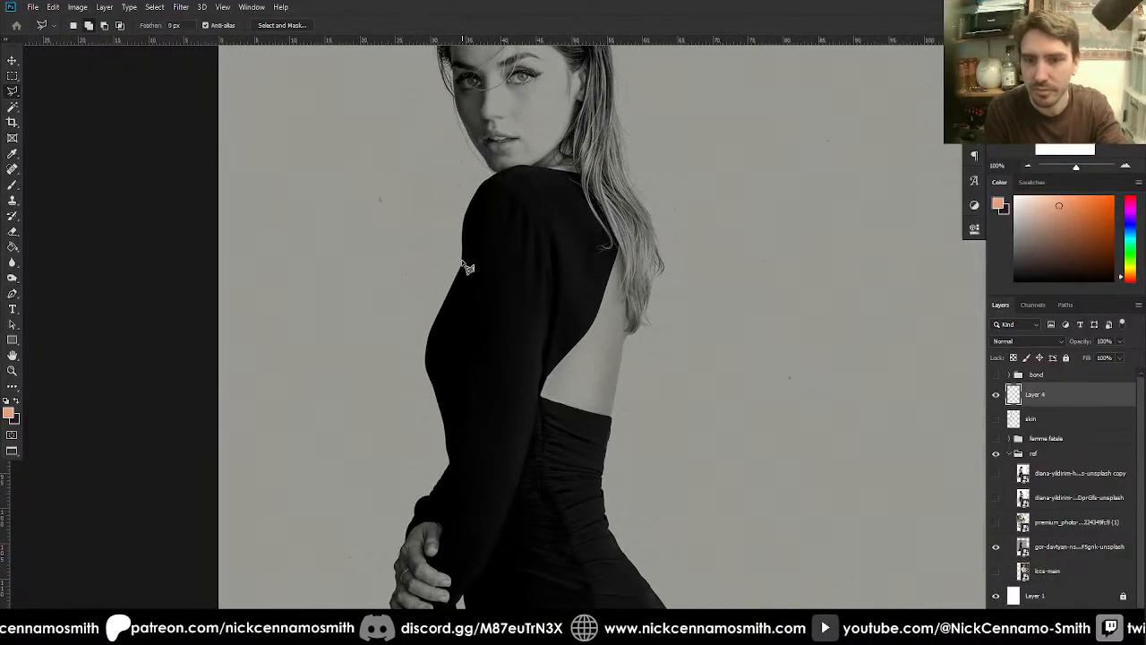
pyautogui.click(462, 260)
pyautogui.click(462, 224)
pyautogui.click(480, 187)
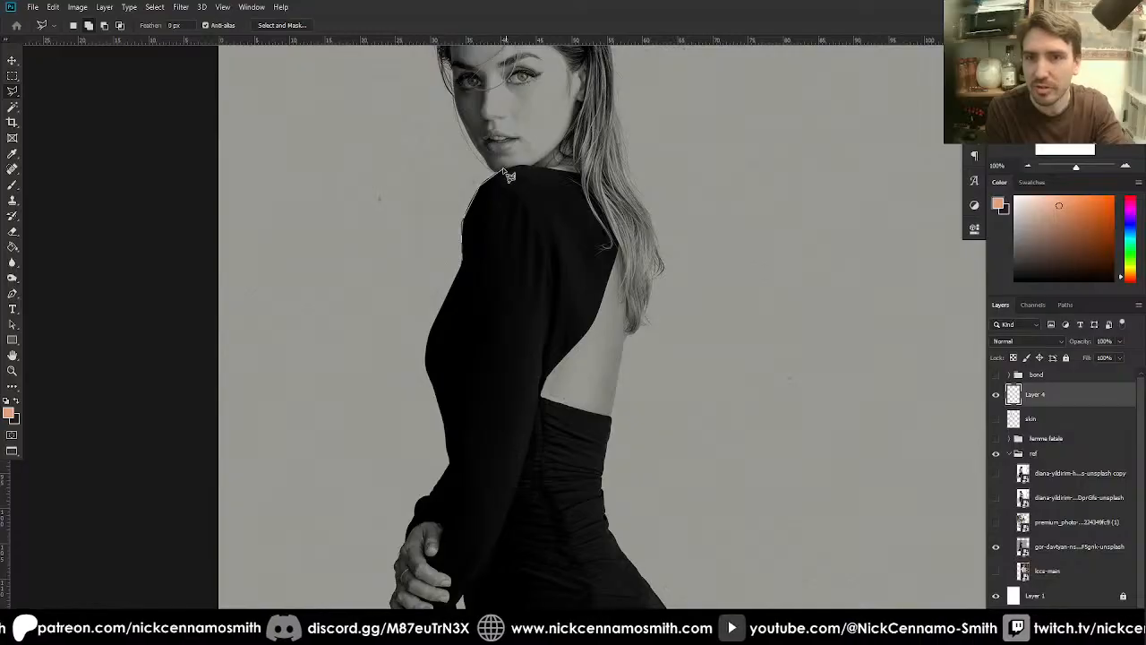
pyautogui.click(573, 170)
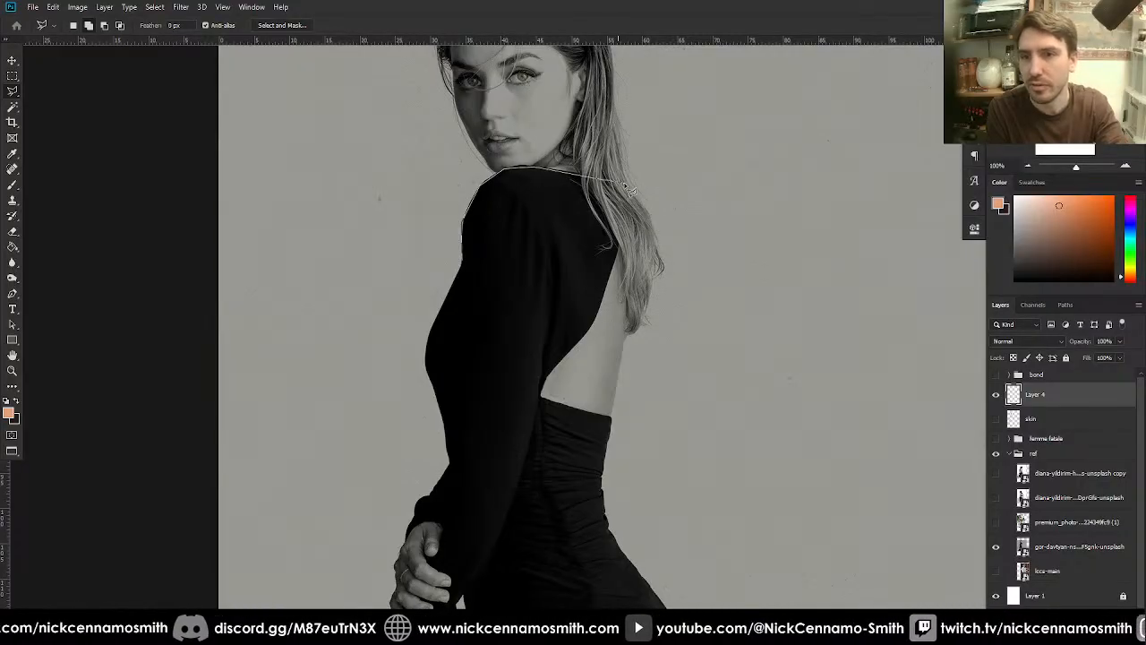
pyautogui.click(628, 182)
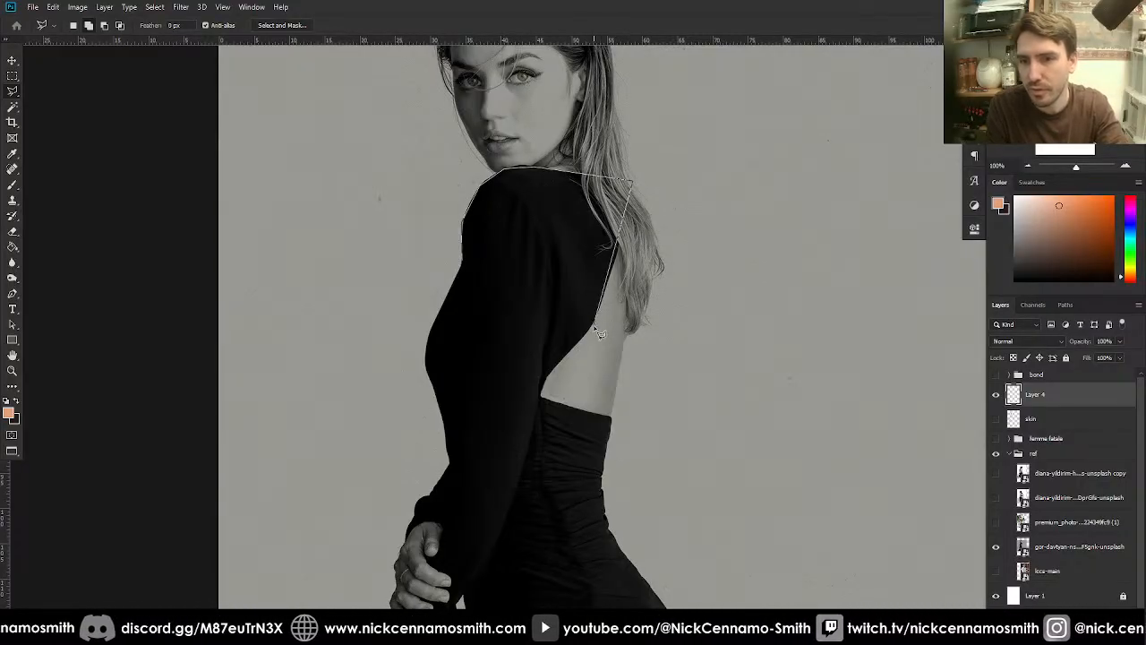
# - Trace a polygonal lasso outline around the open back and down the waist, hip and rear skirt edge to the hem
pyautogui.click(543, 395)
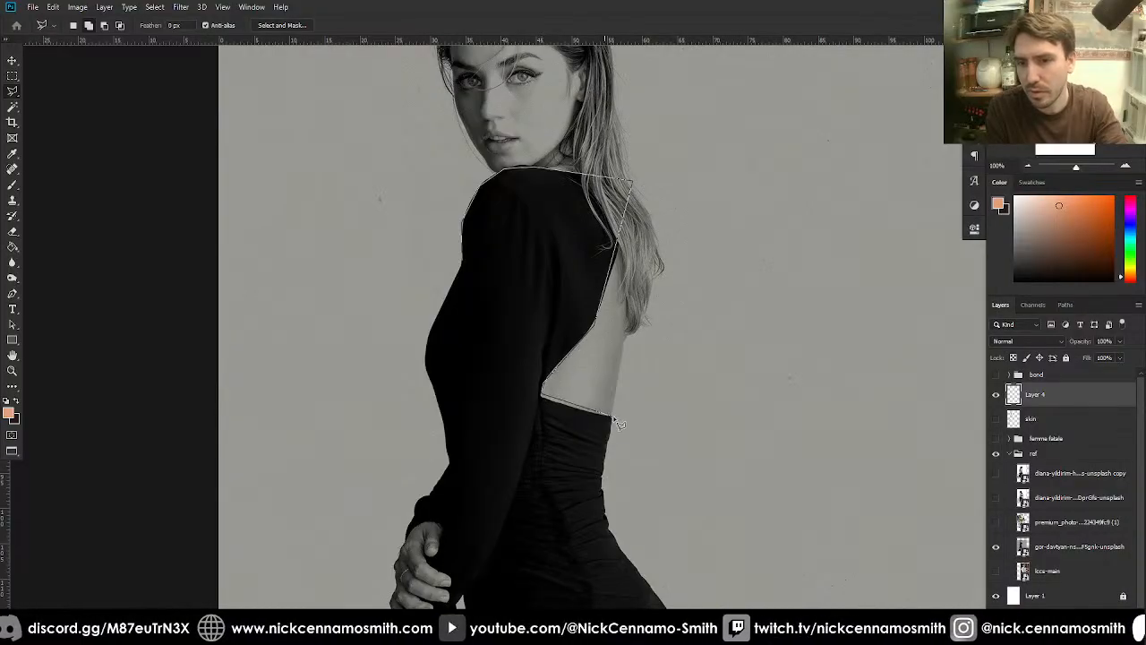
pyautogui.click(615, 418)
pyautogui.click(602, 495)
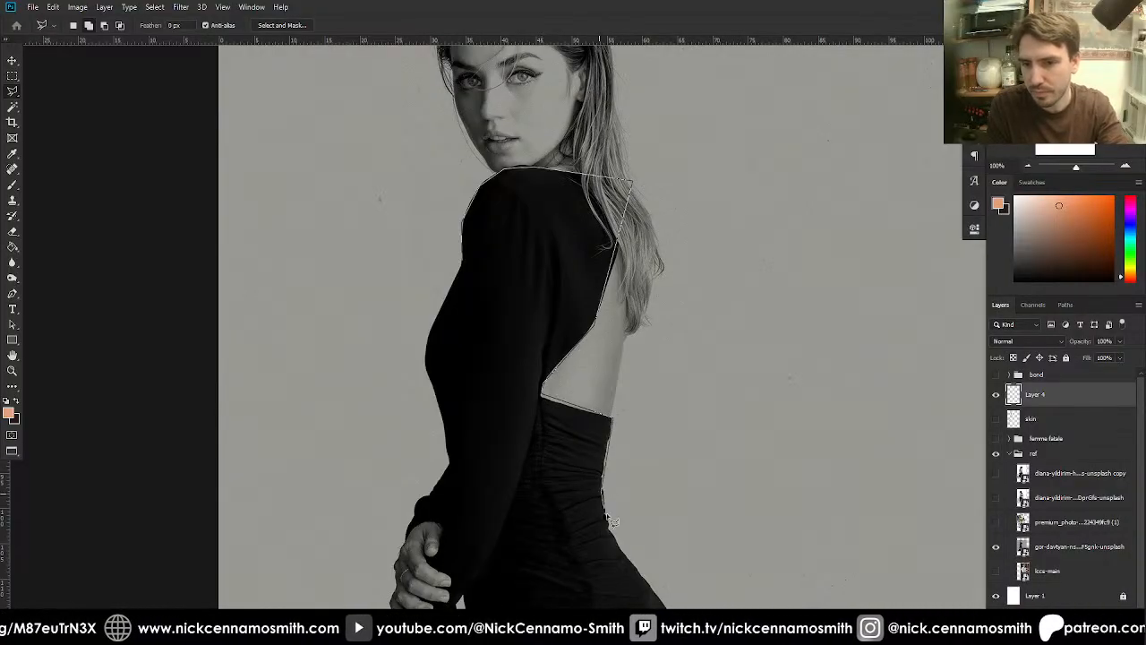
pyautogui.moveTo(635, 557); pyautogui.dragTo(486, 307)
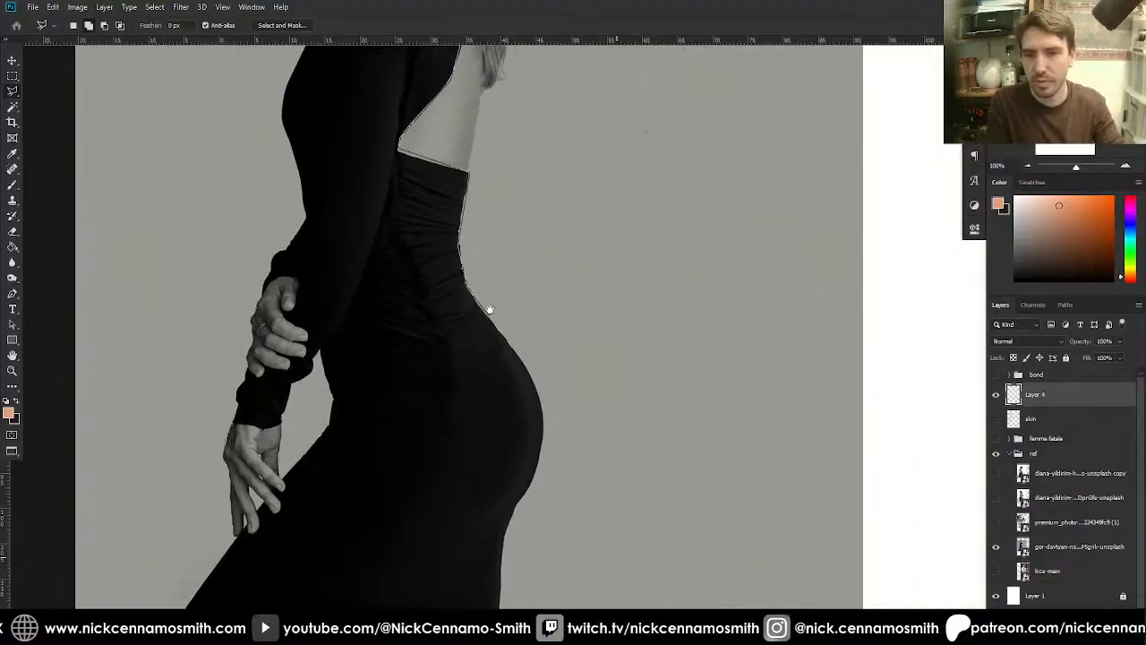
pyautogui.click(544, 435)
pyautogui.click(529, 486)
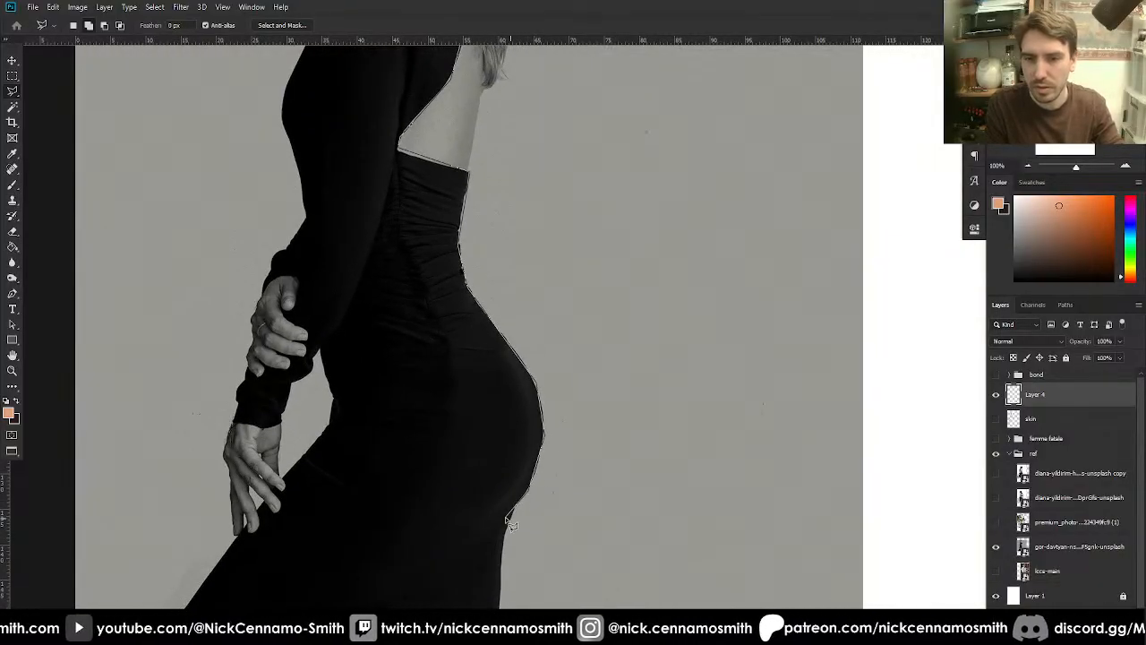
pyautogui.moveTo(528, 553); pyautogui.dragTo(555, 324)
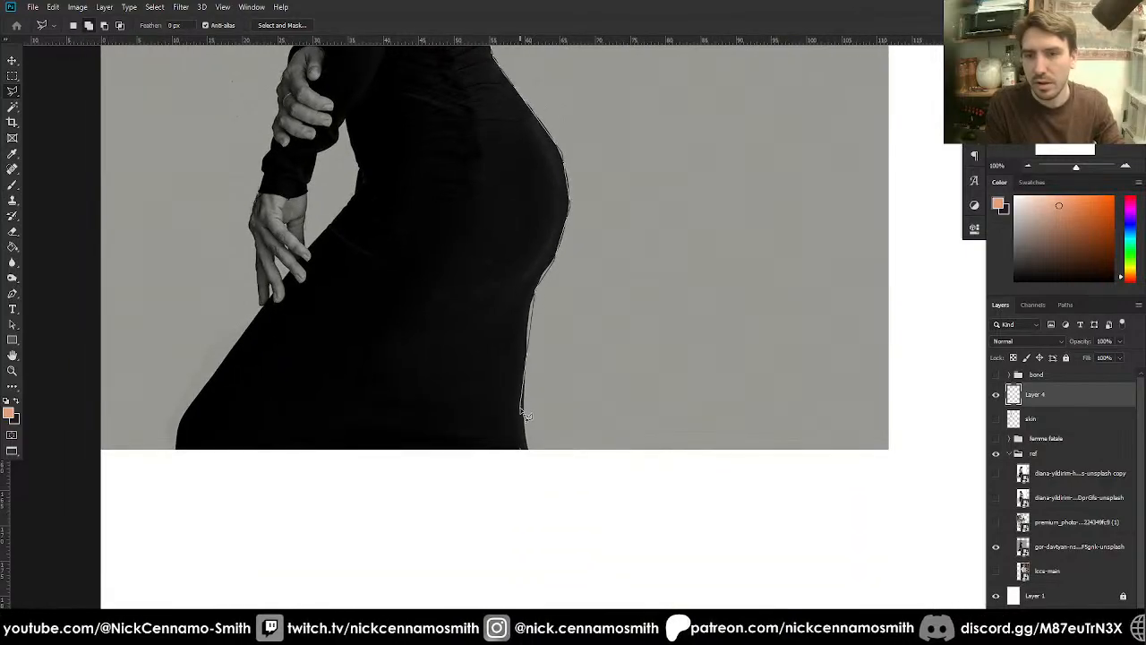
pyautogui.click(528, 451)
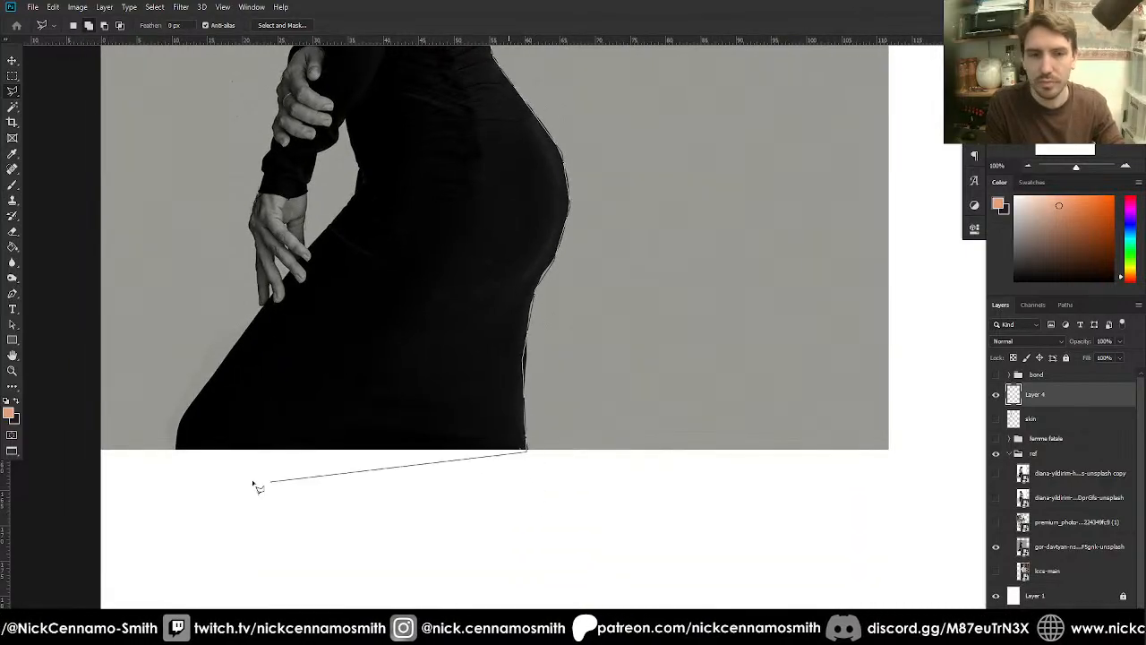
# - Continue the lasso outline along the hem and up the front edge of the skirt to the waist beside the arm
pyautogui.click(176, 459)
pyautogui.click(179, 417)
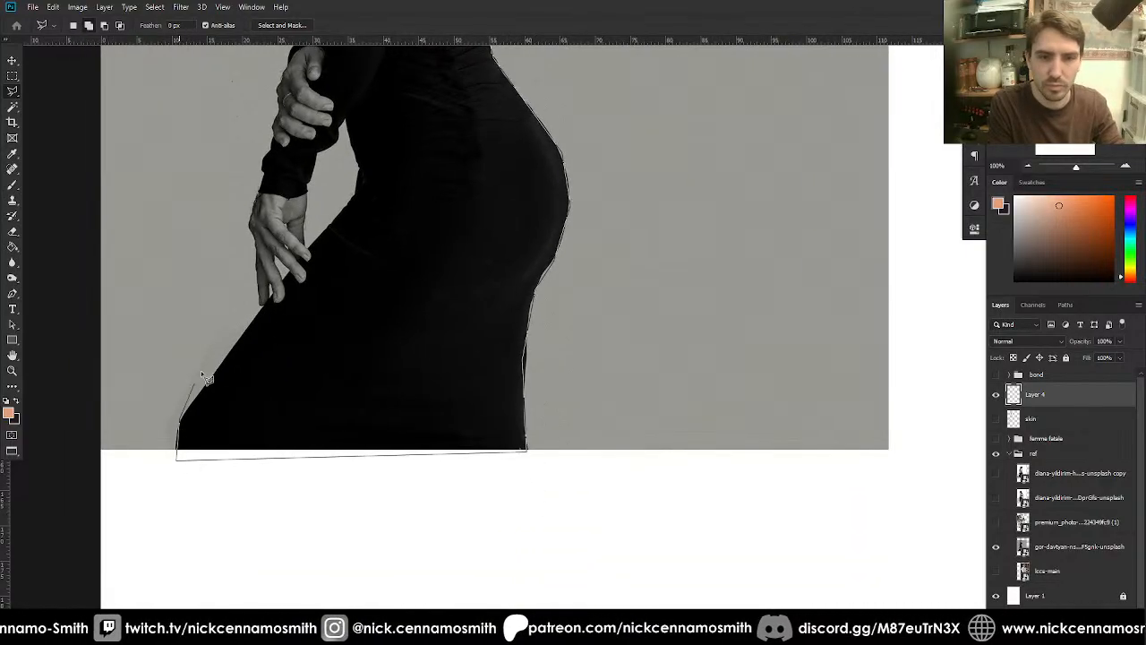
pyautogui.click(314, 249)
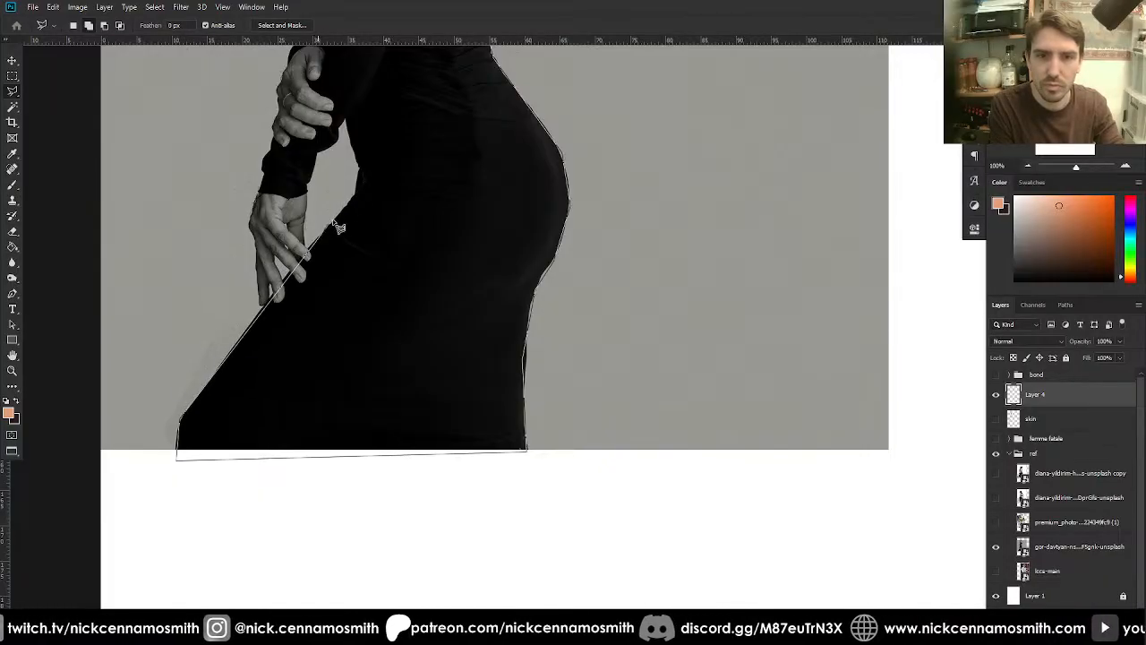
pyautogui.click(357, 193)
pyautogui.click(359, 171)
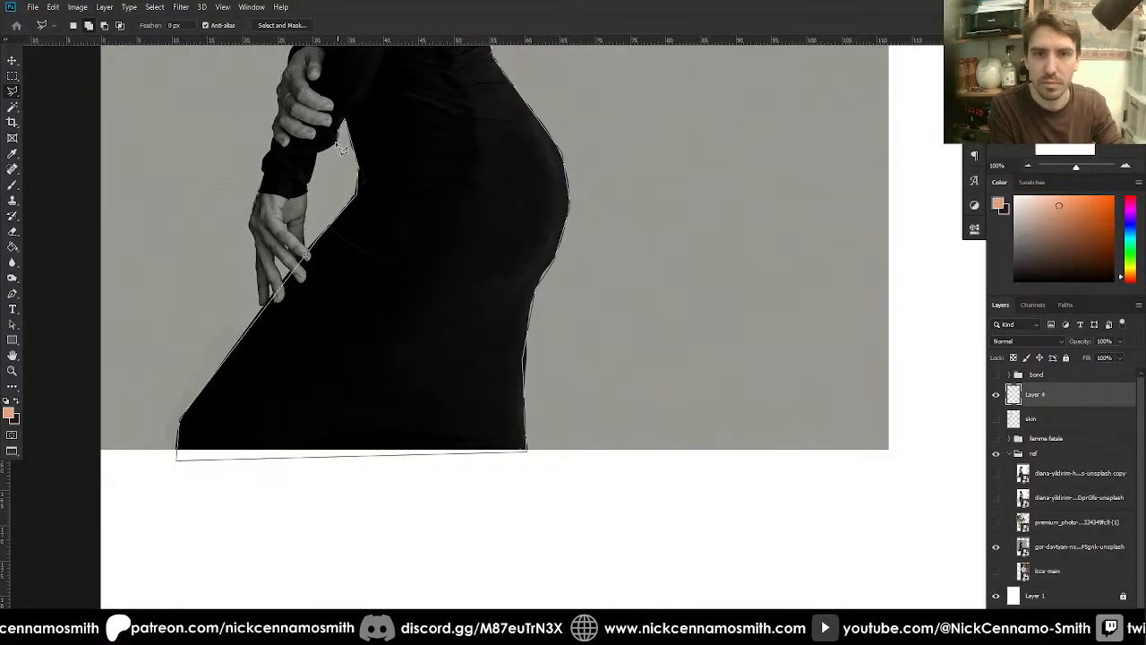
# - Outline the lower cuff, cross the upper hand, follow the sleeve up to the chest, and close the dress selection
pyautogui.click(262, 196)
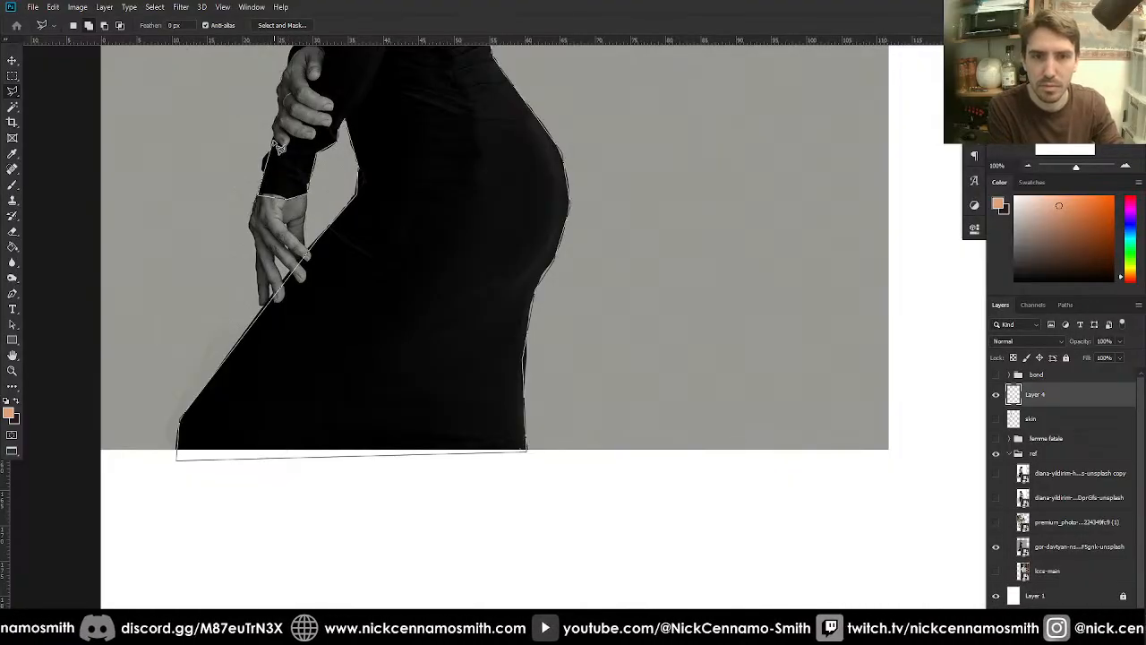
pyautogui.moveTo(300, 128); pyautogui.dragTo(317, 260)
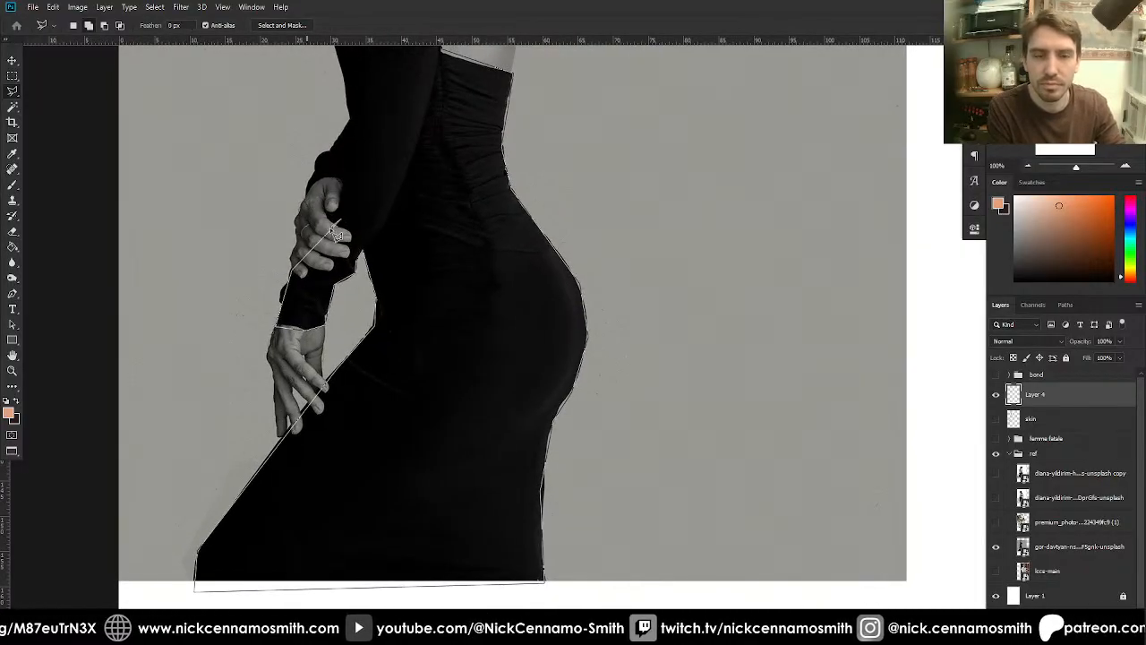
pyautogui.click(340, 219)
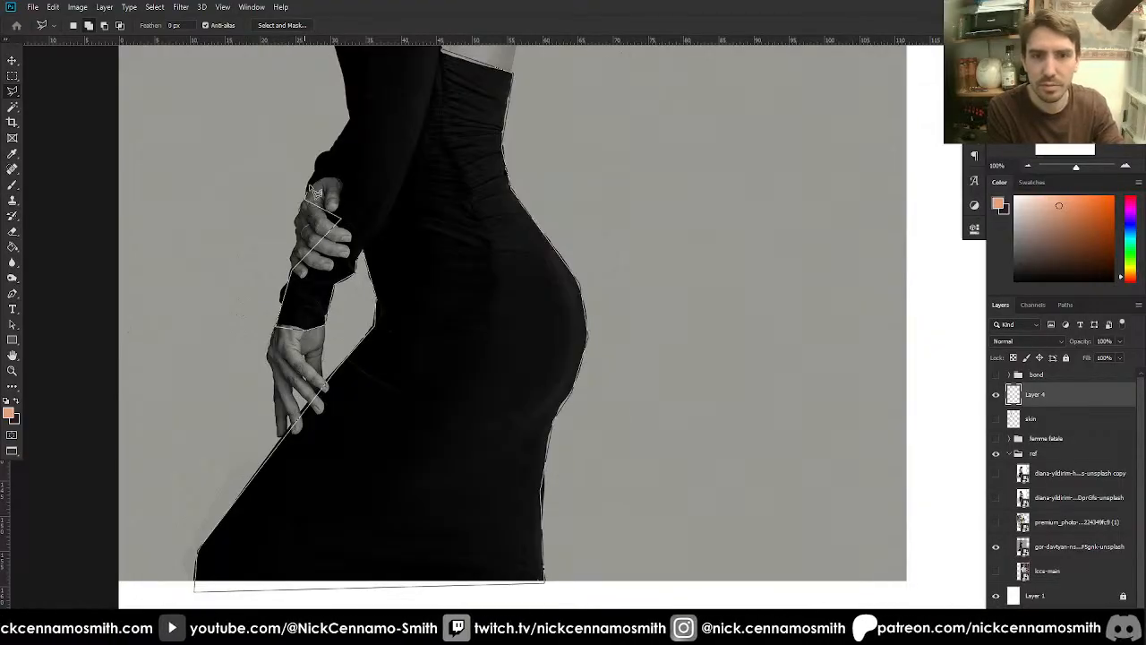
pyautogui.click(349, 120)
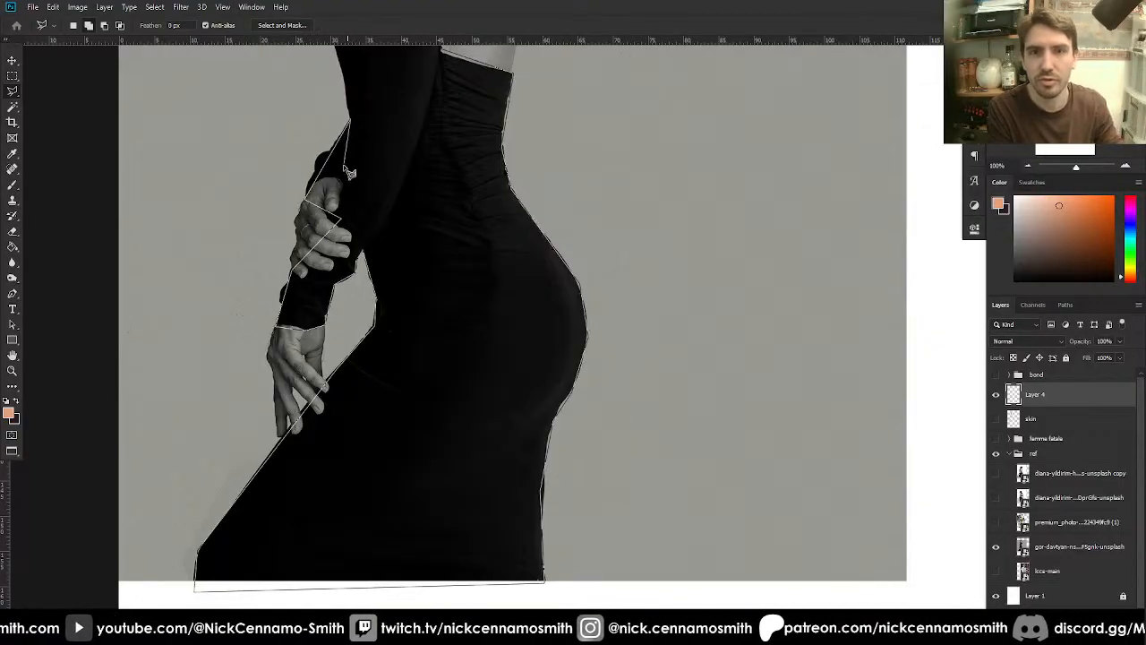
pyautogui.moveTo(392, 109); pyautogui.dragTo(489, 398)
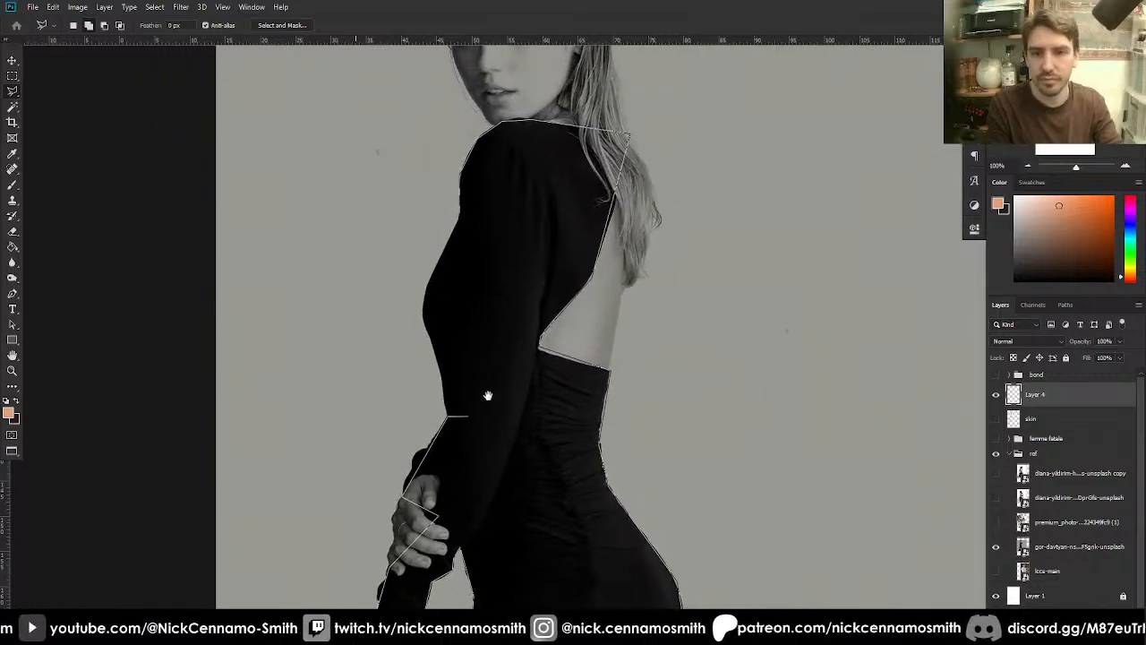
pyautogui.click(421, 317)
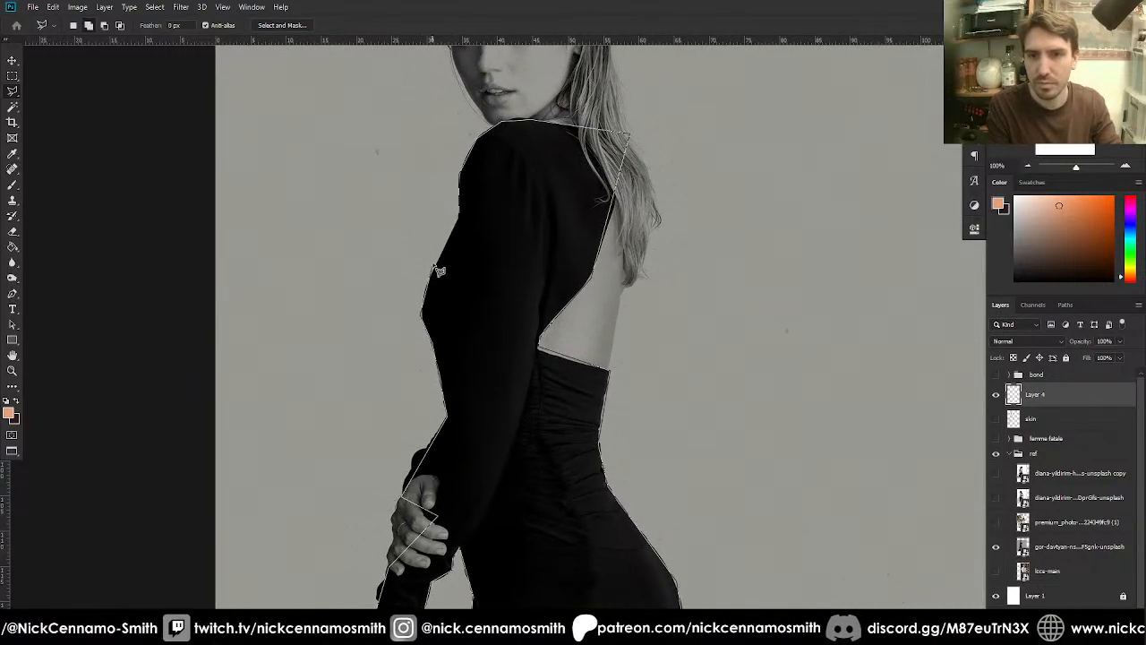
pyautogui.click(458, 224)
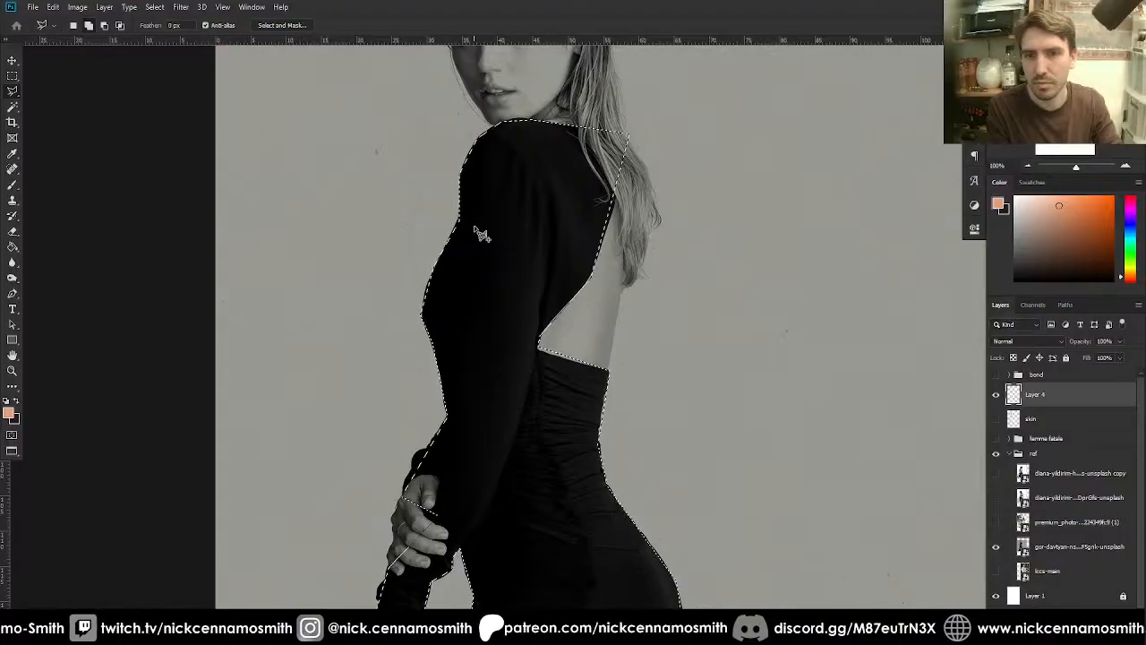
# - Add the area over the hand gripping the forearm to the dress selection with the polygonal lasso
pyautogui.moveTo(507, 376); pyautogui.dragTo(516, 236)
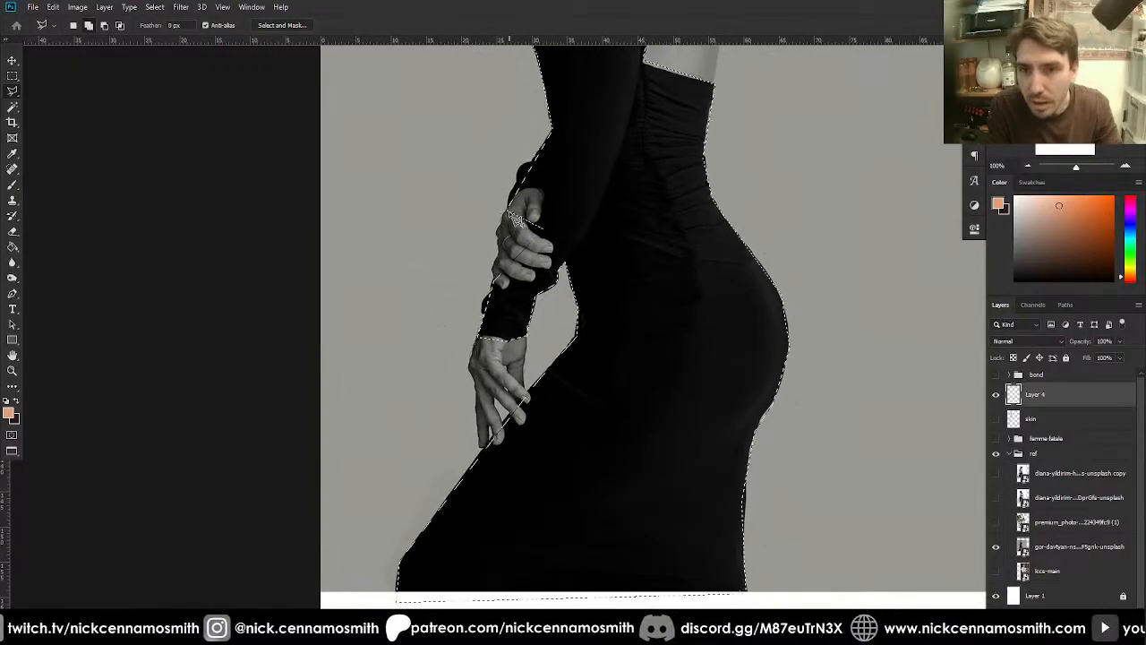
pyautogui.click(509, 210)
pyautogui.click(494, 290)
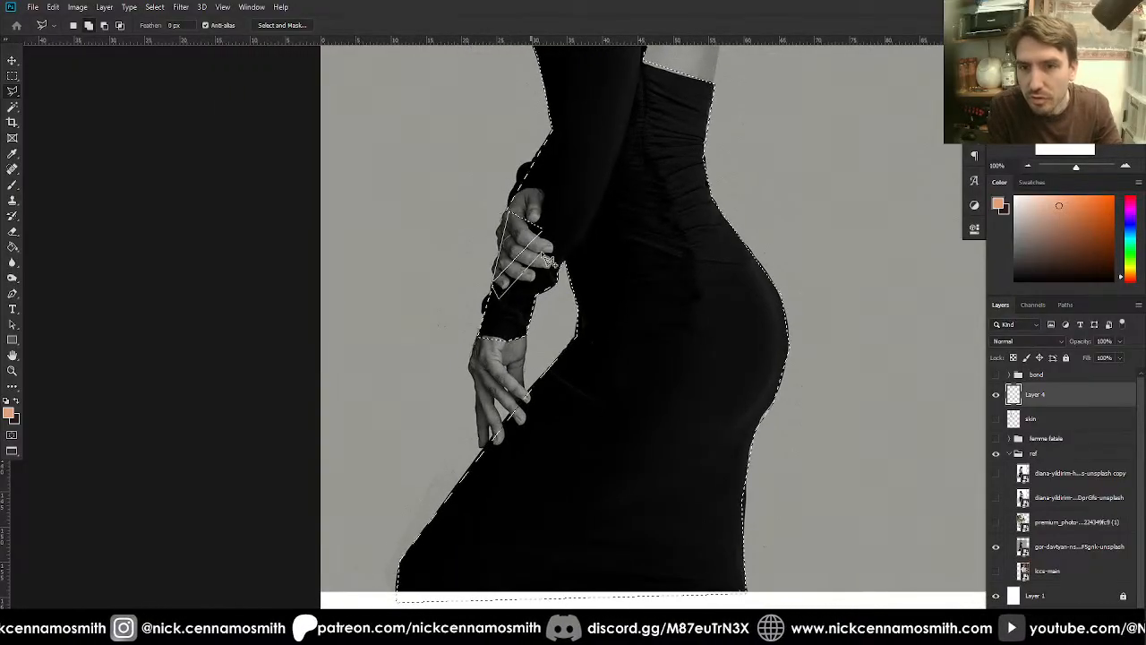
pyautogui.doubleClick(532, 206)
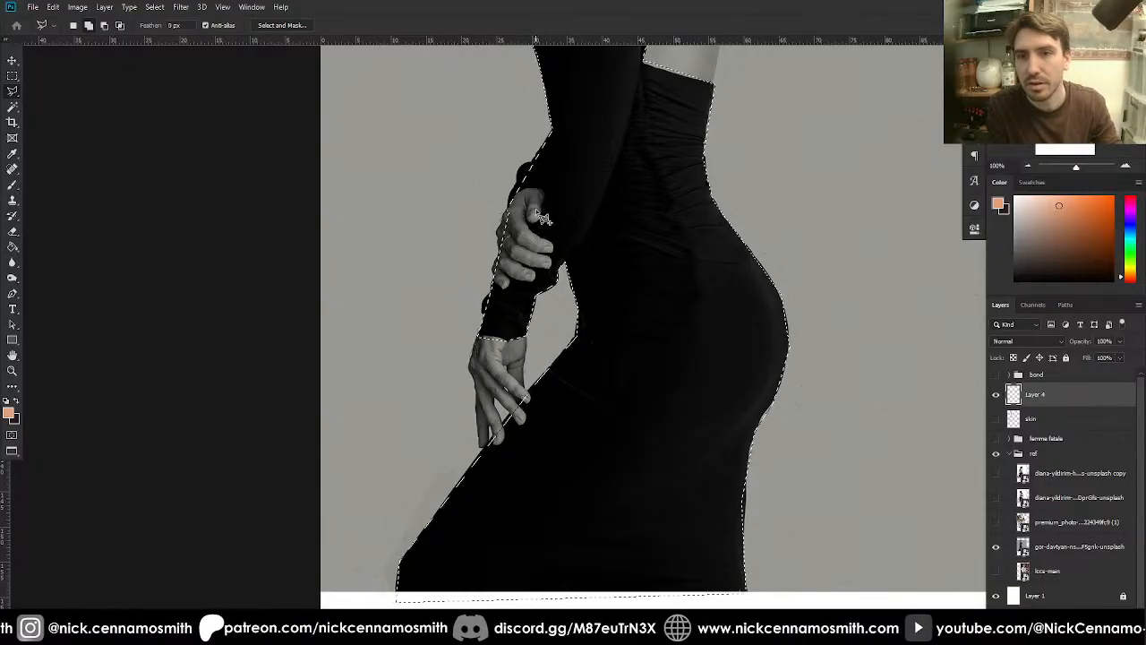
pyautogui.click(535, 211)
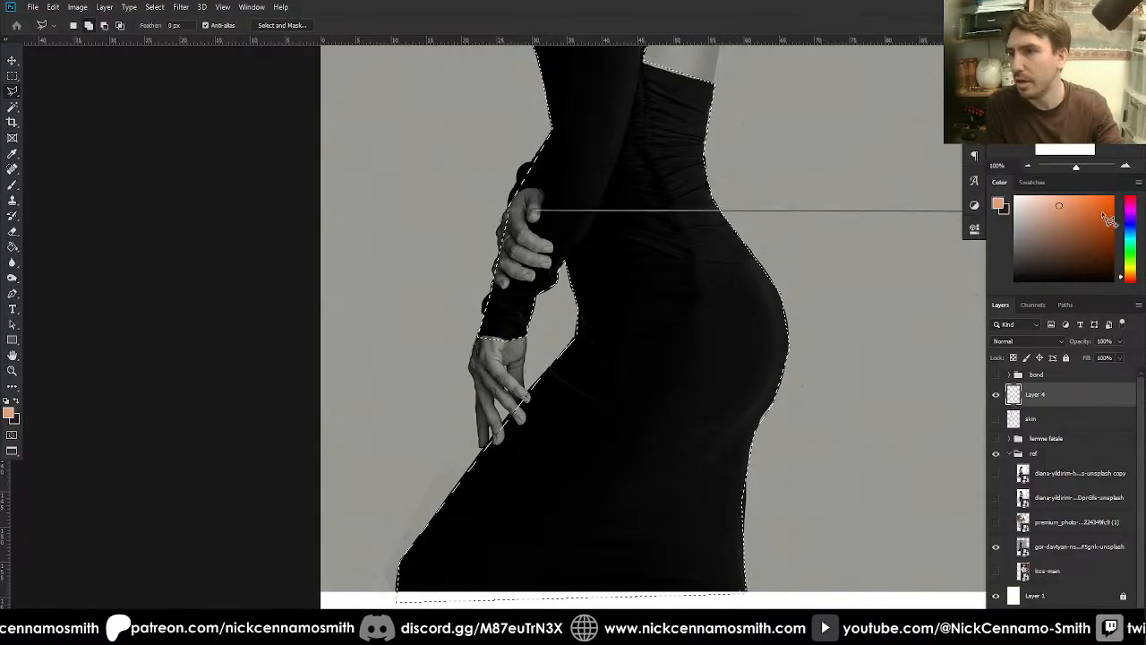
pyautogui.press('Escape')
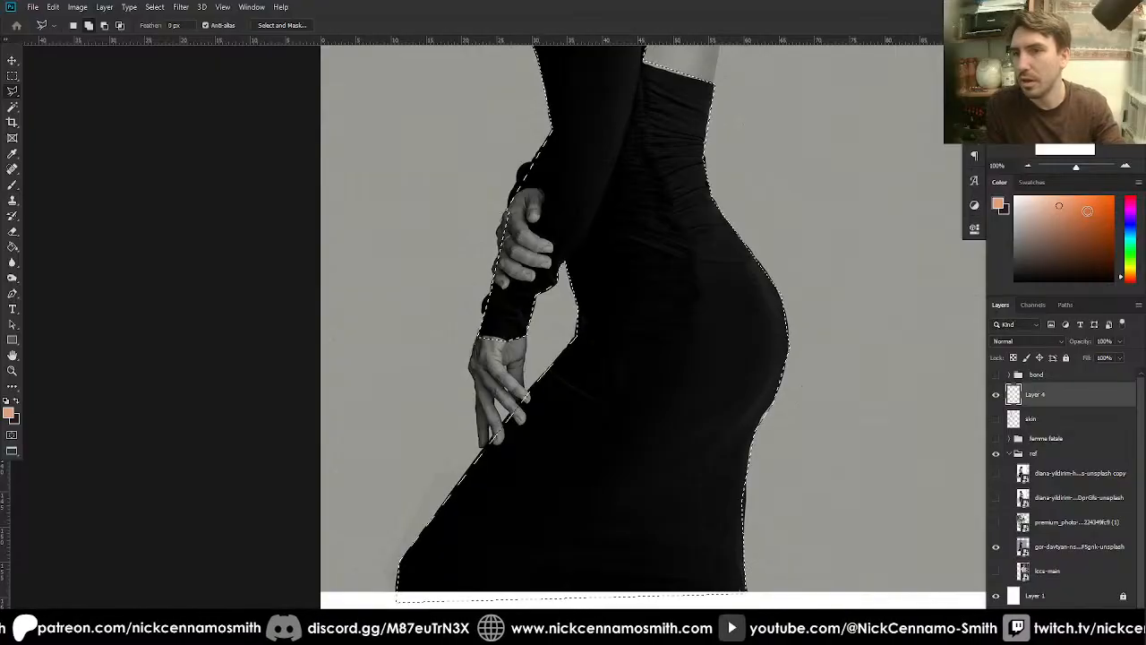
# - Choose a bright saturated blue as the foreground colour and fill the dress selection on Layer 4 with it
pyautogui.click(1130, 227)
pyautogui.moveTo(1093, 227); pyautogui.dragTo(1113, 198)
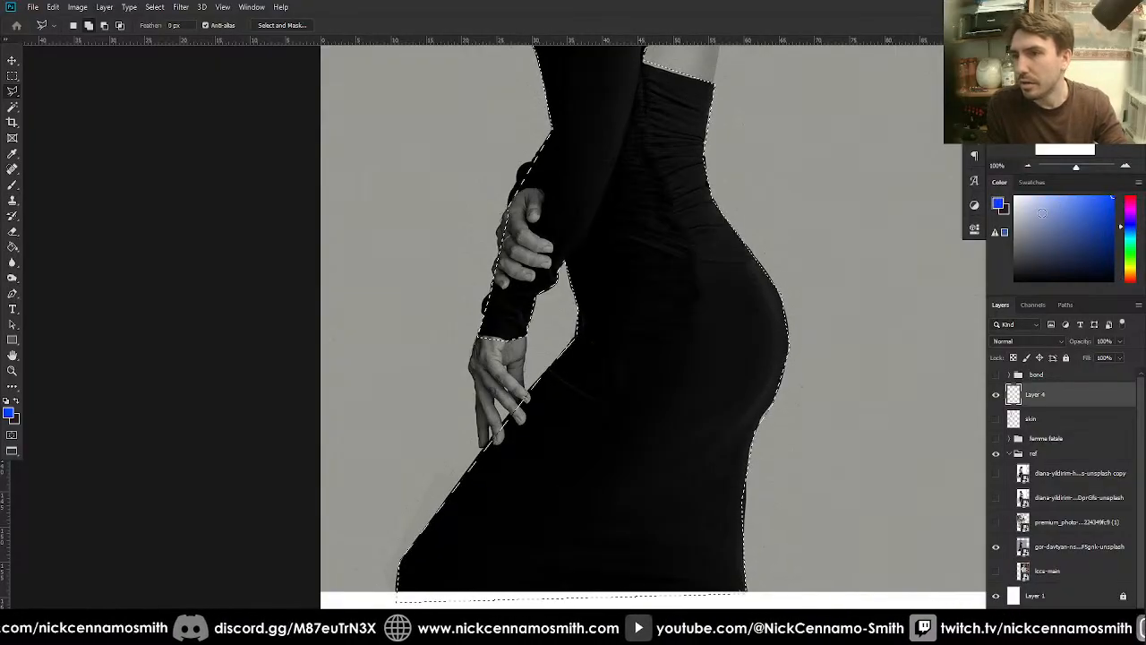
pyautogui.press('g')
pyautogui.click(723, 296)
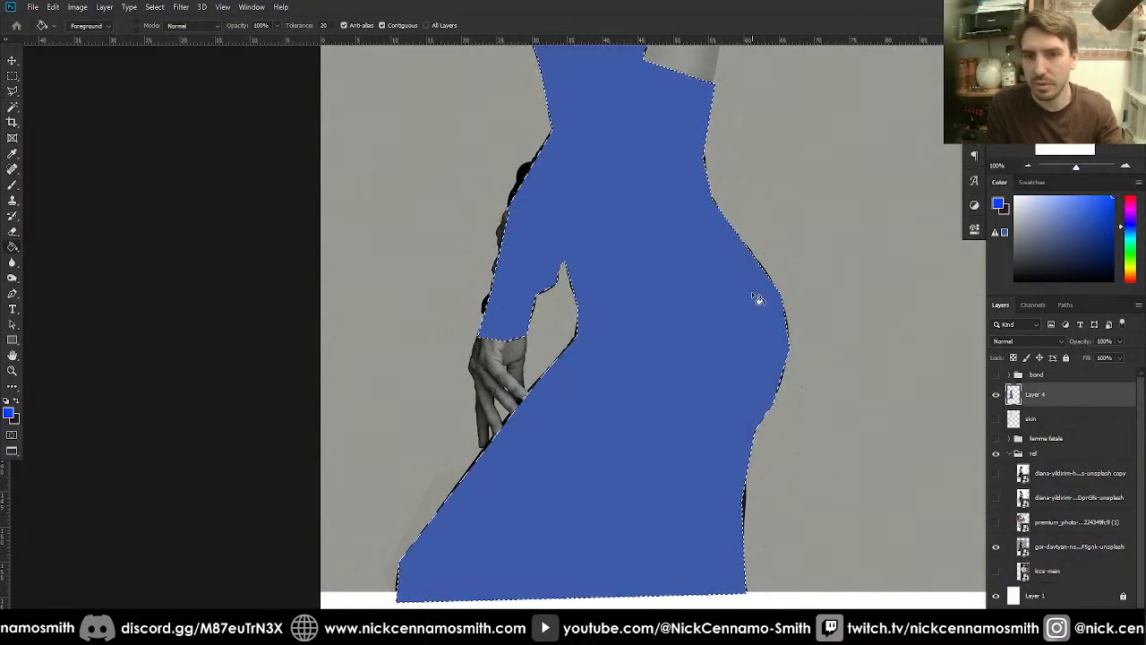
# - Hide Layer 4, then show the skin layer and make it the active layer
pyautogui.hotkey('ctrl', '-')
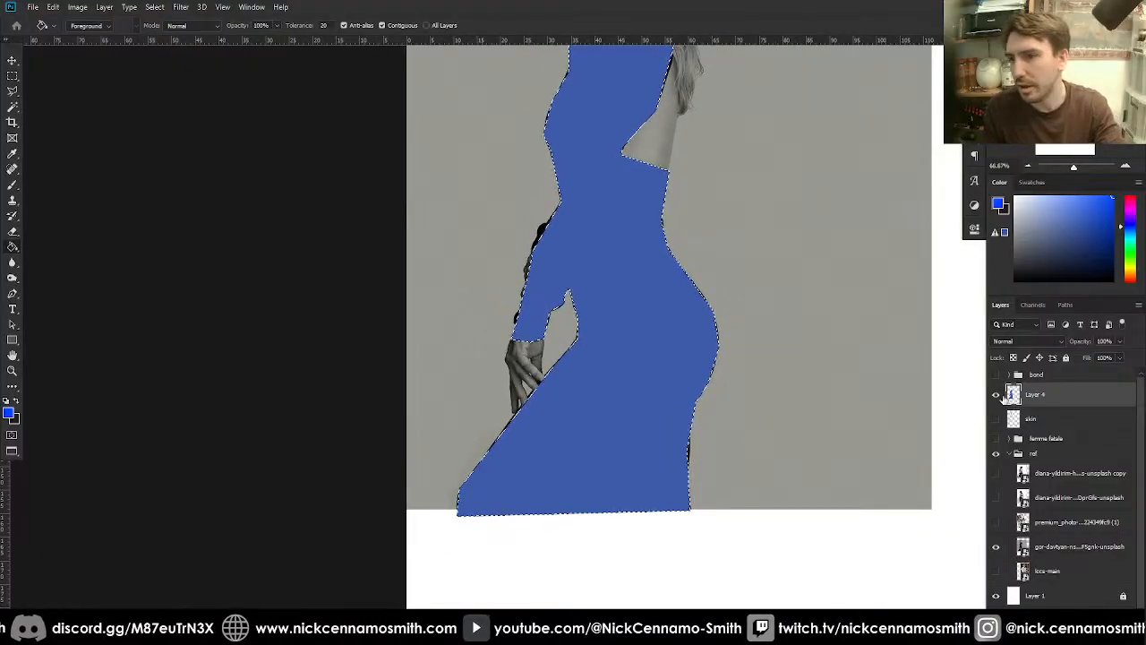
pyautogui.click(995, 395)
pyautogui.click(995, 418)
pyautogui.click(1031, 418)
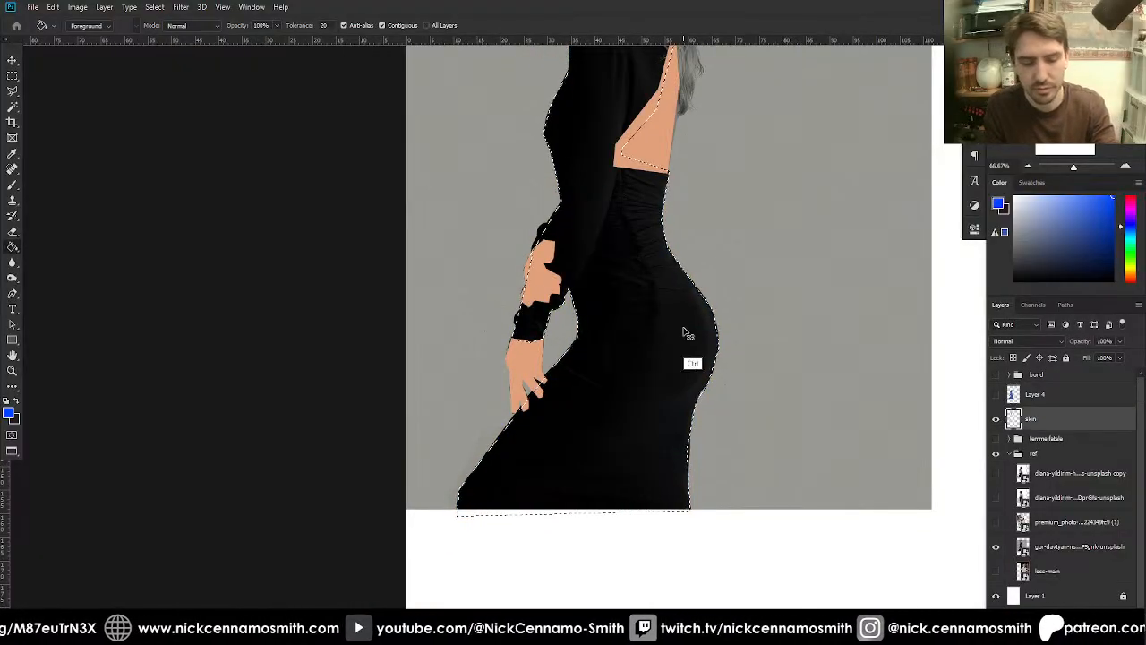
# - Clear the dress selection, lasso the hand gripping the forearm on the skin layer, and copy it to a new layer
pyautogui.hotkey('ctrl', 'd')
pyautogui.press('l')
pyautogui.click(515, 310)
pyautogui.click(562, 304)
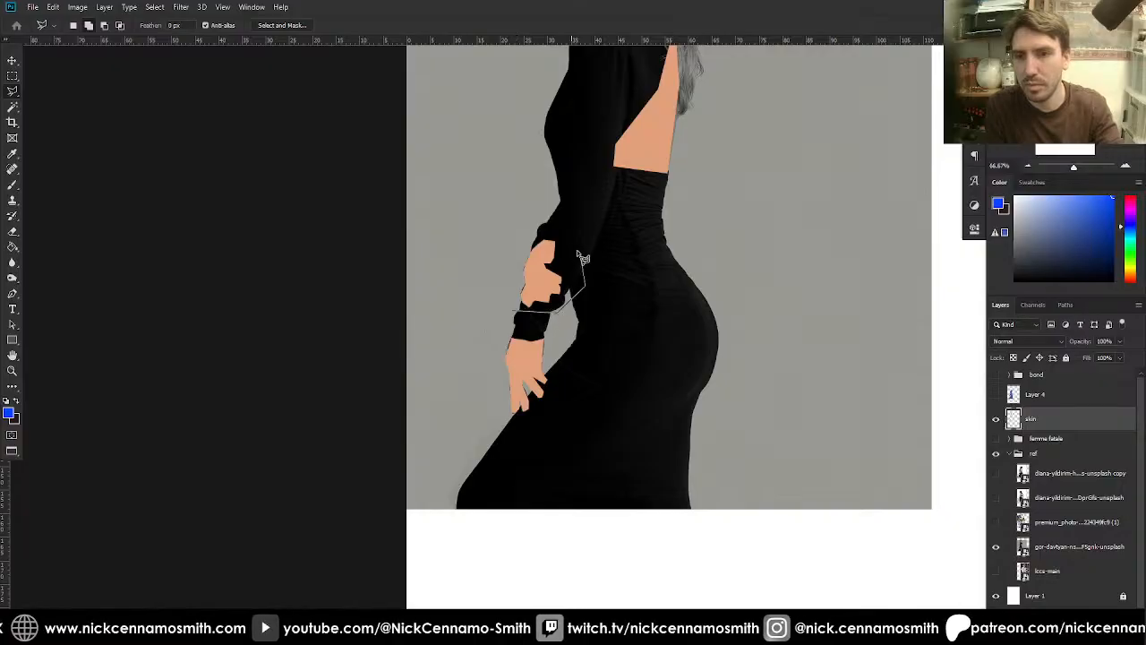
pyautogui.click(585, 283)
pyautogui.click(535, 223)
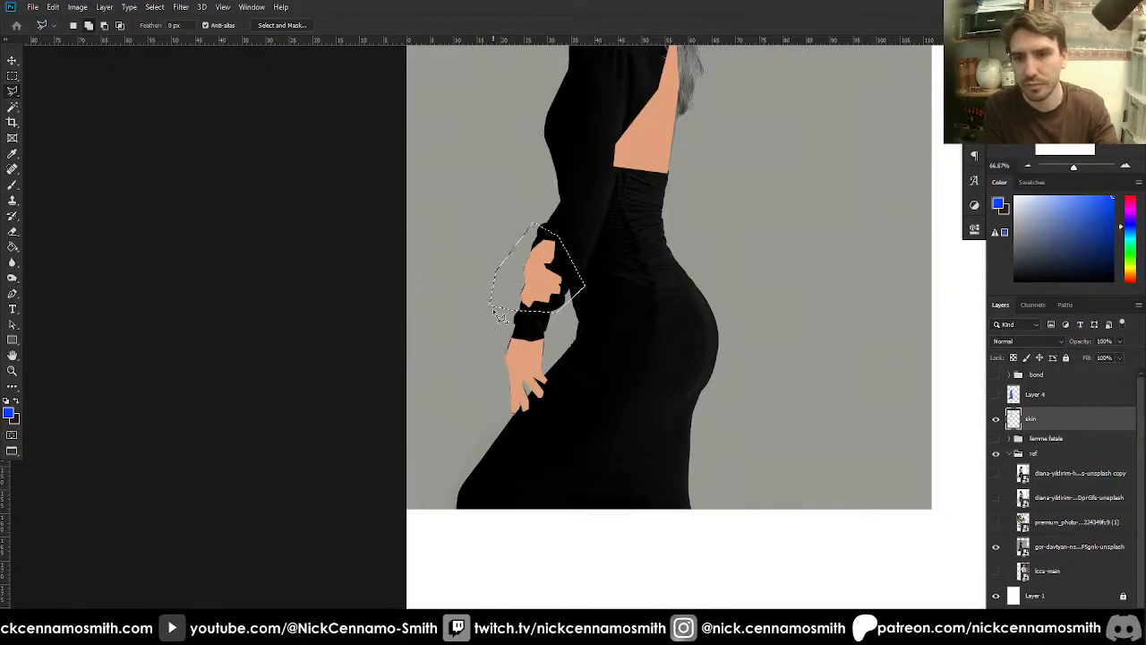
pyautogui.click(491, 304)
pyautogui.click(514, 312)
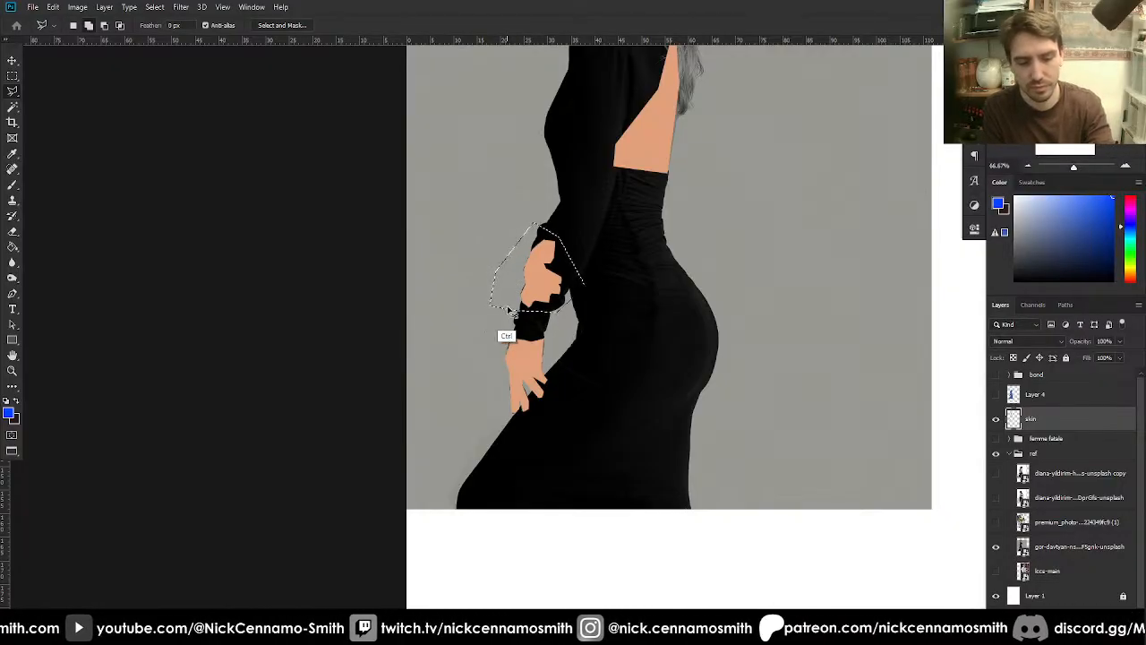
pyautogui.hotkey('ctrl', 'j')
pyautogui.click(995, 418)
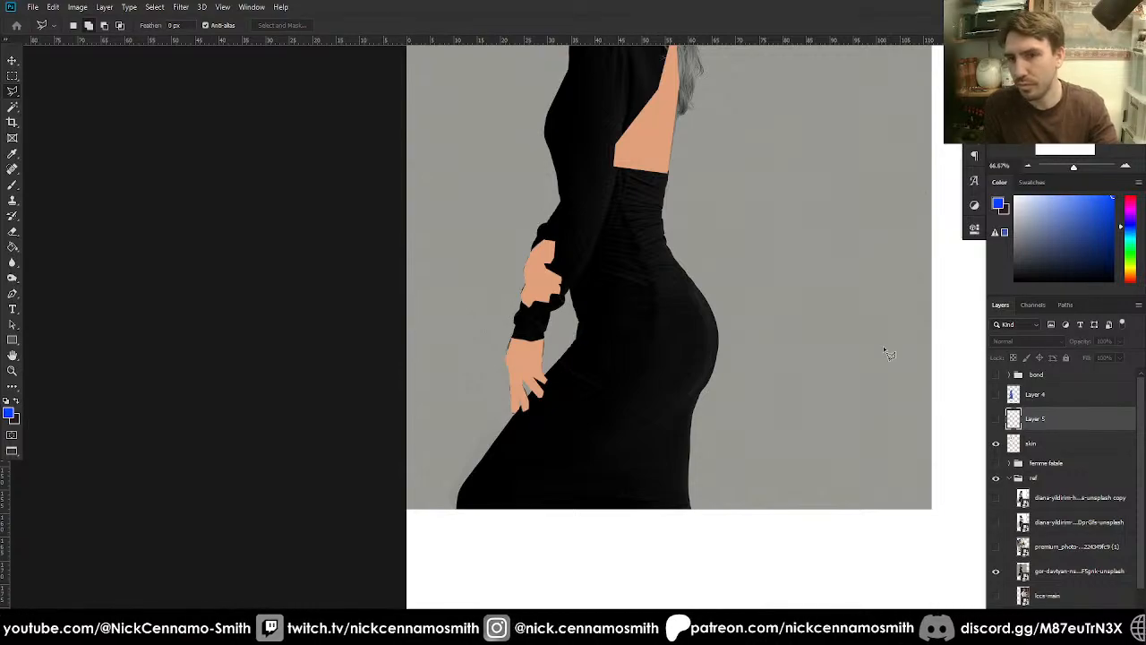
pyautogui.click(505, 312)
pyautogui.click(571, 320)
pyautogui.click(585, 286)
pyautogui.click(571, 232)
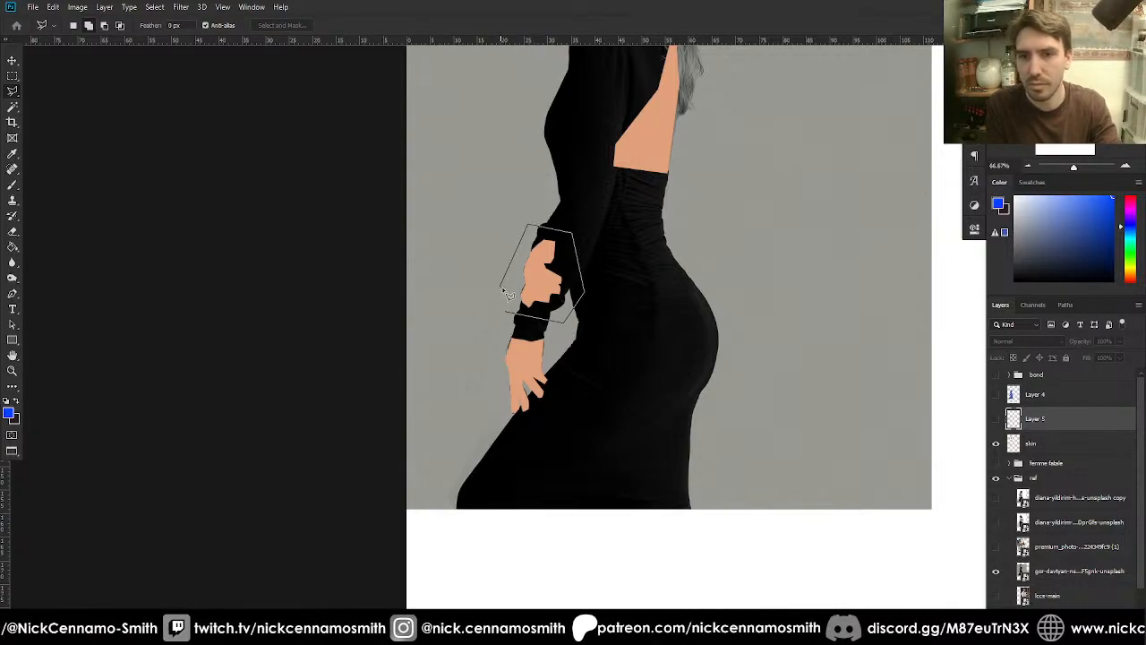
pyautogui.click(509, 318)
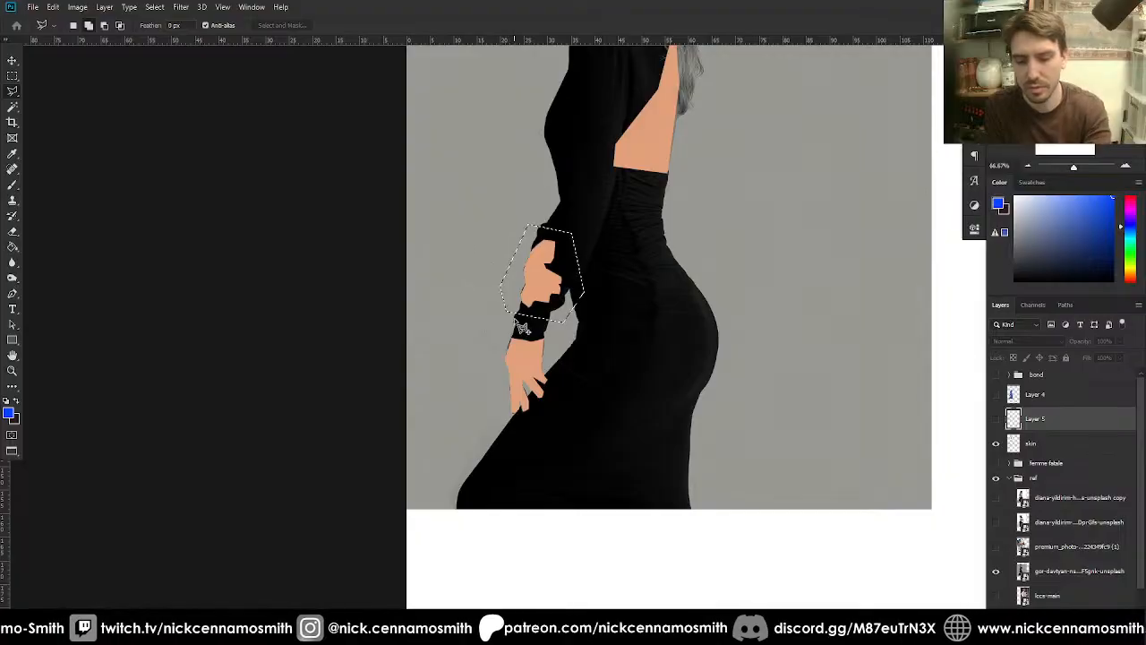
pyautogui.hotkey('ctrl', 'd')
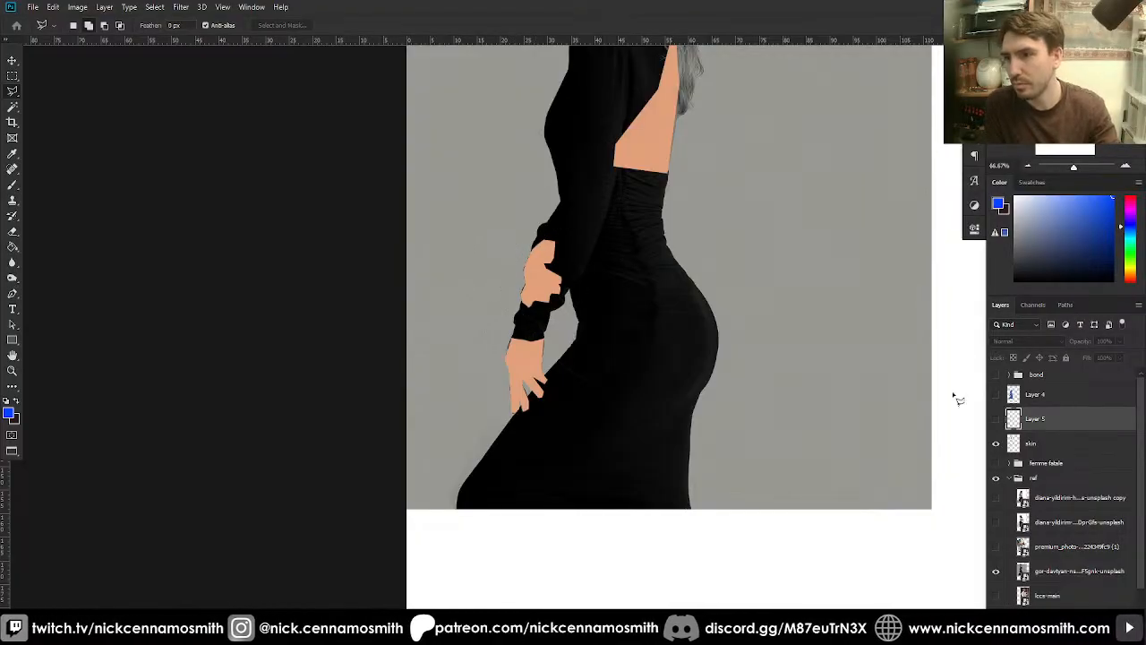
# - Activate the skin layer, show Layer 5, and toggle the skin layer's visibility to check the copied hand
pyautogui.click(1040, 445)
pyautogui.click(996, 420)
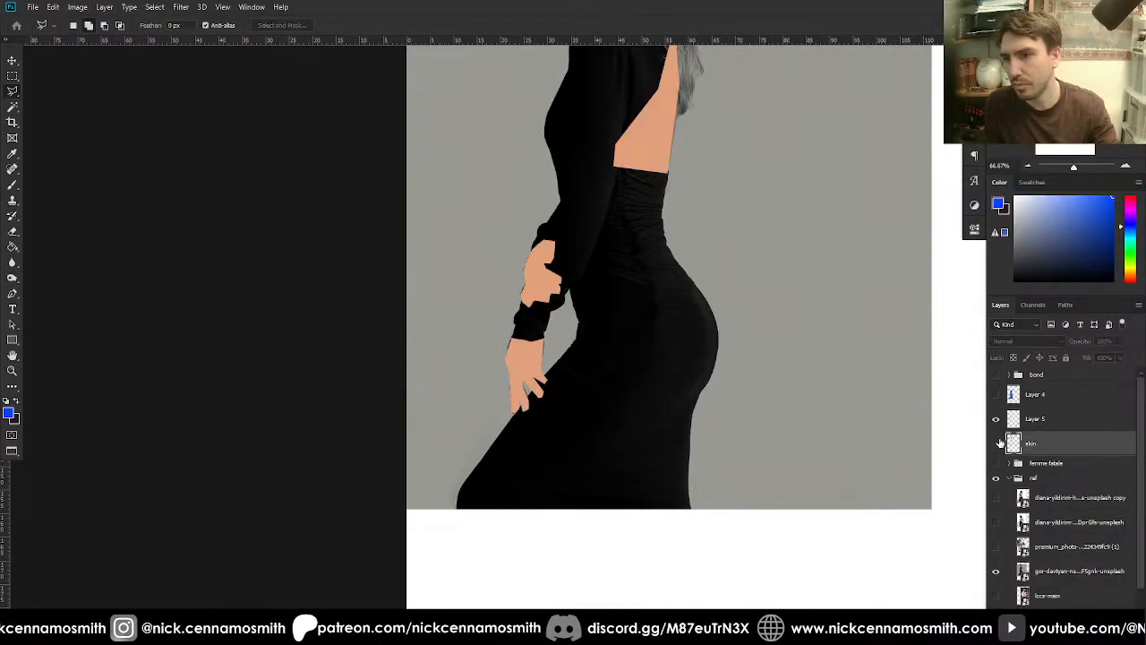
pyautogui.click(995, 443)
pyautogui.click(996, 444)
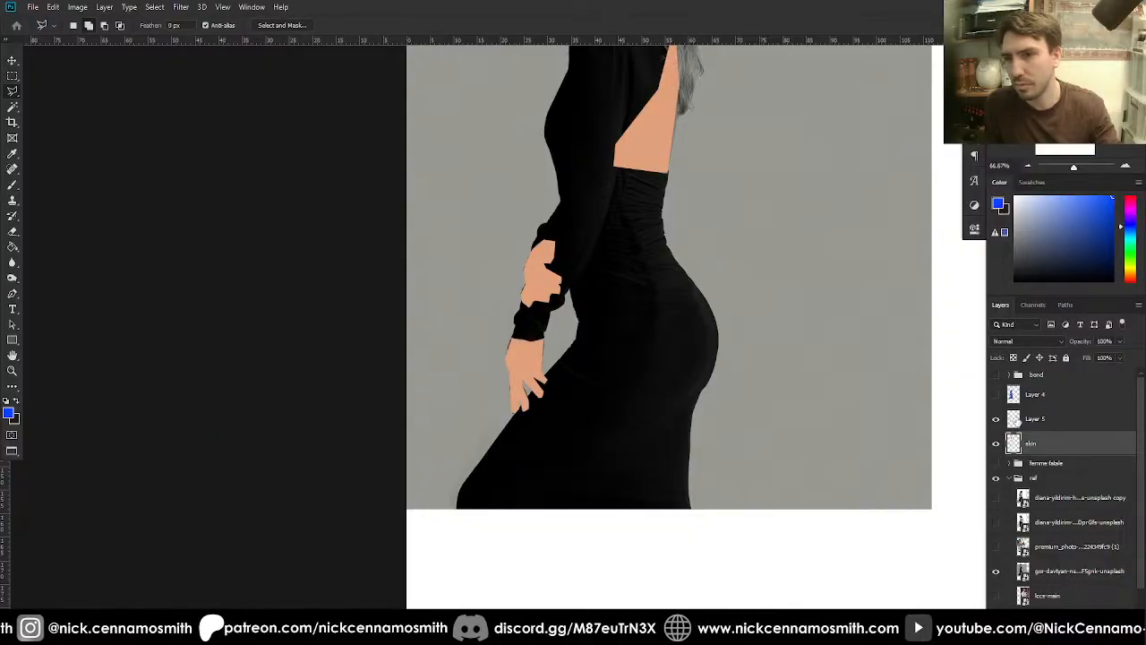
# - Rename the copied hand layer as hand, and place a visible Layer 4 directly beneath it, above the skin layer
pyautogui.doubleClick(1035, 417)
pyautogui.write('ha')
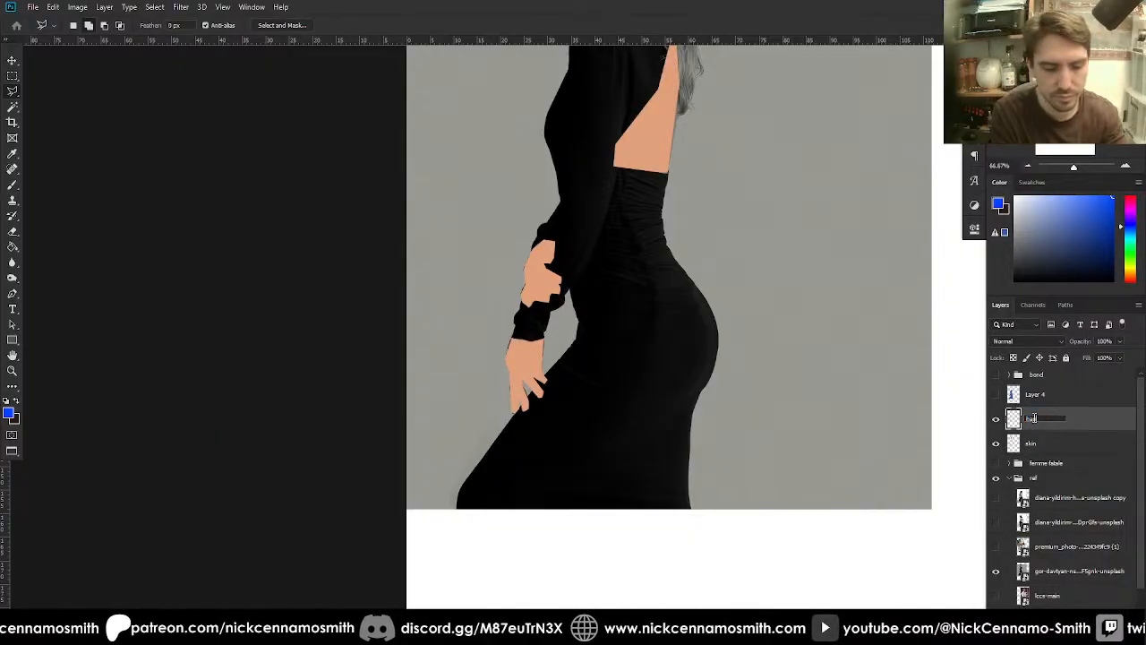
pyautogui.write('nd')
pyautogui.press('Return')
pyautogui.moveTo(1026, 394); pyautogui.dragTo(1026, 430)
pyautogui.click(997, 419)
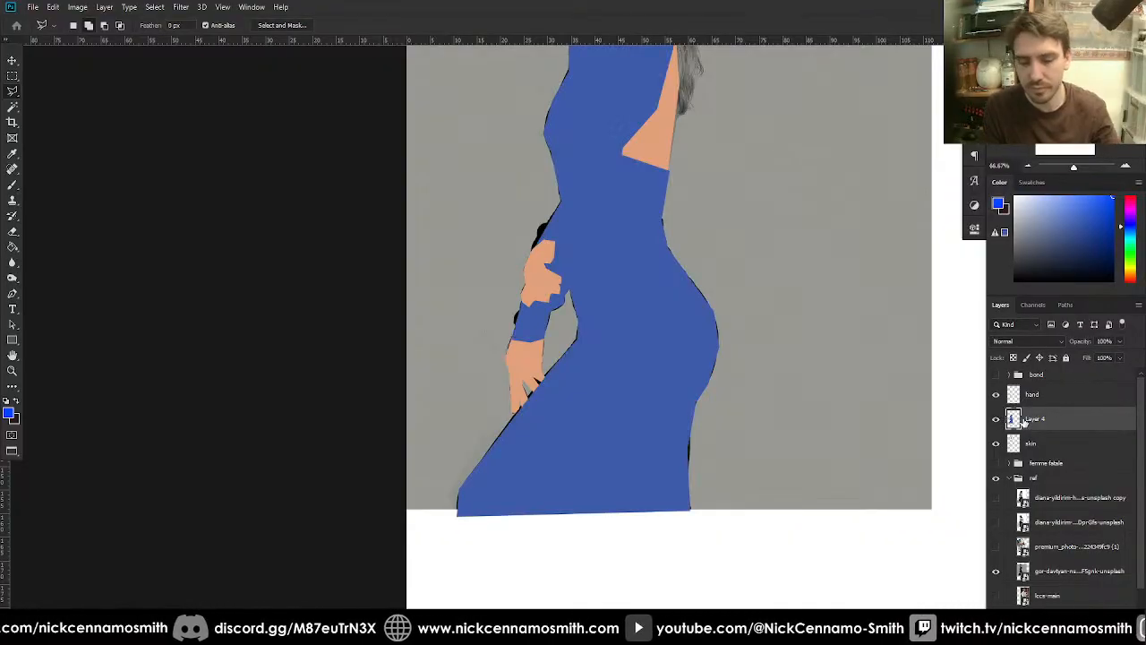
# - Hide the hand, dress and skin layers to reveal the woman's head in the photo, and add a new layer above the hand layer
pyautogui.hotkey('ctrl', '-')
pyautogui.moveTo(696, 282); pyautogui.dragTo(616, 439)
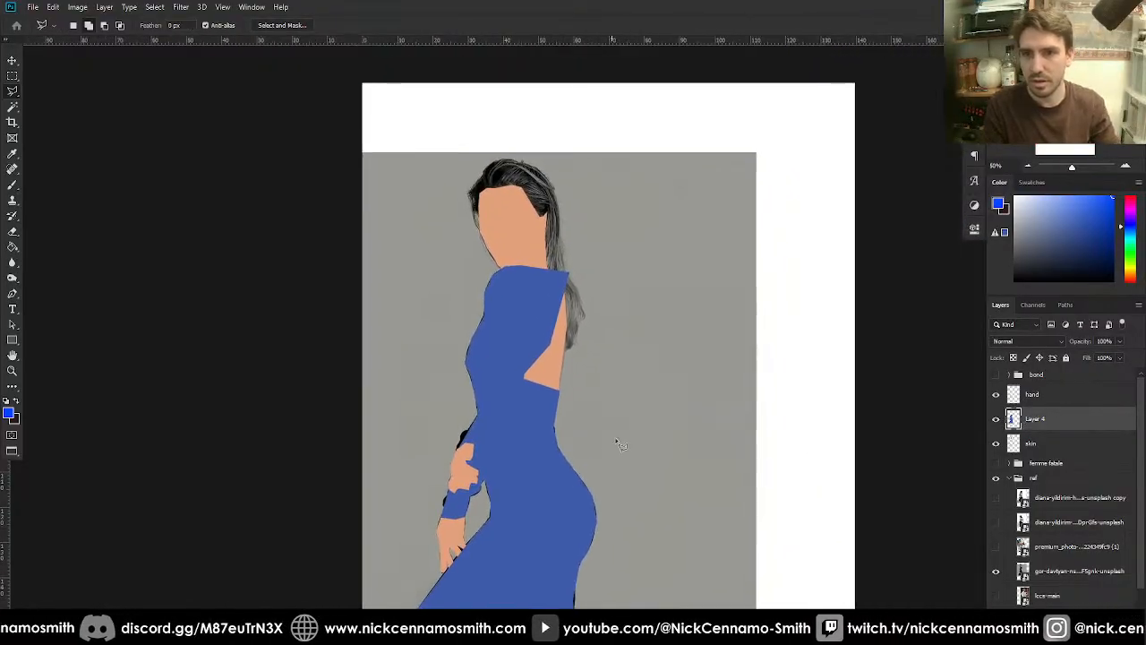
pyautogui.hotkey('ctrl', '+')
pyautogui.hotkey('ctrl', '+')
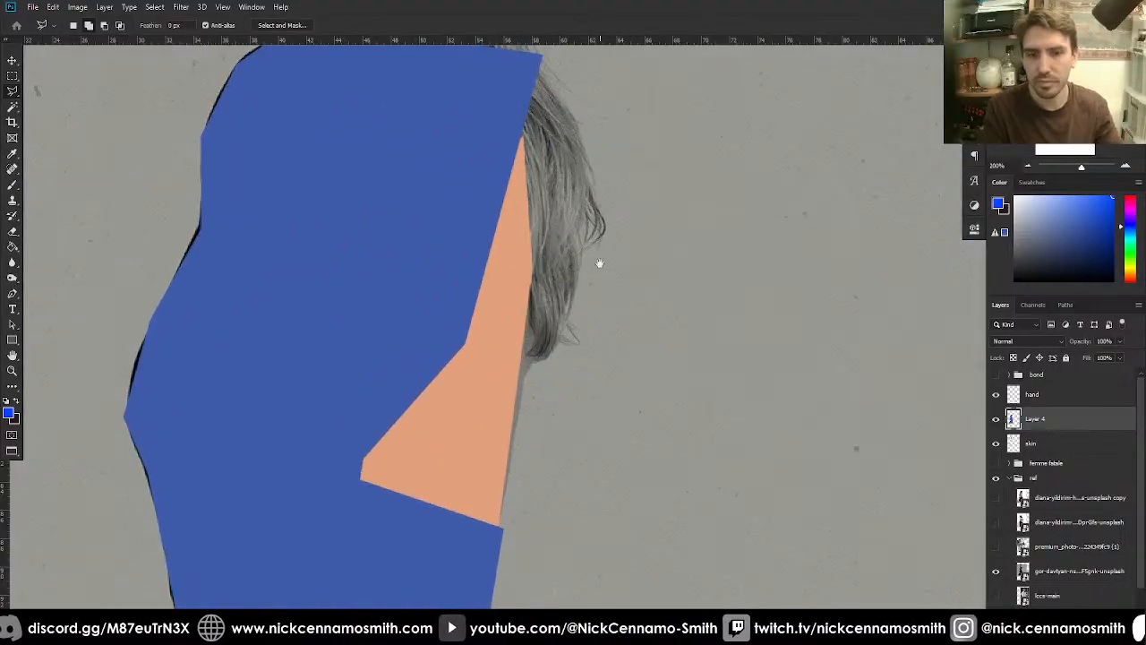
pyautogui.moveTo(598, 260); pyautogui.dragTo(610, 416)
pyautogui.hotkey('ctrl', '-')
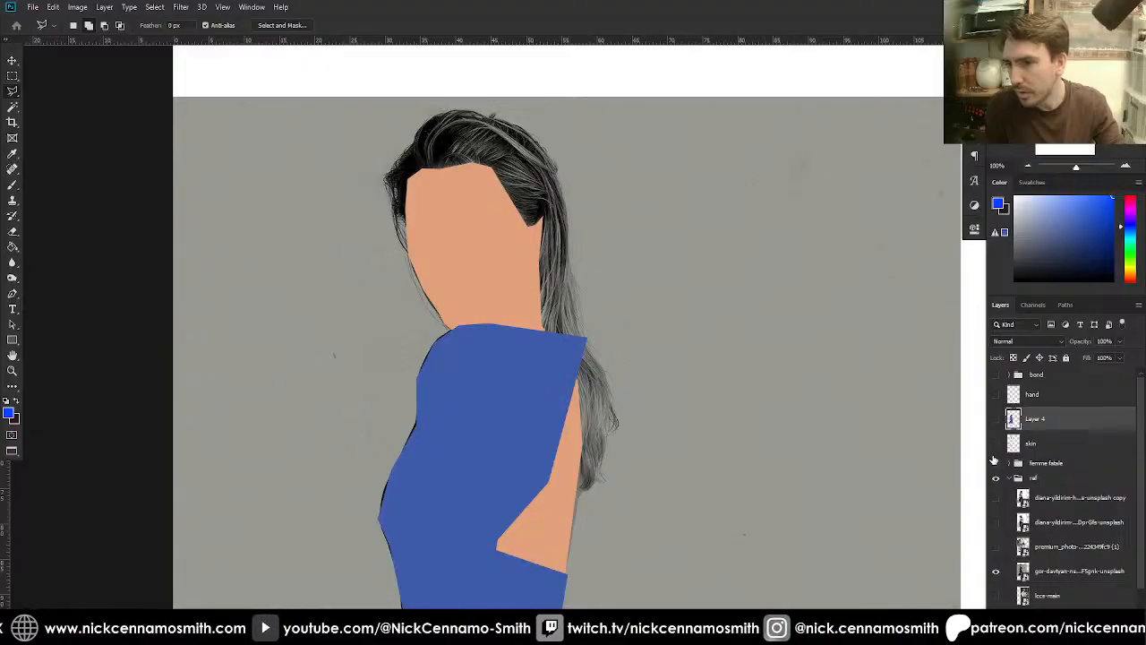
pyautogui.click(995, 462)
pyautogui.click(1029, 397)
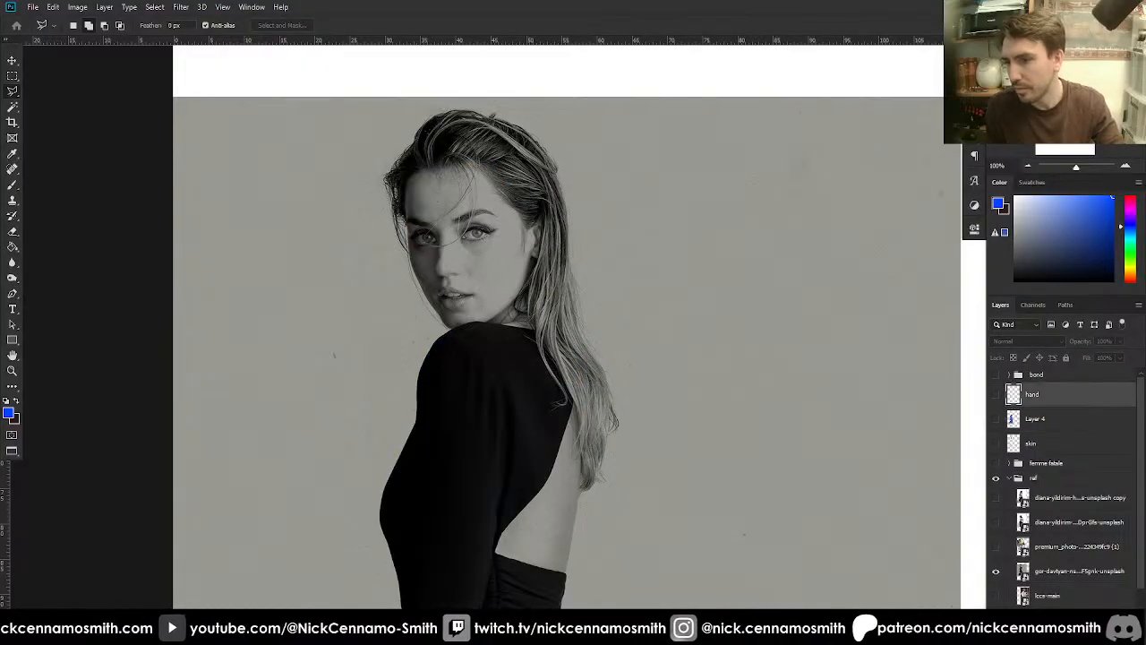
pyautogui.hotkey('ctrl', 'shift', 'alt', 'n')
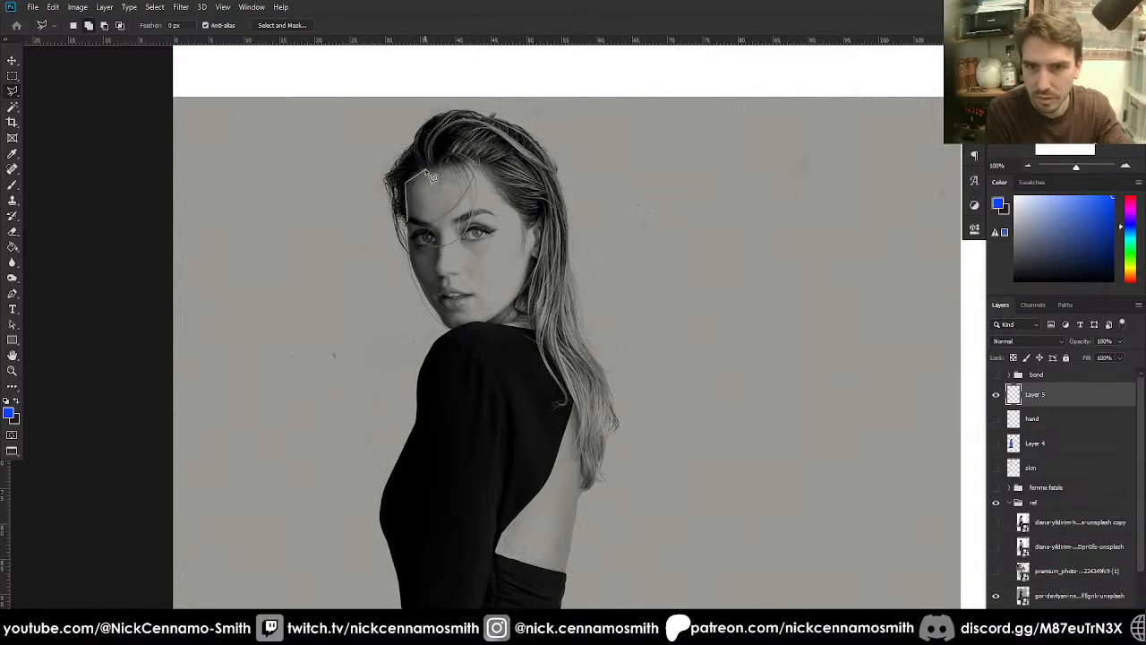
# - Lasso the outline of the woman's long hair around her face, adding the loose strands beside and across the forehead to the selection
pyautogui.click(480, 167)
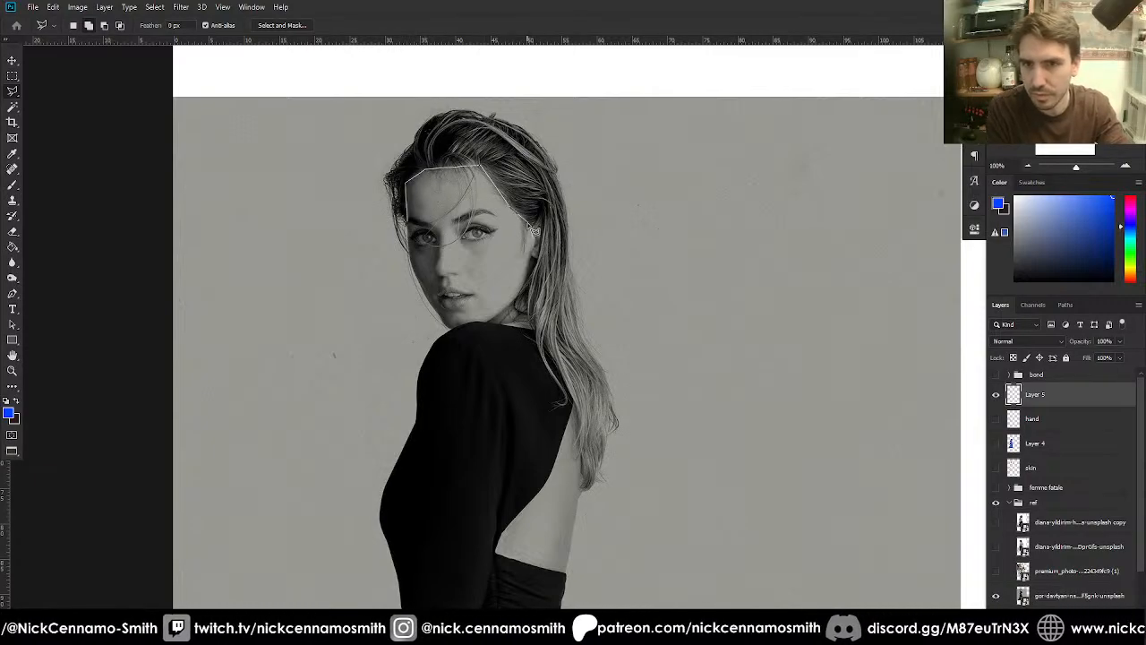
pyautogui.click(535, 228)
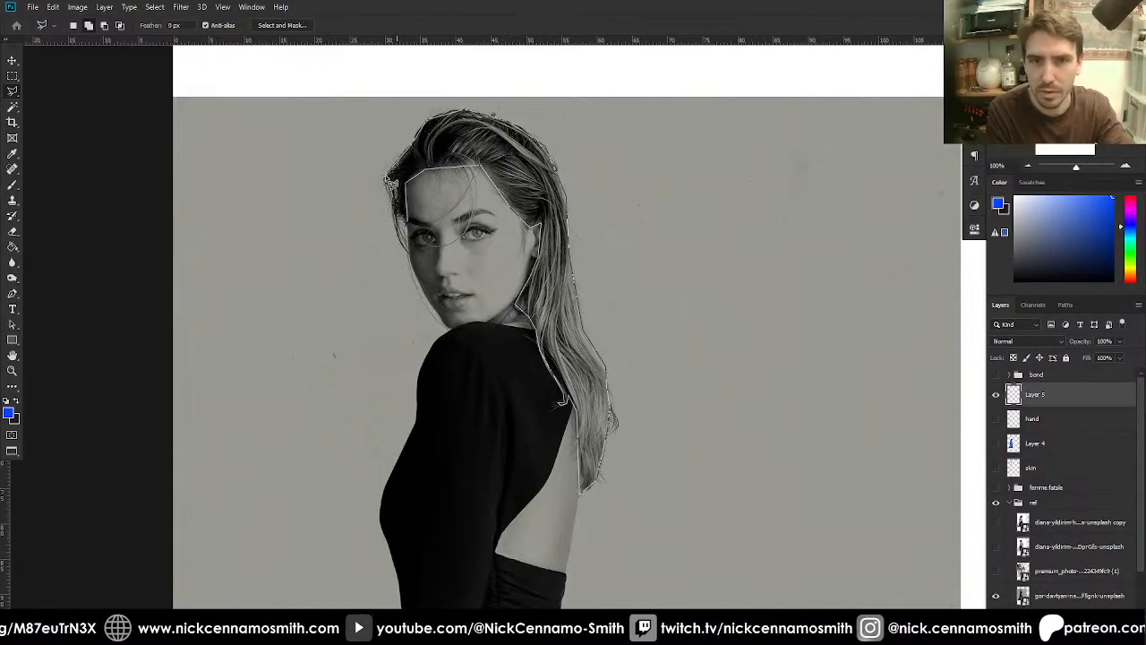
pyautogui.click(414, 230)
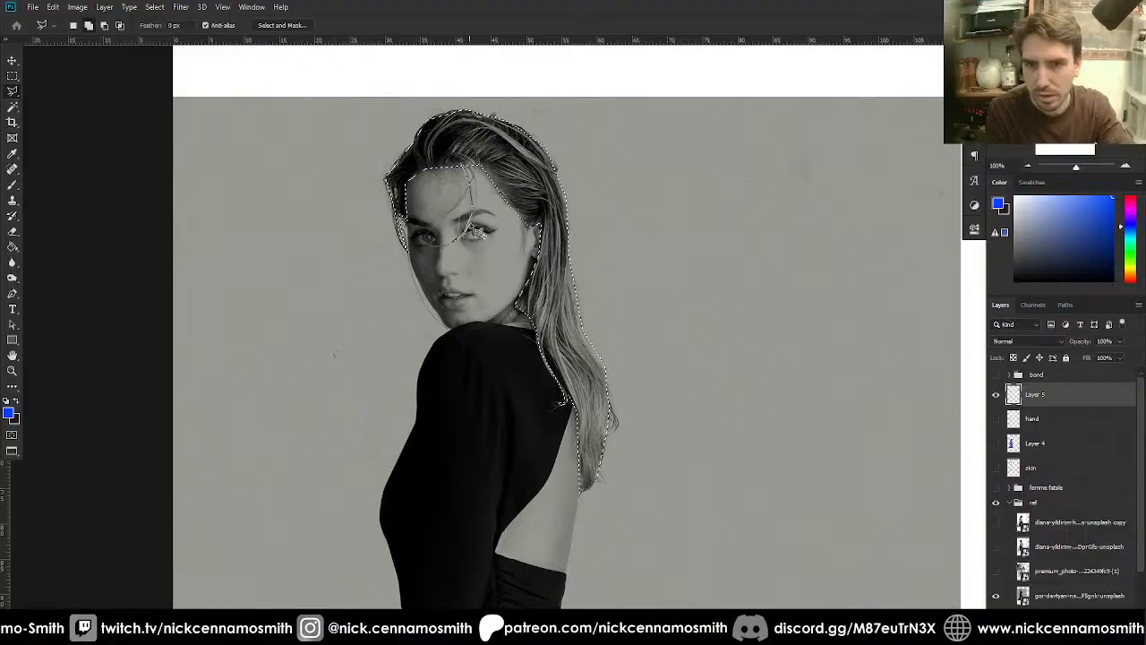
pyautogui.click(465, 163)
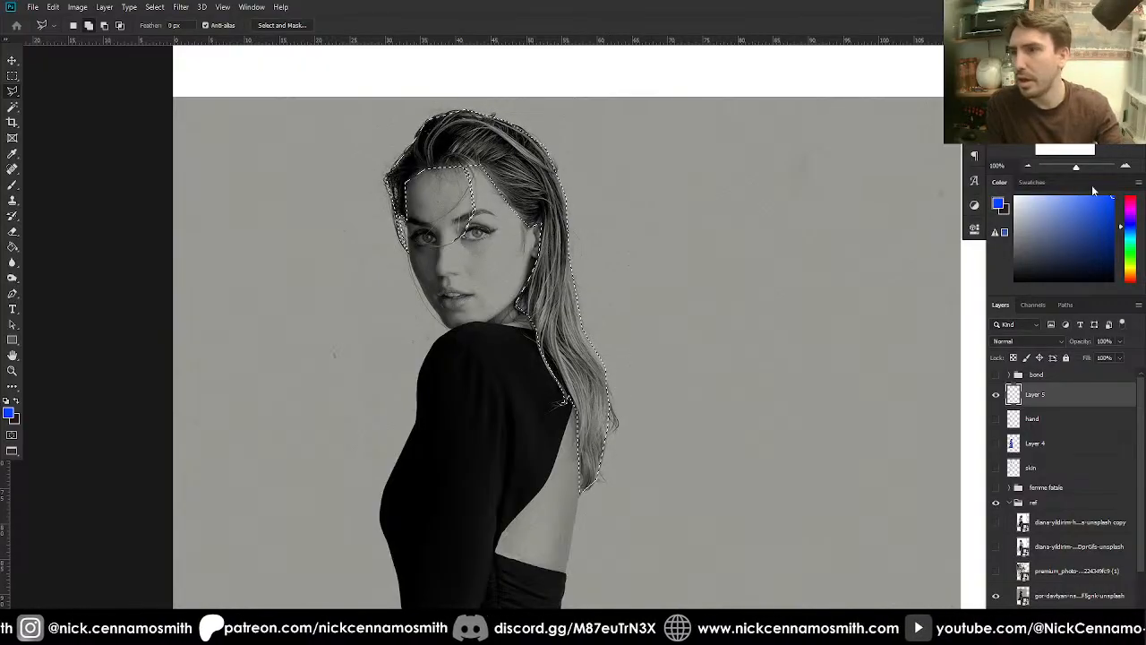
# - Choose a dark brown foreground colour, fill the hair selection on the new layer with it, and clear the selection
pyautogui.click(1097, 260)
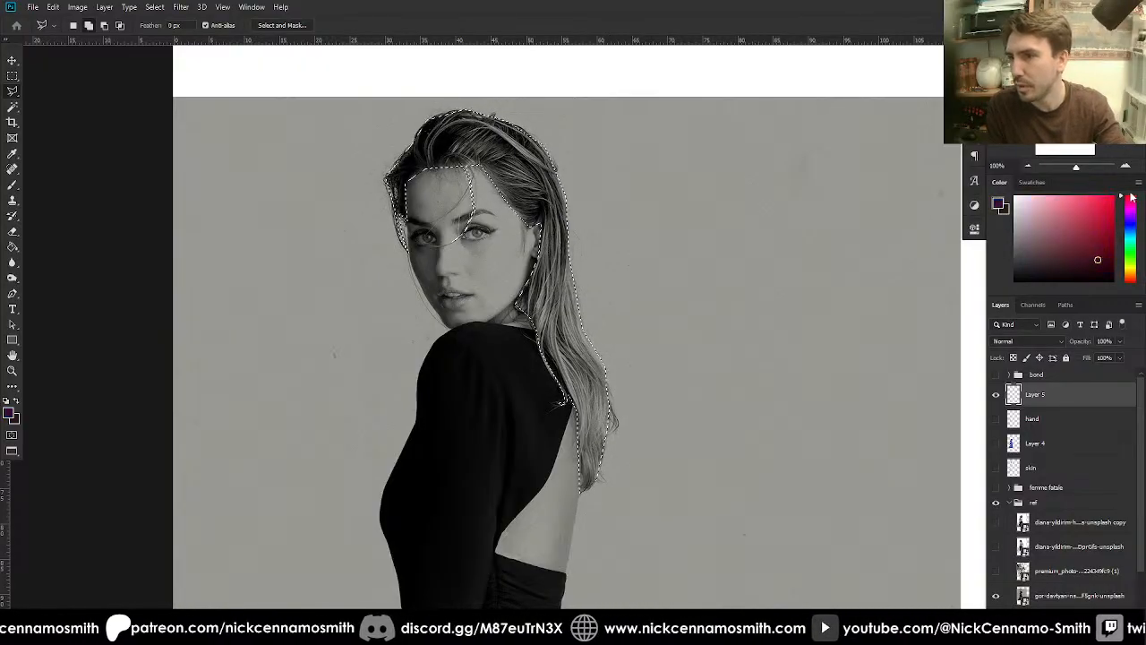
pyautogui.moveTo(1128, 230); pyautogui.dragTo(1132, 281)
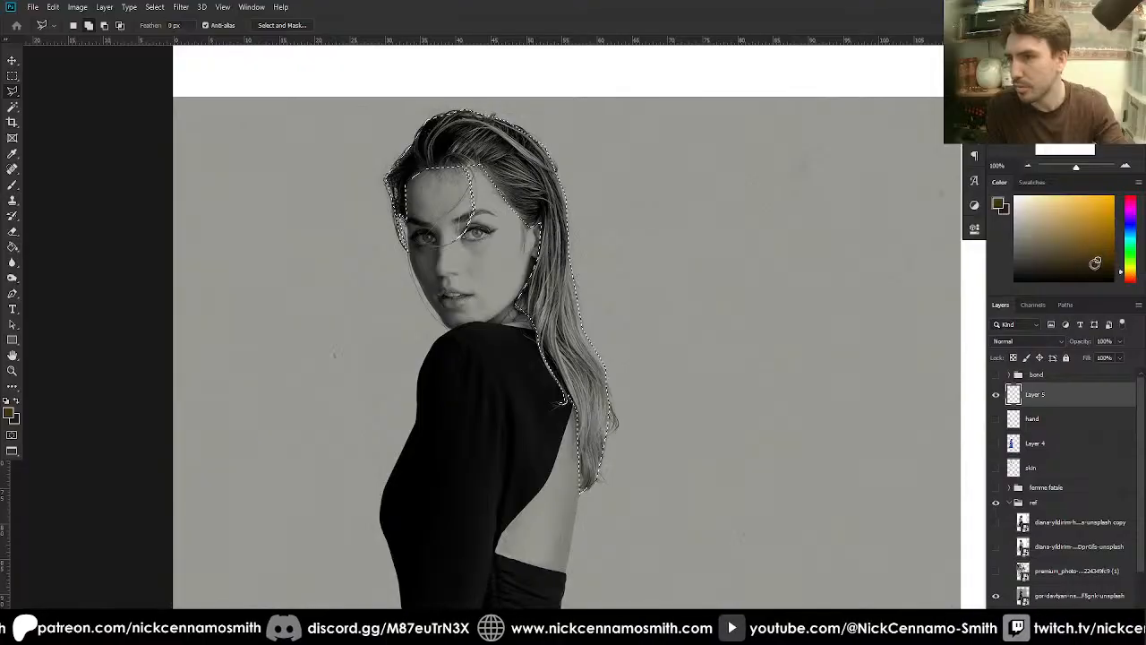
pyautogui.click(1106, 270)
pyautogui.press('g')
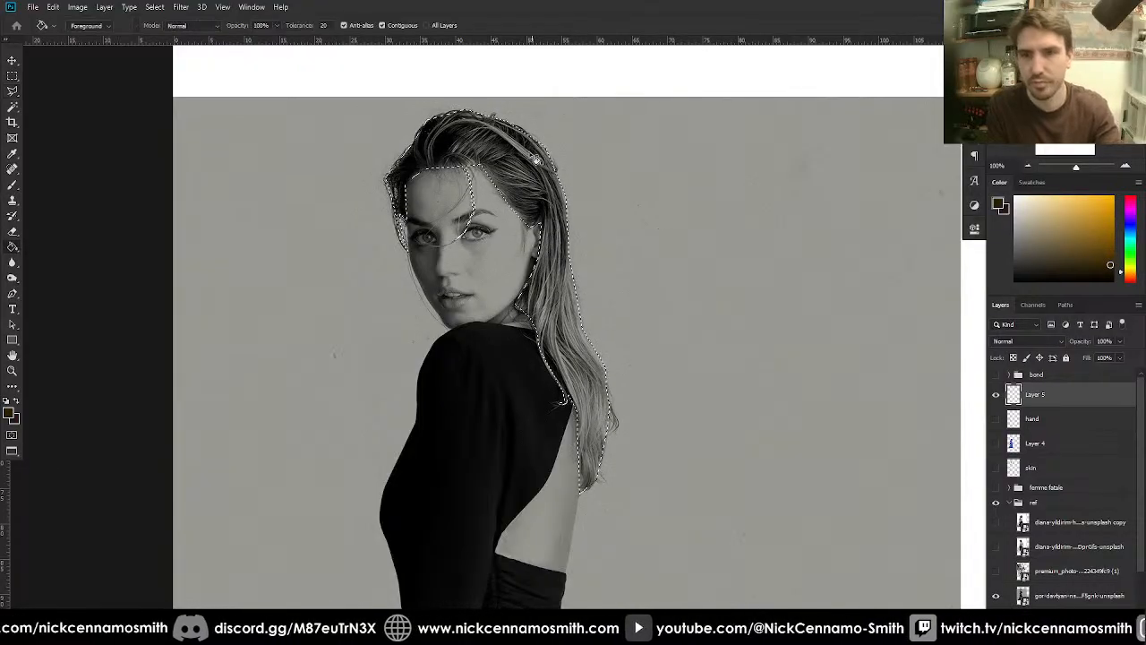
pyautogui.click(555, 195)
pyautogui.hotkey('ctrl', 'd')
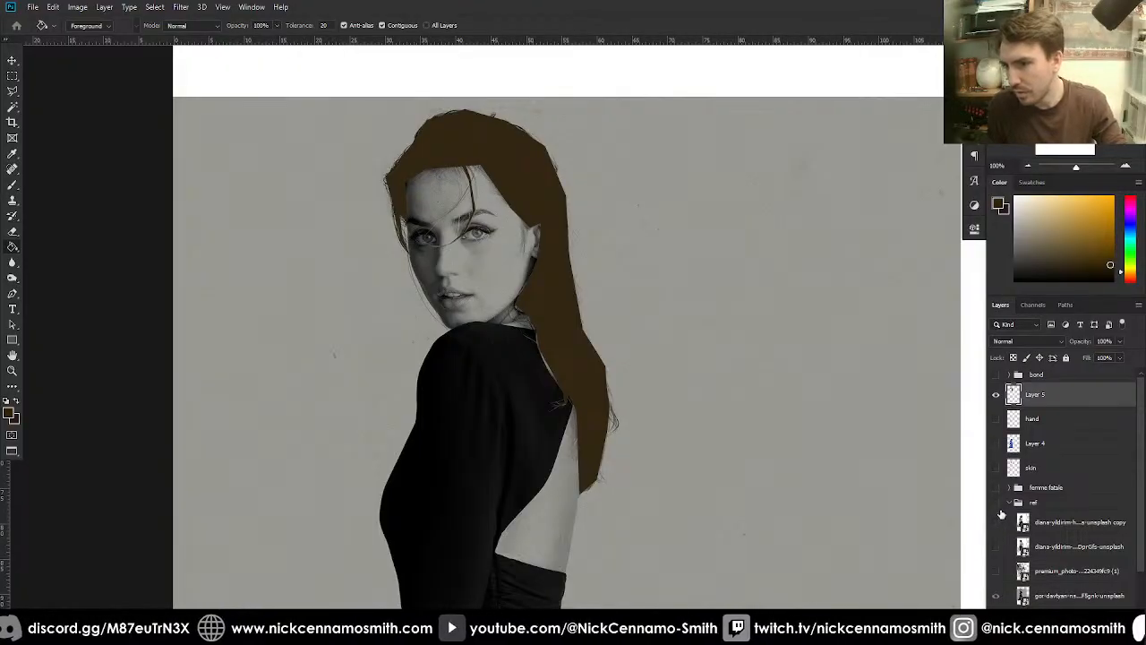
# - Group the visible hair, hand, dress and skin layers as femme 2, with the ref group hidden and the bond group shown
pyautogui.click(995, 503)
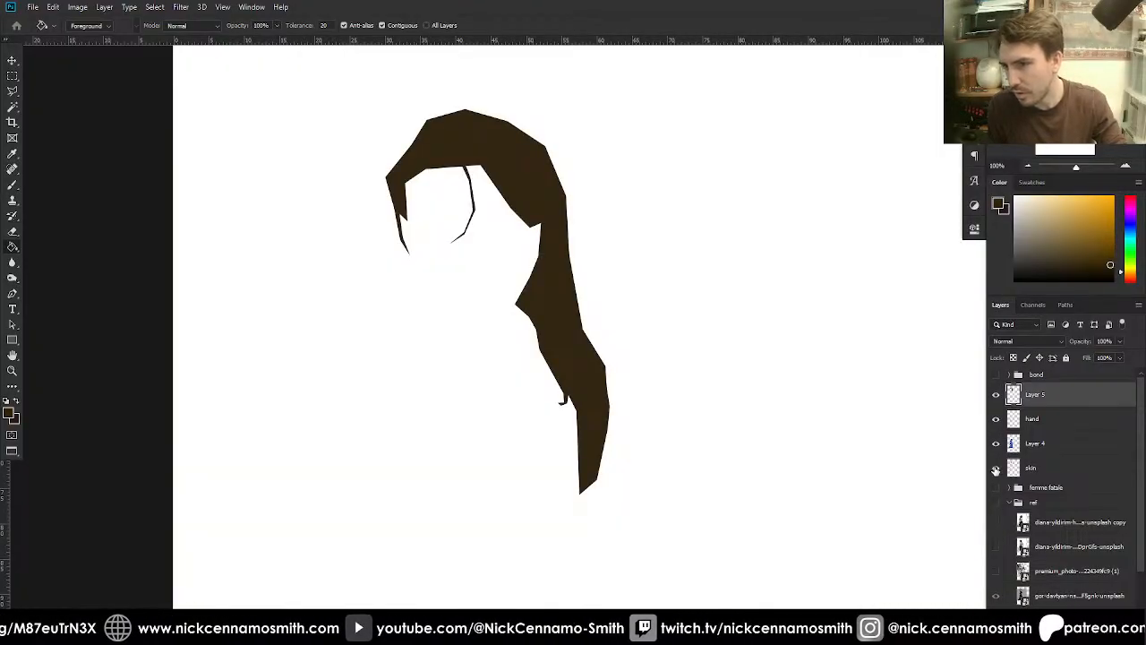
pyautogui.hotkey('ctrl', '0')
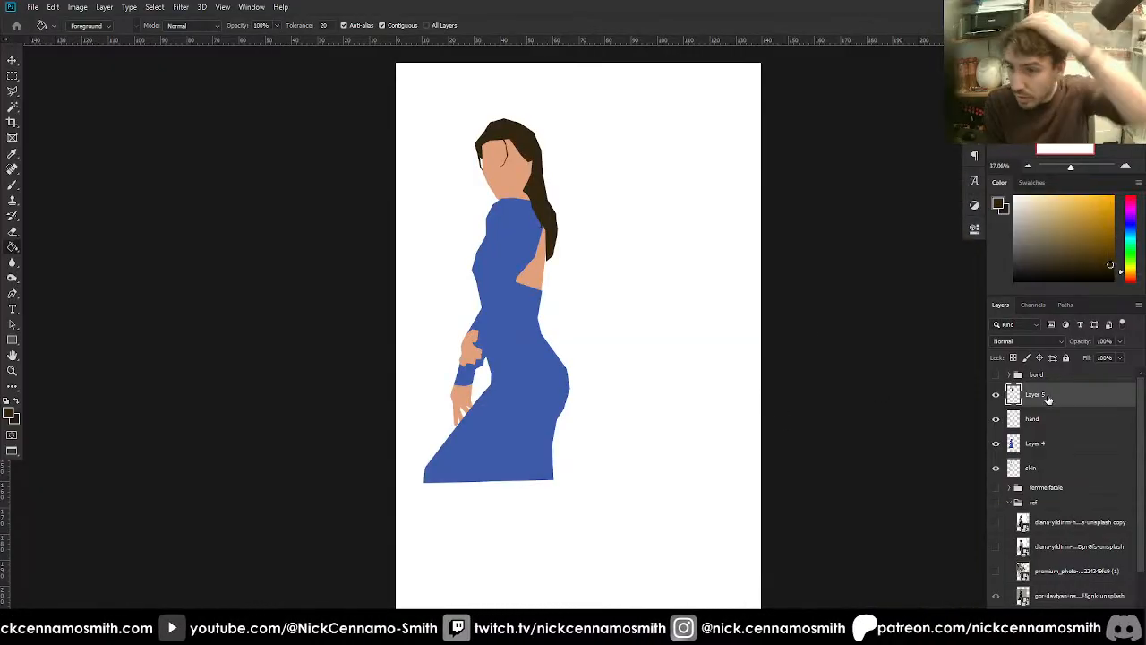
pyautogui.keyDown('shift'); pyautogui.click(1054, 469); pyautogui.keyUp('shift')
pyautogui.moveTo(1054, 469); pyautogui.dragTo(1090, 615)
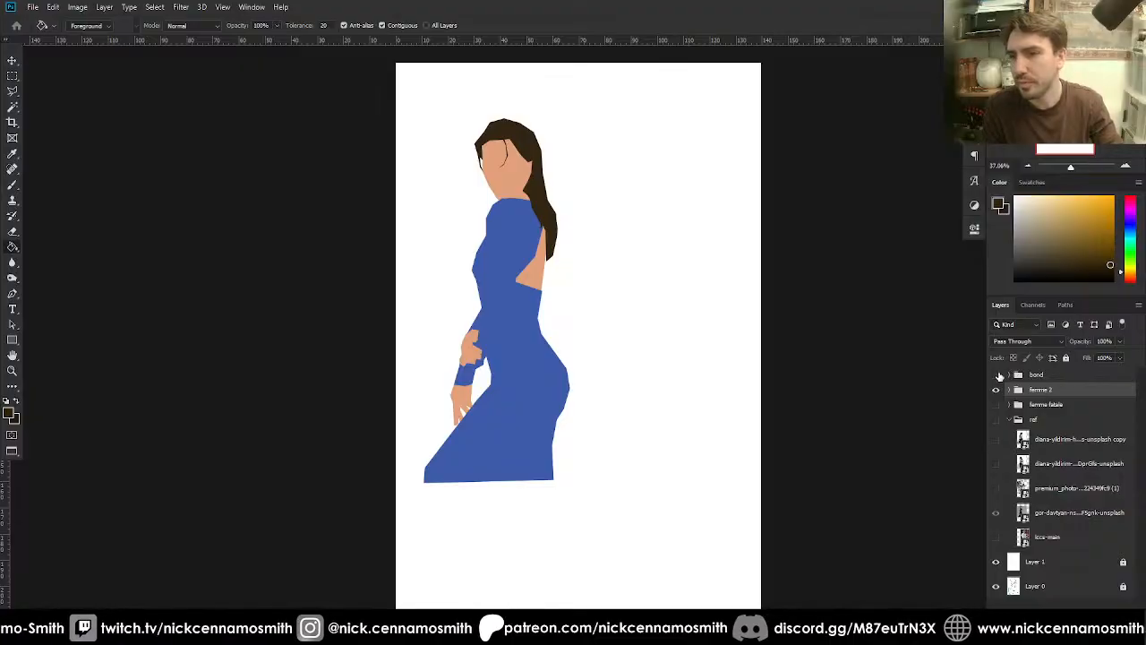
pyautogui.click(996, 375)
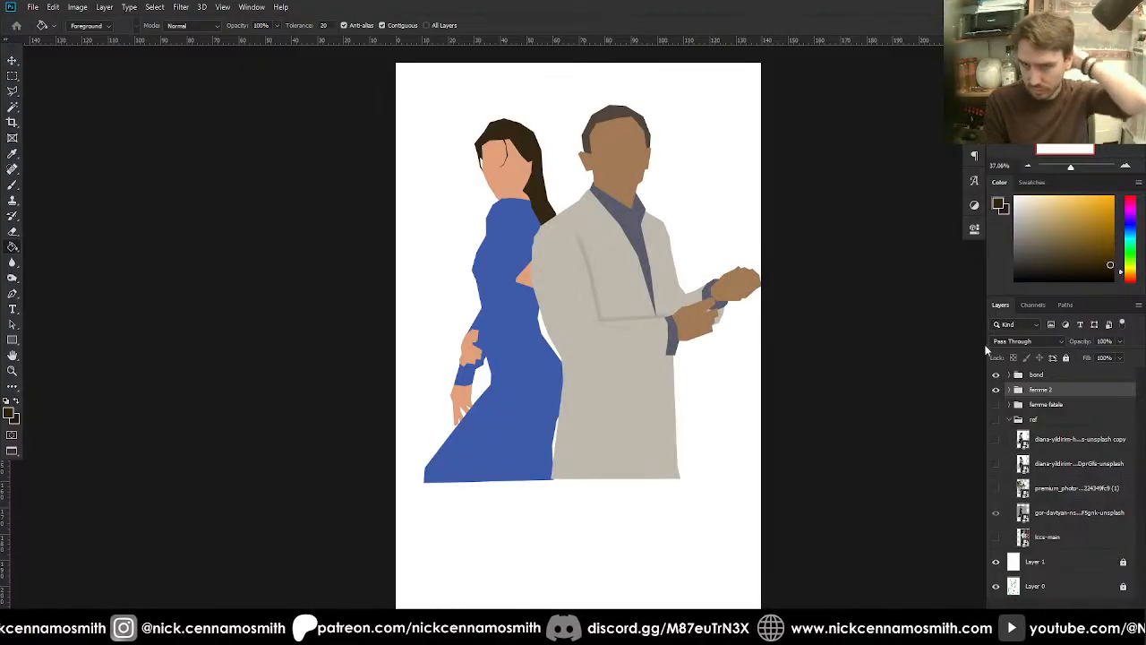
# - Try to move the woman away from the man with the Move tool, and undo the move
pyautogui.press('v')
pyautogui.moveTo(652, 352); pyautogui.dragTo(618, 358)
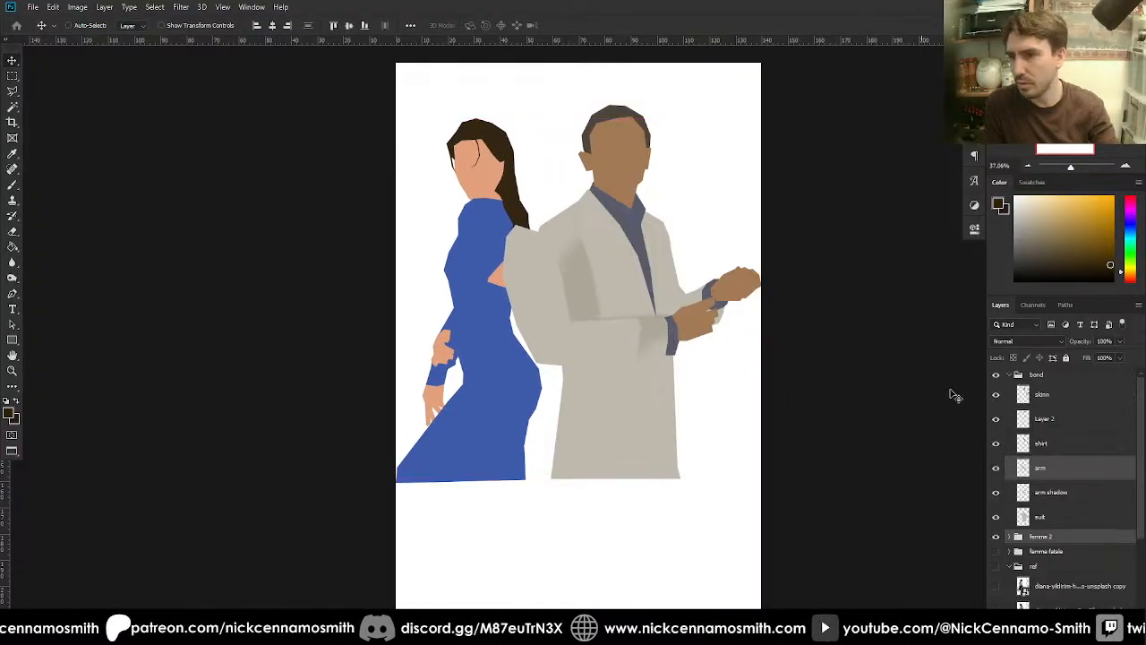
pyautogui.hotkey('ctrl', 'z')
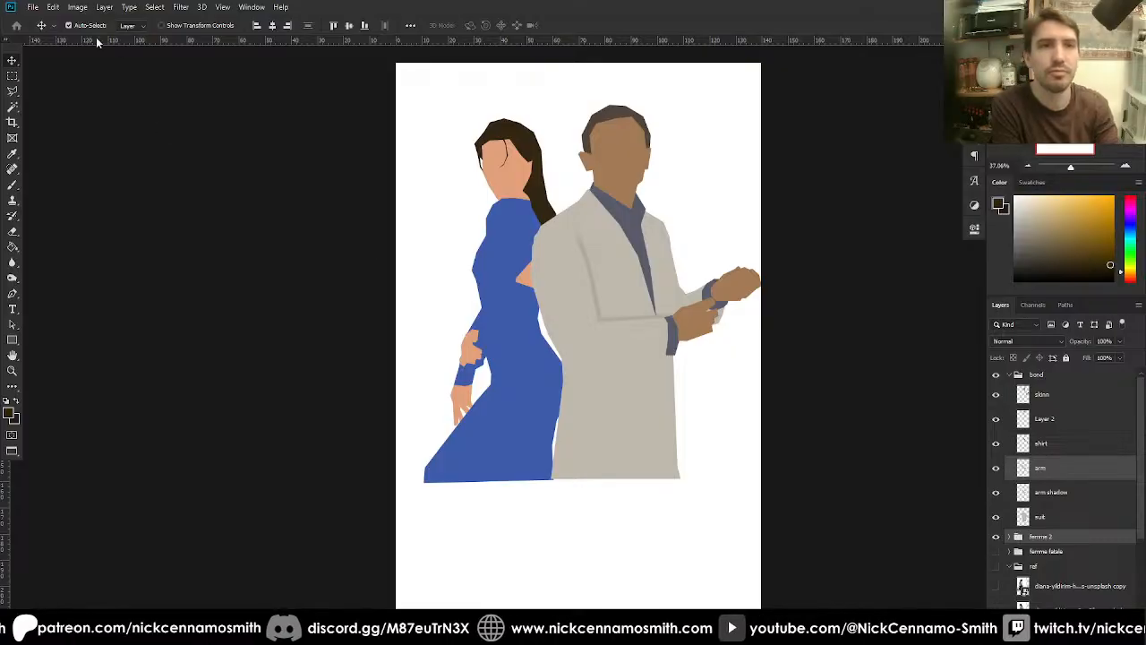
# - Collapse the bond group and reposition the femme 2 group so the woman stands back to back with the man, slightly overlapped by him
pyautogui.click(1009, 374)
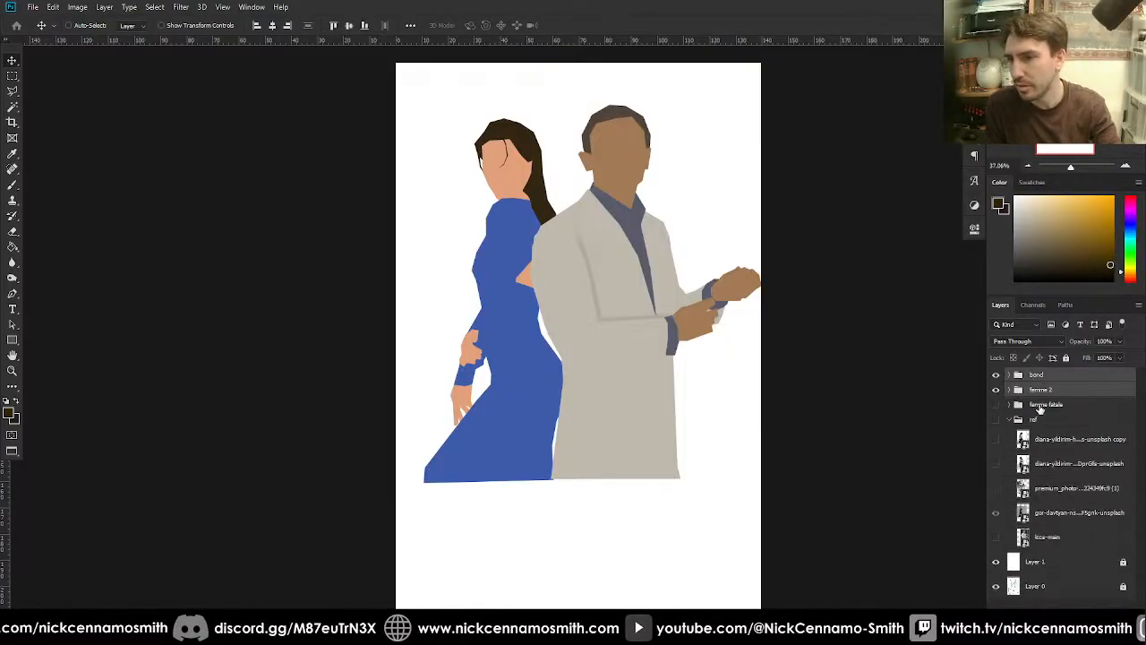
pyautogui.click(1044, 393)
pyautogui.moveTo(548, 398); pyautogui.dragTo(506, 422)
pyautogui.keyDown('shift'); pyautogui.click(1056, 376); pyautogui.keyUp('shift')
pyautogui.moveTo(618, 386)
pyautogui.mouseDown()
pyautogui.moveTo(650, 383)
pyautogui.moveTo(616, 394)
pyautogui.mouseUp()
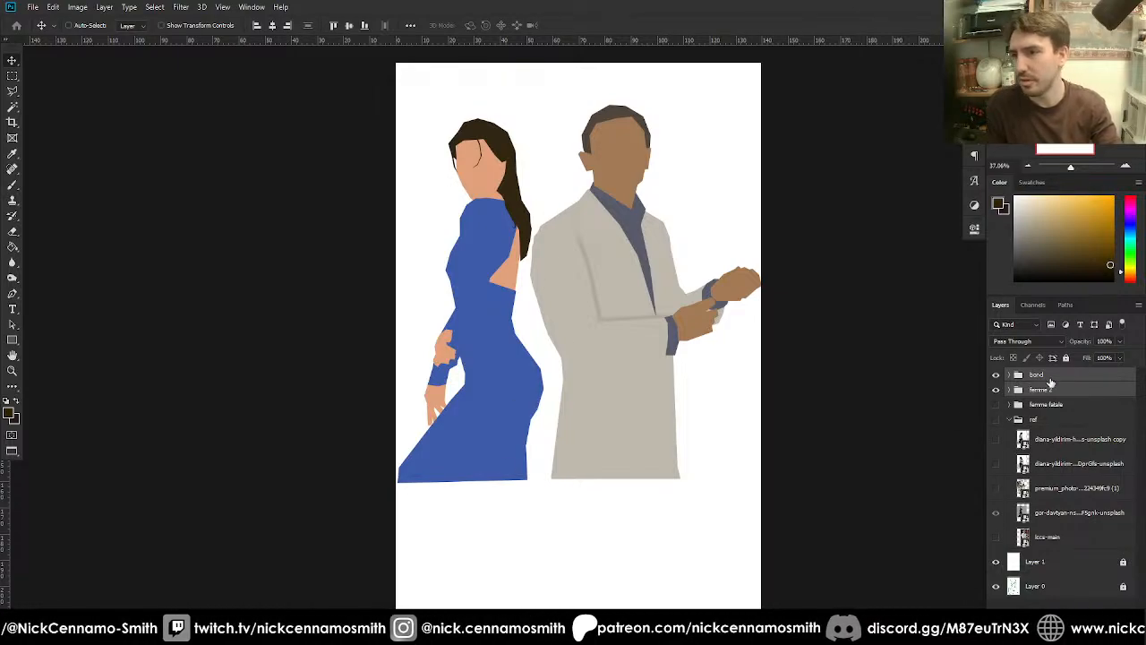
pyautogui.click(1051, 386)
pyautogui.moveTo(508, 431); pyautogui.dragTo(549, 440)
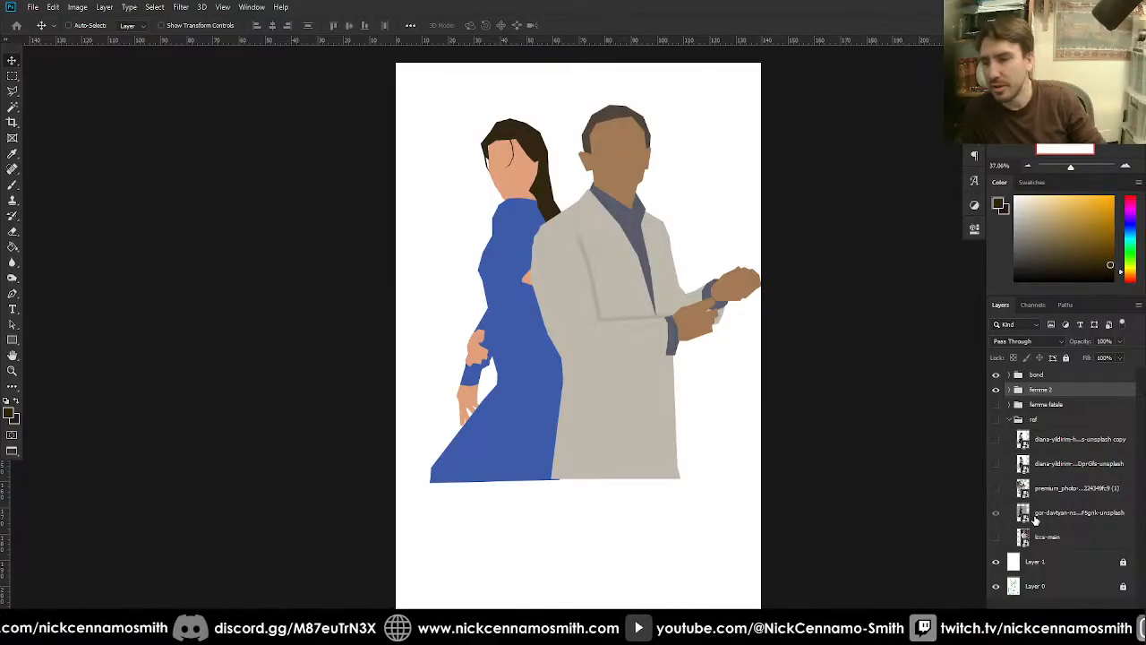
# - Add an empty layer above Layer 1 and a Threshold adjustment layer at level 128 above the bond group
pyautogui.click(1061, 560)
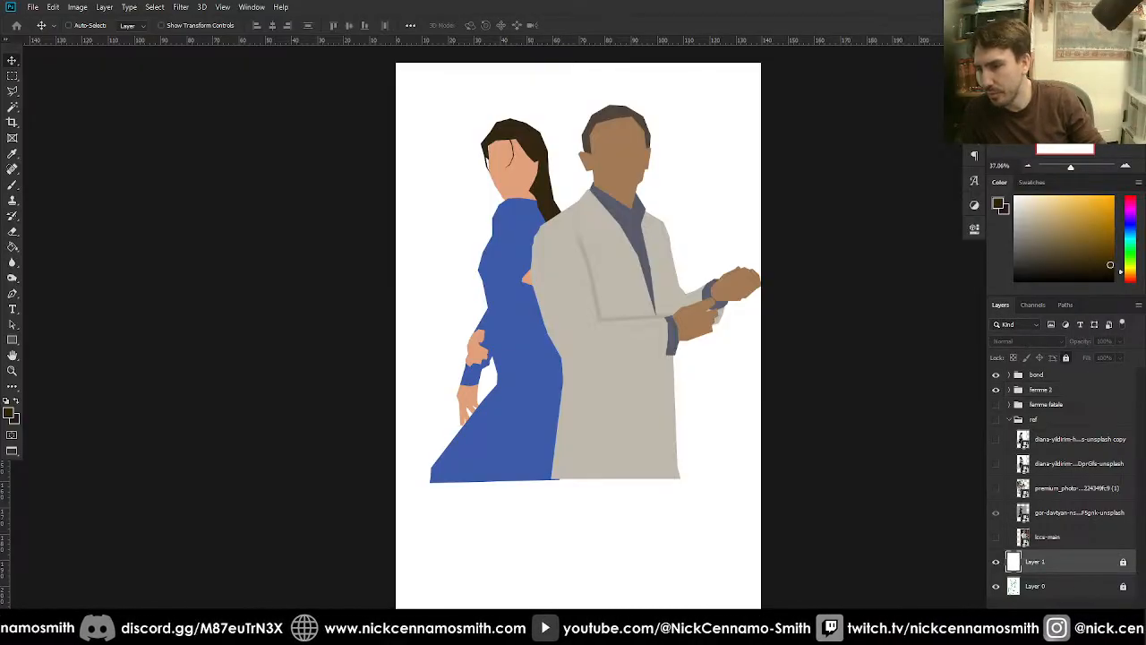
pyautogui.hotkey('ctrl', 'shift', 'alt', 'n')
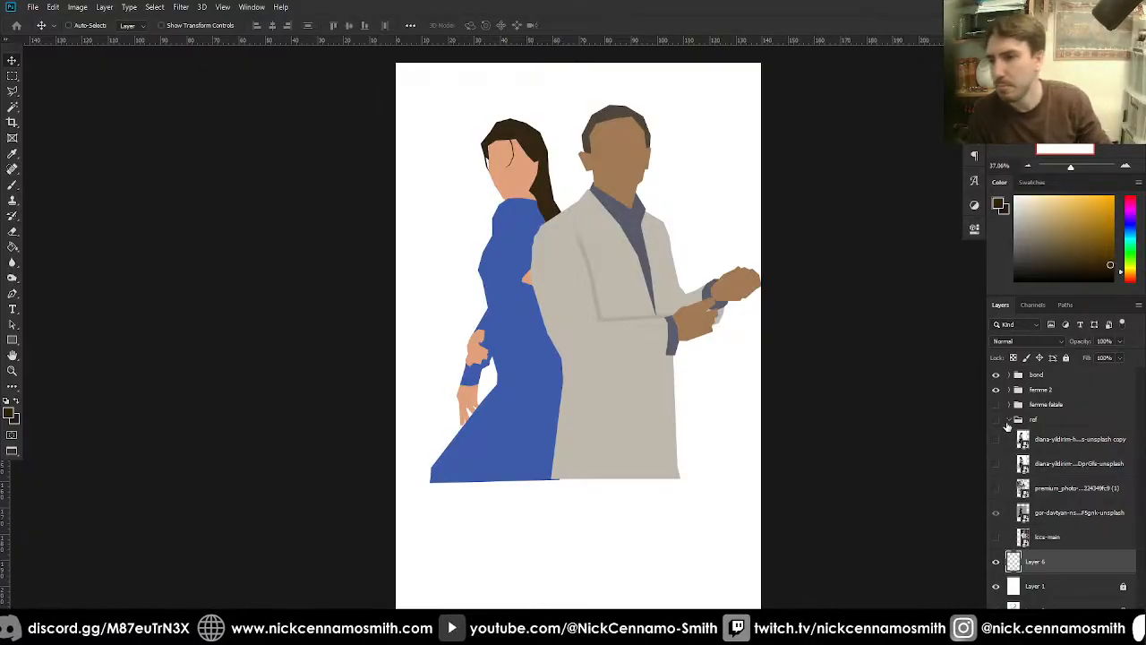
pyautogui.click(1047, 376)
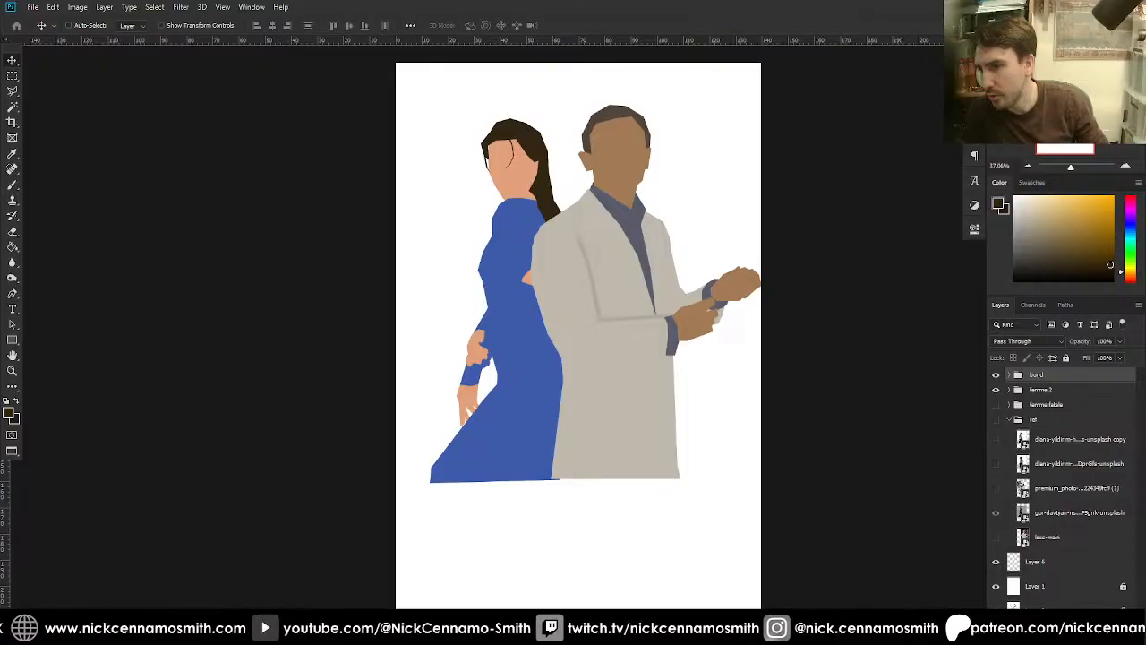
pyautogui.click(1065, 618)
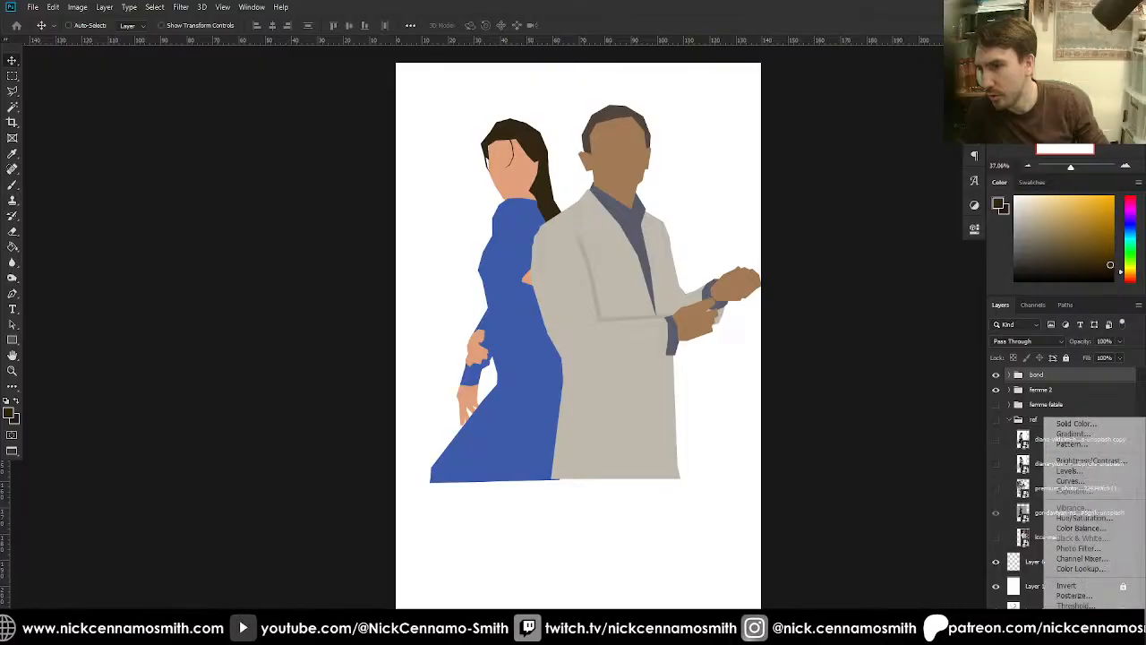
pyautogui.click(1093, 605)
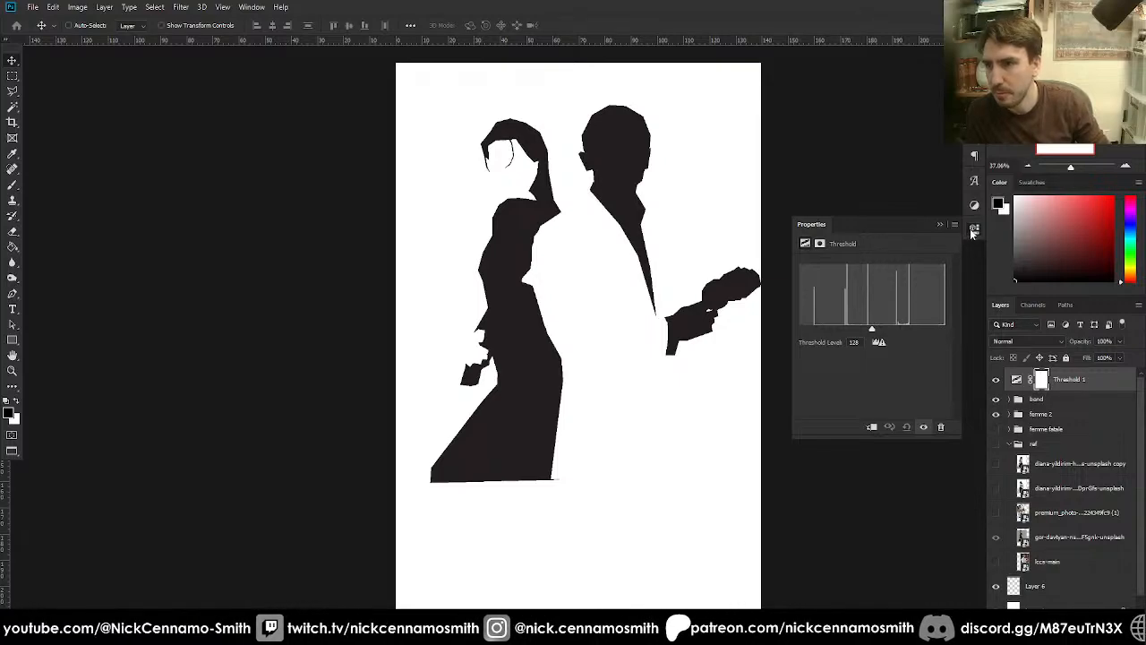
pyautogui.click(974, 227)
# - Try an Invert adjustment clipped to the threshold and the threshold clipped to the bond group, then release the threshold and delete the Invert layer
pyautogui.click(1047, 617)
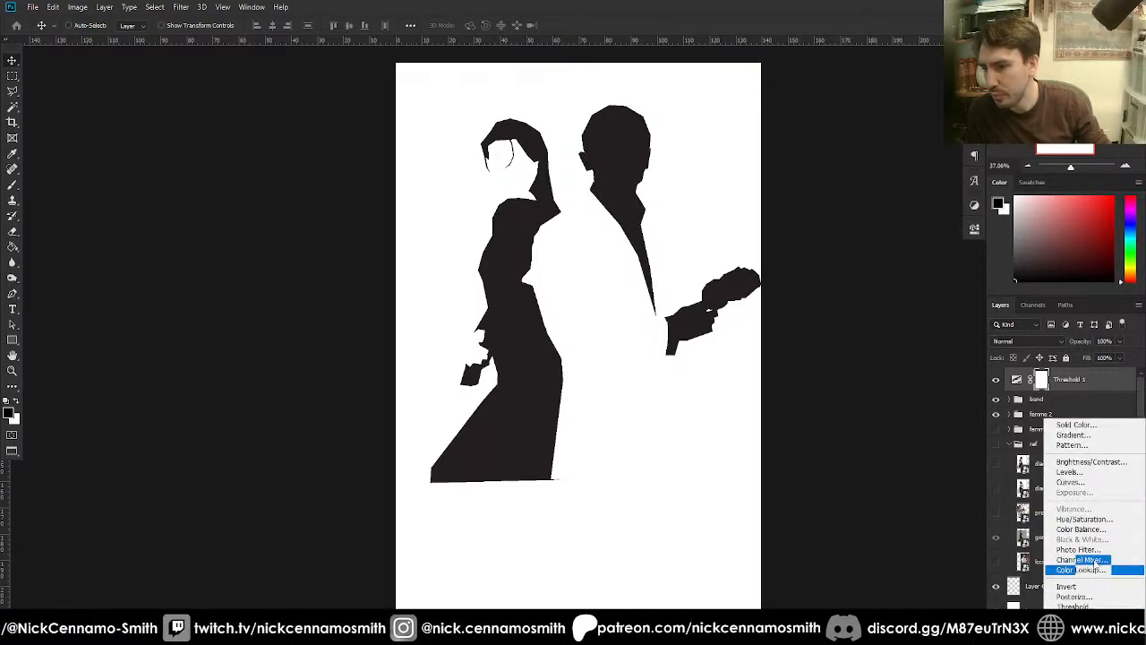
pyautogui.click(1073, 586)
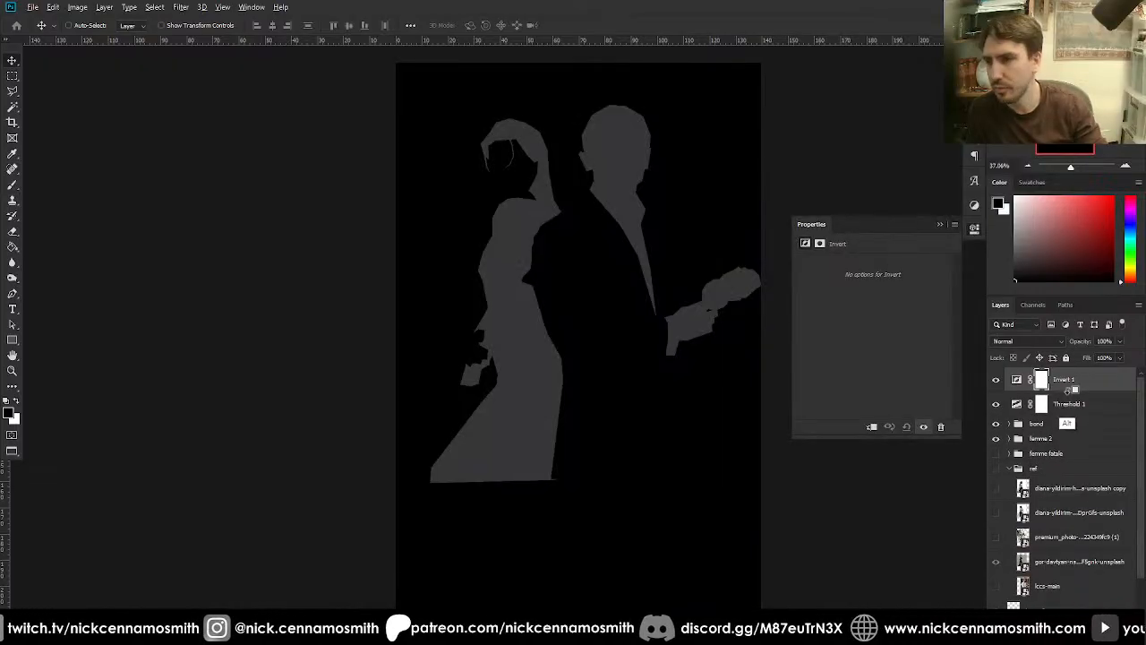
pyautogui.keyDown('alt'); pyautogui.click(1072, 391); pyautogui.keyUp('alt')
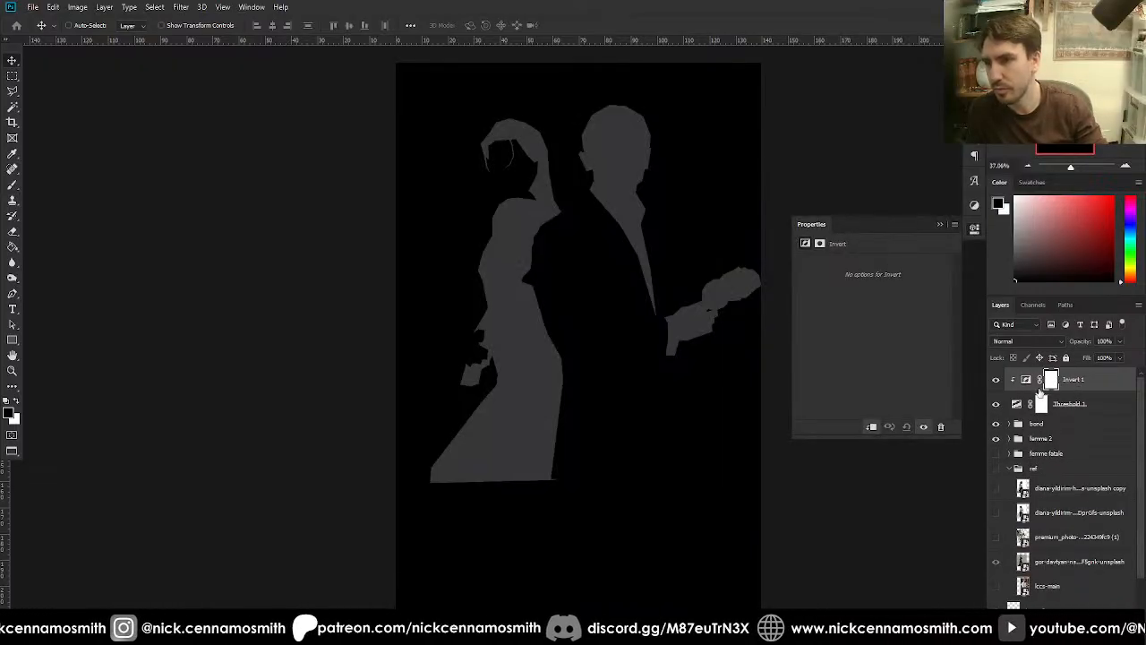
pyautogui.keyDown('alt'); pyautogui.click(1070, 415); pyautogui.keyUp('alt')
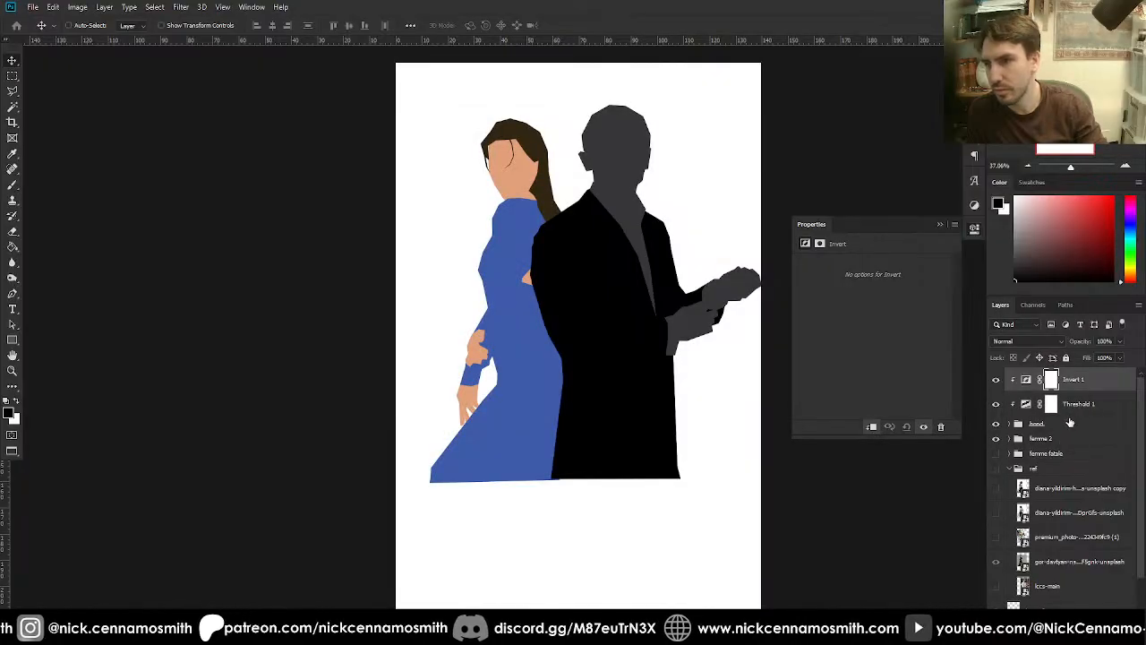
pyautogui.keyDown('alt'); pyautogui.click(1070, 416); pyautogui.keyUp('alt')
pyautogui.press('Delete')
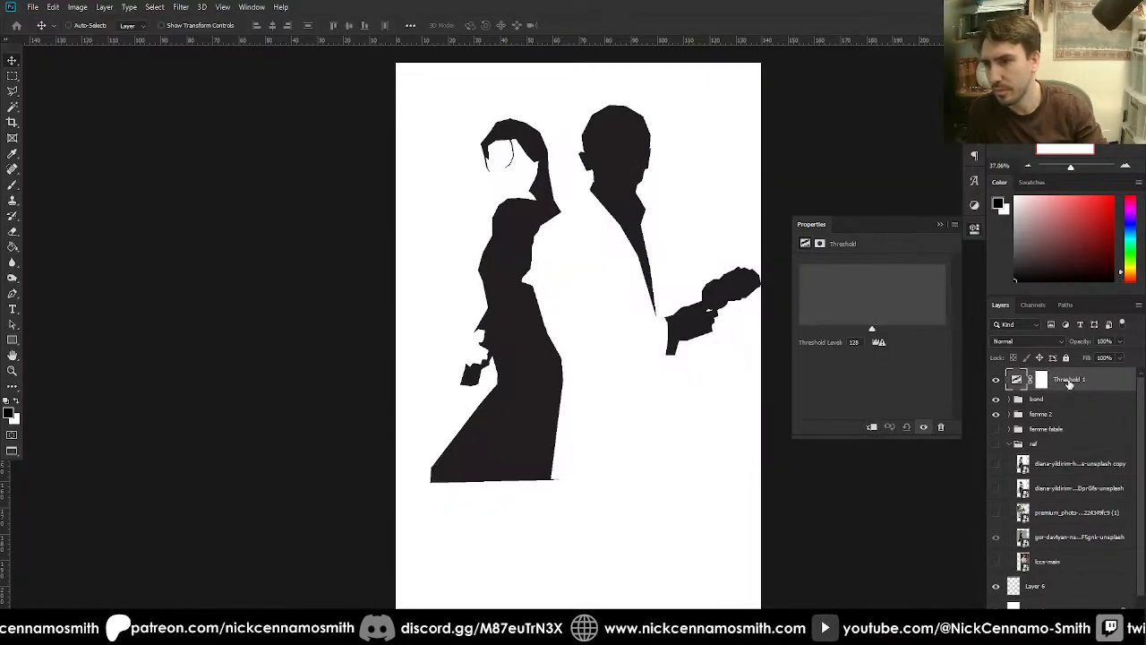
pyautogui.click(819, 244)
pyautogui.click(806, 244)
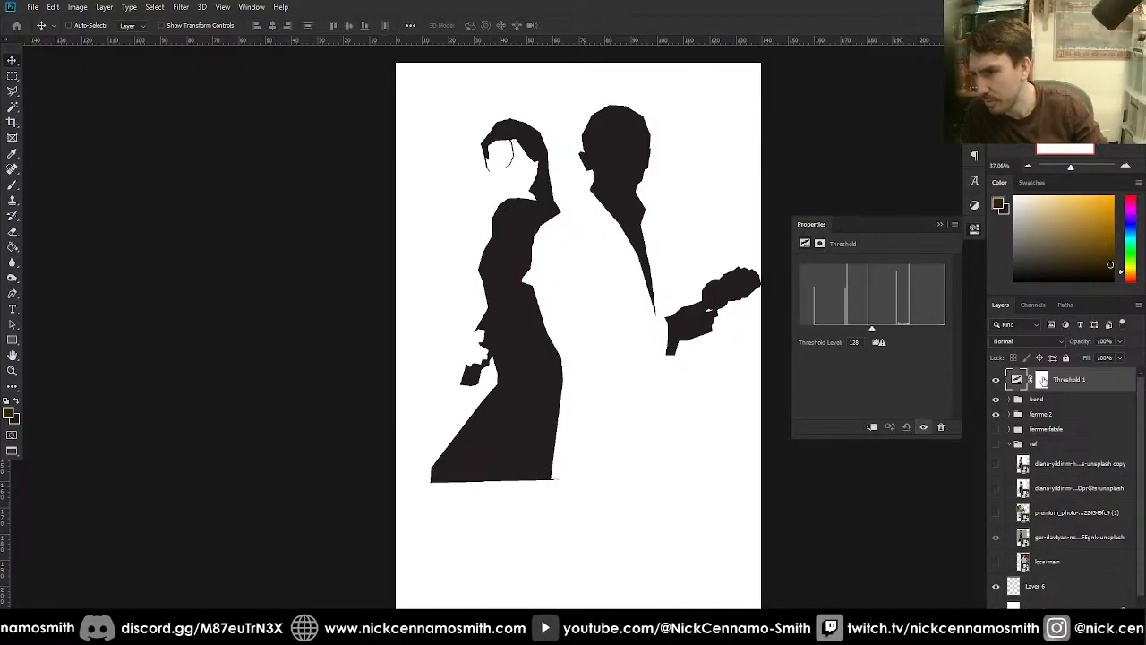
# - Try inverting the Threshold 1 layer mask, restore it to white, and close the adjustment's properties
pyautogui.click(1040, 379)
pyautogui.hotkey('ctrl', 'i')
pyautogui.hotkey('ctrl', 'i')
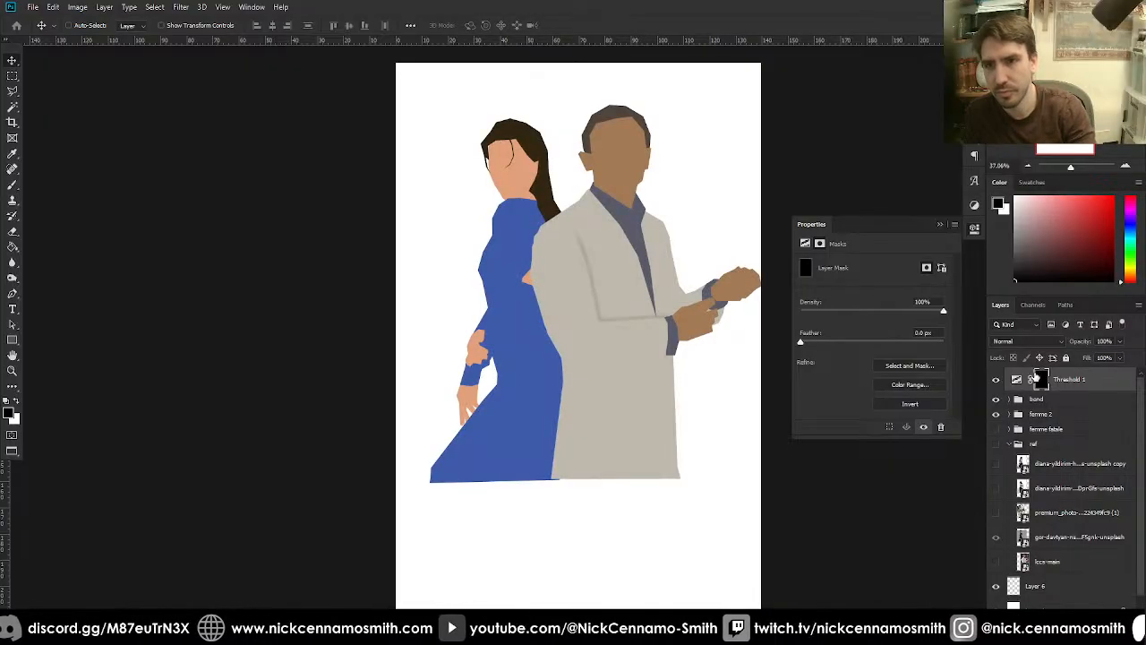
pyautogui.click(975, 230)
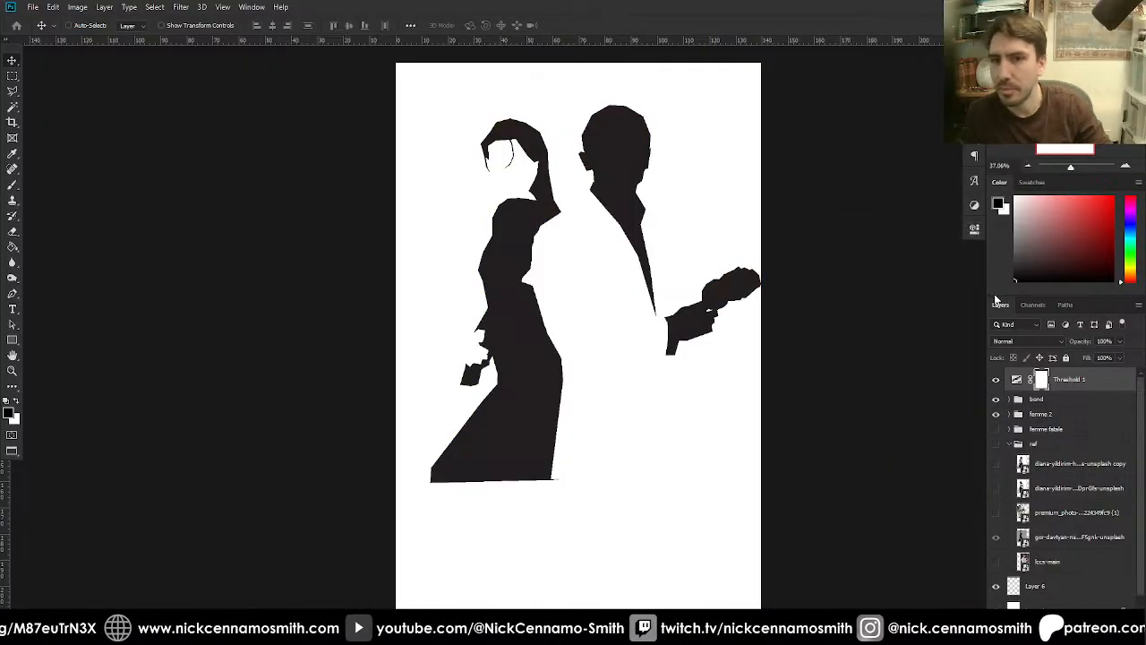
# - Group the bond and femme 2 groups as "figures", hide and collapse the ref group, and clip Threshold 1 to the figures group
pyautogui.click(1046, 400)
pyautogui.keyDown('shift'); pyautogui.click(1051, 414); pyautogui.keyUp('shift')
pyautogui.moveTo(1049, 404); pyautogui.dragTo(1102, 616)
pyautogui.click(1009, 429)
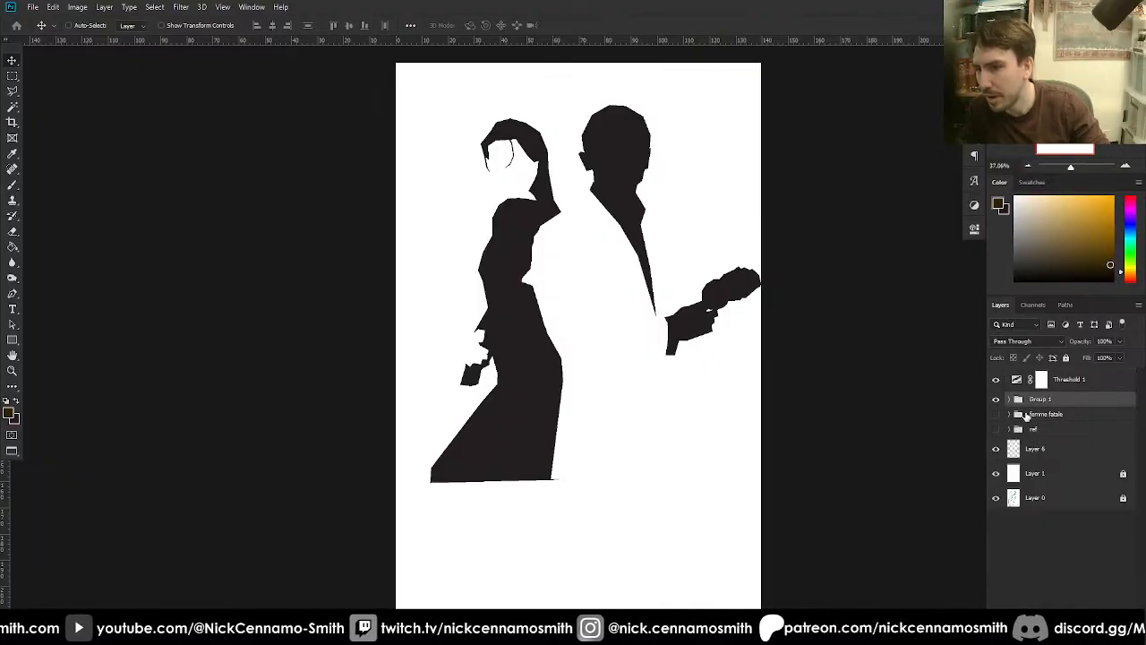
pyautogui.doubleClick(1040, 399)
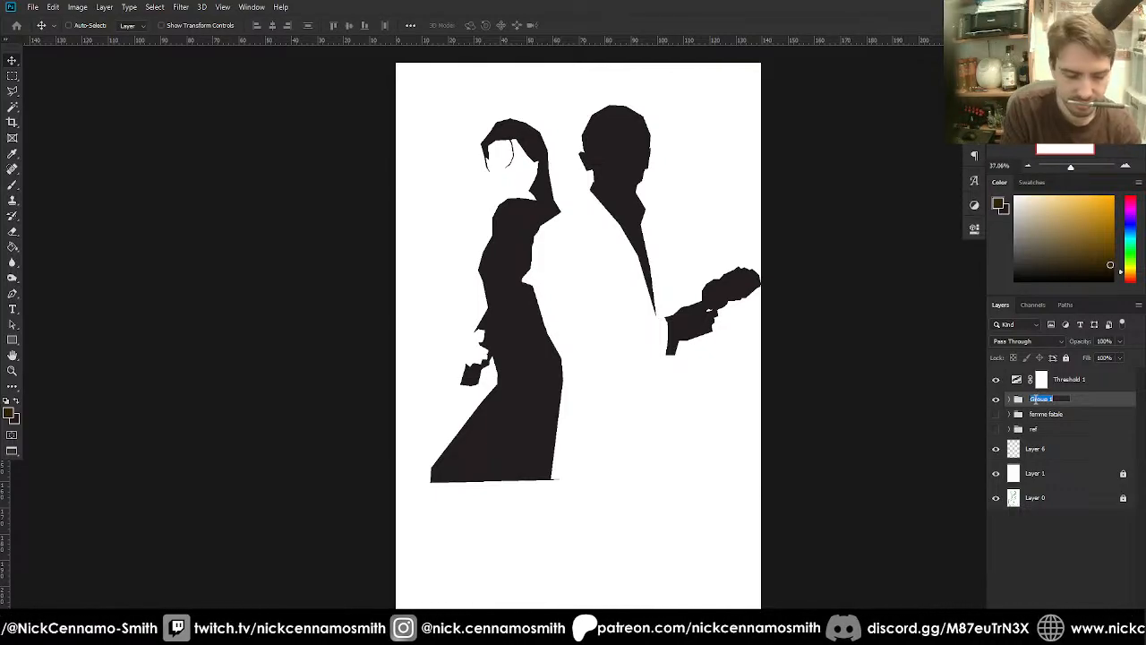
pyautogui.write('figures')
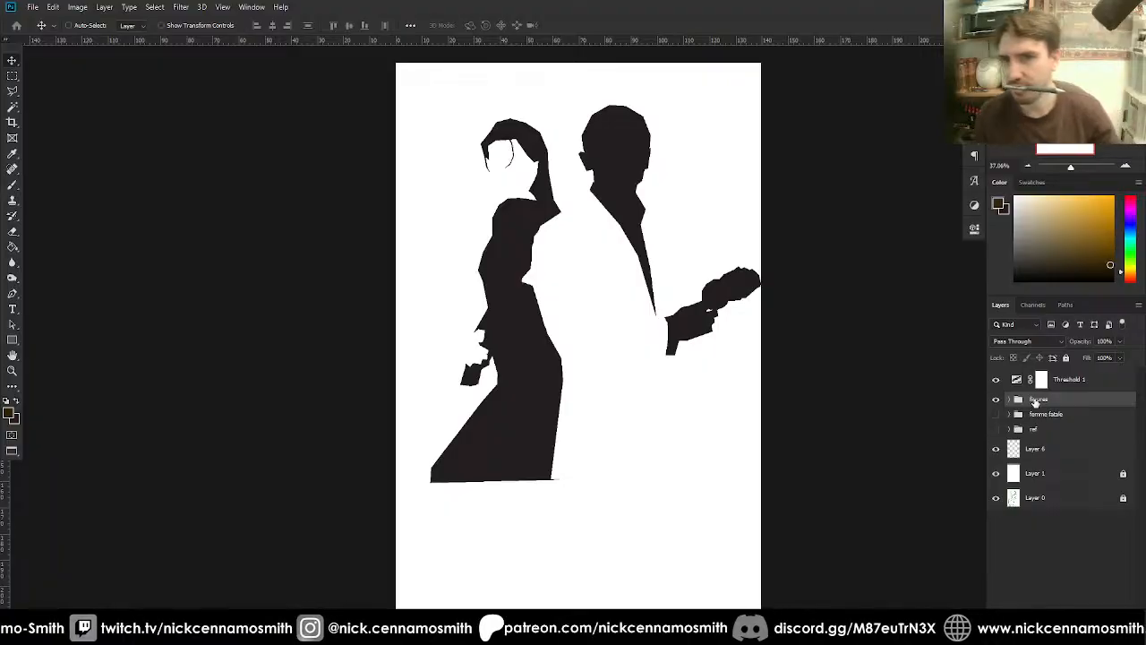
pyautogui.press('Return')
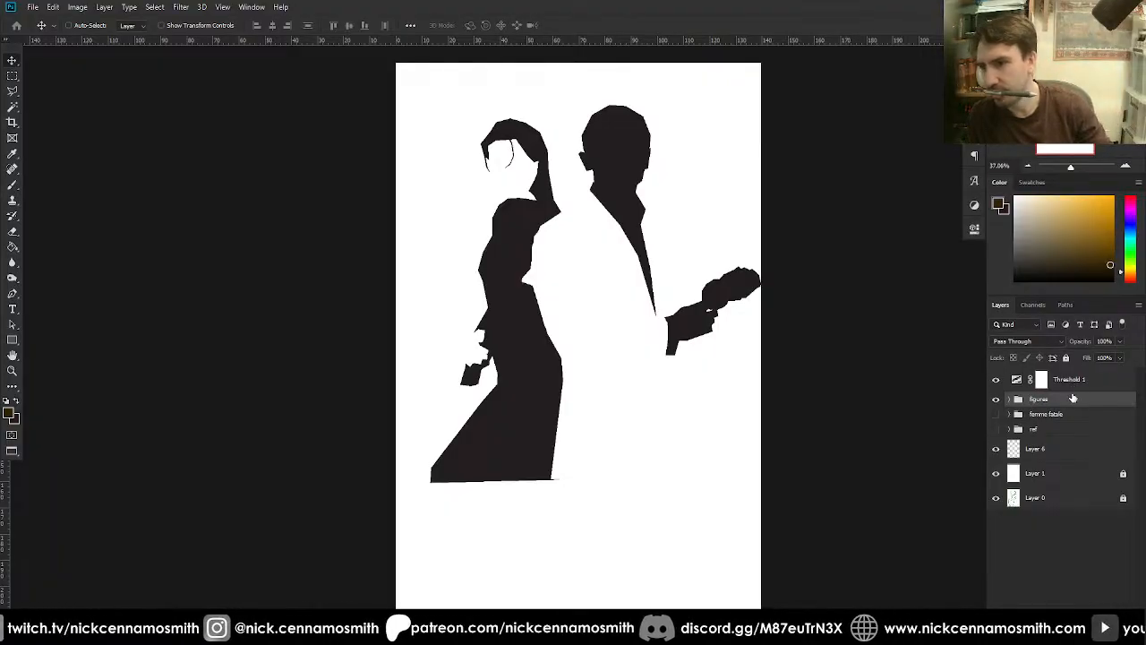
pyautogui.keyDown('alt'); pyautogui.click(1079, 389); pyautogui.keyUp('alt')
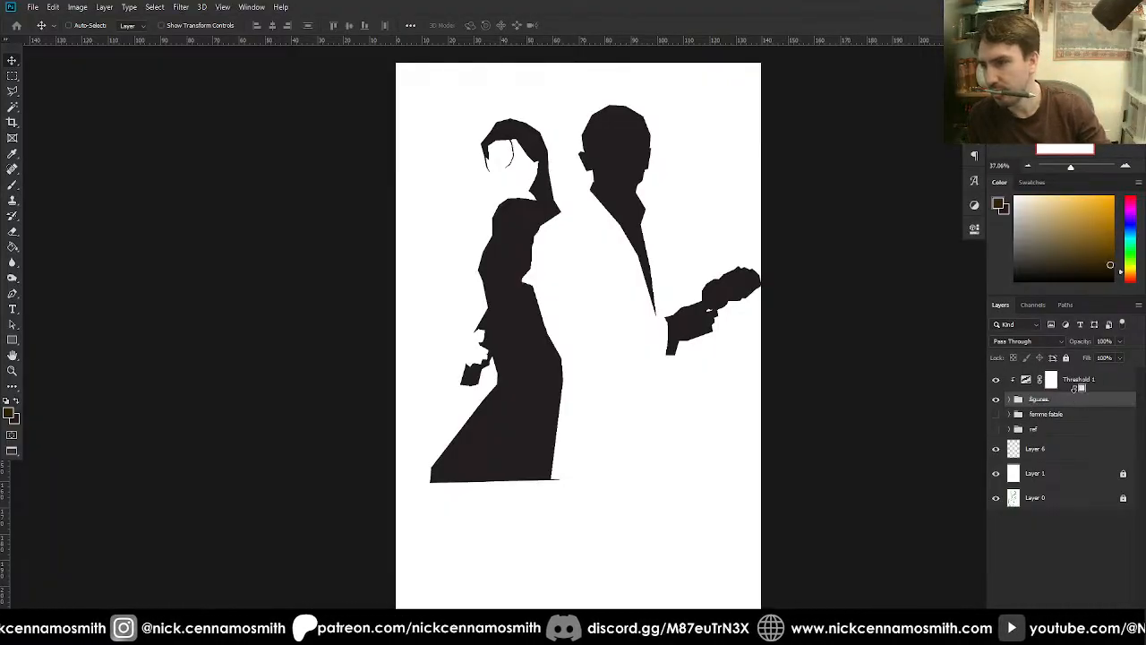
# - Rename Layer 6 as "background"
pyautogui.click(1048, 455)
pyautogui.doubleClick(1037, 448)
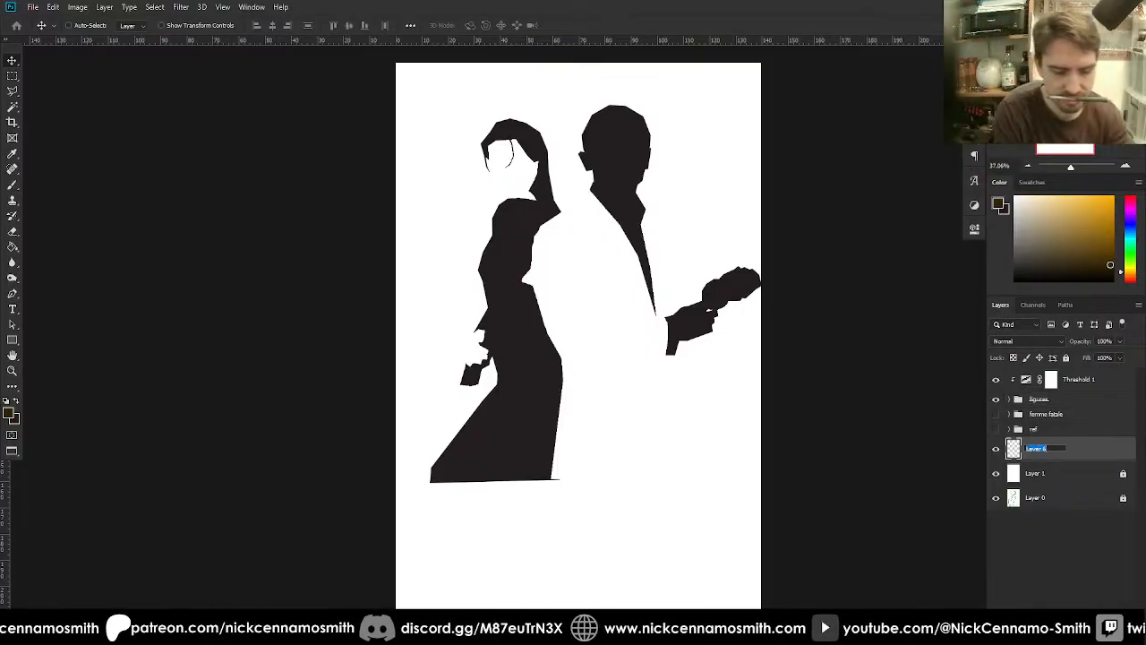
pyautogui.write('background')
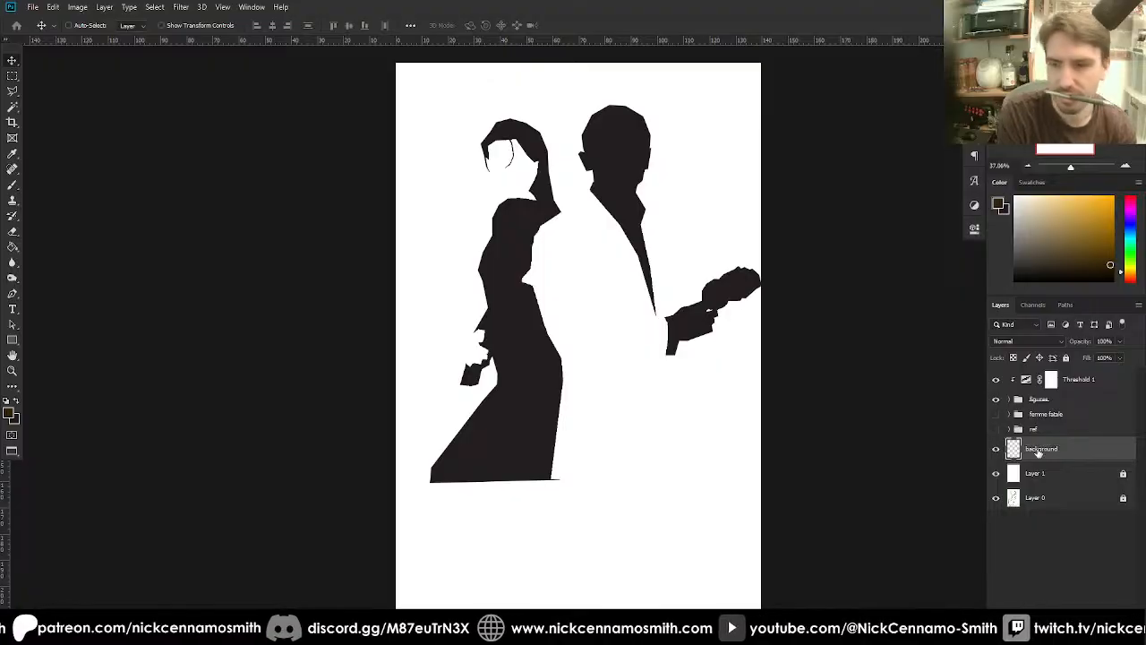
pyautogui.press('Return')
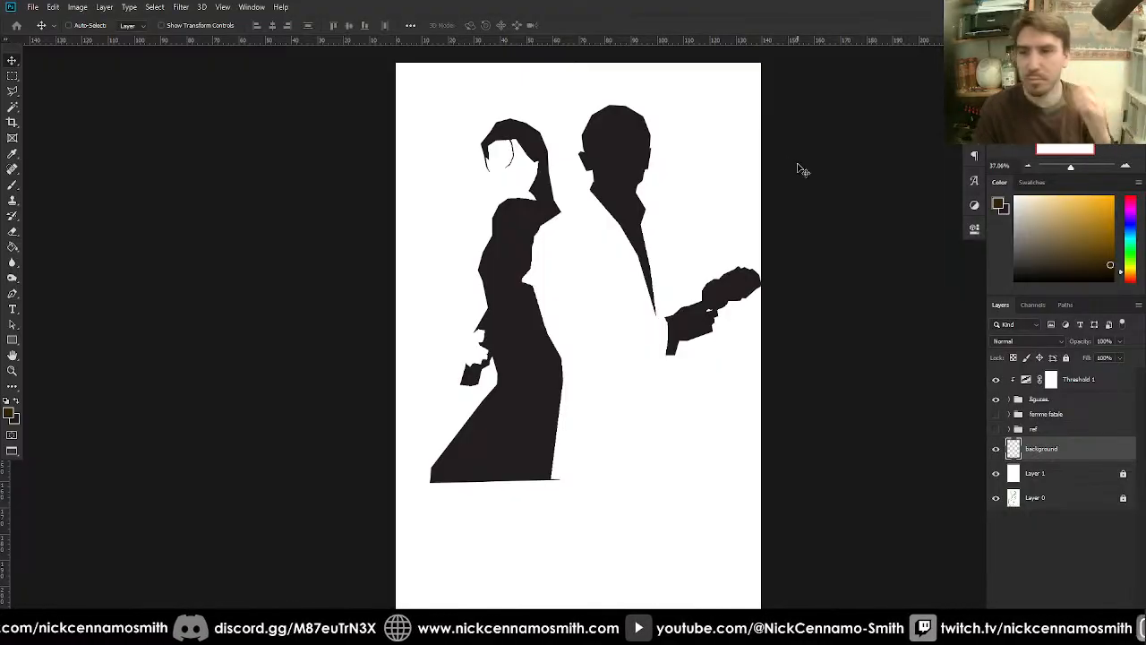
# - Choose a dark purple foreground colour and a medium blue-violet background colour
pyautogui.click(1096, 251)
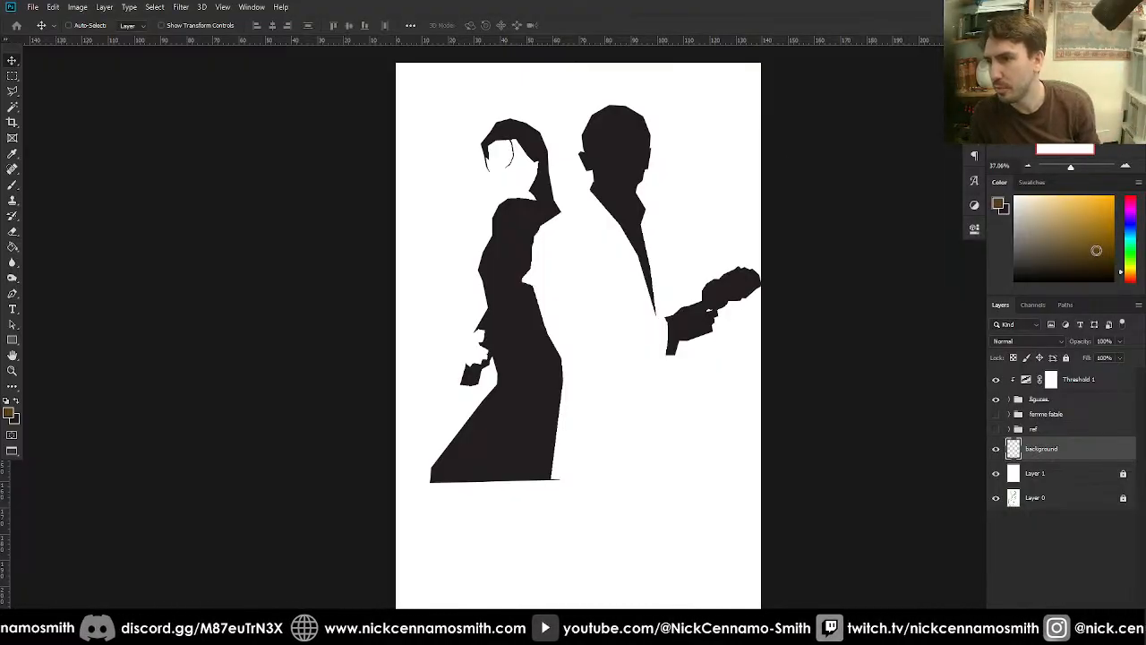
pyautogui.click(1131, 231)
pyautogui.moveTo(1131, 231); pyautogui.dragTo(1134, 208)
pyautogui.click(1098, 257)
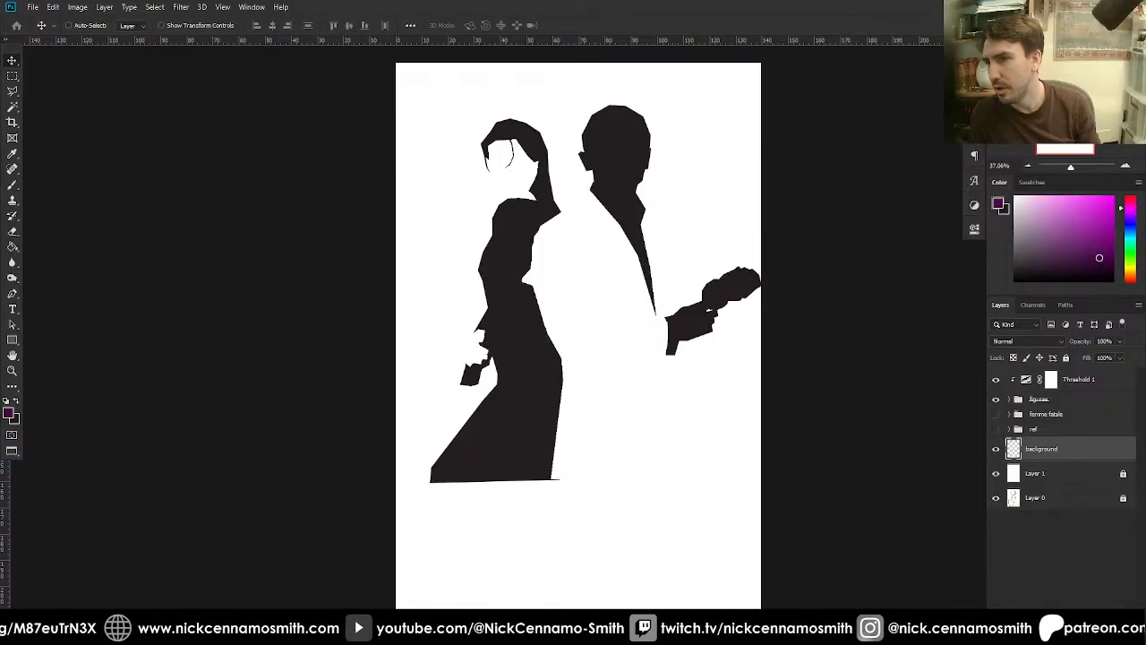
pyautogui.click(1007, 207)
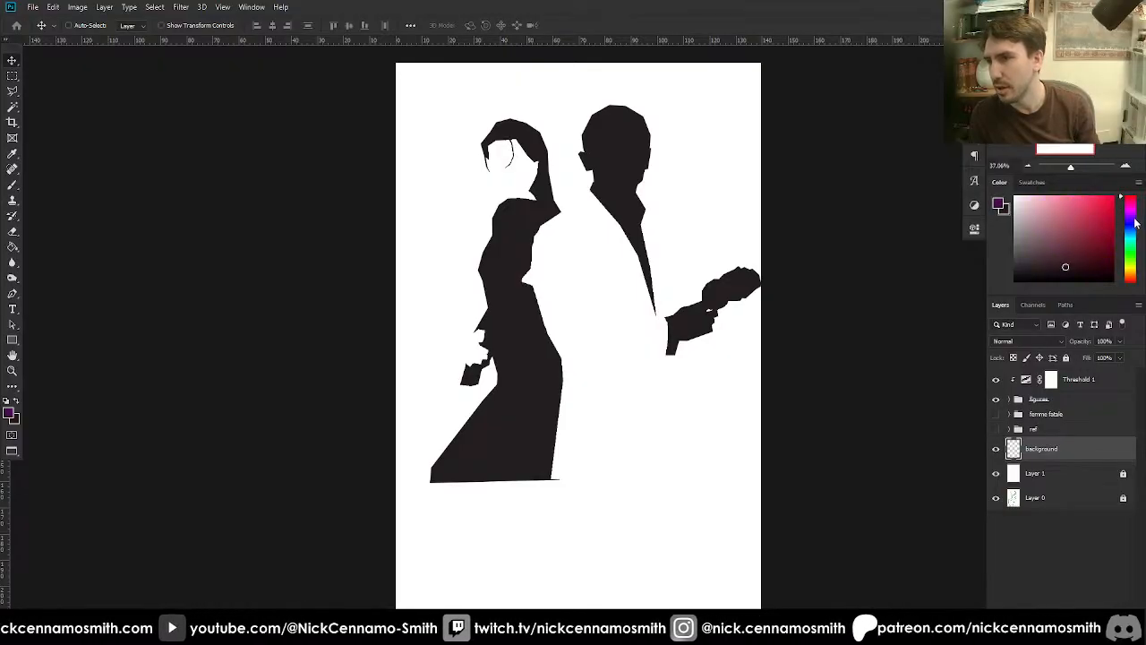
pyautogui.click(1132, 220)
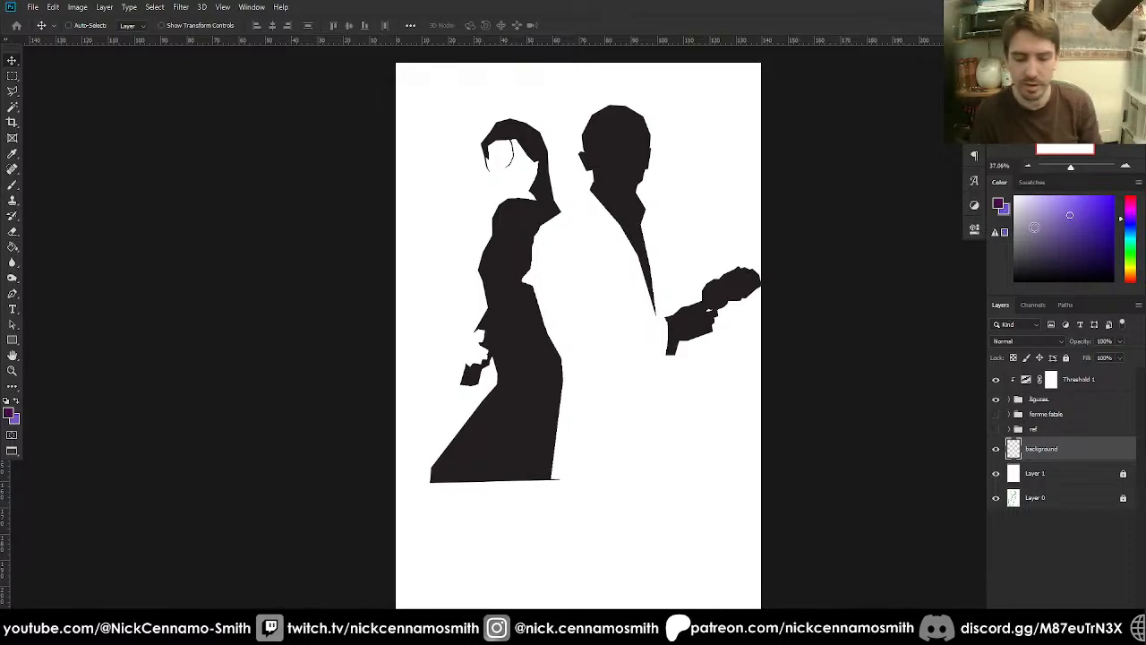
# - Set the Gradient tool to a reflected gradient running from the foreground to the background colour
pyautogui.press('g')
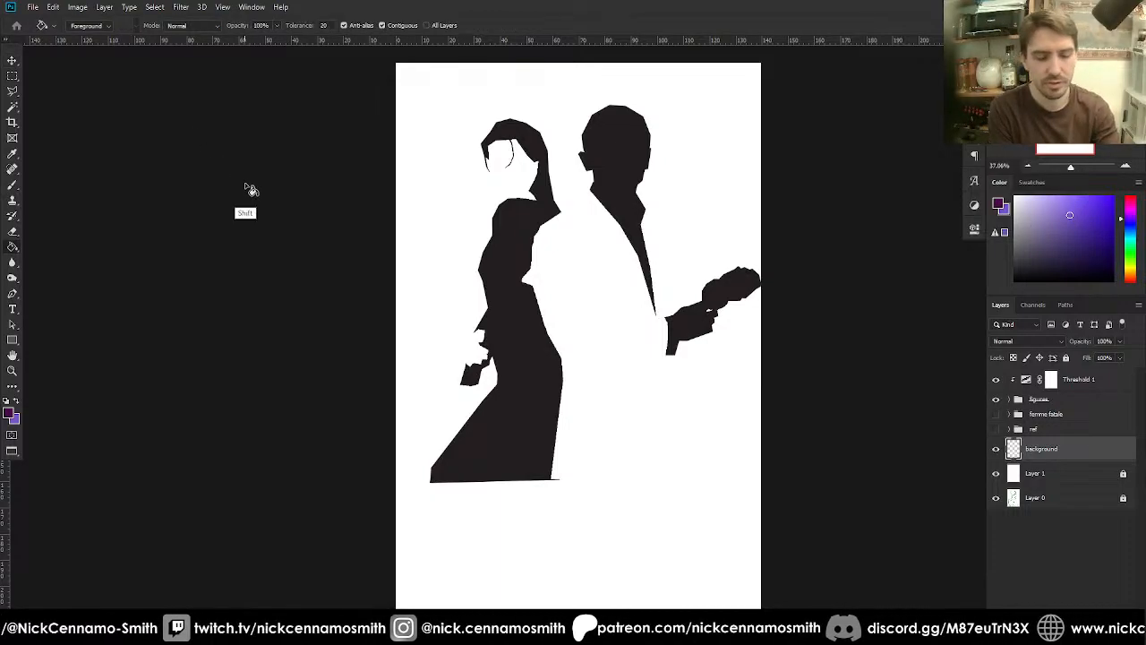
pyautogui.hotkey('shift', 'g')
pyautogui.hotkey('shift', 'g')
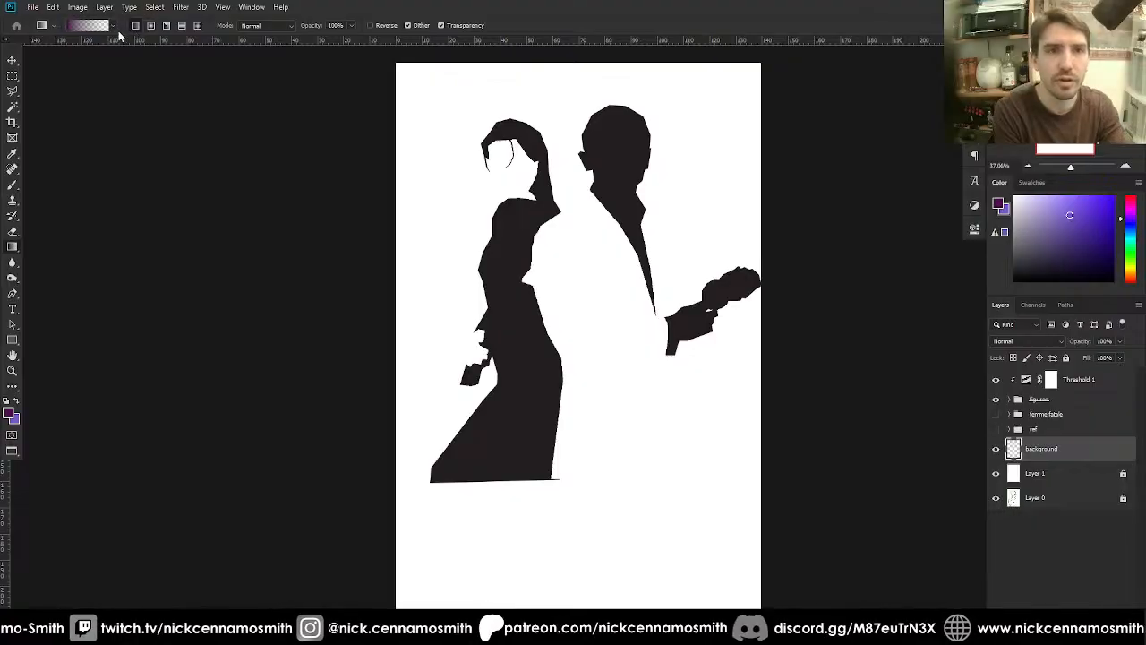
pyautogui.click(112, 26)
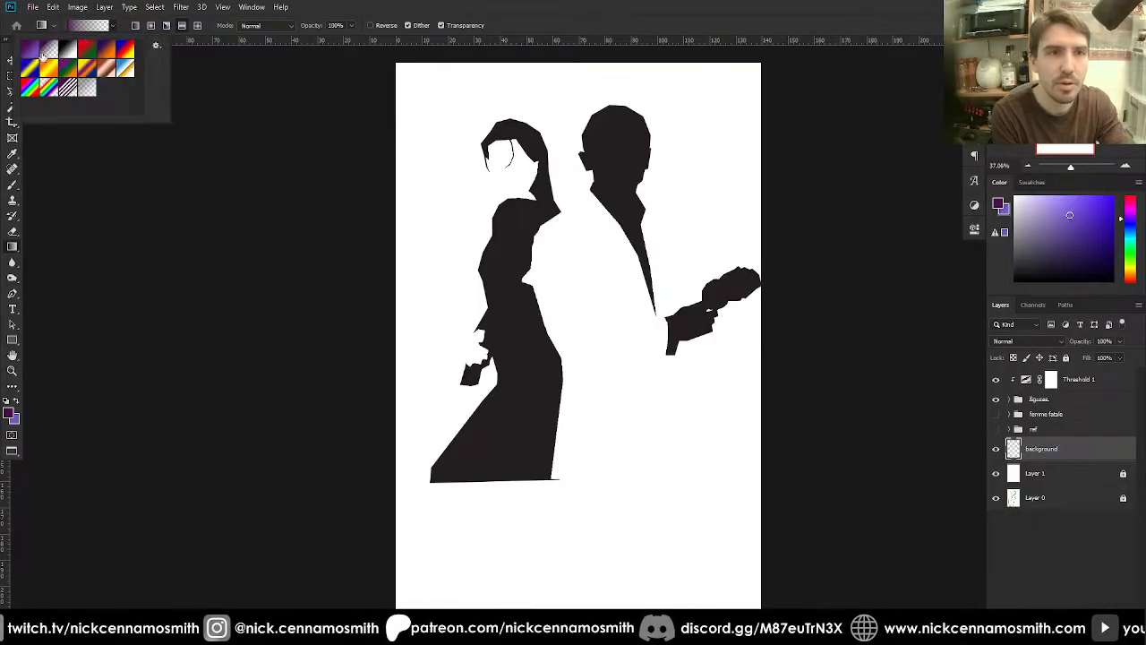
pyautogui.click(30, 49)
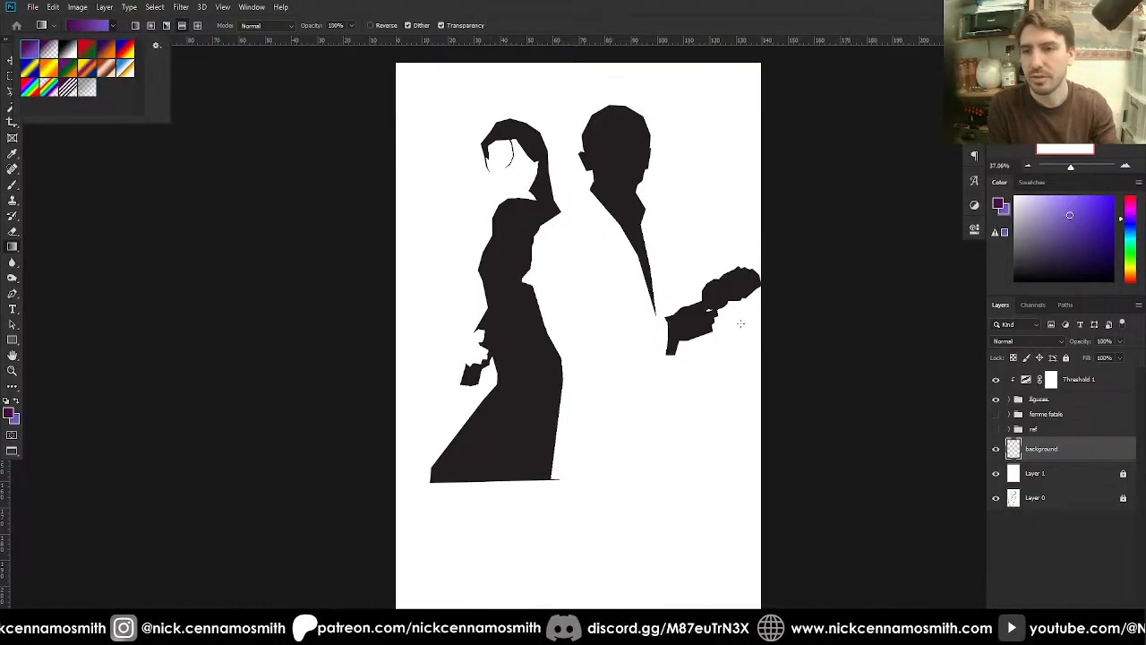
# - Try a horizontal gradient with a dark purple centre on the background layer, undo it, and swap the foreground and background colours
pyautogui.moveTo(598, 328); pyautogui.dragTo(733, 327)
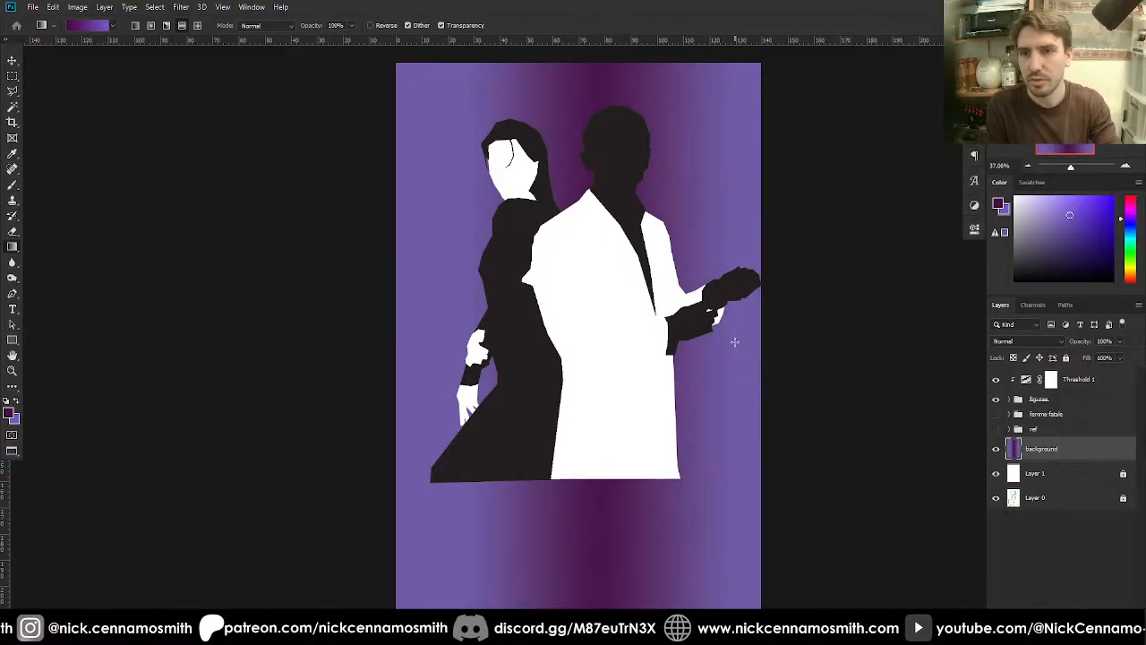
pyautogui.hotkey('ctrl', 'z')
pyautogui.press('x')
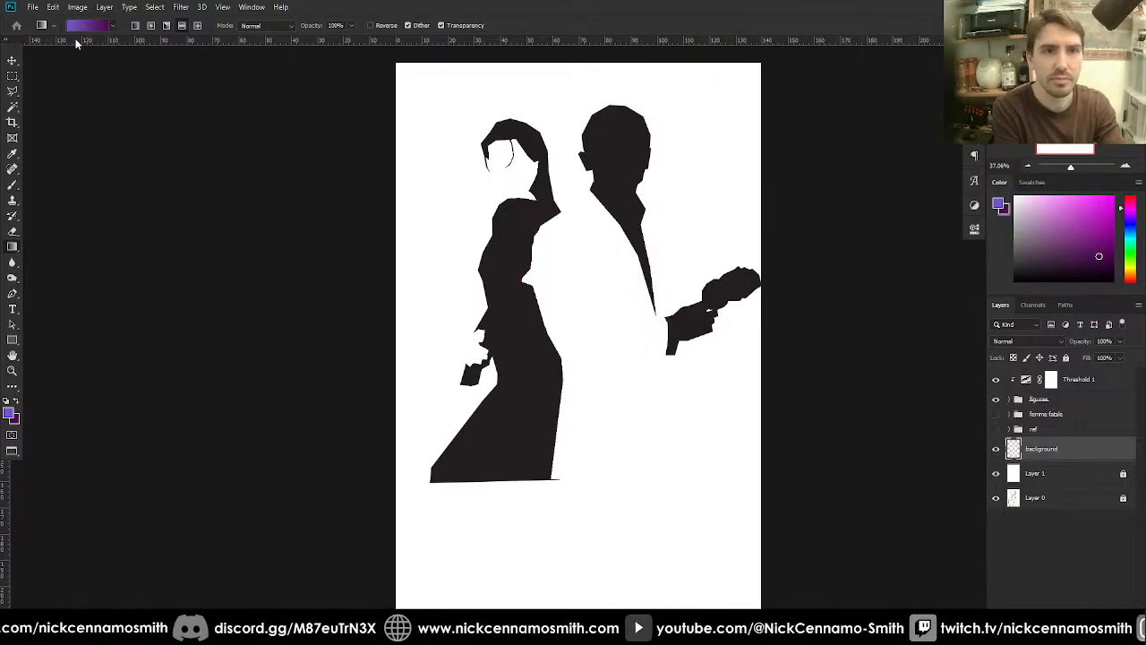
# - Place guides through the canvas centre and fill the background layer with a horizontal reflected gradient, blue-violet in the middle and dark purple at the sides
pyautogui.moveTo(76, 41); pyautogui.dragTo(606, 338)
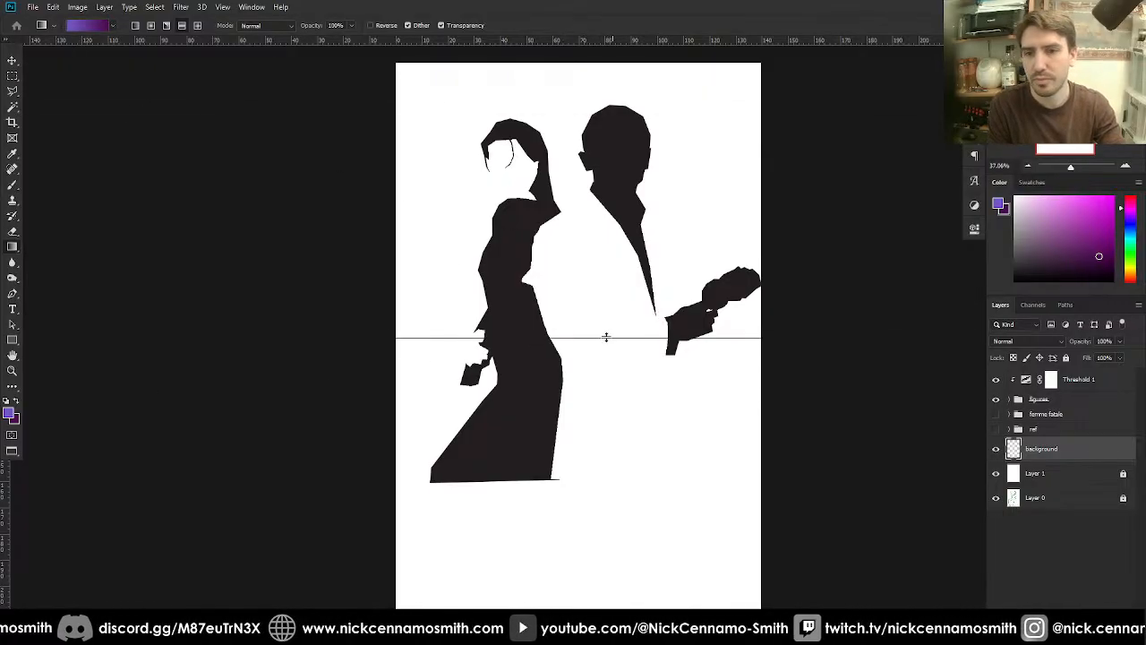
pyautogui.click(223, 7)
pyautogui.click(309, 252)
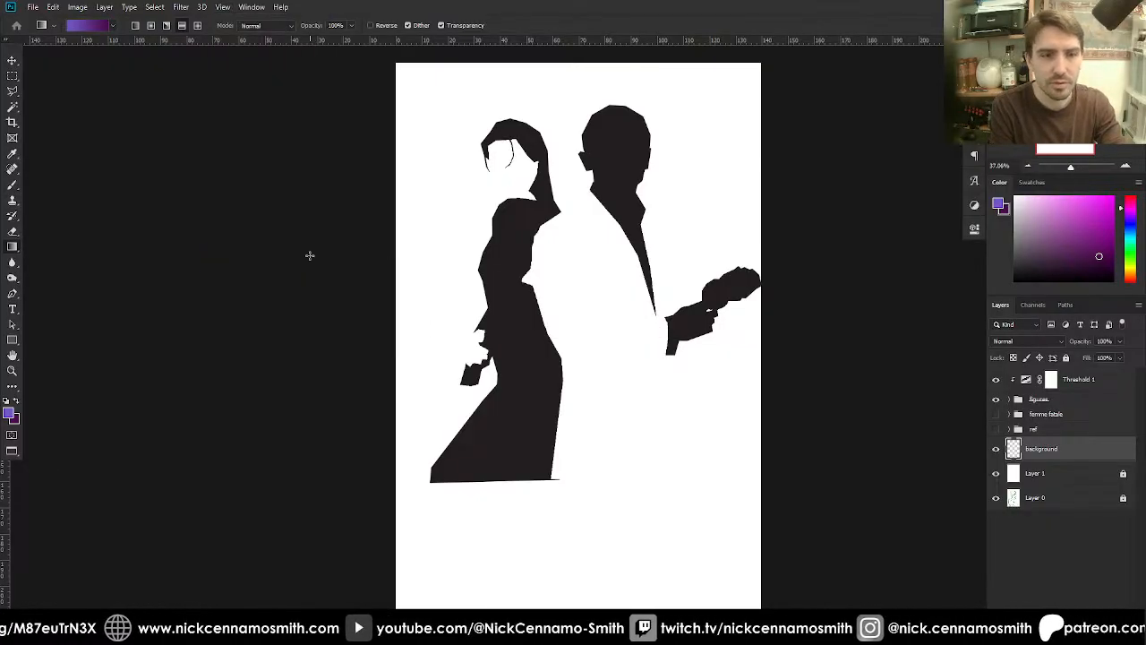
pyautogui.moveTo(218, 44); pyautogui.dragTo(627, 343)
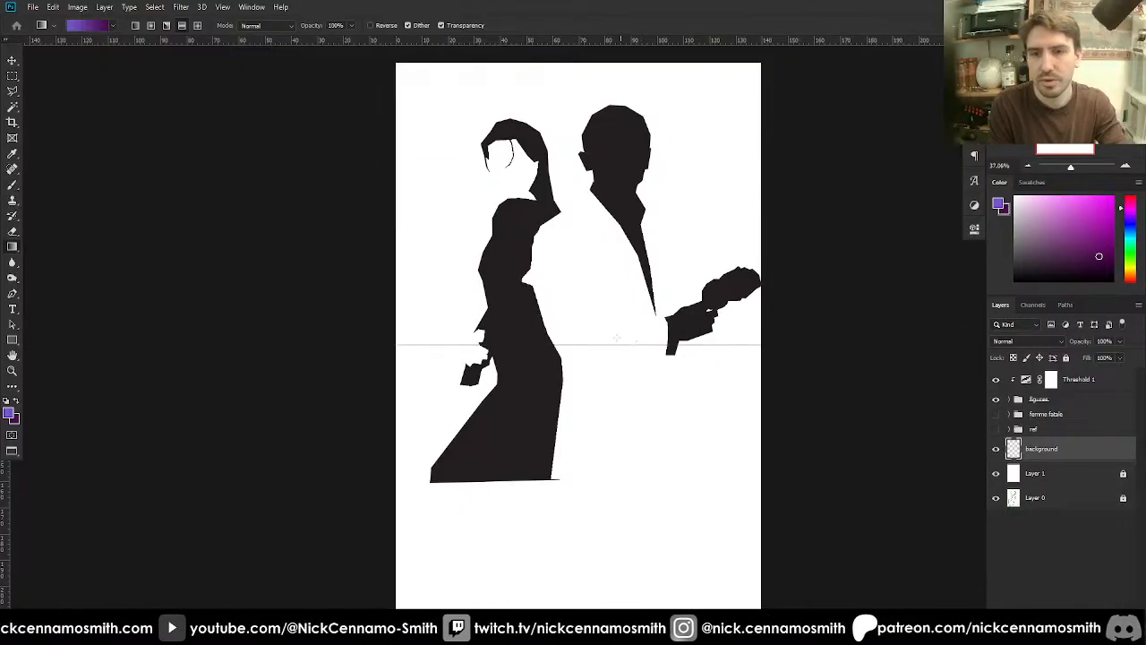
pyautogui.moveTo(7, 485); pyautogui.dragTo(700, 357)
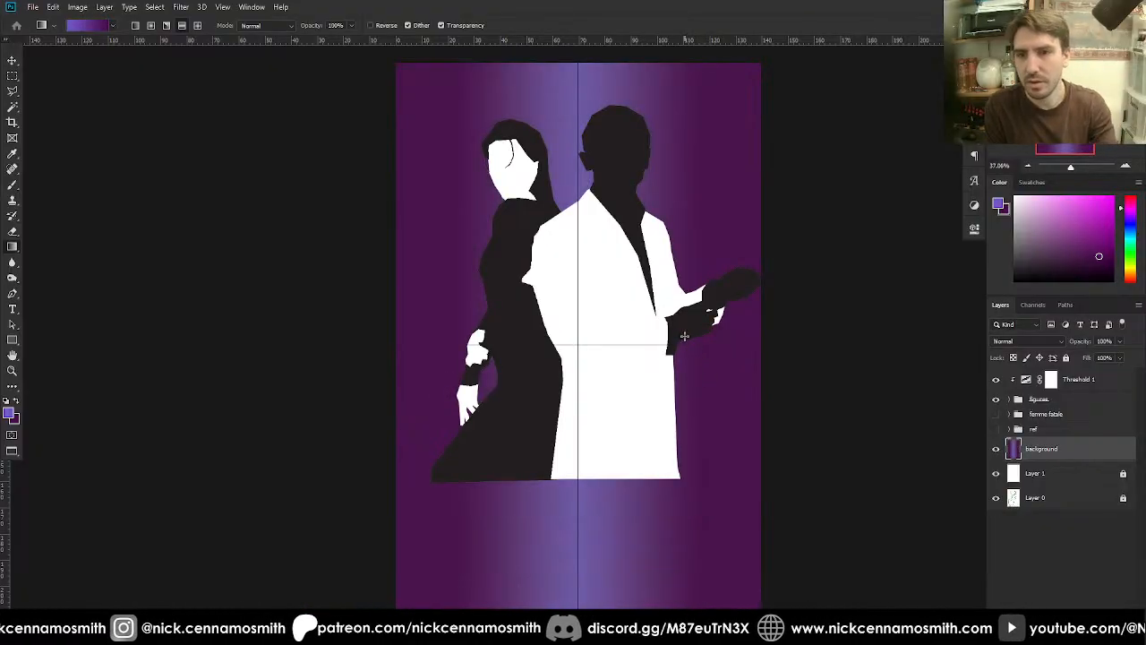
# - Remove the horizontal and vertical centre guides from the canvas
pyautogui.press('v')
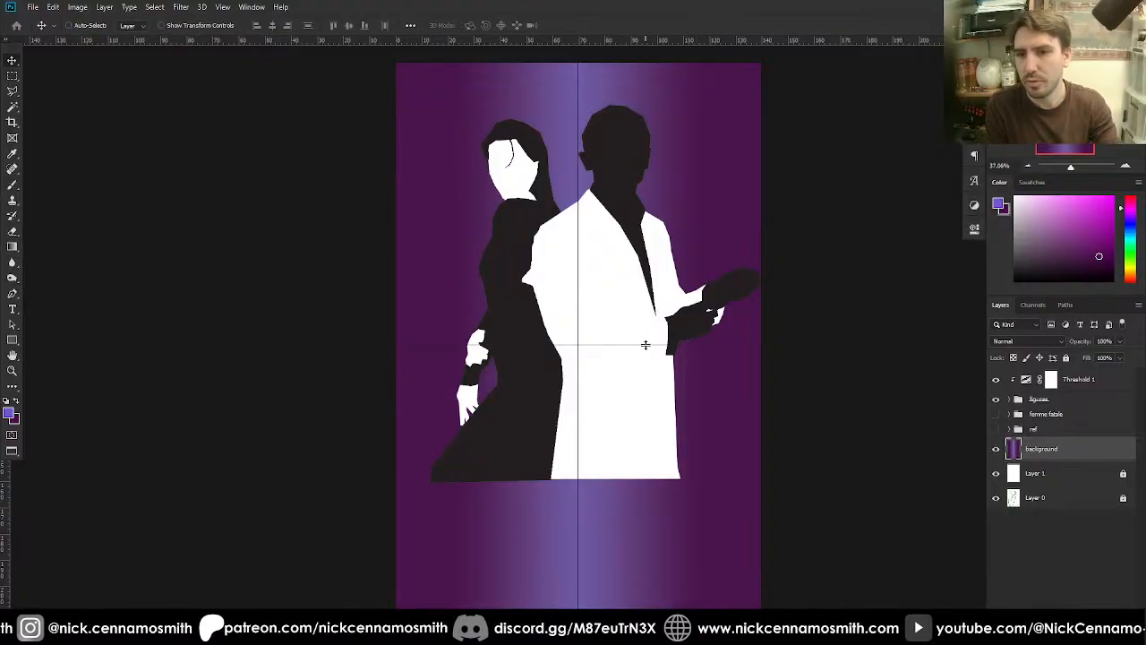
pyautogui.moveTo(644, 343); pyautogui.dragTo(619, 34)
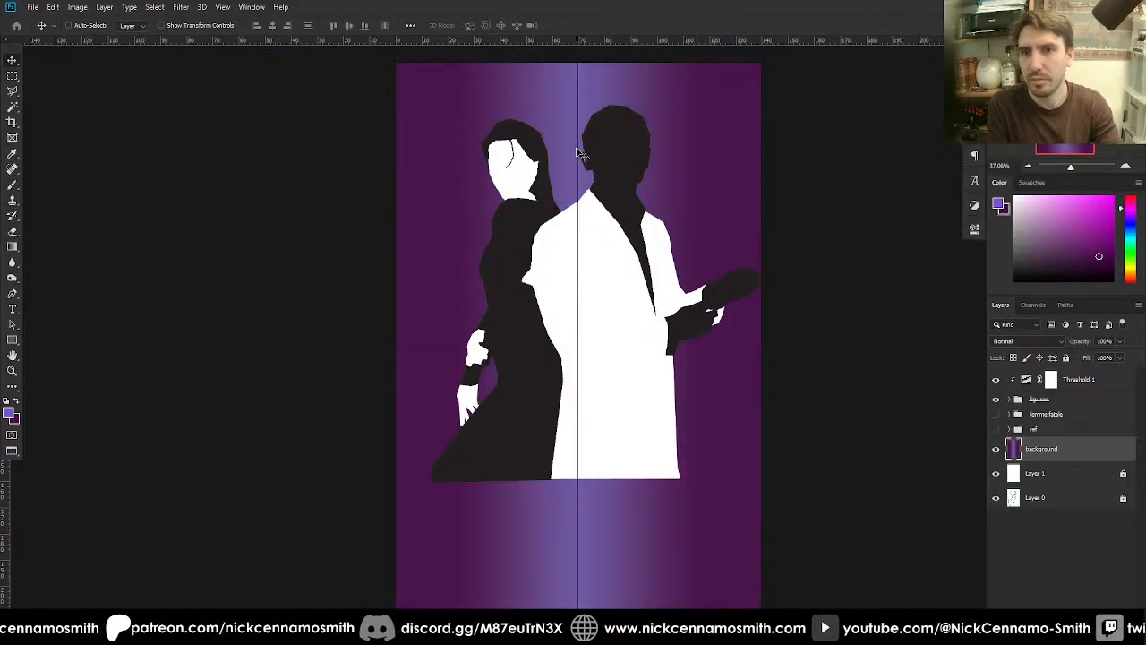
pyautogui.moveTo(577, 153); pyautogui.dragTo(12, 238)
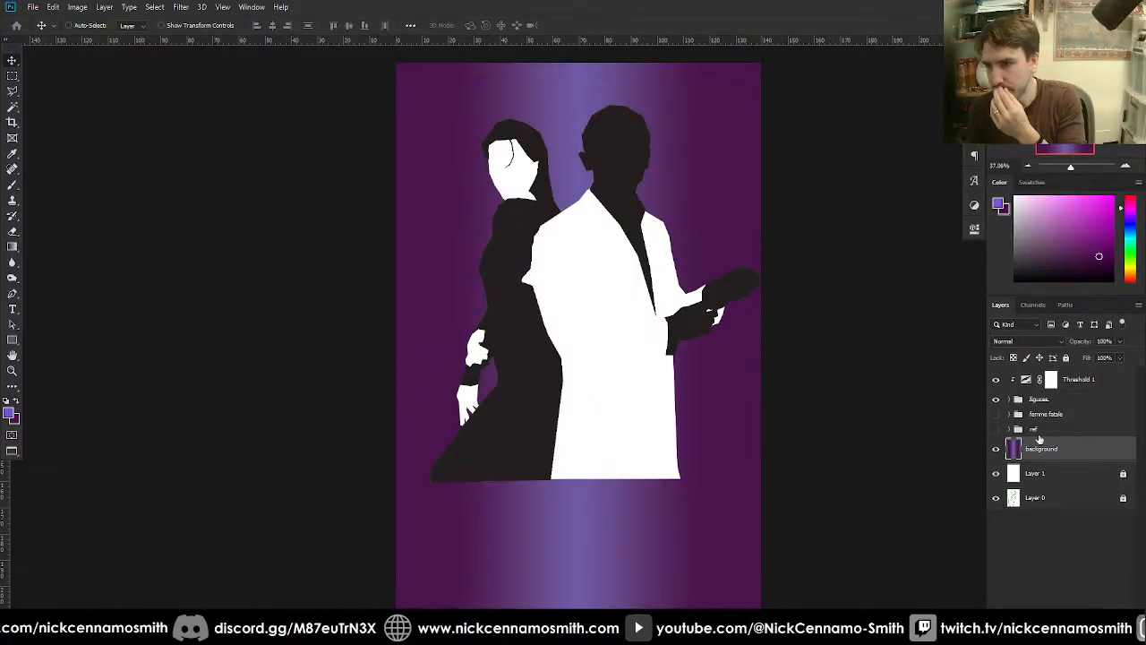
# - Unlock Layer 1 and invert its white fill to black
pyautogui.click(1061, 475)
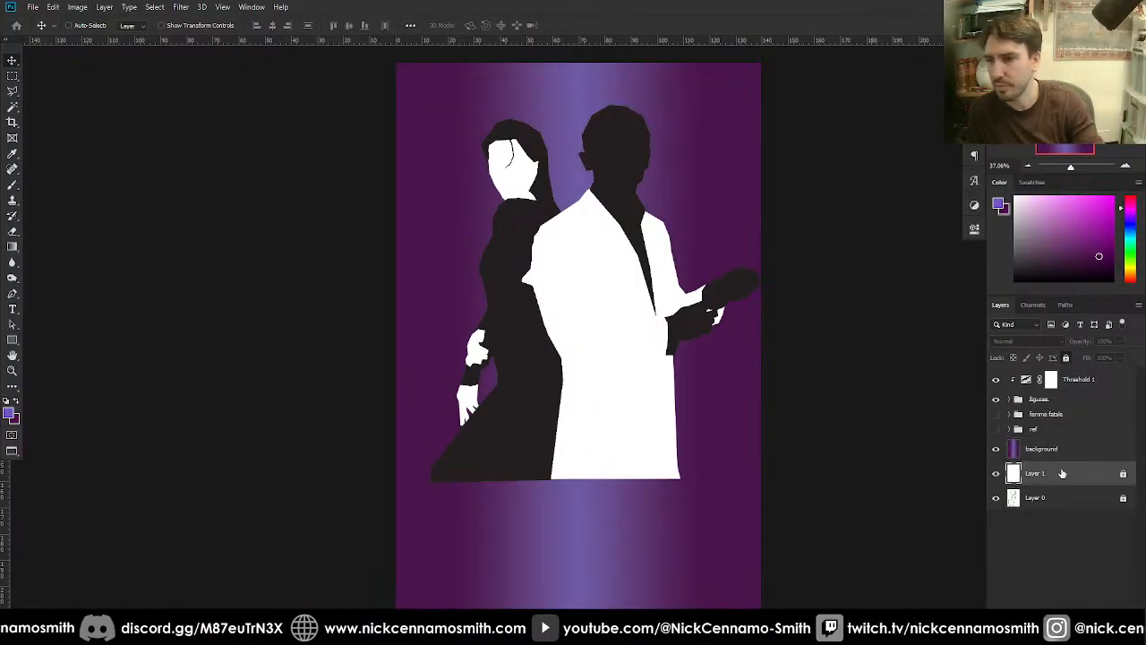
pyautogui.click(1123, 474)
pyautogui.hotkey('ctrl', 'i')
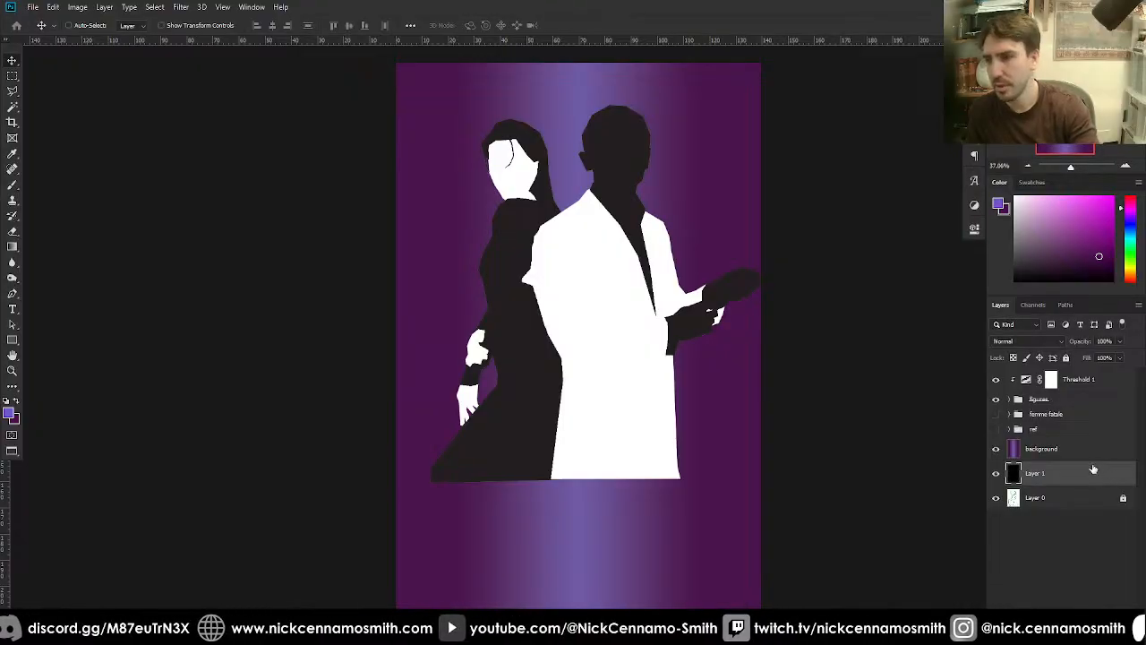
# - Try lowering the background layer's opacity in 10% increments over the black layer, and return it to 100%
pyautogui.click(1071, 451)
pyautogui.click(1106, 341)
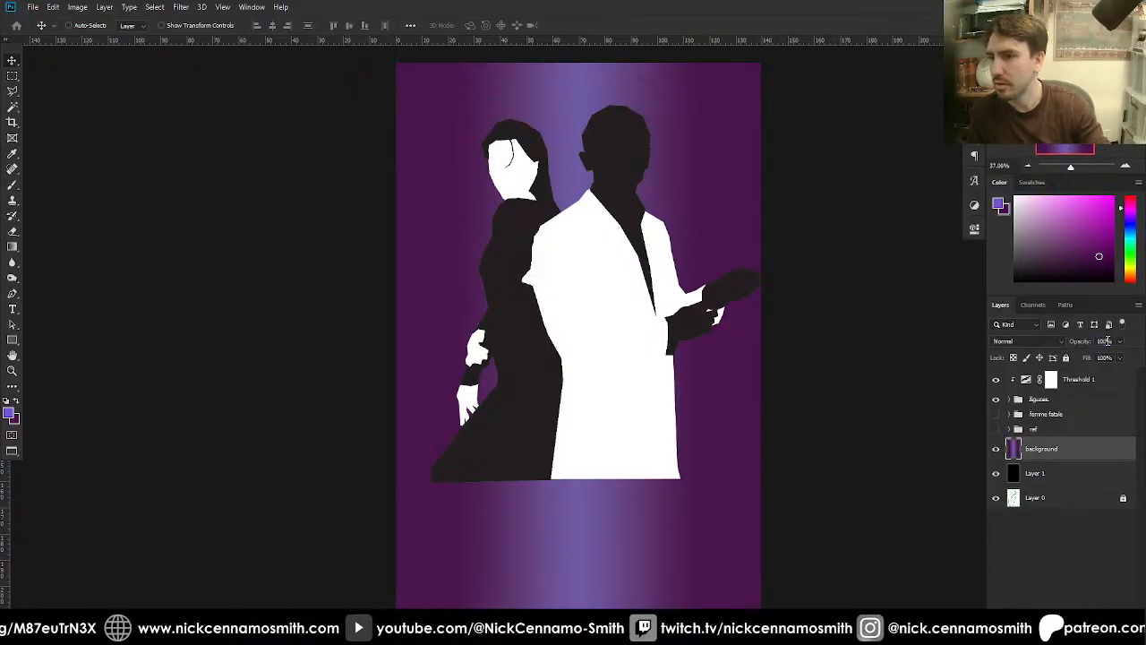
pyautogui.hotkey('shift', 'Down')
pyautogui.hotkey('shift', 'Down')
pyautogui.hotkey('shift', 'Down')
pyautogui.hotkey('shift', 'Down')
pyautogui.hotkey('shift', 'Down')
pyautogui.hotkey('shift', 'Down')
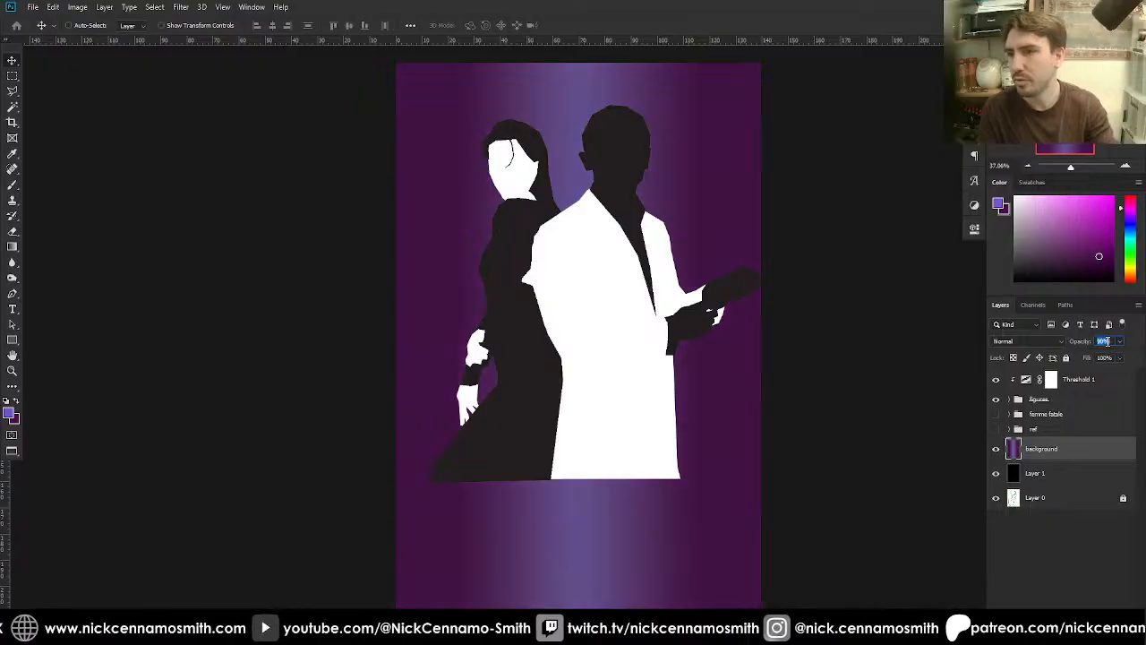
pyautogui.hotkey('shift', 'Down')
pyautogui.hotkey('shift', 'Down')
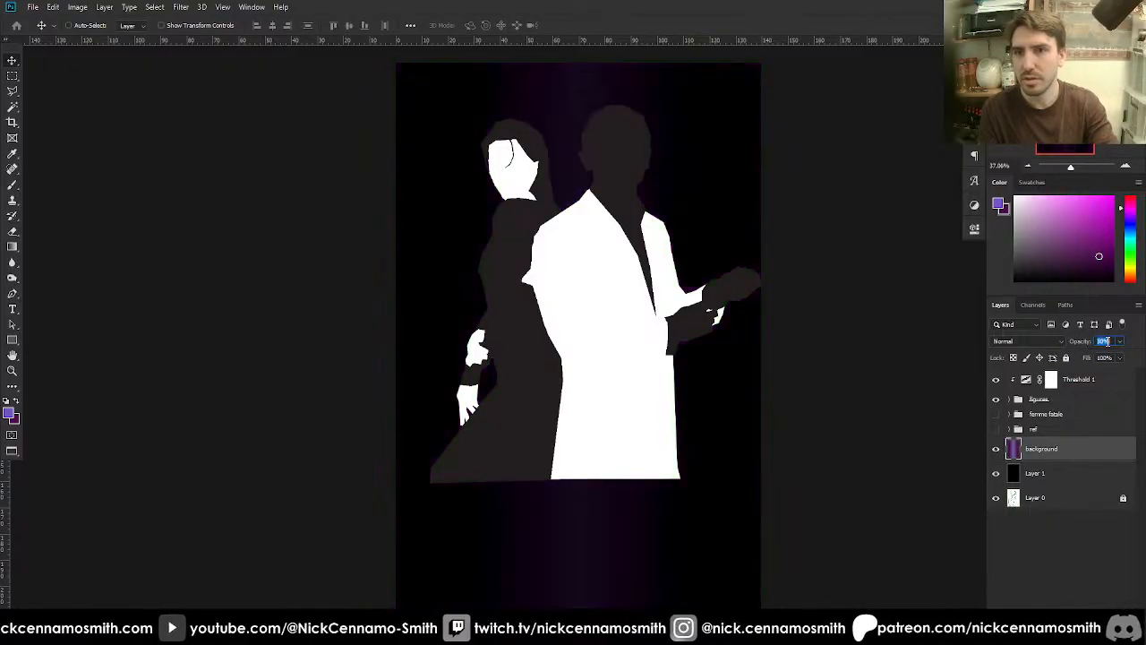
pyautogui.hotkey('shift', 'Up')
pyautogui.hotkey('shift', 'Up')
pyautogui.hotkey('shift', 'Up')
pyautogui.hotkey('shift', 'Up')
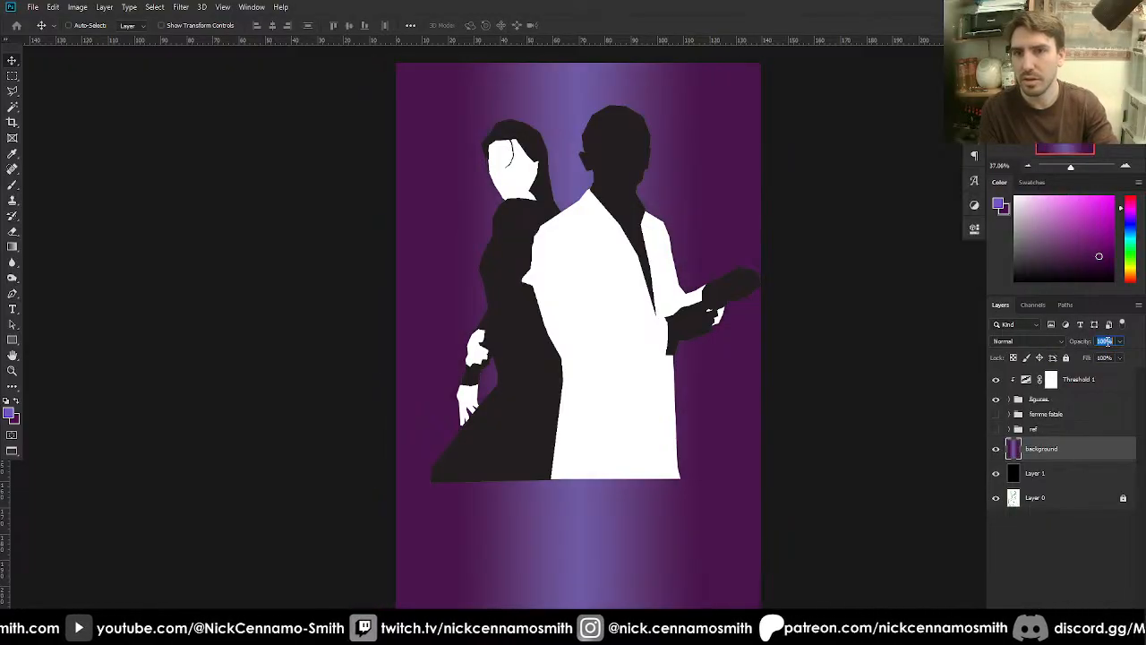
pyautogui.click(1108, 342)
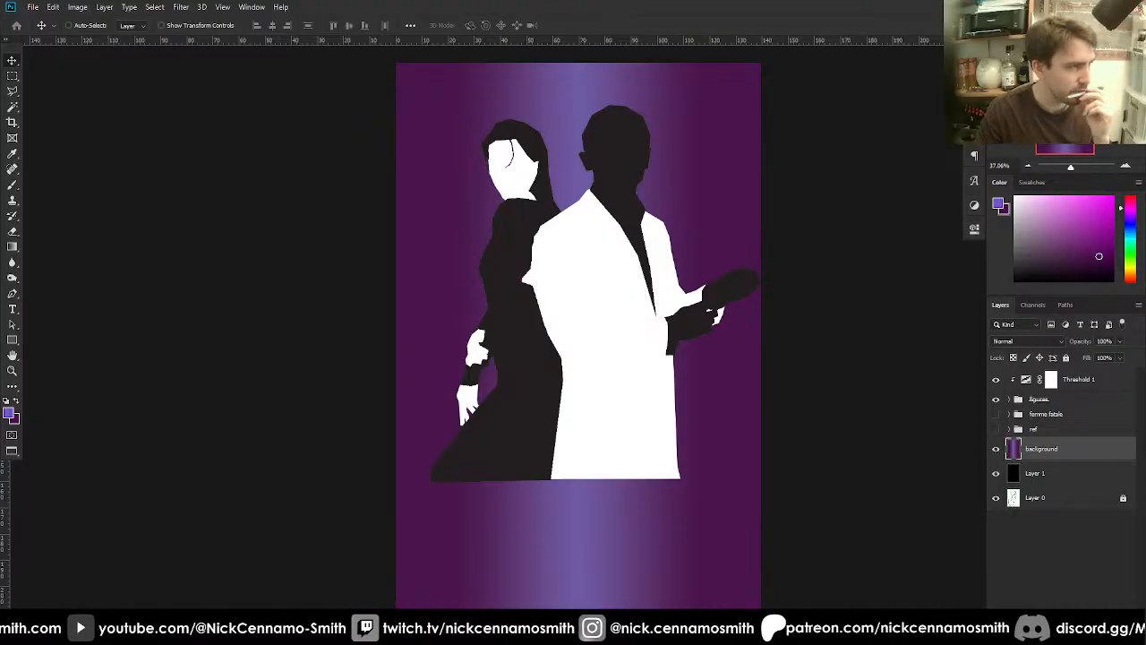
# - Hide the background gradient layer to view the figures against the black layer
pyautogui.click(995, 450)
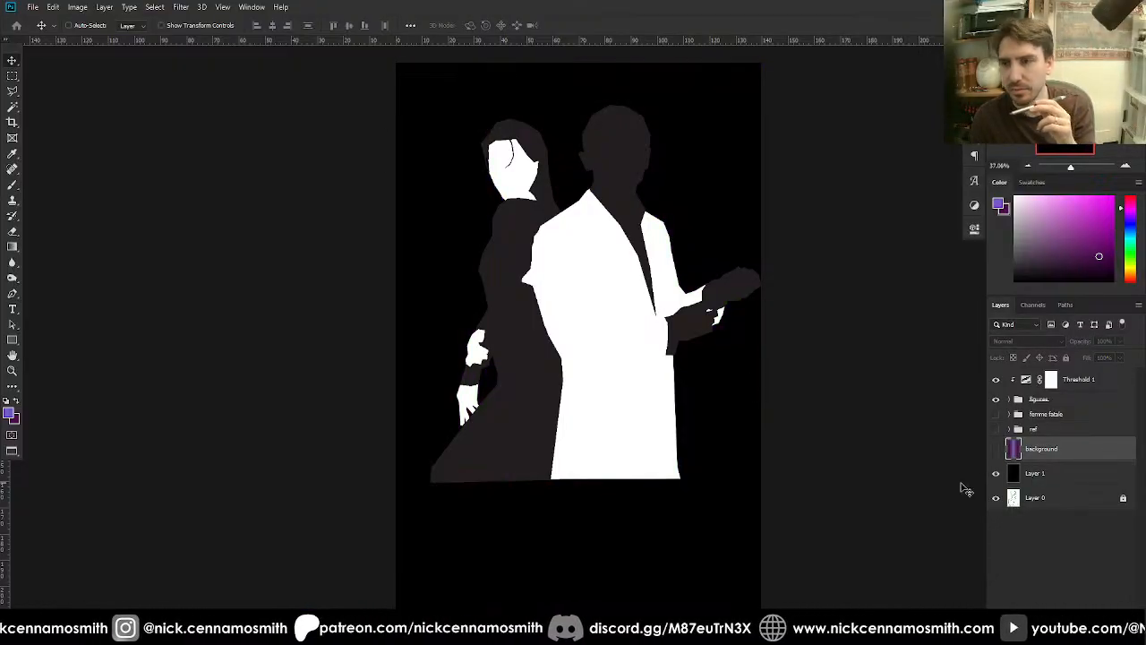
# - Invert Layer 1's black fill to white behind the figures
pyautogui.click(1074, 483)
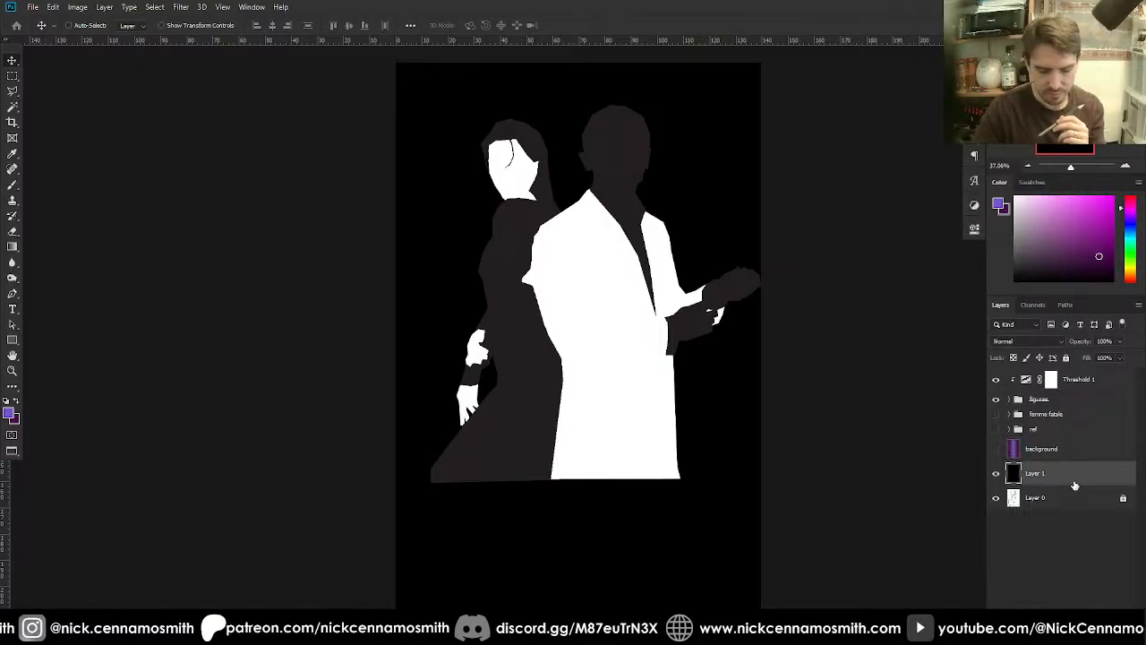
pyautogui.hotkey('ctrl', 'i')
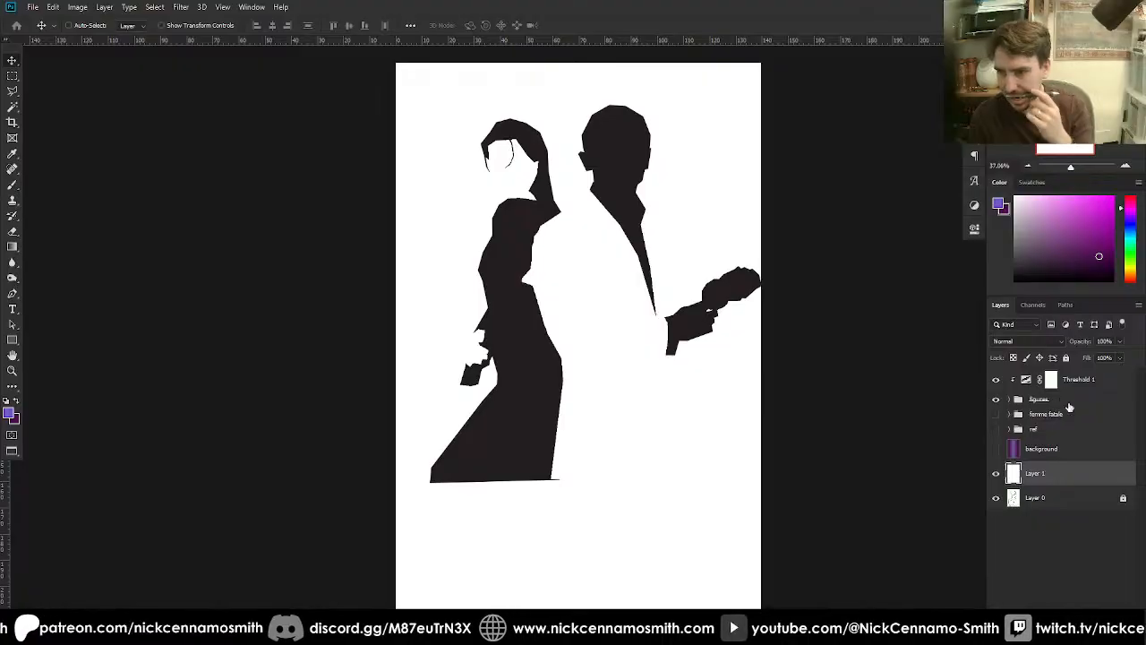
pyautogui.moveTo(1070, 408); pyautogui.dragTo(1066, 614)
pyautogui.click(1051, 614)
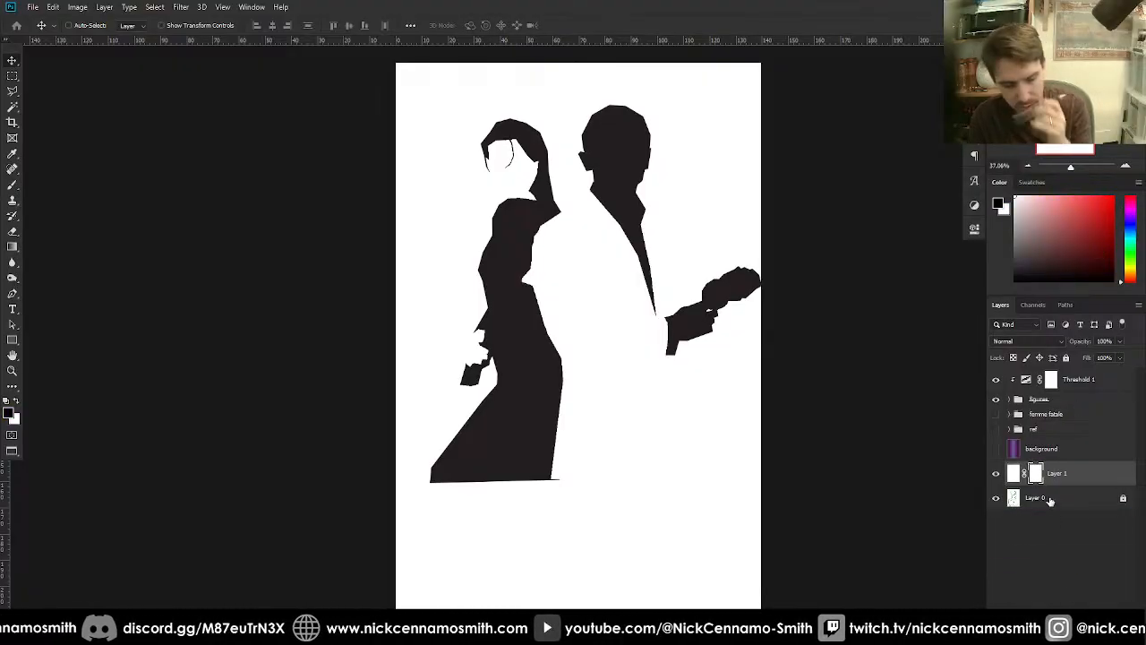
pyautogui.hotkey('ctrl', 'z')
# - Add an Outer Glow effect to the figures group and set its glow colour to black
pyautogui.click(1079, 407)
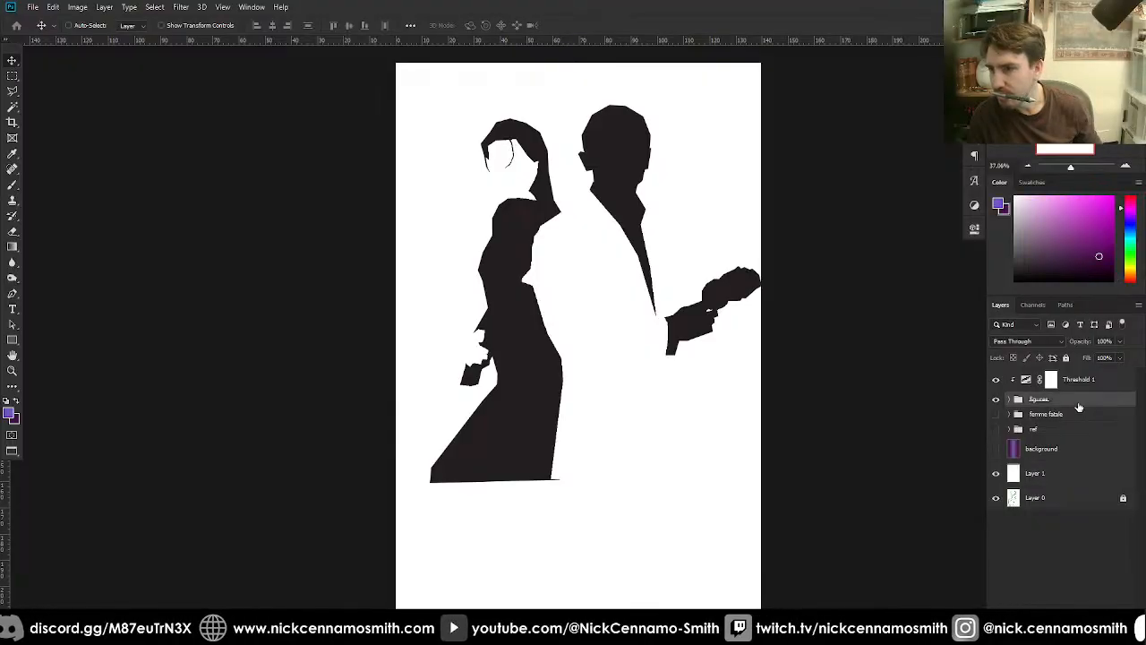
pyautogui.click(1036, 614)
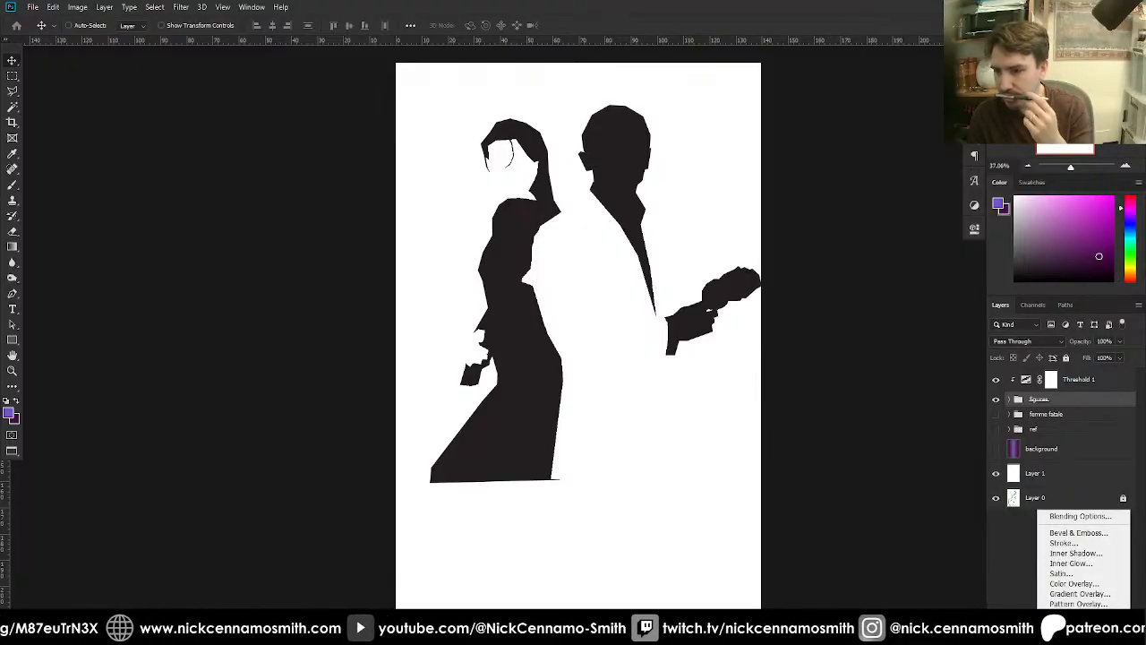
pyautogui.click(1074, 614)
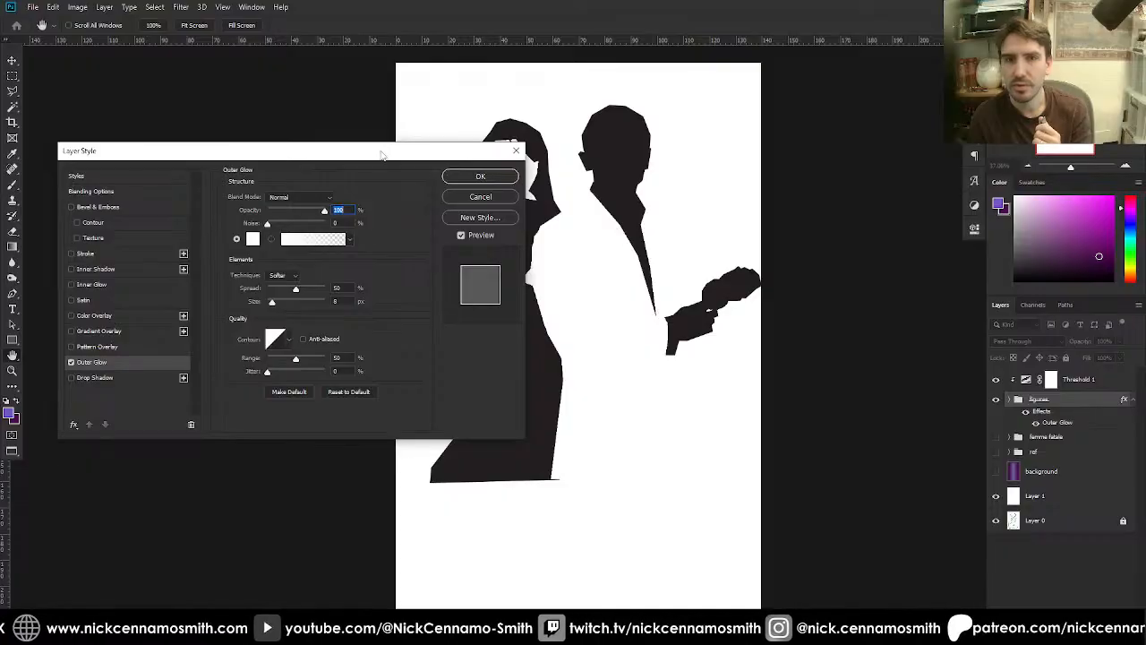
pyautogui.moveTo(382, 155); pyautogui.dragTo(918, 262)
pyautogui.click(789, 344)
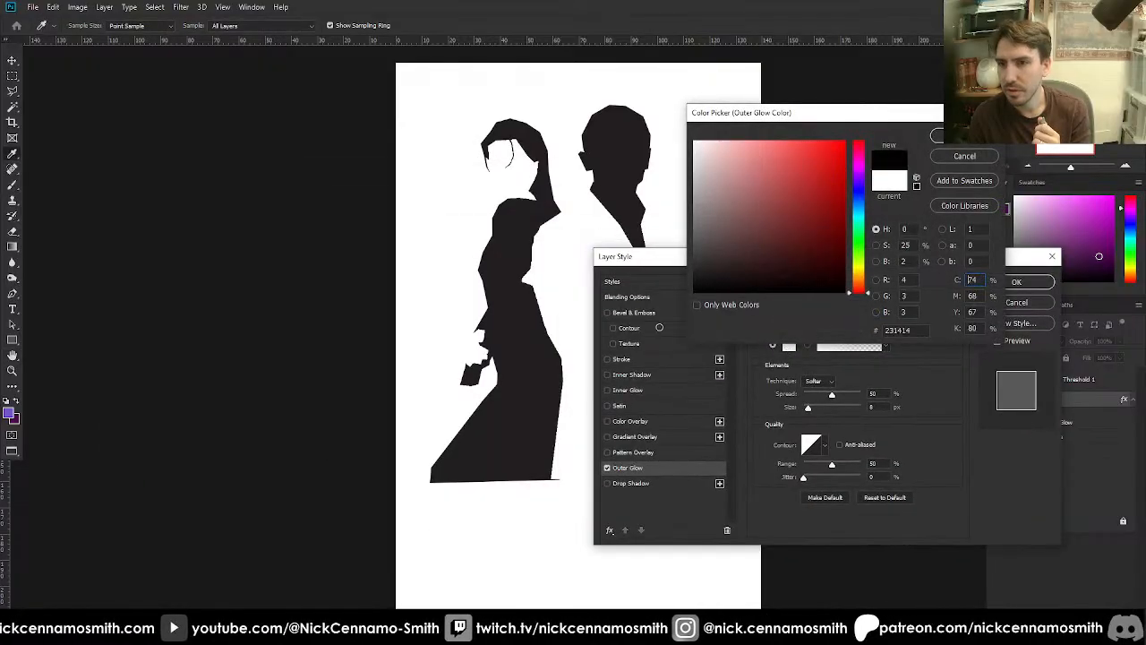
pyautogui.click(937, 135)
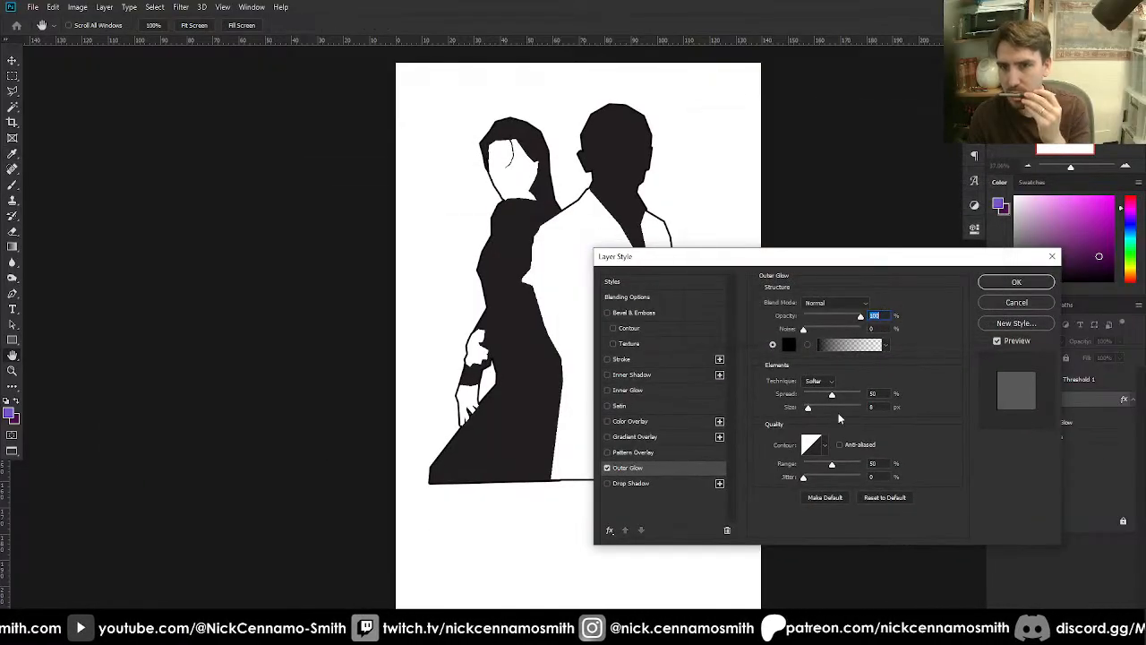
# - Set the figures' outer glow size to 1 px and its opacity to 10%, and apply the effect
pyautogui.doubleClick(881, 408)
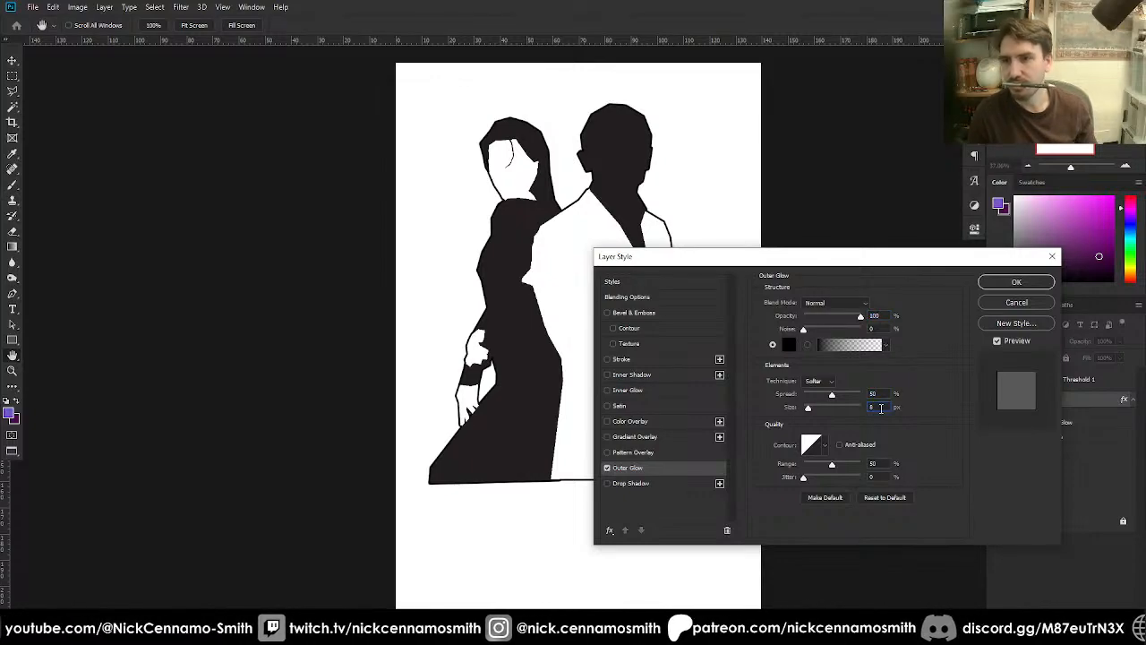
pyautogui.scroll(-8, 881, 409)
pyautogui.scroll(2, 881, 408)
pyautogui.scroll(-2, 881, 409)
pyautogui.scroll(1, 881, 409)
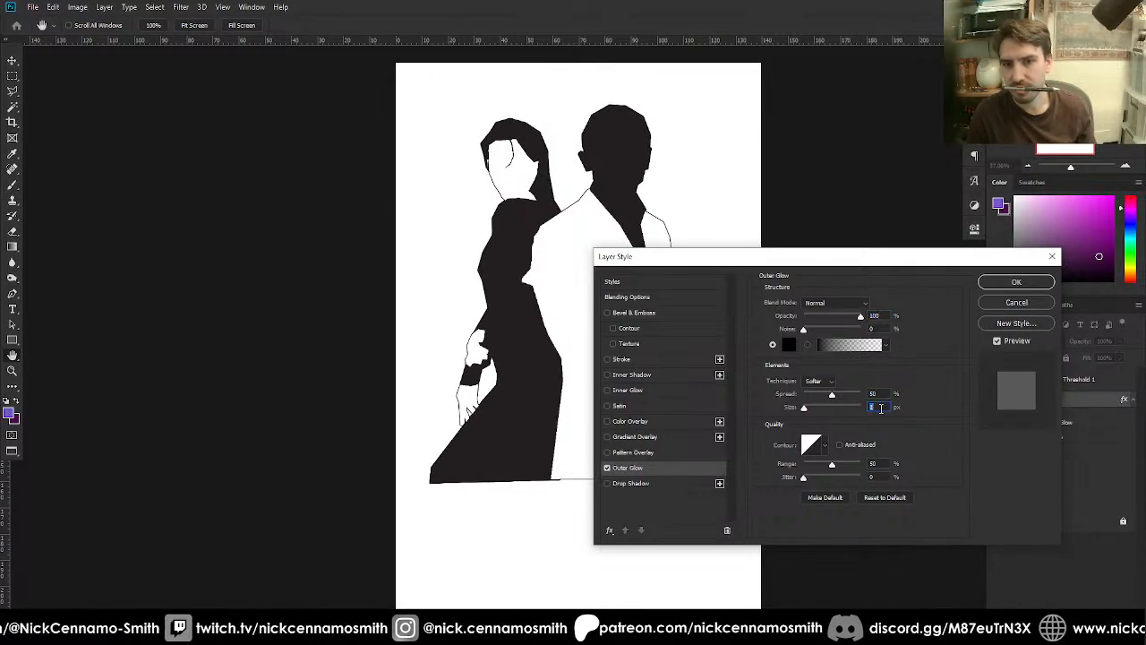
pyautogui.click(882, 393)
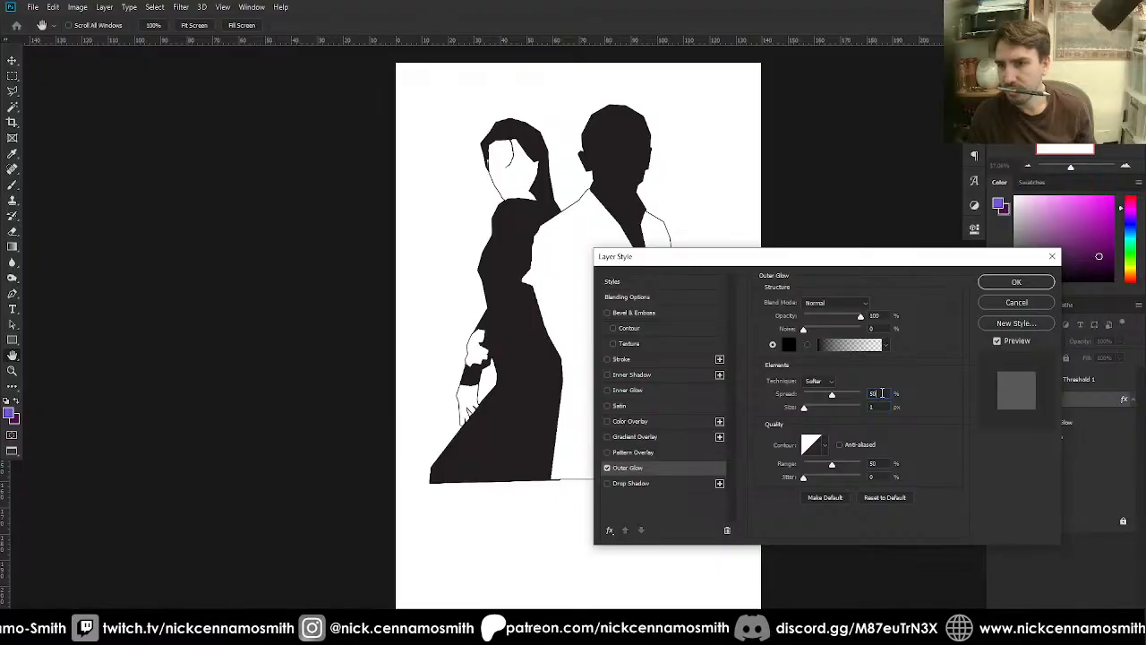
pyautogui.moveTo(887, 317); pyautogui.dragTo(804, 321)
pyautogui.write('50')
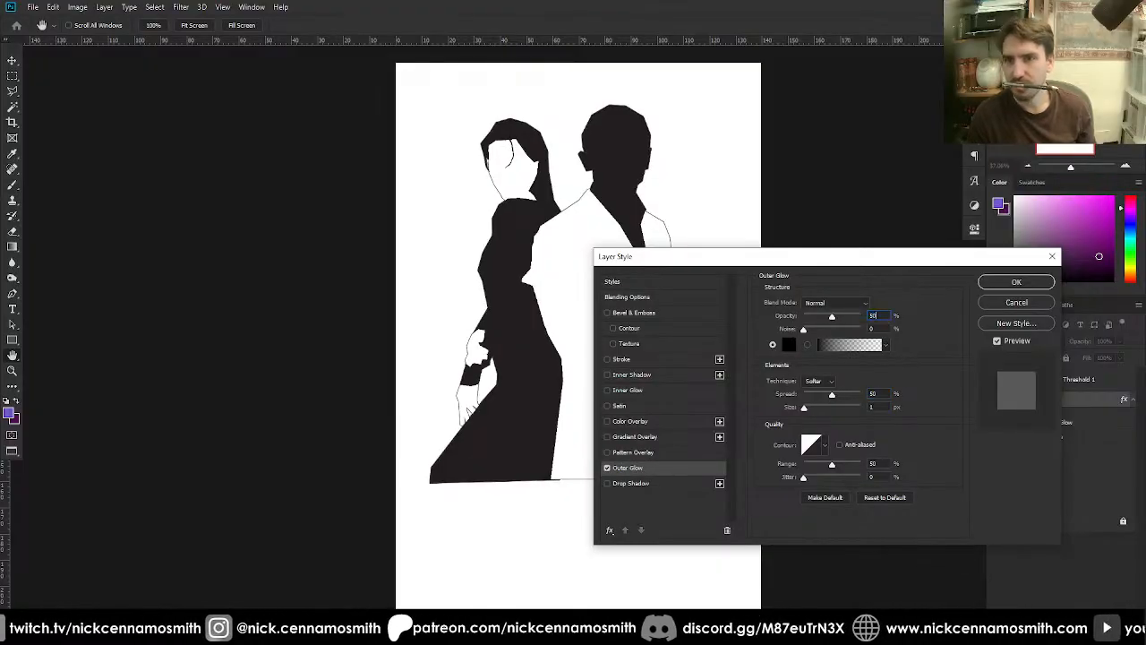
pyautogui.hotkey('shift', 'Down')
pyautogui.hotkey('shift', 'Down')
pyautogui.hotkey('shift', 'Down')
pyautogui.hotkey('shift', 'Down')
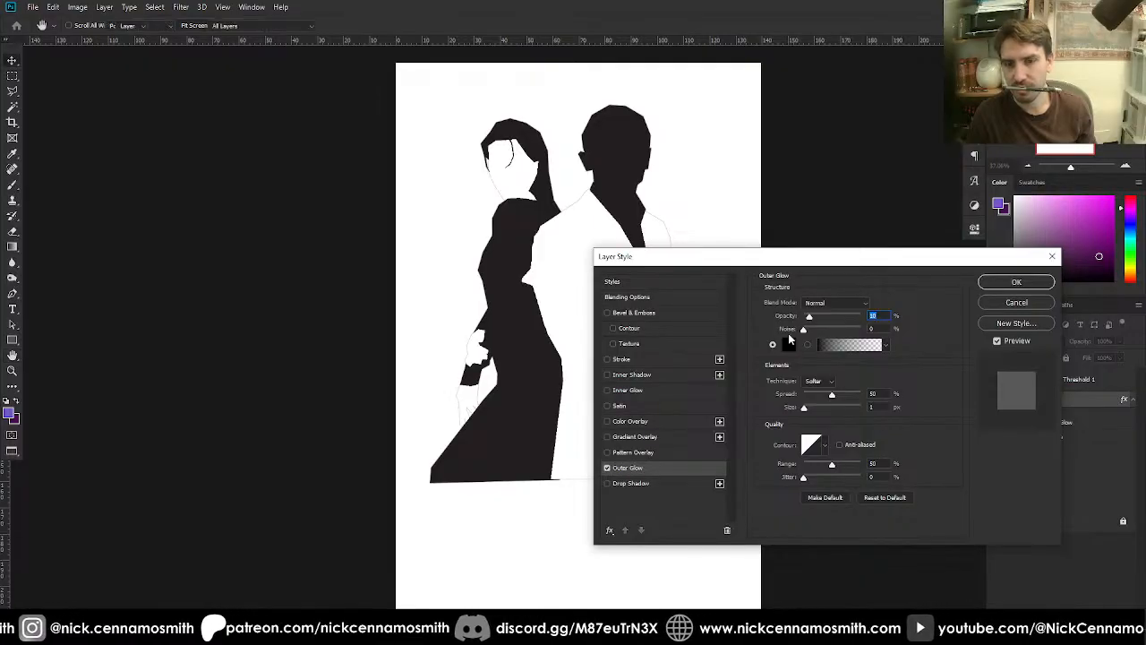
pyautogui.press('Return')
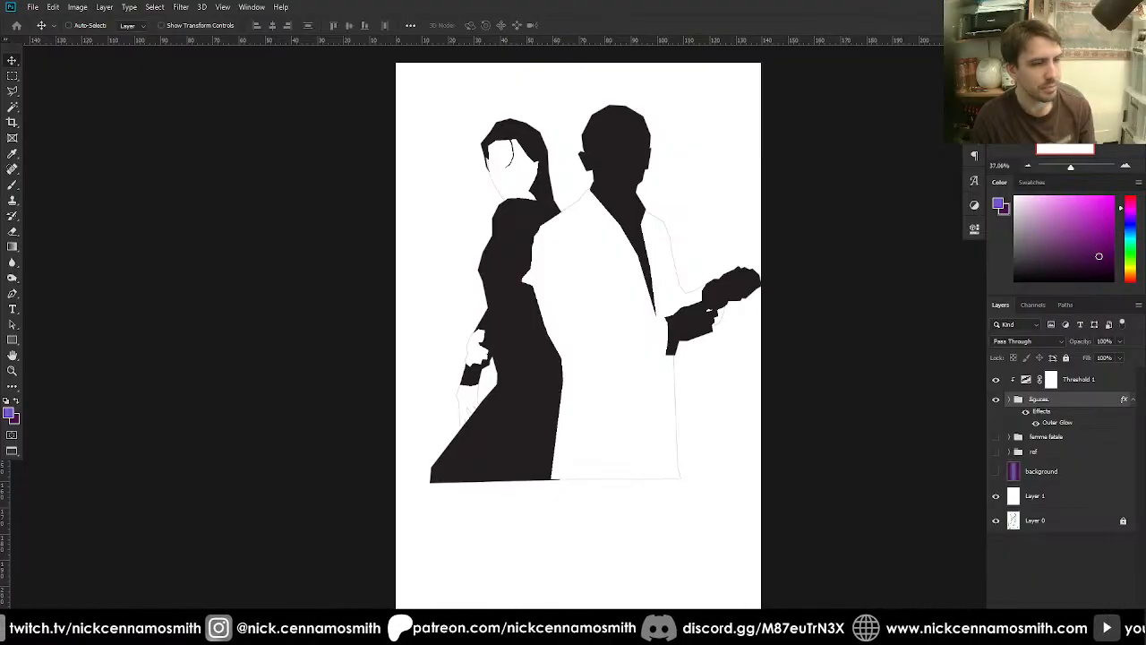
# - Paste the red and pink argyle pattern above Layer 1 and scale it to about 413% so it covers the canvas
pyautogui.click(1025, 497)
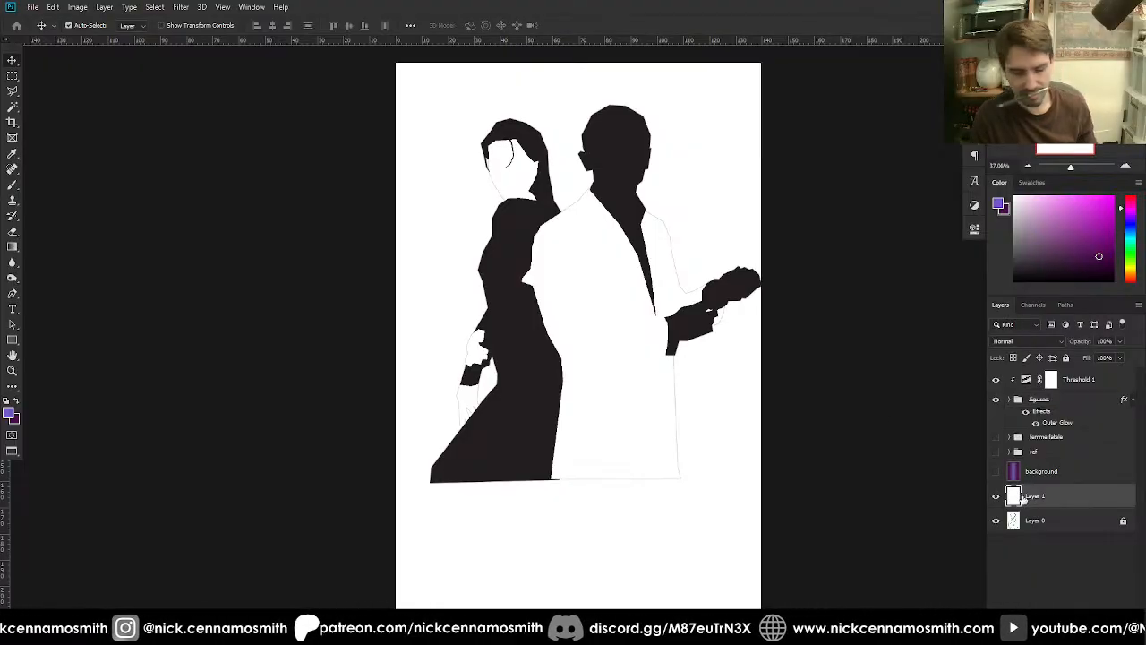
pyautogui.hotkey('ctrl', 'v')
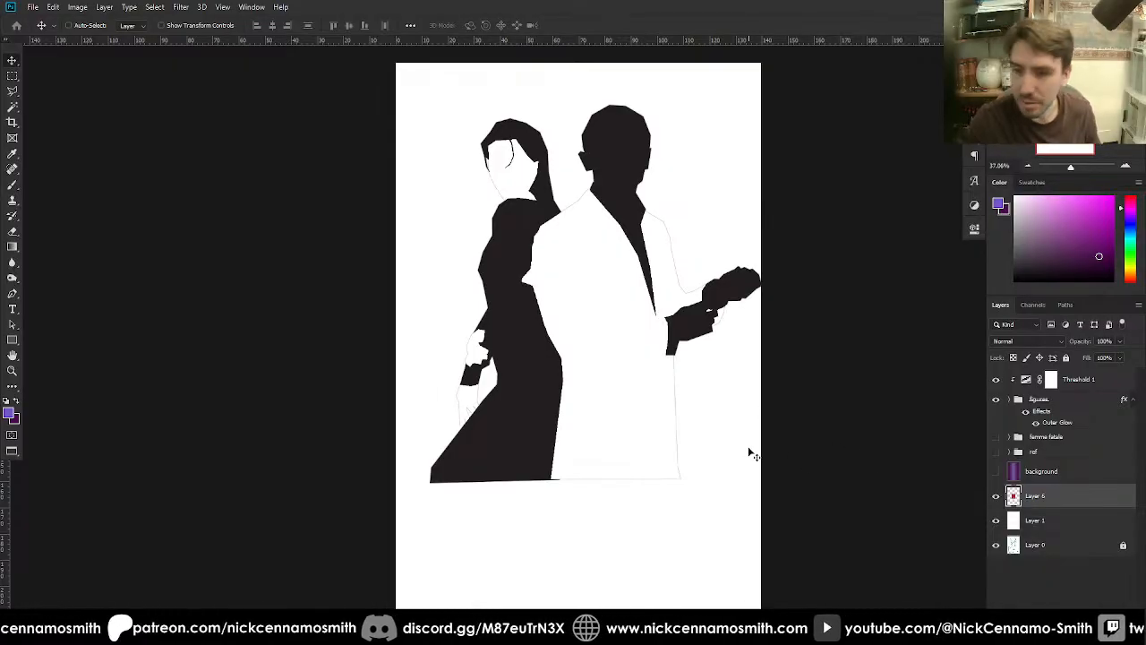
pyautogui.hotkey('ctrl', 't')
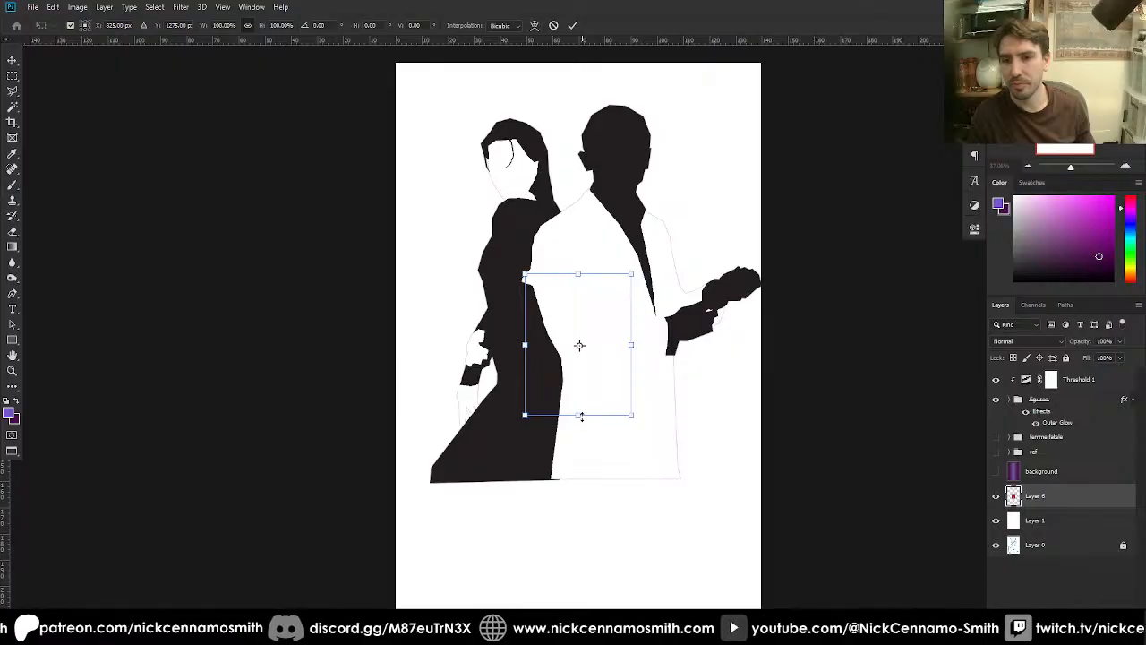
pyautogui.moveTo(581, 417); pyautogui.dragTo(580, 607)
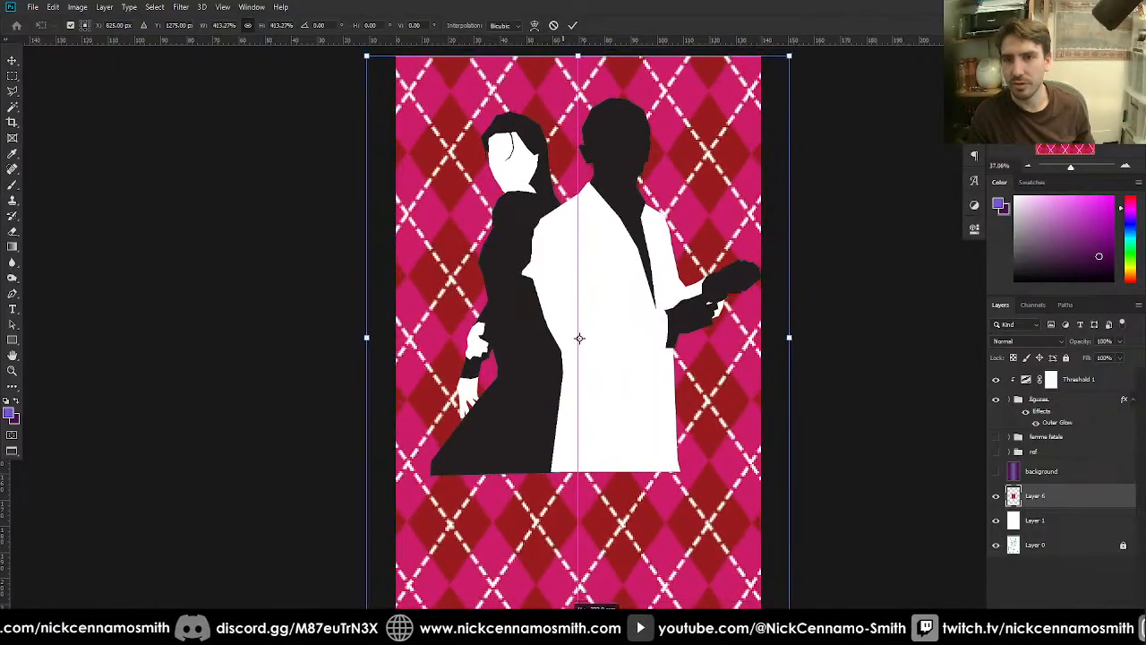
pyautogui.press('Return')
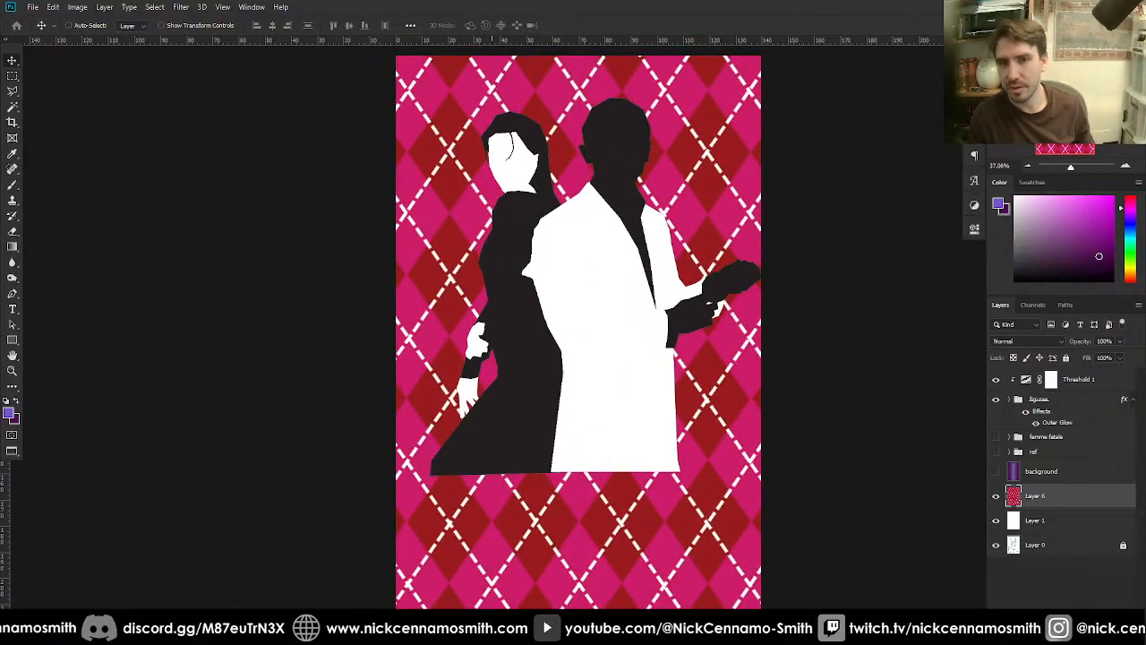
# - Desaturate the argyle pattern layer and invert Layer 1's white fill to black
pyautogui.hotkey('ctrl', 'shift', 'u')
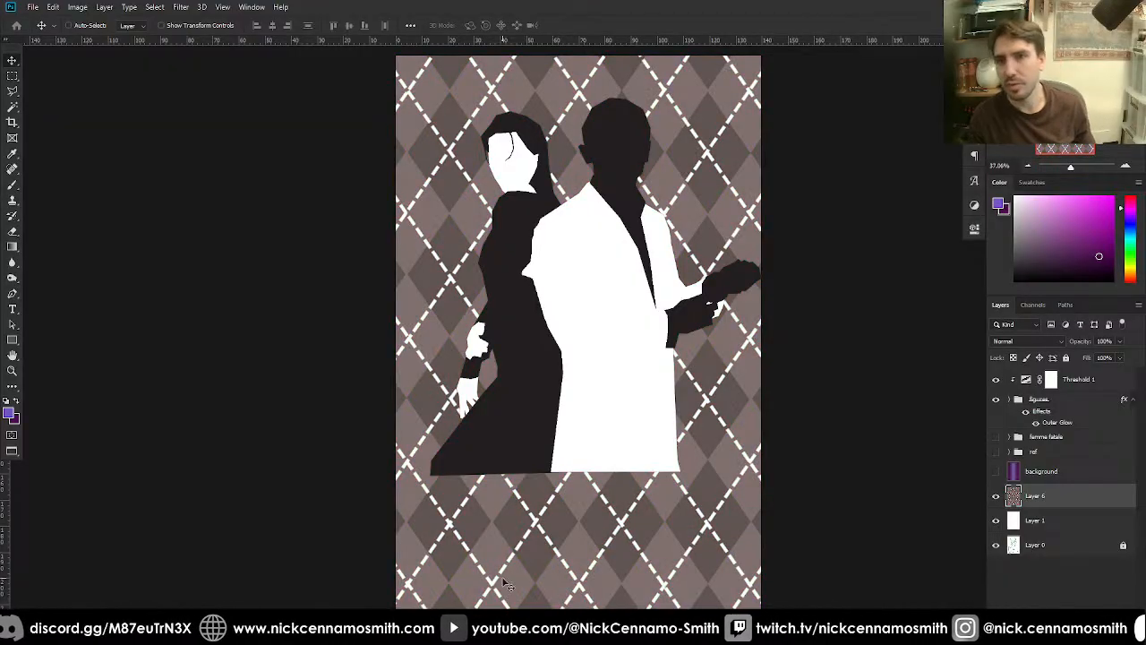
pyautogui.click(1030, 522)
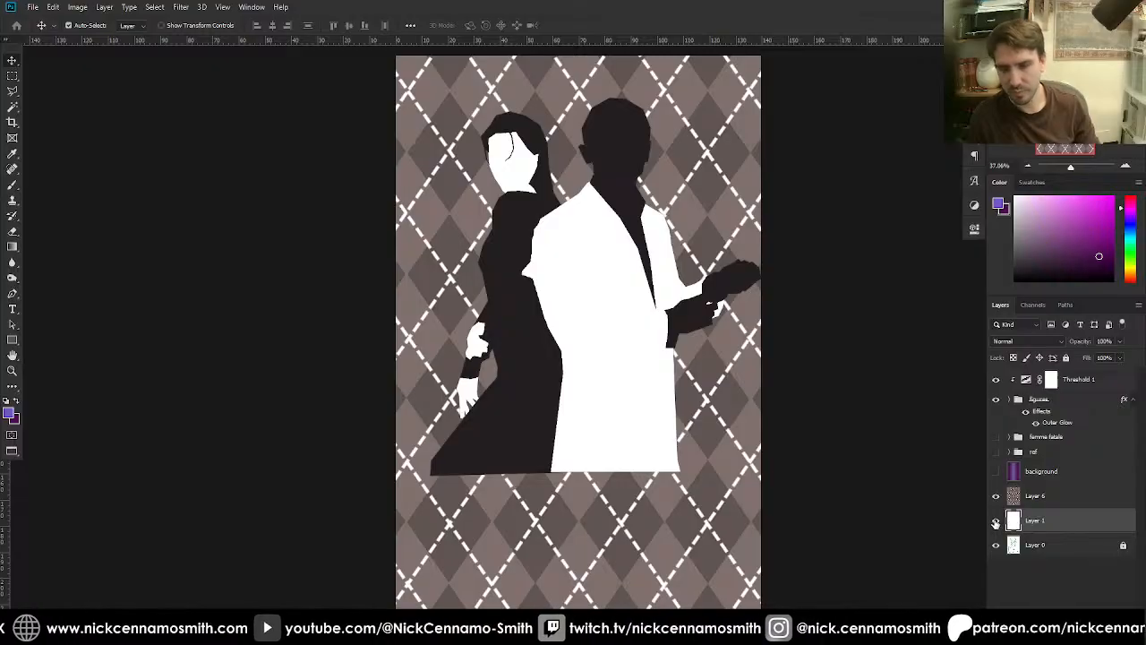
# - Lower the argyle pattern layer's opacity to 20% over the black layer
pyautogui.click(1070, 495)
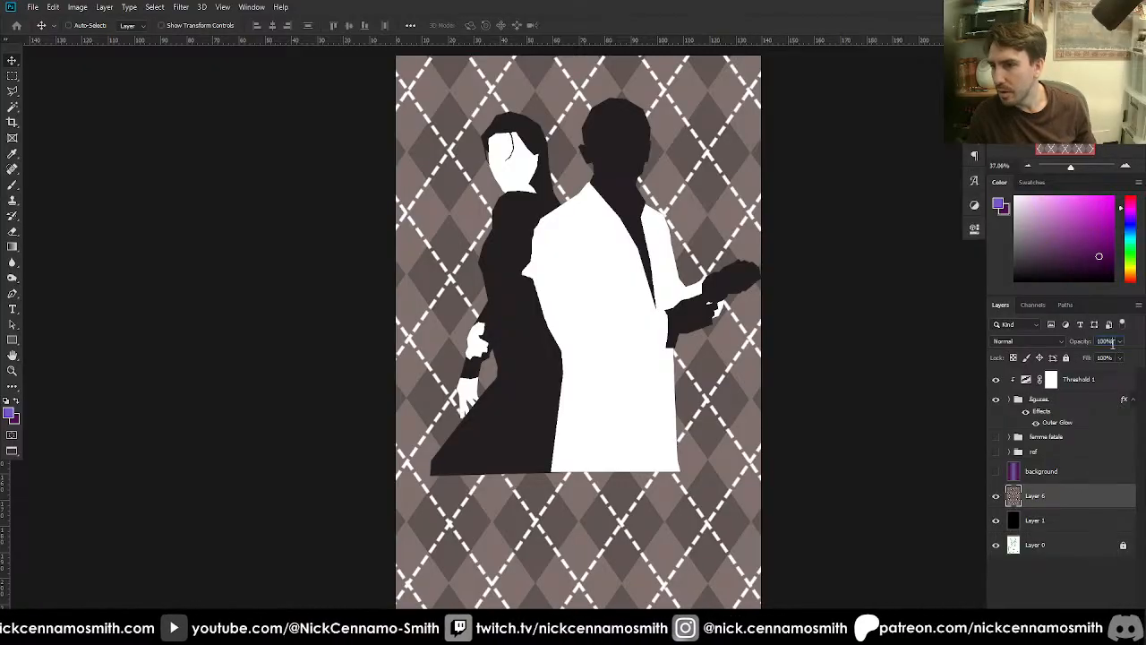
pyautogui.click(1107, 341)
pyautogui.write('80')
pyautogui.press('Return')
pyautogui.write('30')
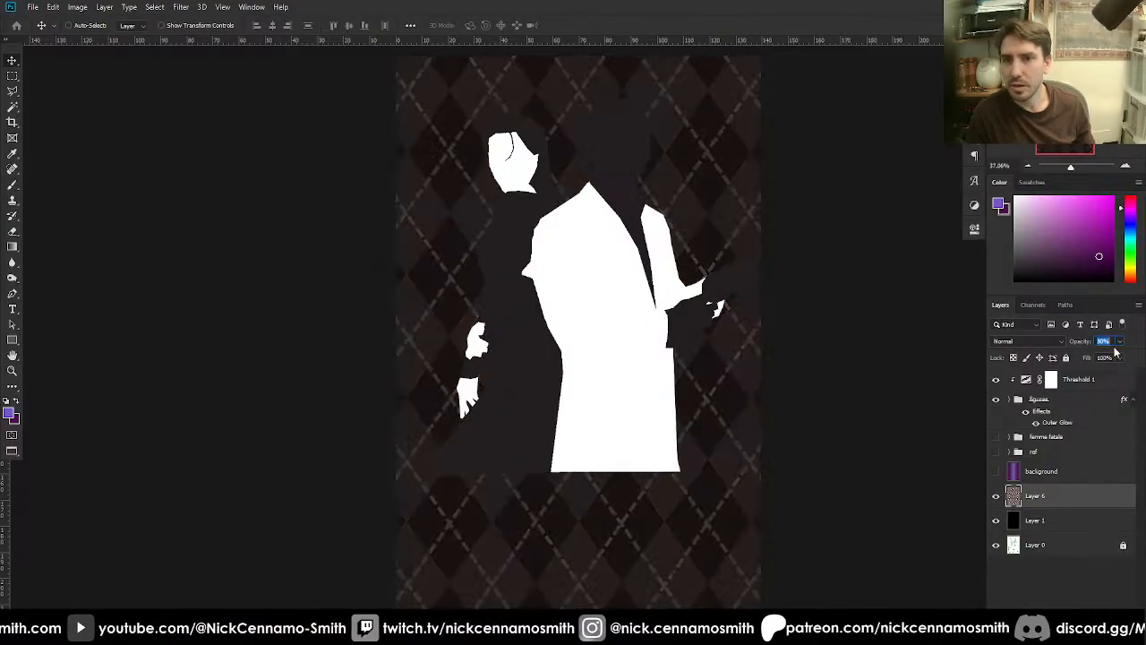
pyautogui.press('Return')
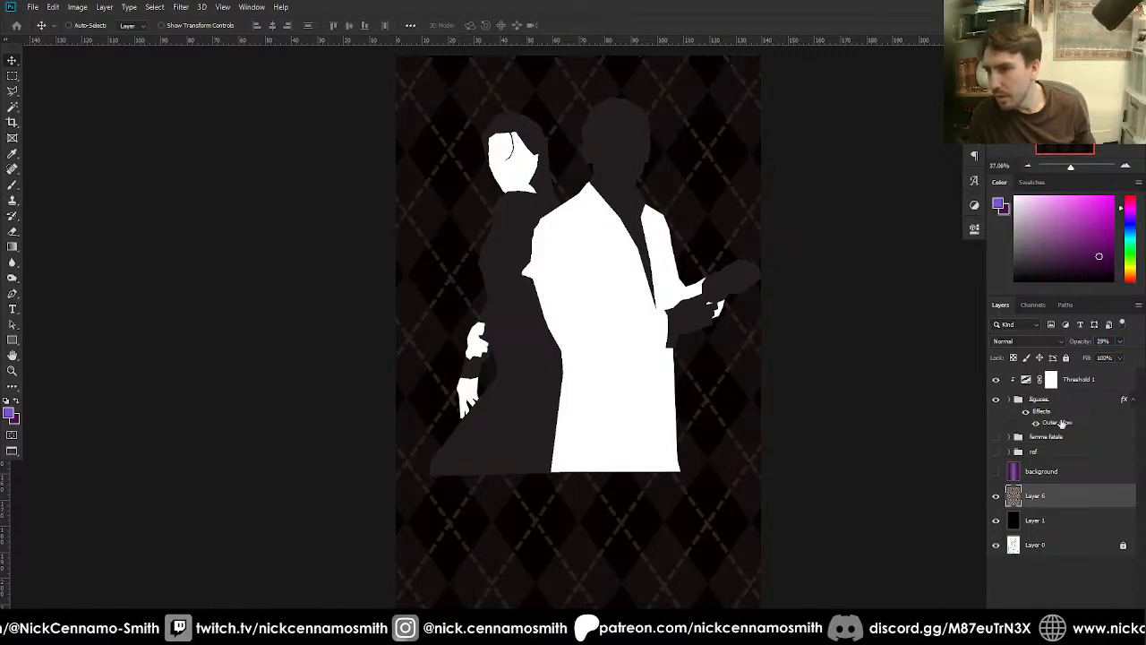
# - Reopen the figures group's Outer Glow effect and change its glow colour to white
pyautogui.click(1055, 424)
pyautogui.doubleClick(1056, 421)
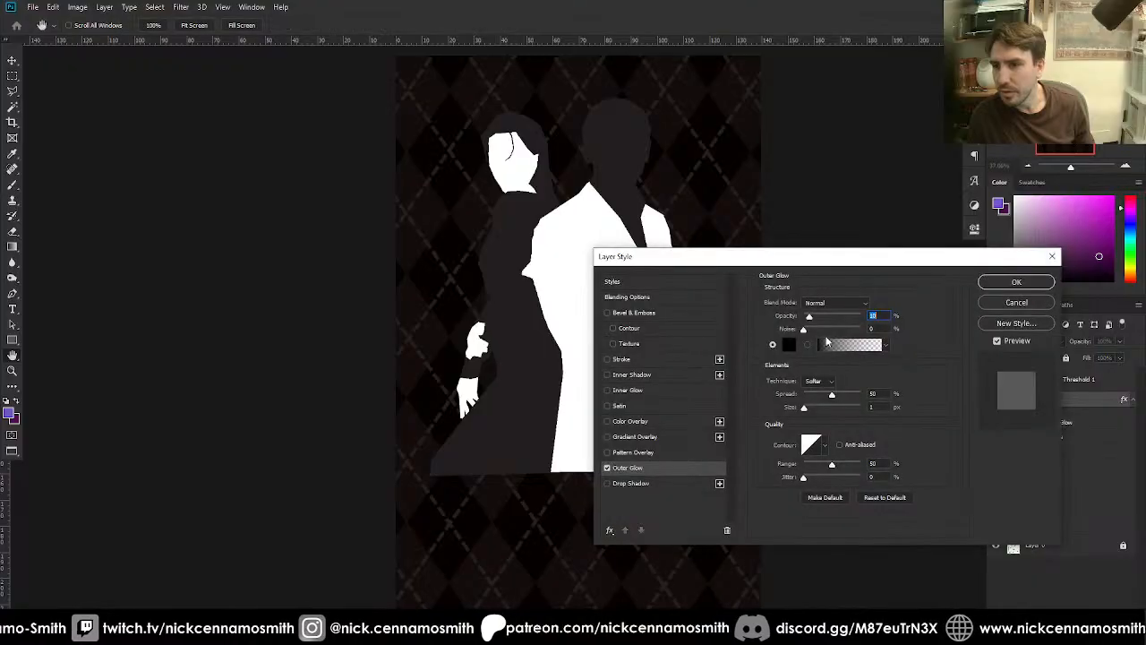
pyautogui.click(788, 346)
pyautogui.moveTo(732, 261); pyautogui.dragTo(641, 85)
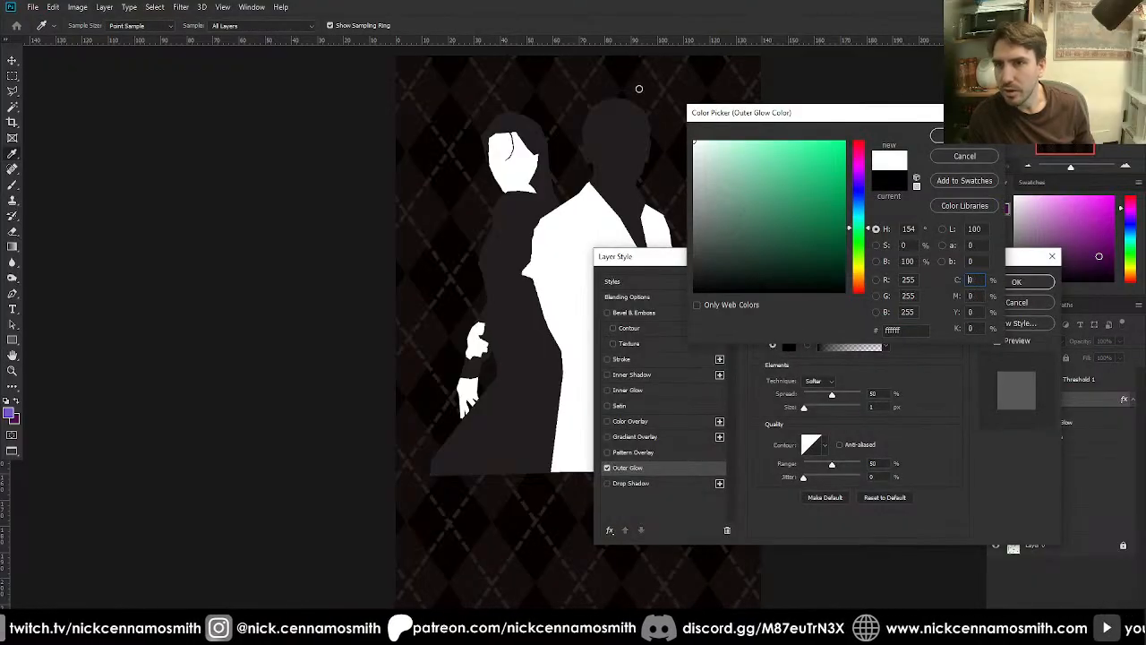
pyautogui.click(938, 135)
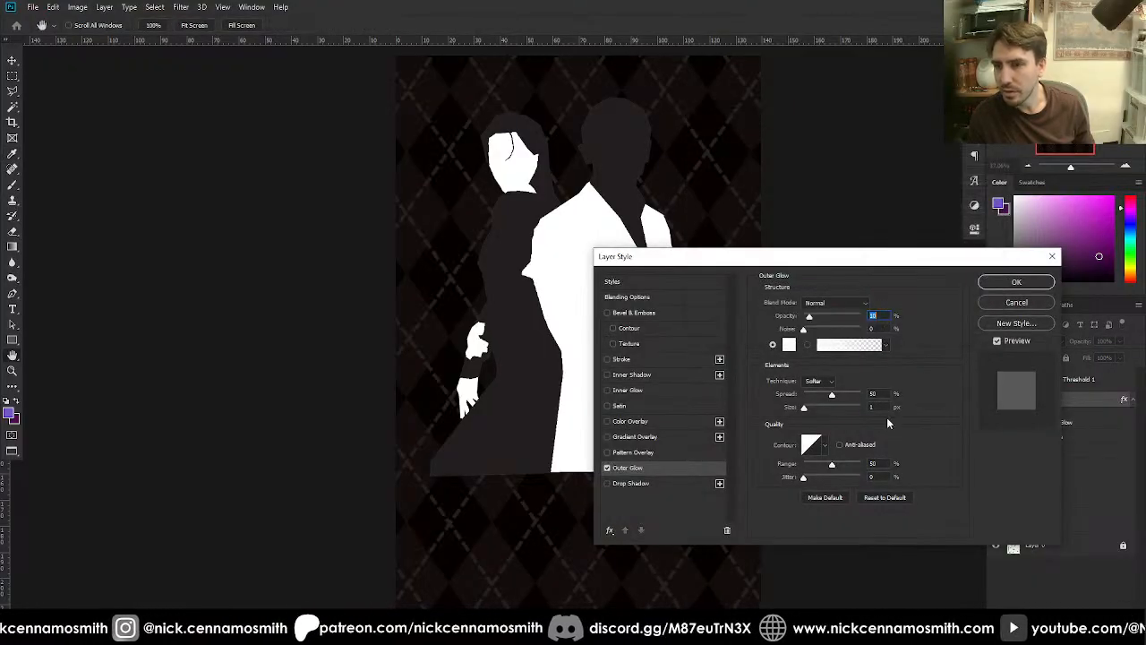
# - Set the white outer glow's size to 2 px and its opacity to 30%, and apply the effect
pyautogui.write('8')
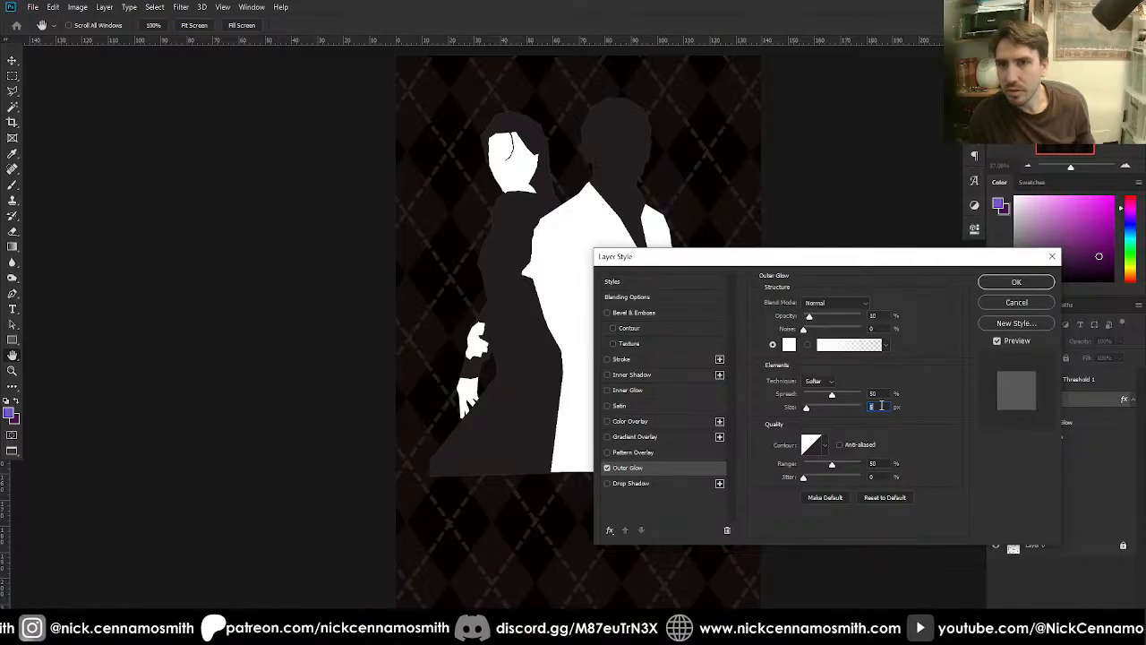
pyautogui.press('Down')
pyautogui.press('Down')
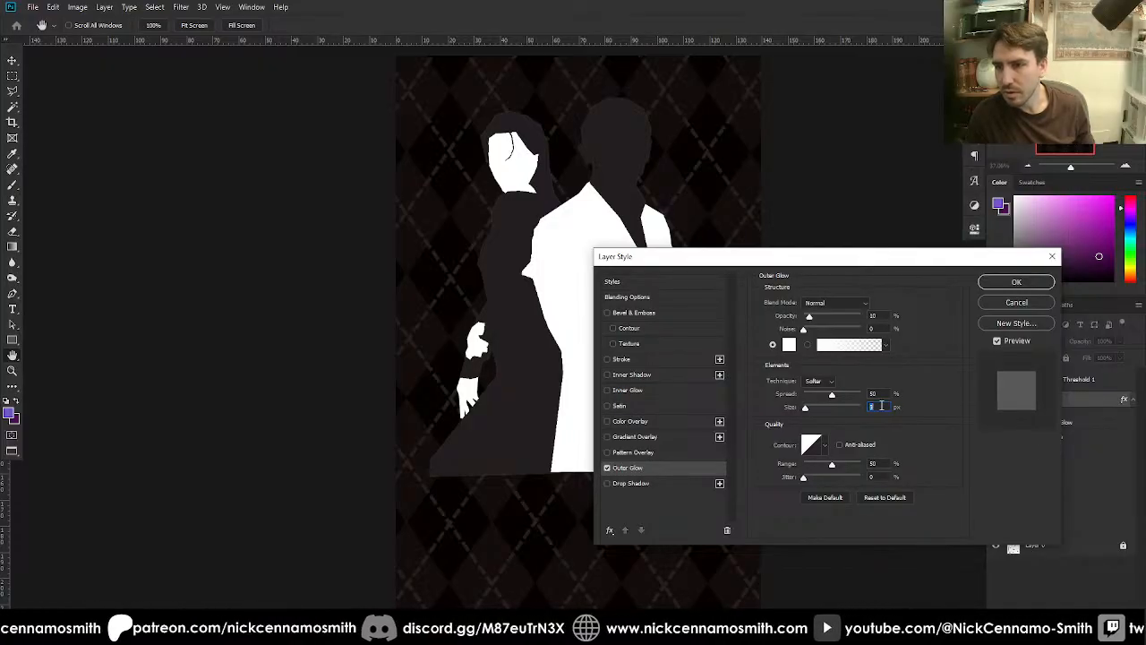
pyautogui.press('Down')
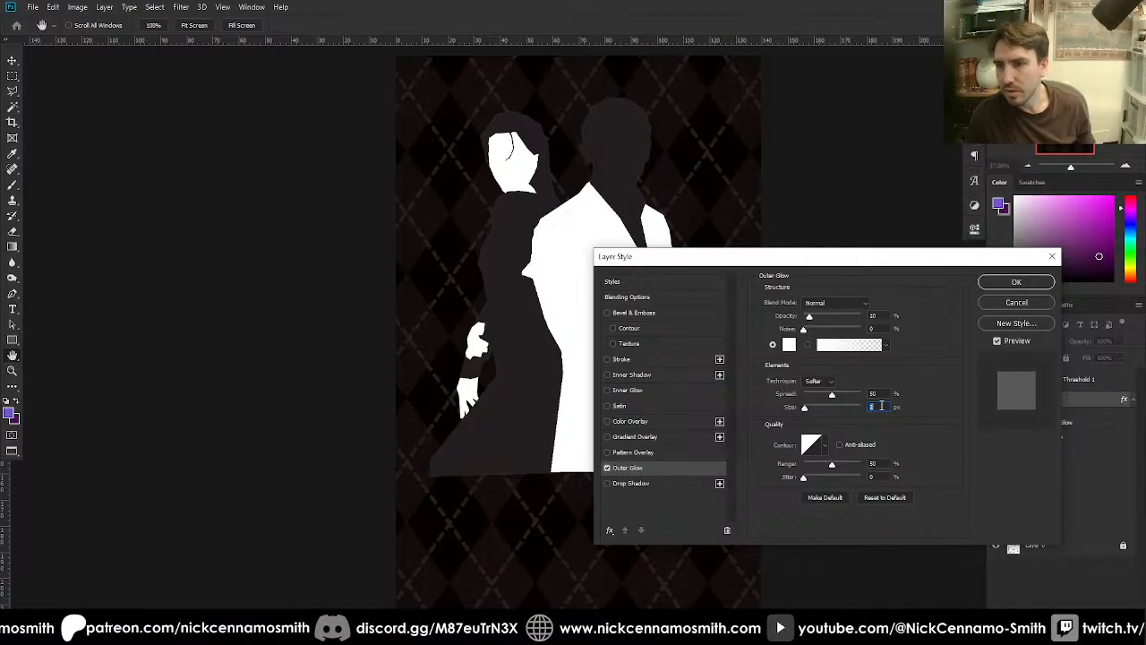
pyautogui.click(889, 316)
pyautogui.hotkey('shift', 'Up')
pyautogui.hotkey('shift', 'Up')
pyautogui.hotkey('shift', 'Up')
pyautogui.hotkey('shift', 'Down')
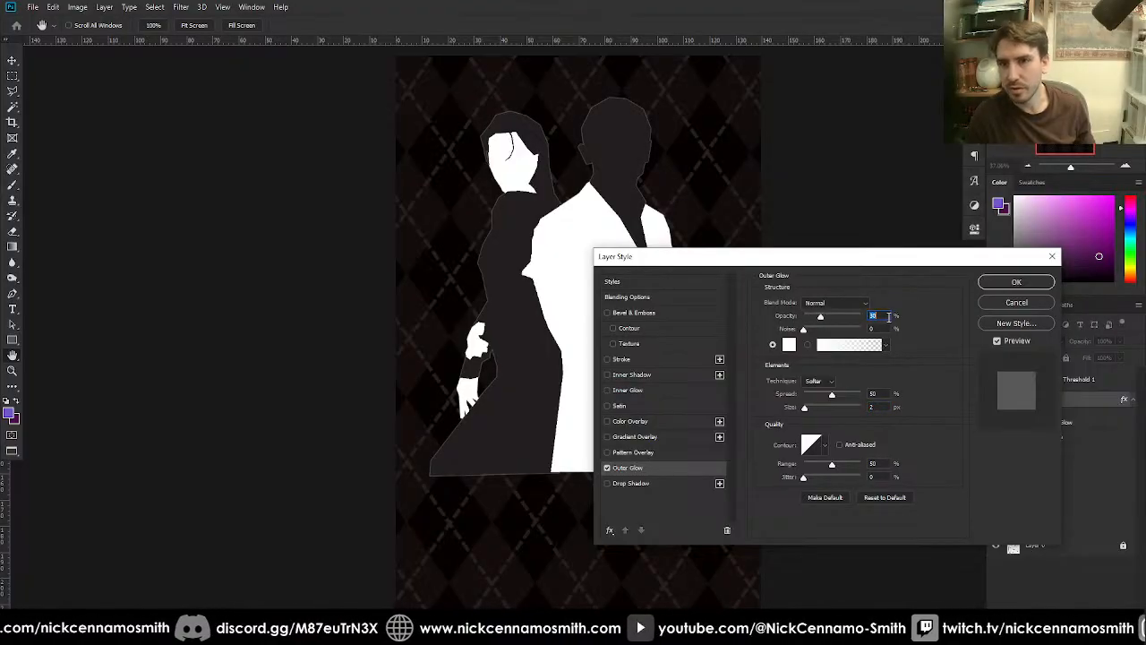
pyautogui.press('Return')
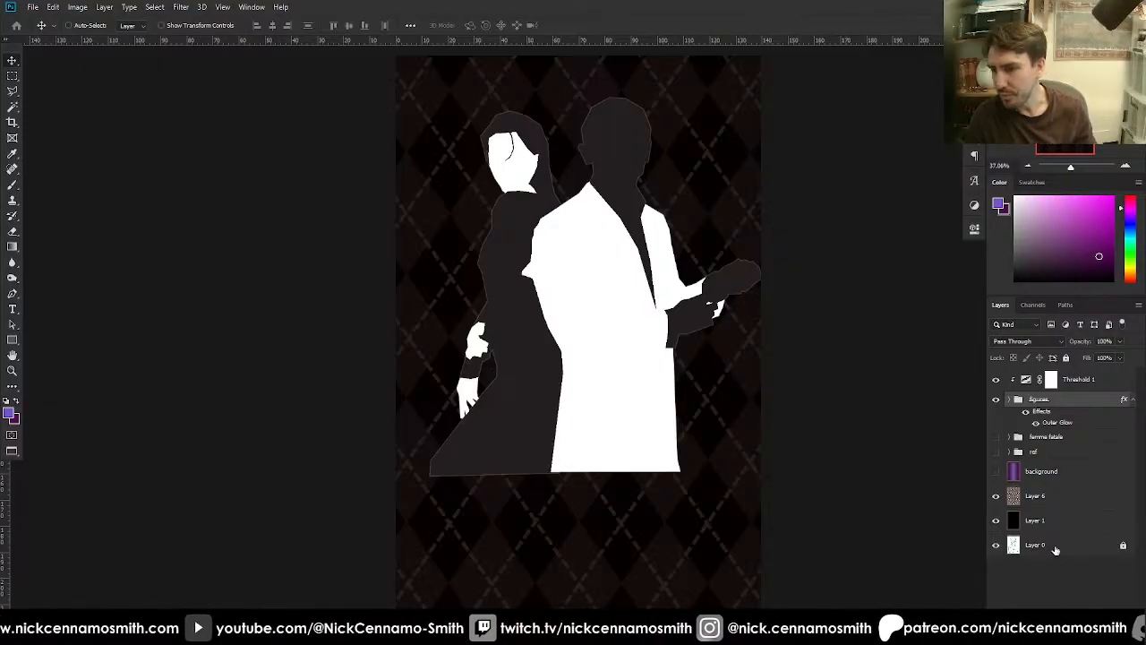
# - Show the purple gradient background layer, desaturate it, and set its blend mode to Multiply over the argyle pattern
pyautogui.click(1034, 474)
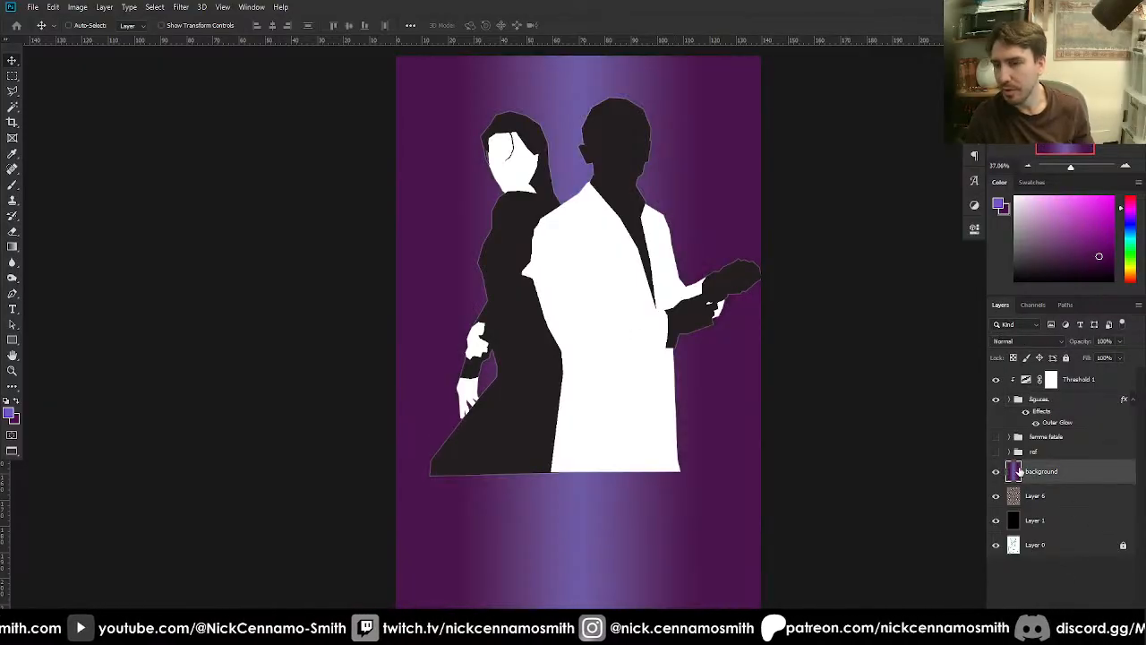
pyautogui.hotkey('ctrl', 'shift', 'u')
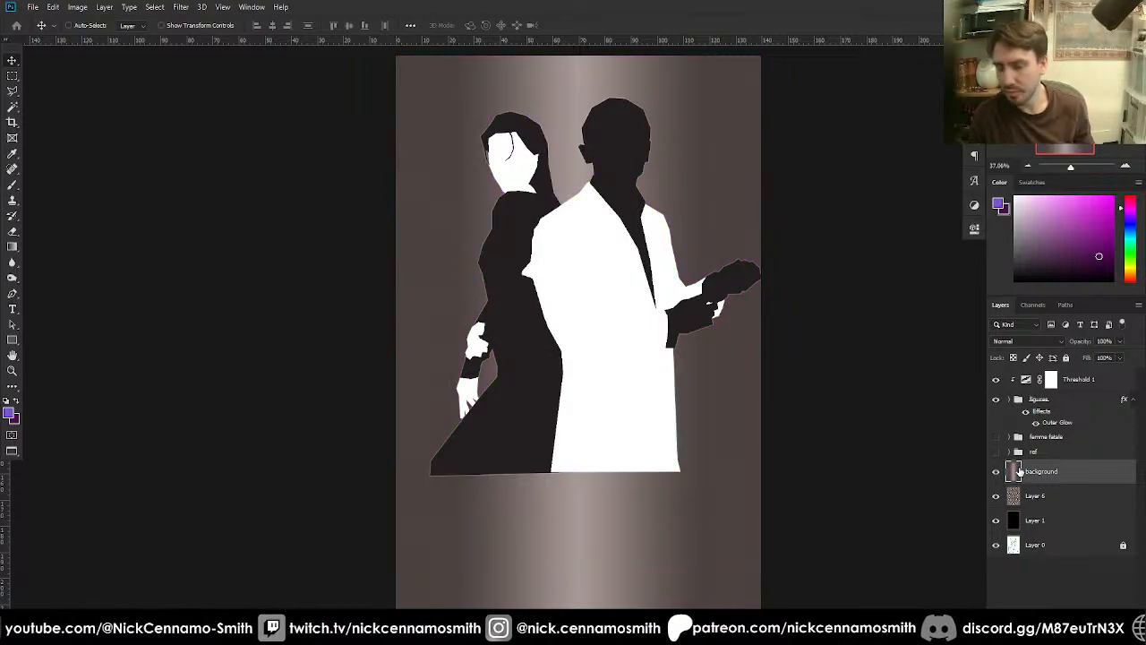
pyautogui.click(1033, 341)
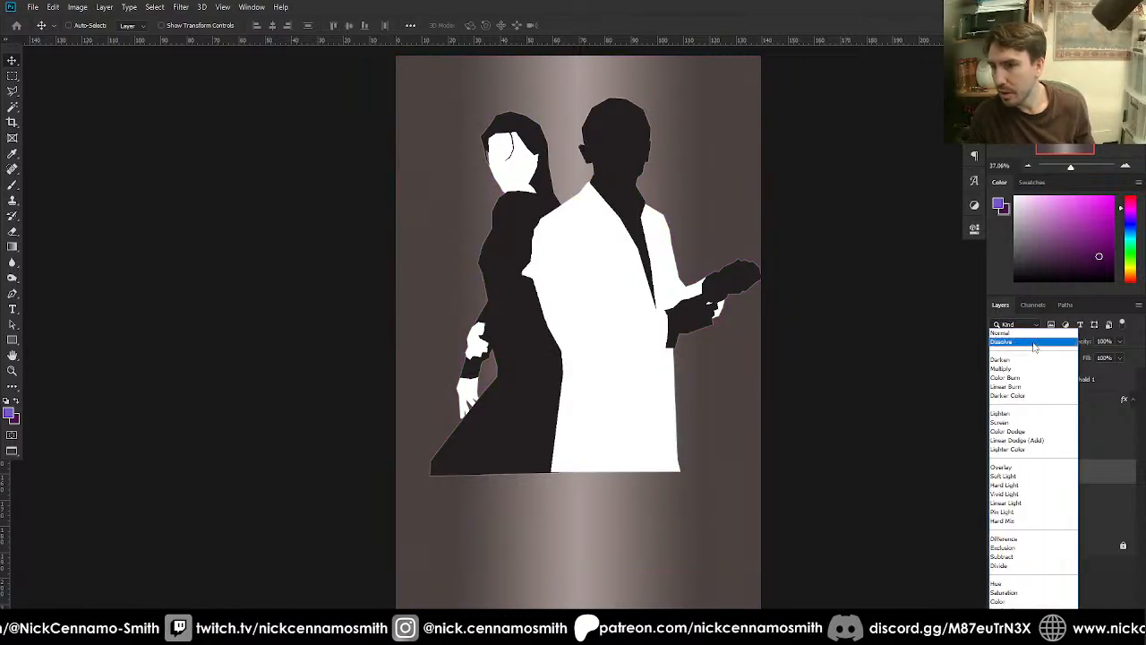
pyautogui.click(1032, 341)
pyautogui.scroll(-5, 1032, 341)
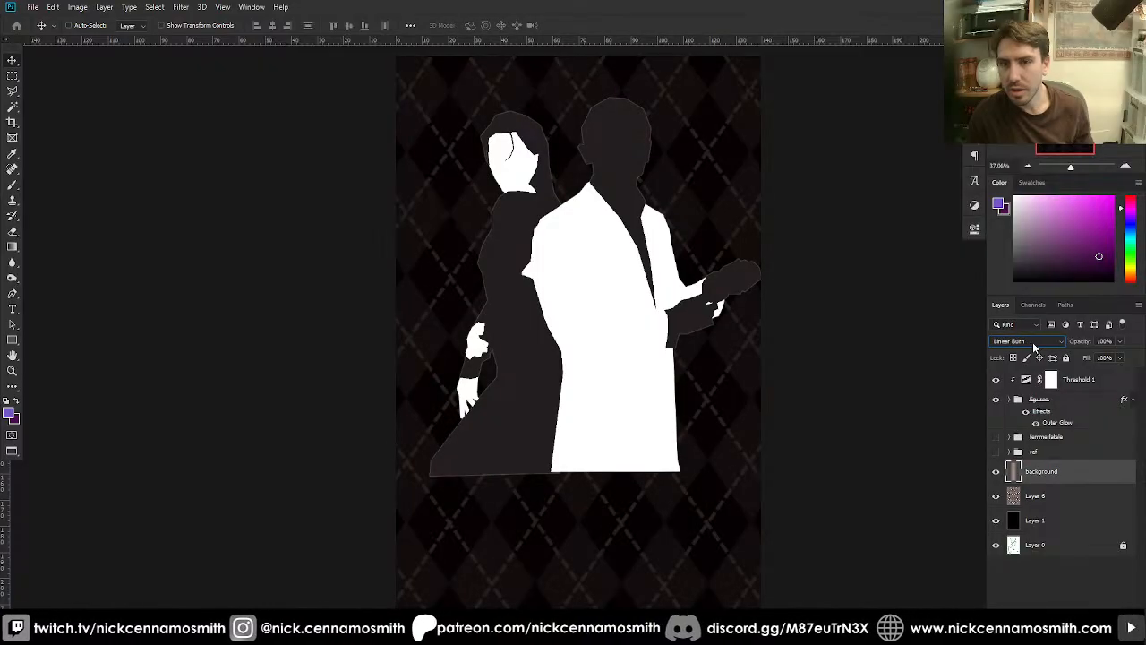
pyautogui.scroll(2, 1033, 342)
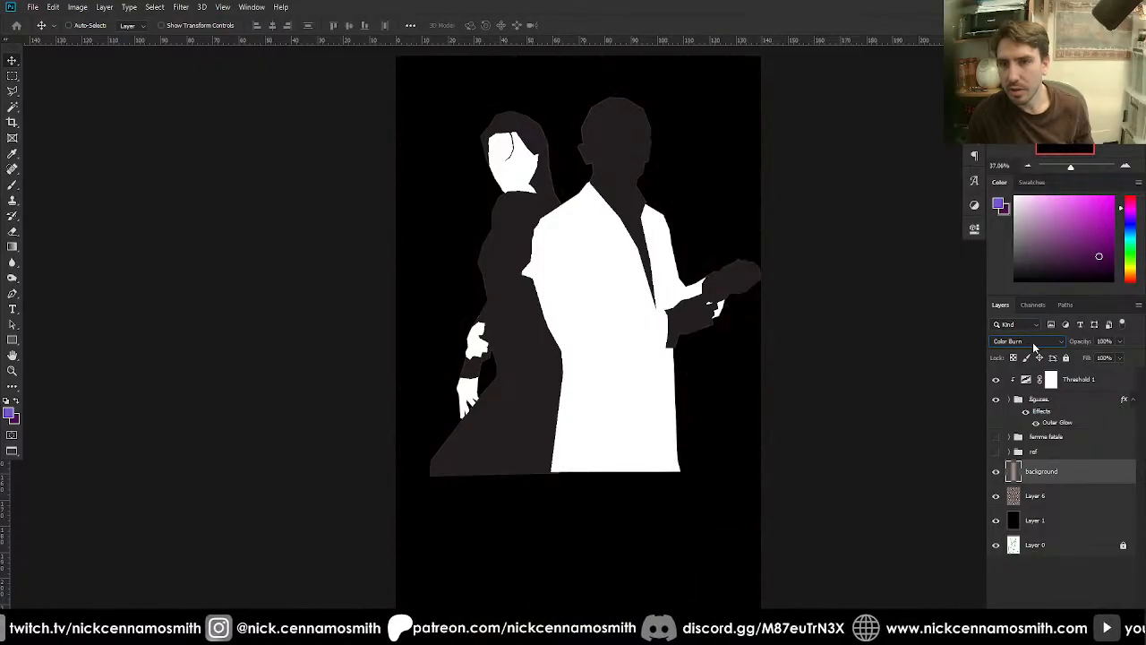
# - Stretch the gradient background layer horizontally to about 206% of its width, past both sides of the canvas
pyautogui.hotkey('ctrl', 't')
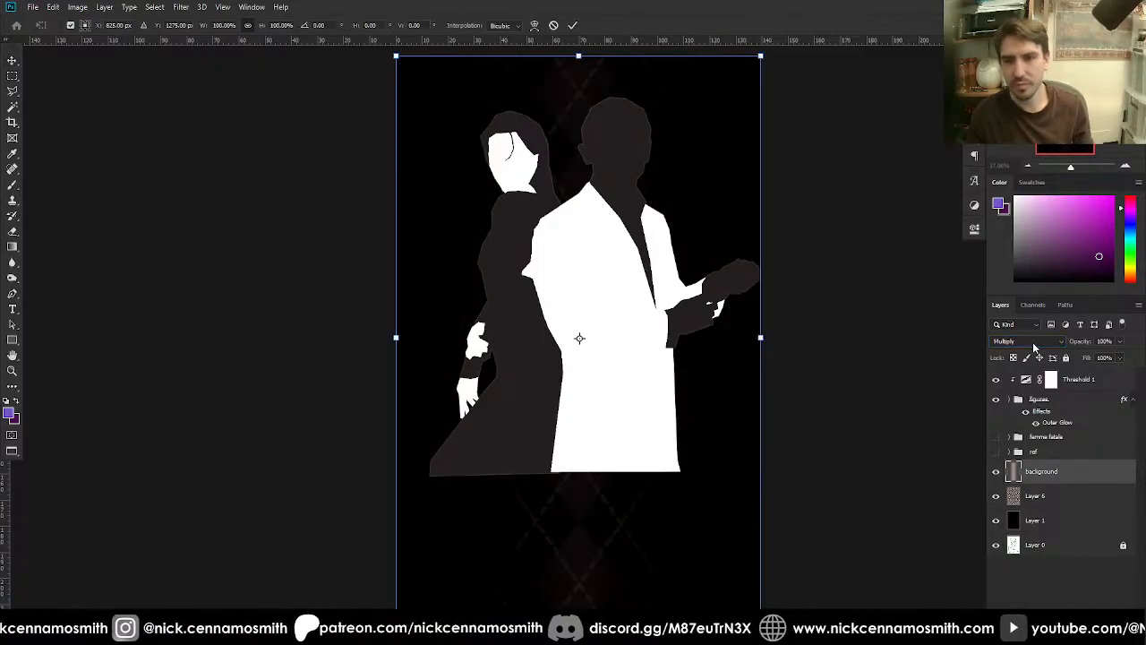
pyautogui.moveTo(764, 336); pyautogui.dragTo(956, 333)
pyautogui.press('Return')
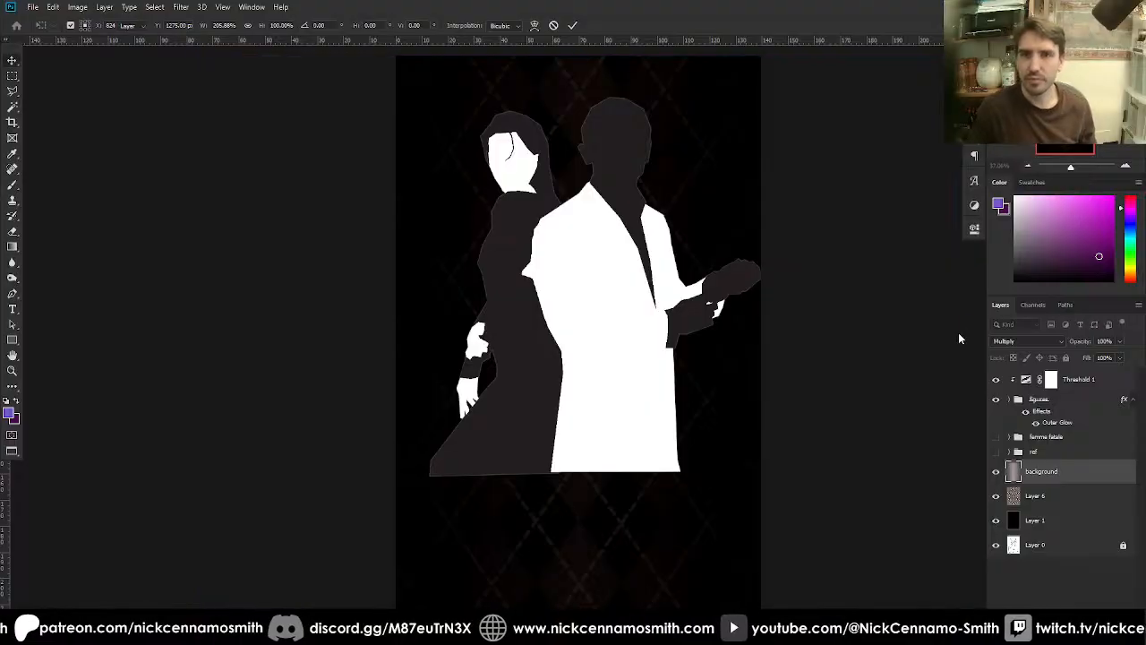
# - Nudge the figures group slightly left on the canvas and hide the argyle pattern layer
pyautogui.hotkey('ctrl', '-')
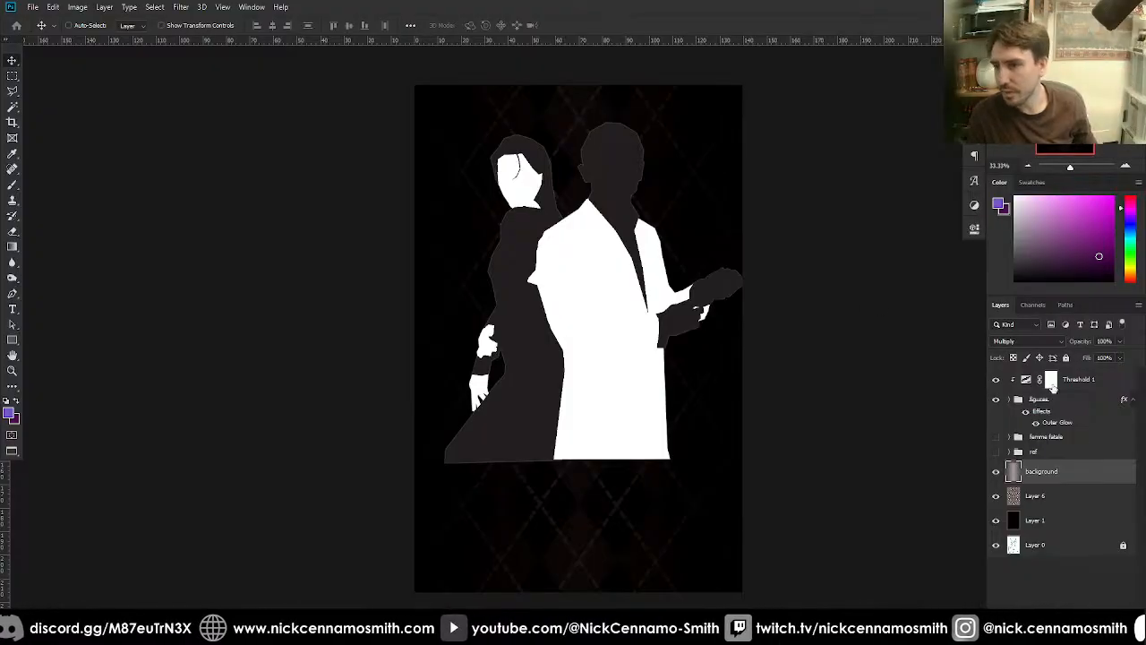
pyautogui.click(1009, 401)
pyautogui.click(1051, 401)
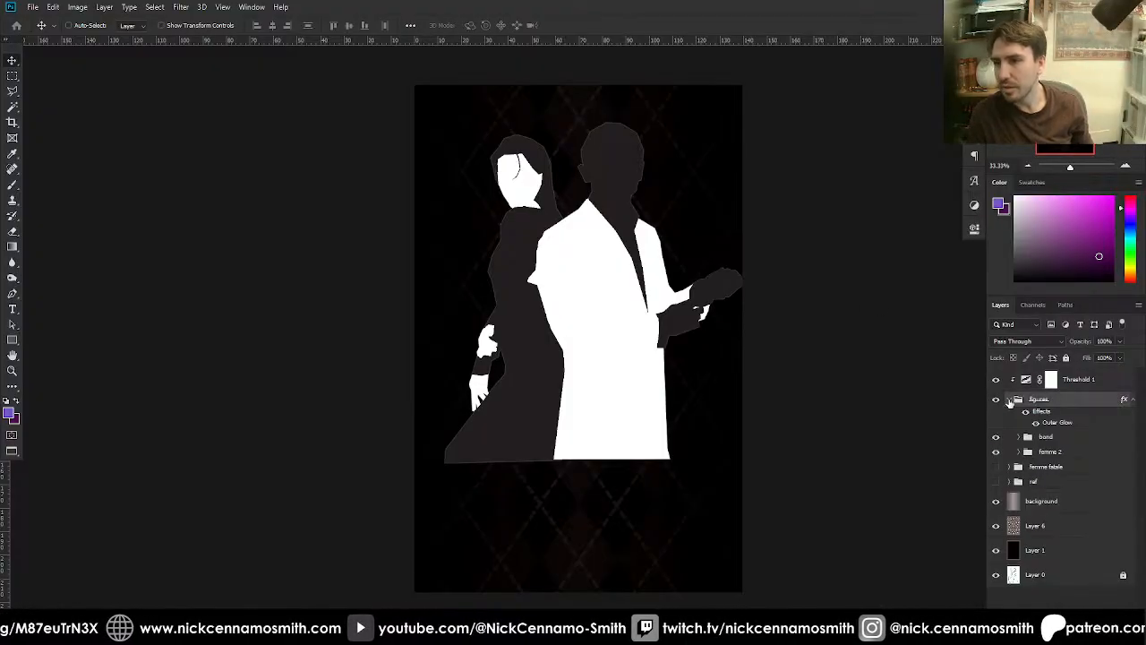
pyautogui.click(1009, 400)
pyautogui.click(1131, 400)
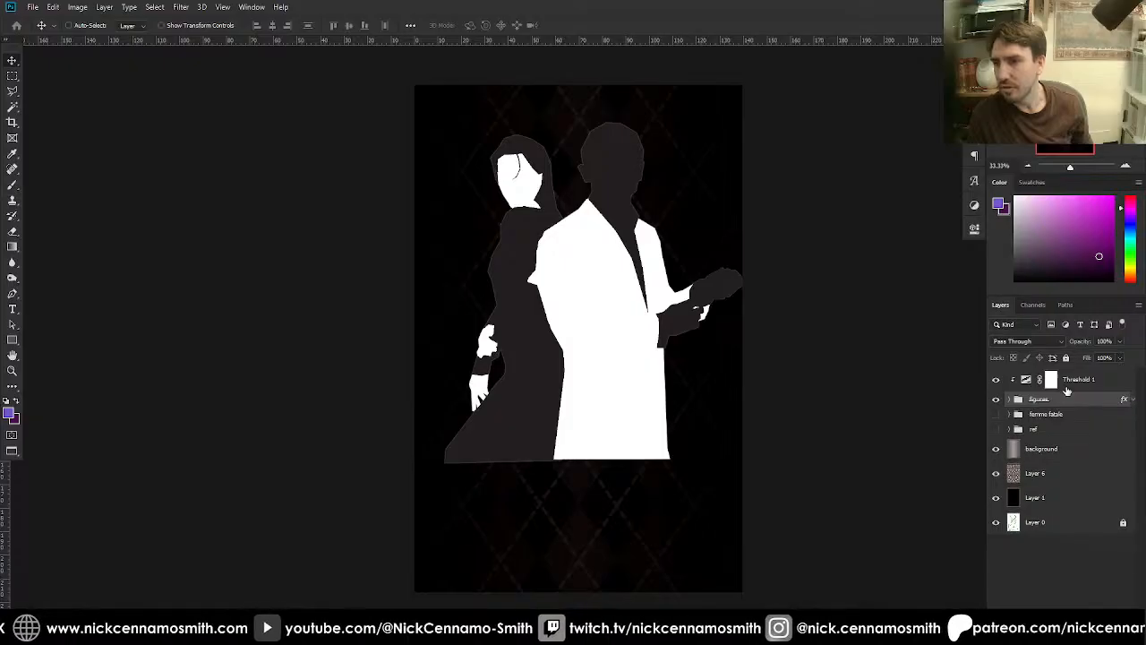
pyautogui.hotkey('shift', 'Left')
pyautogui.hotkey('shift', 'Left')
pyautogui.hotkey('shift', 'Left')
pyautogui.hotkey('shift', 'Left')
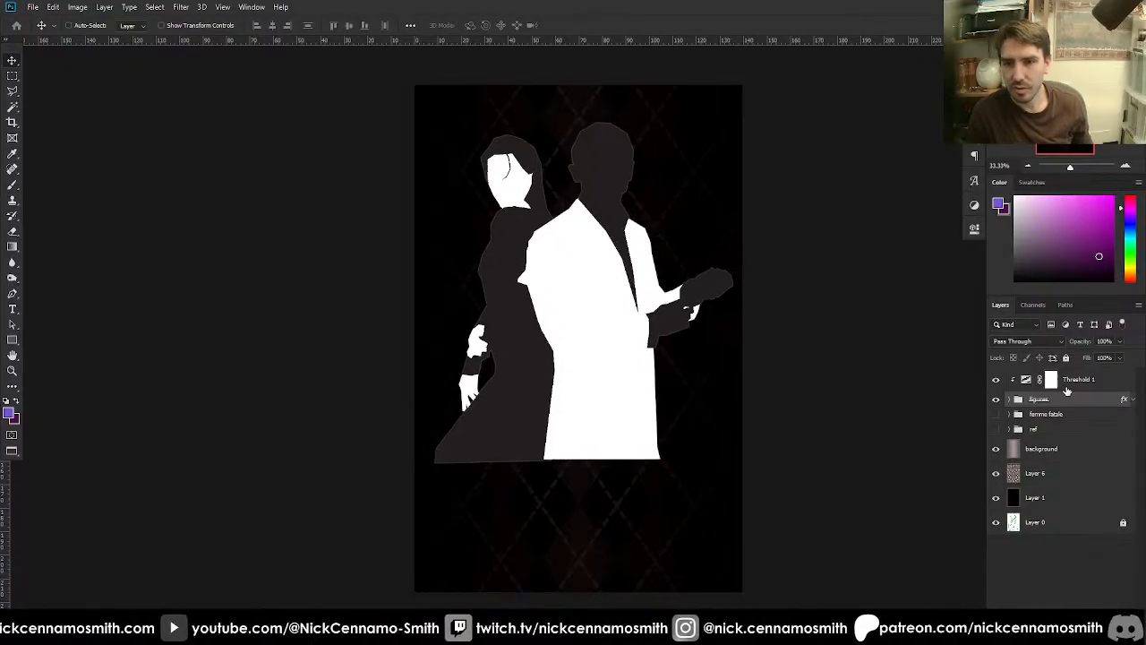
pyautogui.hotkey('shift', 'Right')
pyautogui.hotkey('shift', 'Right')
pyautogui.hotkey('shift', 'Left')
pyautogui.hotkey('shift', 'Right')
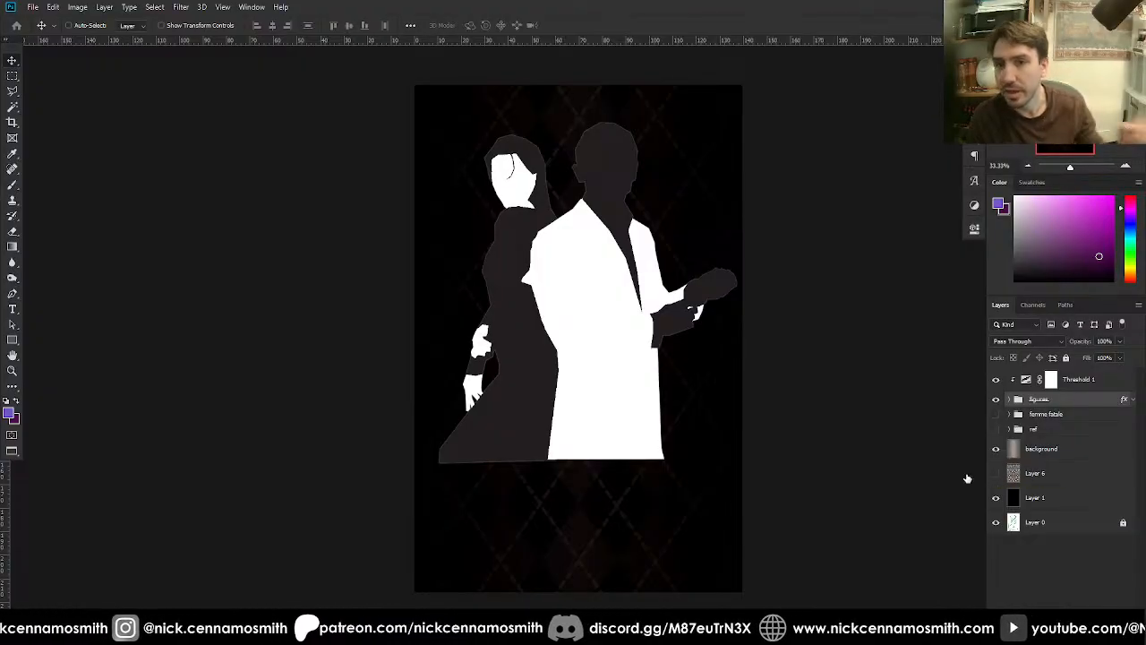
pyautogui.click(995, 449)
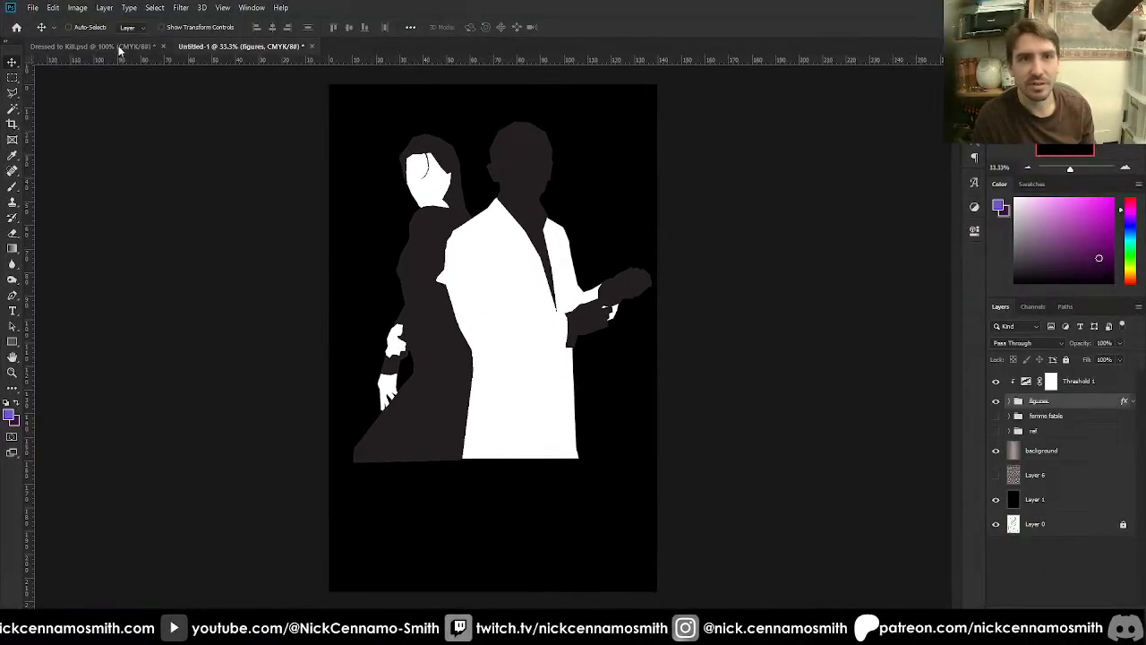
# - Examine the handwritten brainstorm notes and the cover thumbnail sketch in the Dressed to Kill.psd document
pyautogui.click(119, 47)
pyautogui.scroll(3, 195, 107)
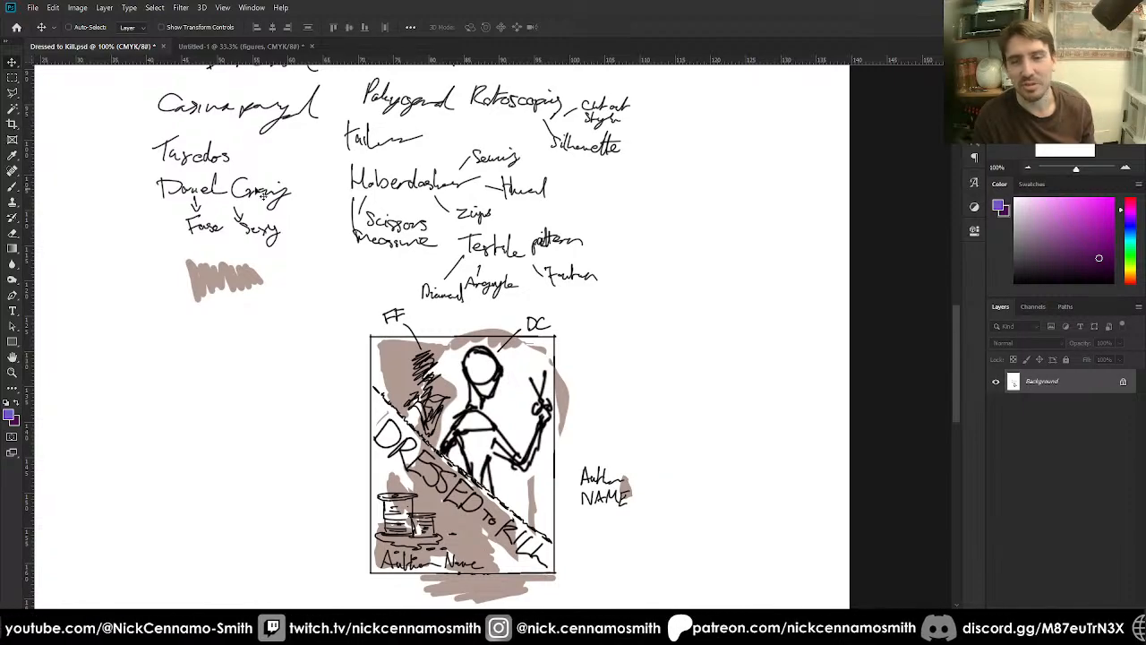
pyautogui.scroll(1, 249, 199)
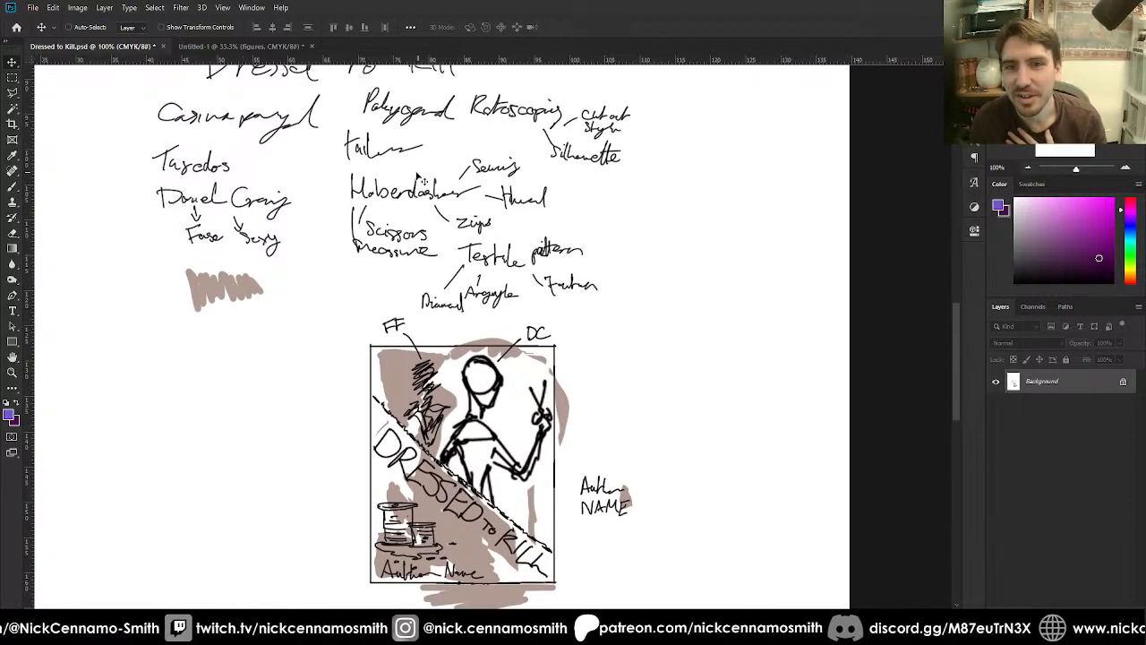
pyautogui.scroll(-3, 390, 182)
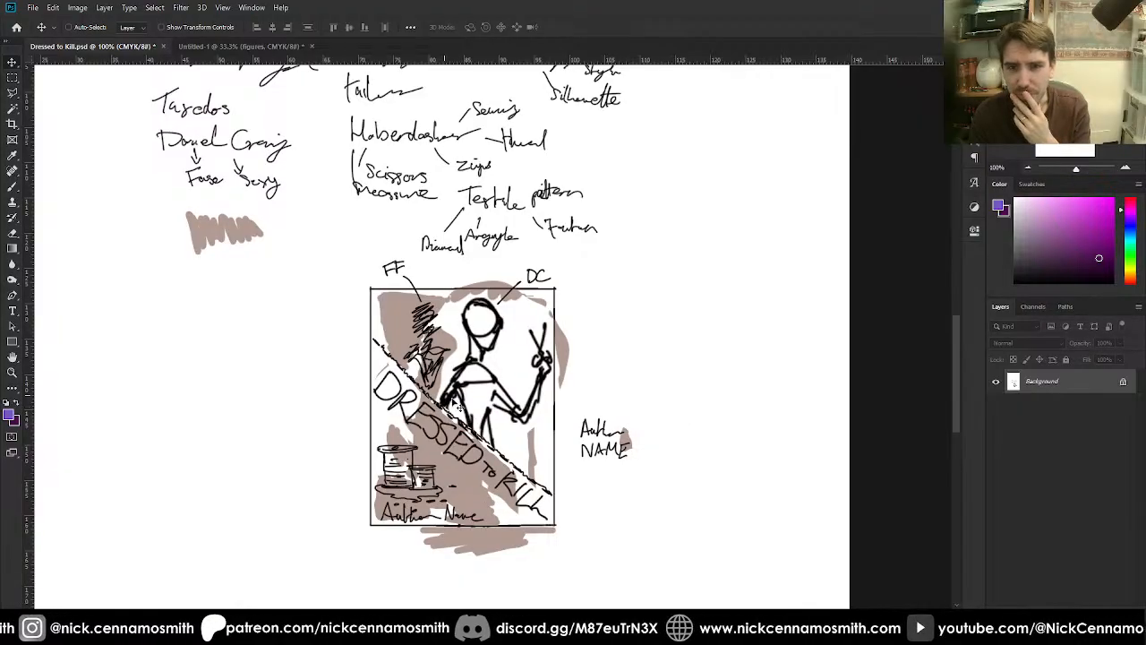
pyautogui.scroll(1, 459, 406)
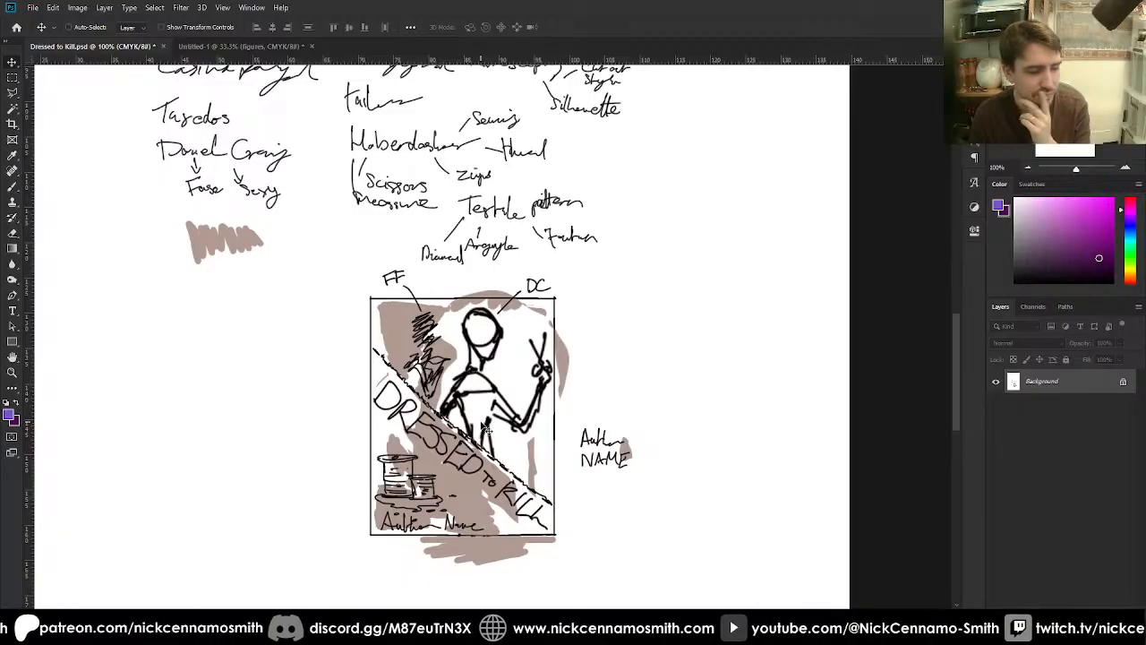
pyautogui.scroll(2, 562, 431)
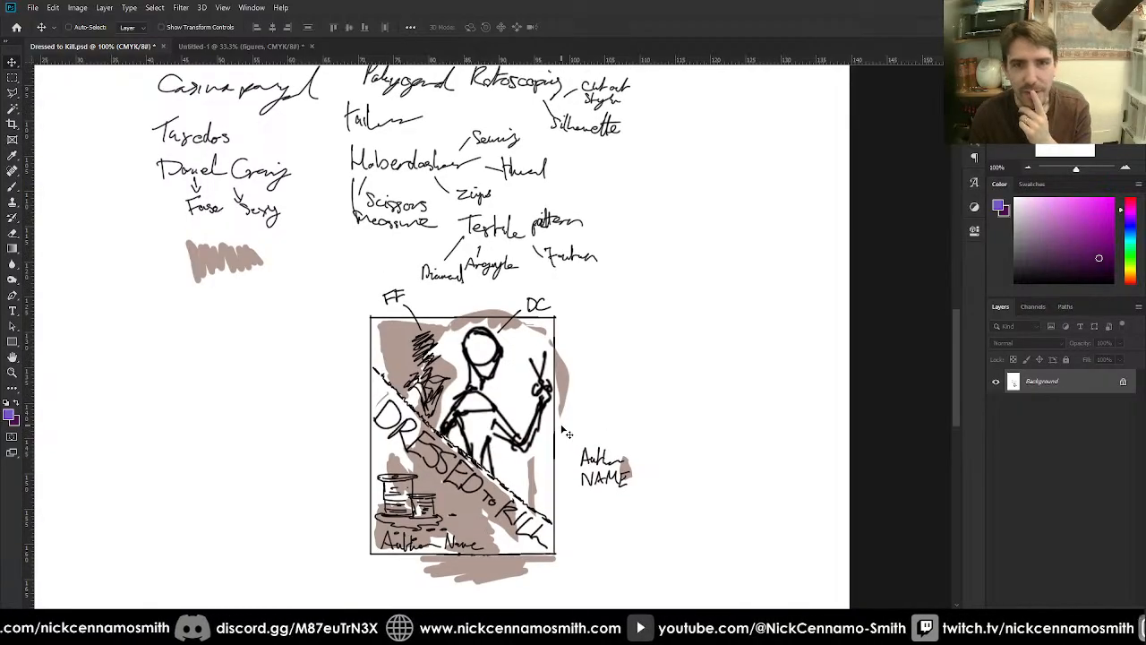
pyautogui.scroll(2, 566, 434)
# - Return to the Untitled-1 document and hide the background layer, Layer 1, Layer 0 and the figures group
pyautogui.click(213, 46)
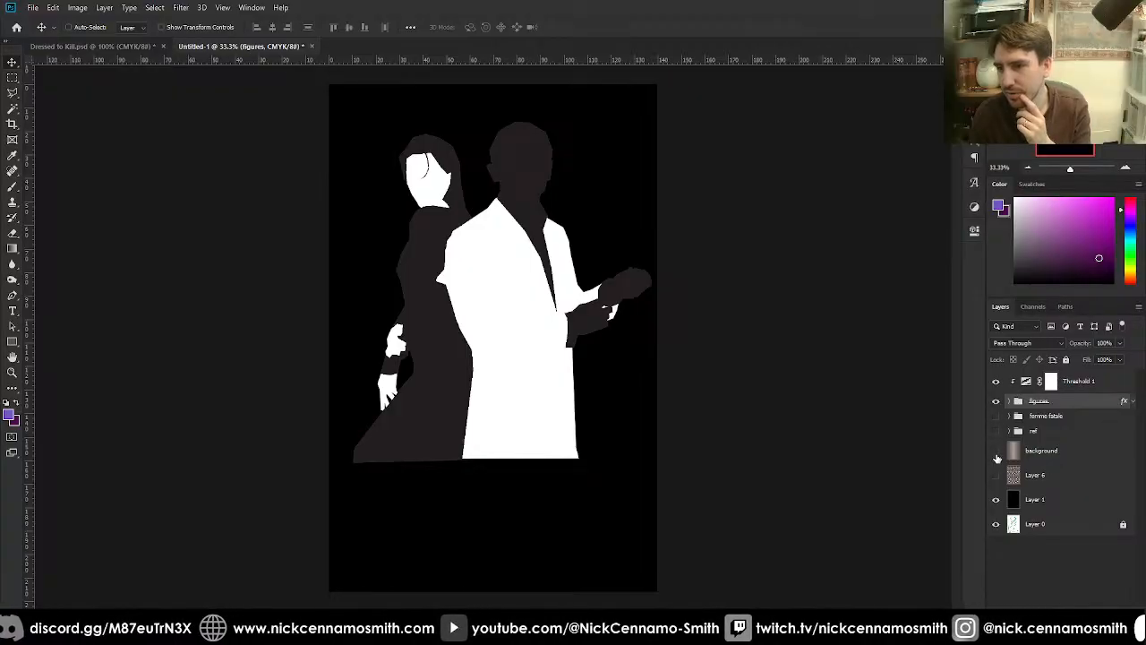
pyautogui.click(996, 500)
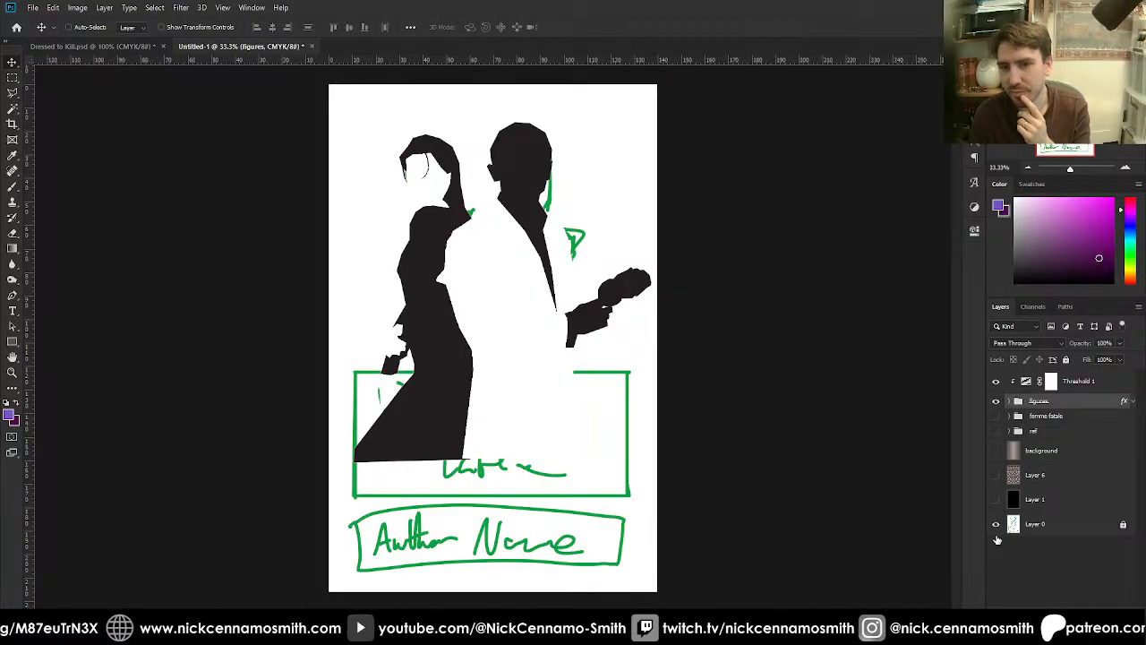
pyautogui.click(995, 524)
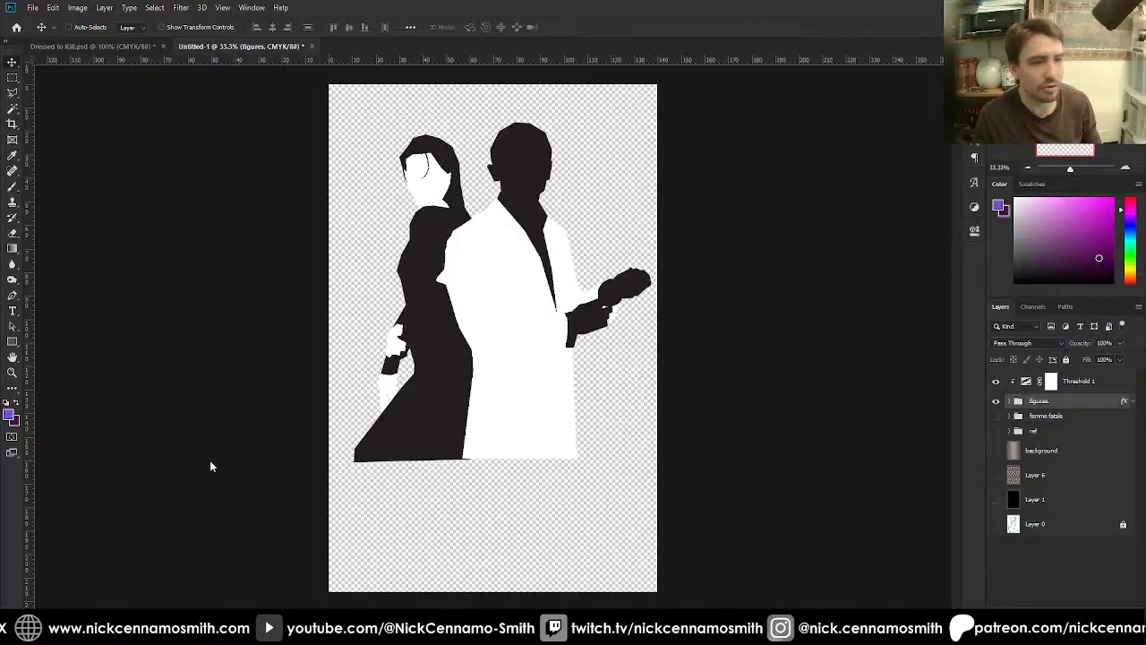
pyautogui.click(996, 401)
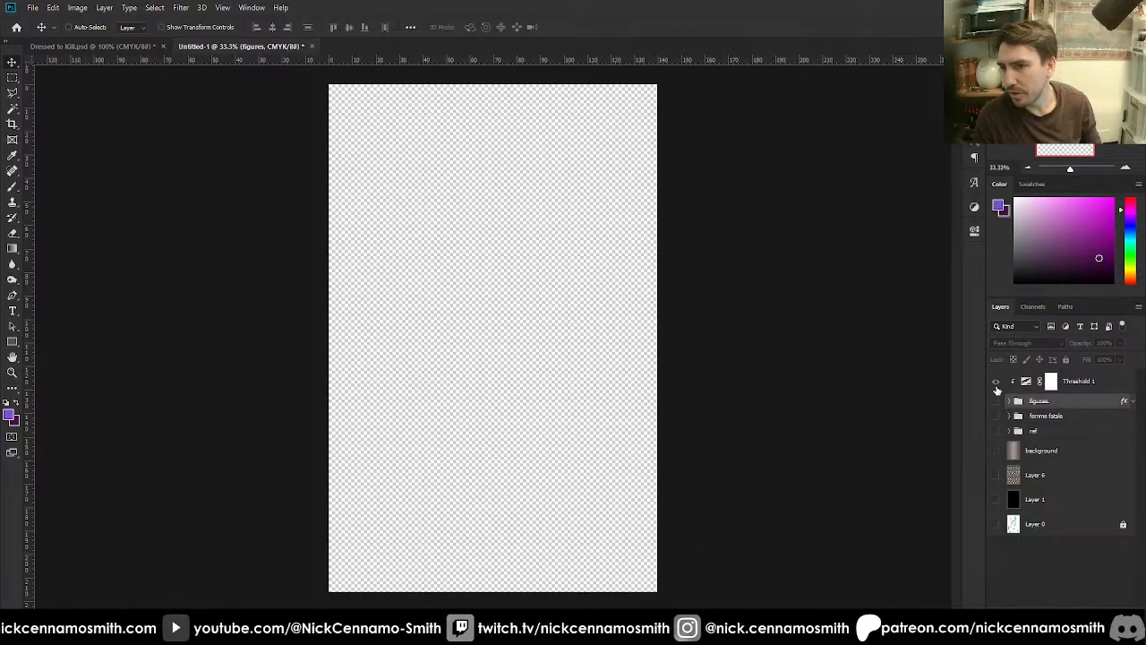
pyautogui.click(997, 401)
pyautogui.click(996, 401)
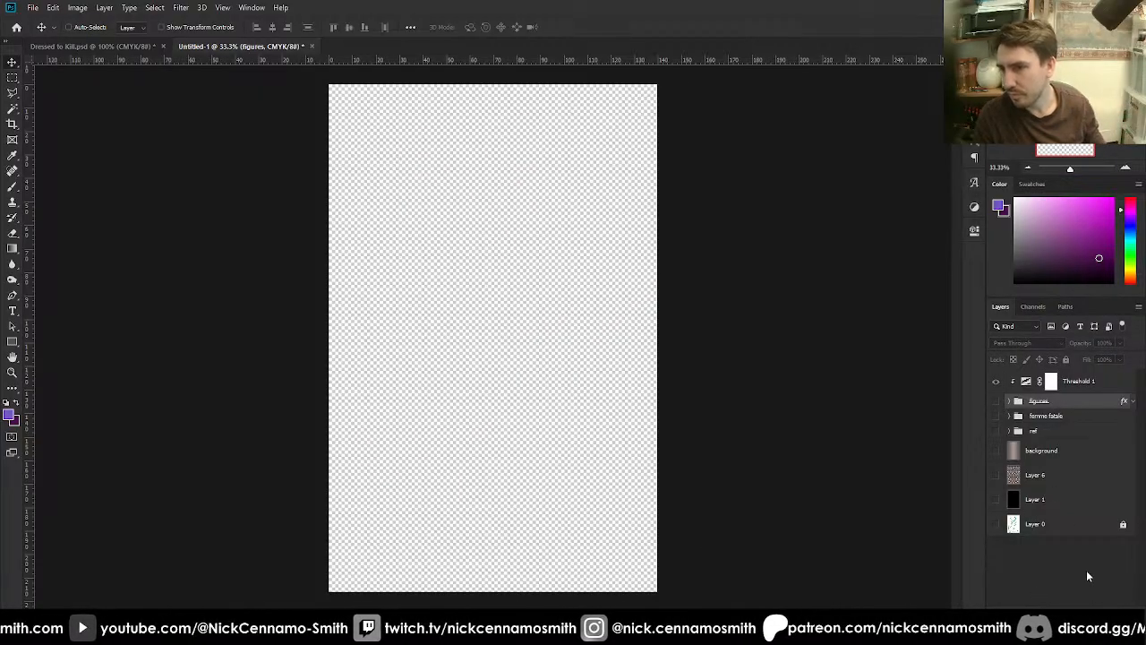
# - Add a new layer at the very top of the layer stack and paste the copied city skyline photo
pyautogui.click(1106, 614)
pyautogui.moveTo(1041, 411); pyautogui.dragTo(1052, 378)
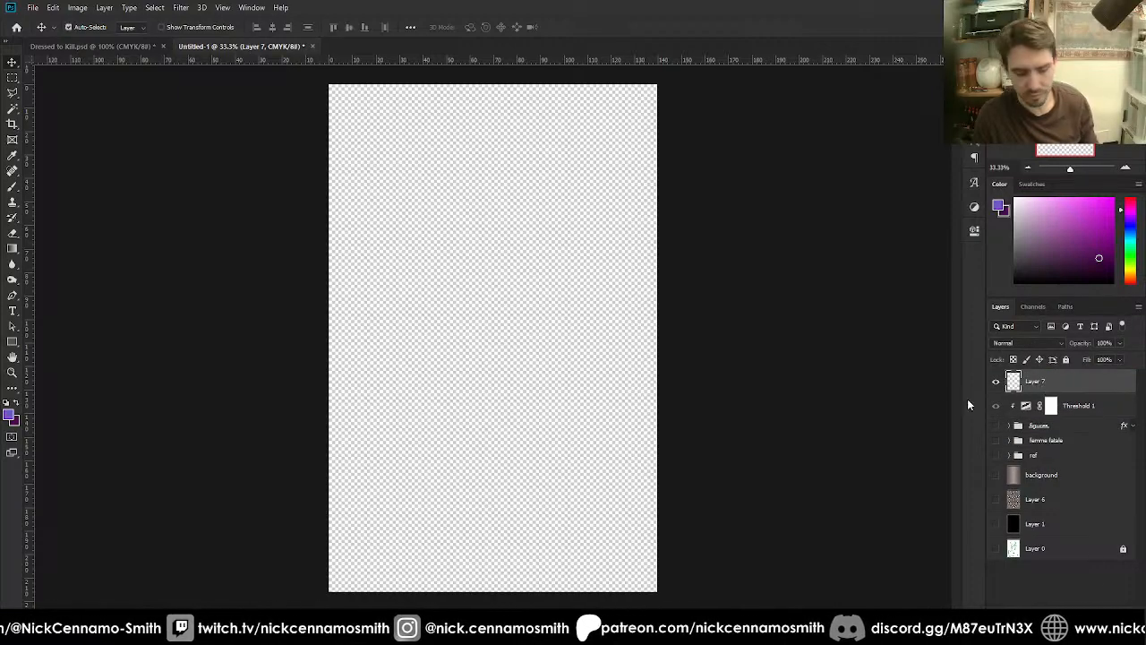
pyautogui.hotkey('ctrl', 'v')
# - Scale the skyline photo to about 166%, align it with the canvas's upper edge, and shift it slightly right
pyautogui.hotkey('ctrl', 't')
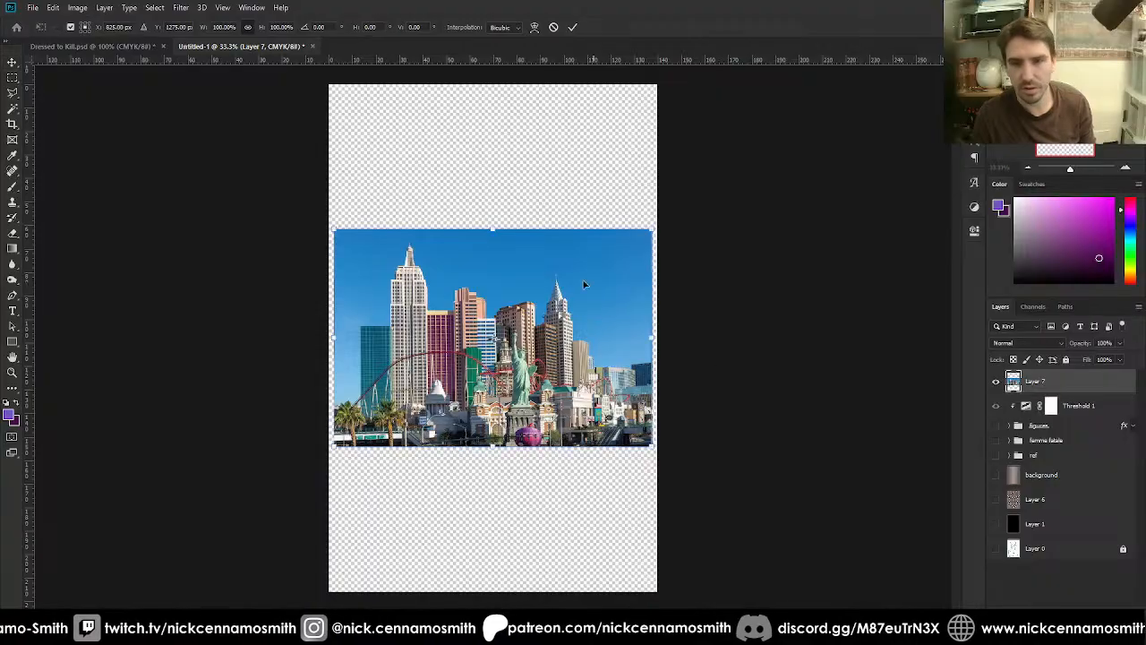
pyautogui.moveTo(491, 230); pyautogui.dragTo(512, 84)
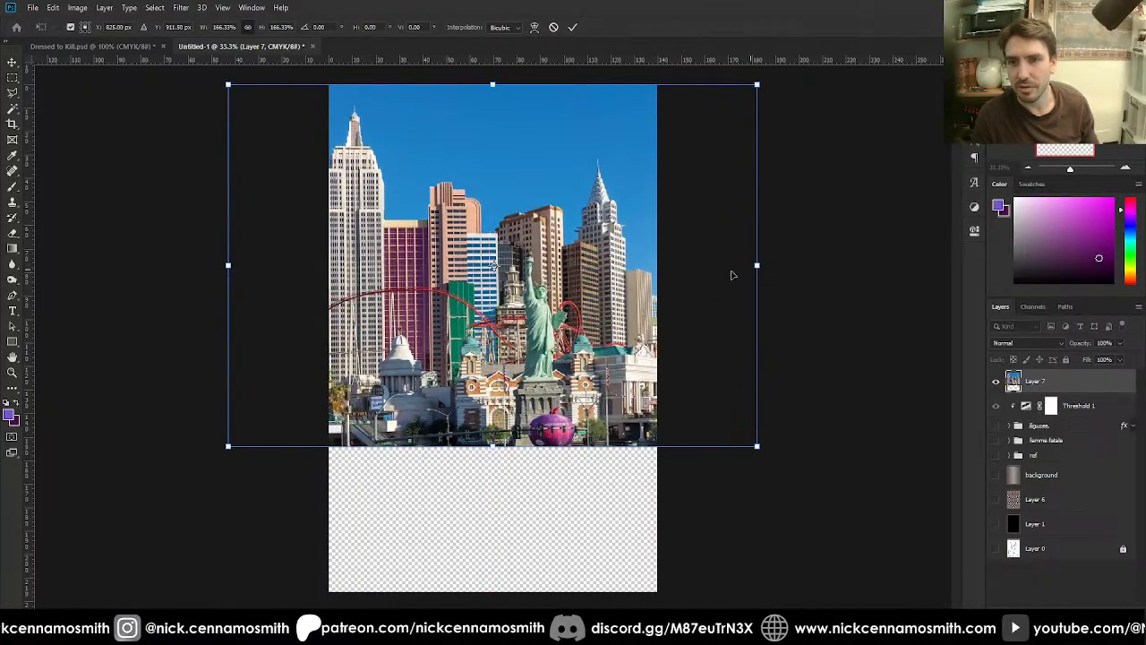
pyautogui.moveTo(472, 281)
pyautogui.mouseDown()
pyautogui.moveTo(612, 283)
pyautogui.moveTo(451, 284)
pyautogui.moveTo(477, 278)
pyautogui.mouseUp()
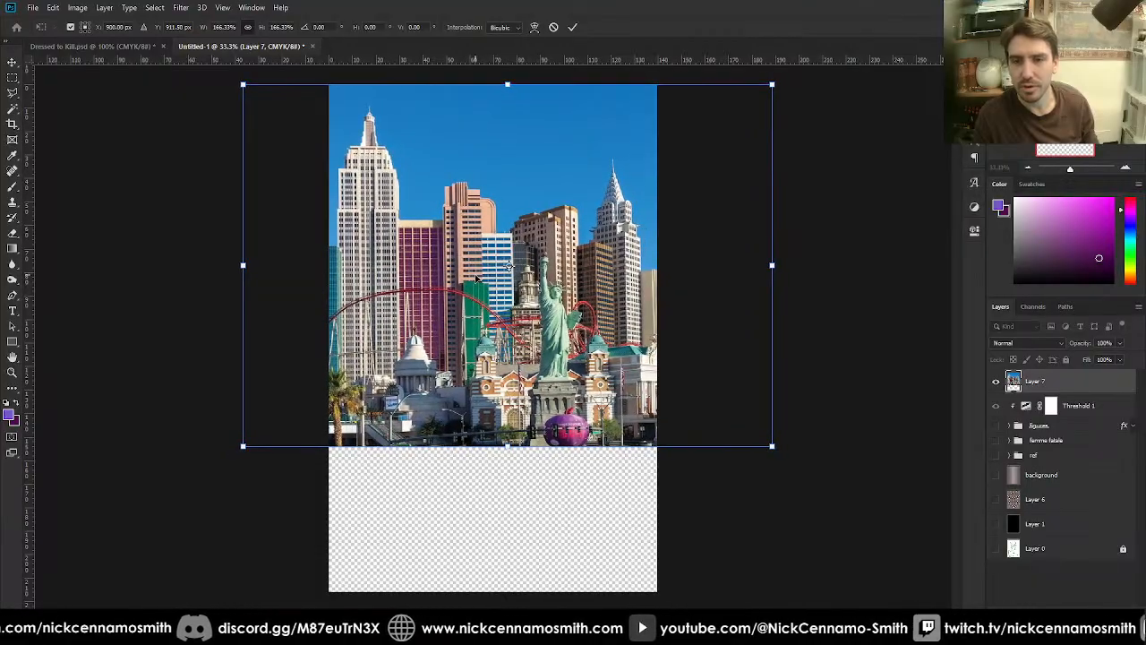
pyautogui.press('Return')
pyautogui.hotkey('ctrl', '+')
pyautogui.hotkey('ctrl', '+')
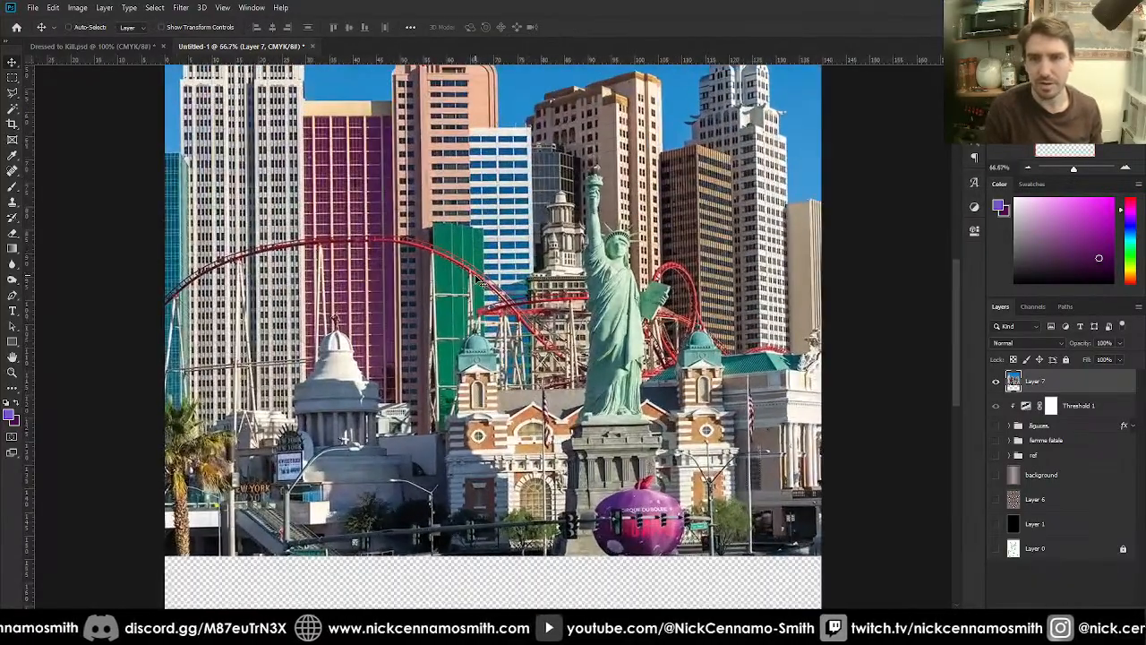
pyautogui.hotkey('ctrl', '-')
pyautogui.hotkey('ctrl', '-')
pyautogui.hotkey('ctrl', '-')
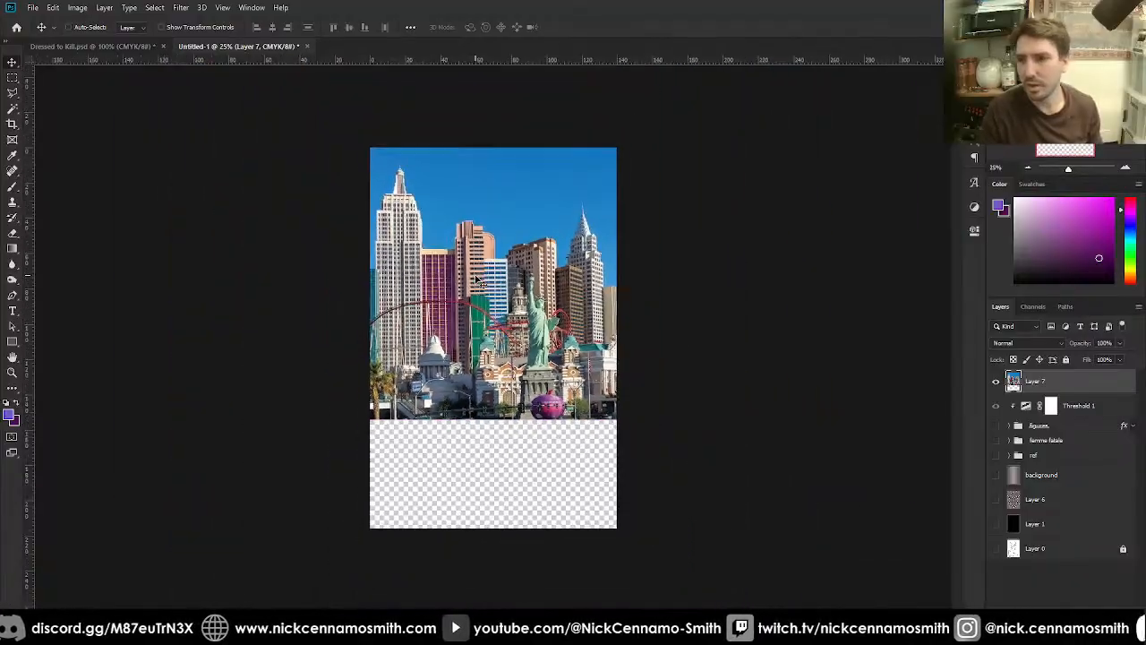
# - Show the figures group above the skyline photo, and shift the figures lower and the photo higher on the canvas
pyautogui.click(995, 426)
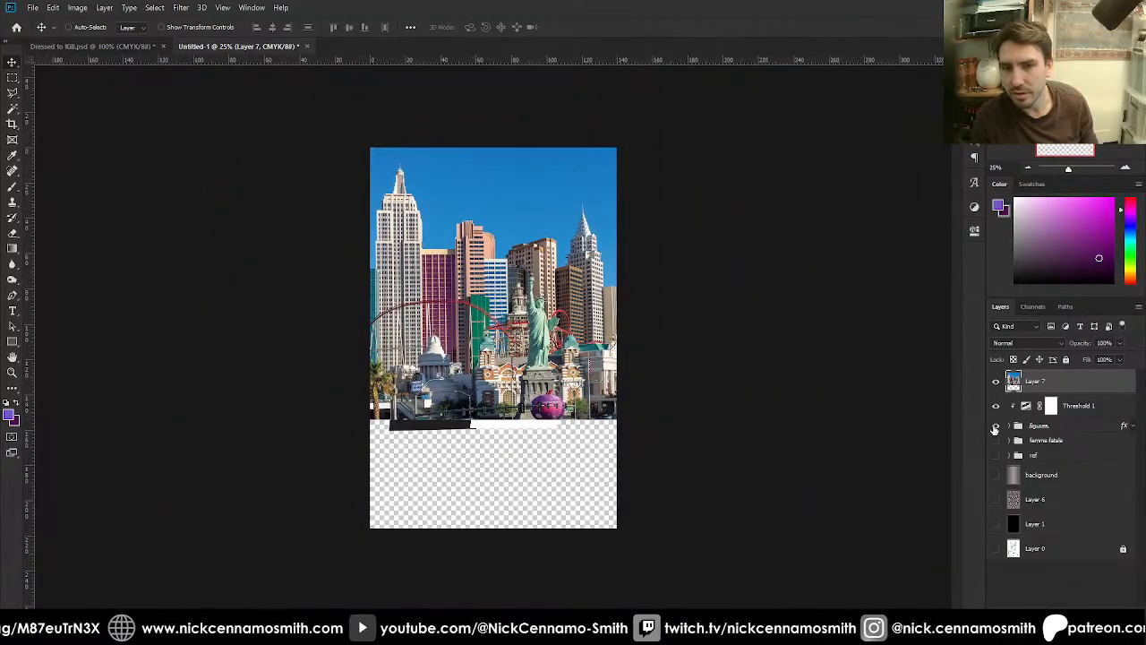
pyautogui.moveTo(1056, 426); pyautogui.dragTo(1062, 371)
pyautogui.moveTo(500, 360); pyautogui.dragTo(555, 363)
pyautogui.click(1036, 396)
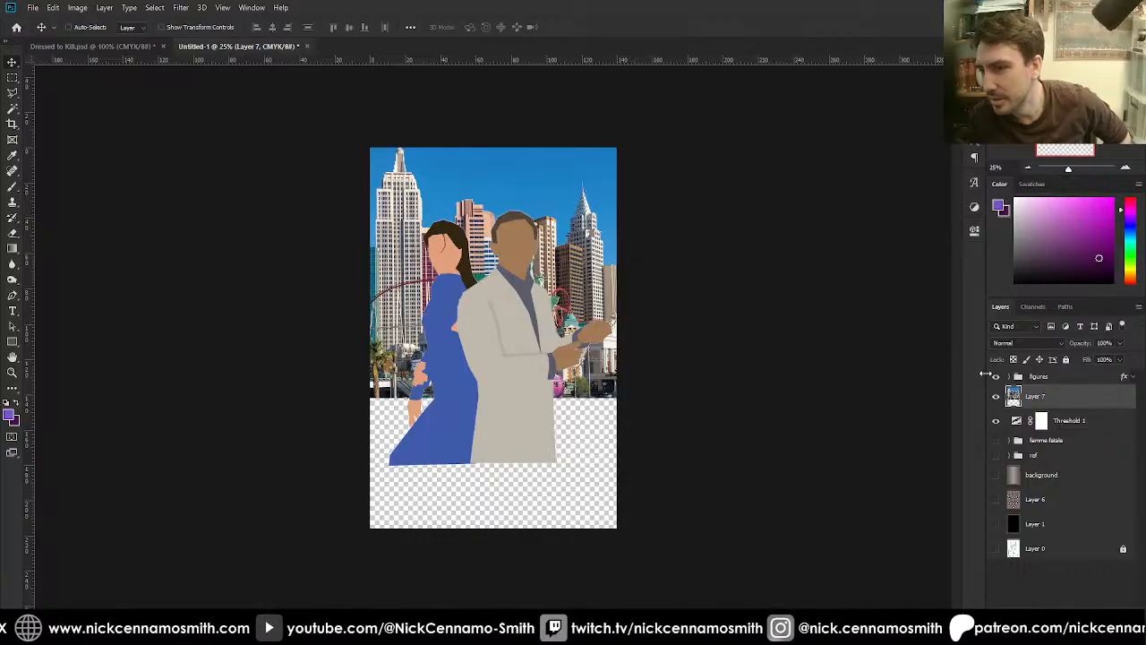
# - Test Threshold 1 clipped to the skyline photo, and move it above the figures group and clip it to that group
pyautogui.moveTo(1016, 397); pyautogui.dragTo(1034, 418)
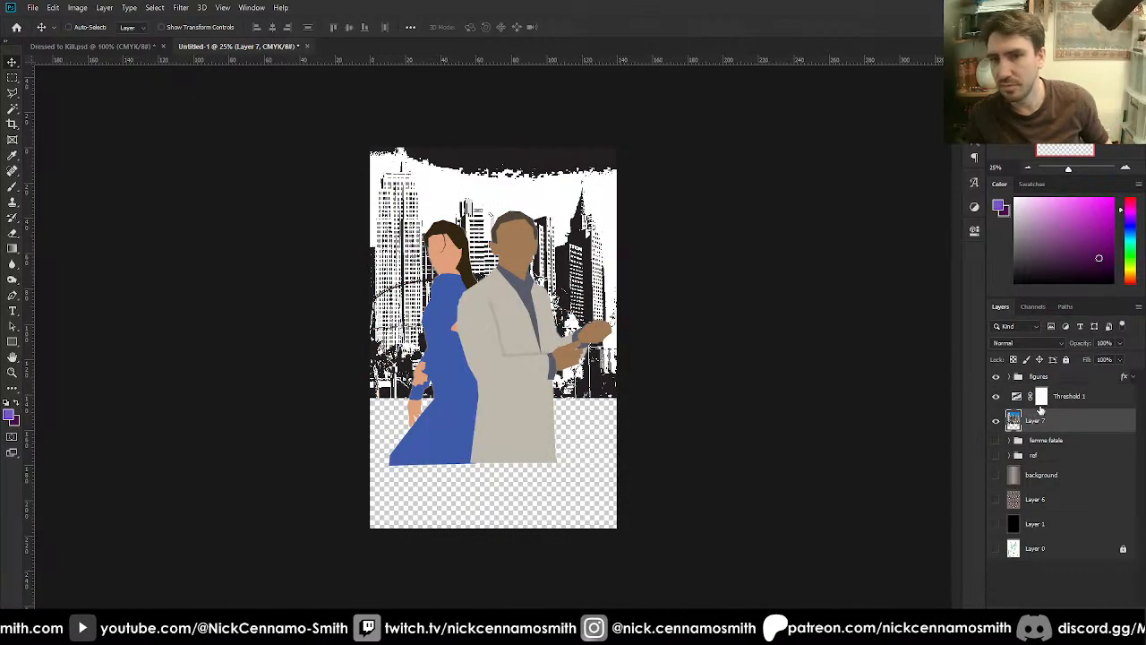
pyautogui.keyDown('alt'); pyautogui.click(1045, 407); pyautogui.keyUp('alt')
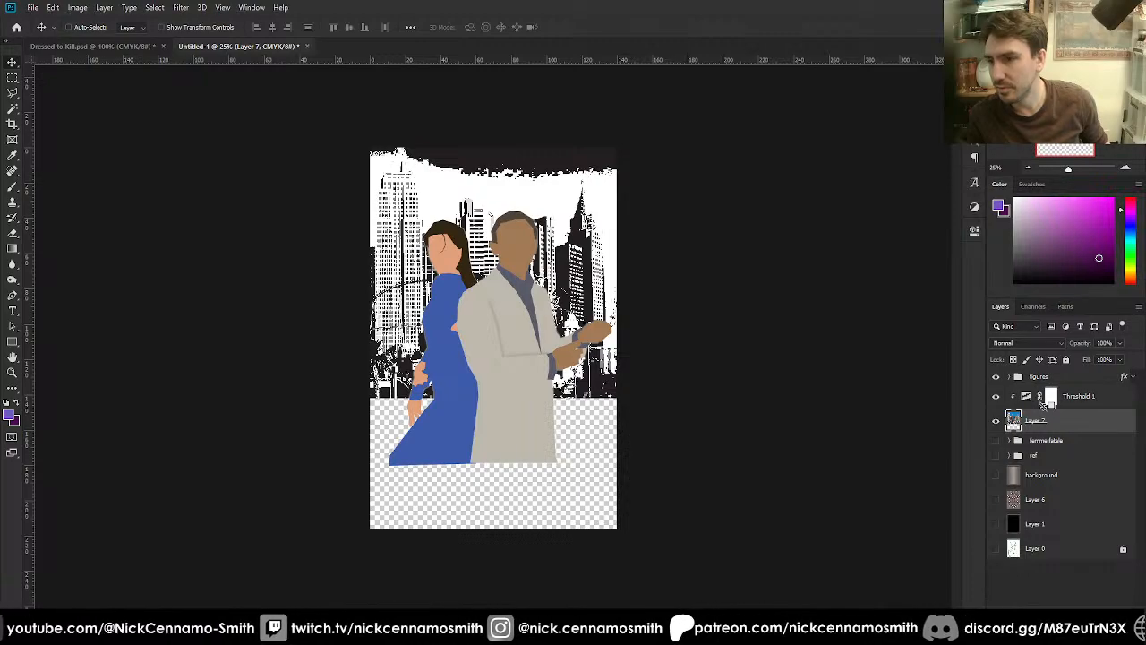
pyautogui.moveTo(1064, 402); pyautogui.dragTo(1065, 376)
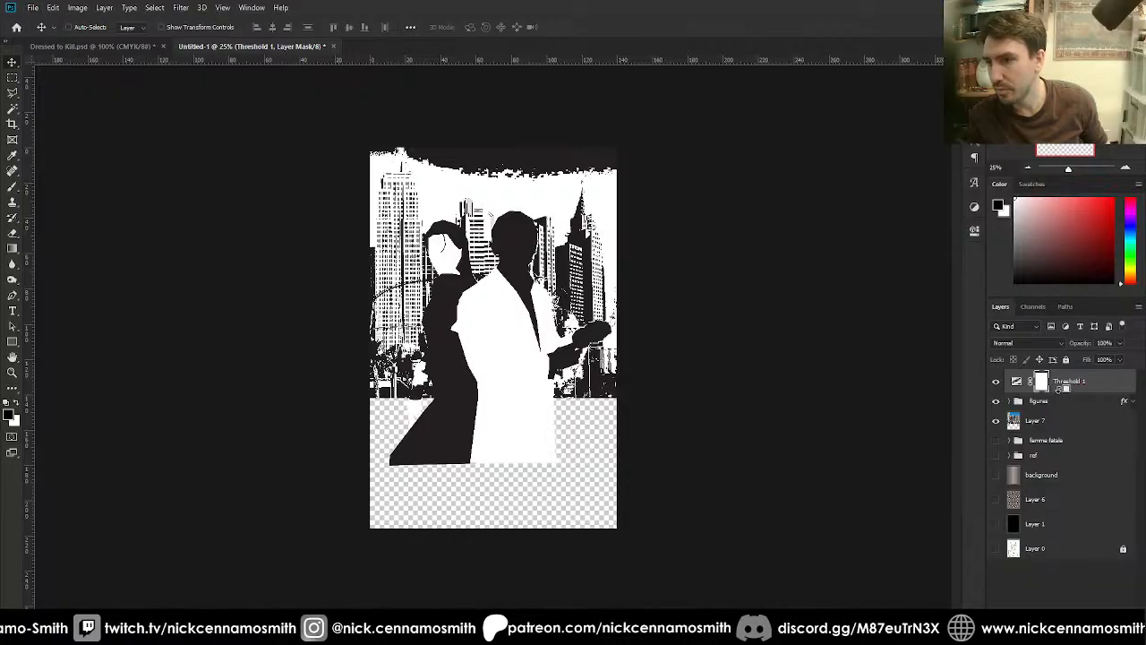
pyautogui.keyDown('alt'); pyautogui.click(1057, 391); pyautogui.keyUp('alt')
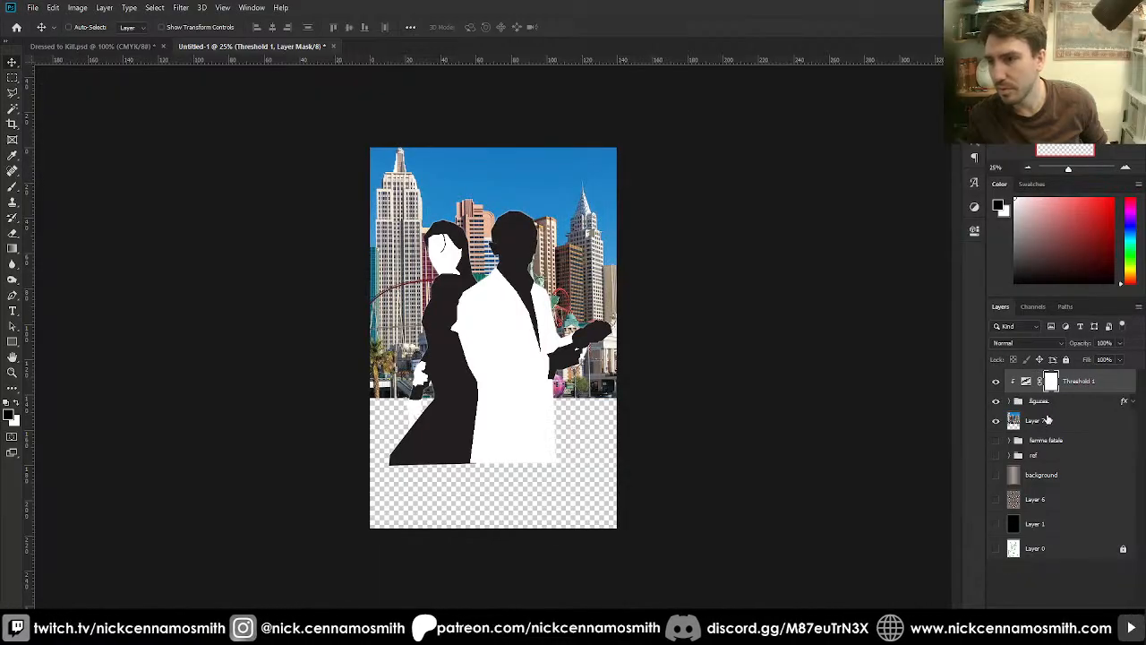
# - Hide the figures group and add a new layer directly above the city skyline photo
pyautogui.click(996, 400)
pyautogui.click(1012, 421)
pyautogui.hotkey('ctrl', 'shift', 'alt', 'n')
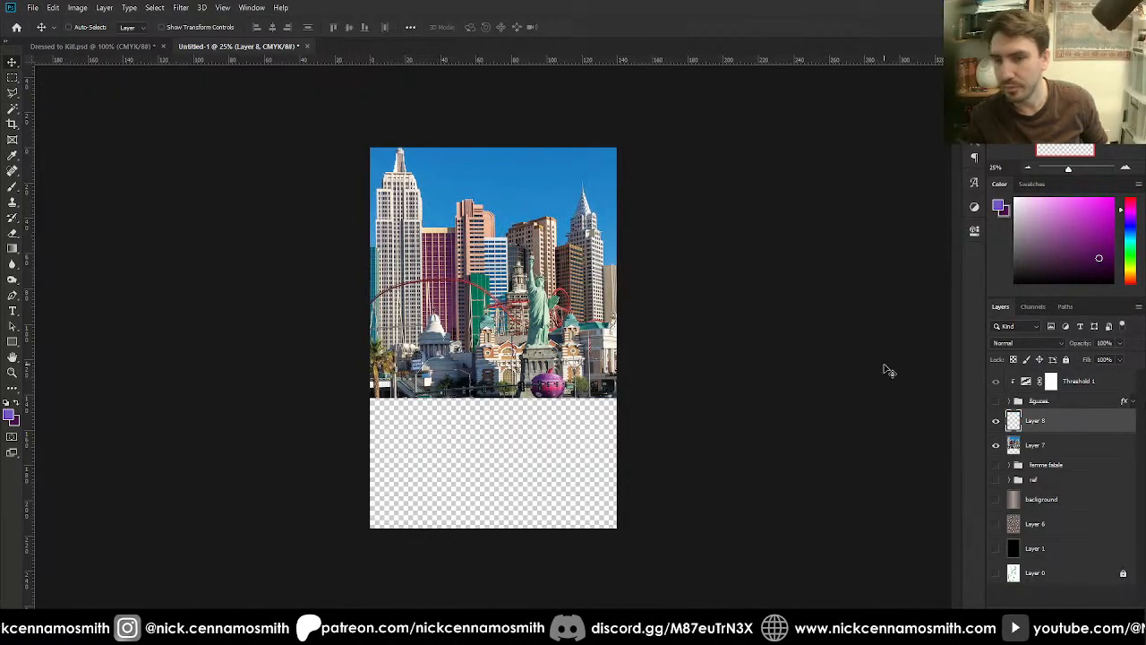
# - Outline the tall white spired skyscraper in the skyline photo with a Polygonal Lasso selection
pyautogui.hotkey('ctrl', '=')
pyautogui.hotkey('ctrl', '=')
pyautogui.hotkey('ctrl', '=')
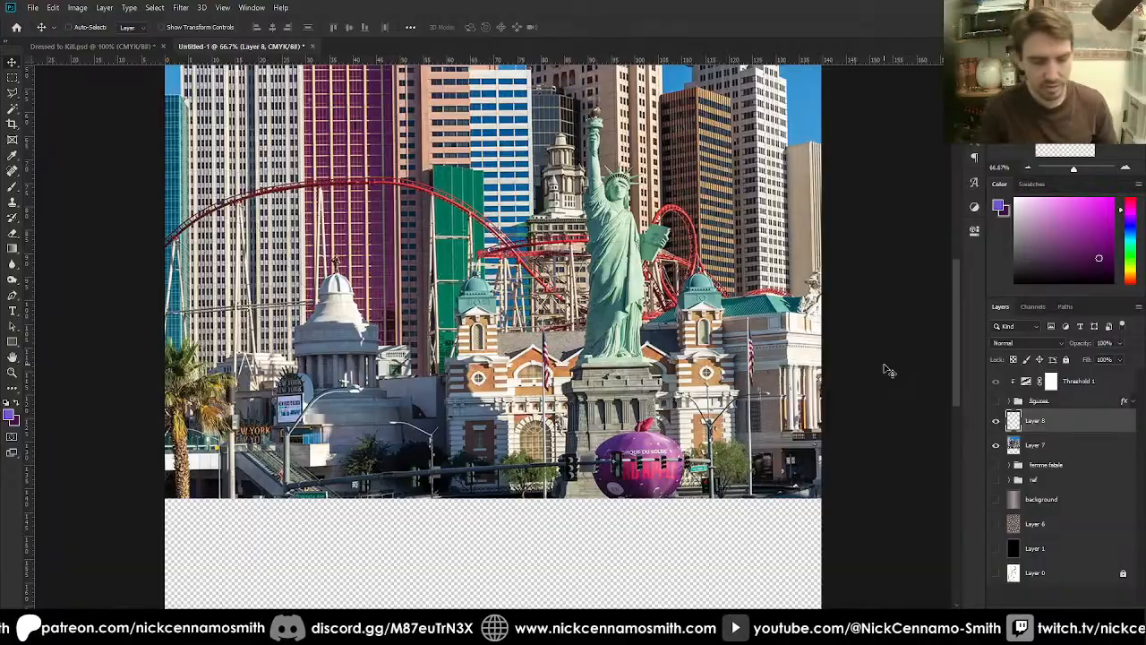
pyautogui.moveTo(555, 282); pyautogui.dragTo(543, 342)
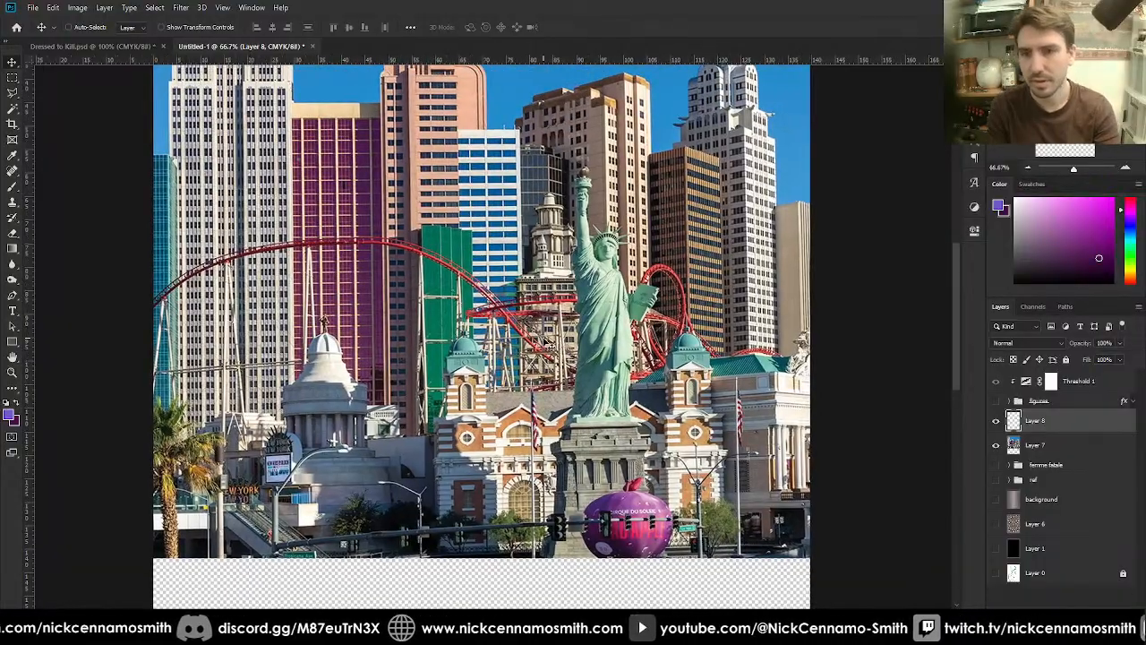
pyautogui.press('l')
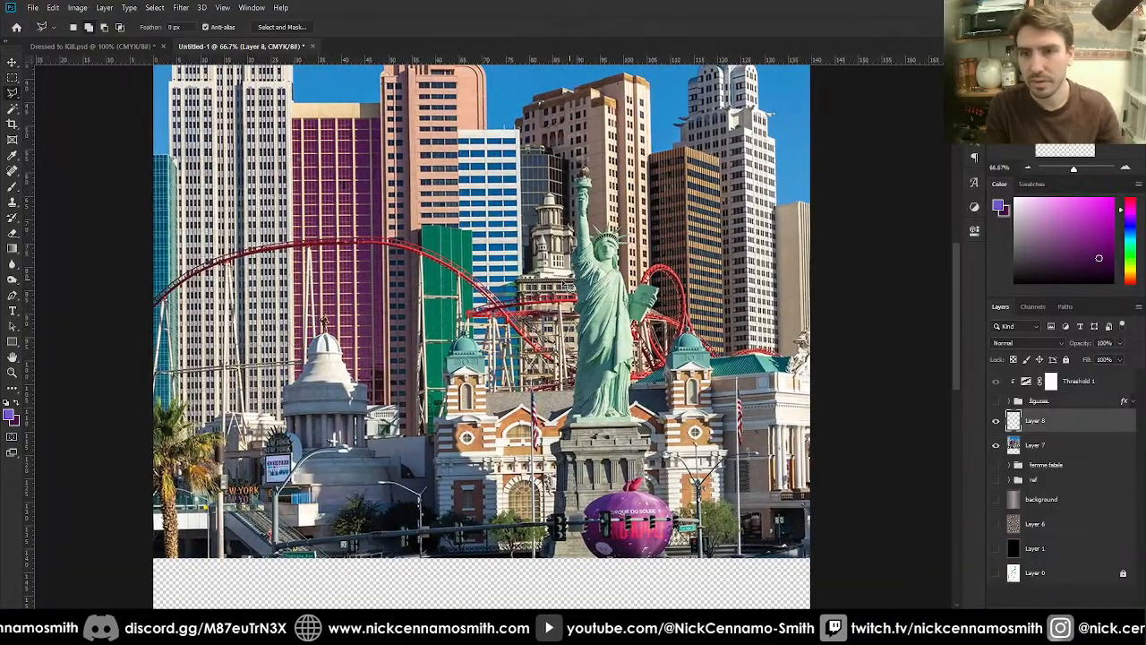
pyautogui.moveTo(411, 296); pyautogui.dragTo(504, 471)
pyautogui.hotkey('ctrl', '-')
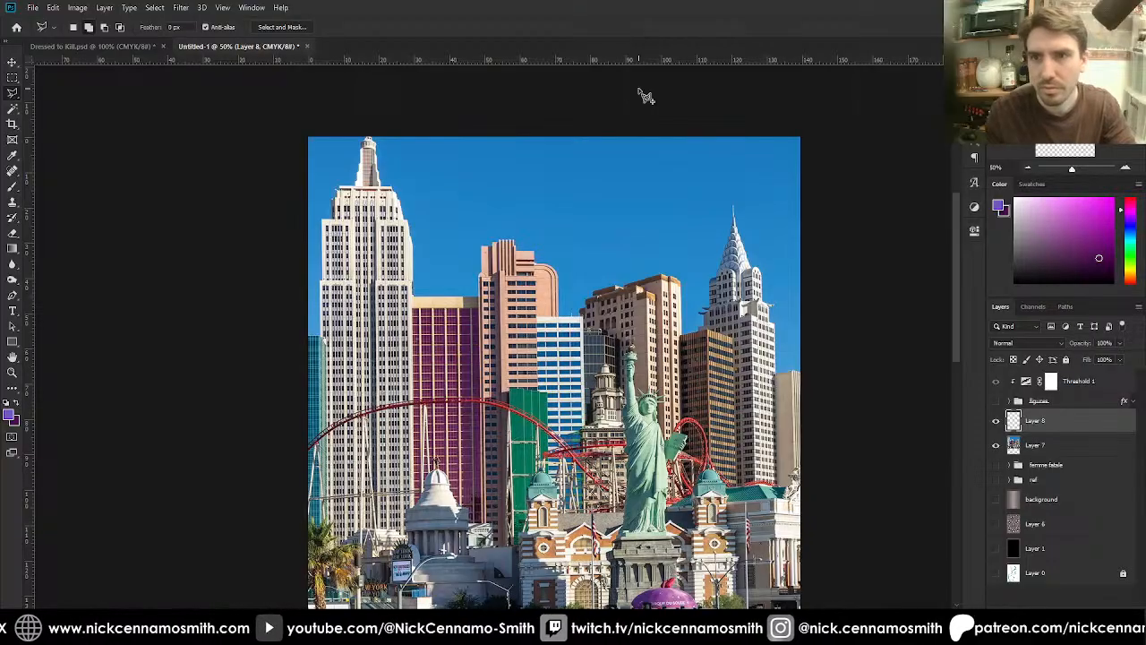
pyautogui.hotkey('ctrl', '+')
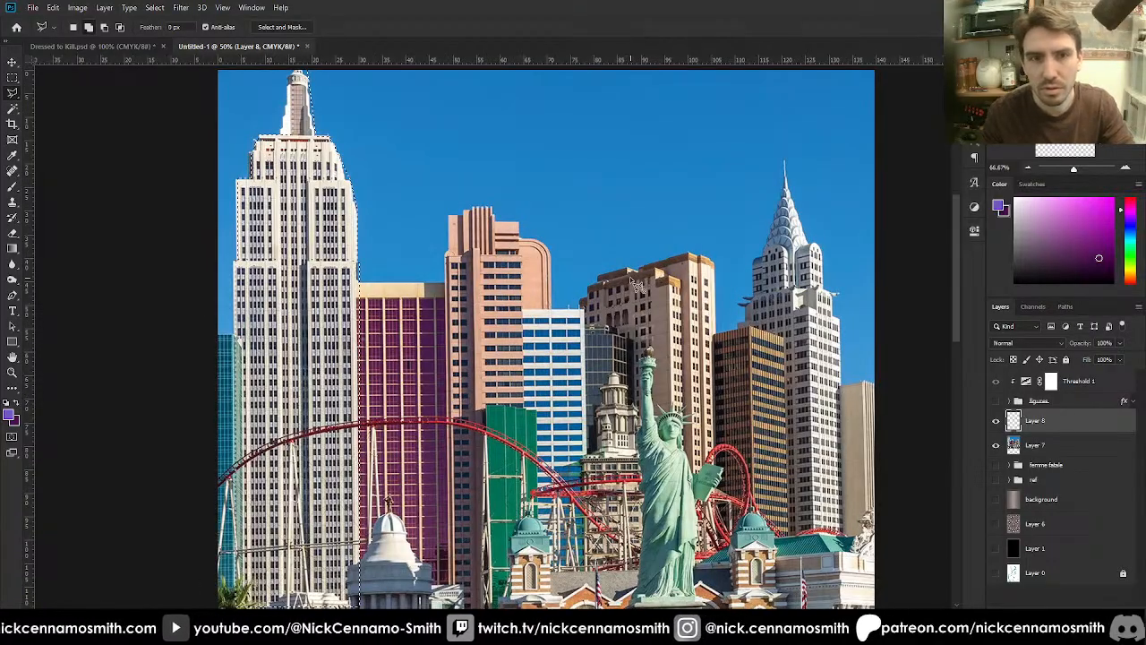
pyautogui.scroll(2, 363, 257)
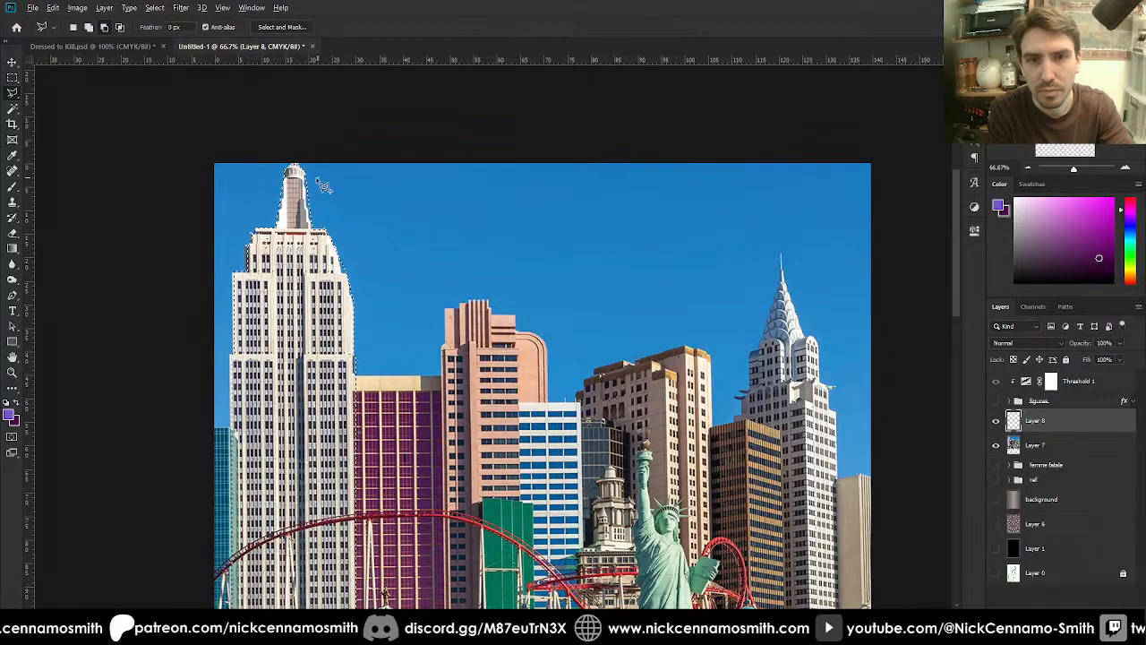
pyautogui.hotkey('ctrl', '-')
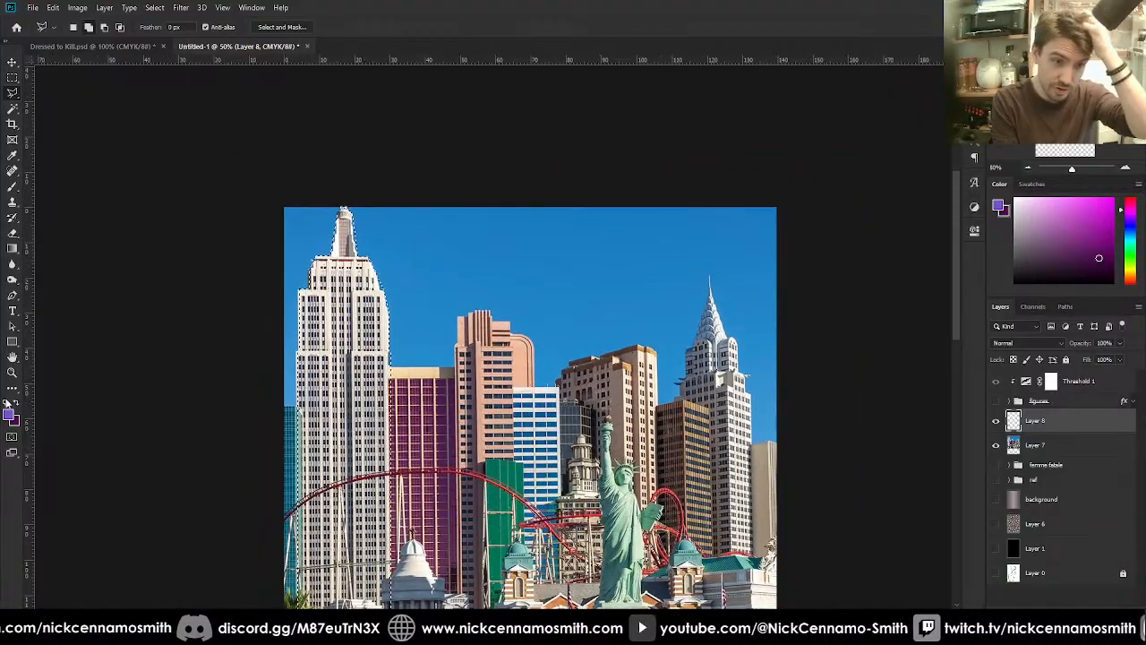
# - Reset the colours to default, fill the selected skyscraper with black using the Paint Bucket, and deselect it
pyautogui.press('d')
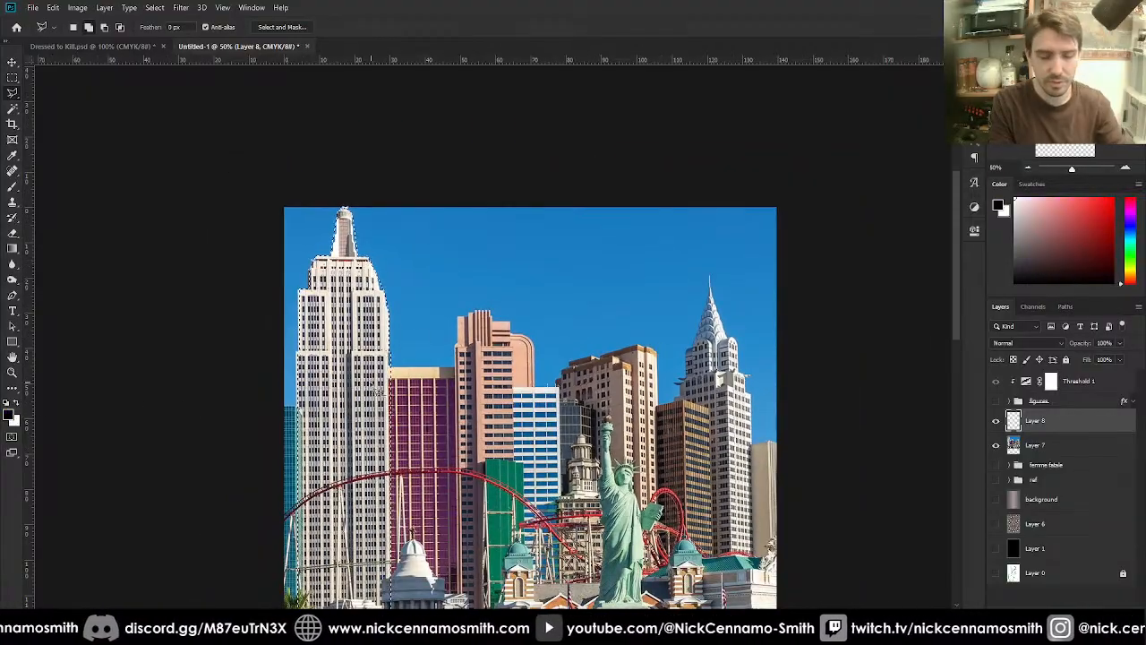
pyautogui.press('g')
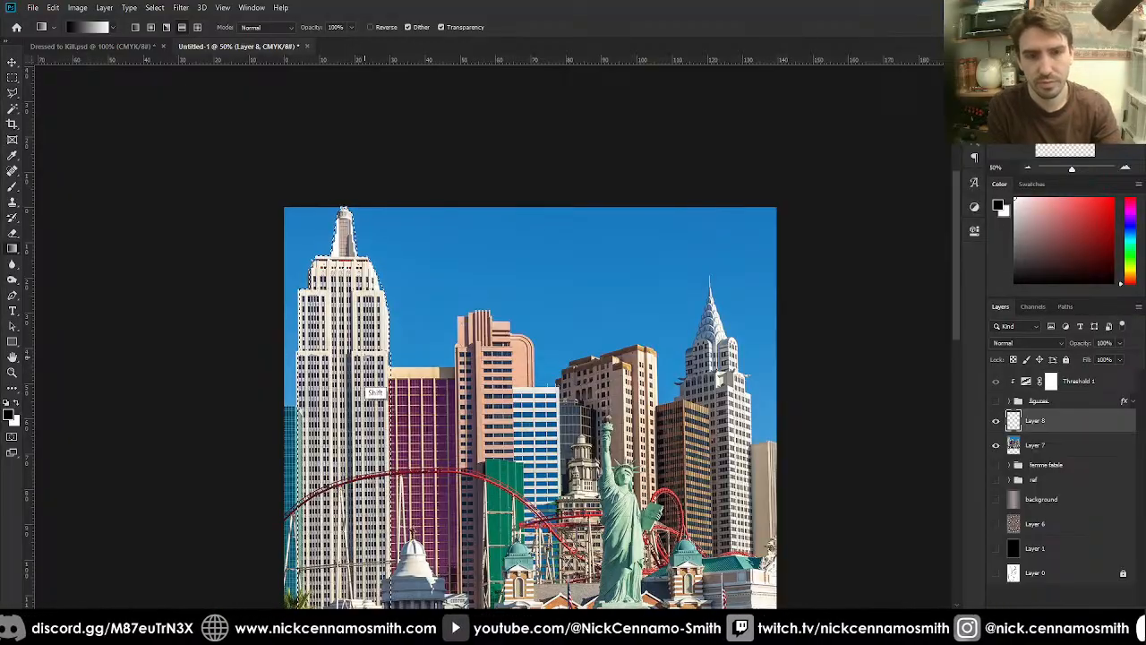
pyautogui.hotkey('shift', 'g')
pyautogui.click(365, 361)
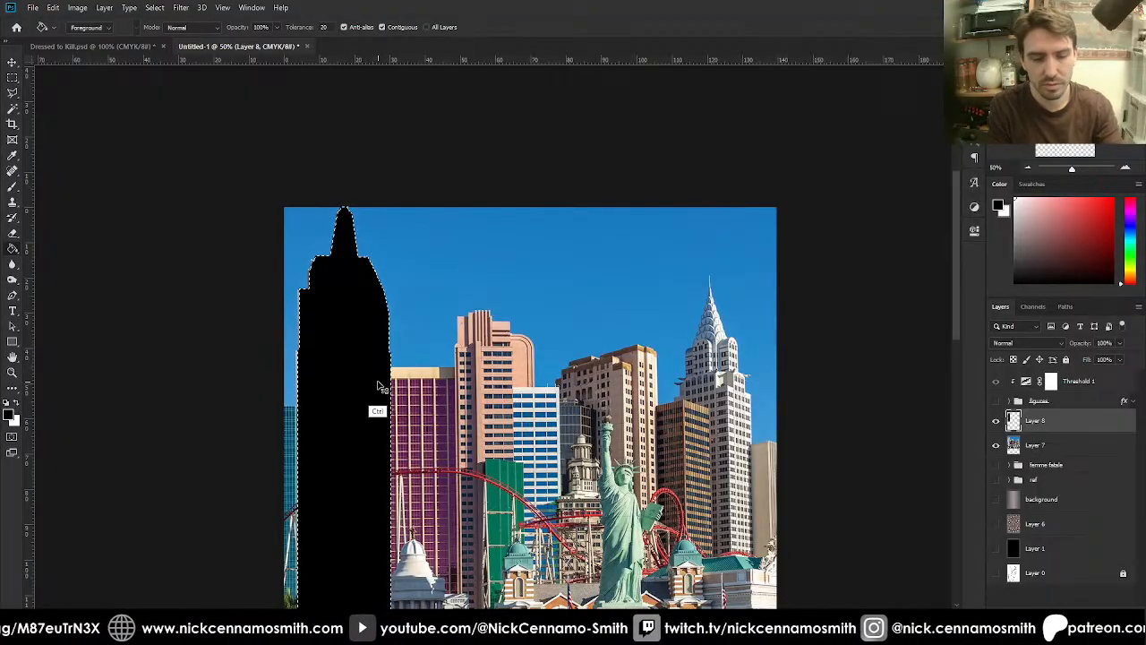
pyautogui.hotkey('ctrl', 'd')
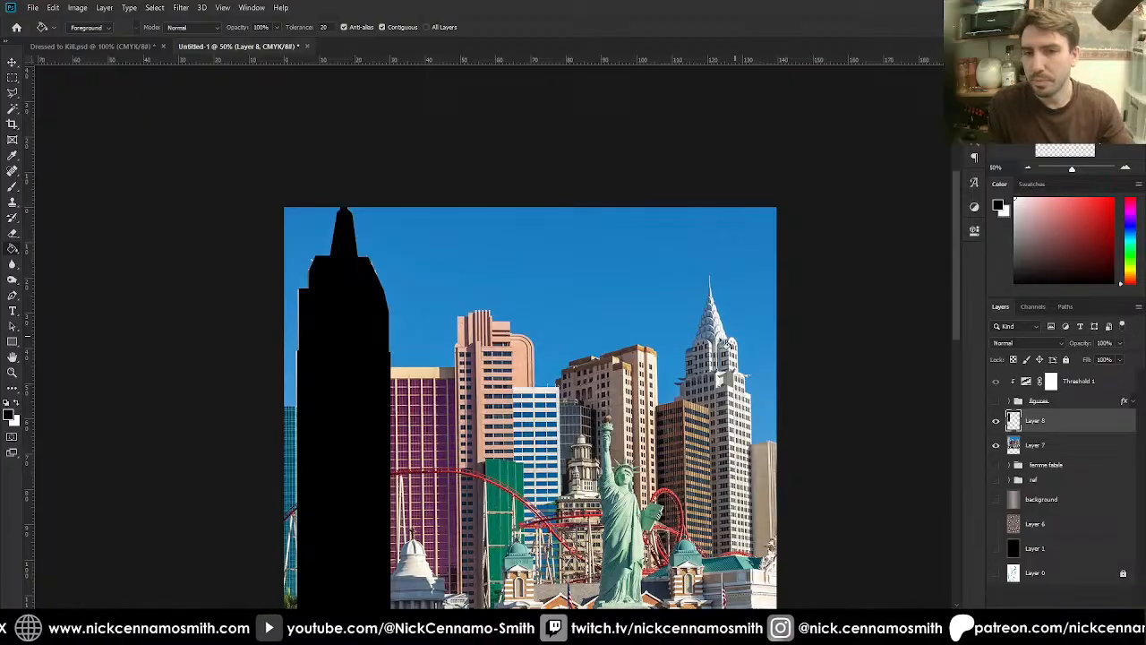
# - Hide the skyscraper silhouette, and on a new layer outline the pink stepped tower and fill it with black
pyautogui.click(996, 421)
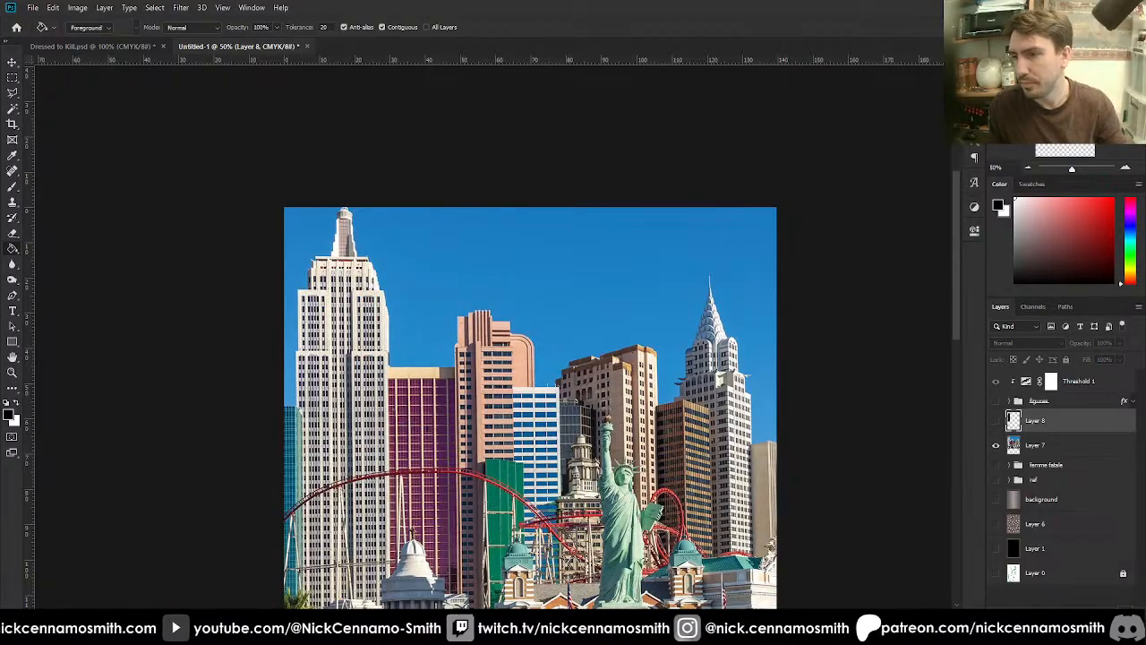
pyautogui.hotkey('ctrl', 'shift', 'alt', 'n')
pyautogui.moveTo(598, 414); pyautogui.dragTo(550, 271)
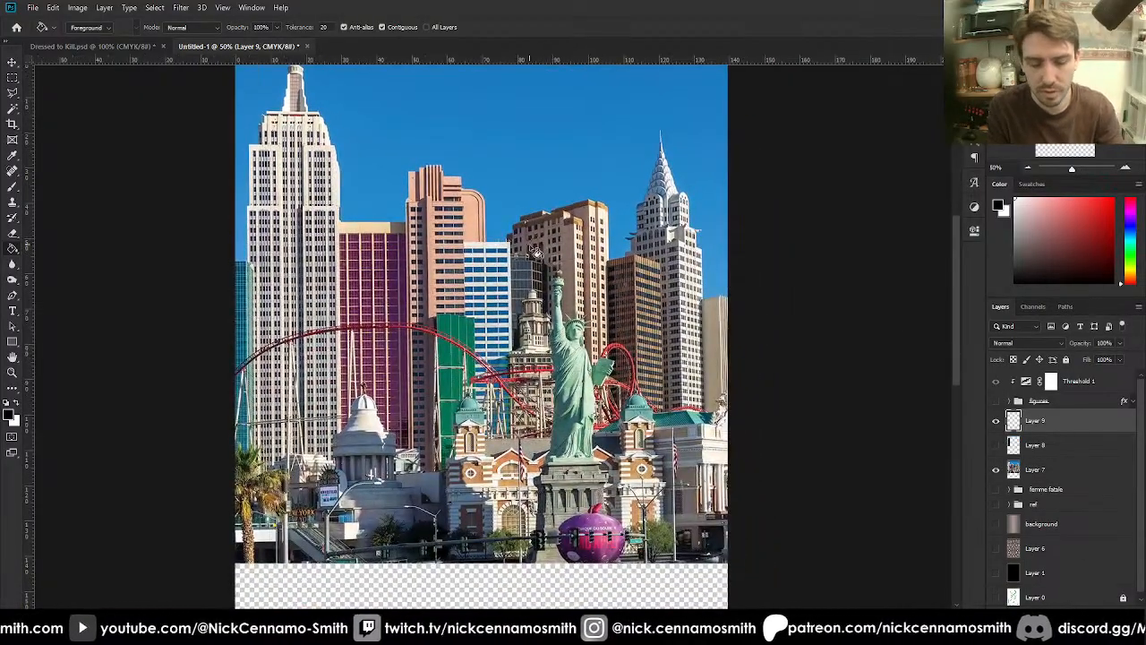
pyautogui.press('l')
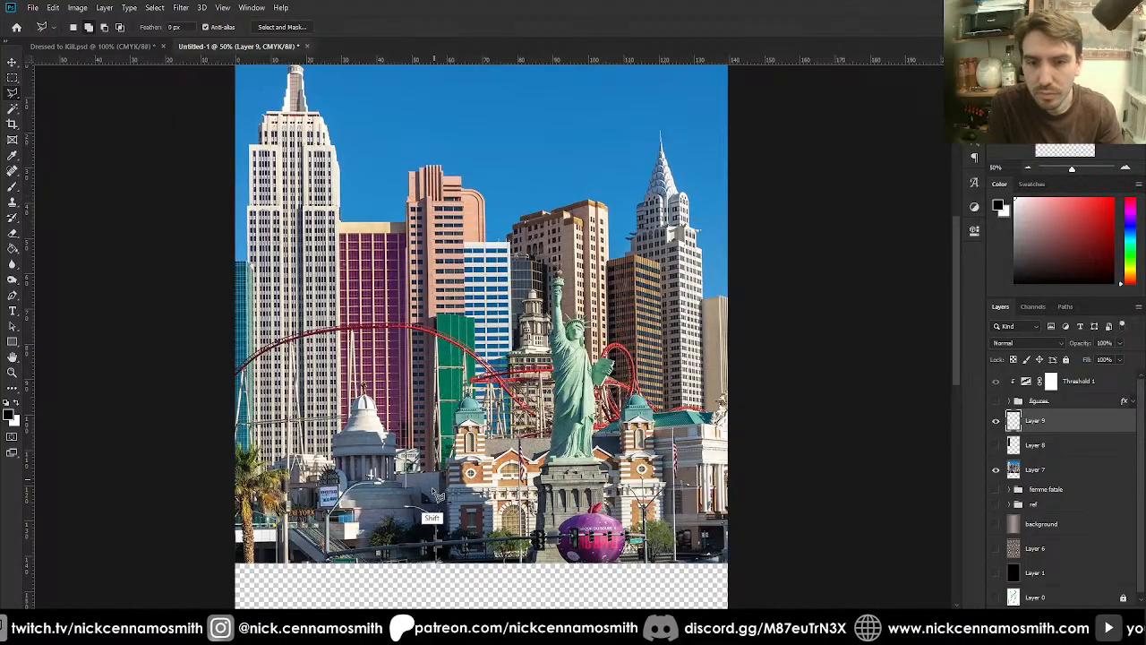
pyautogui.click(408, 507)
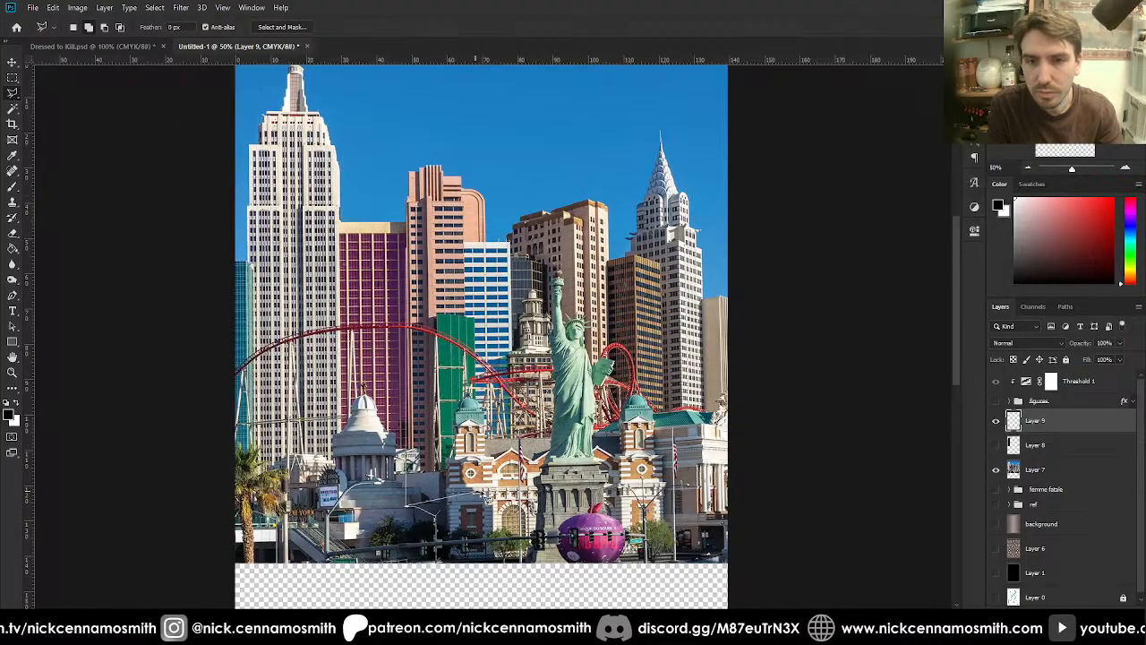
pyautogui.click(479, 509)
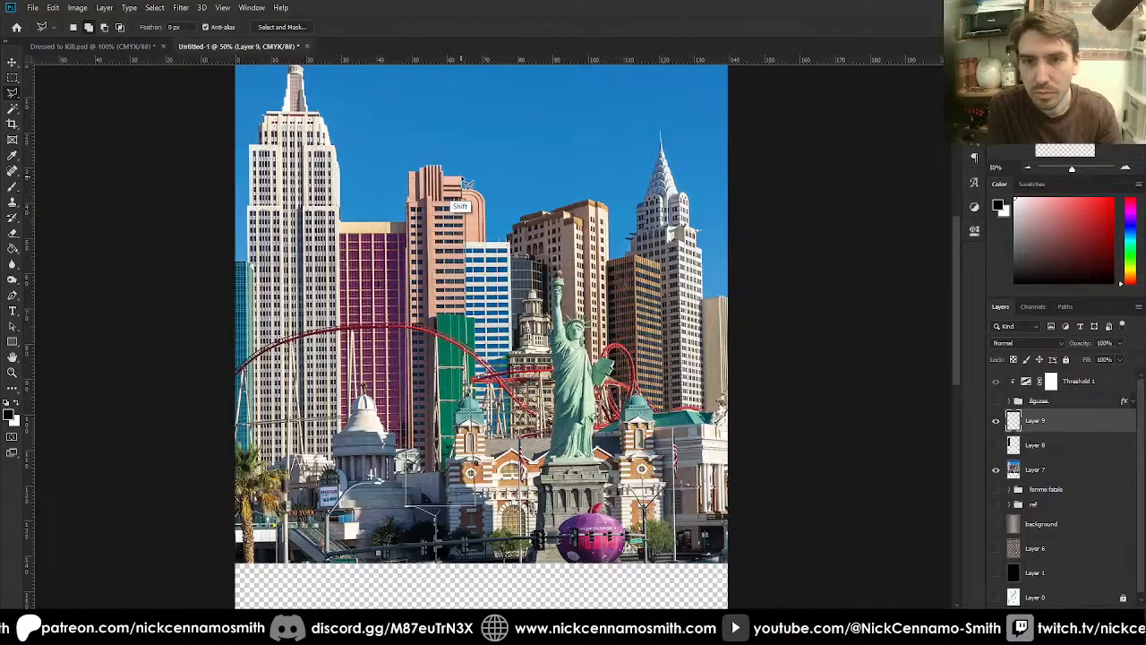
pyautogui.click(414, 177)
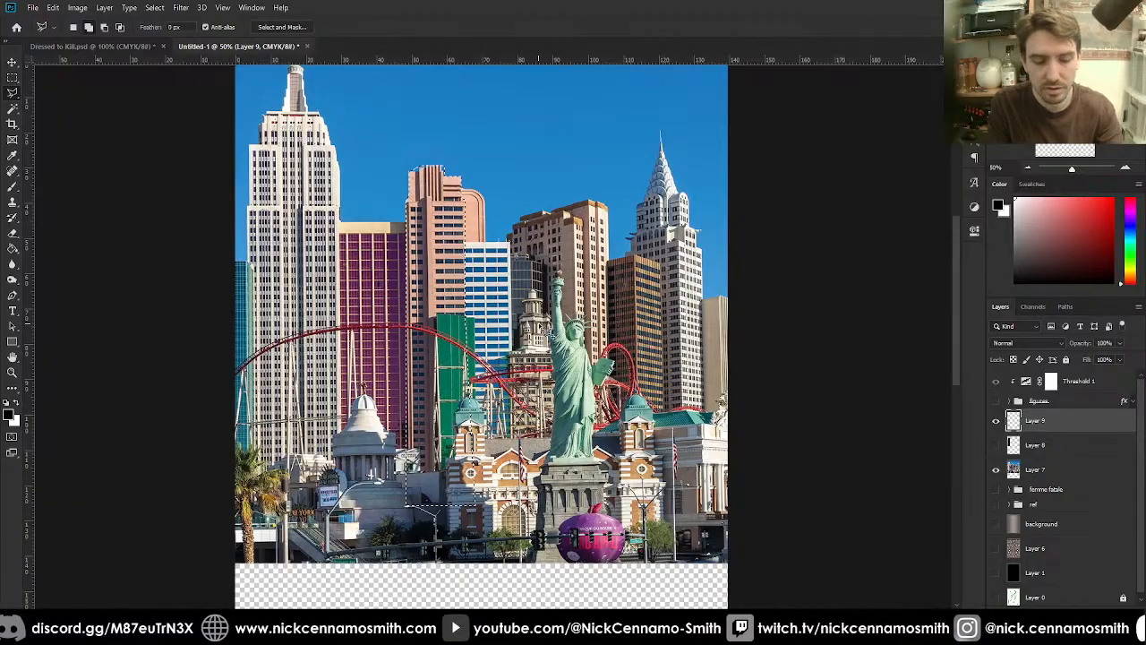
pyautogui.press('g')
pyautogui.click(453, 291)
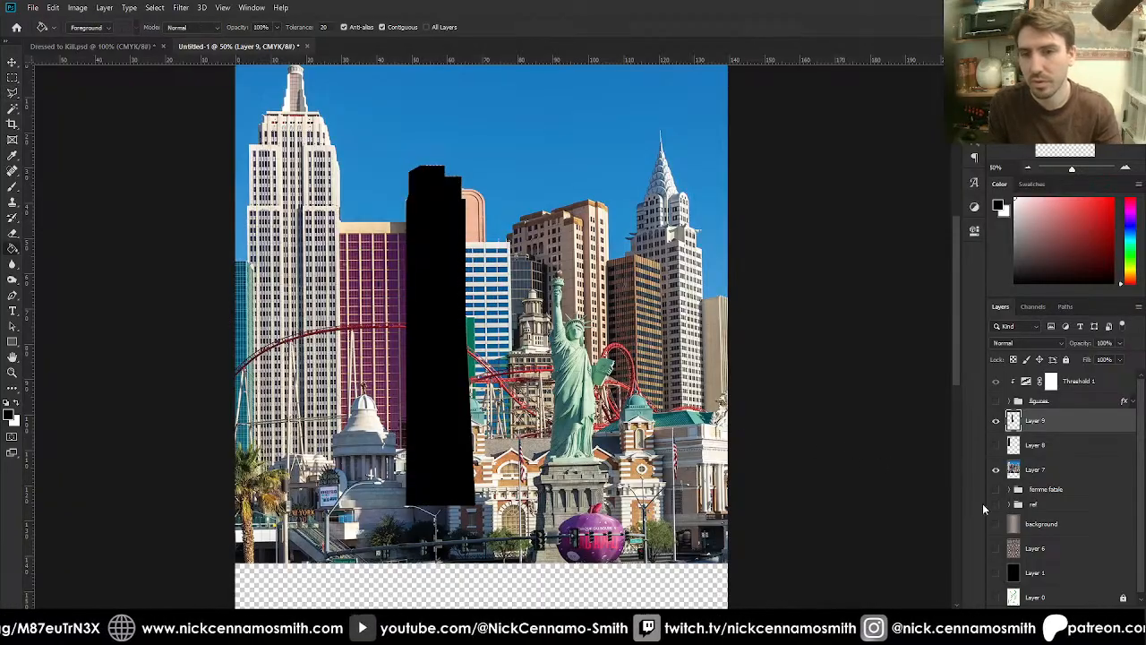
# - Hide the pink tower's silhouette, and on a new layer outline the blue-and-white striped building and fill it with black
pyautogui.hotkey('ctrl', 'shift', 'alt', 'n')
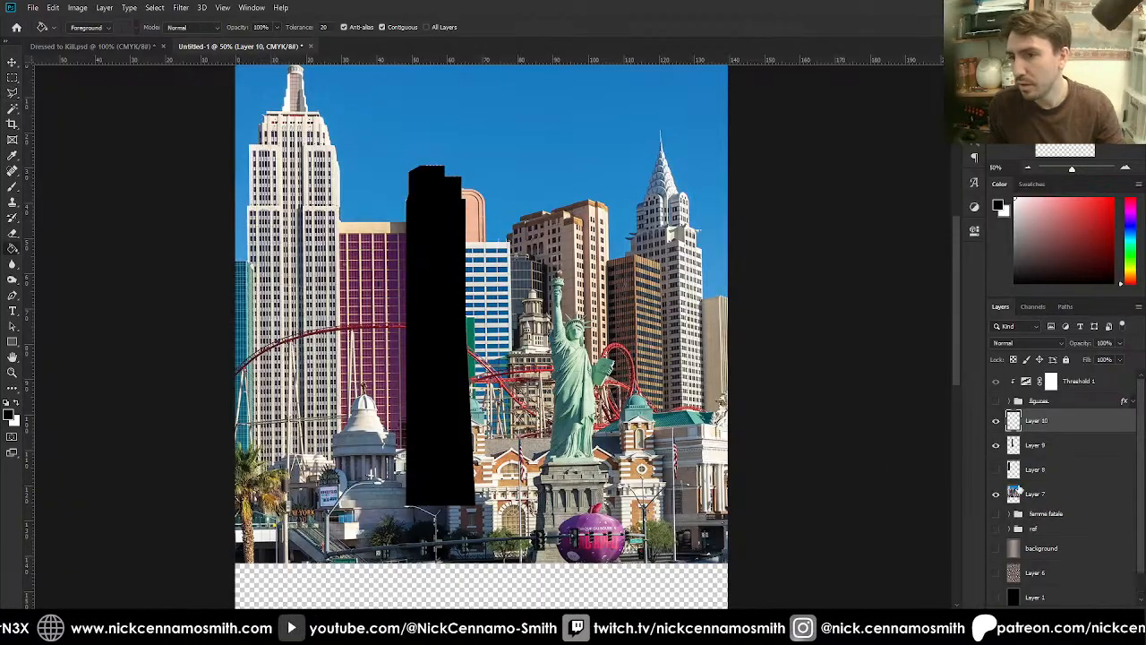
pyautogui.click(995, 446)
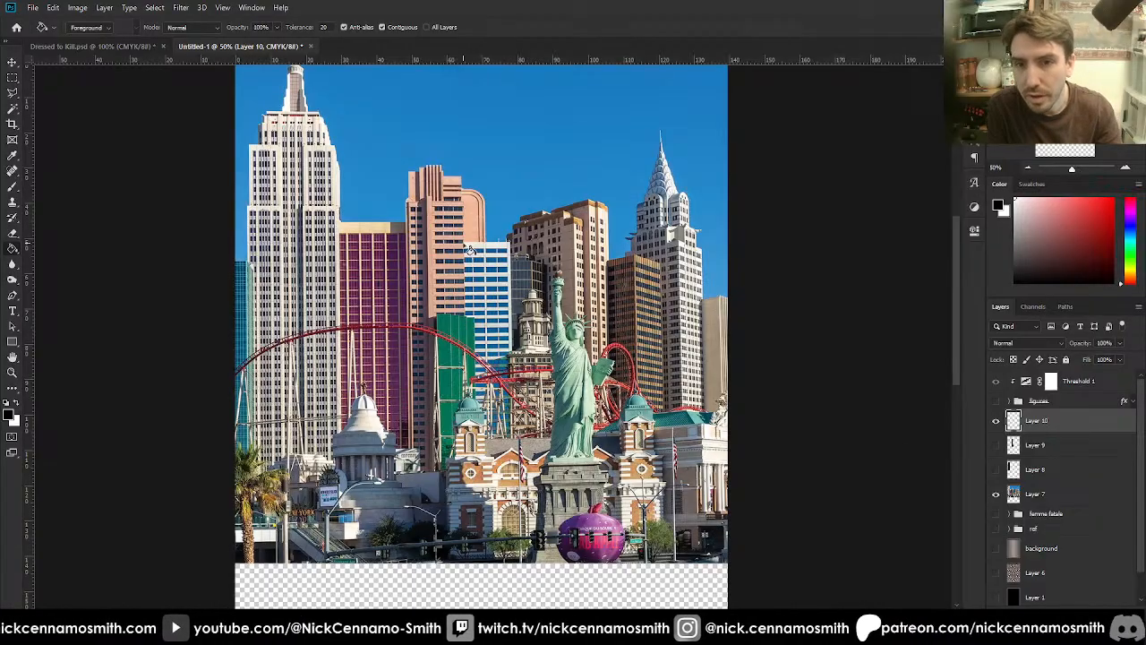
pyautogui.keyDown('shift'); pyautogui.click(510, 247); pyautogui.keyUp('shift')
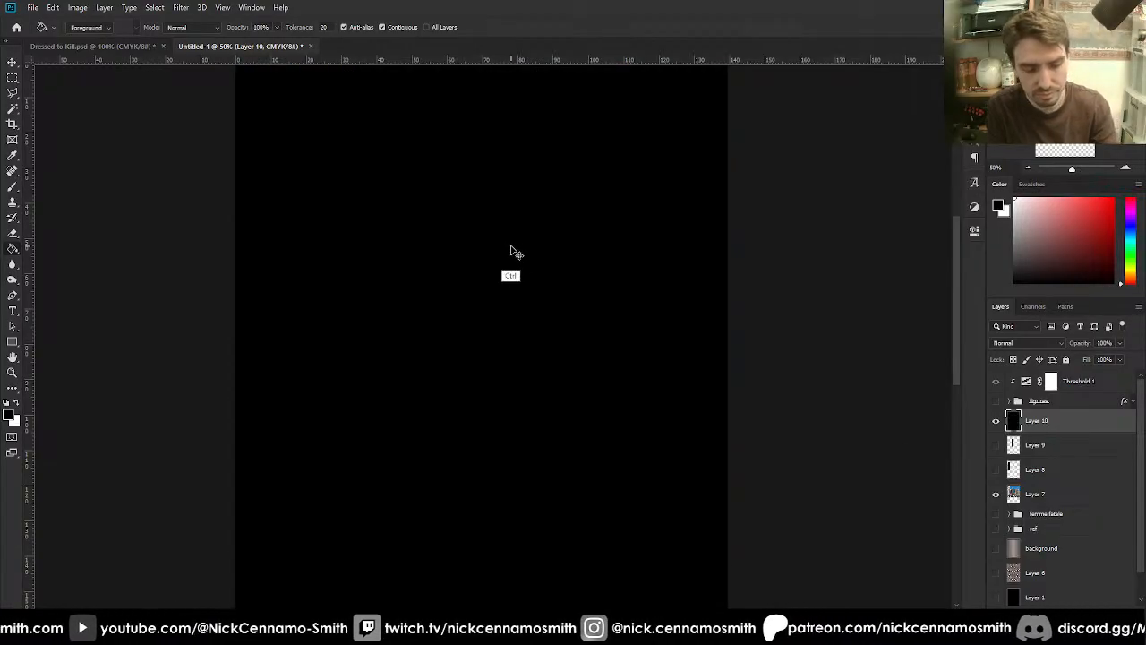
pyautogui.hotkey('ctrl', 'z')
pyautogui.press('l')
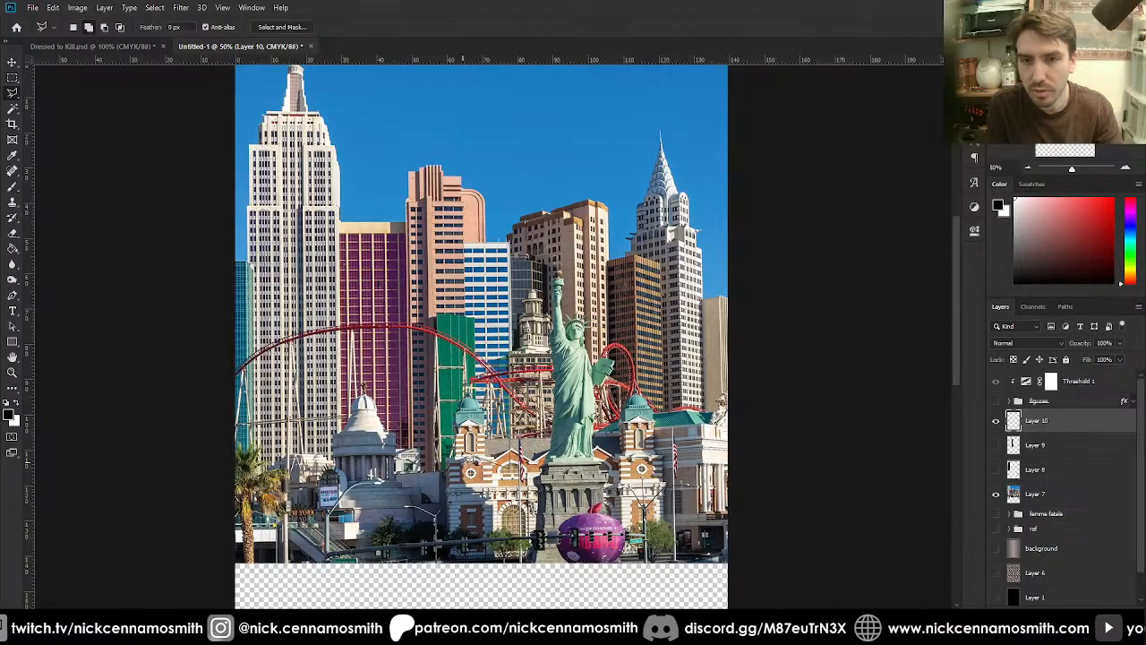
pyautogui.moveTo(464, 469); pyautogui.dragTo(510, 242)
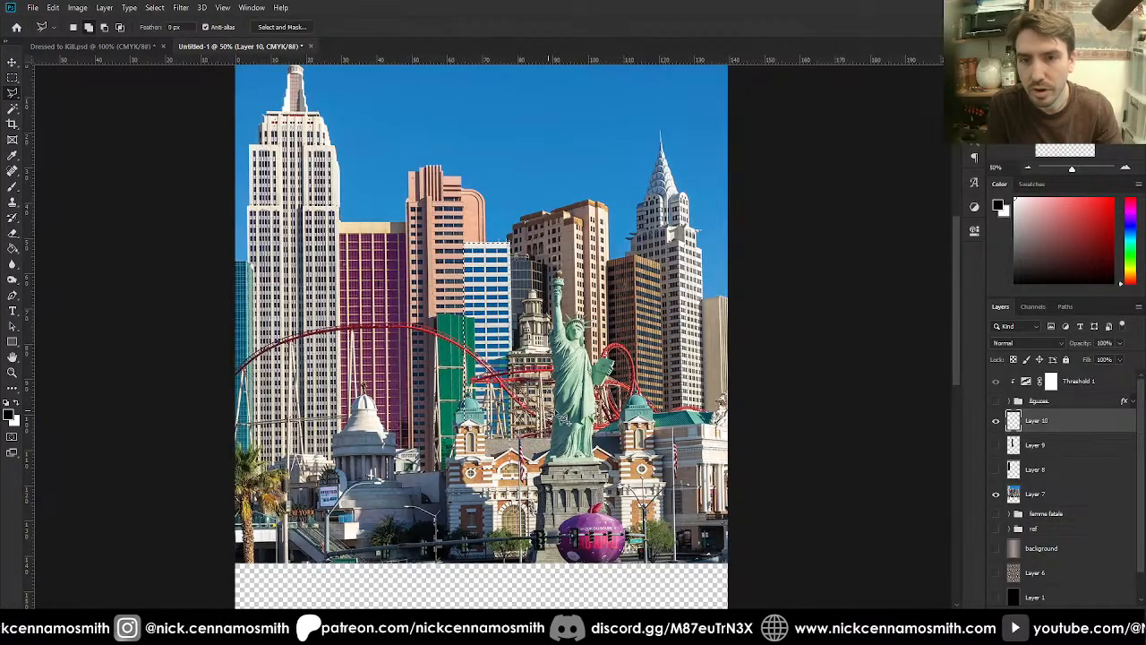
pyautogui.press('g')
pyautogui.click(475, 358)
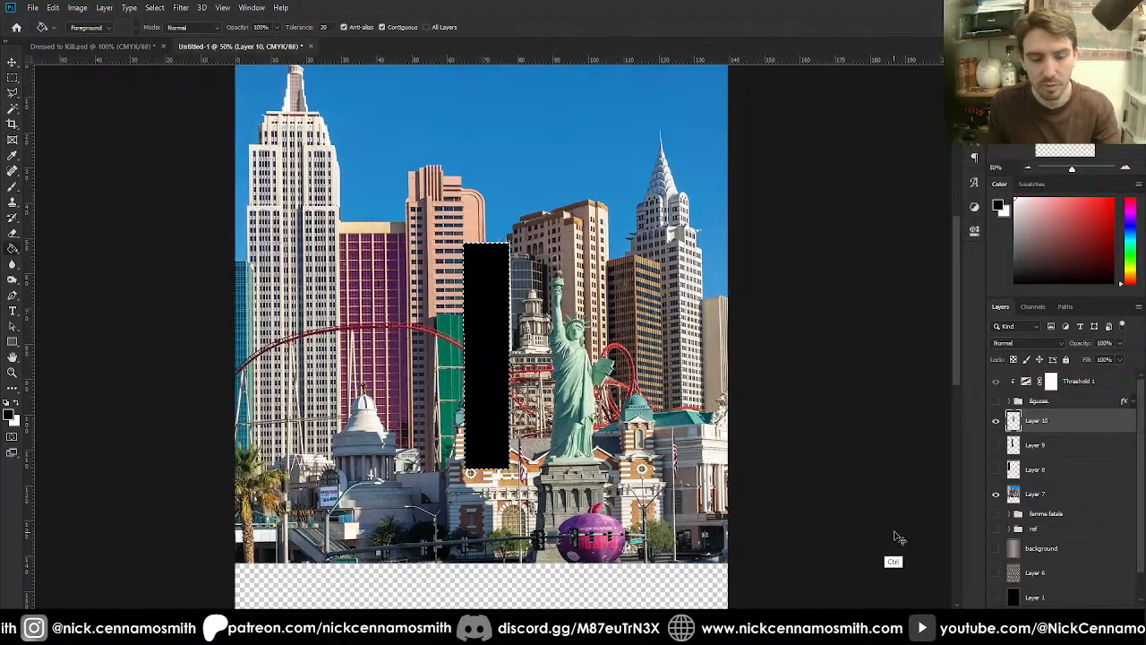
# - Hide the striped building's silhouette, and on a new layer outline the green building and fill it with black
pyautogui.click(1109, 614)
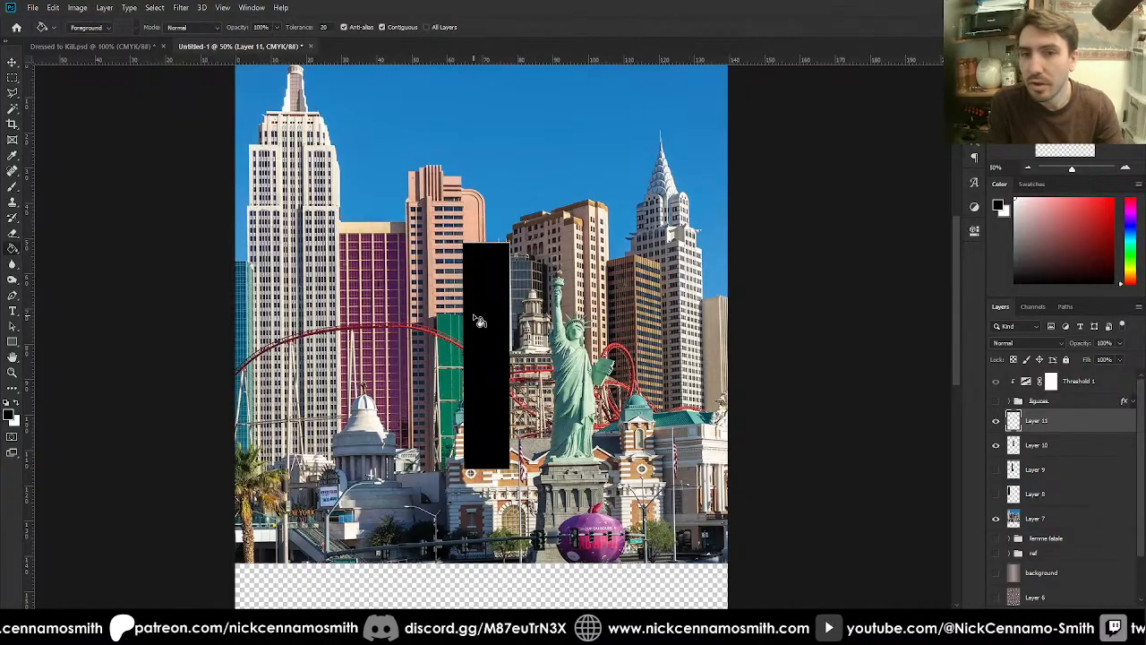
pyautogui.click(996, 445)
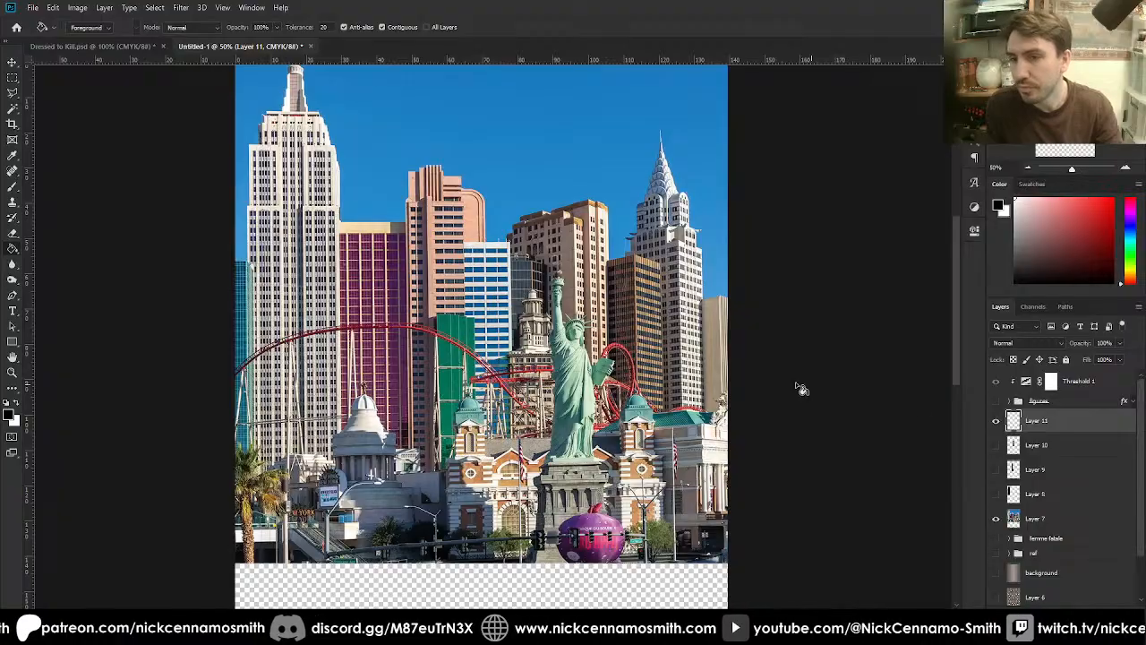
pyautogui.press('l')
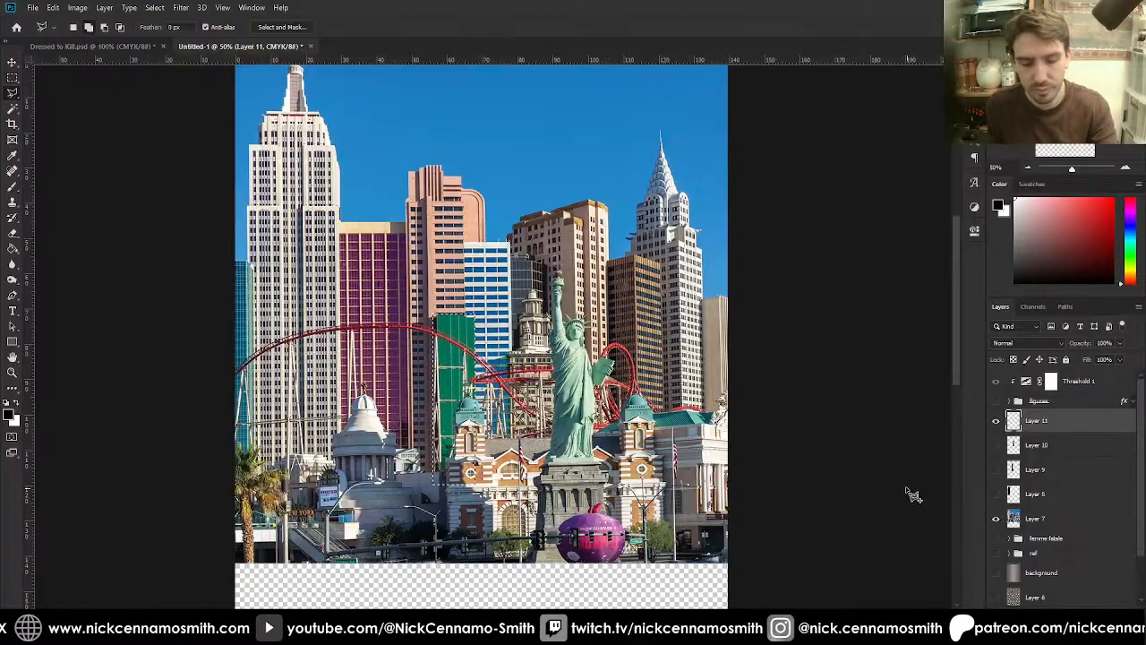
pyautogui.press('g')
pyautogui.click(454, 403)
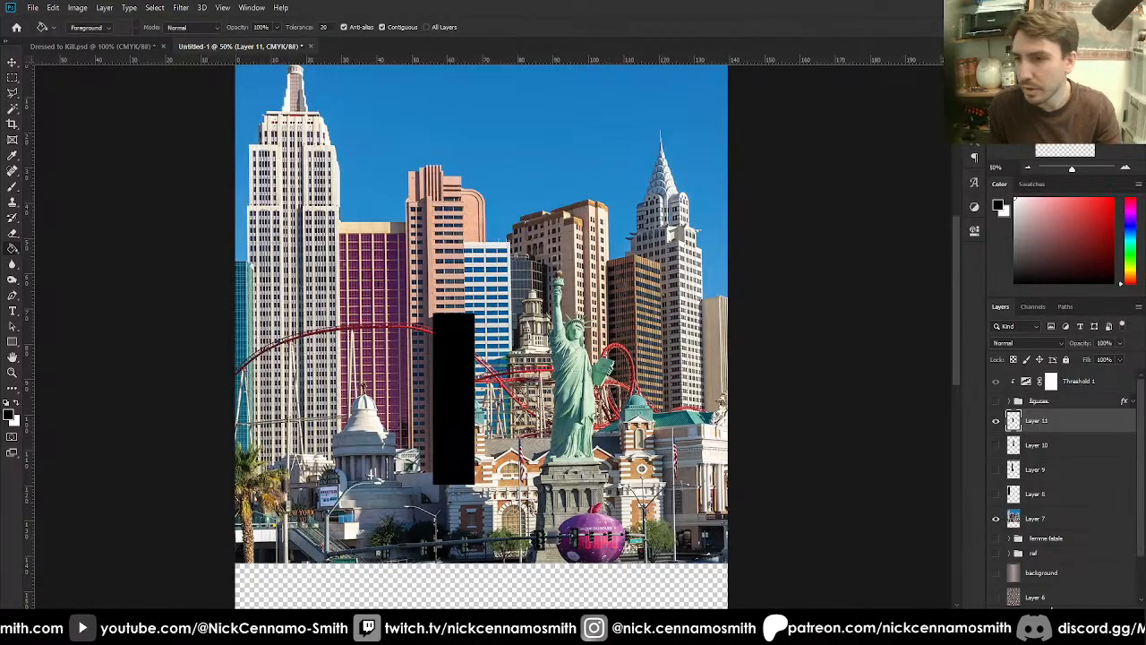
# - Add a new layer above the building silhouettes, preview the silhouettes together over the photo, and hide them all
pyautogui.hotkey('ctrl', 'shift', 'alt', 'n')
pyautogui.click(996, 445)
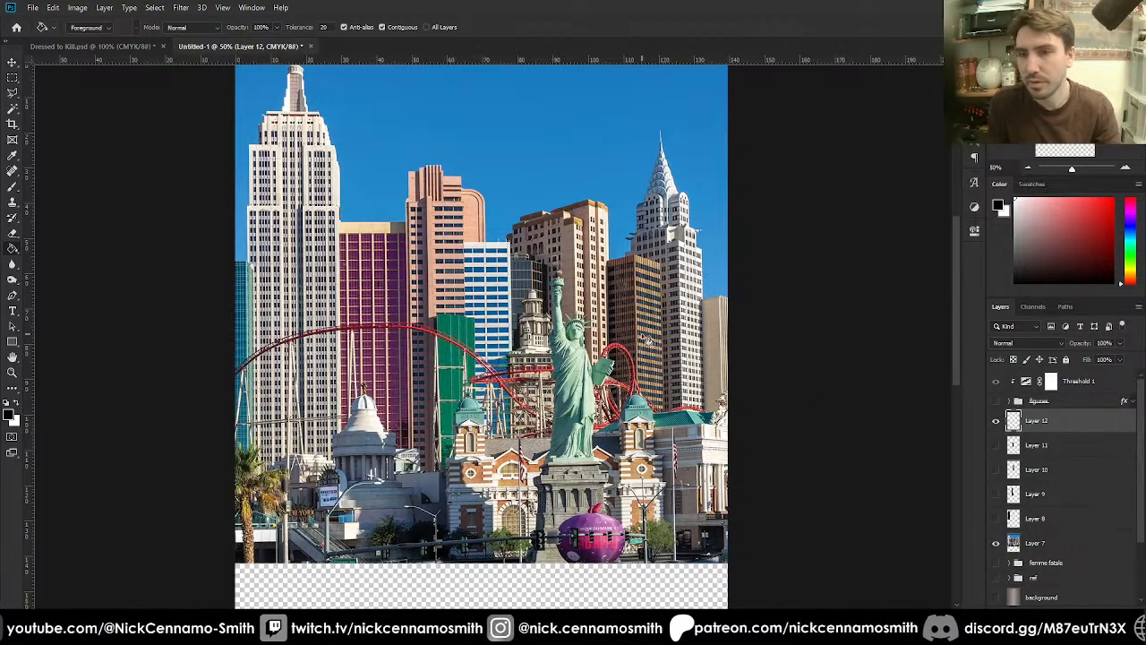
pyautogui.press('l')
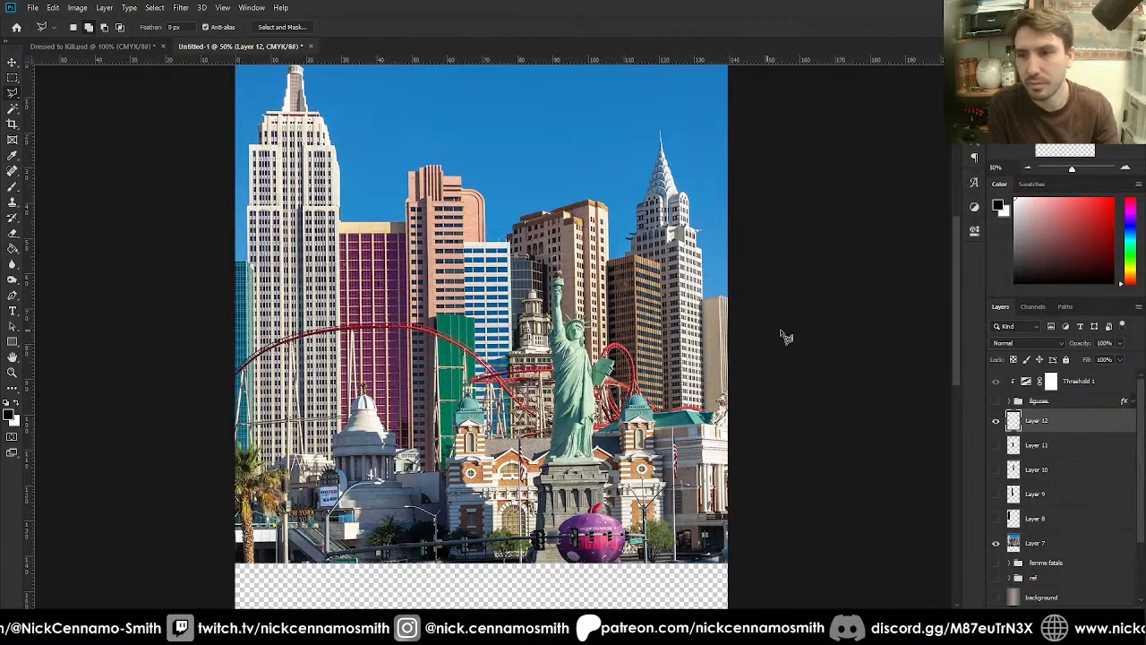
pyautogui.click(996, 445)
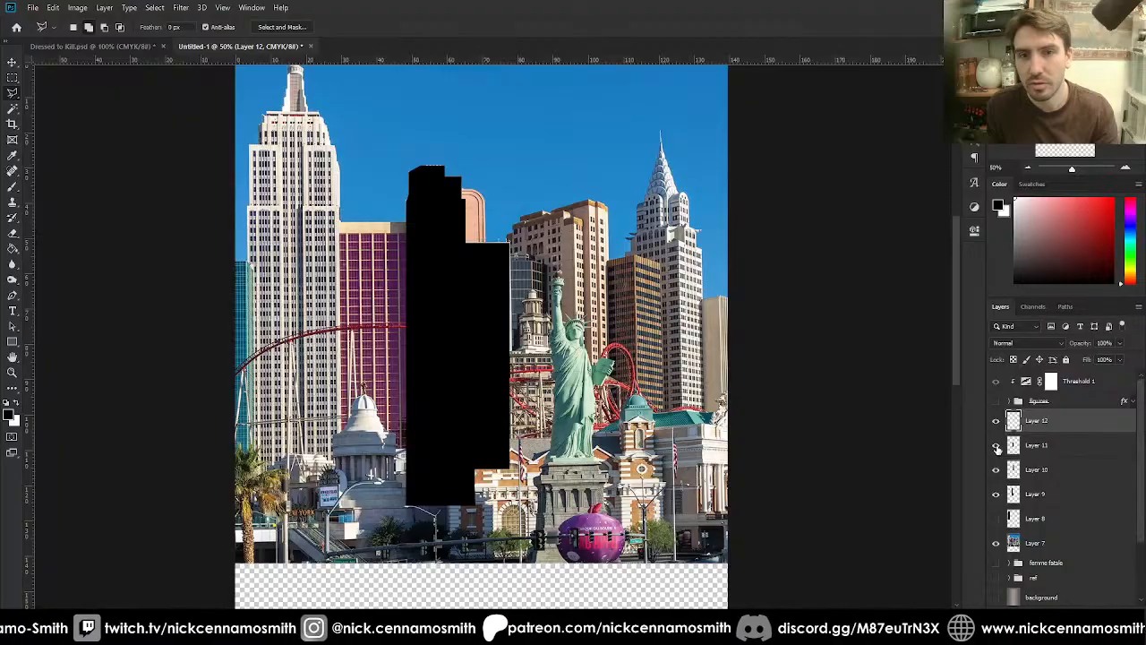
pyautogui.click(995, 520)
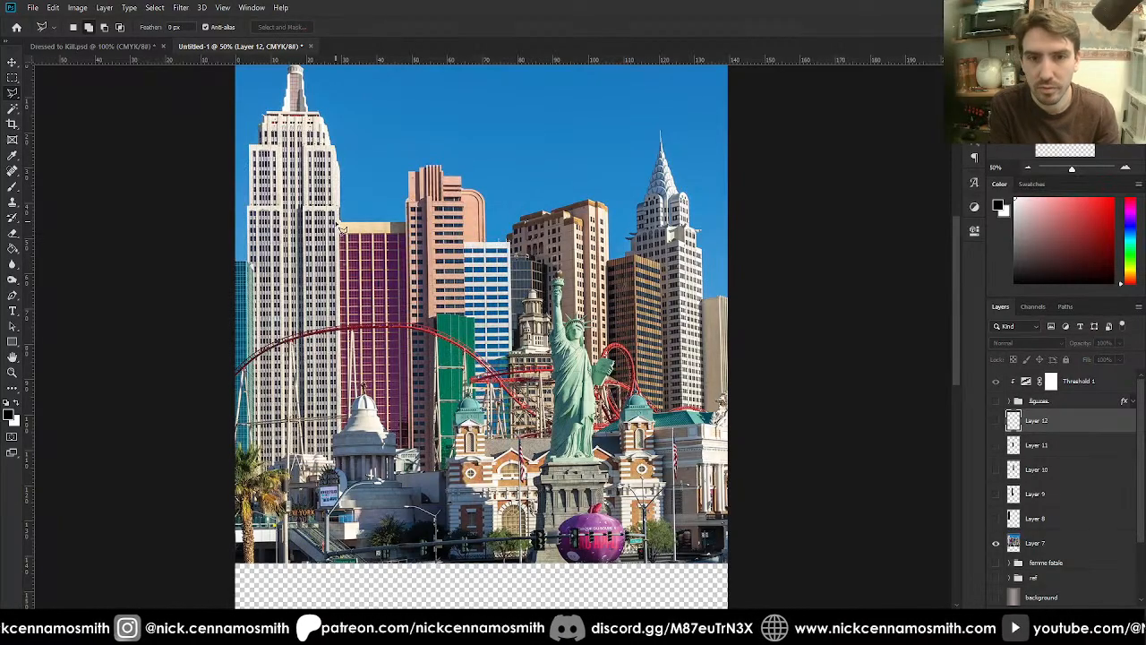
# - Outline the purple building with a straight-edged selection and fill it with black on a new layer
pyautogui.click(341, 231)
pyautogui.keyDown('shift'); pyautogui.click(411, 231); pyautogui.keyUp('shift')
pyautogui.keyDown('shift'); pyautogui.click(428, 474); pyautogui.keyUp('shift')
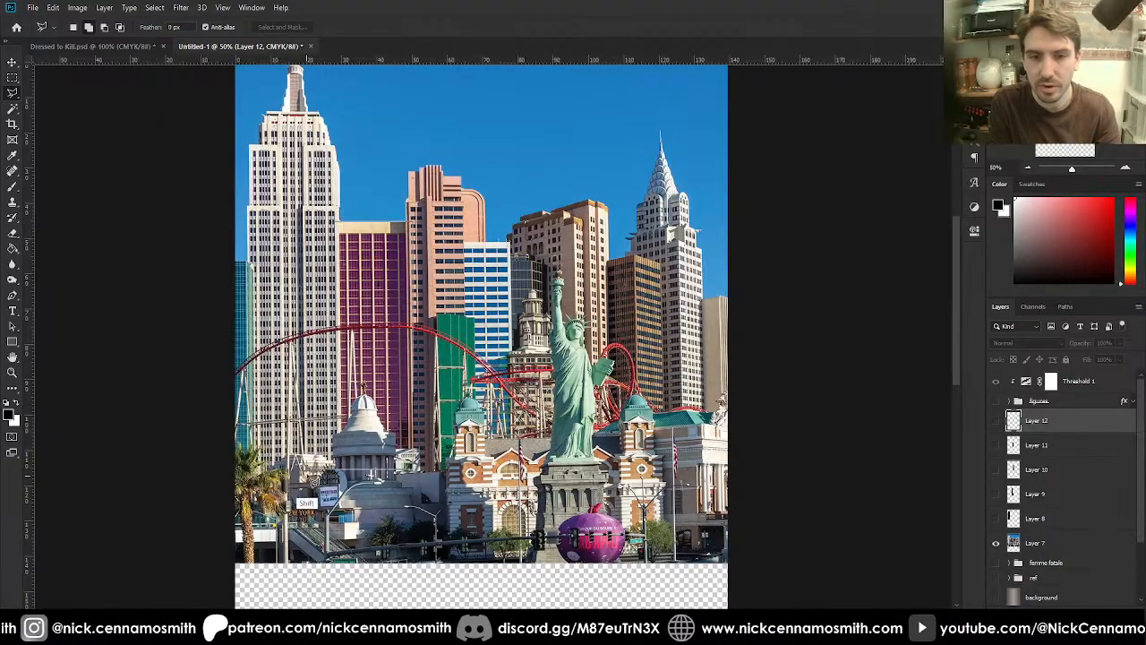
pyautogui.keyDown('shift'); pyautogui.click(328, 470); pyautogui.keyUp('shift')
pyautogui.click(333, 224)
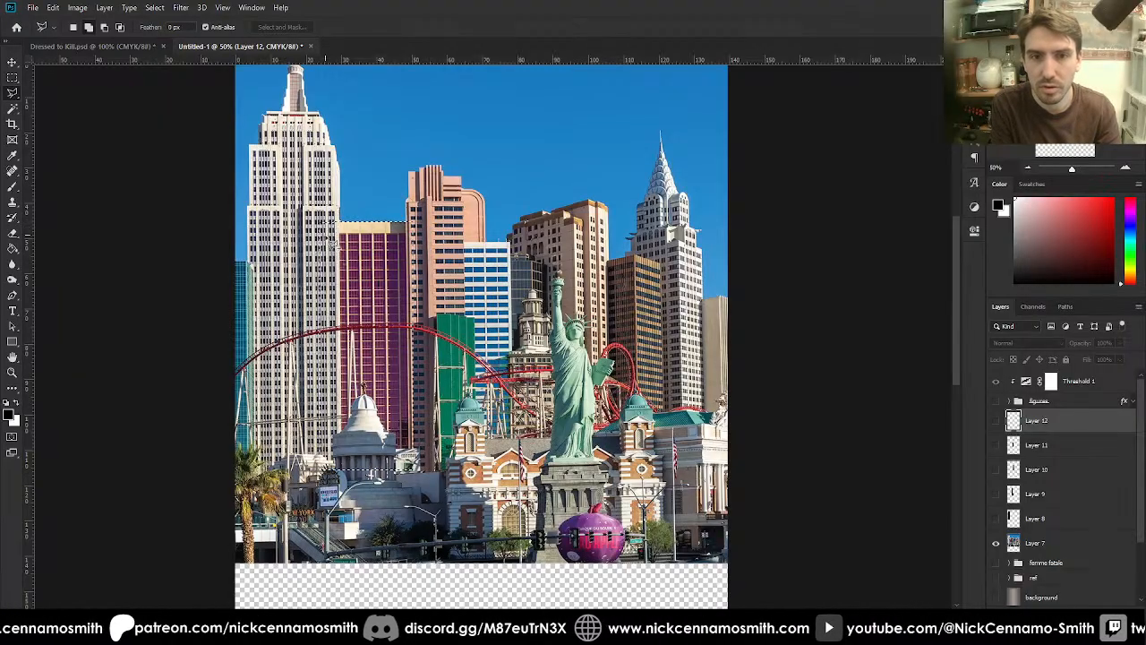
pyautogui.press('g')
pyautogui.click(377, 297)
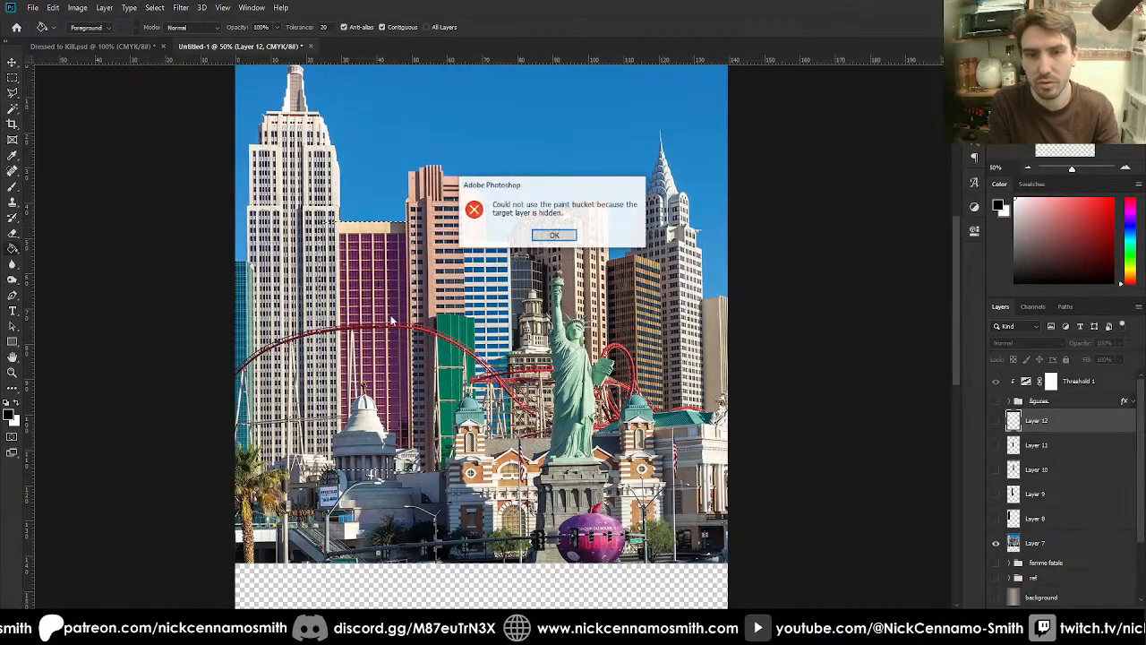
pyautogui.click(554, 236)
pyautogui.click(1112, 614)
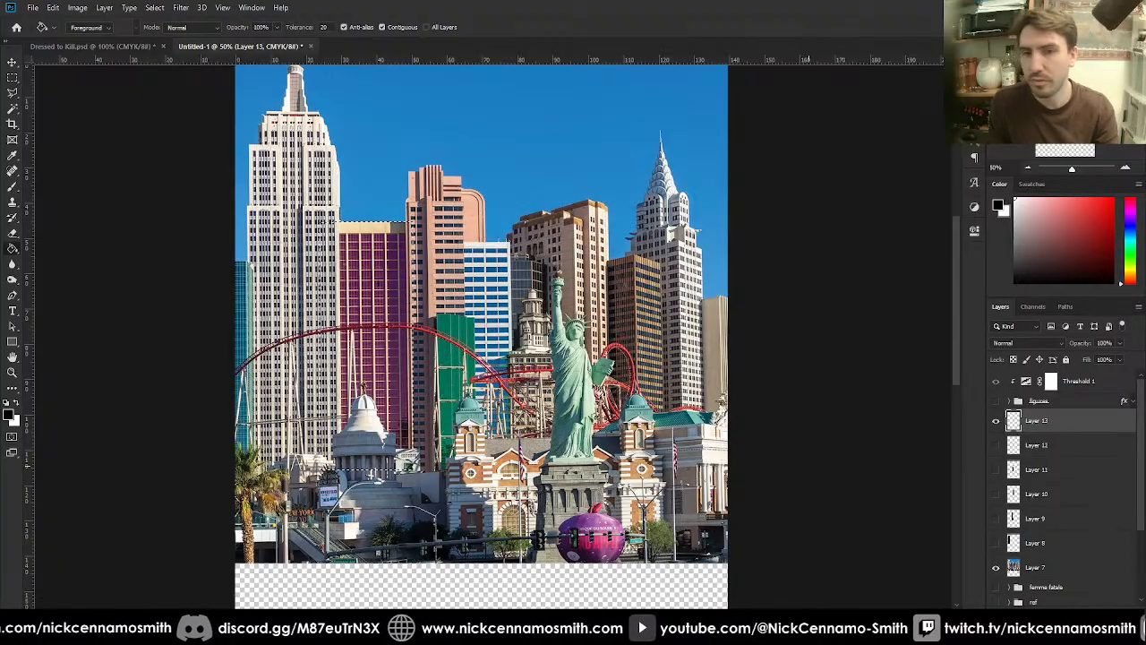
pyautogui.click(394, 326)
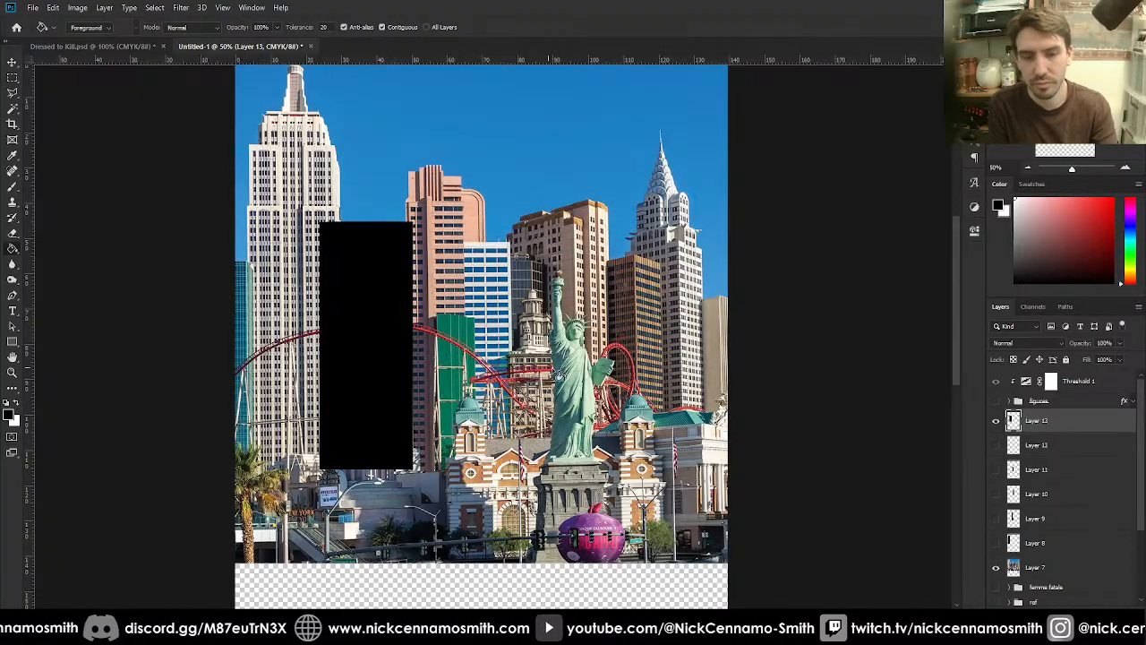
# - Hide the purple building's silhouette, and on a new layer outline the dark glass building behind the statue and fill it with black
pyautogui.click(997, 421)
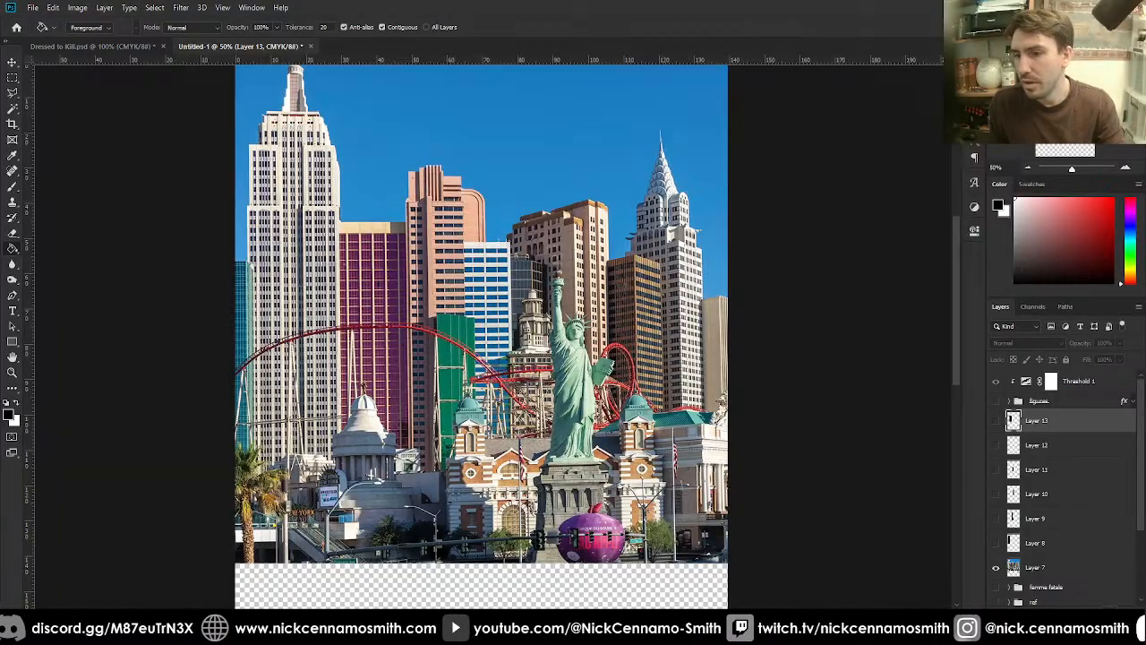
pyautogui.hotkey('ctrl', 'shift', 'alt', 'n')
pyautogui.press('l')
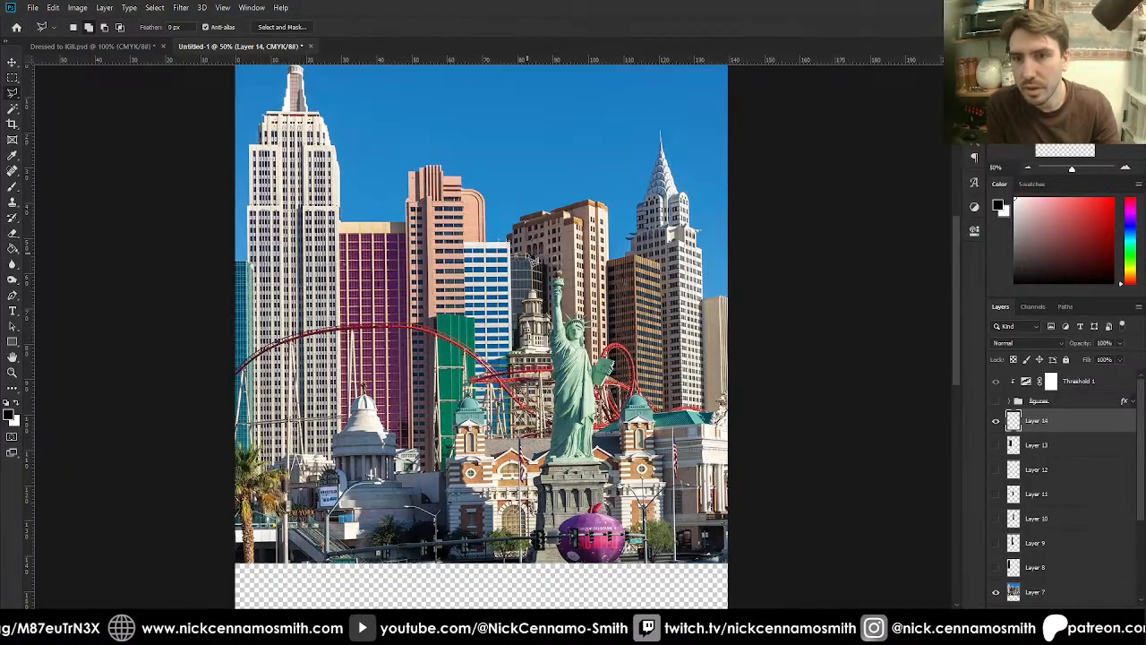
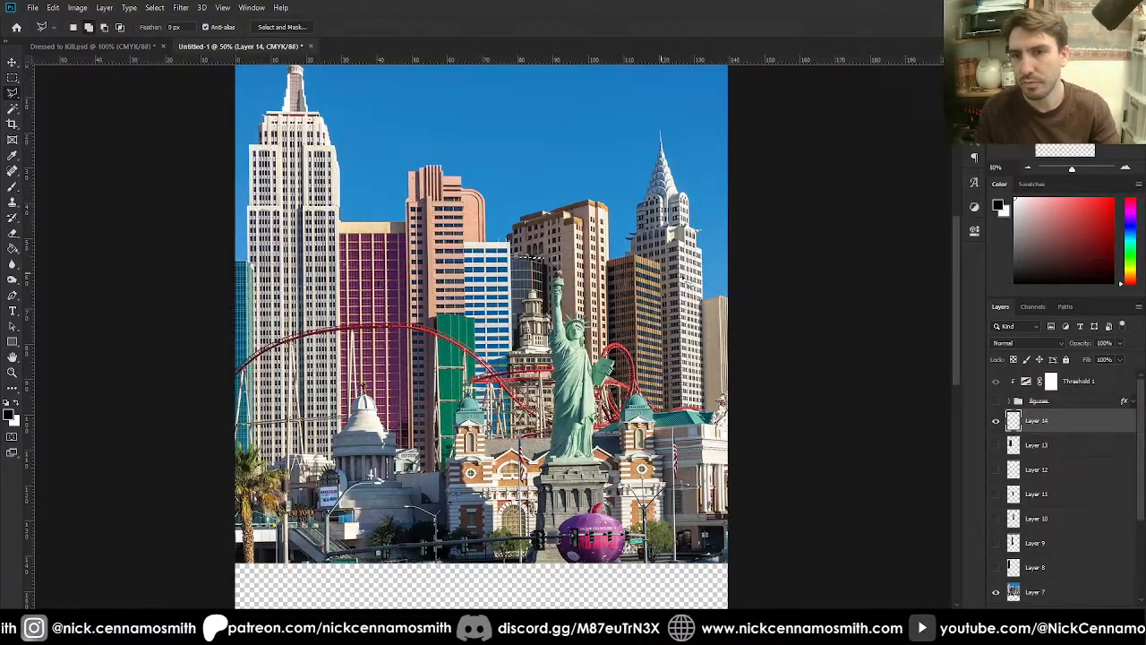
pyautogui.hotkey('ctrl', '+')
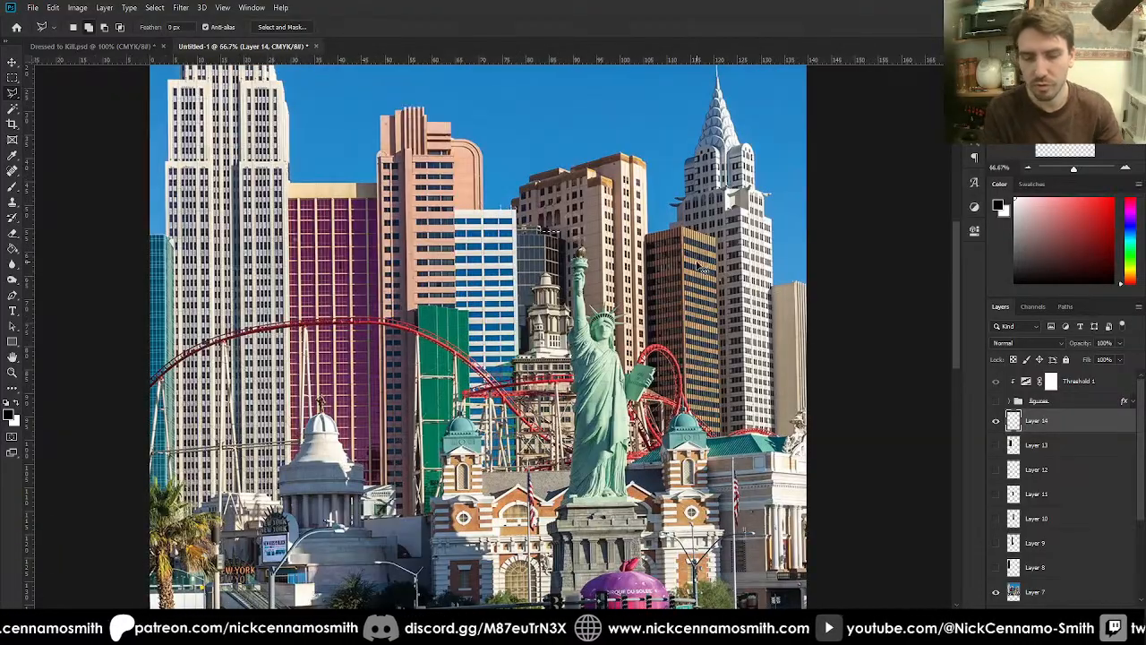
pyautogui.hotkey('ctrl', '+')
pyautogui.scroll(4, 529, 329)
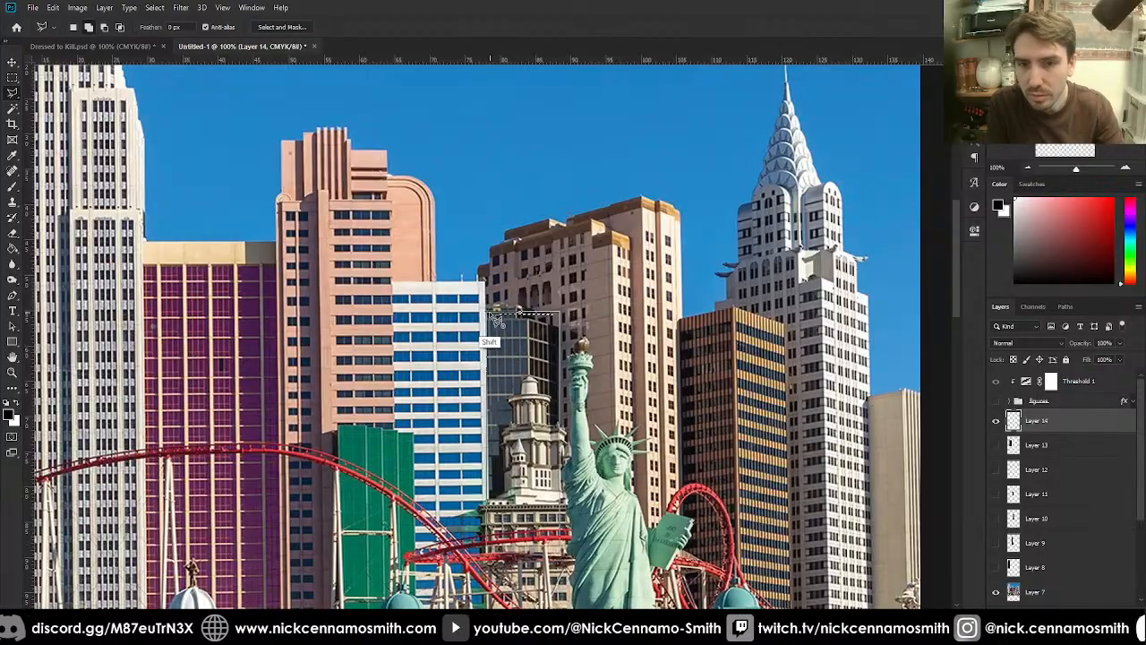
pyautogui.press('g')
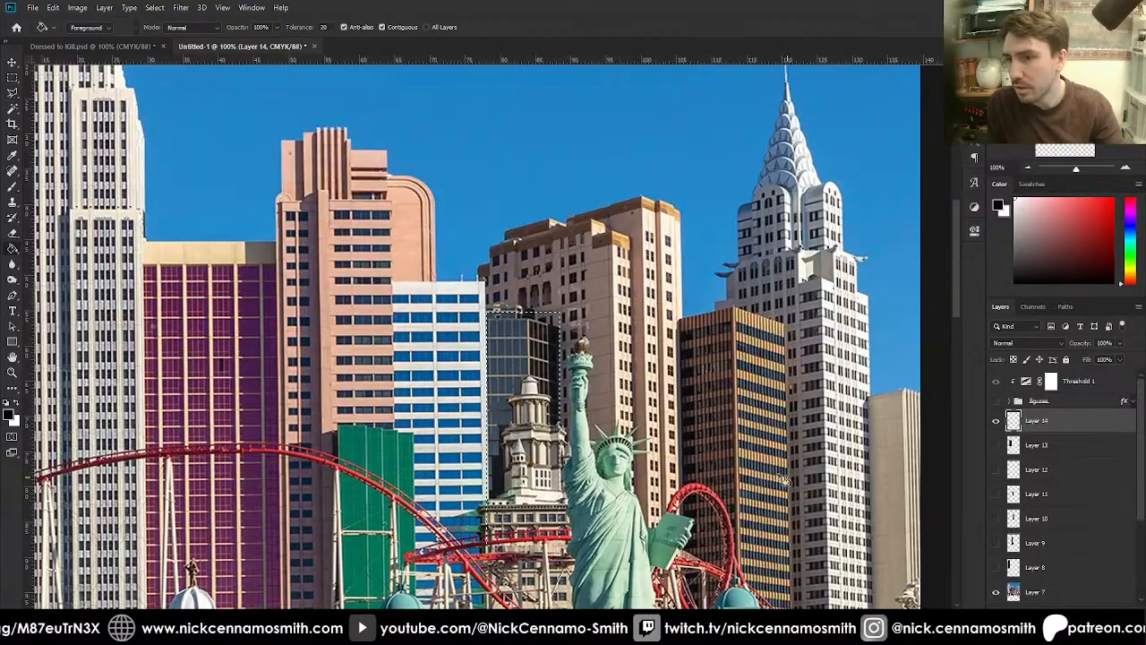
pyautogui.click(532, 402)
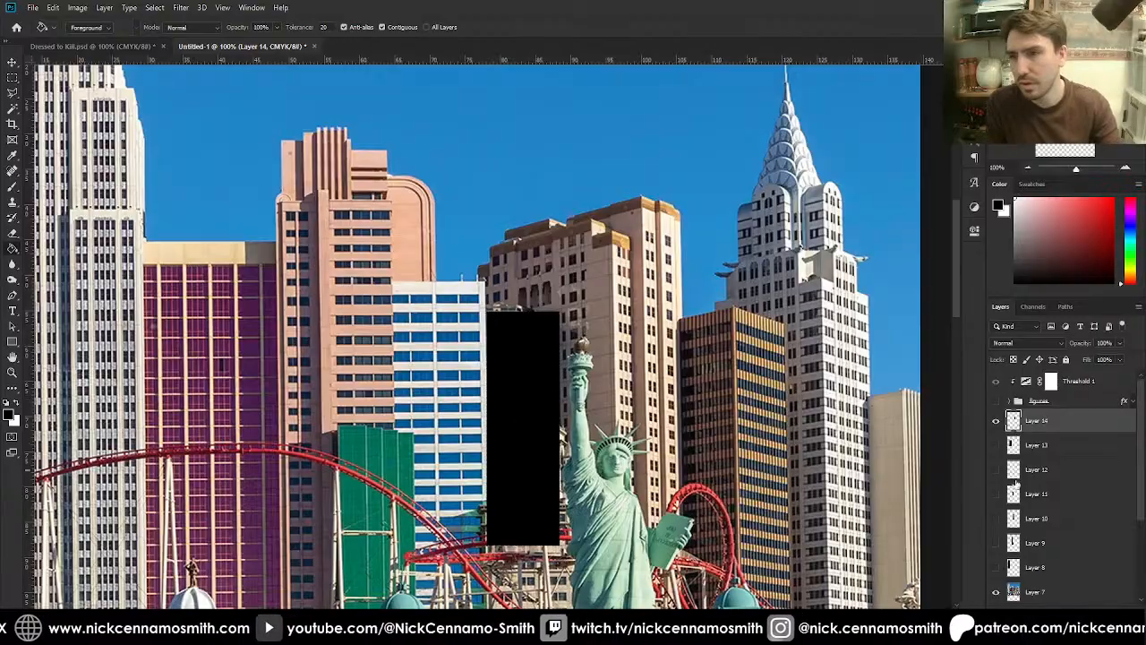
# - Hide the dark glass building's silhouette and outline the tan stepped building behind the statue, following its sloping roofline
pyautogui.click(995, 420)
pyautogui.press('l')
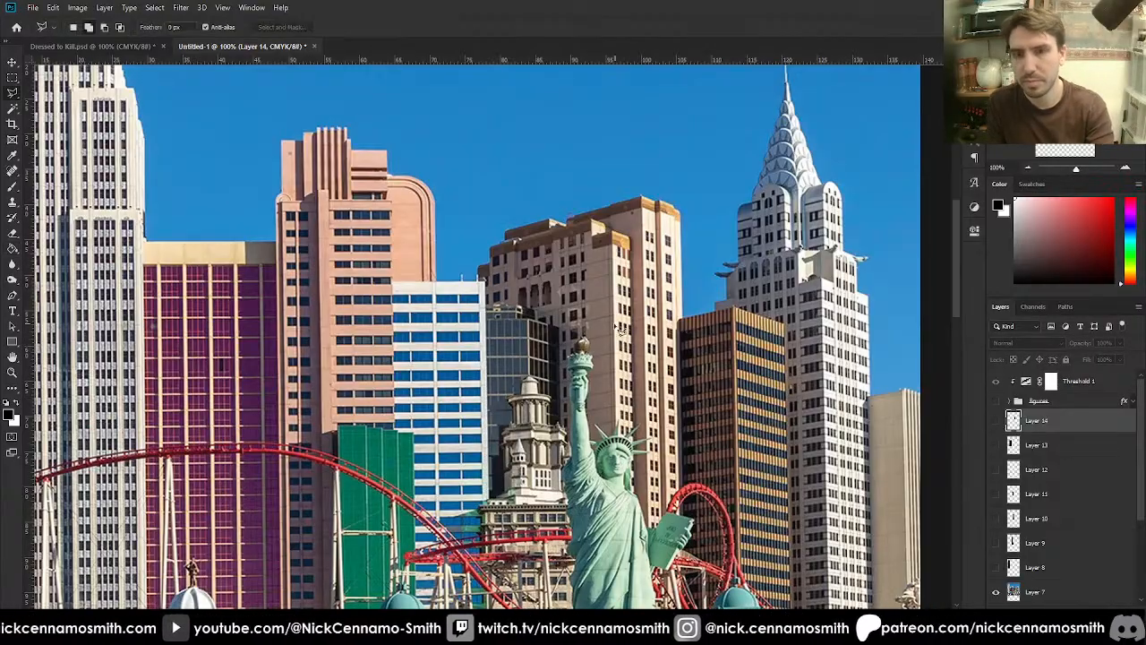
pyautogui.click(479, 276)
pyautogui.keyDown('shift'); pyautogui.click(479, 266); pyautogui.keyUp('shift')
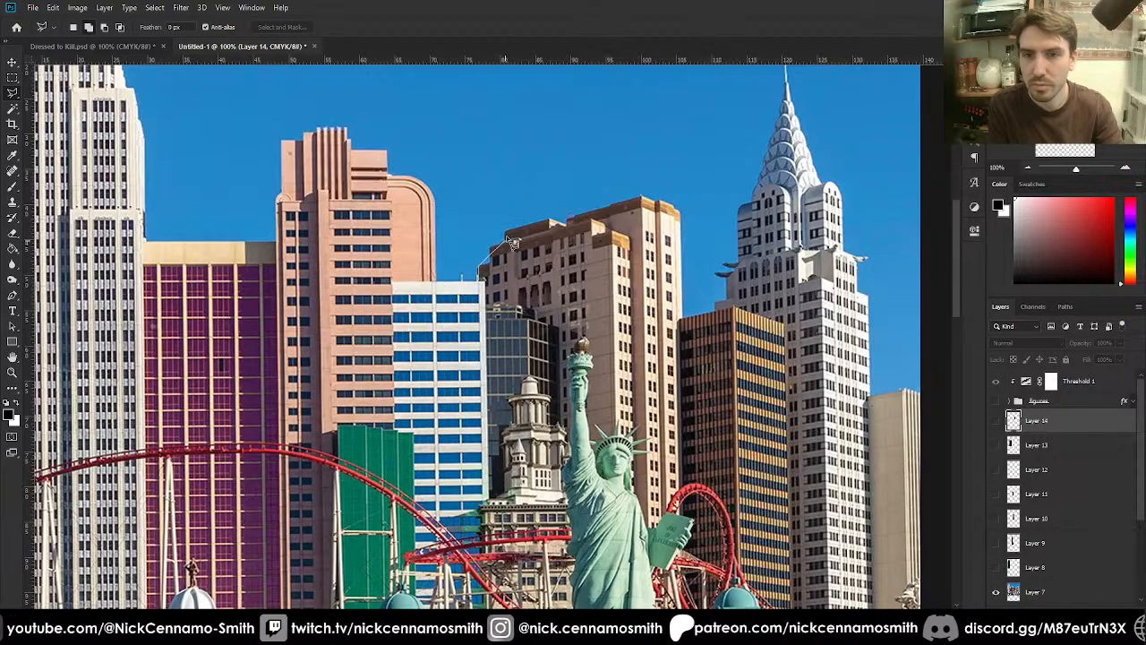
pyautogui.click(508, 238)
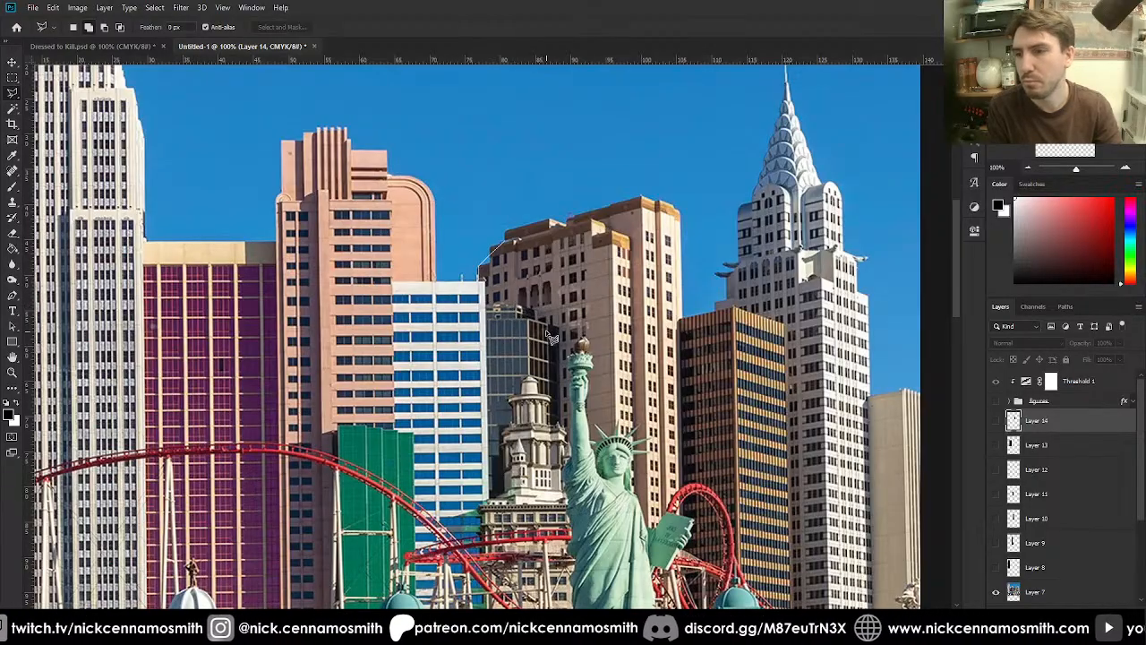
pyautogui.keyDown('shift'); pyautogui.click(490, 265); pyautogui.keyUp('shift')
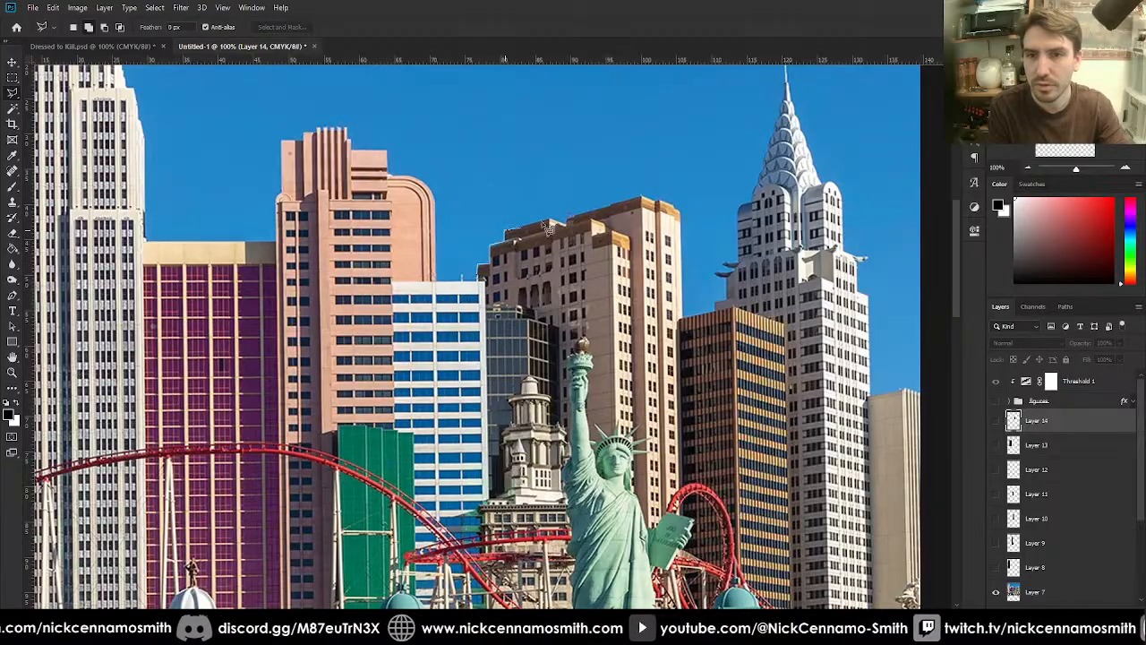
pyautogui.click(504, 229)
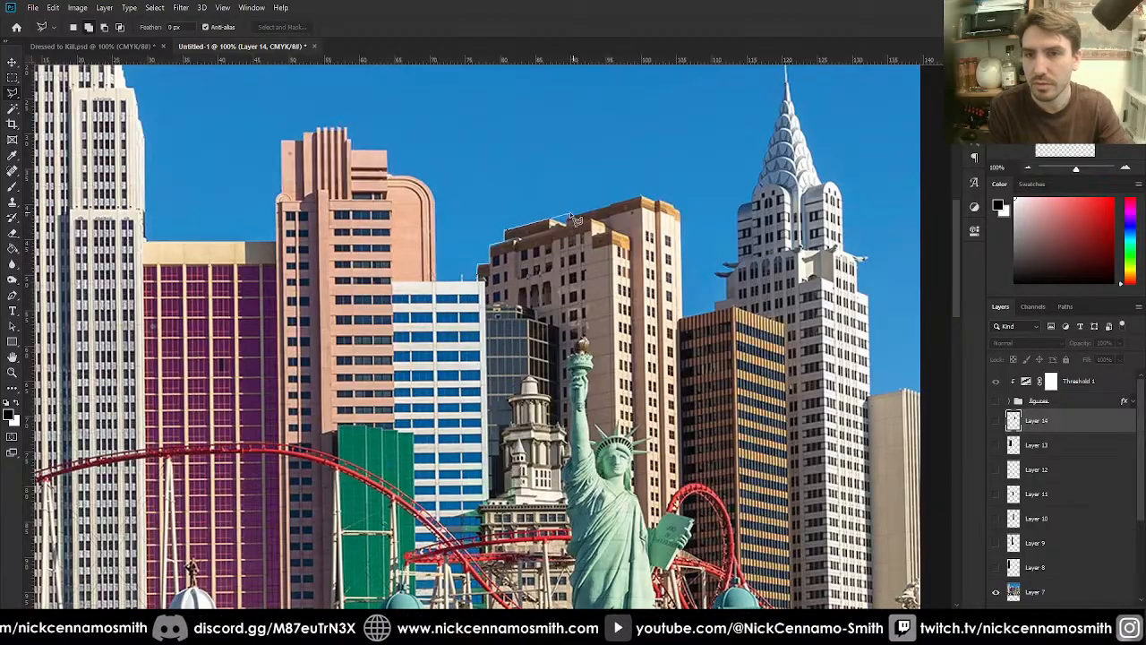
pyautogui.click(642, 197)
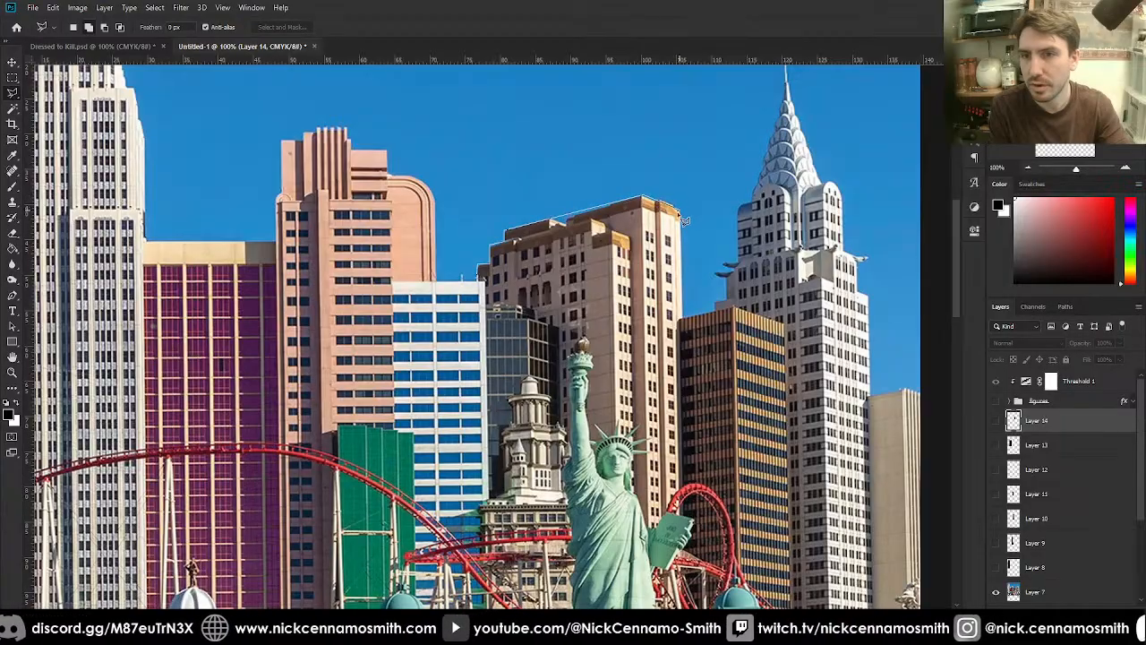
pyautogui.click(680, 213)
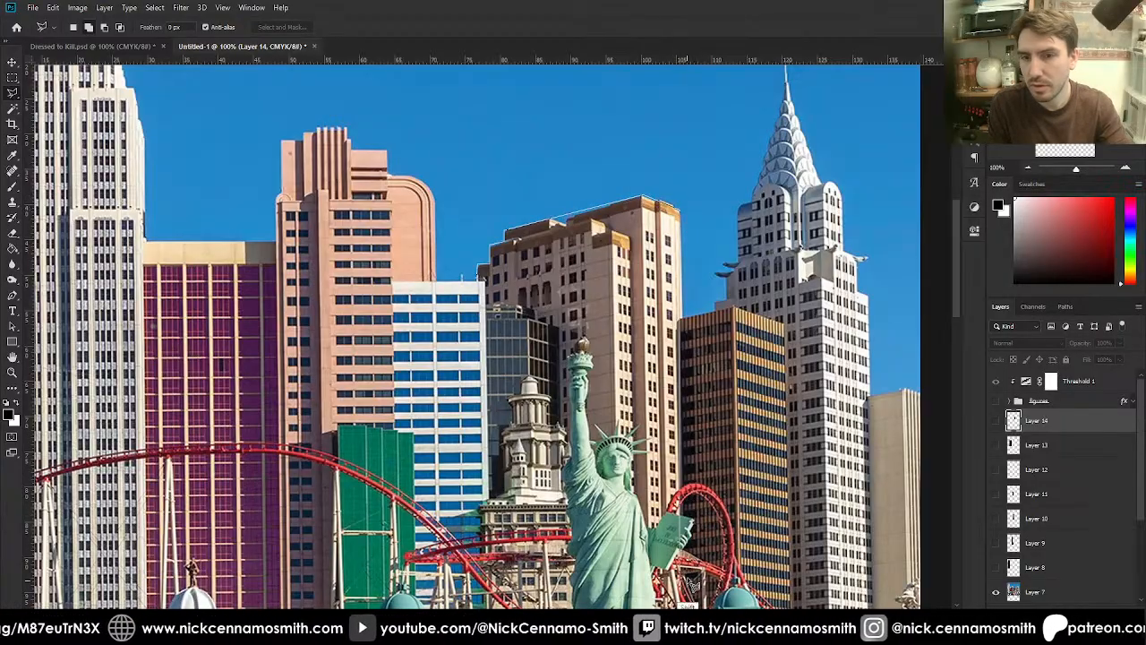
pyautogui.doubleClick(490, 575)
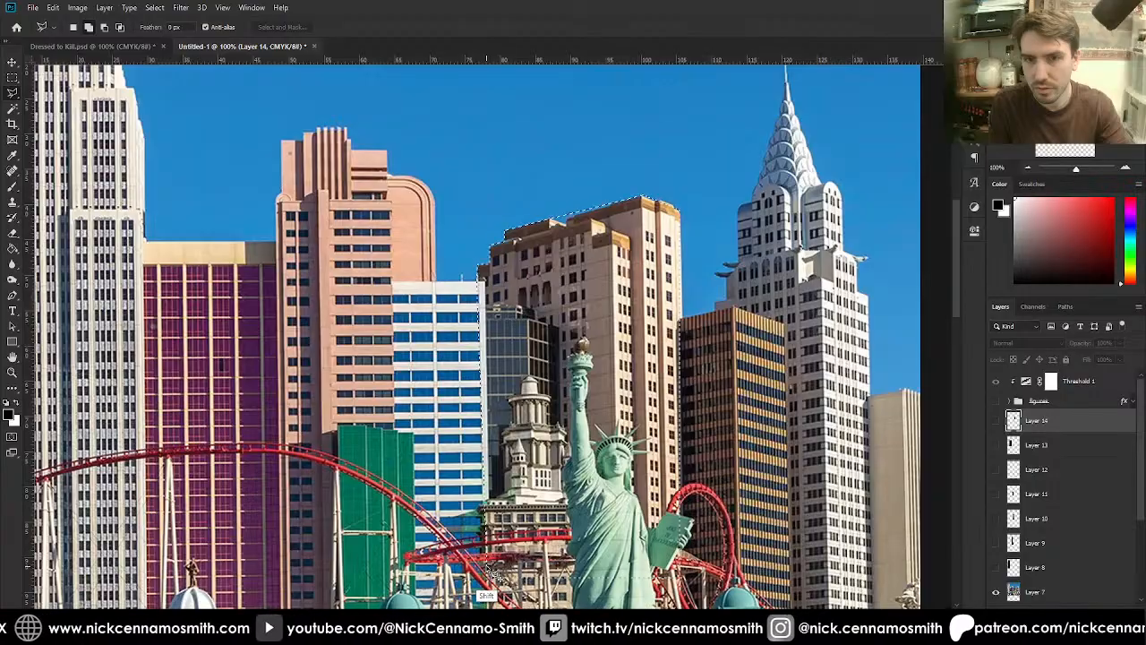
# - Fill the tan stepped building's outline with black on a new layer and deselect it
pyautogui.press('g')
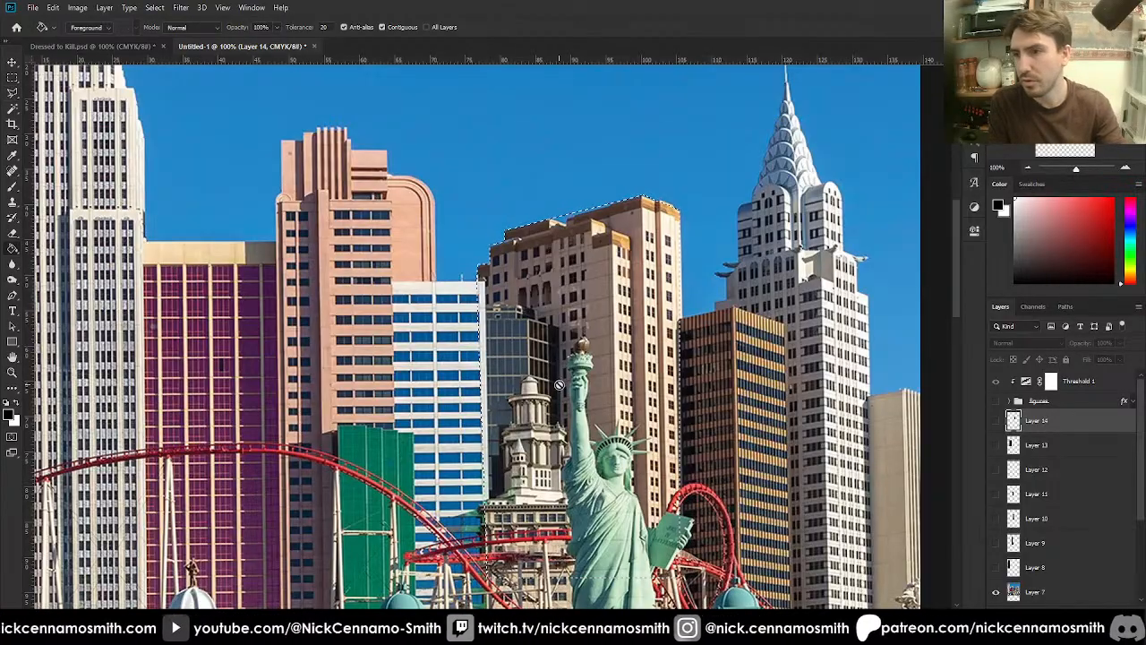
pyautogui.hotkey('ctrl', 'shift', 'alt', 'n')
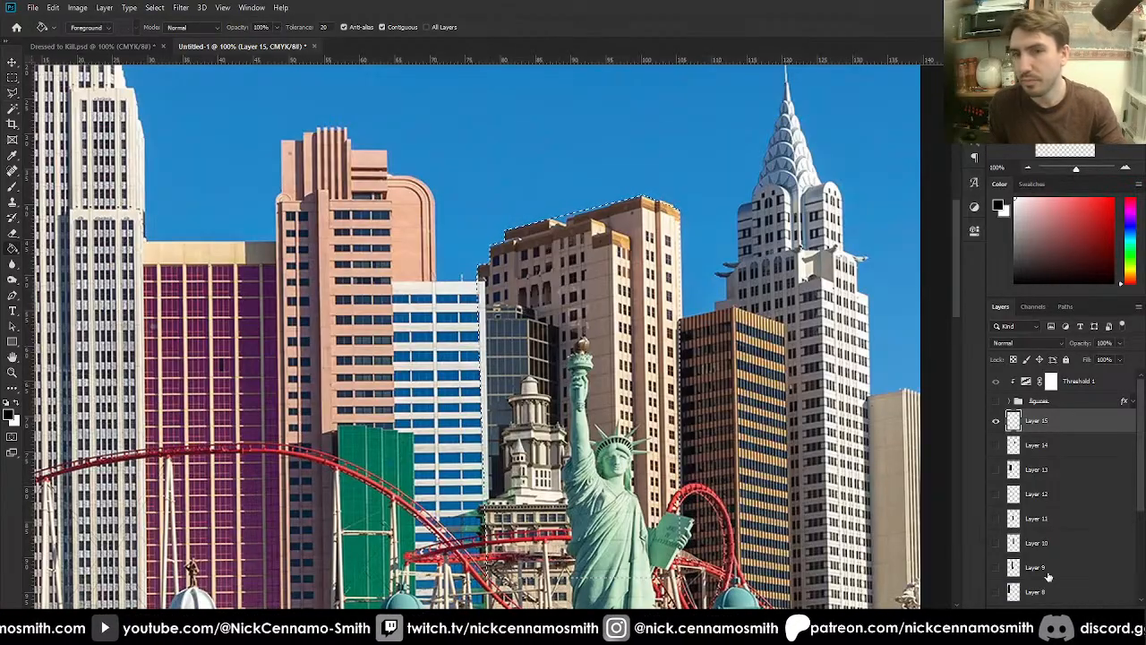
pyautogui.click(587, 345)
pyautogui.hotkey('ctrl', 'd')
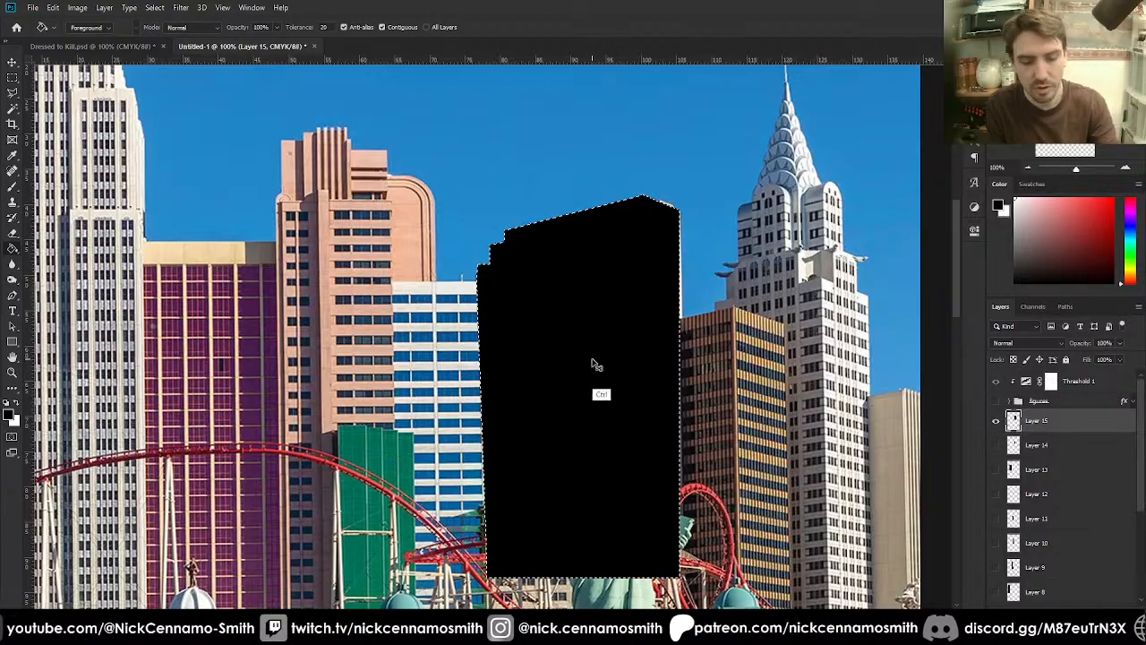
# - Add a new layer above the tan building's silhouette and hide that silhouette
pyautogui.hotkey('ctrl', '-')
pyautogui.moveTo(785, 423); pyautogui.dragTo(666, 323)
pyautogui.click(1104, 607)
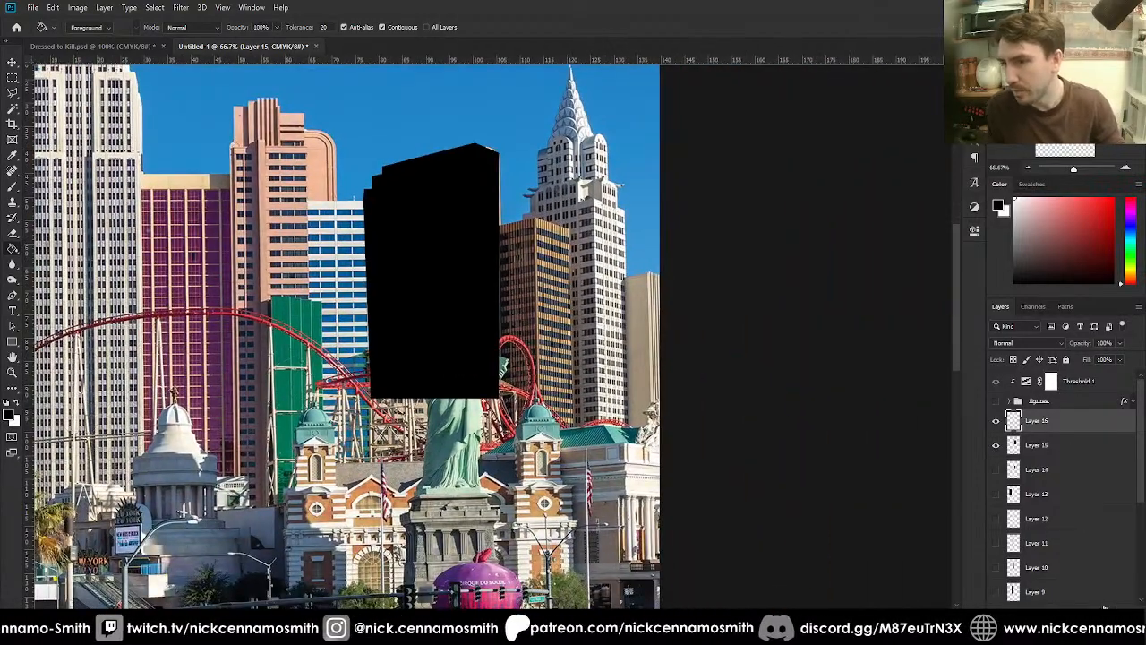
pyautogui.click(995, 445)
pyautogui.press('l')
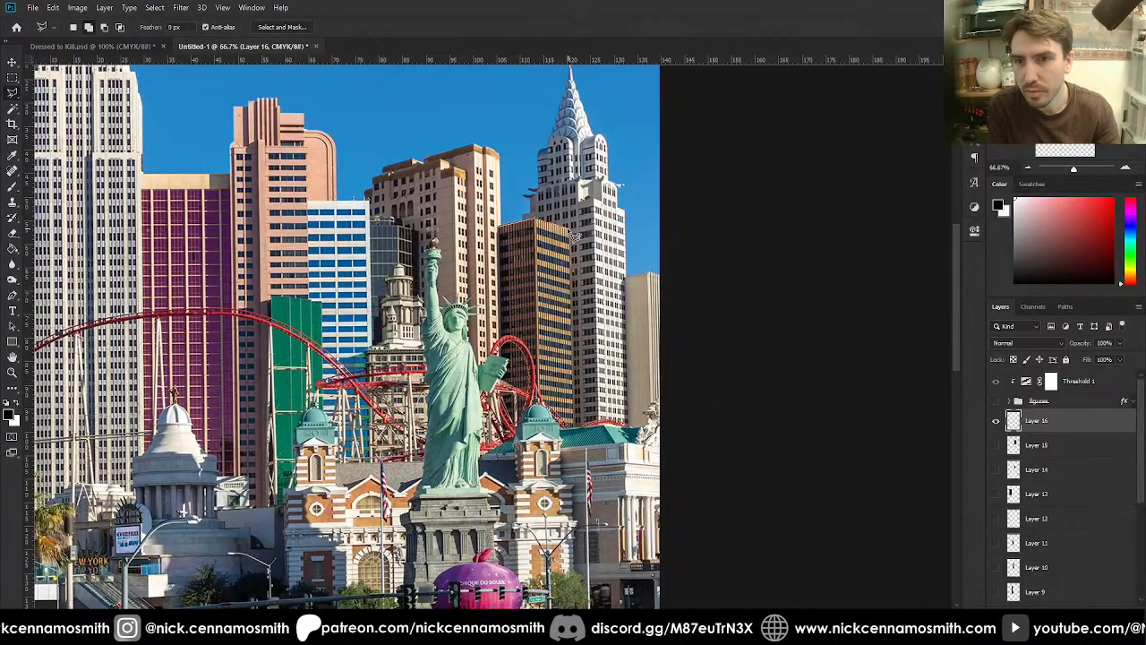
# - Outline the dark brown tower beside the spired skyscraper, including its peaked roof corner, and fill it with black
pyautogui.click(568, 227)
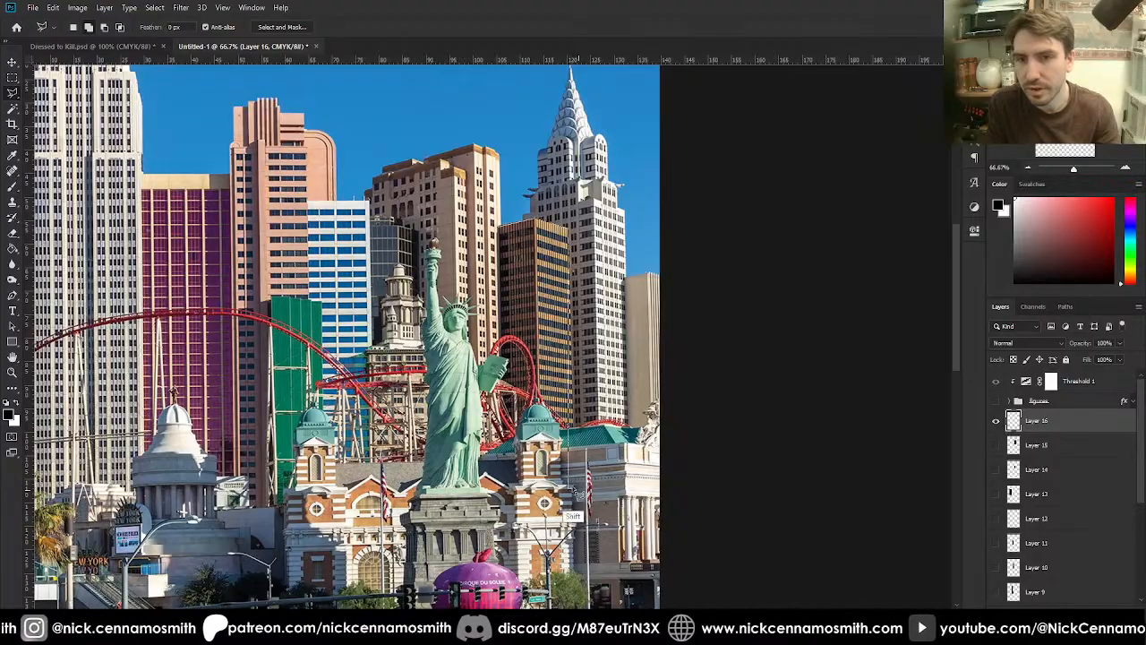
pyautogui.keyDown('shift'); pyautogui.click(571, 490); pyautogui.keyUp('shift')
pyautogui.keyDown('shift'); pyautogui.click(498, 489); pyautogui.keyUp('shift')
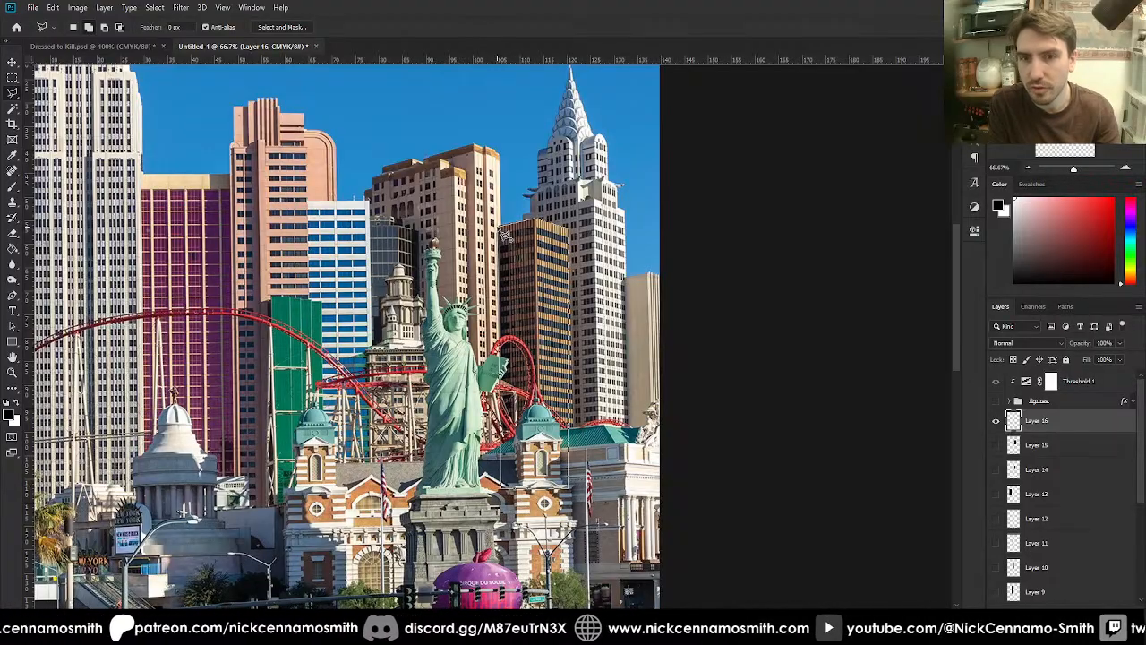
pyautogui.click(498, 227)
pyautogui.click(535, 219)
pyautogui.click(568, 227)
pyautogui.press('g')
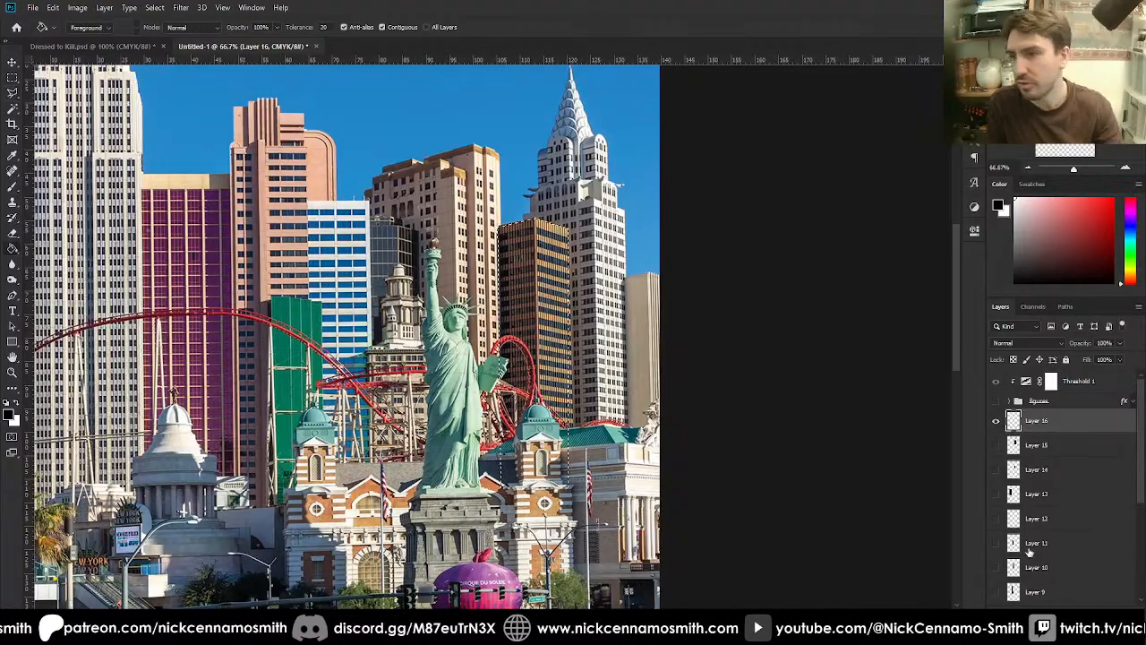
pyautogui.click(562, 364)
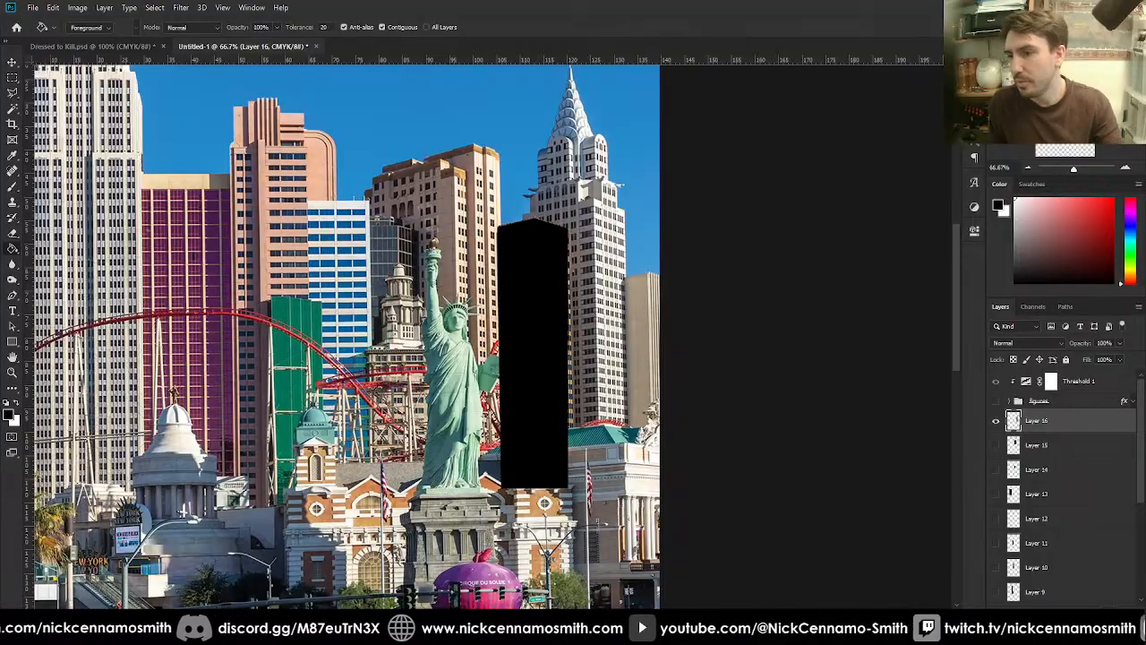
# - Hide the dark brown tower's silhouette, outline the spired skyscraper on a new layer above it, and fill that outline with black
pyautogui.click(997, 446)
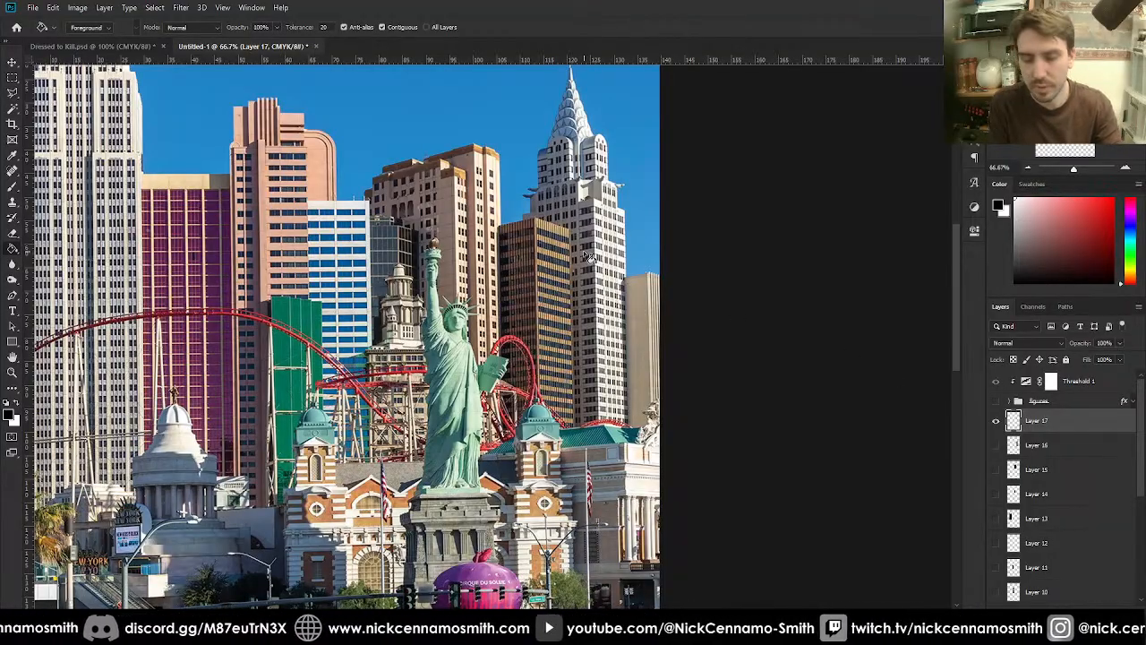
pyautogui.press('l')
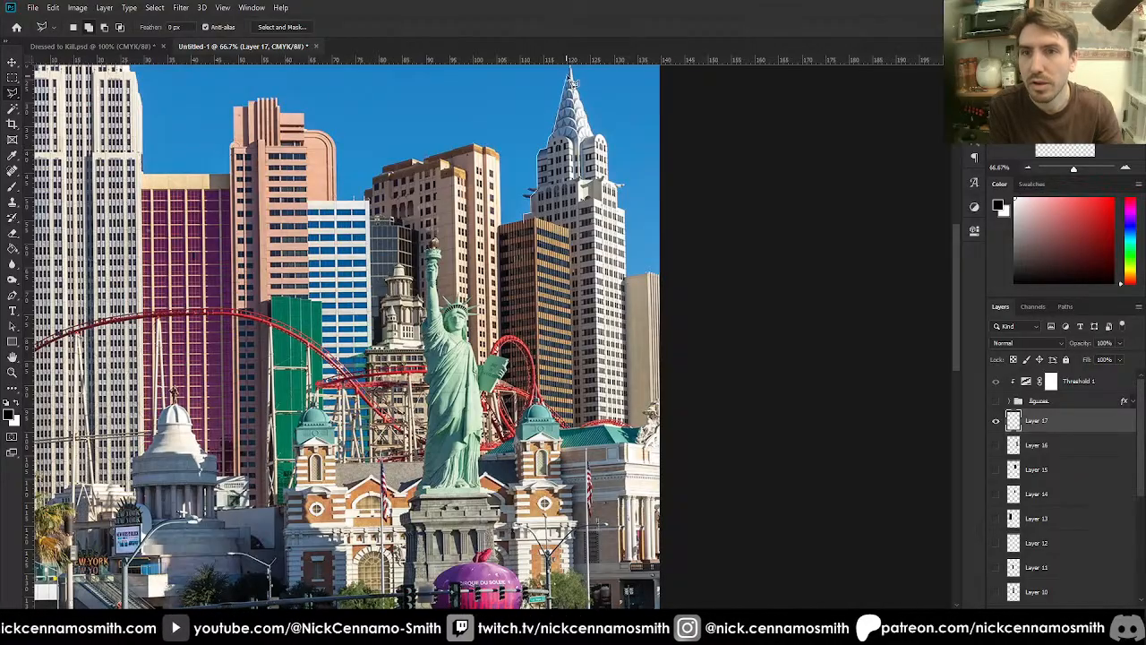
pyautogui.scroll(3, 573, 72)
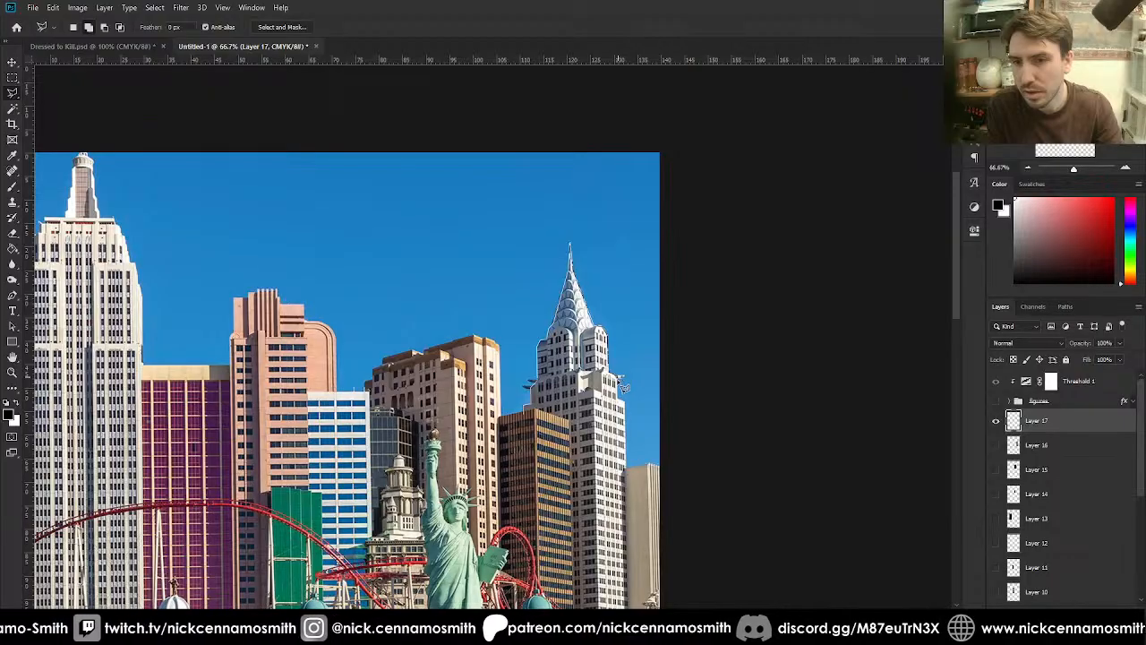
pyautogui.click(625, 401)
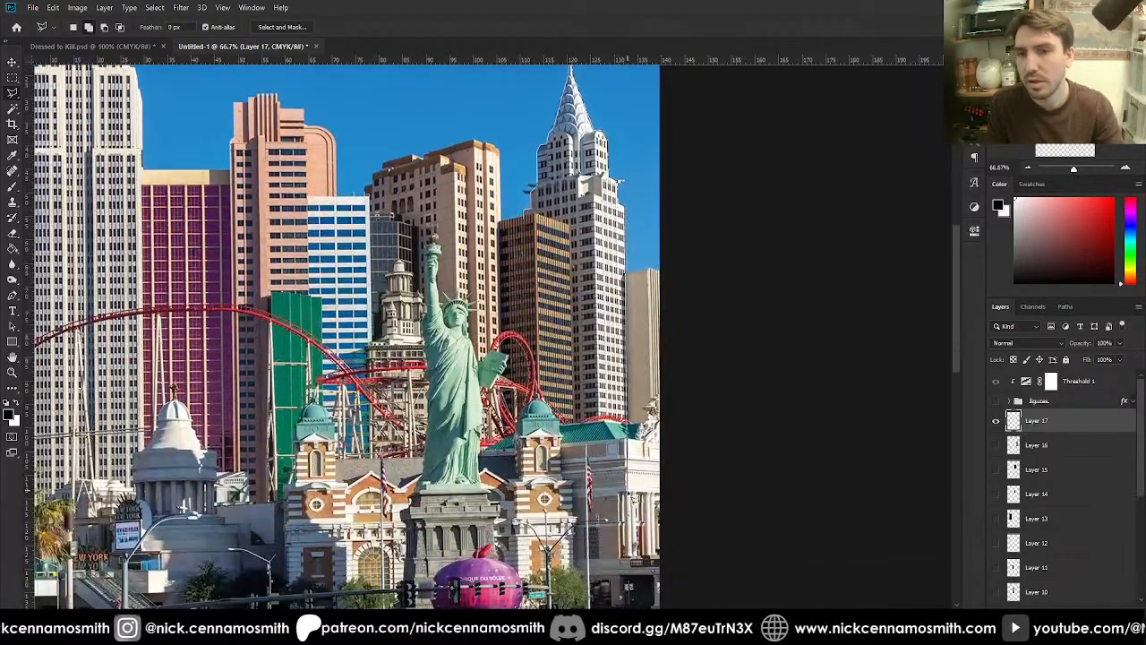
pyautogui.click(544, 442)
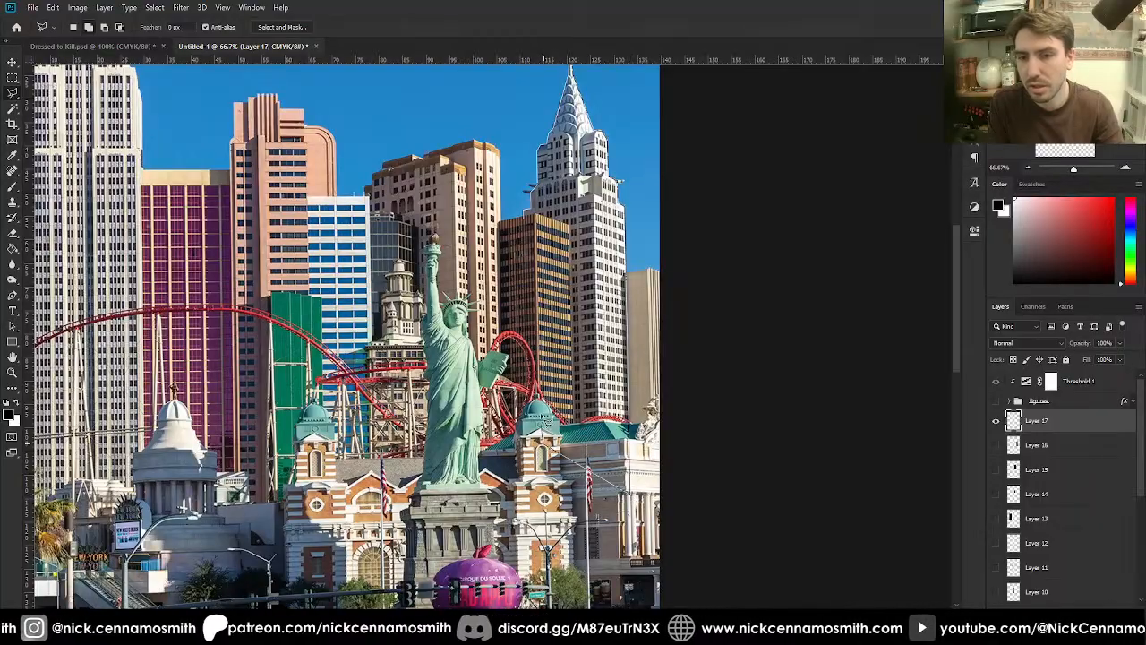
pyautogui.click(525, 218)
pyautogui.press('g')
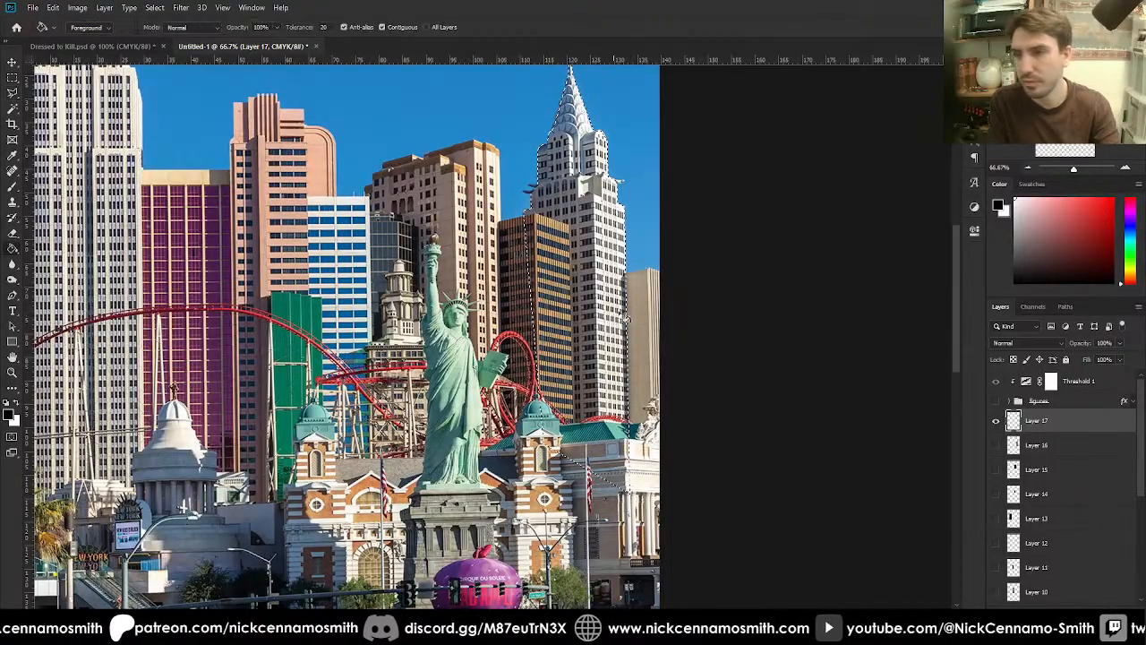
pyautogui.click(616, 340)
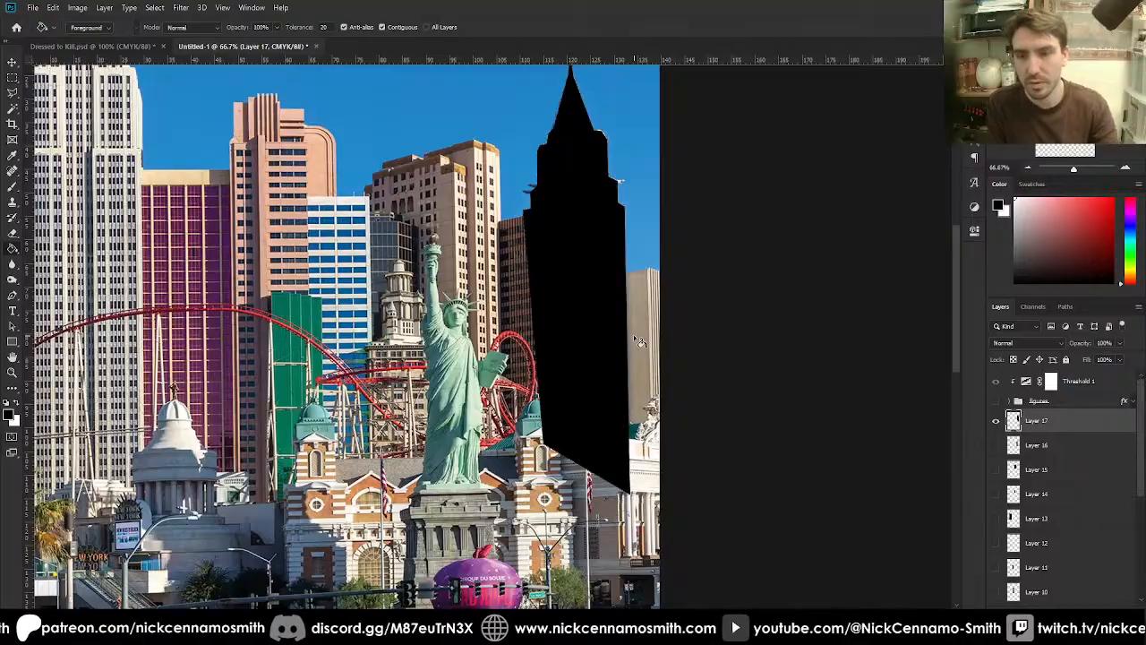
# - Show all the building silhouette layers together and hide the city skyline photo beneath them
pyautogui.scroll(-3, 633, 334)
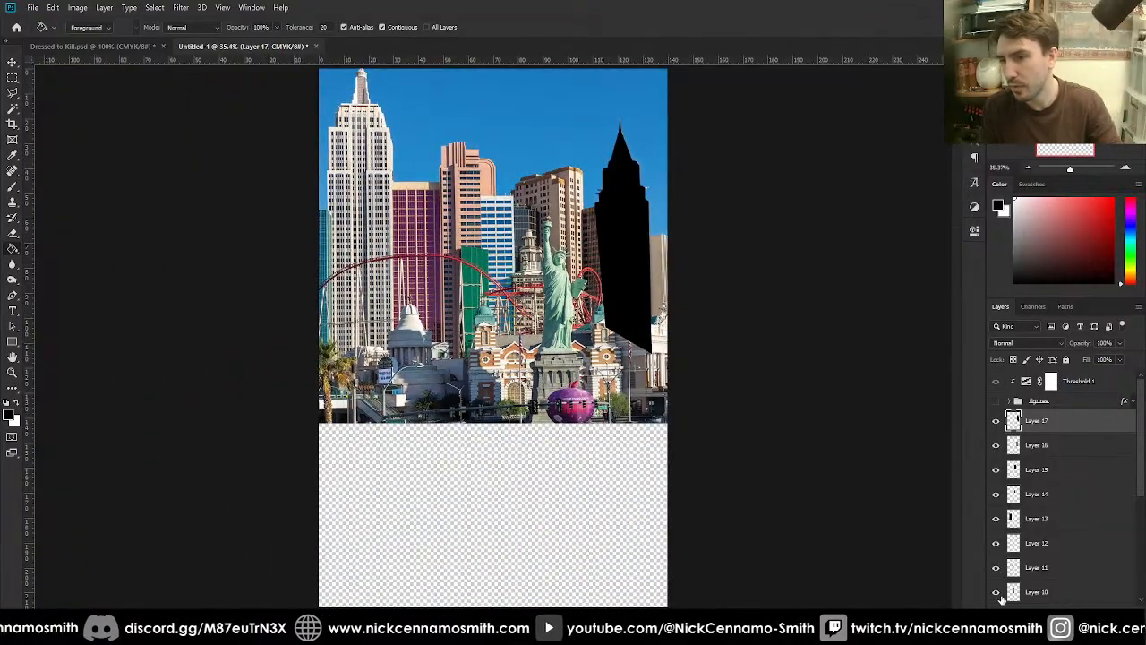
pyautogui.moveTo(1001, 599); pyautogui.dragTo(999, 602)
pyautogui.scroll(-2, 1065, 483)
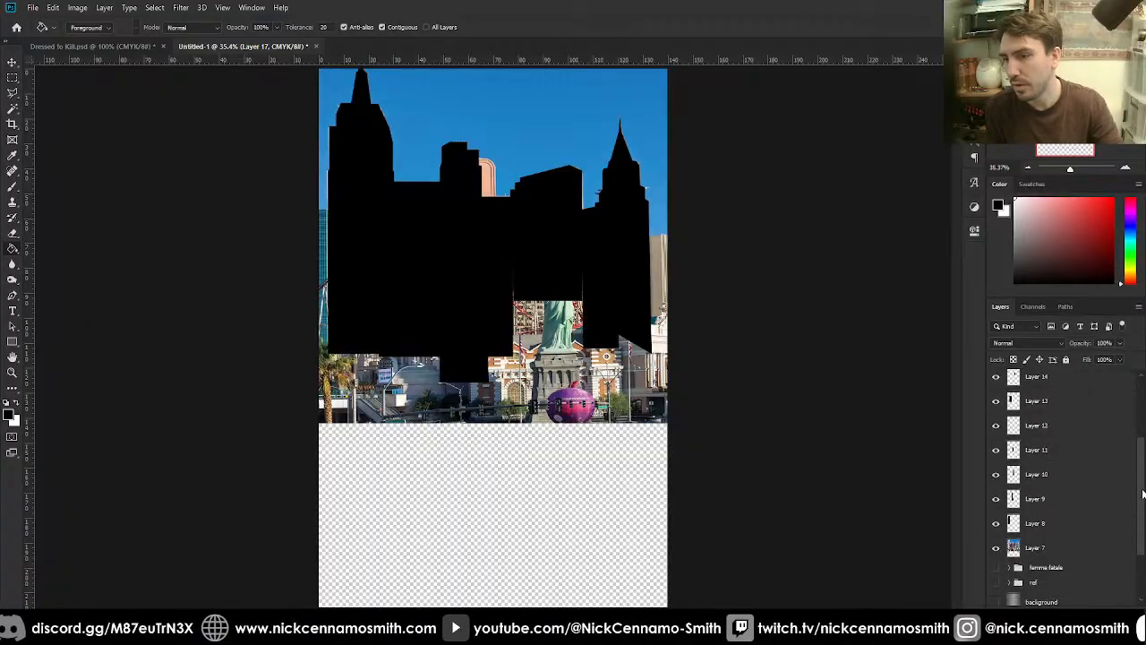
pyautogui.click(995, 547)
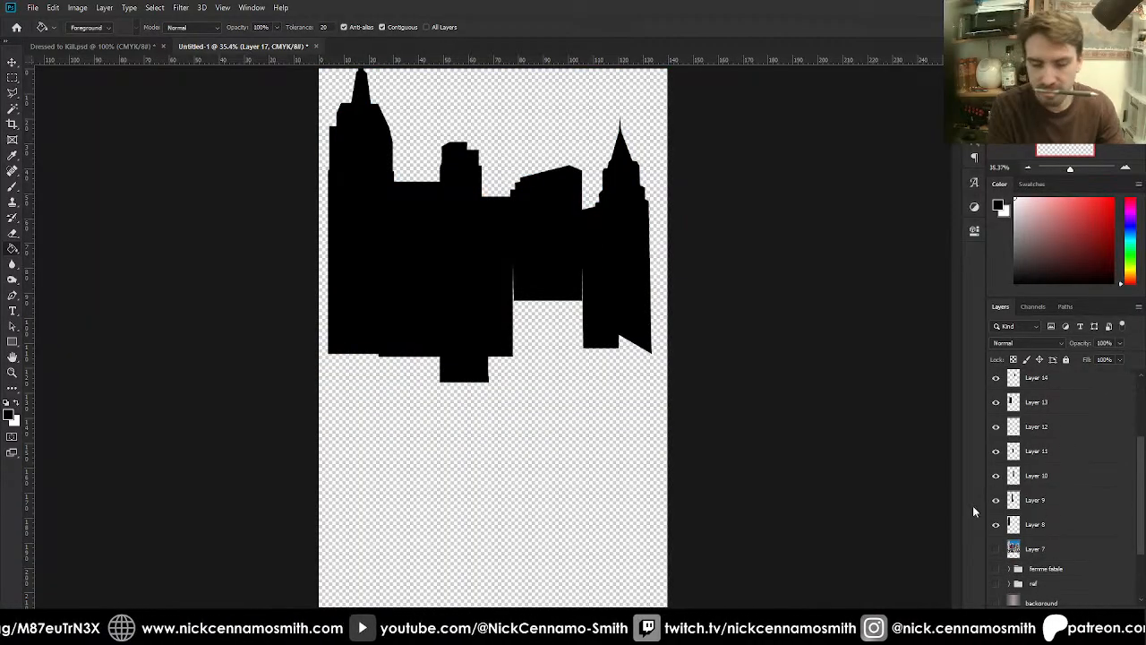
pyautogui.hotkey('ctrl', '-')
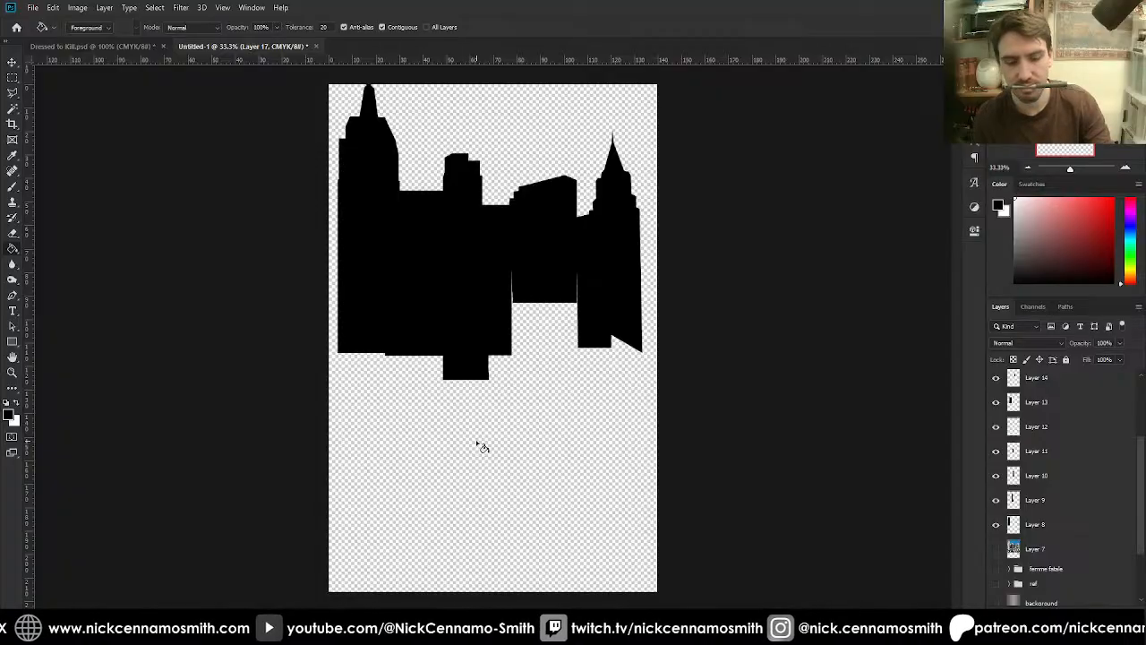
pyautogui.click(1078, 383)
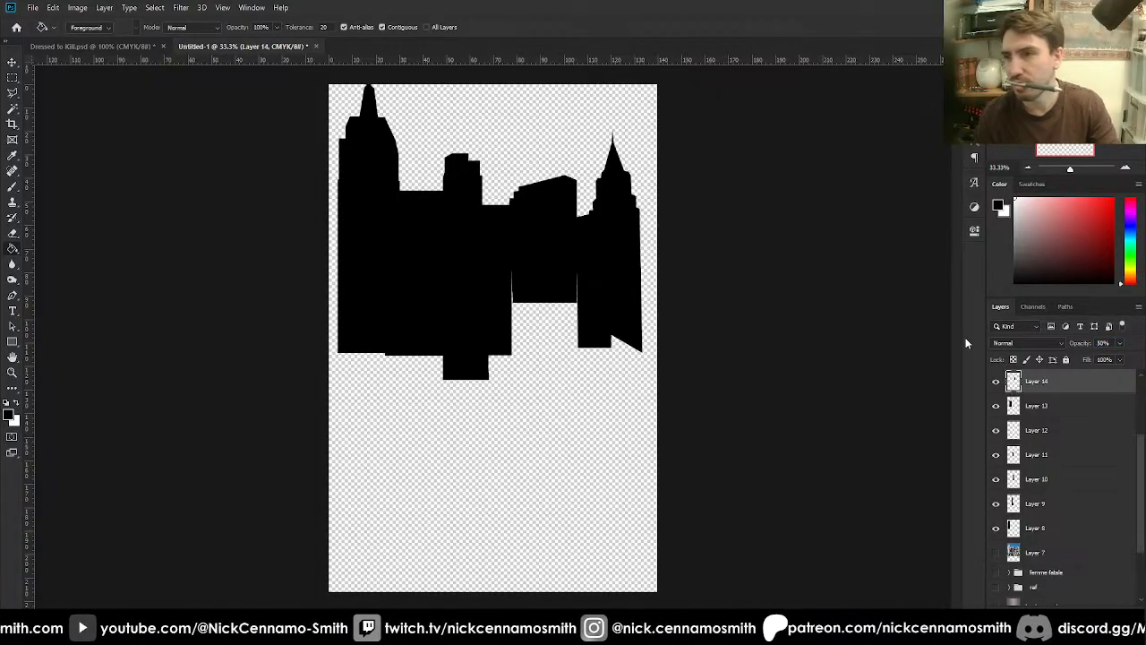
pyautogui.click(1051, 408)
pyautogui.scroll(1, 1050, 408)
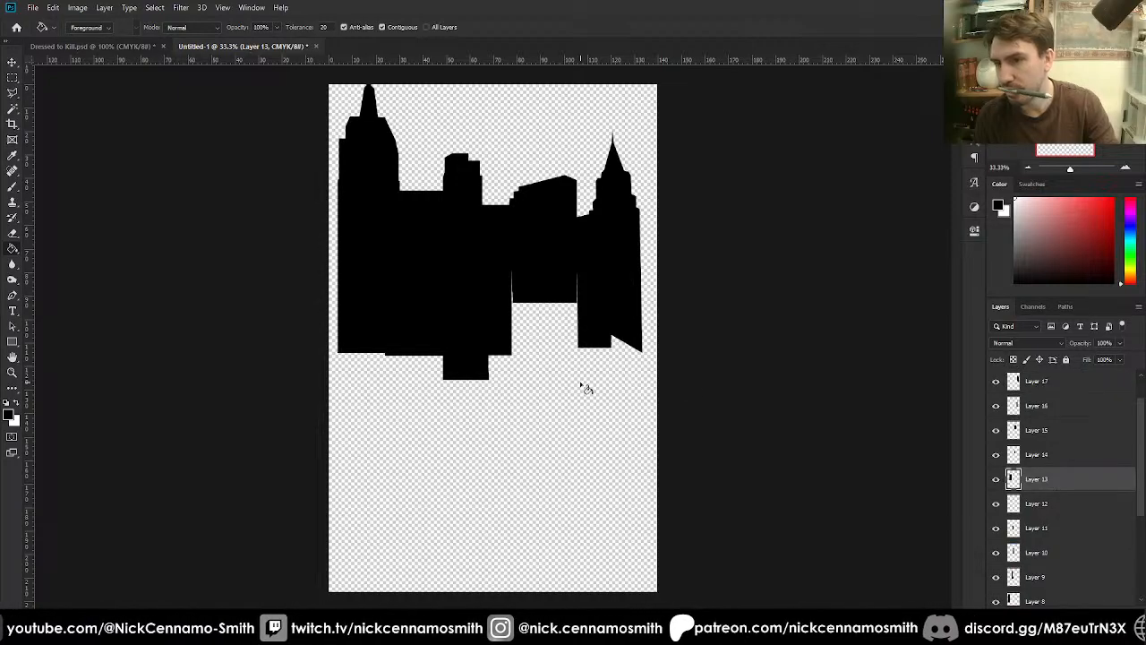
pyautogui.scroll(2, 1014, 477)
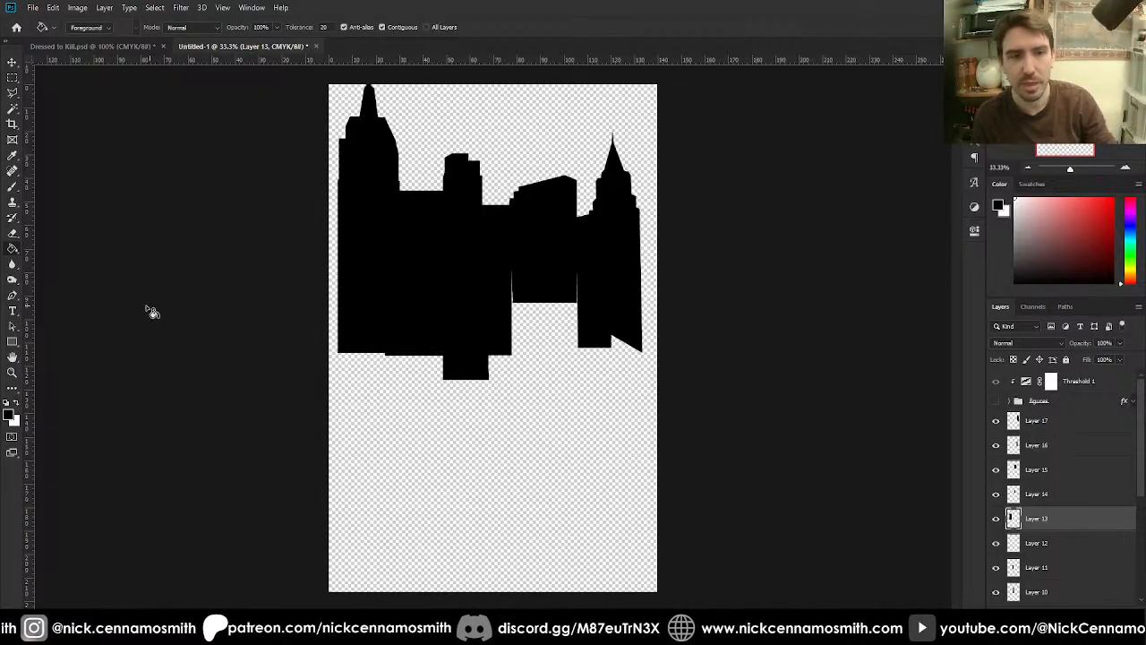
# - Add a new layer above the building silhouettes and cover the canvas with a horizontal black-to-white gradient
pyautogui.click(1085, 424)
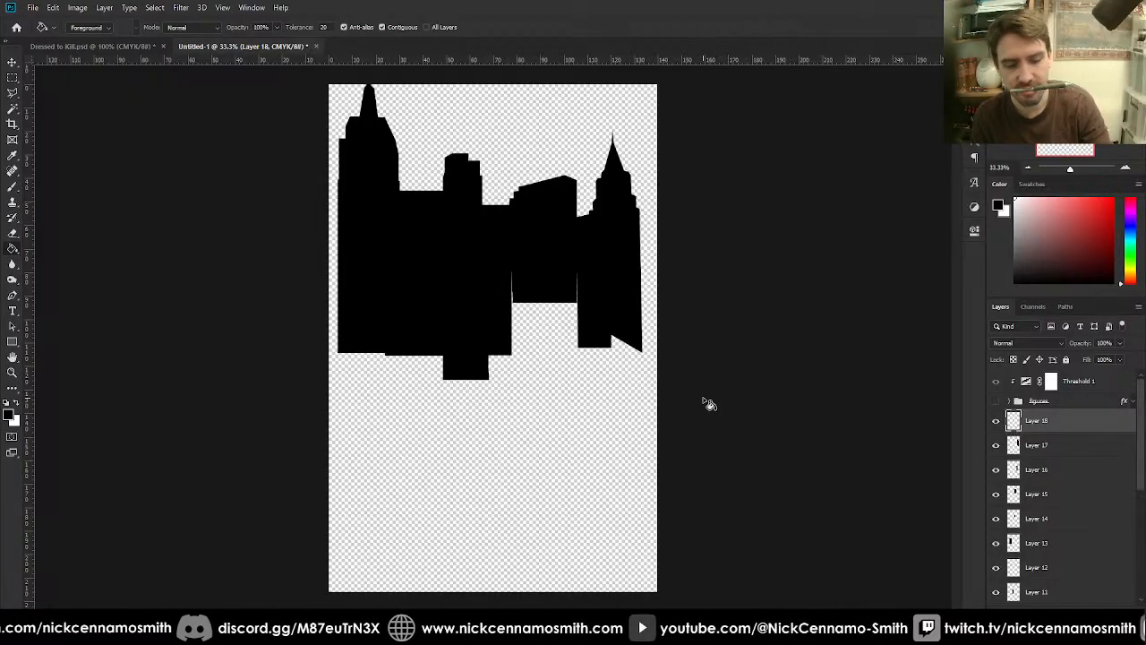
pyautogui.hotkey('shift', 'g')
pyautogui.hotkey('shift', 'g')
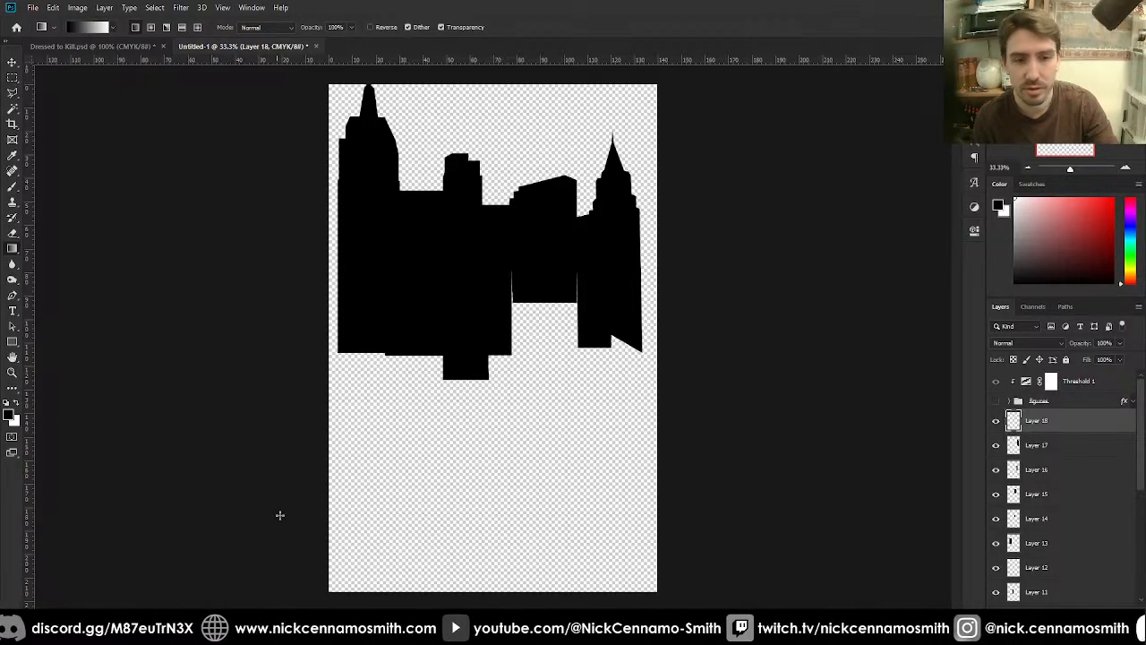
pyautogui.moveTo(600, 523); pyautogui.dragTo(608, 544)
# - Squash the gradient into a narrow strip in the empty area below the buildings and sample a gray from it
pyautogui.hotkey('ctrl', 't')
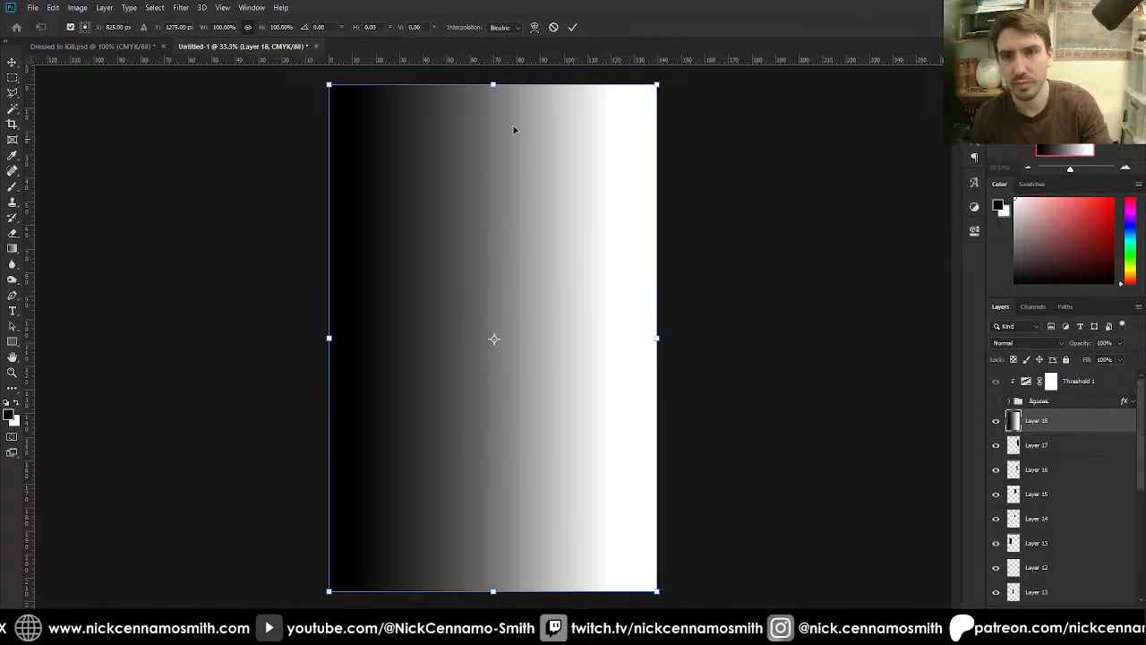
pyautogui.moveTo(498, 86); pyautogui.dragTo(501, 498)
pyautogui.press('Return')
pyautogui.press('i')
pyautogui.click(508, 495)
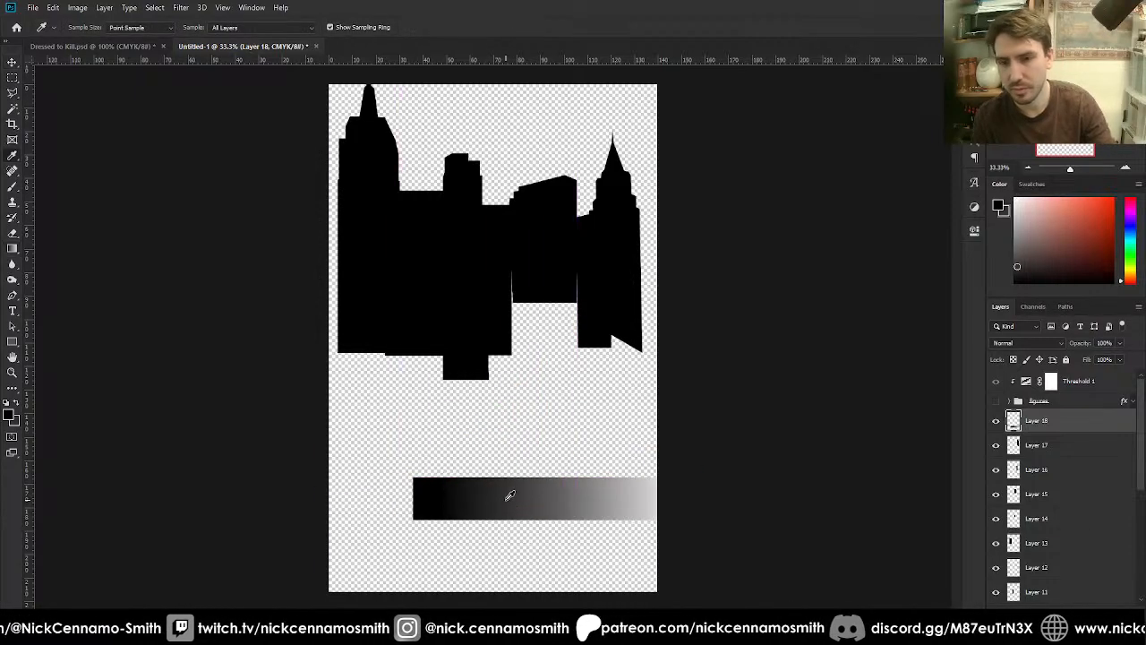
# - Select all the building layers from Layer 17 to Layer 8 and lock their transparent pixels
pyautogui.press('g')
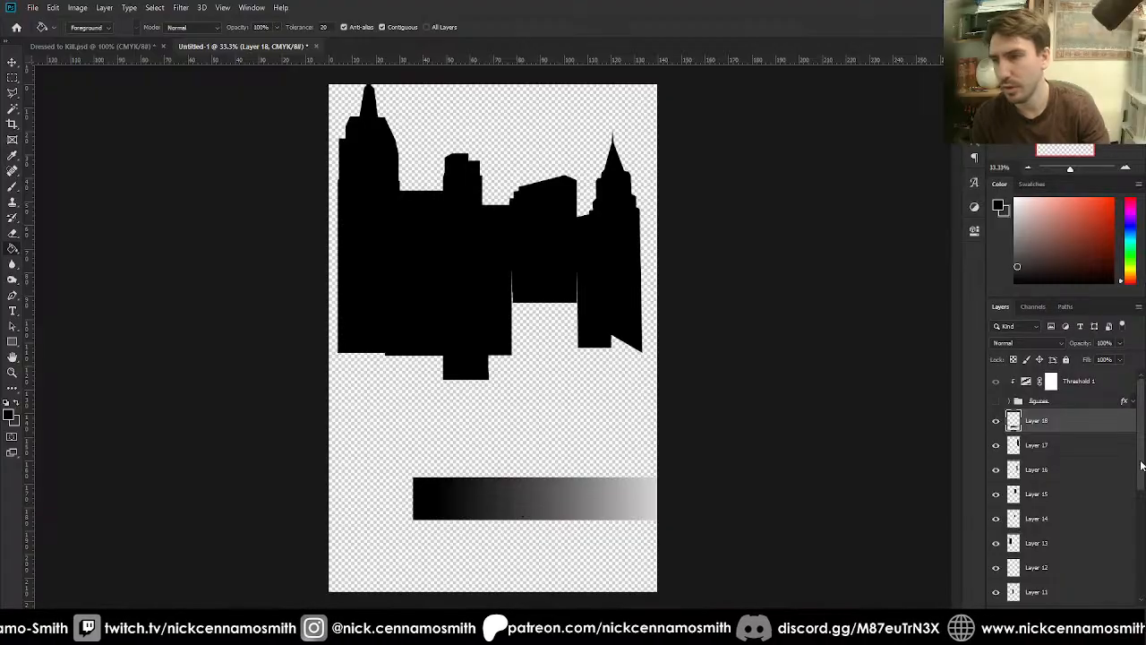
pyautogui.click(1071, 445)
pyautogui.scroll(-5, 1063, 492)
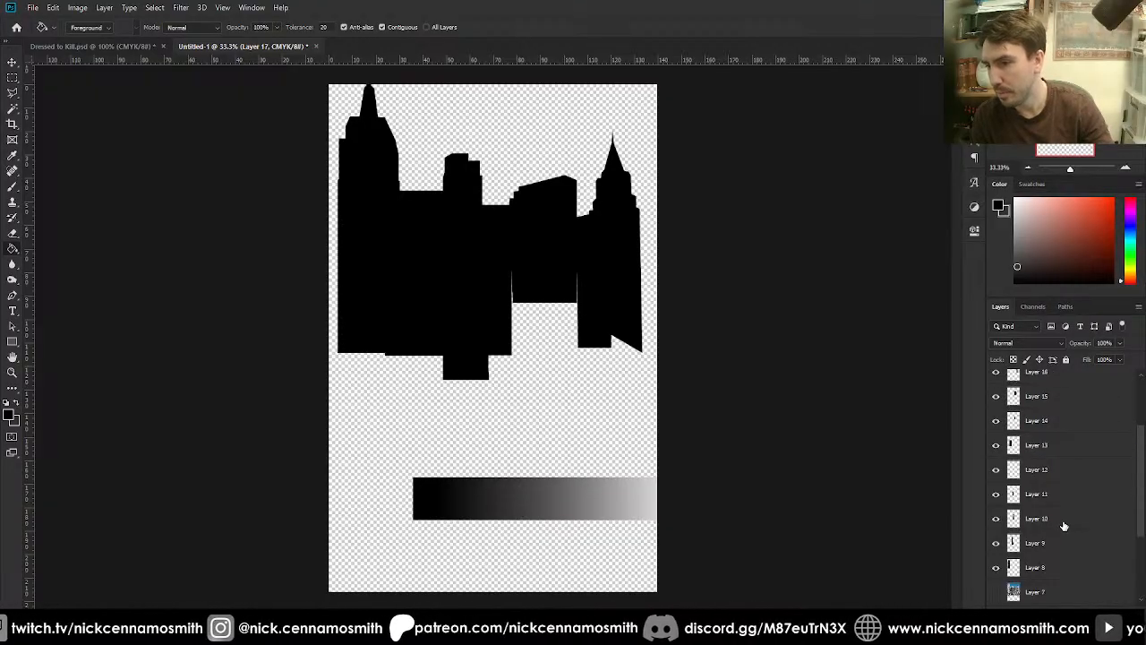
pyautogui.keyDown('shift'); pyautogui.click(1050, 503); pyautogui.keyUp('shift')
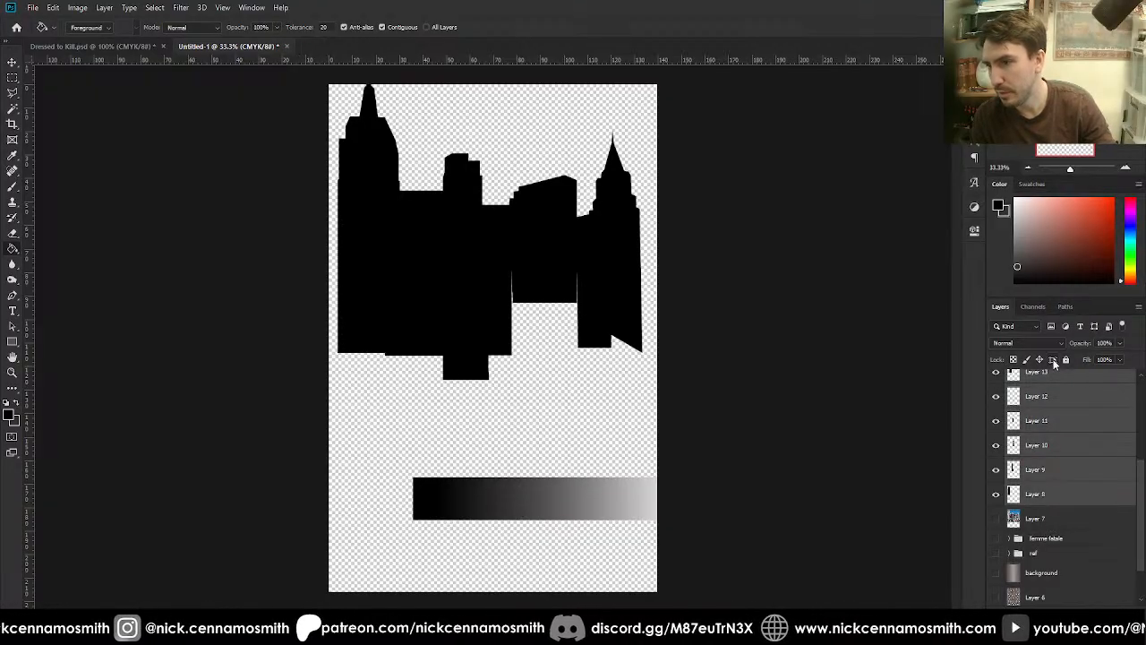
pyautogui.scroll(5, 1027, 435)
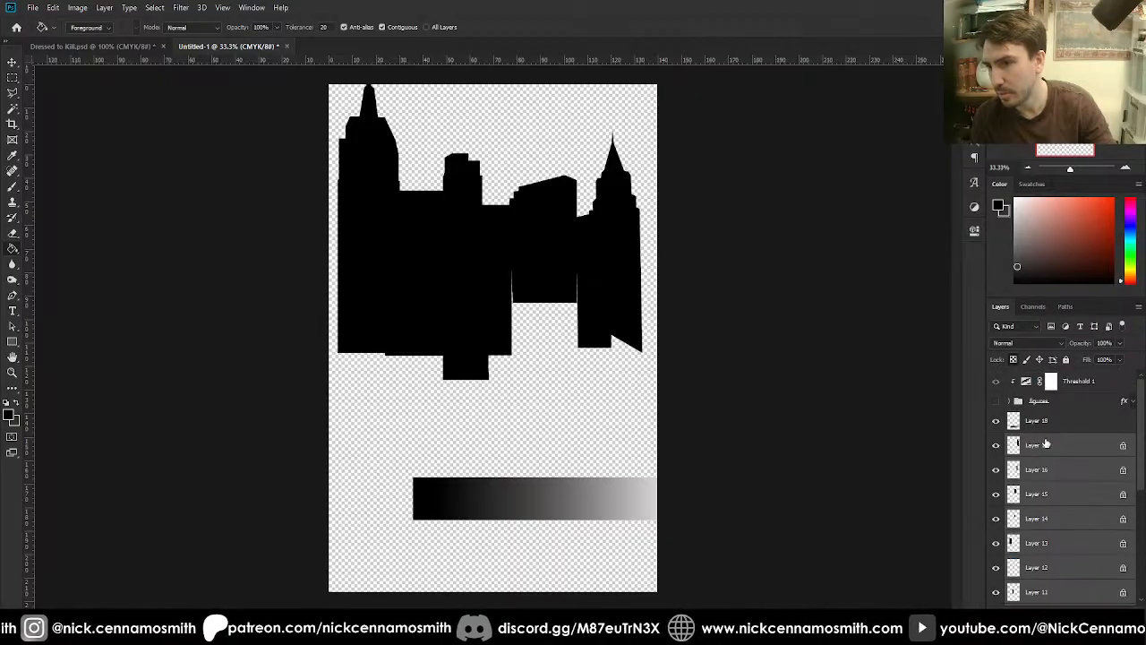
# - Paint the spired skyscraper's silhouette with a dark gray sampled from the gradient strip, using a brush enlarged to 1000 pixels
pyautogui.click(1040, 445)
pyautogui.press('b')
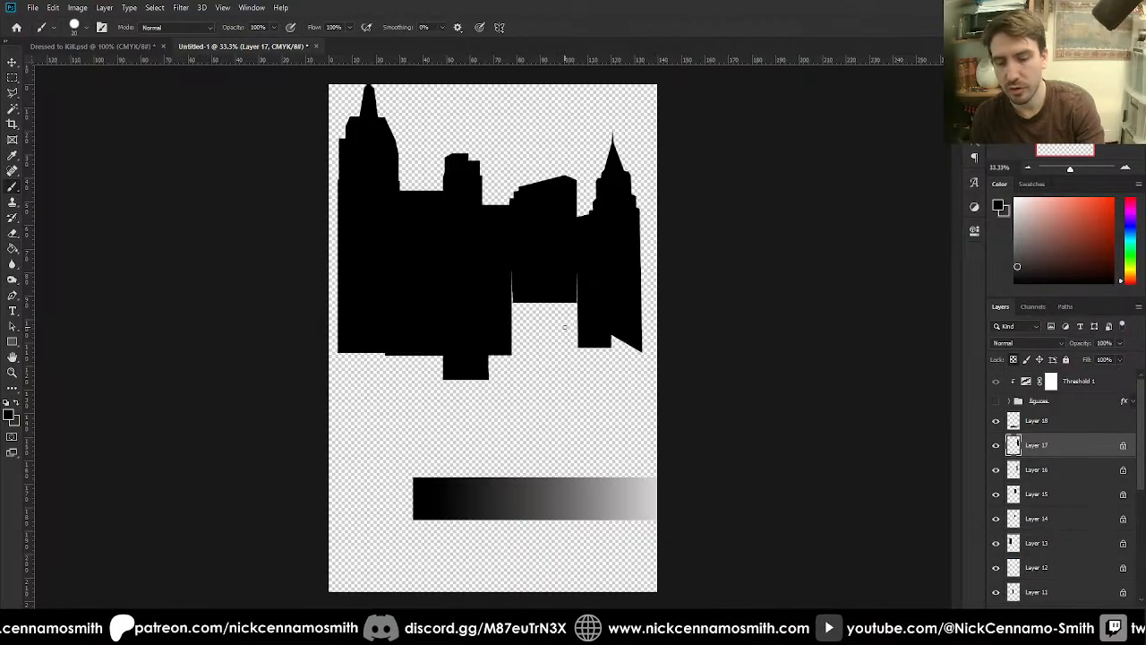
pyautogui.press(']')
pyautogui.press(']')
pyautogui.press(']')
pyautogui.press(']')
pyautogui.press(']')
pyautogui.press(']')
pyautogui.press(']')
pyautogui.press(']')
pyautogui.press(']')
pyautogui.press(']')
pyautogui.press(']')
pyautogui.press(']')
pyautogui.press(']')
pyautogui.press(']')
pyautogui.press(']')
pyautogui.press(']')
pyautogui.press(']')
pyautogui.press(']')
pyautogui.press(']')
pyautogui.press(']')
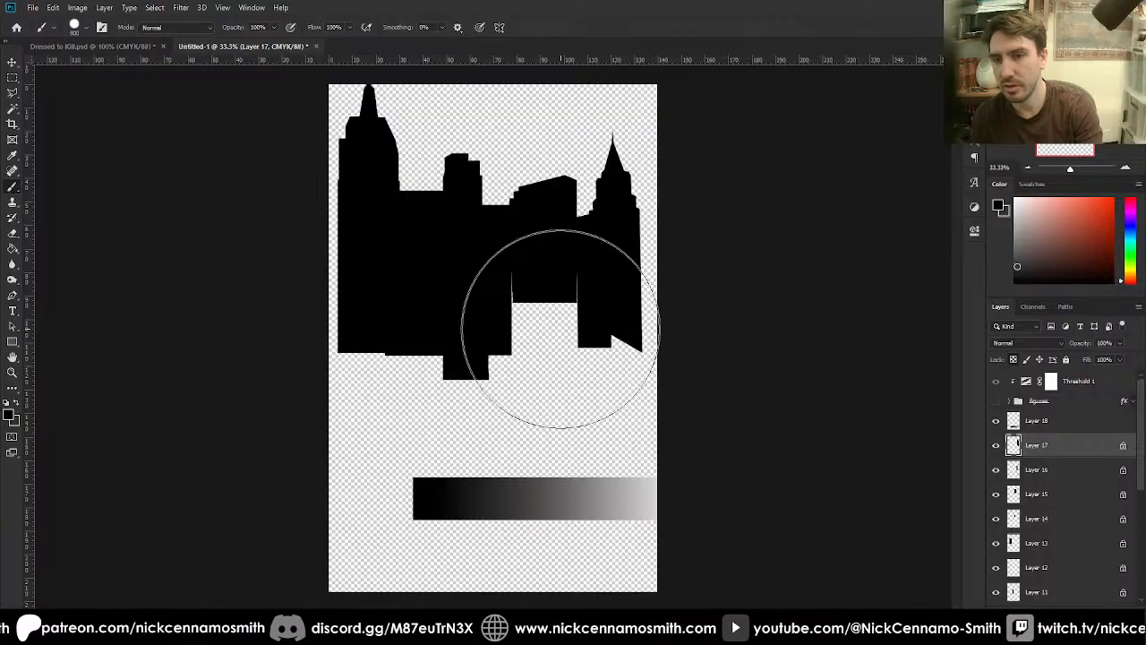
pyautogui.press(']')
pyautogui.press(']')
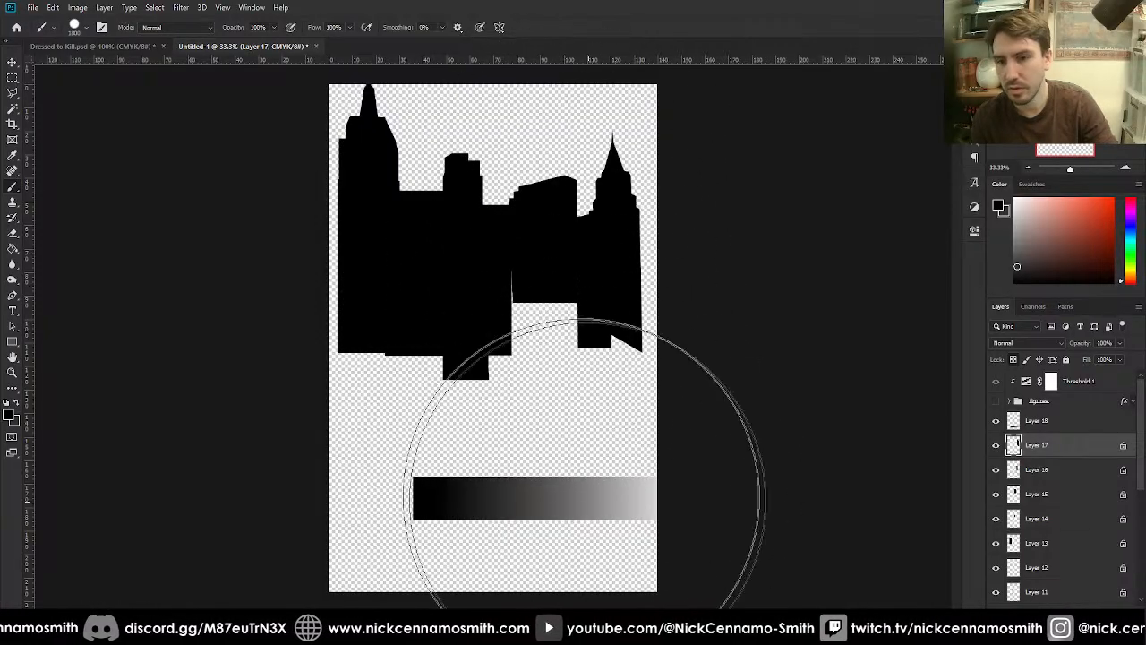
pyautogui.press('i')
pyautogui.click(481, 491)
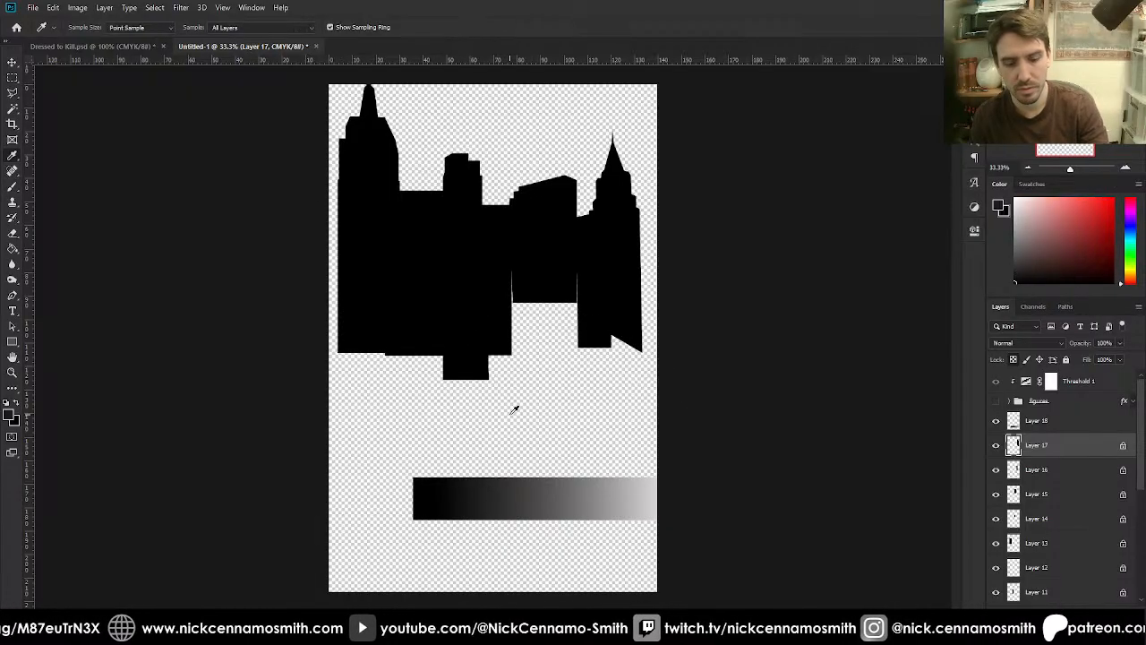
pyautogui.press('b')
pyautogui.click(542, 242)
# - Recolor the narrow tower beside the spired skyscraper on Layer 16 with a medium gray sampled from the gradient strip
pyautogui.click(1116, 469)
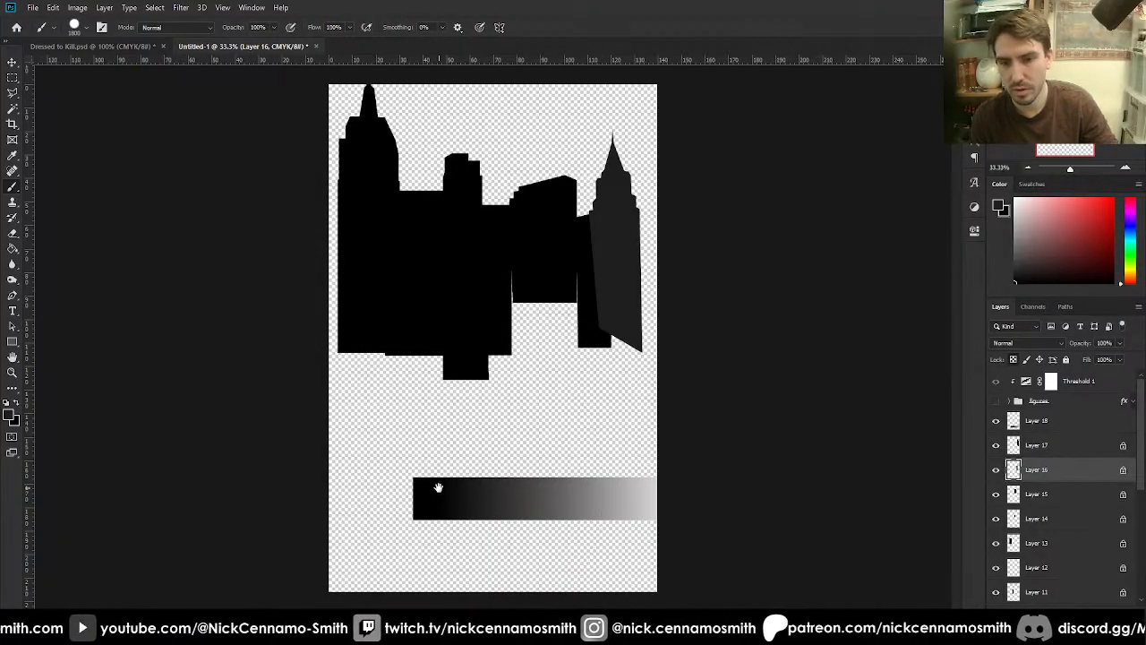
pyautogui.press('i')
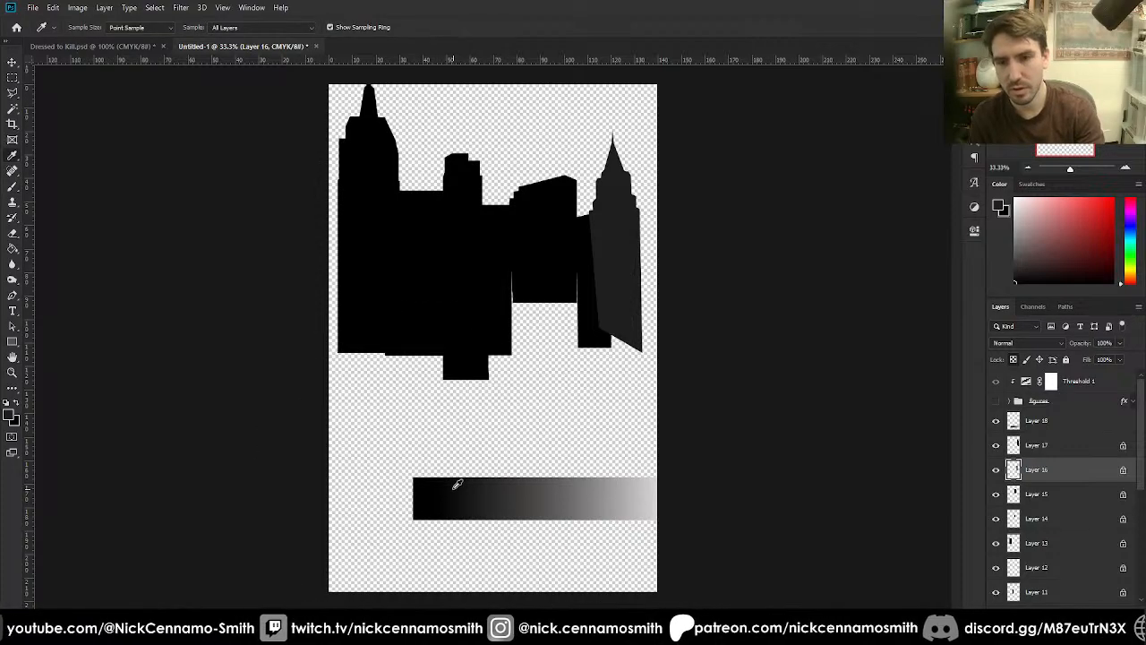
pyautogui.click(451, 489)
pyautogui.click(540, 487)
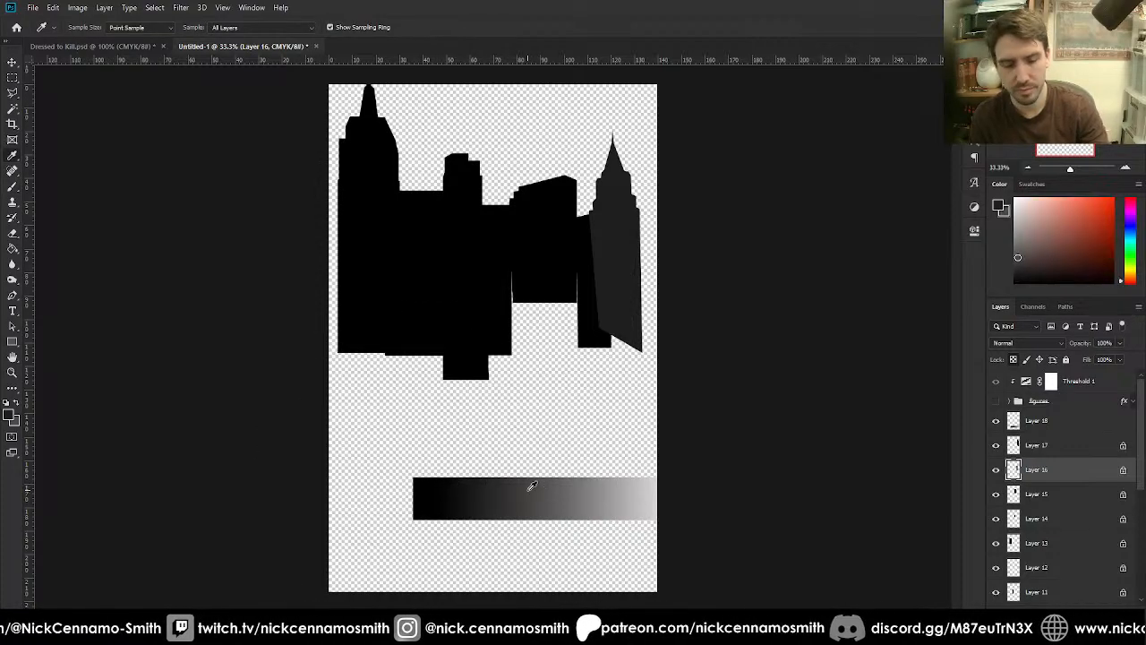
pyautogui.press('g')
pyautogui.click(580, 288)
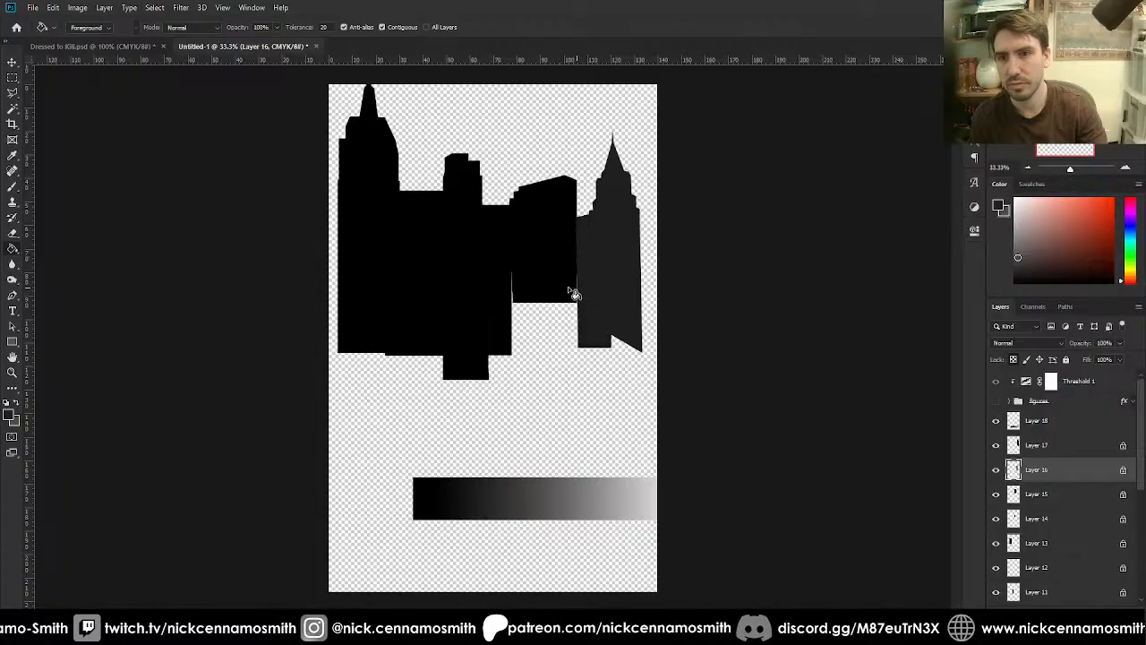
pyautogui.press('i')
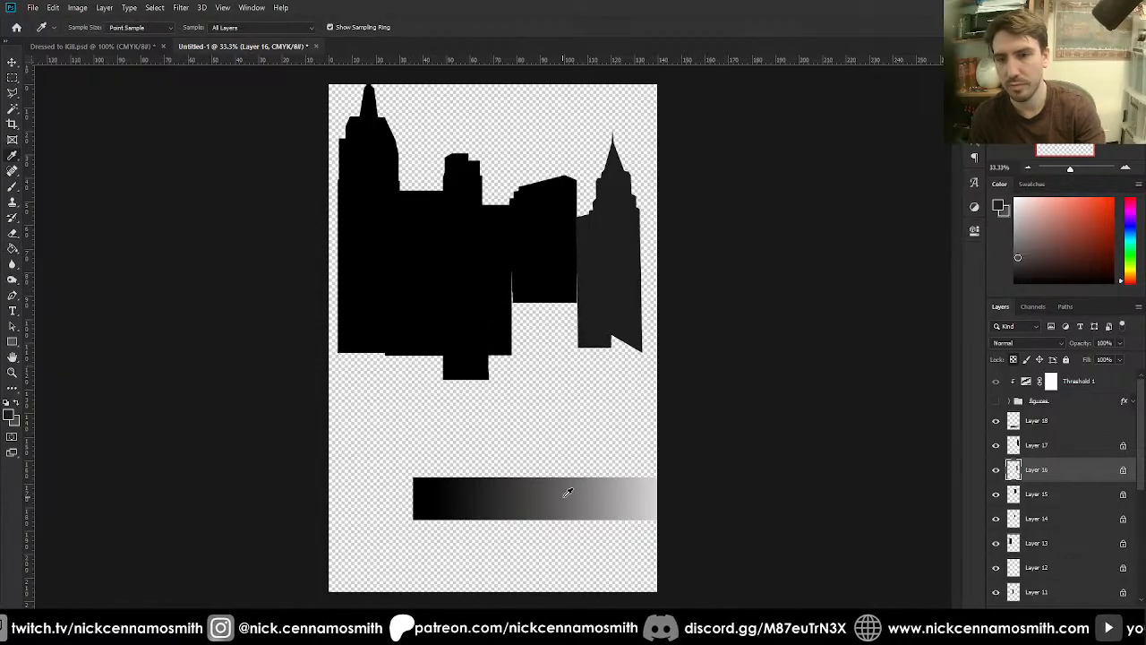
pyautogui.click(568, 491)
pyautogui.press('g')
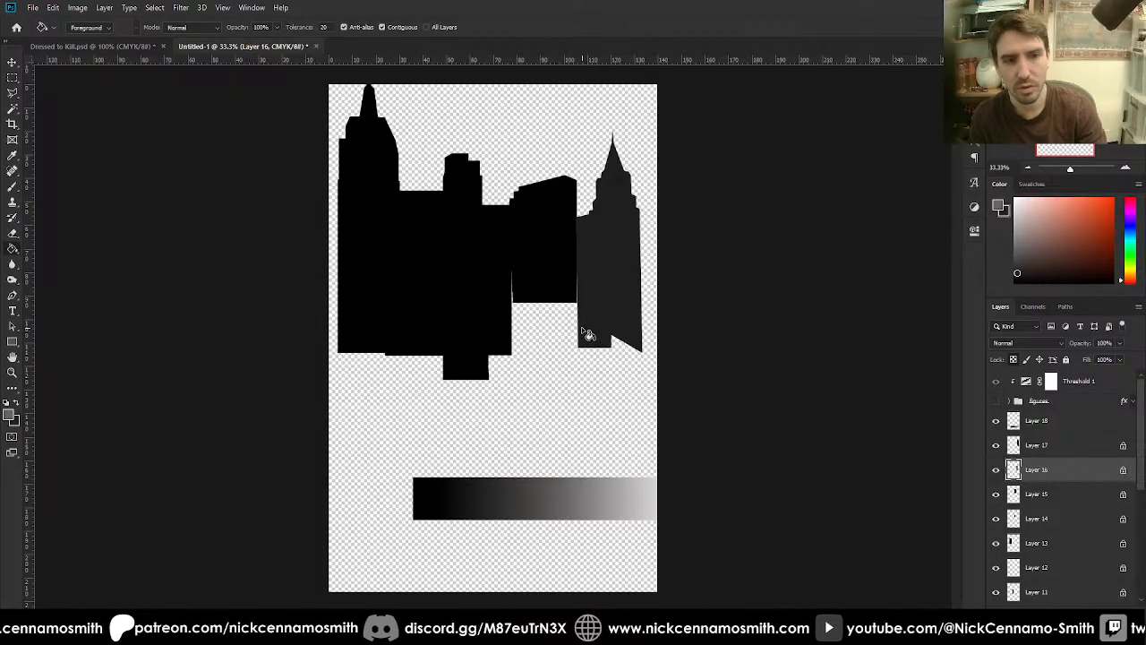
pyautogui.click(582, 327)
# - Fill the stepped building on Layer 15 with a gray from the gradient strip, slightly darker than the narrow tower's
pyautogui.press('i')
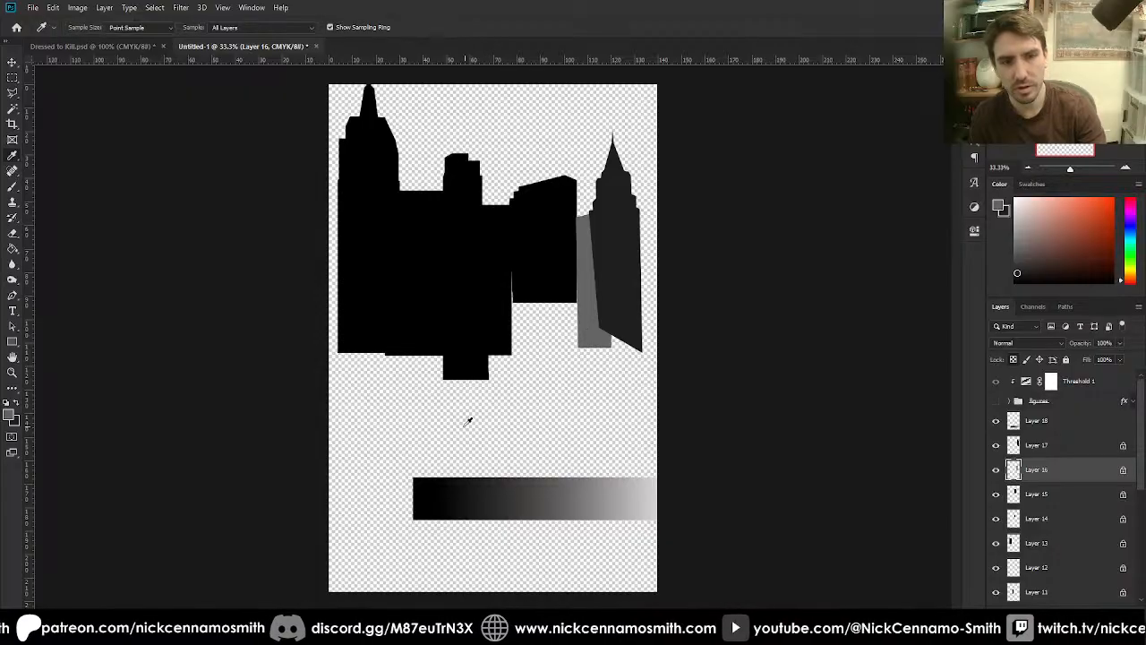
pyautogui.click(544, 488)
pyautogui.press('g')
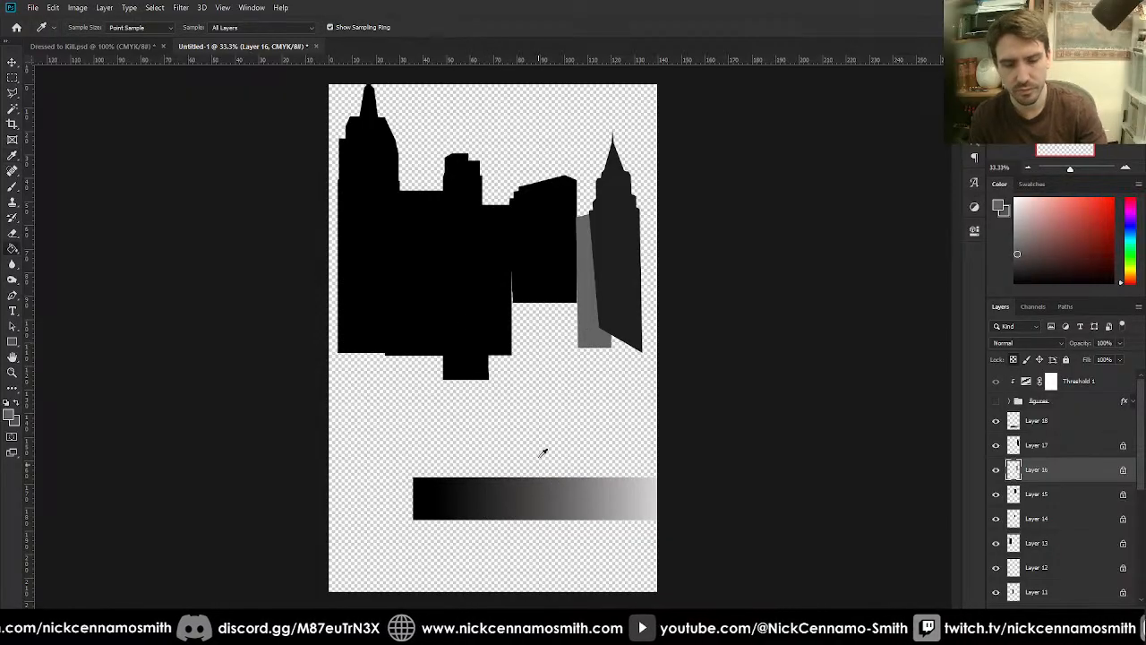
pyautogui.click(1034, 494)
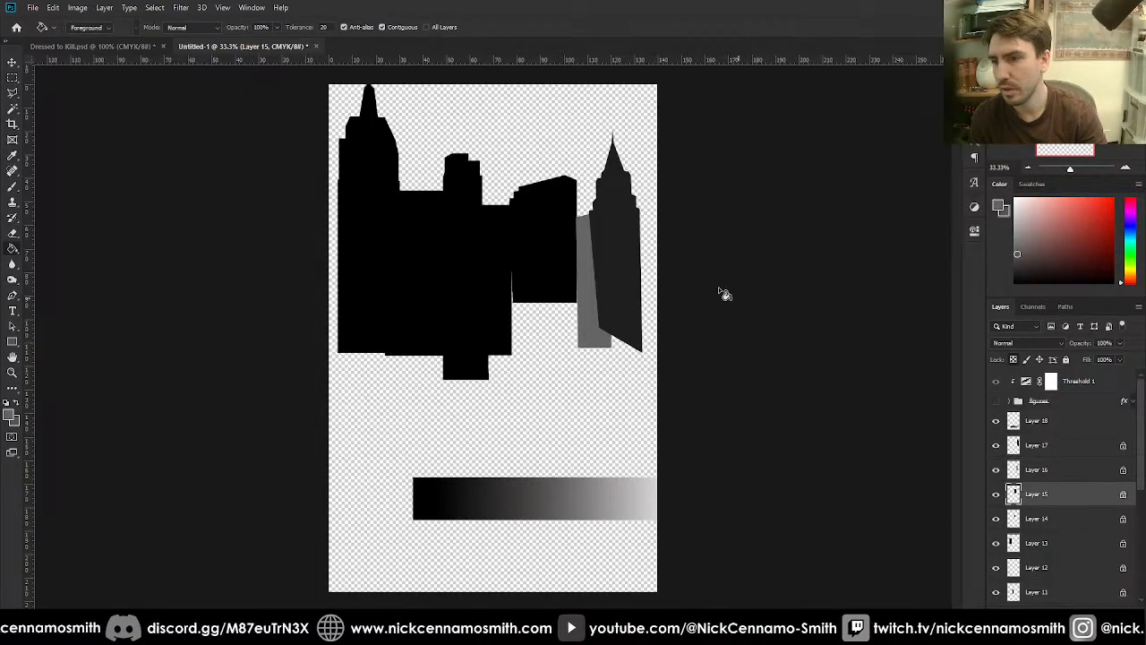
pyautogui.click(559, 231)
pyautogui.keyDown('alt'); pyautogui.click(499, 512); pyautogui.keyUp('alt')
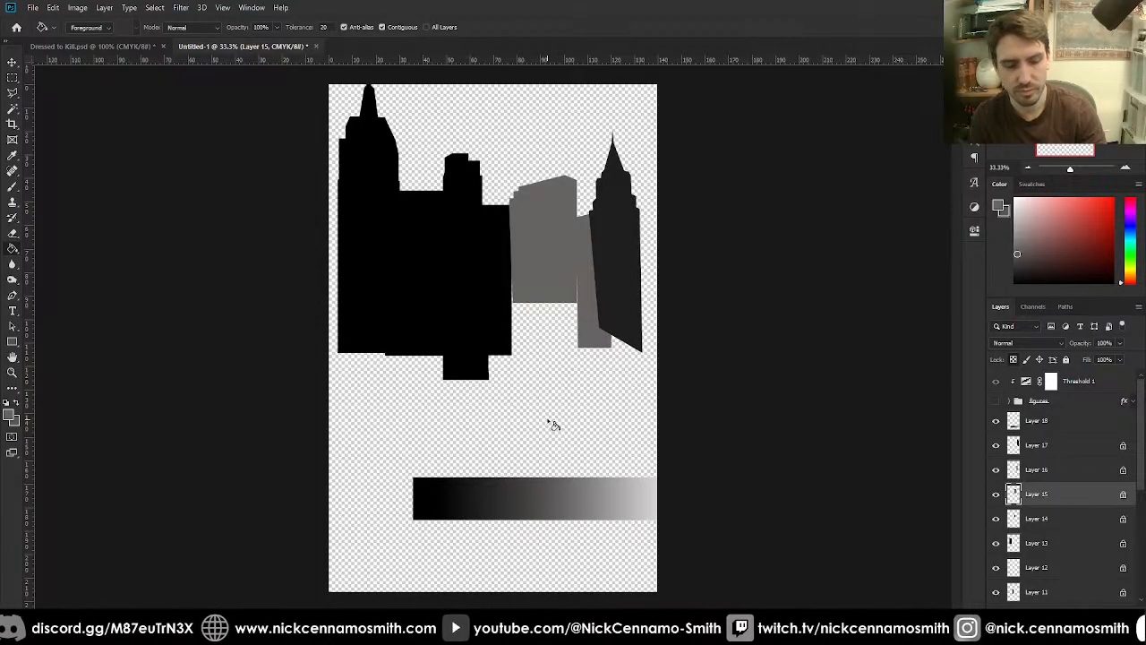
pyautogui.click(554, 283)
# - Move the narrow tower's layer above the spired skyscraper's layer and show the figures group
pyautogui.press('v')
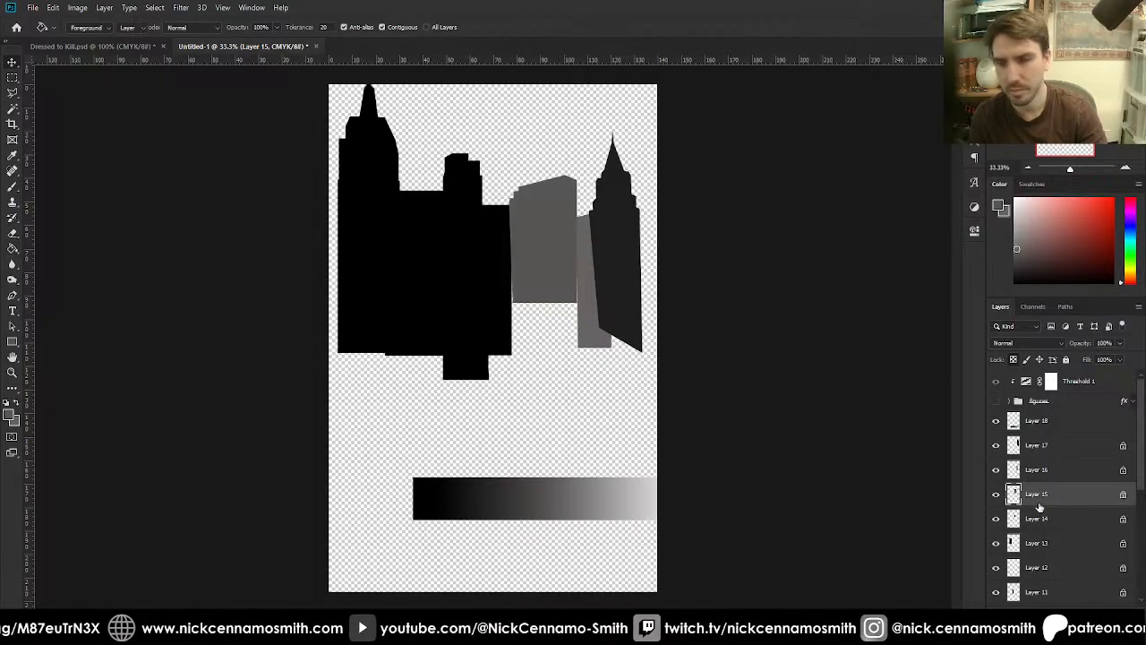
pyautogui.moveTo(1081, 471); pyautogui.dragTo(1068, 444)
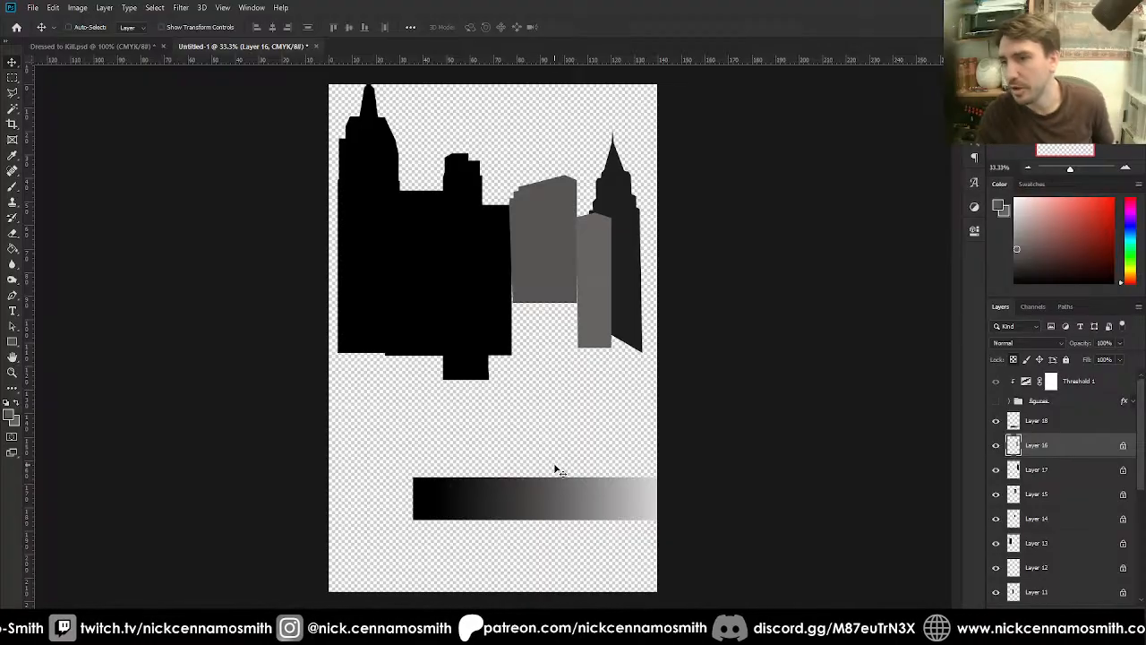
pyautogui.click(996, 401)
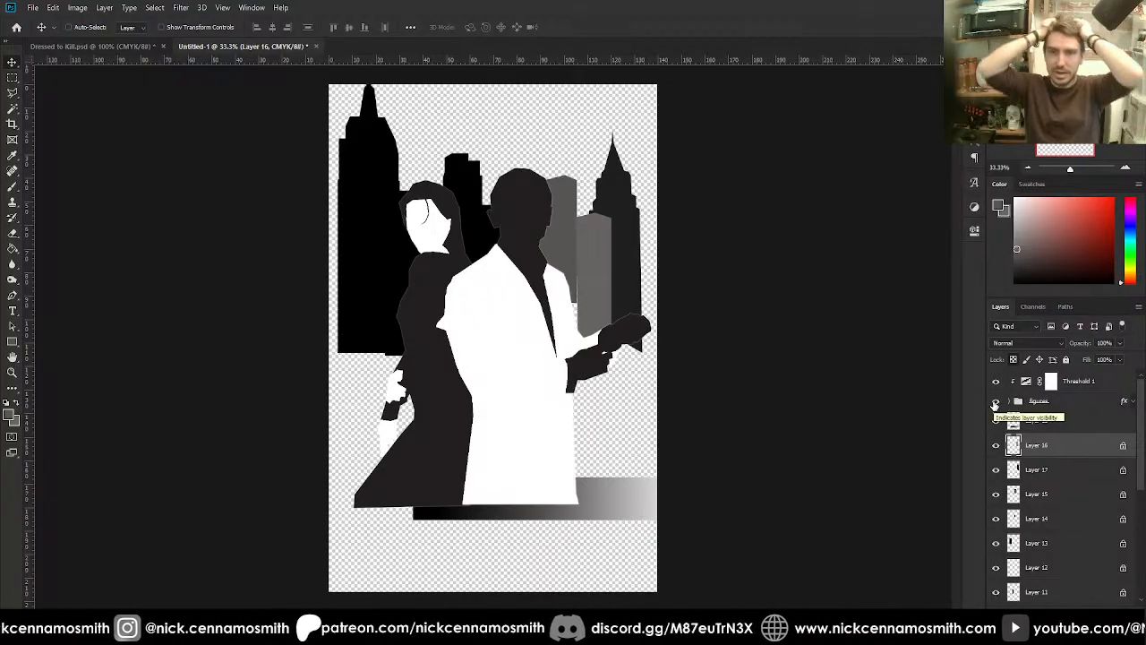